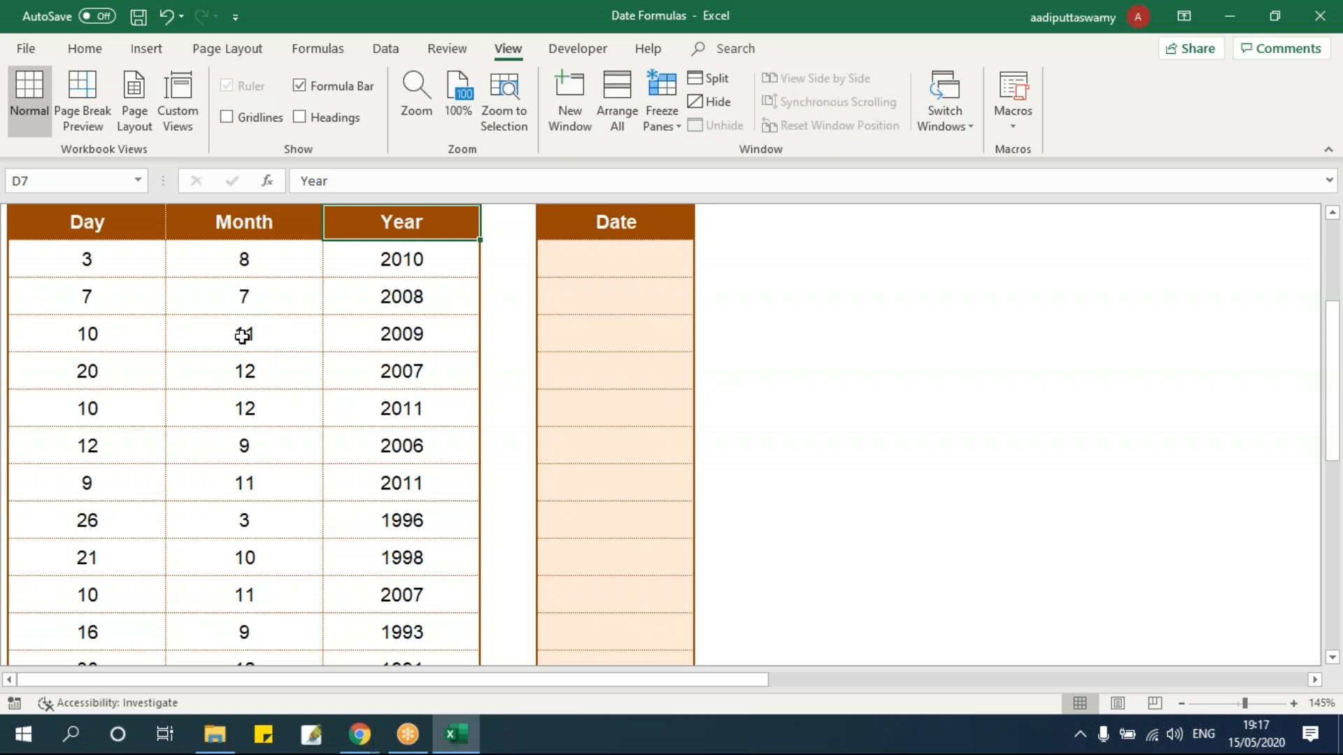
Step: Enter the number 1 in cell H8 beside the Date column
click(812, 262)
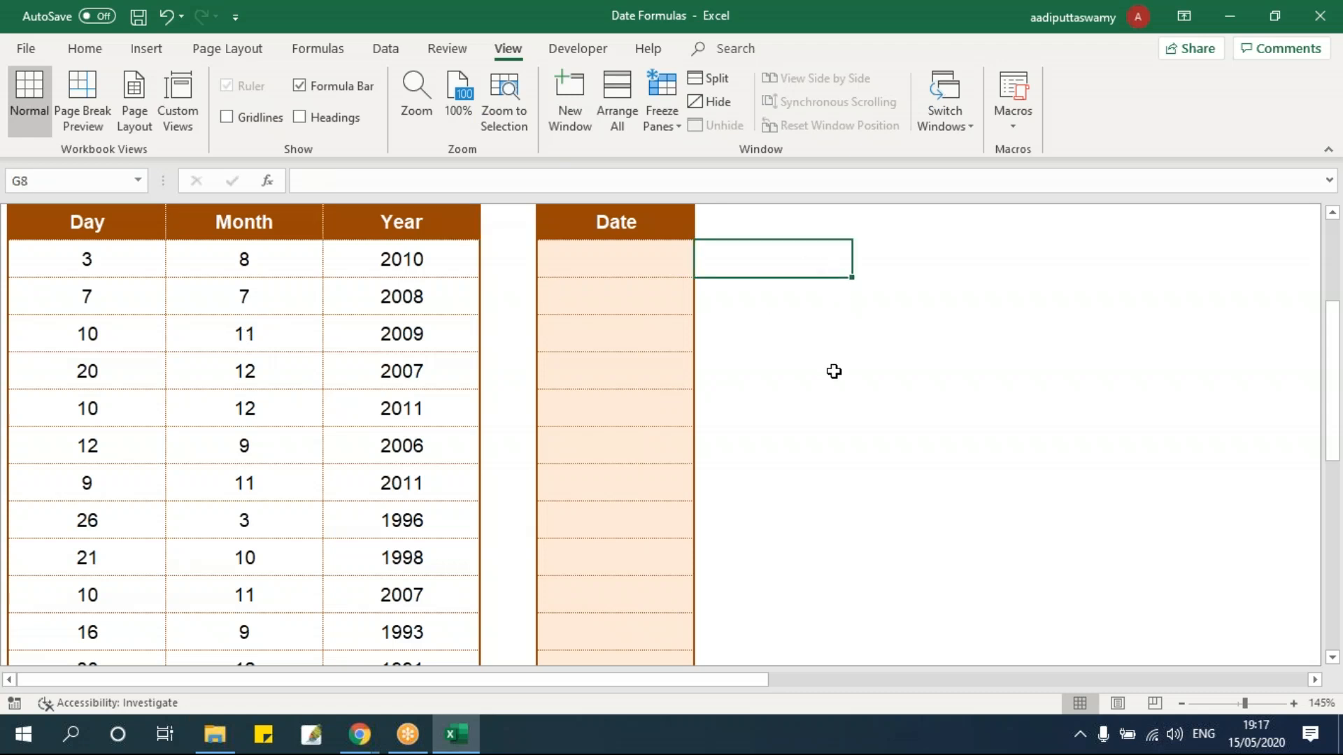
click(888, 255)
text(1)
click(923, 324)
click(932, 262)
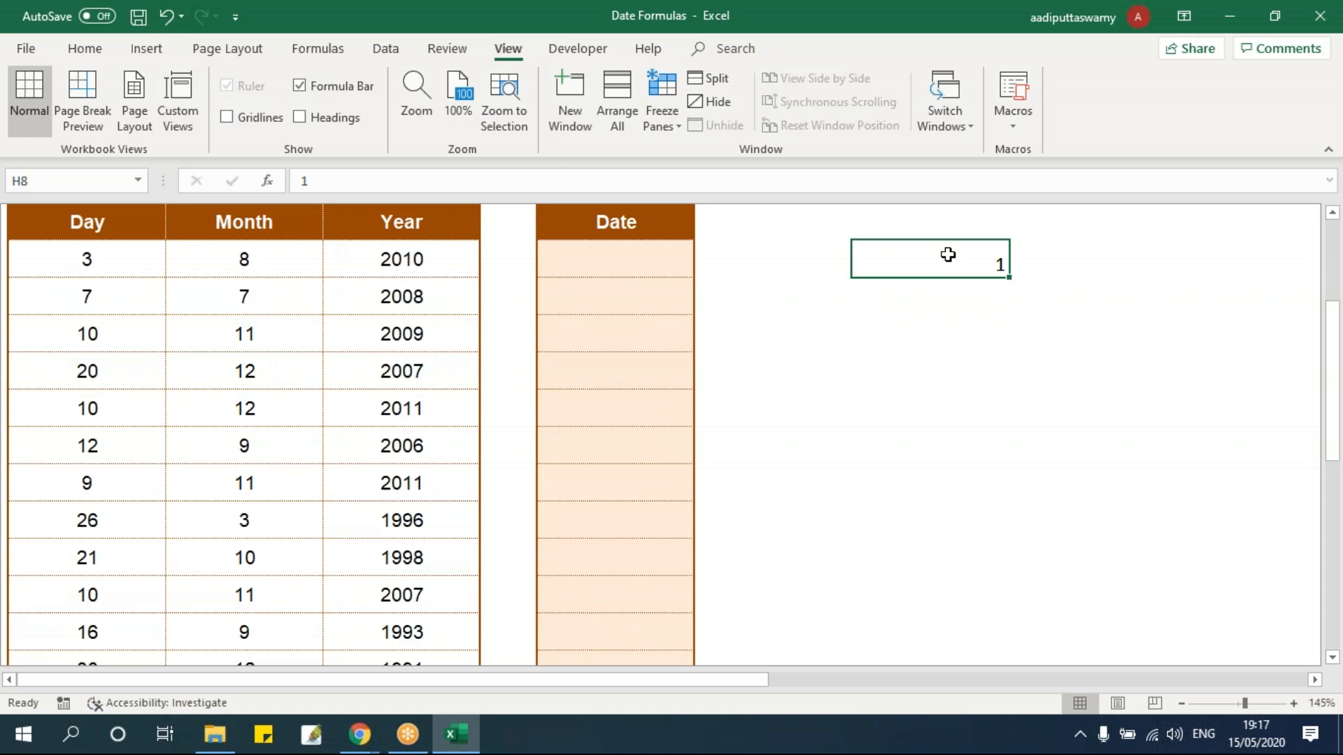
Step: Format cell H8 as a date in the English (United Kingdom) style "14 March 2012"
key(ctrl+1)
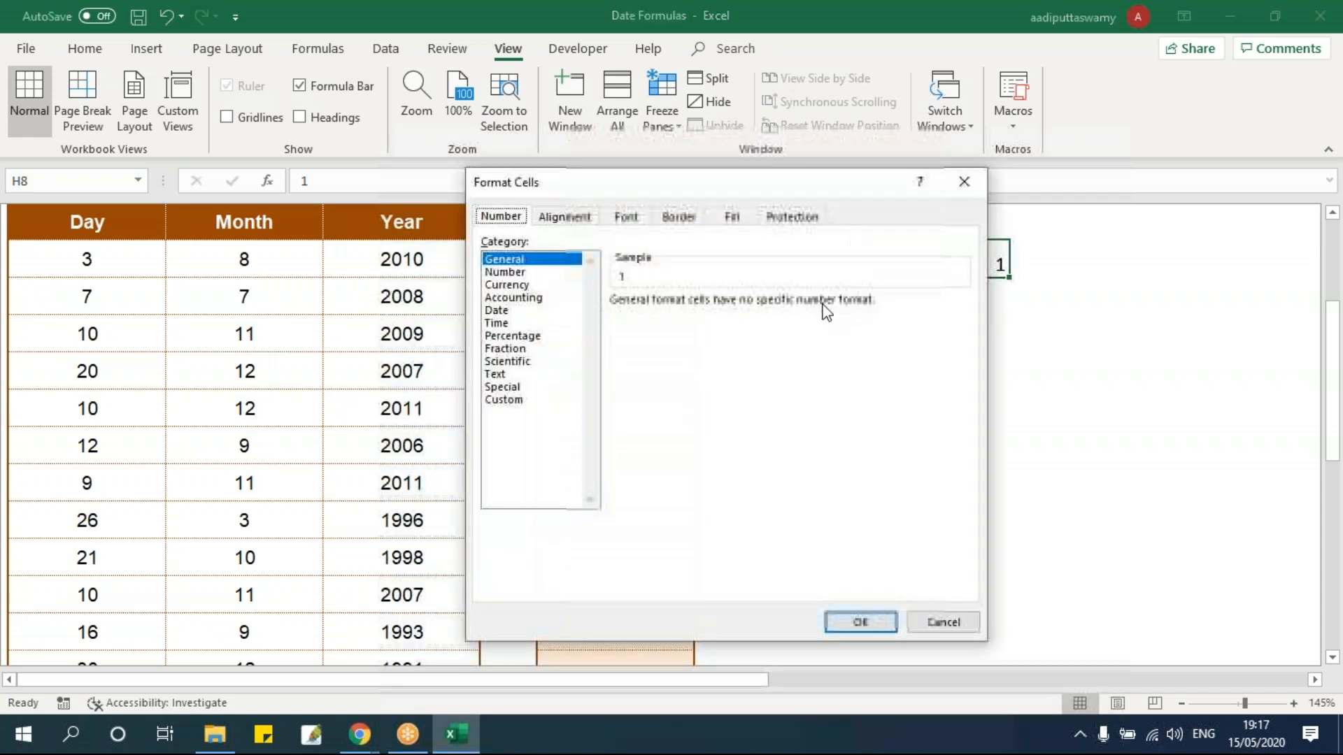
click(523, 310)
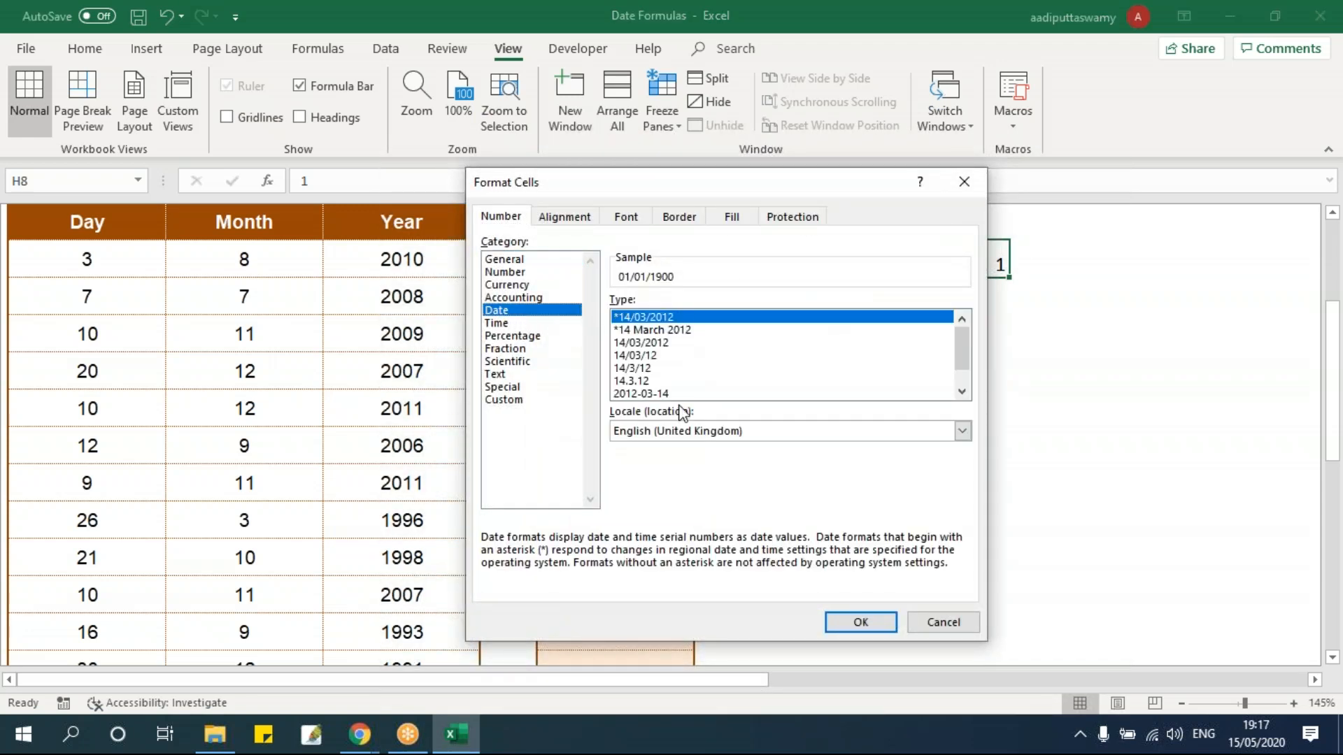
click(720, 394)
scroll(721, 398, down, 1)
click(708, 381)
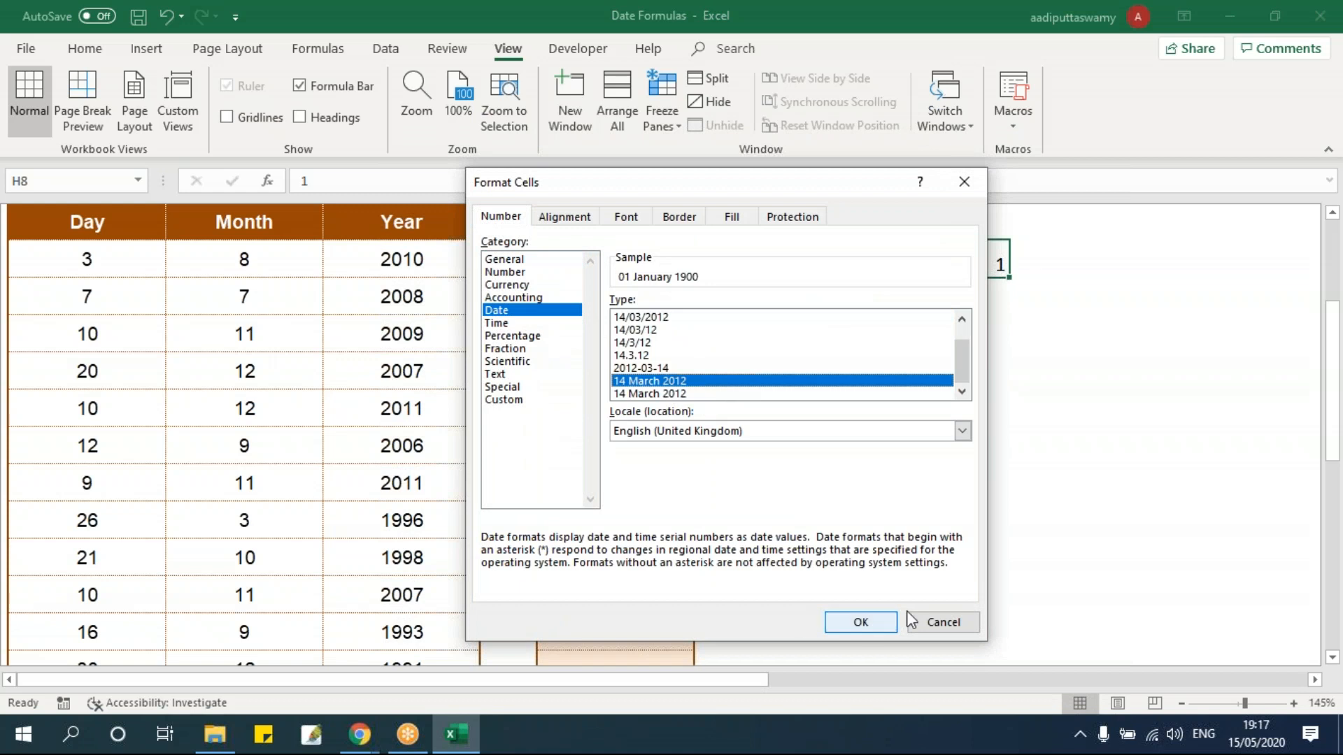
click(864, 624)
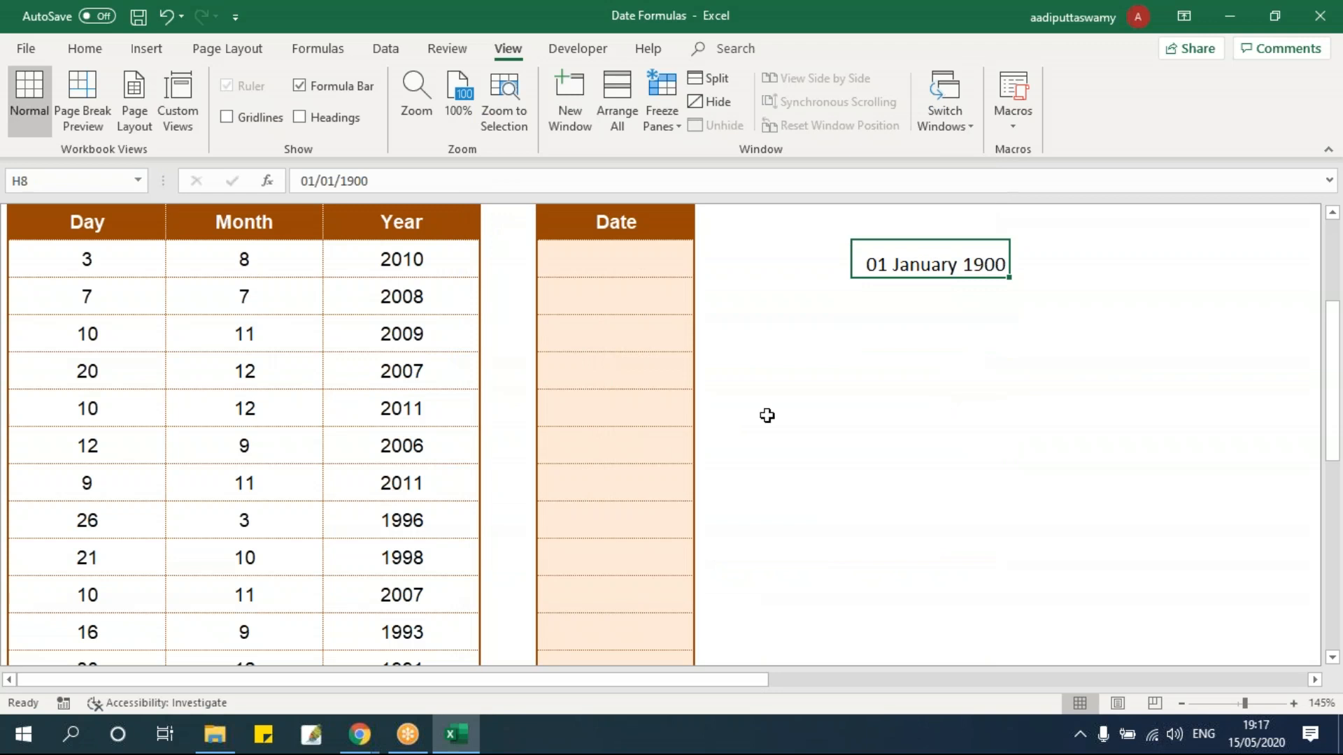
click(77, 232)
click(308, 229)
click(394, 226)
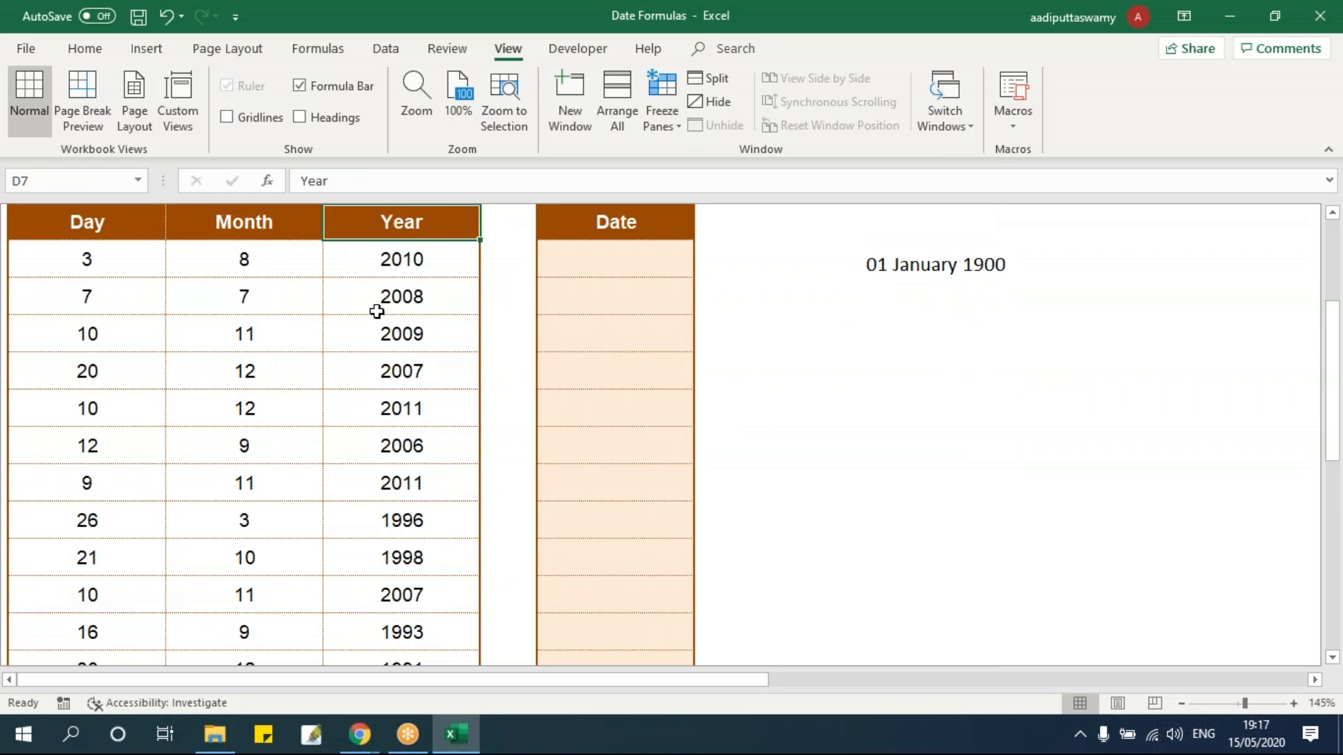
drag(65, 261, 402, 264)
Step: Enter =DATE(D8,C8,B8) in cell F8 to combine year, month and day, and fill it down the Date column
click(608, 260)
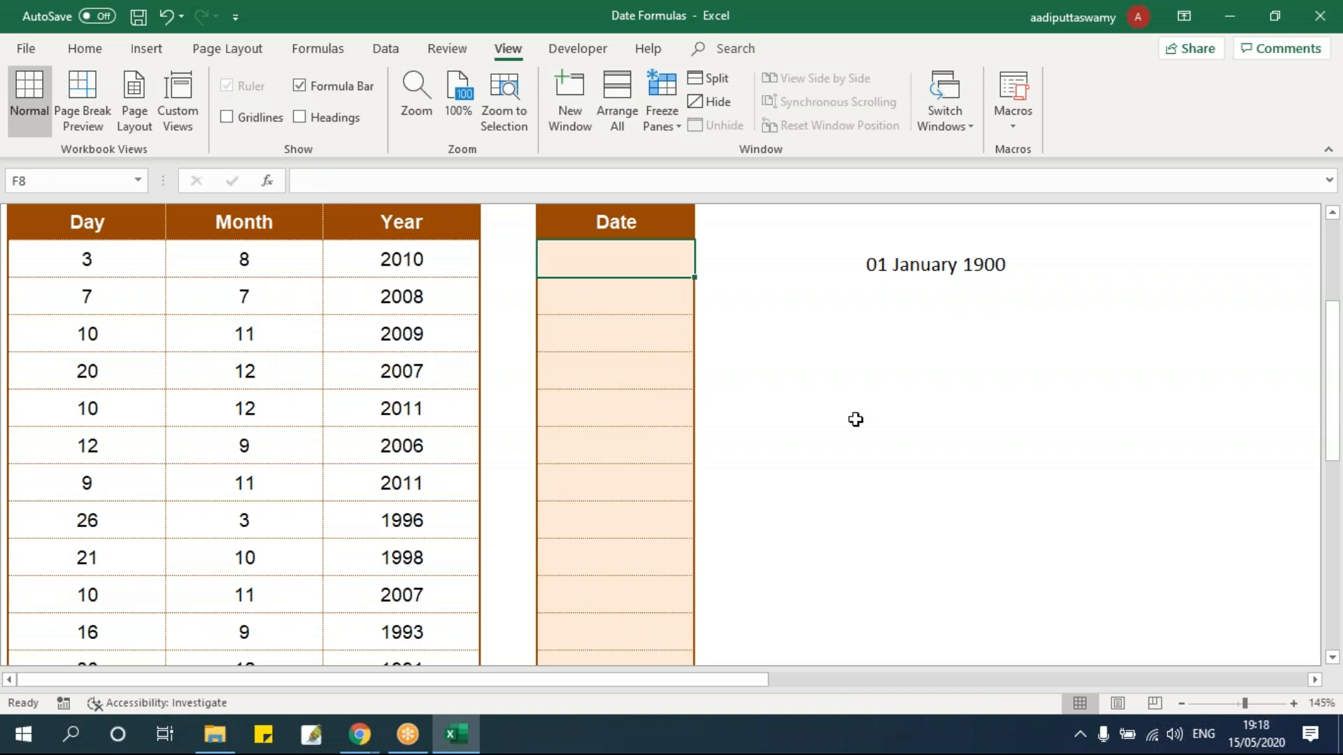
text(=dat)
key(Tab)
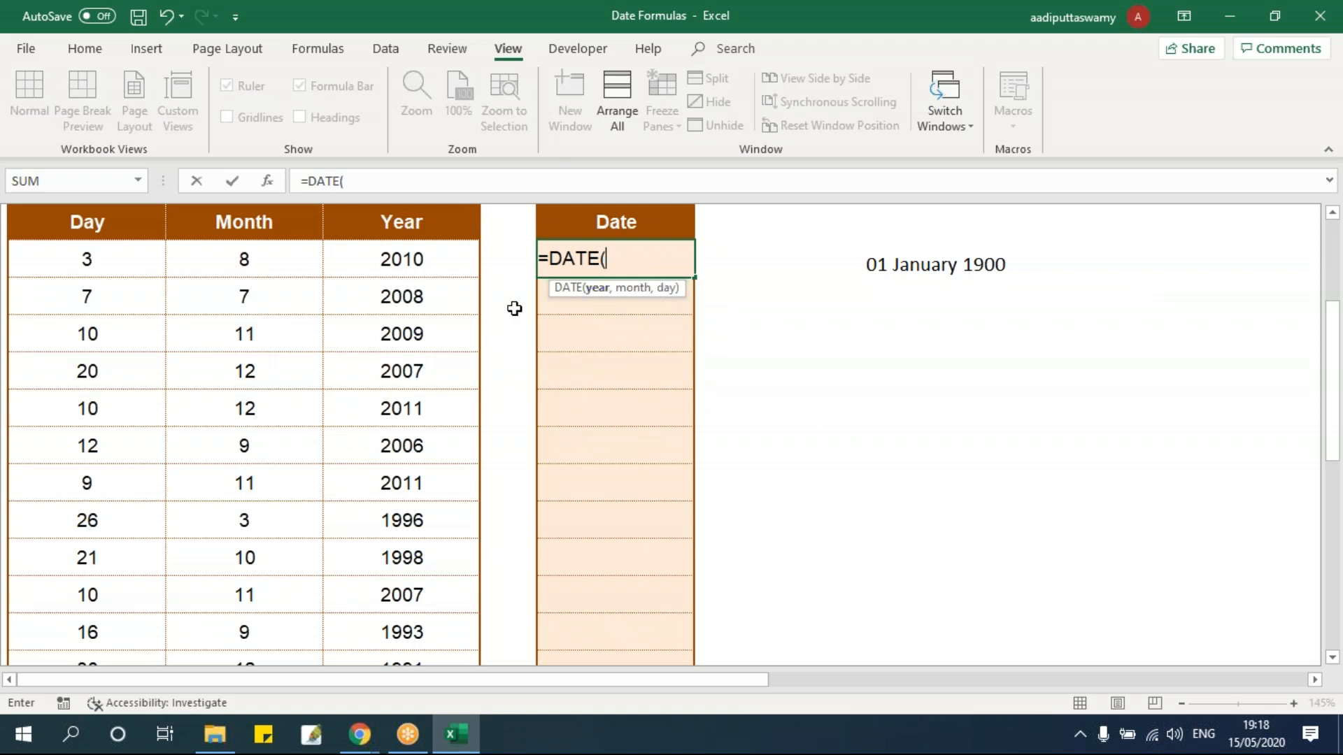
click(409, 259)
text(,)
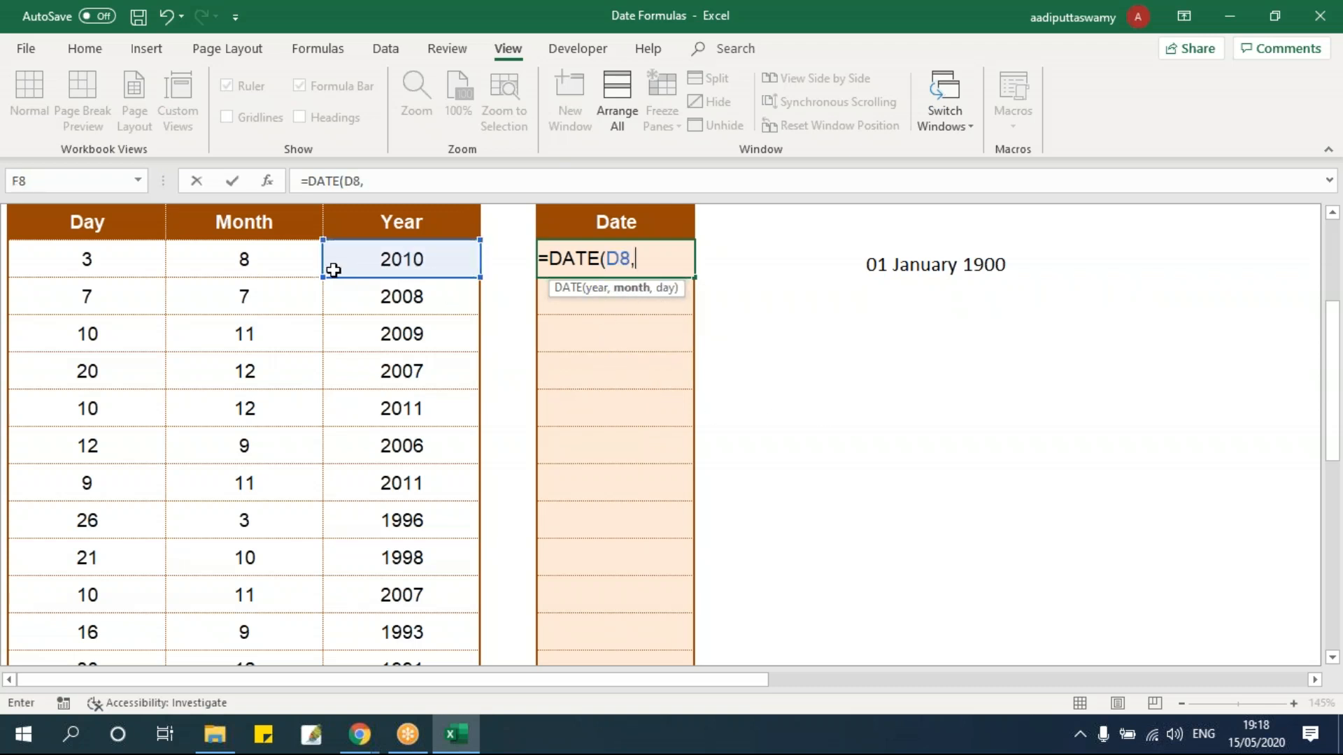
click(268, 272)
text(,)
click(110, 266)
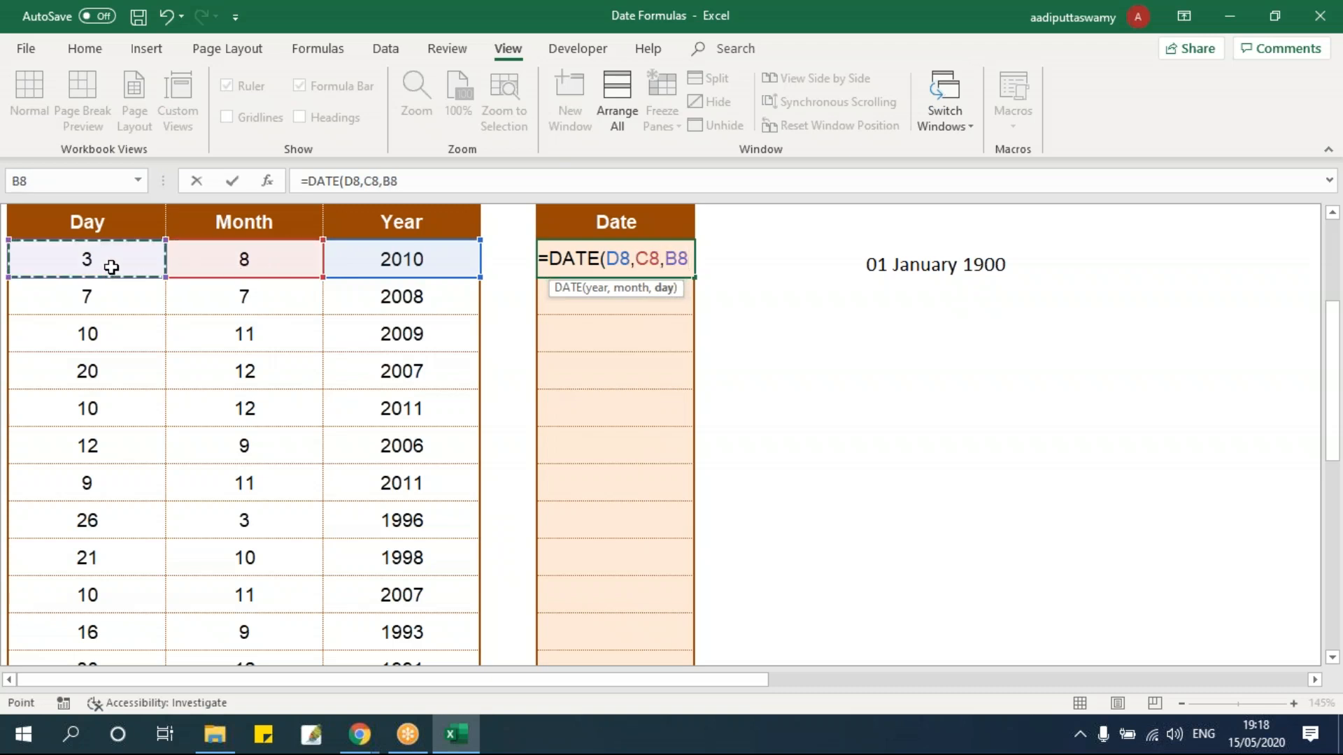
key(Return)
click(682, 261)
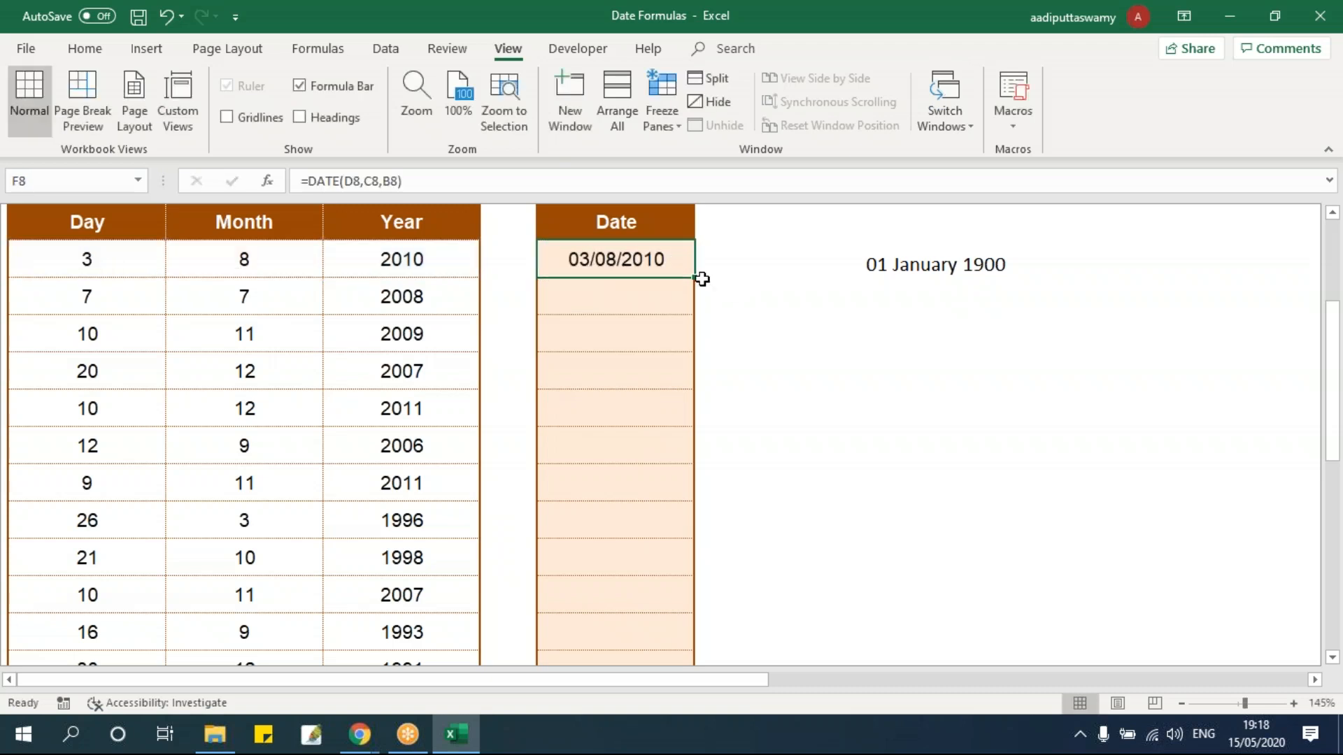
drag(699, 278, 665, 570)
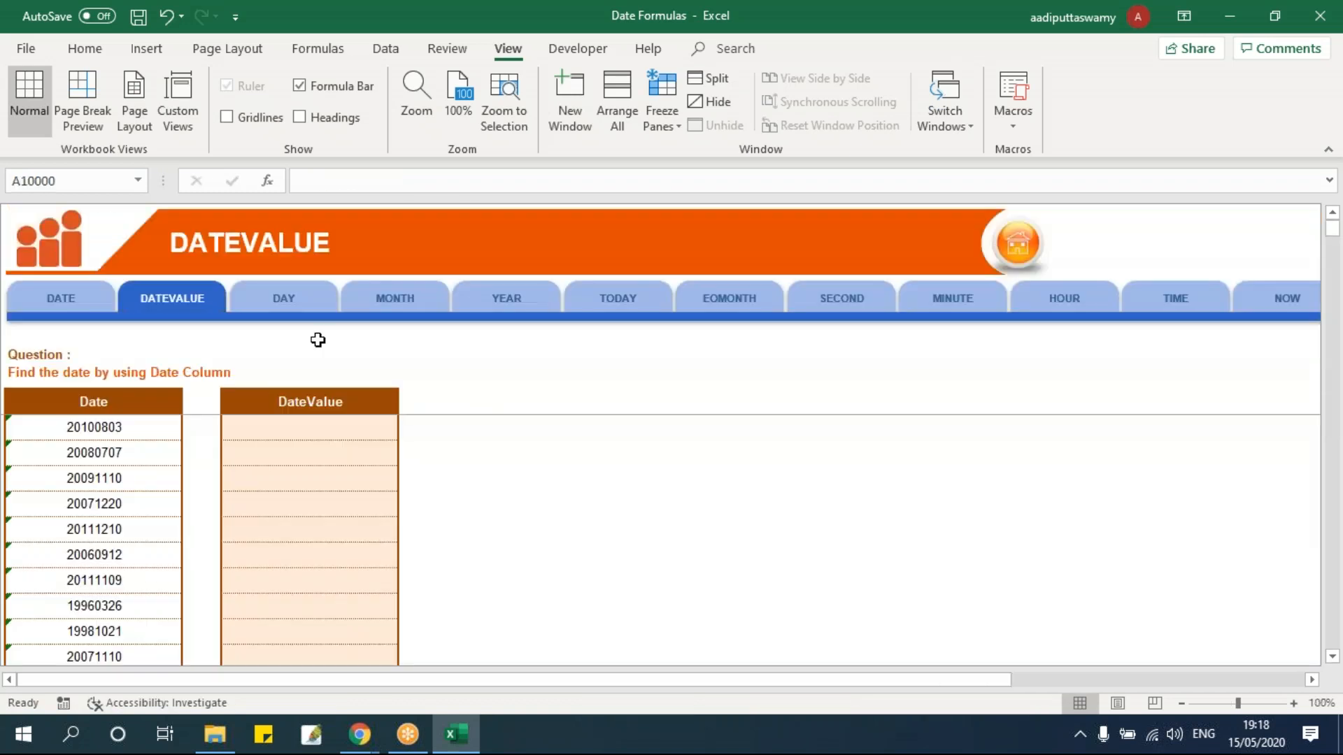
Step: Unfreeze the panes on the DATEVALUE sheet
click(301, 435)
key(alt+w)
key(f)
key(f)
scroll(471, 480, up, 5)
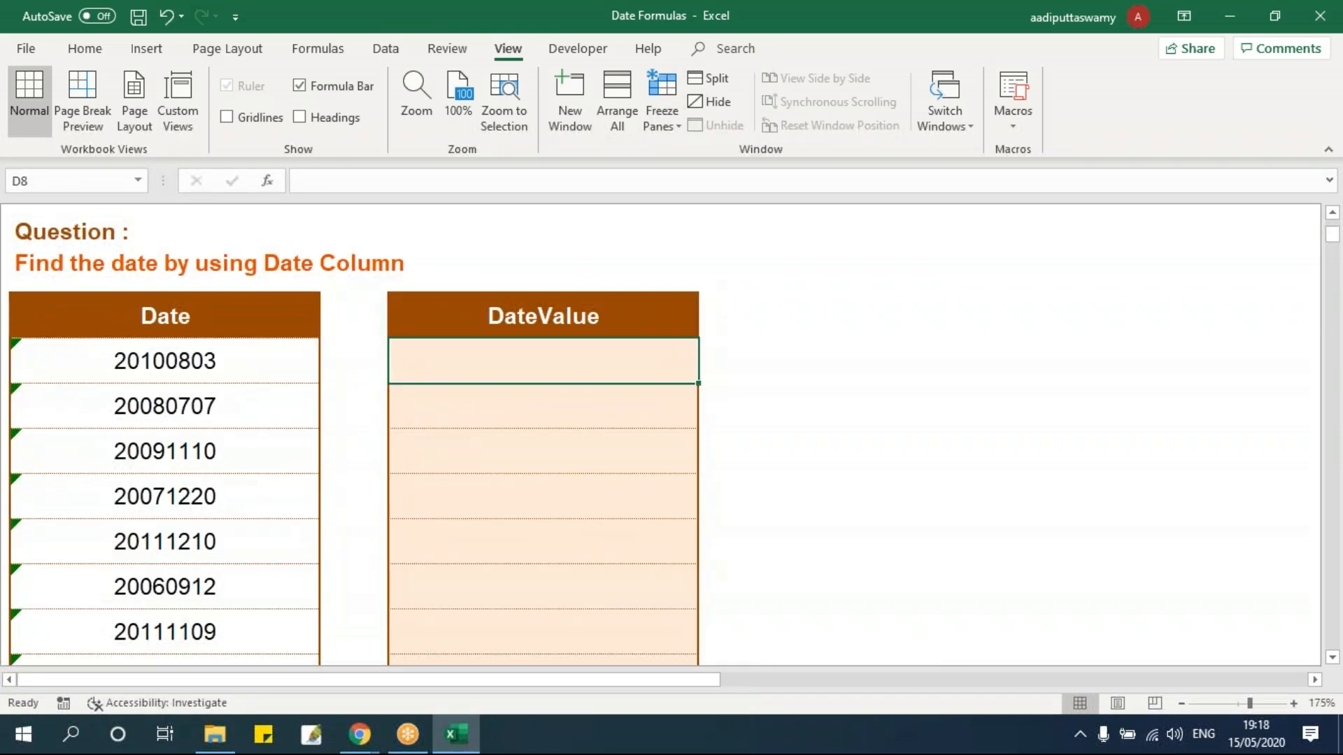
scroll(357, 434, down, 1)
scroll(356, 434, up, 1)
Step: Examine the year, month and day digits of the first value in the DATEVALUE sheet's Date column
click(260, 372)
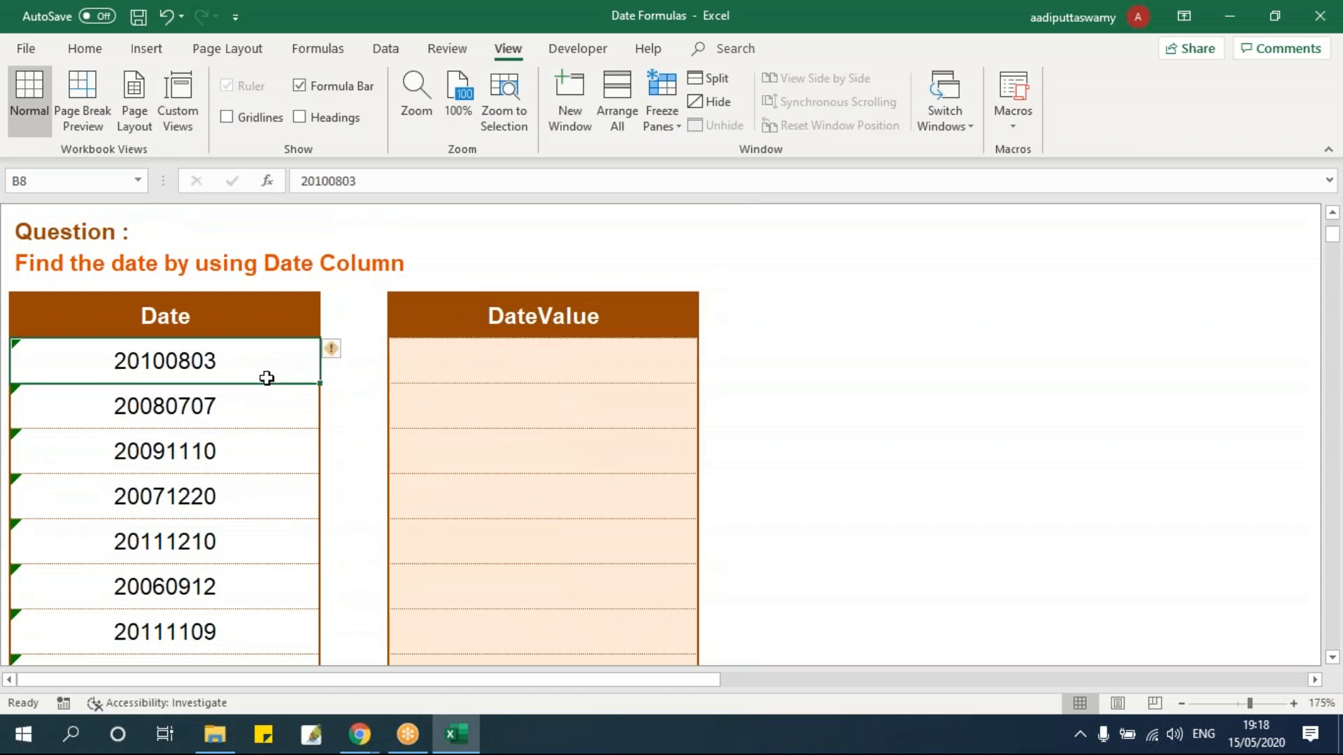
double_click(164, 361)
drag(164, 361, 254, 369)
click(172, 364)
key(End)
click(256, 371)
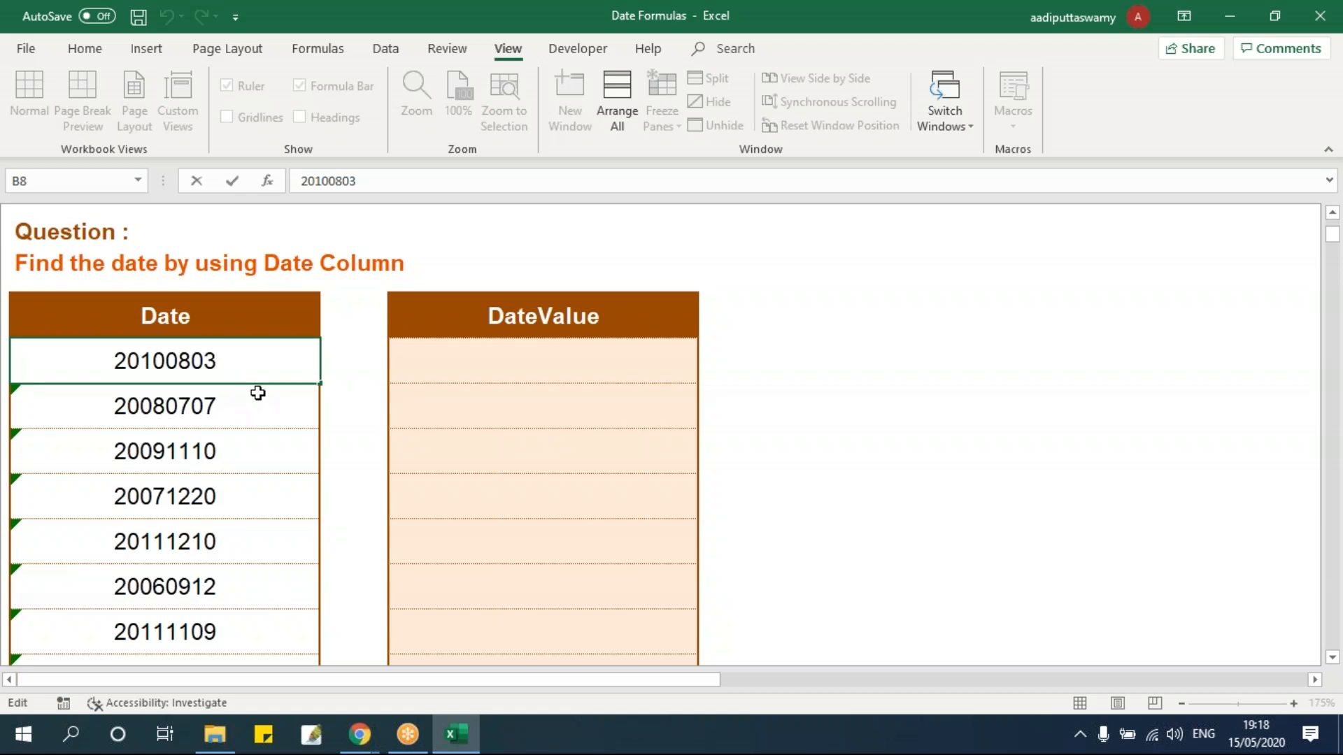
key(Return)
key(Up)
key(Right)
key(Right)
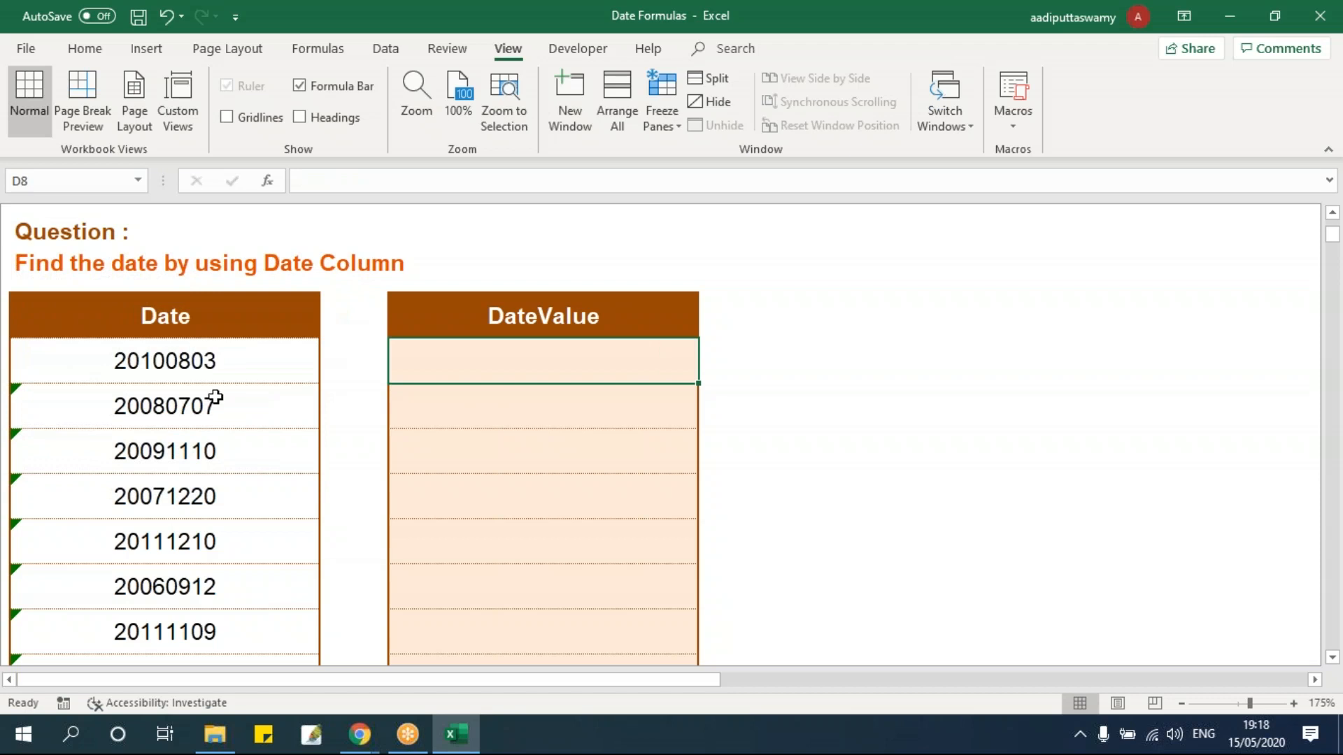
click(173, 369)
Step: Enter =TEXT(B8,"0000-00-00") in cell D8 to turn the first value into date-style text
click(544, 370)
text(=text)
key(Tab)
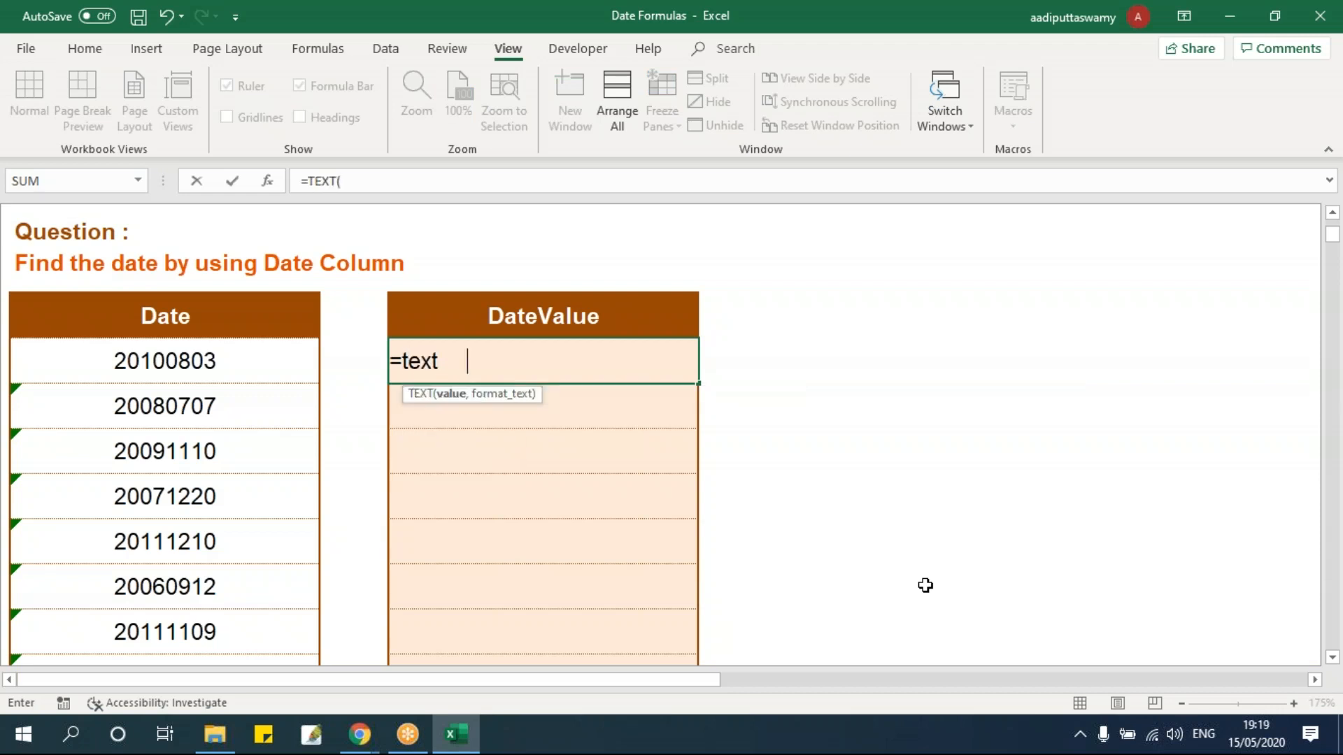
click(231, 374)
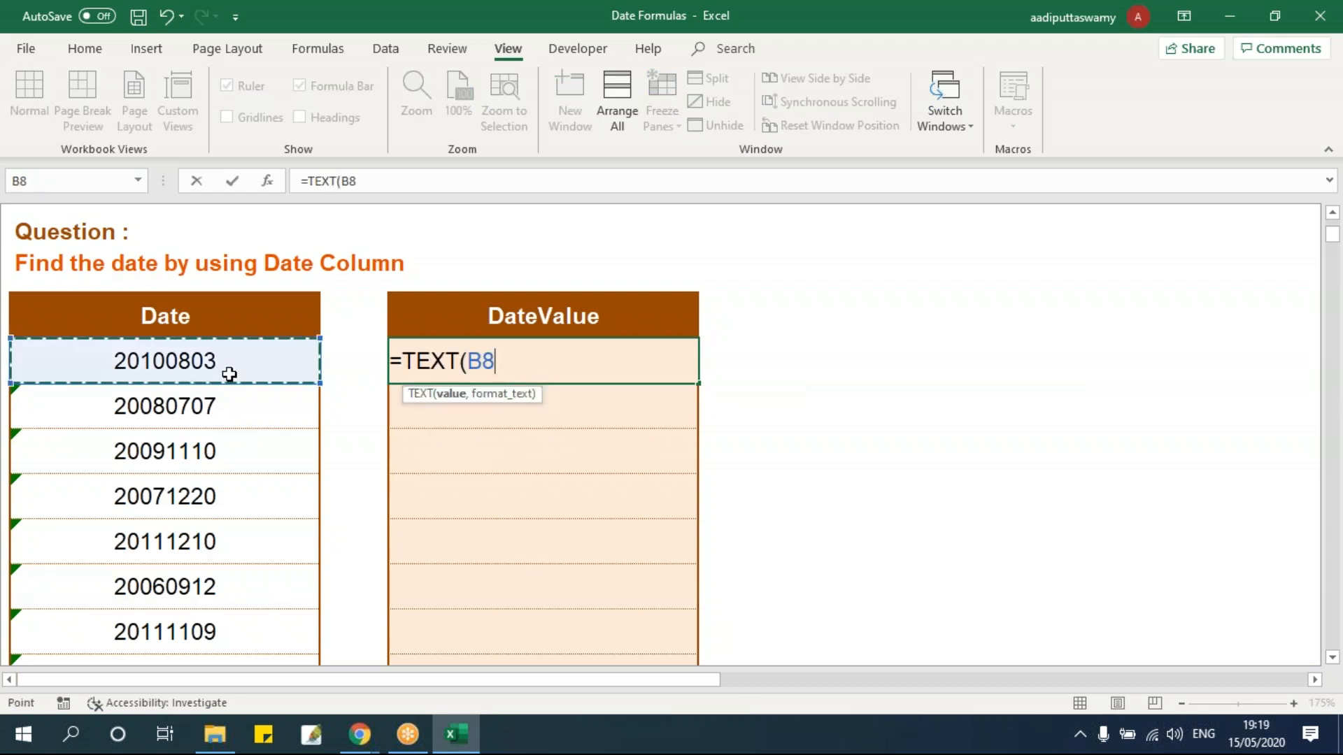
text(,)
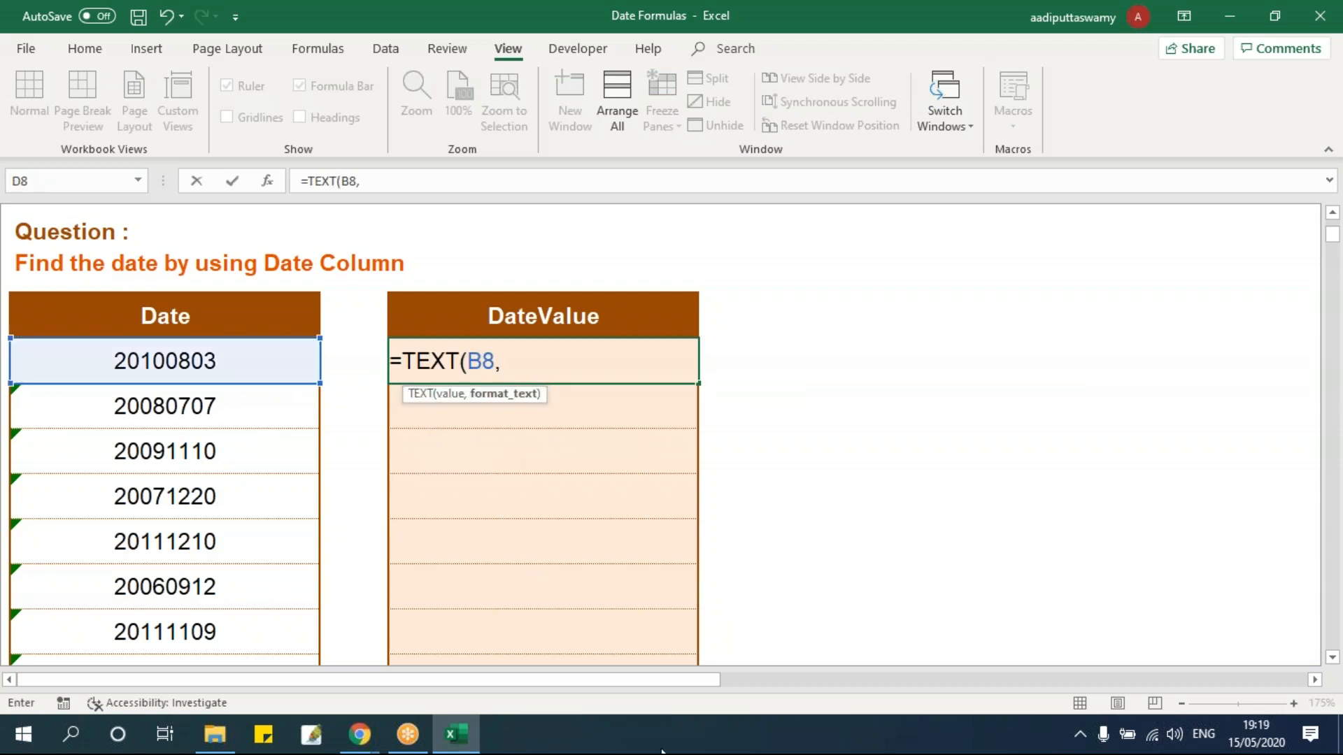
text("0000)
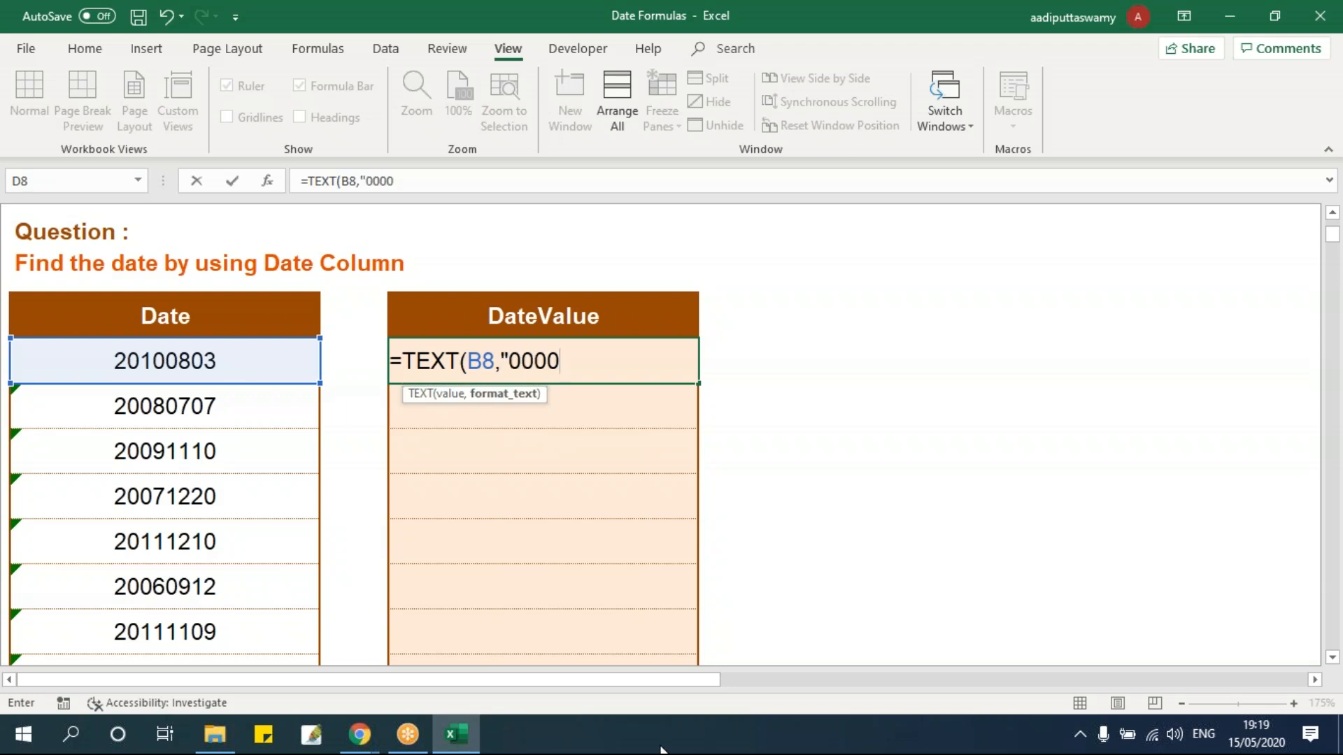
text(-00-00)
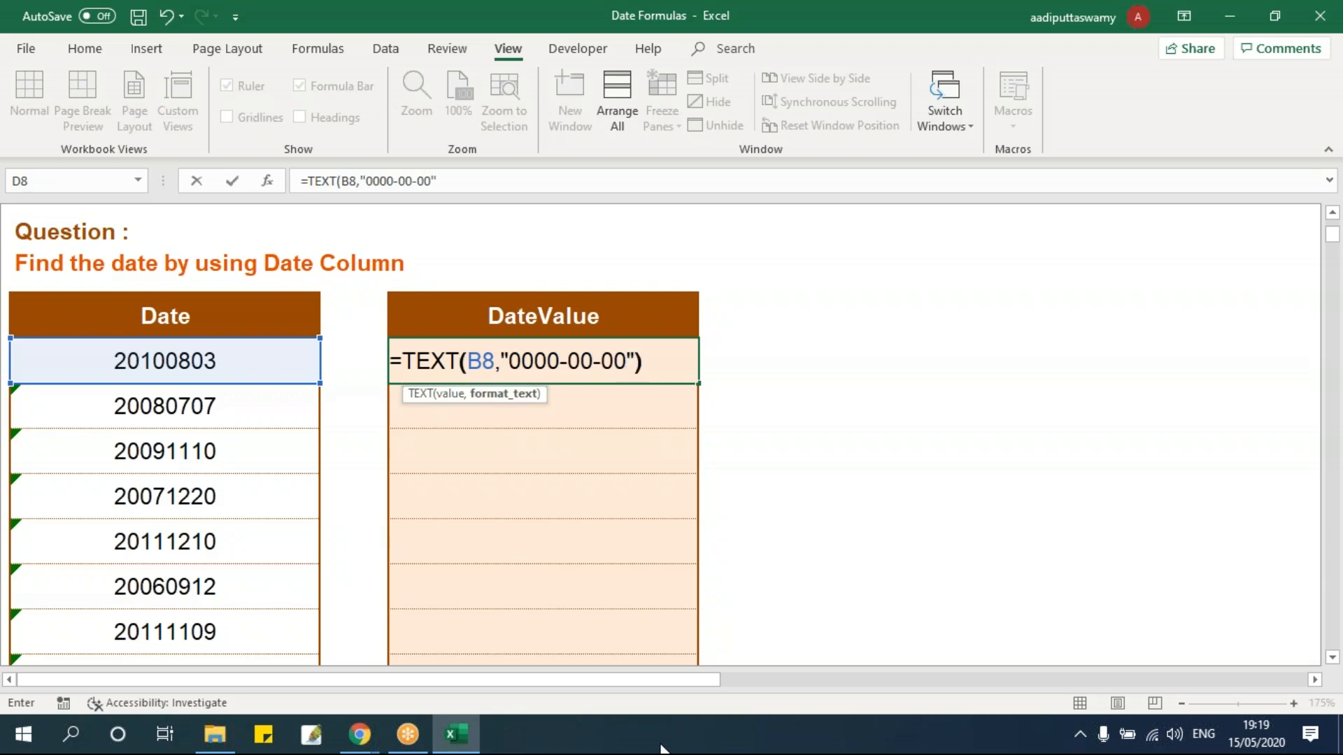
text("))
key(Return)
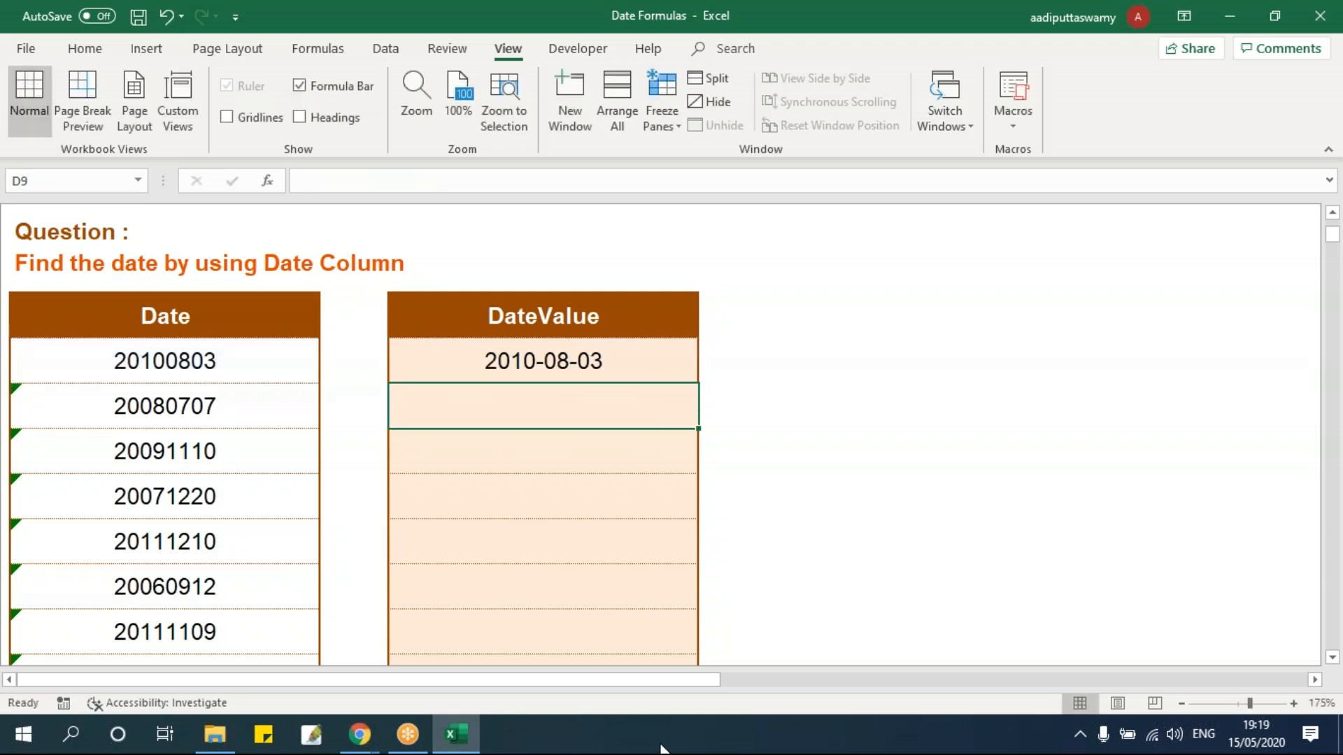
click(600, 357)
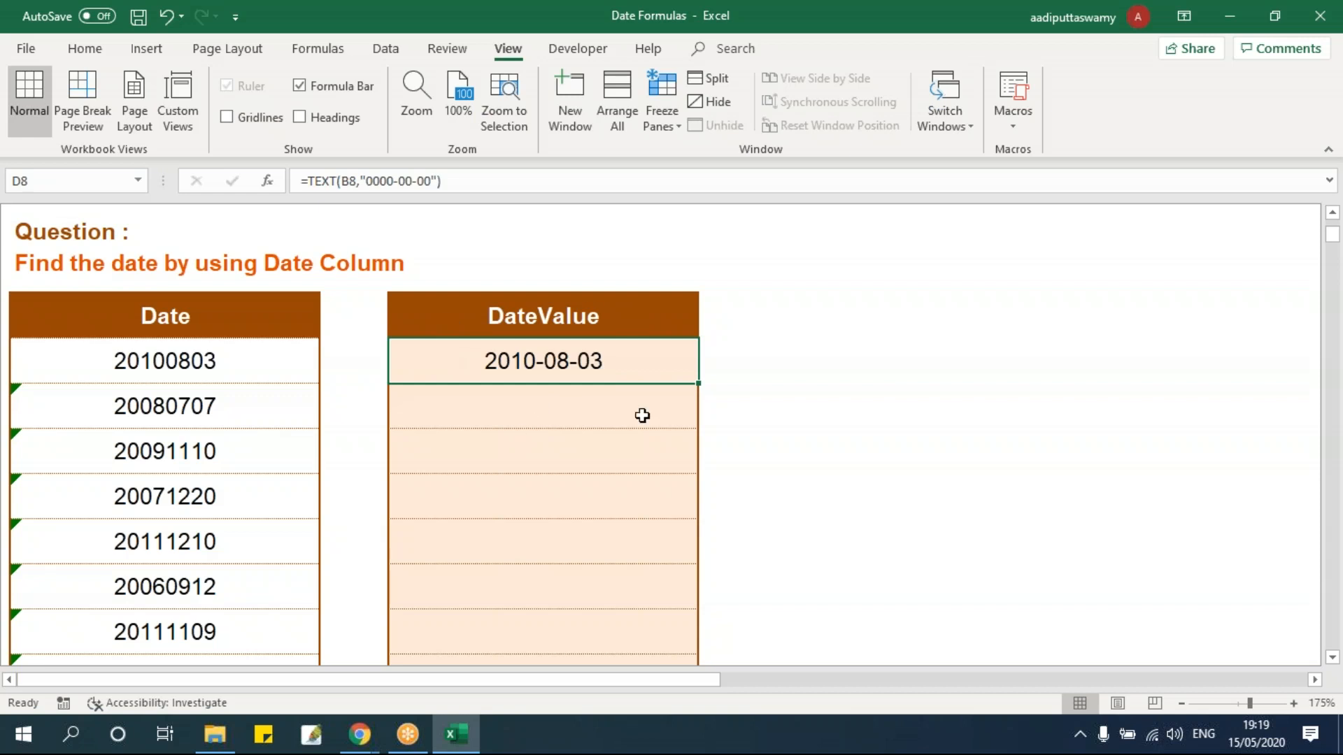
Step: Enter =DATEVALUE(D8) in cell E8 to convert the date text into a serial number
click(703, 364)
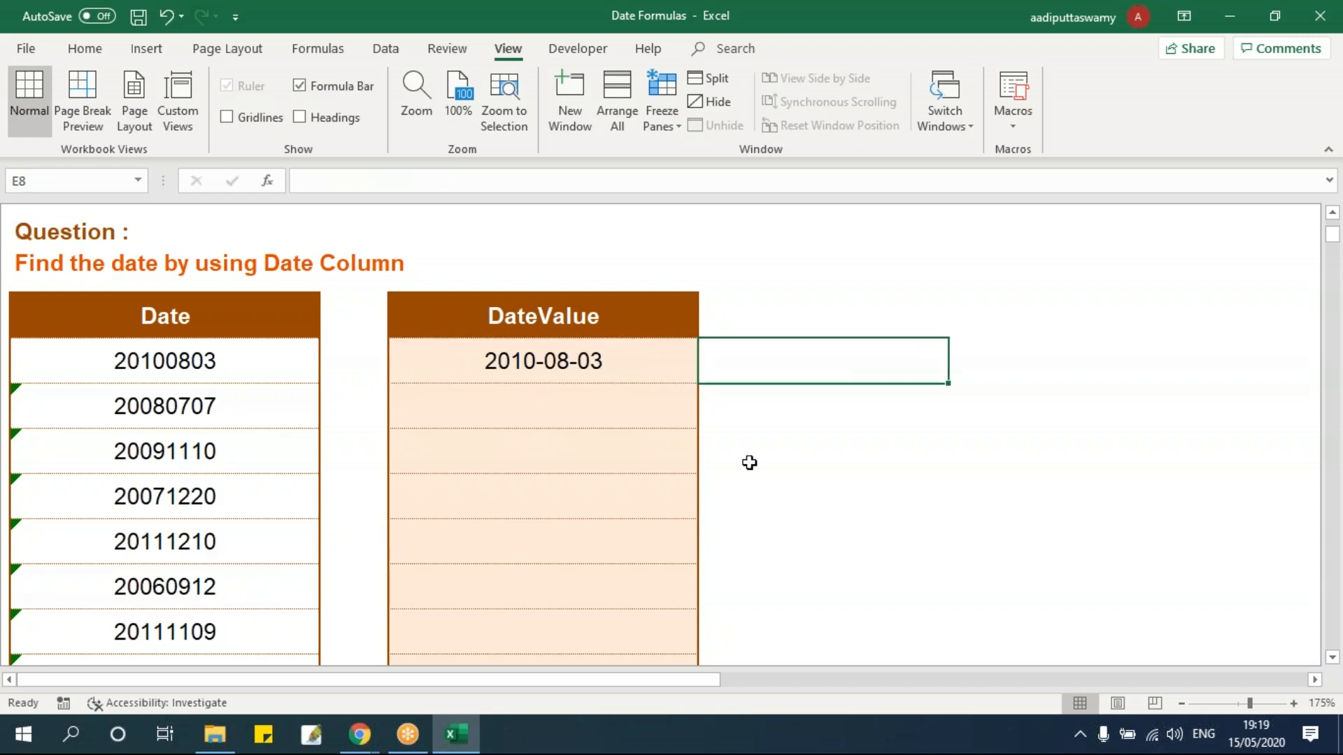
text(=date)
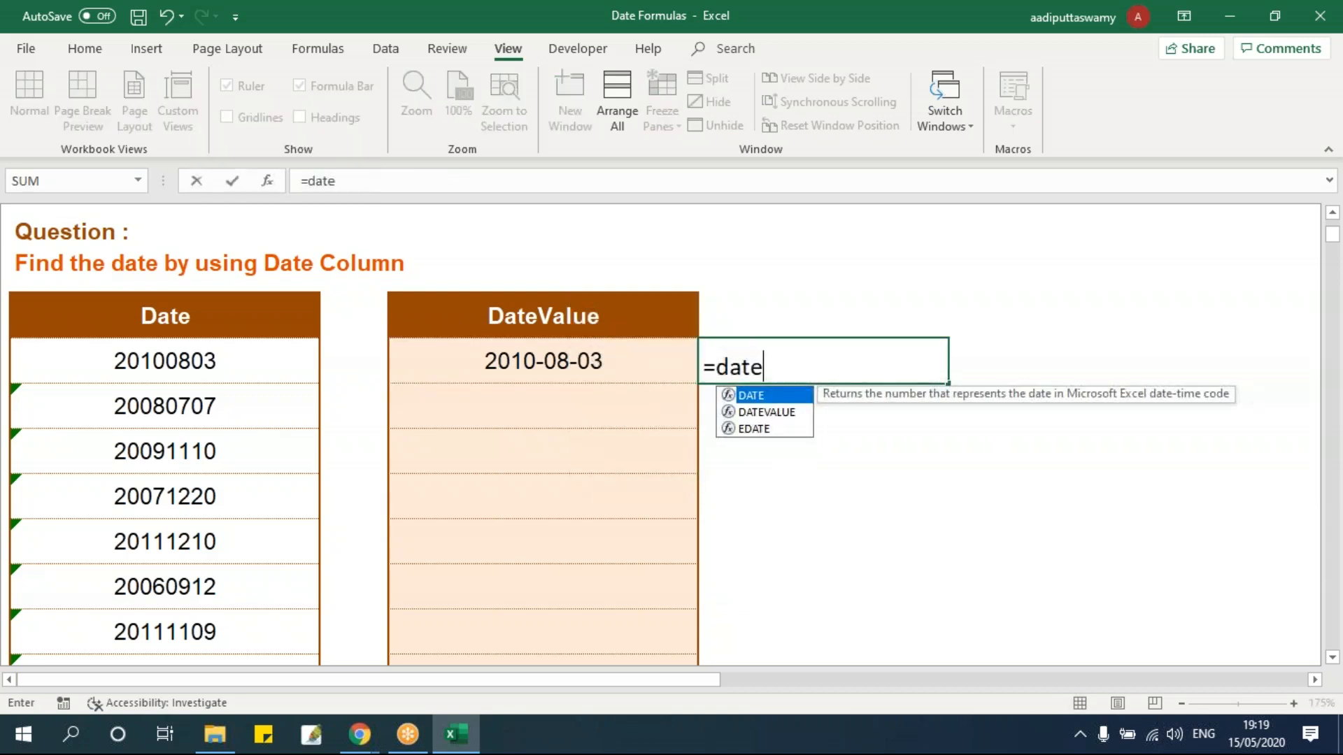
key(Down)
key(Tab)
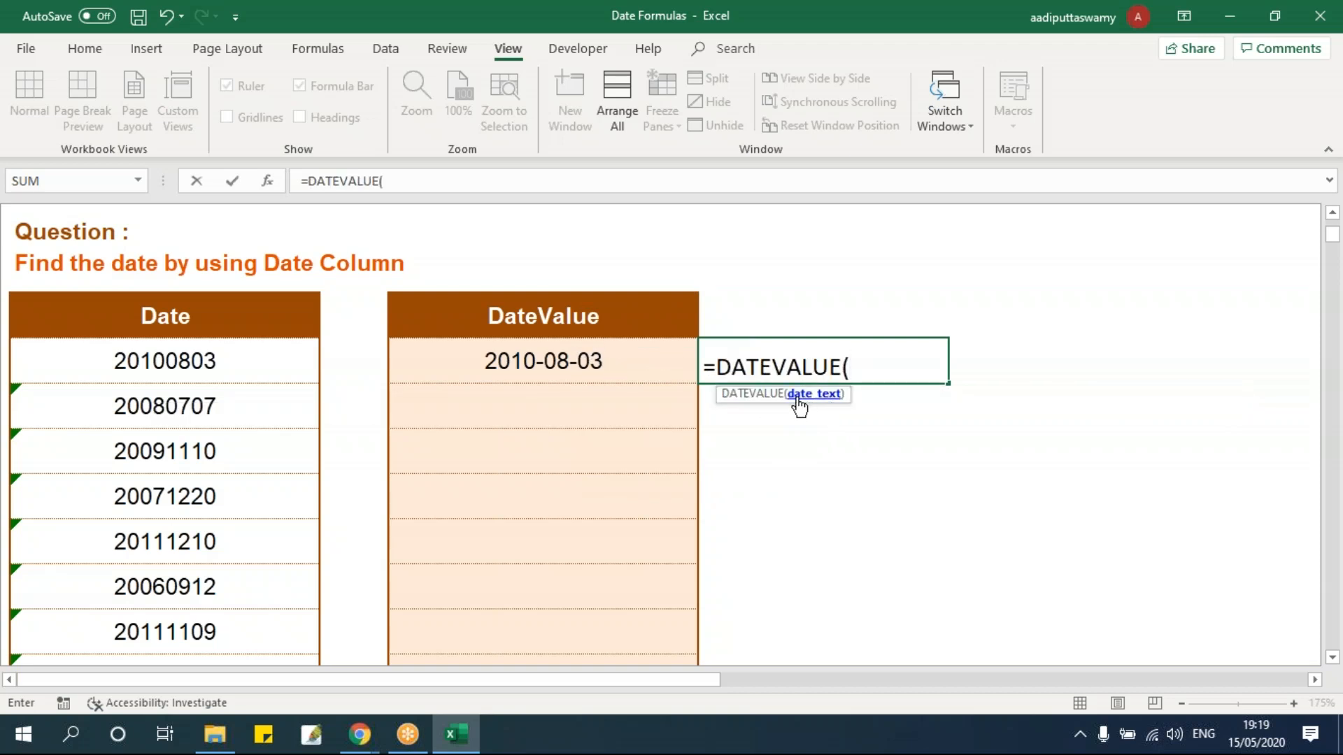
click(605, 373)
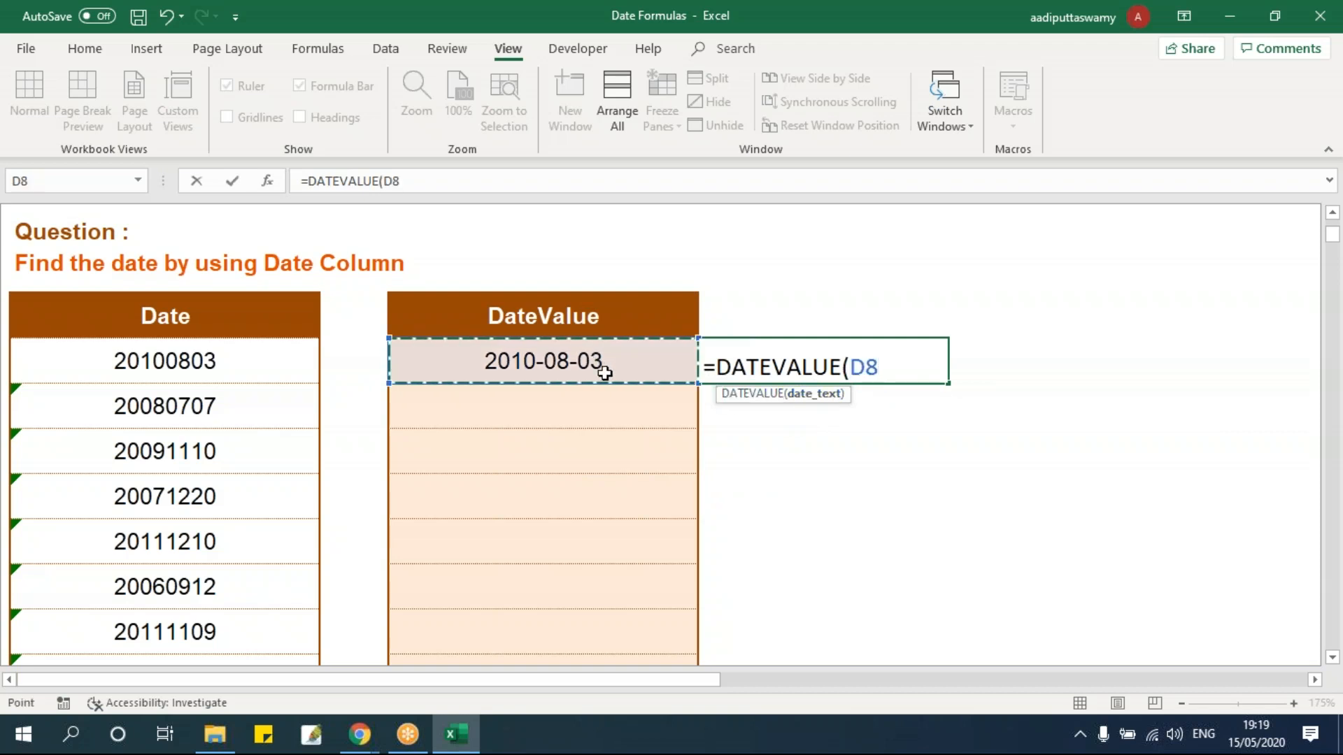
key(Return)
Step: Format the DATEVALUE result in cell E8 with the default Date number format
click(944, 364)
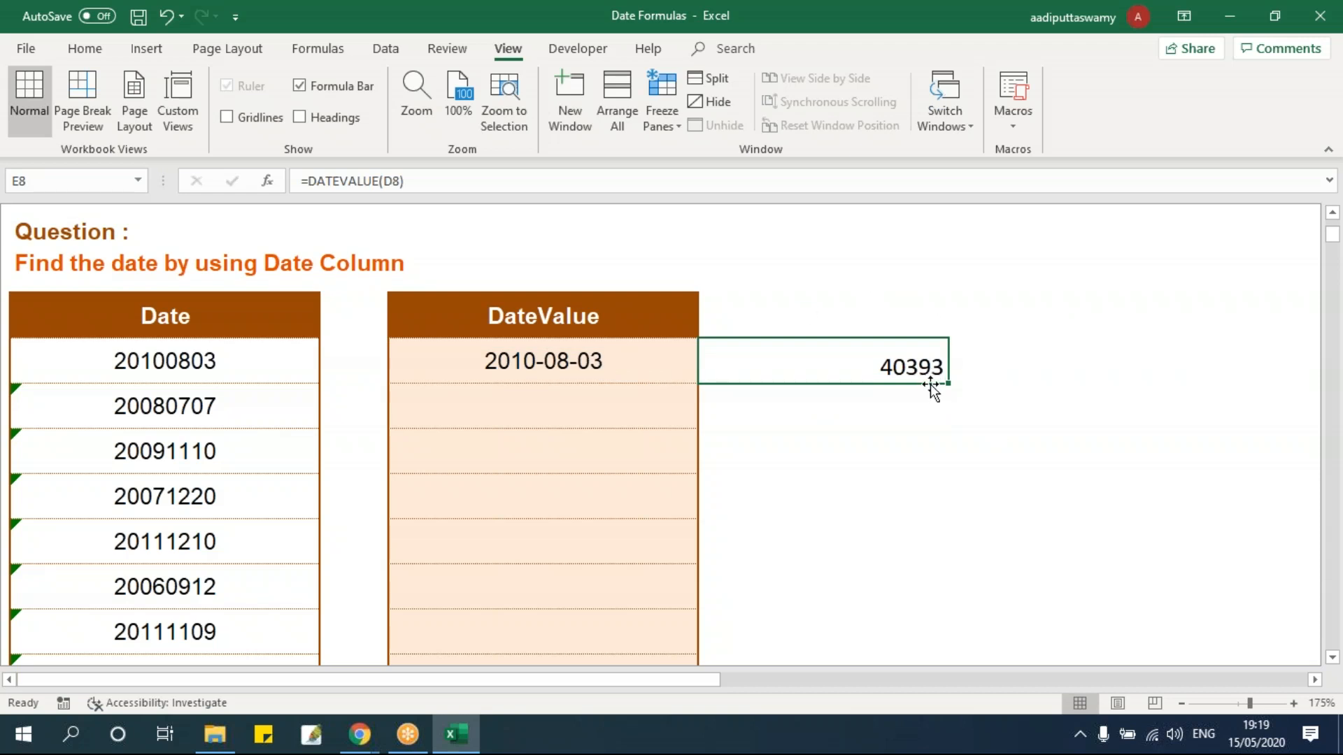
key(ctrl+1)
click(505, 309)
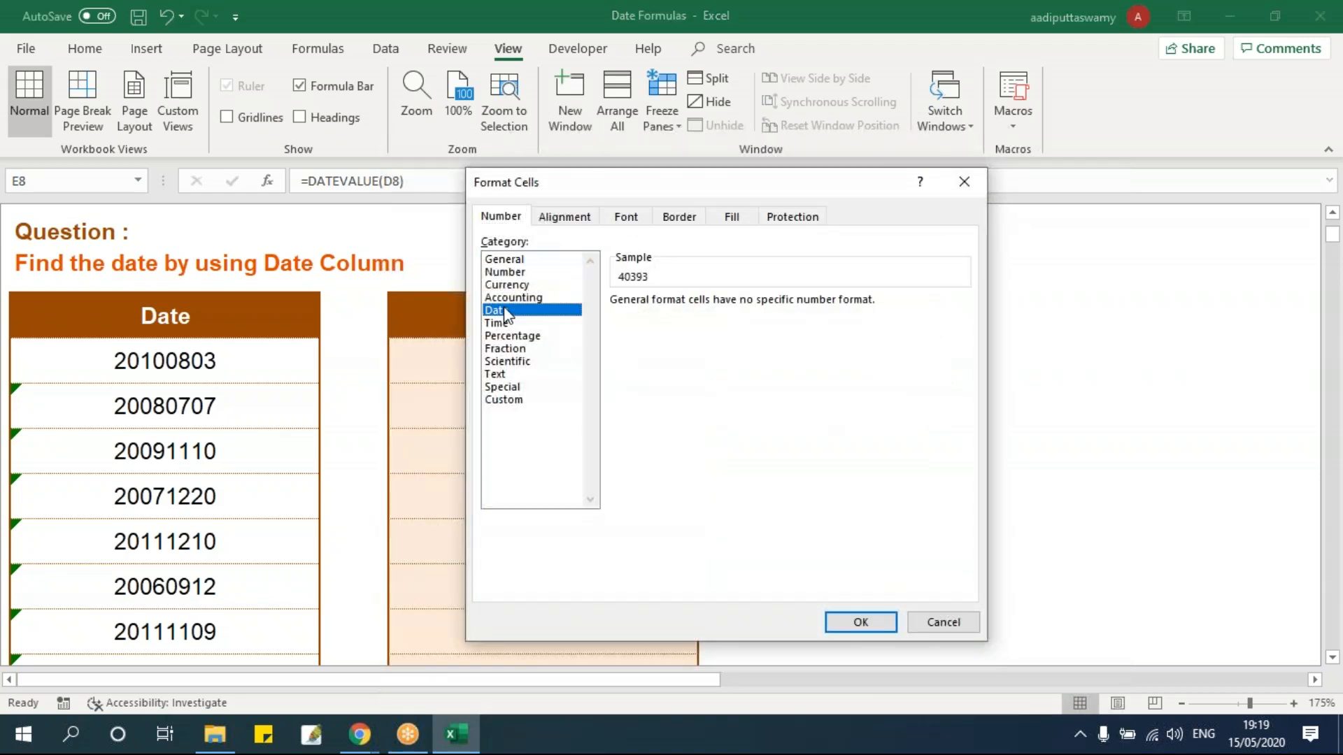
click(867, 620)
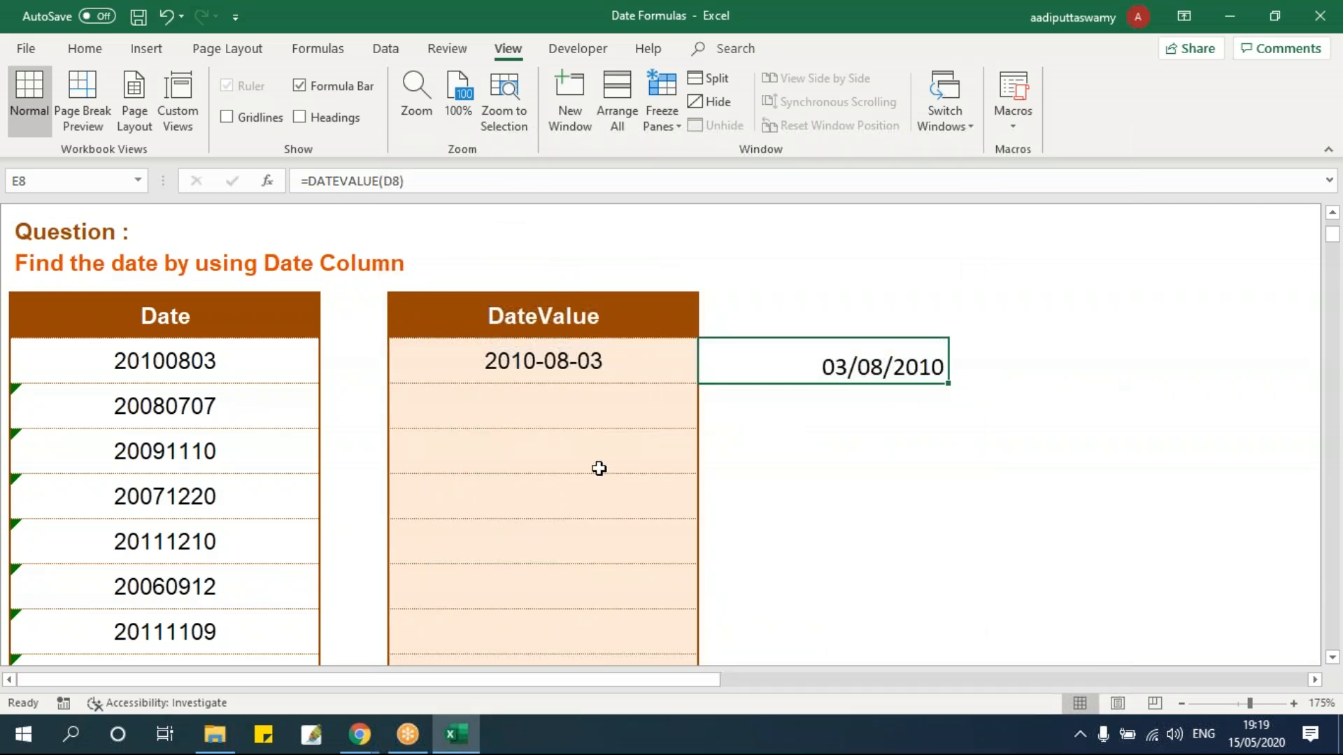
Step: On the DAY sheet, enter =DAY(B8) in cell D8 to extract the day from the first date
scroll(599, 470, up, 2)
click(546, 369)
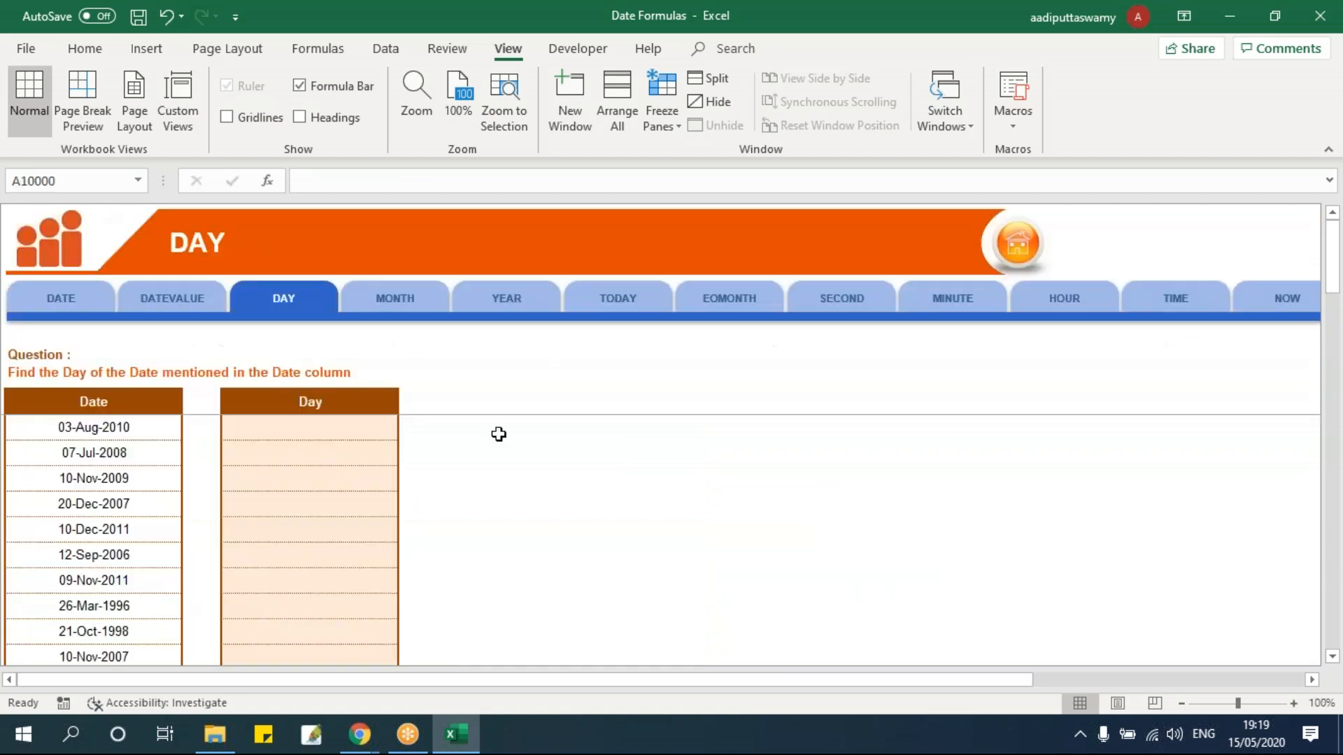
click(332, 432)
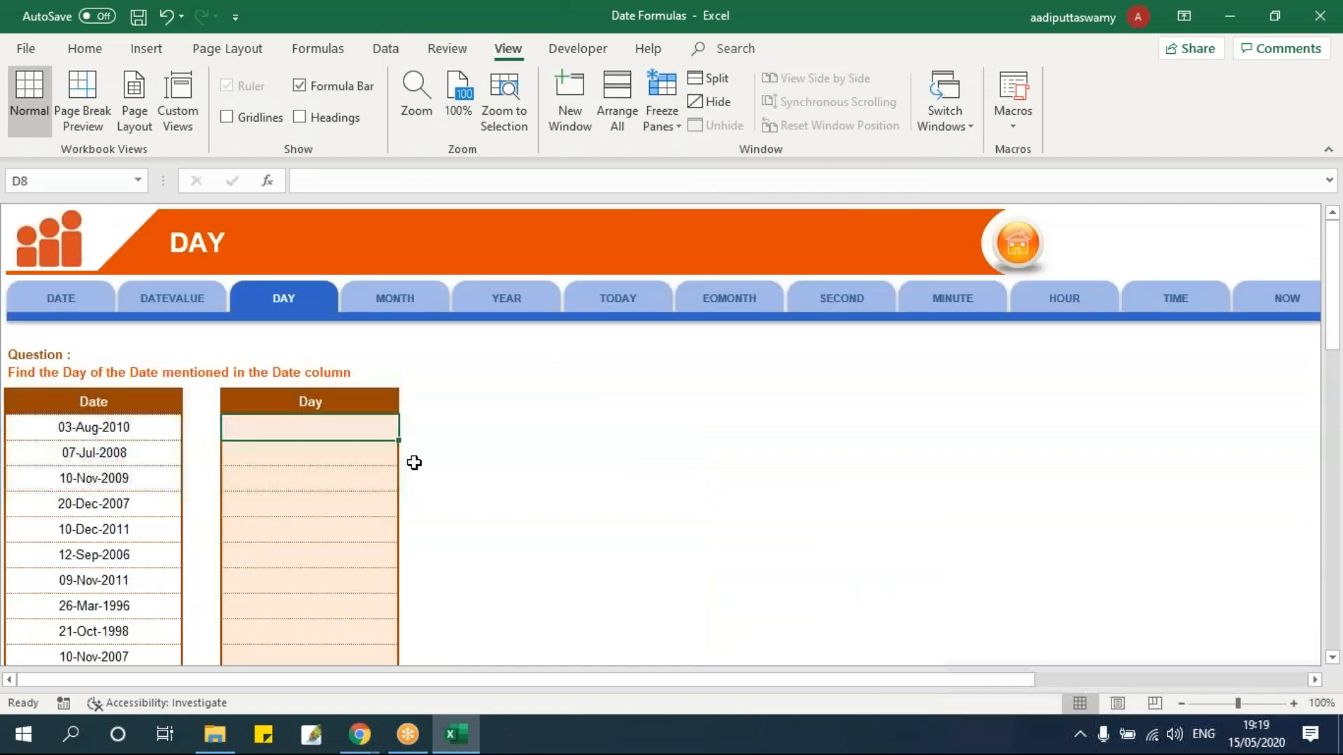
ctrl+scroll(527, 497, up, 5)
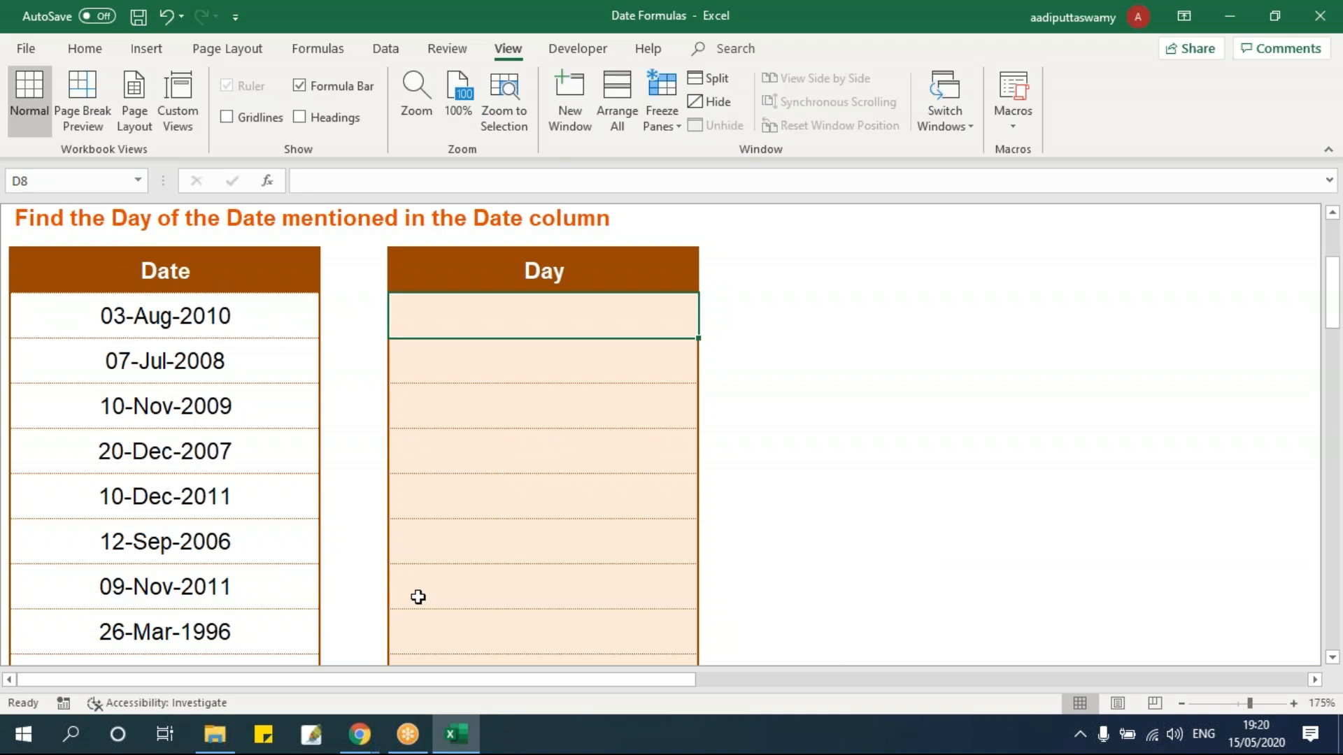
text(=day)
key(Tab)
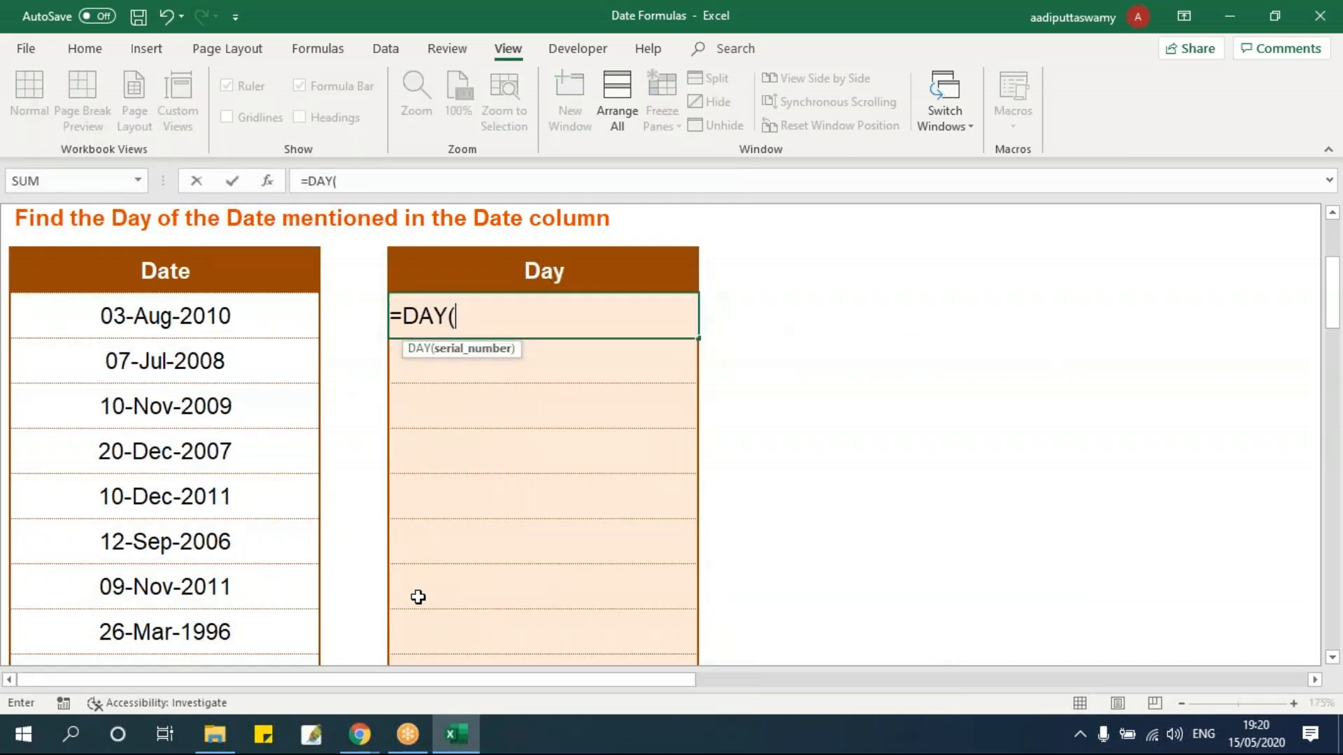
click(157, 316)
key(Return)
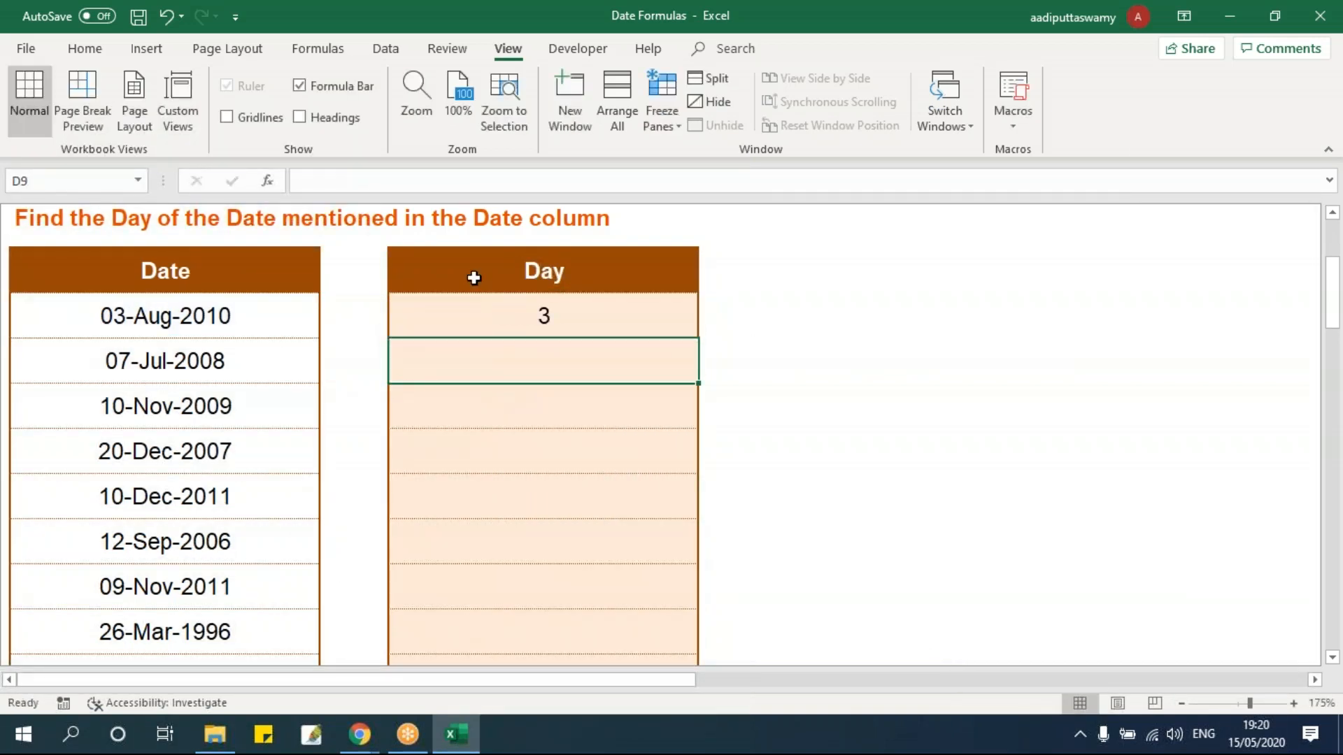
Step: On the MONTH sheet, enter =MONTH(B8) in cell D8 and fill the formula down to D14
scroll(630, 468, up, 2)
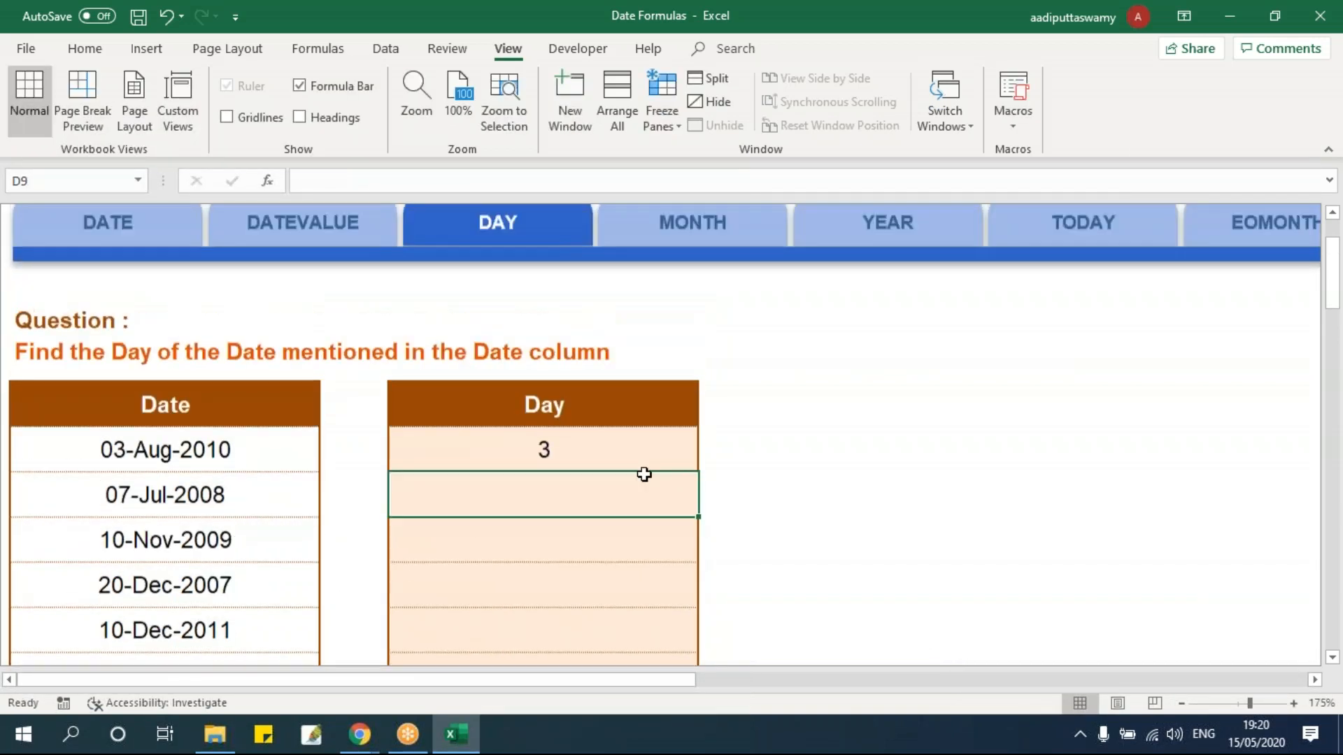
click(735, 256)
click(363, 429)
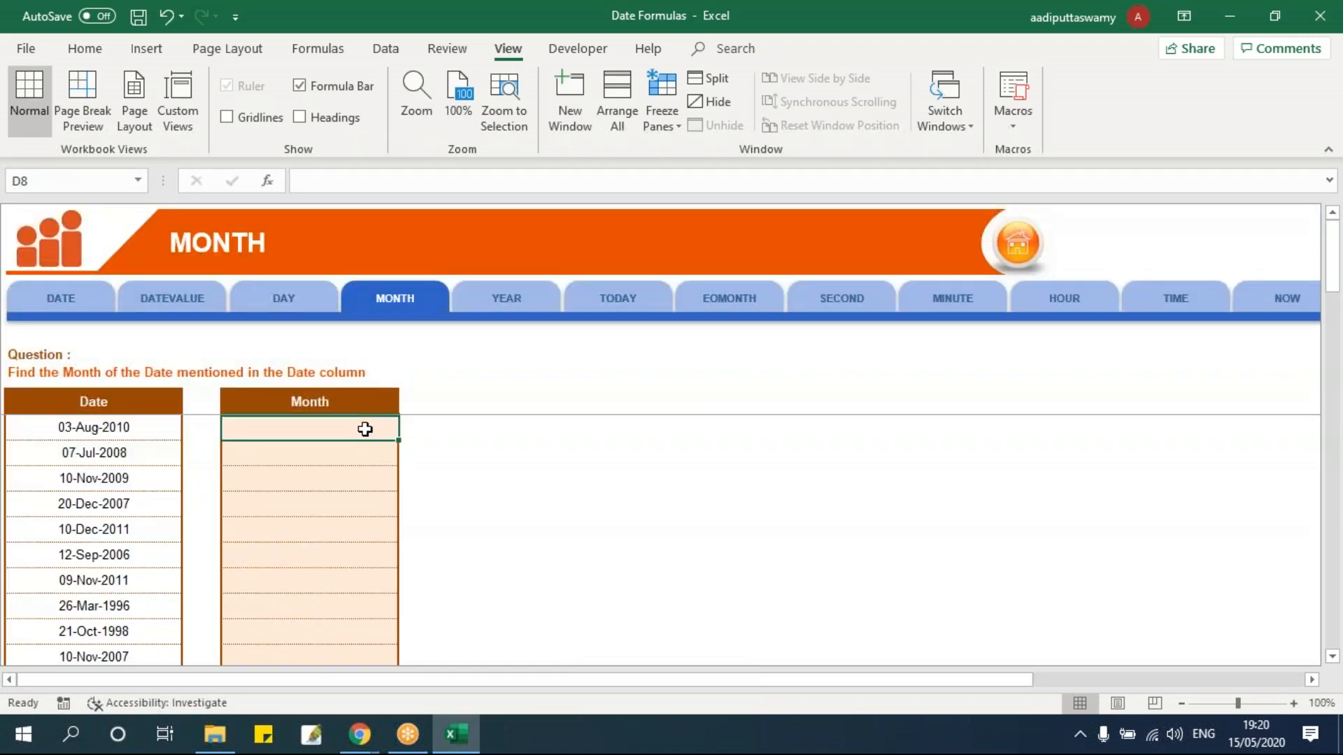
scroll(499, 501, up, 4)
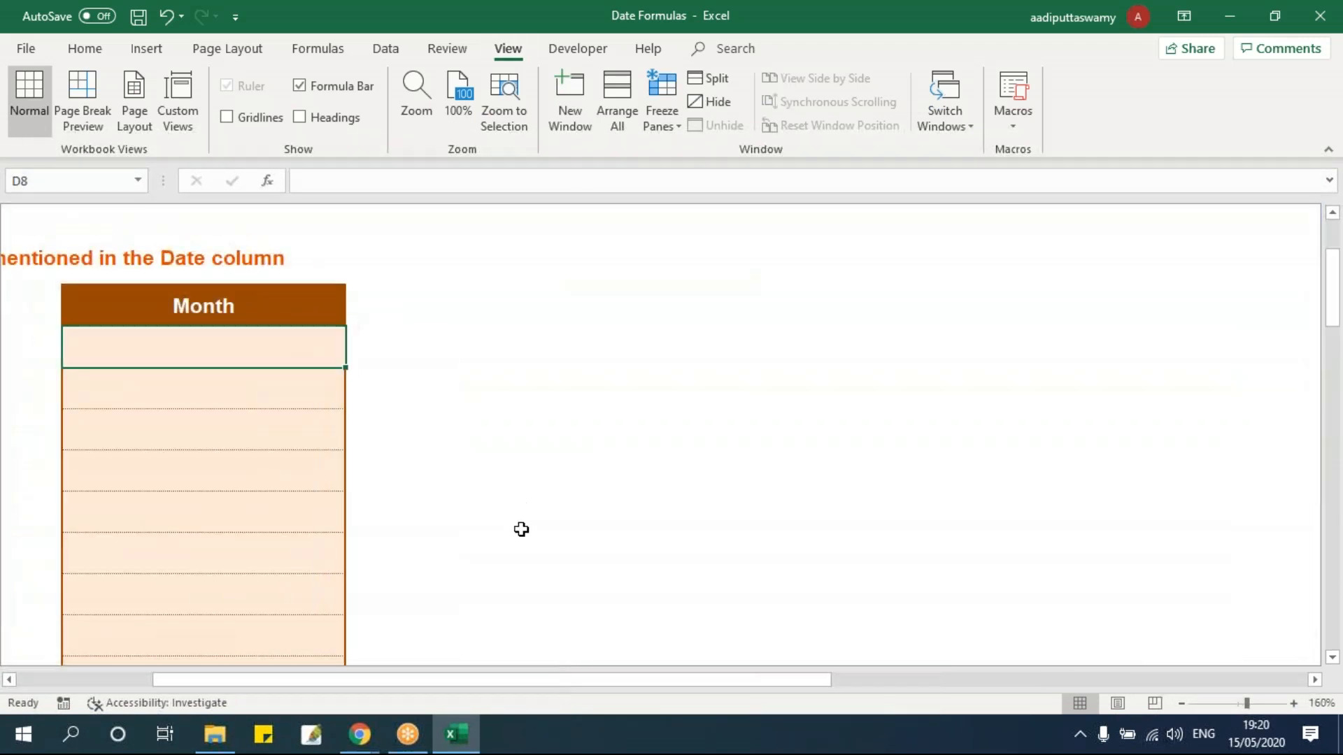
drag(500, 680, 180, 676)
text(=mon)
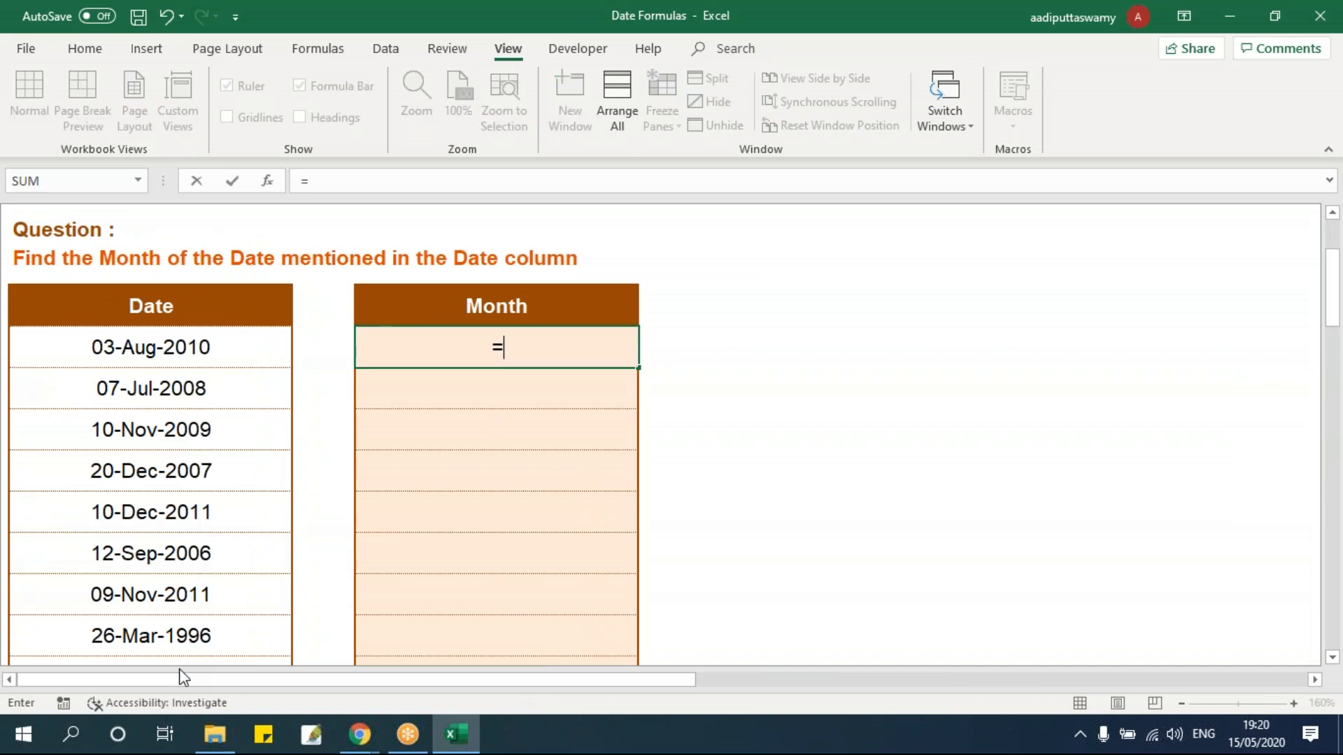
key(Tab)
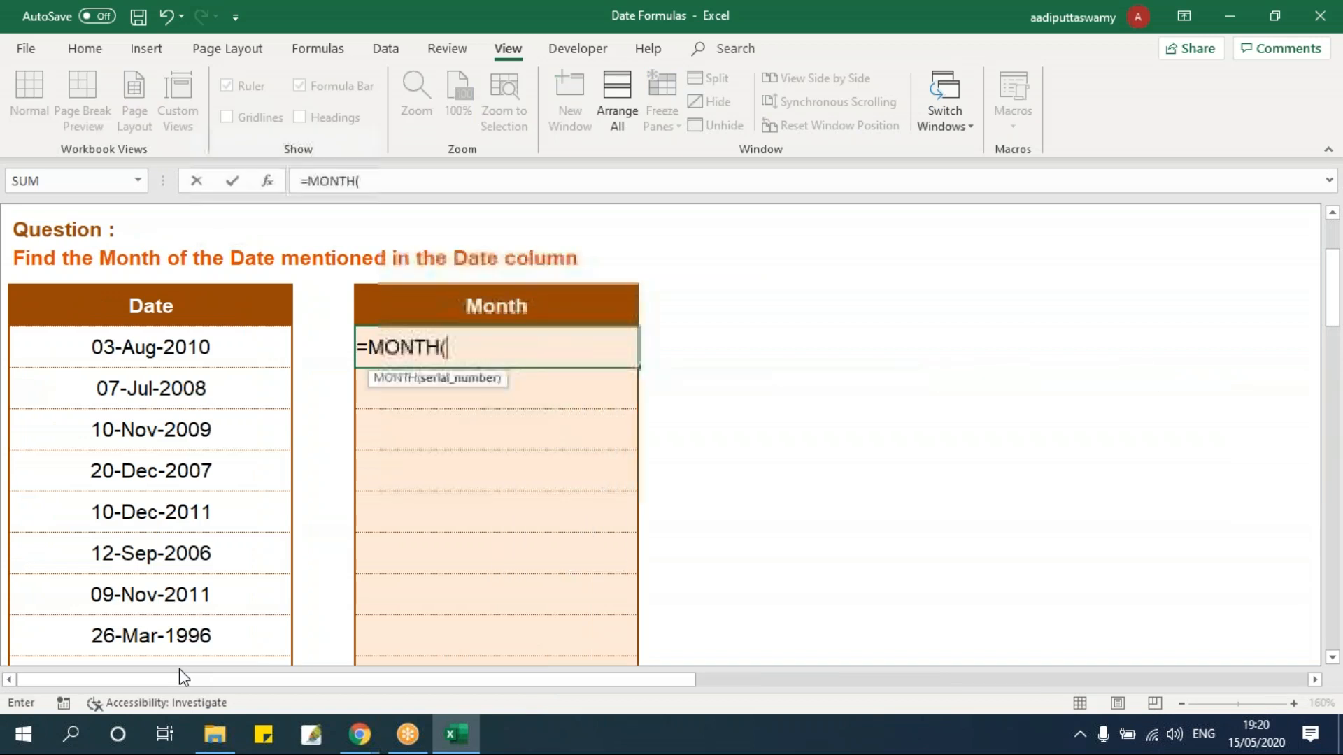
click(138, 343)
key(Return)
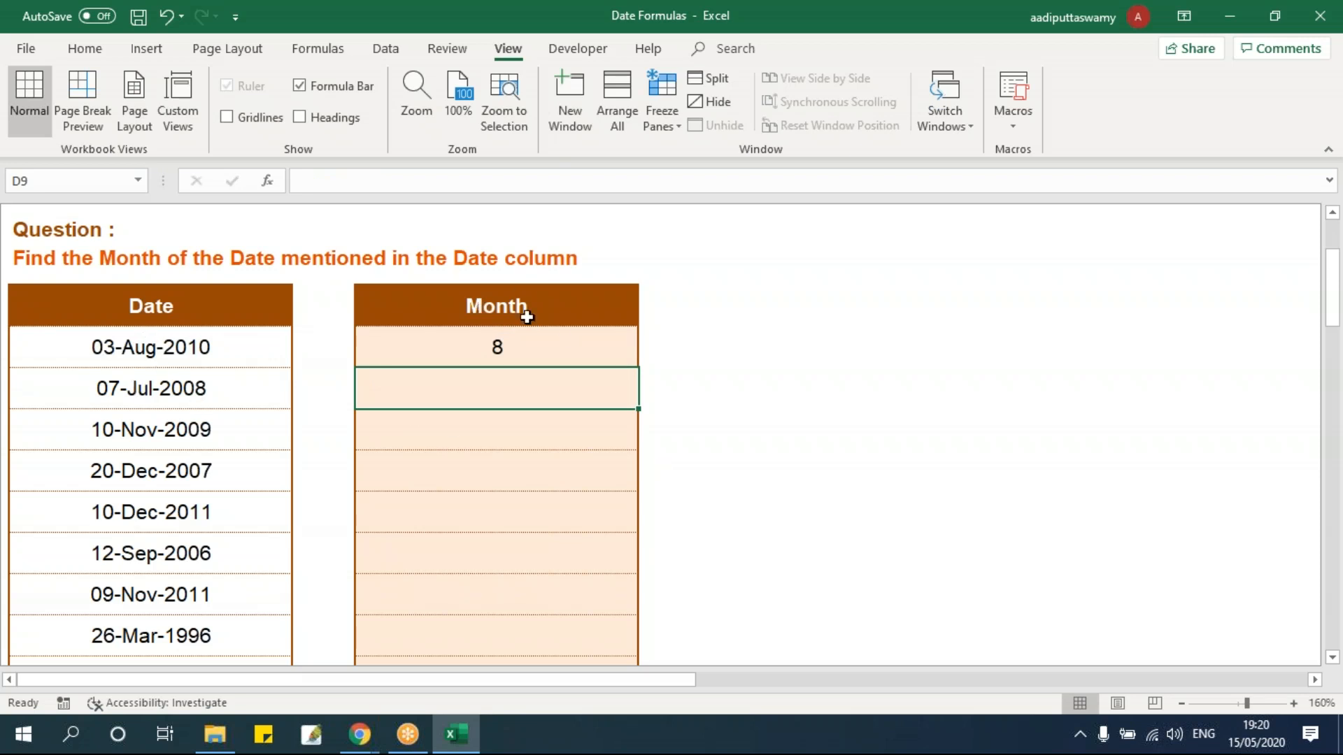
click(611, 360)
drag(632, 367, 636, 612)
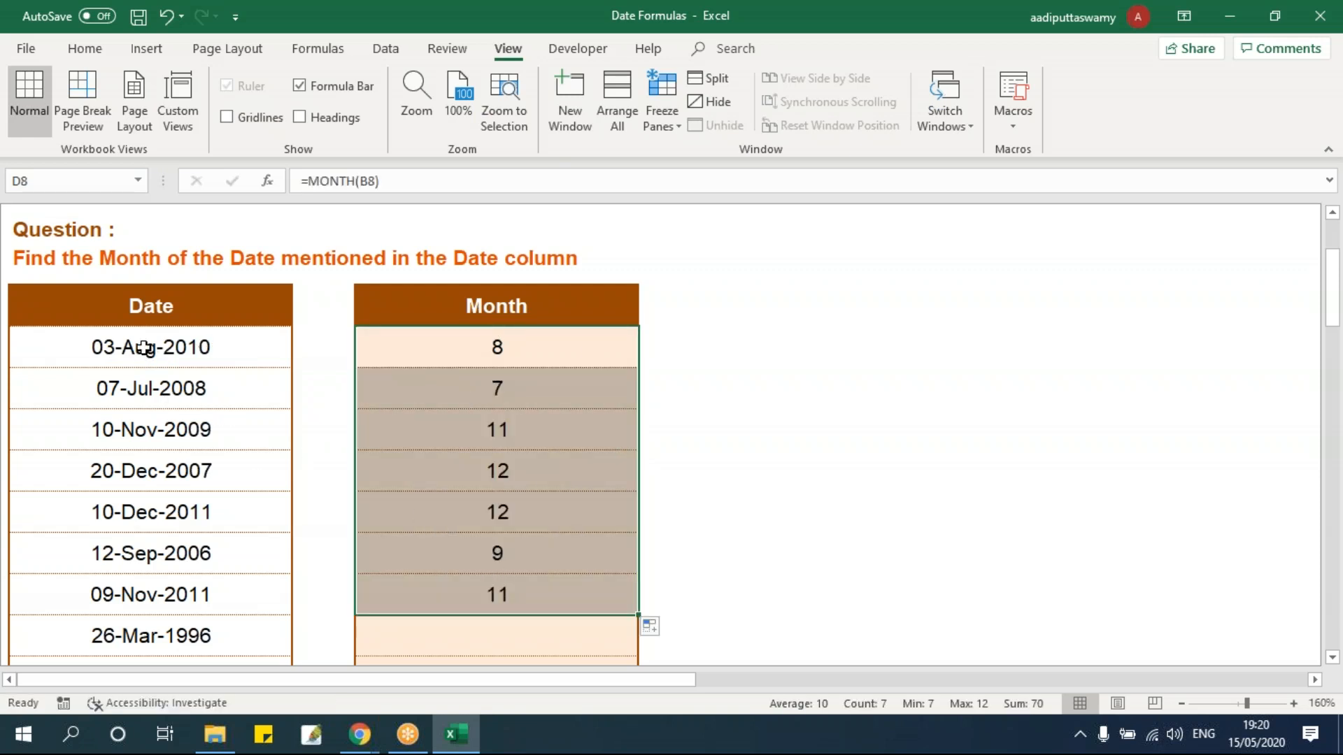
Step: On the YEAR sheet, enter =YEAR(B8) in cell D8 and fill the formula down to D13
scroll(731, 534, up, 3)
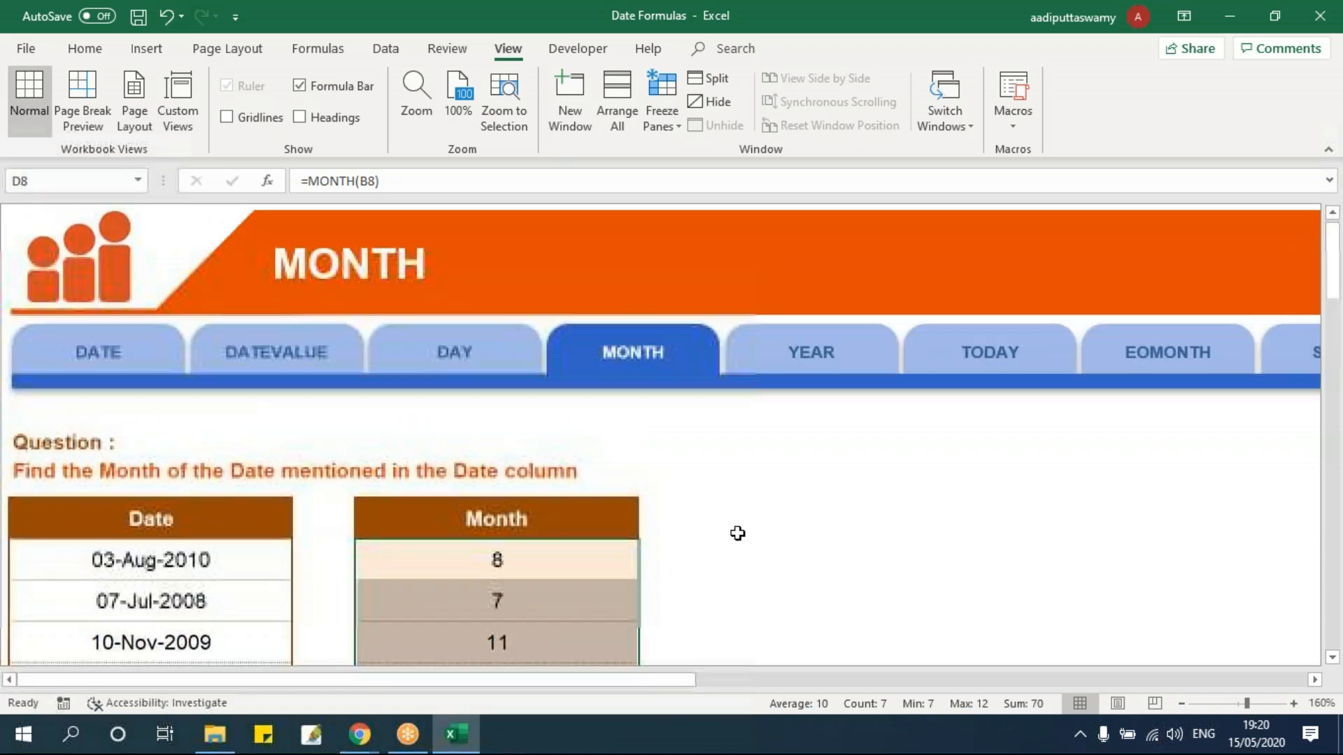
click(860, 361)
click(351, 423)
key(alt)
scroll(483, 587, up, 8)
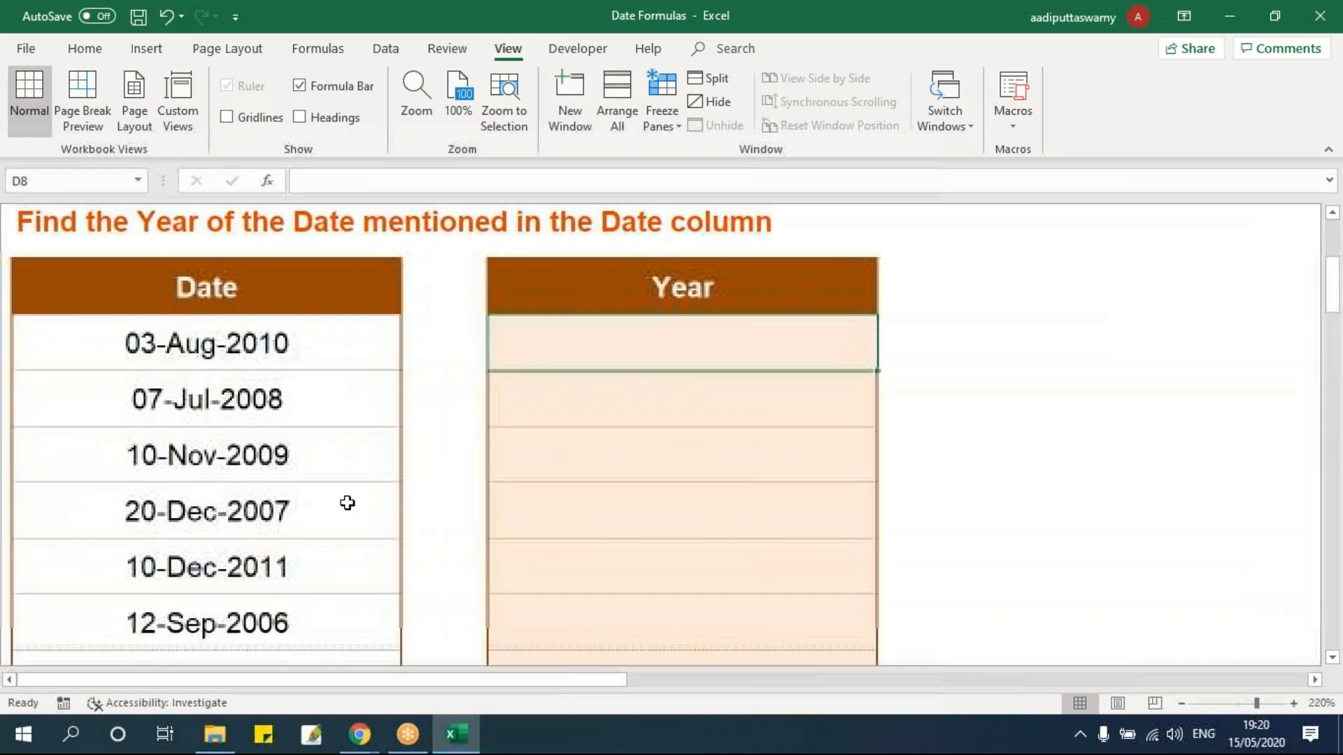
text(=yrstq)
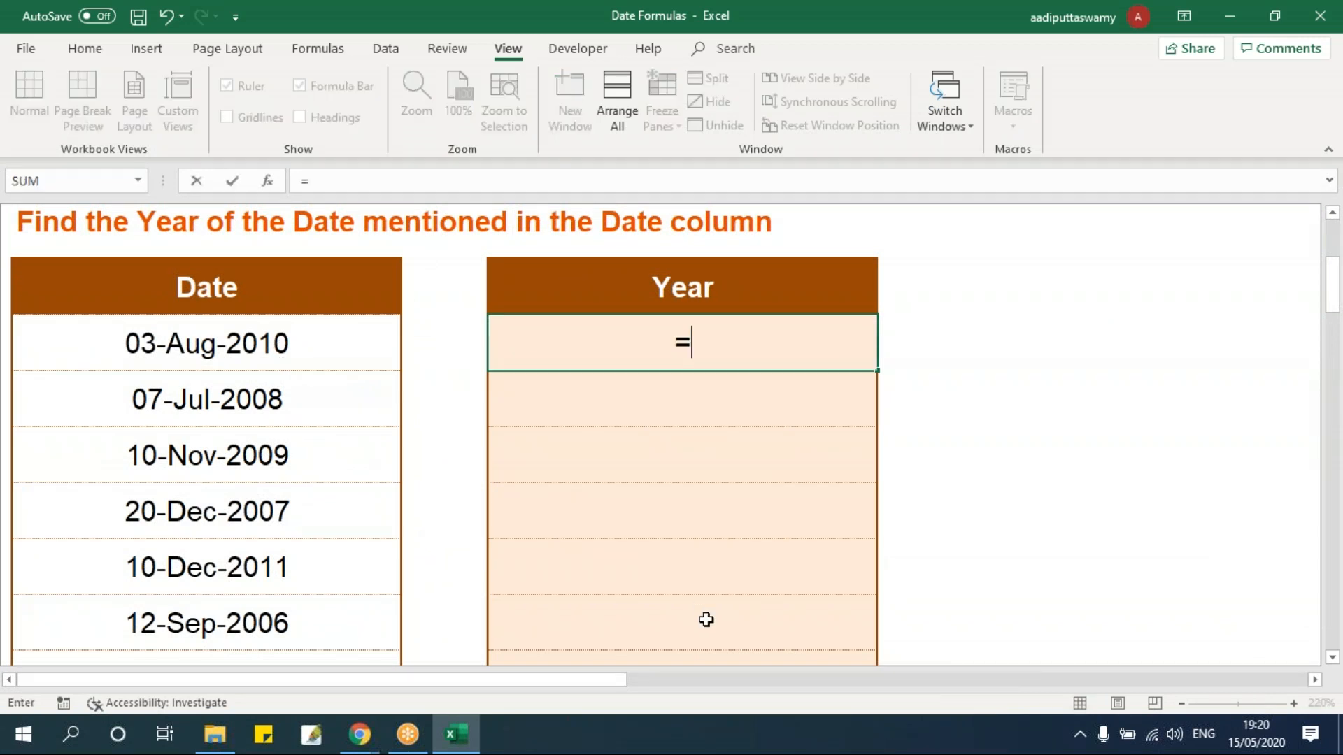
key(BackSpace)
key(BackSpace)
key(BackSpace)
key(BackSpace)
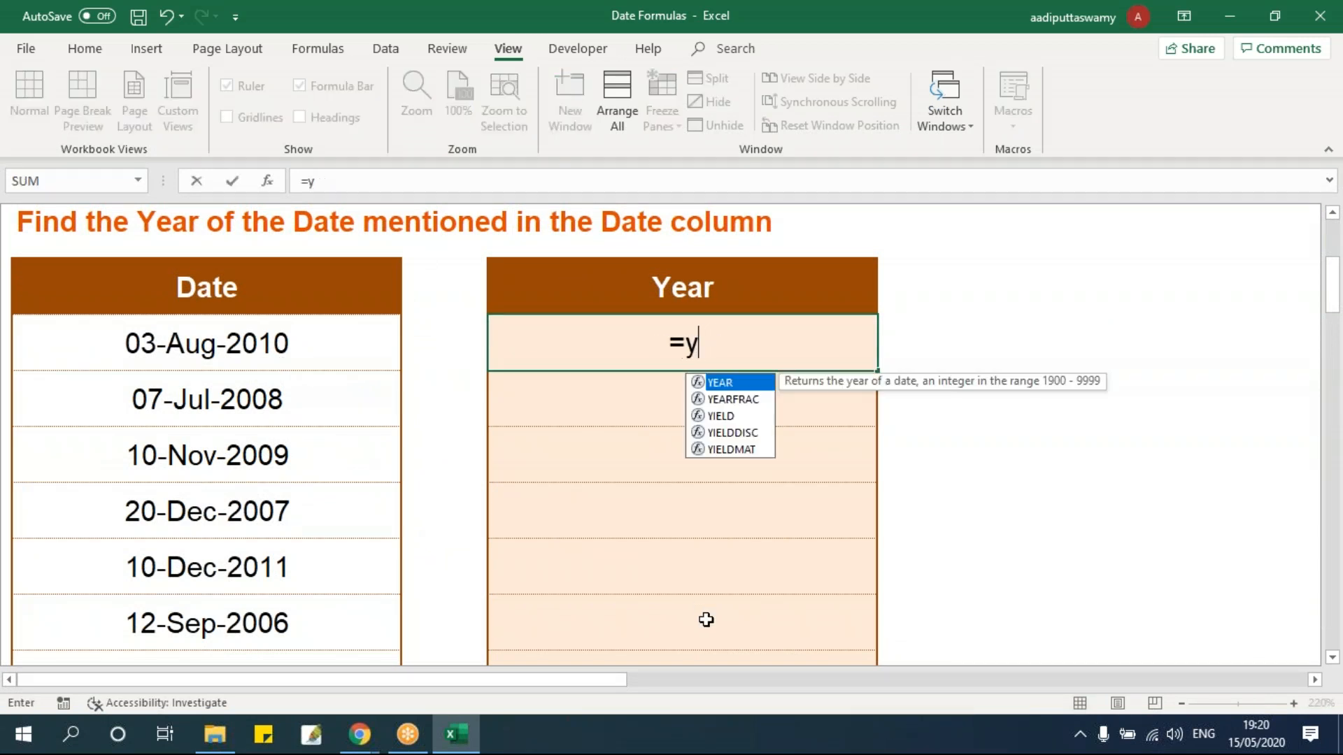
text(rst)
key(BackSpace)
key(BackSpace)
key(BackSpace)
text(ear)
key(Tab)
click(234, 347)
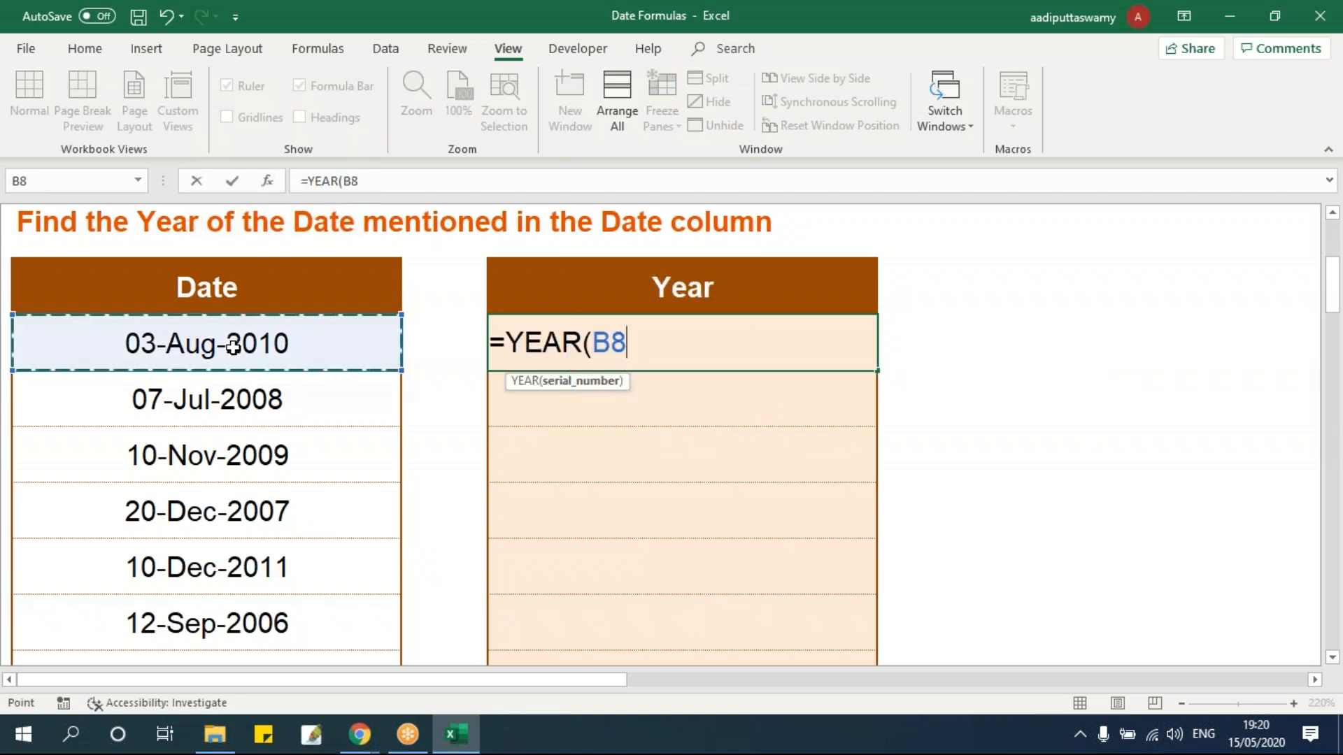
key(ctrl+Return)
drag(877, 370, 878, 647)
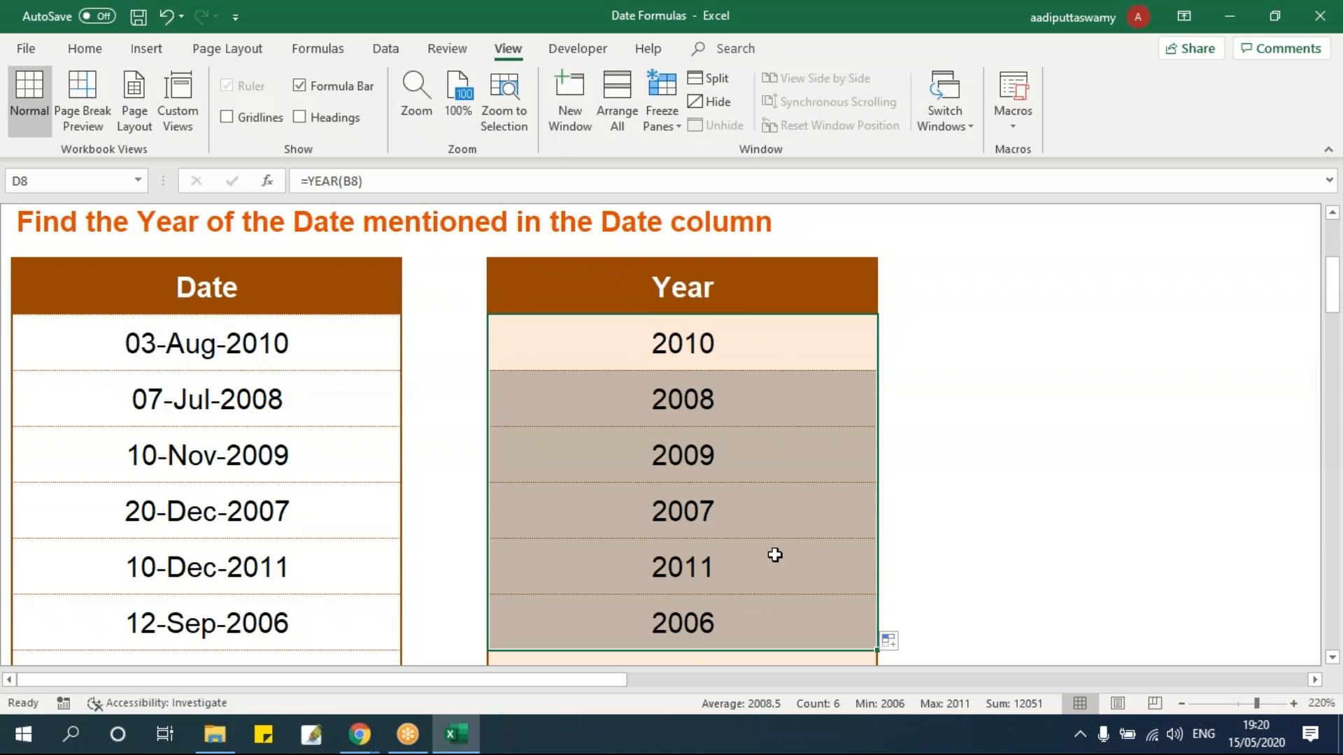
Step: On the TODAY sheet, enter =TODAY() in cell B8 to return the current date
scroll(758, 499, up, 2)
drag(622, 679, 848, 666)
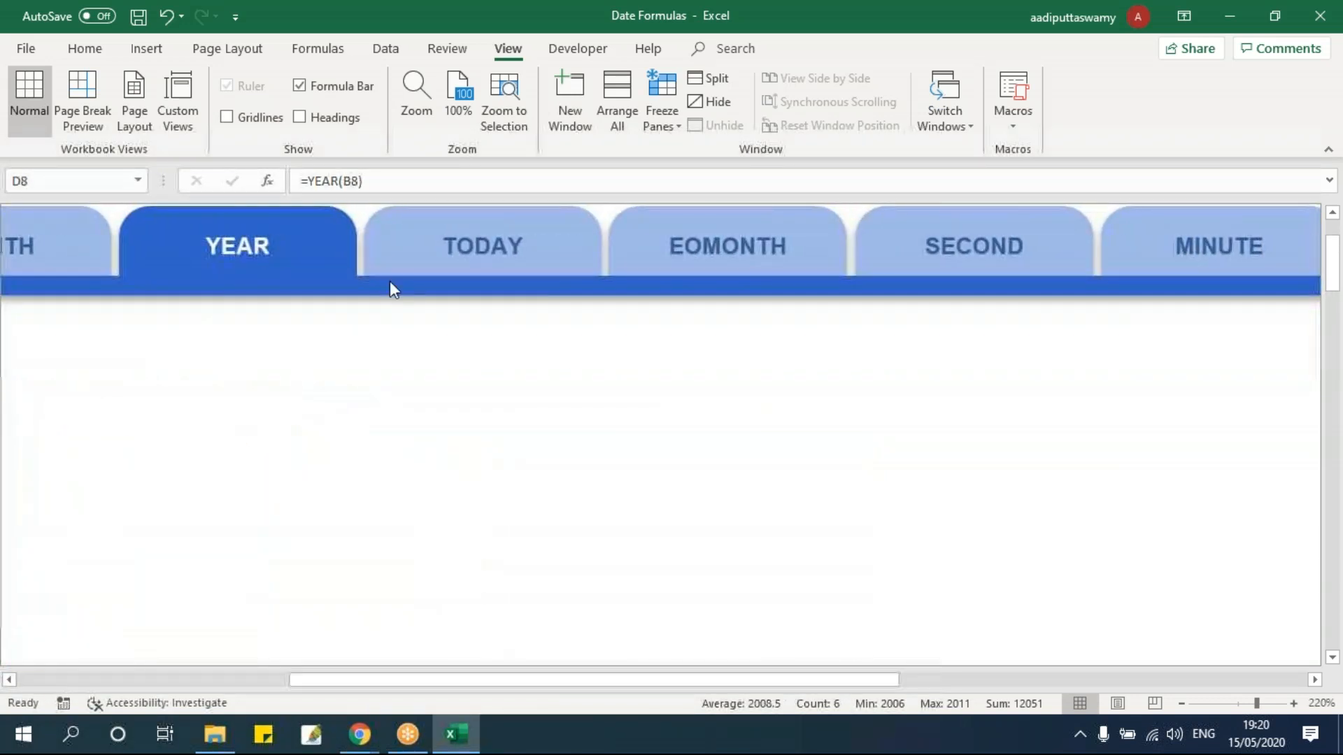
click(389, 279)
click(205, 439)
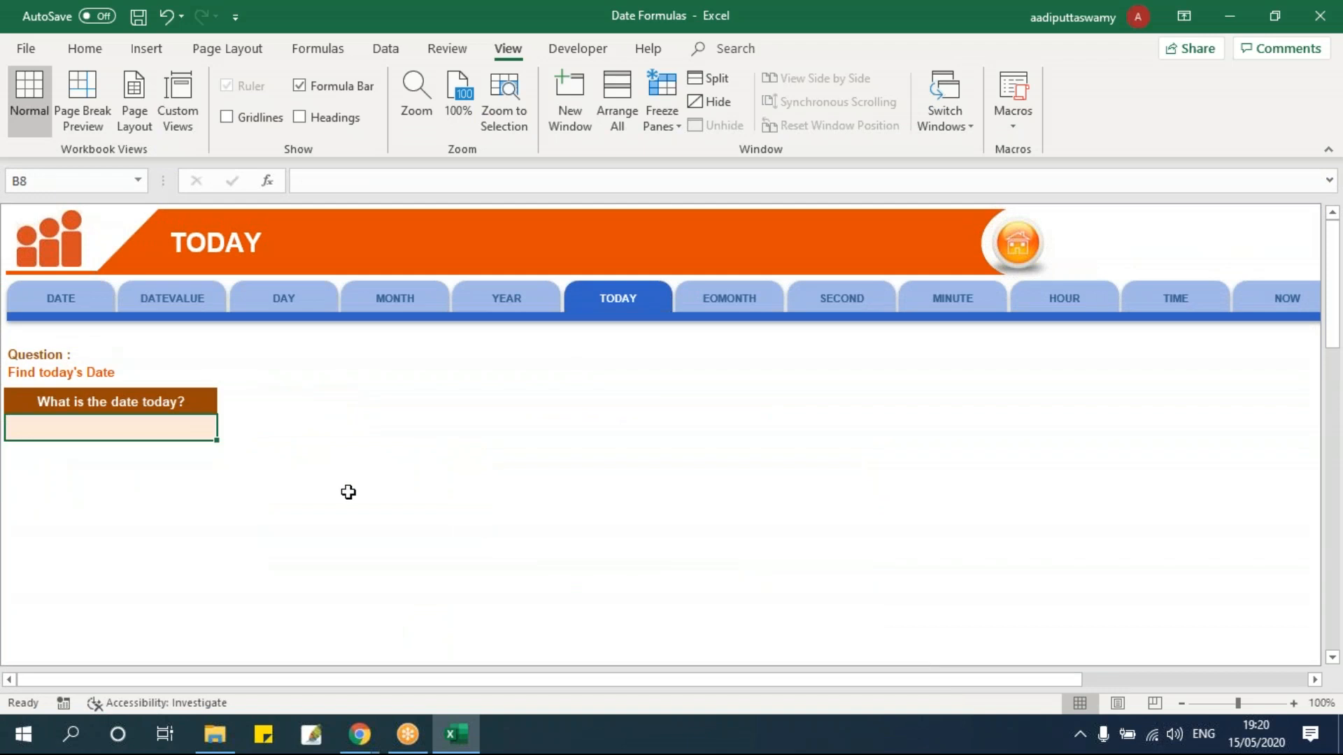
ctrl+scroll(348, 492, up, 7)
scroll(354, 497, up, 1)
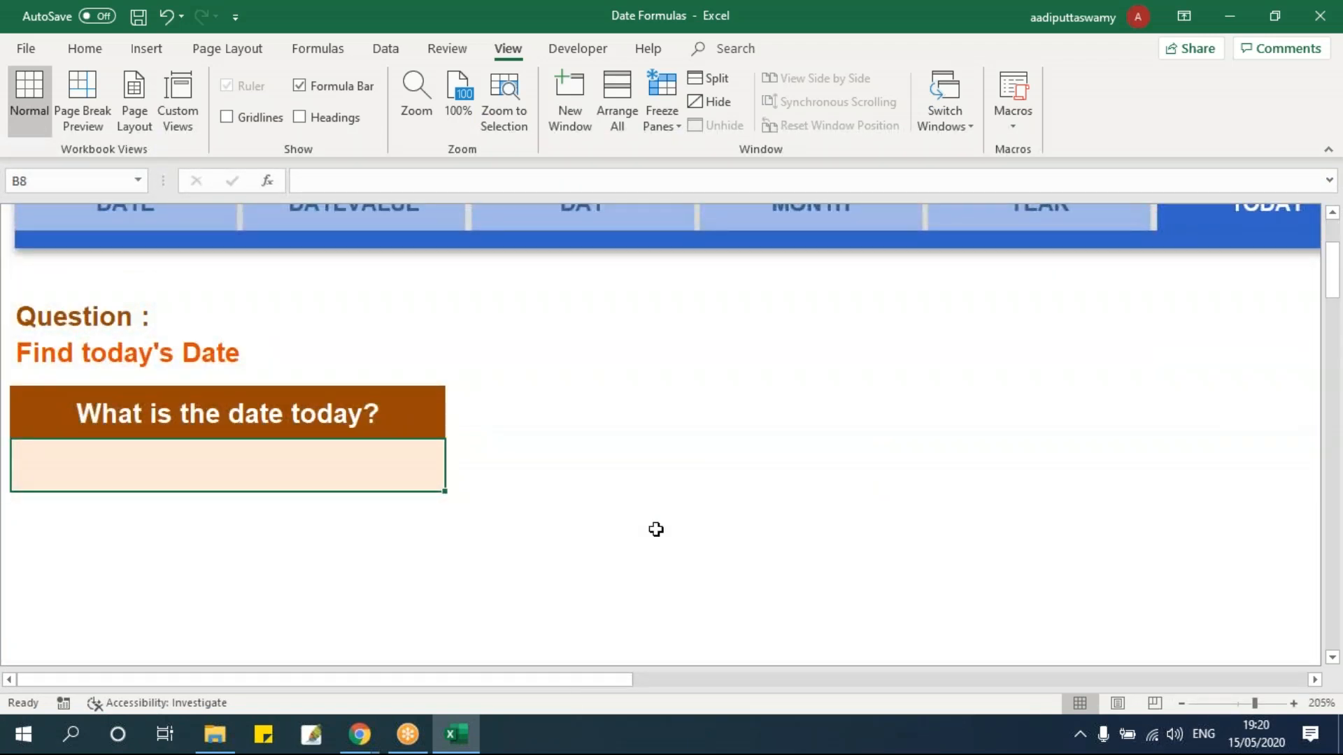
text(=today)
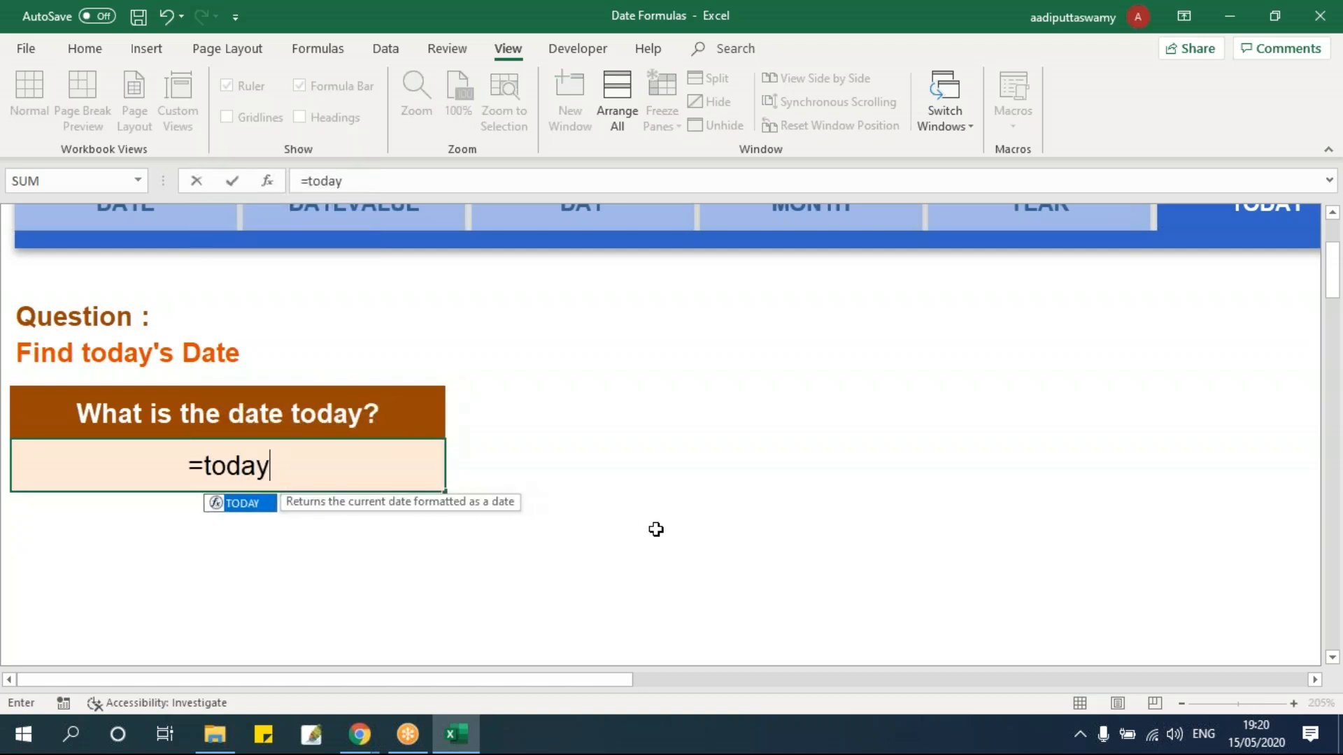
text(())
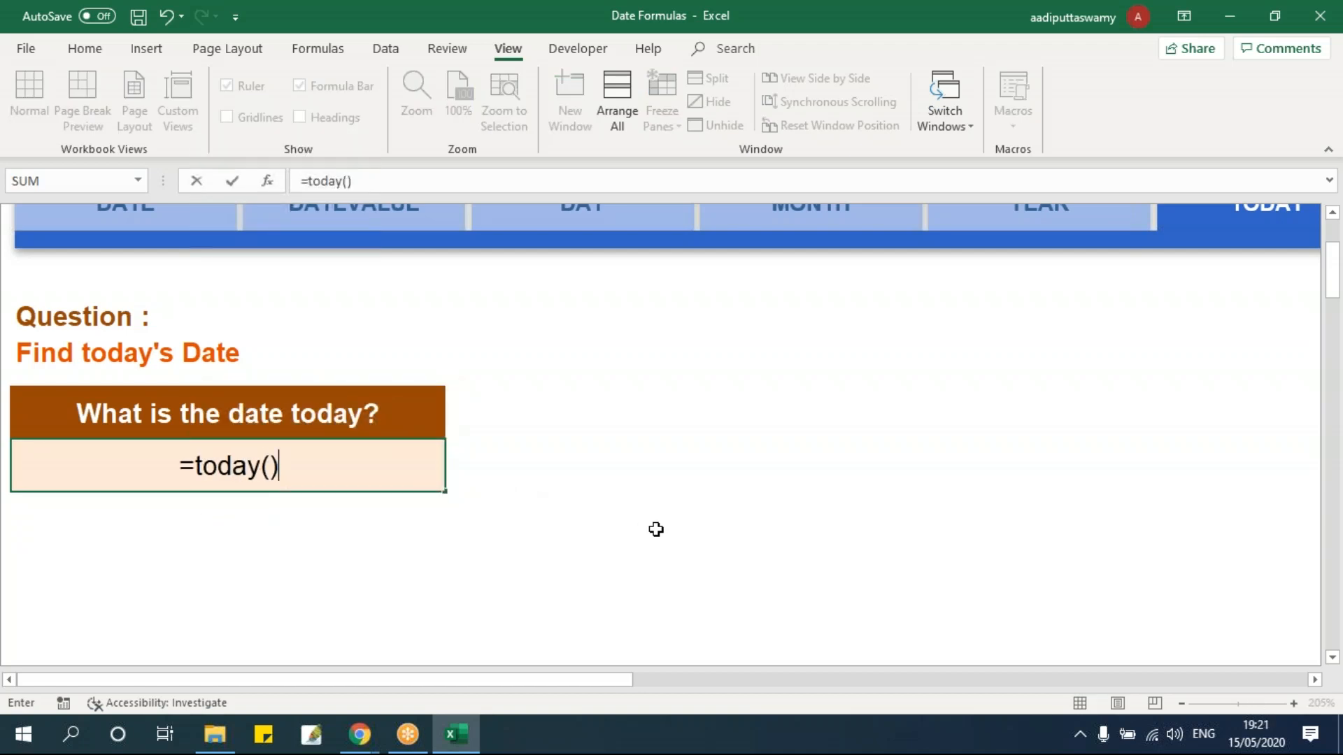
key(Return)
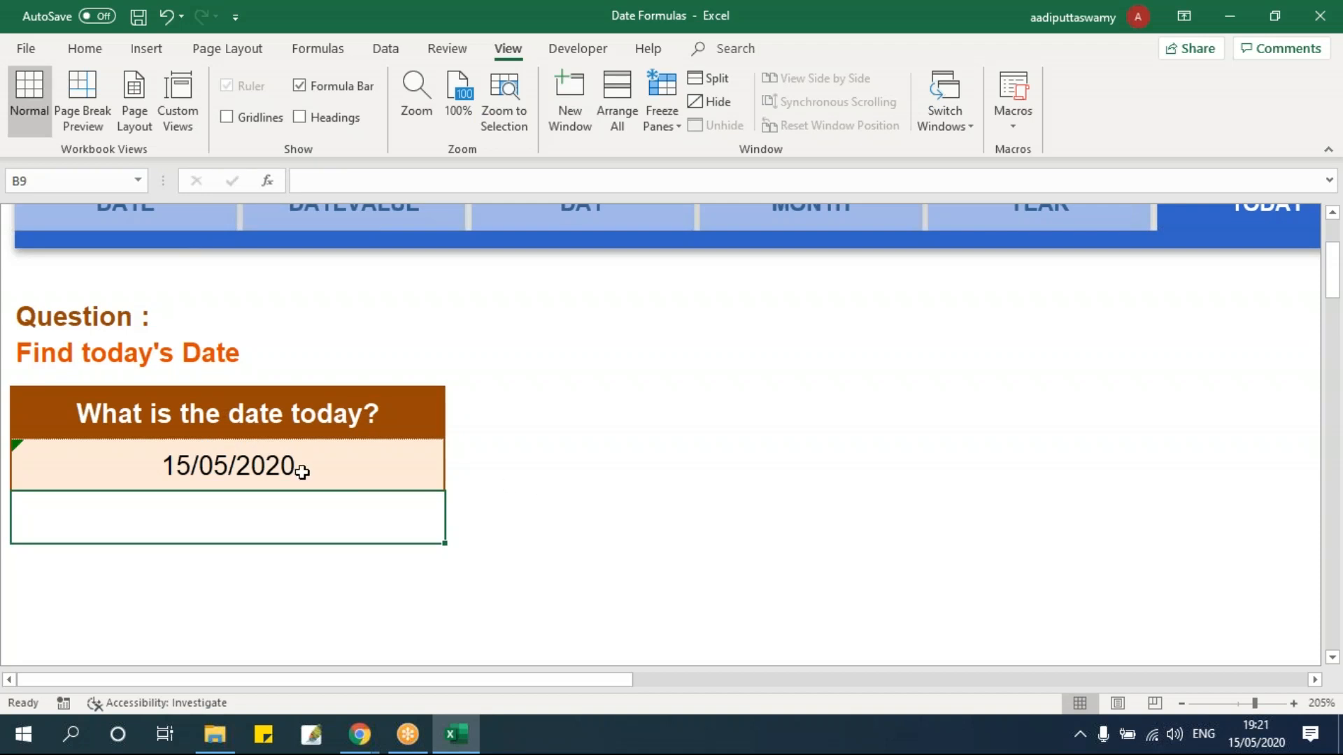
Step: On the EOMONTH sheet, enter =EOMONTH(B8,0) in cell D8 to find the last date of the first date's month
scroll(302, 472, up, 3)
drag(585, 681, 816, 678)
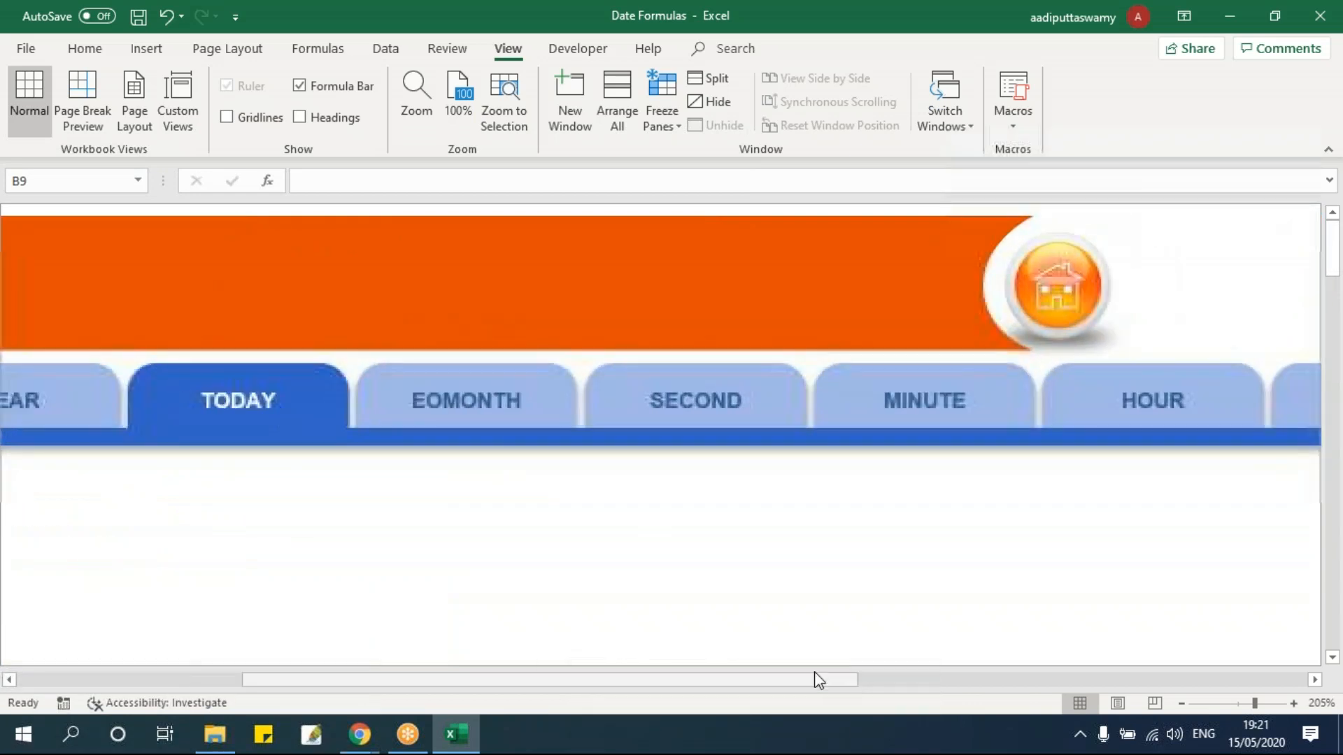
click(498, 401)
click(335, 436)
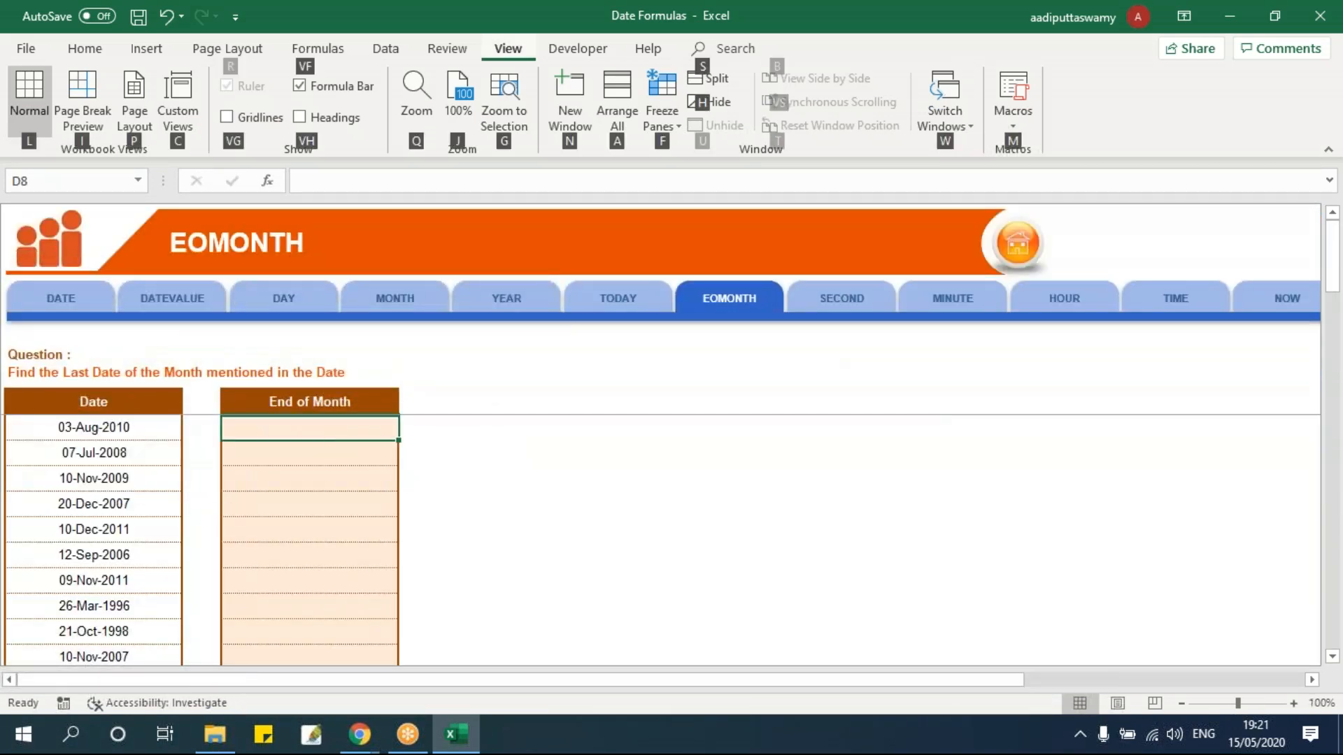
scroll(334, 436, up, 4)
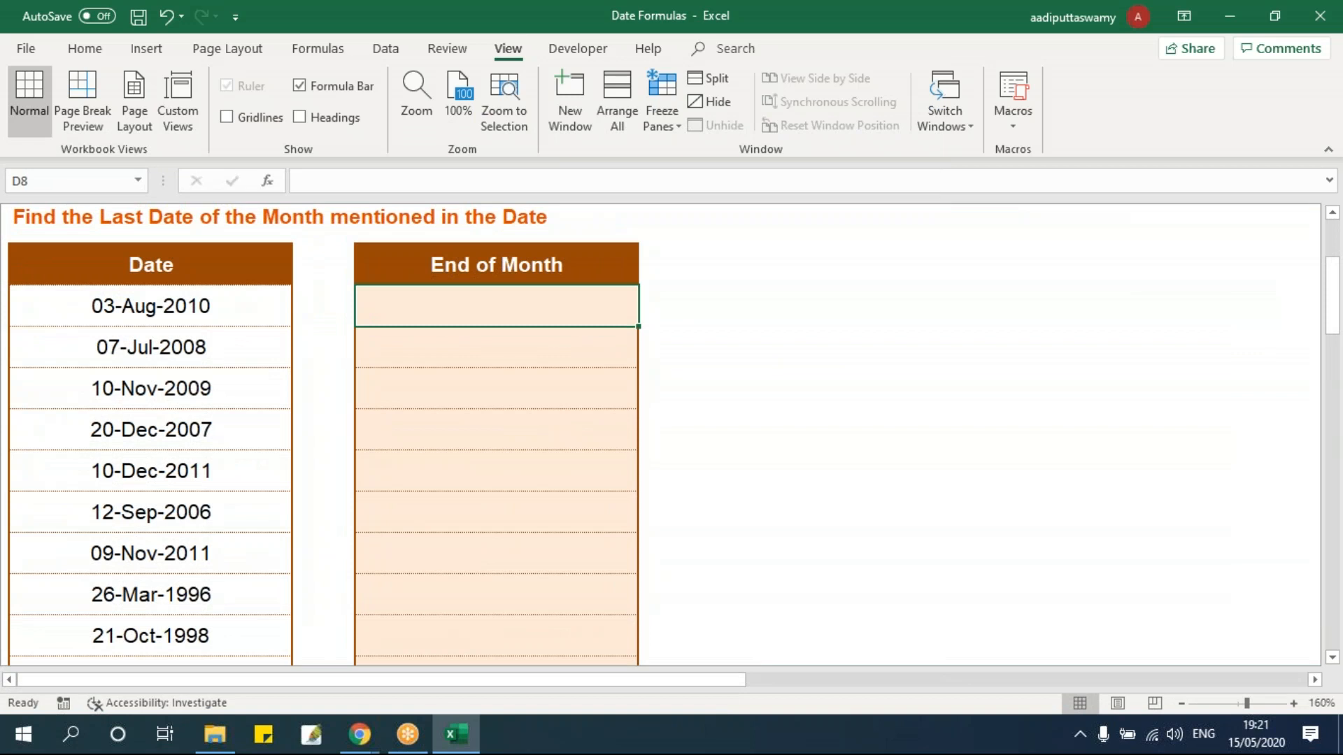
click(210, 308)
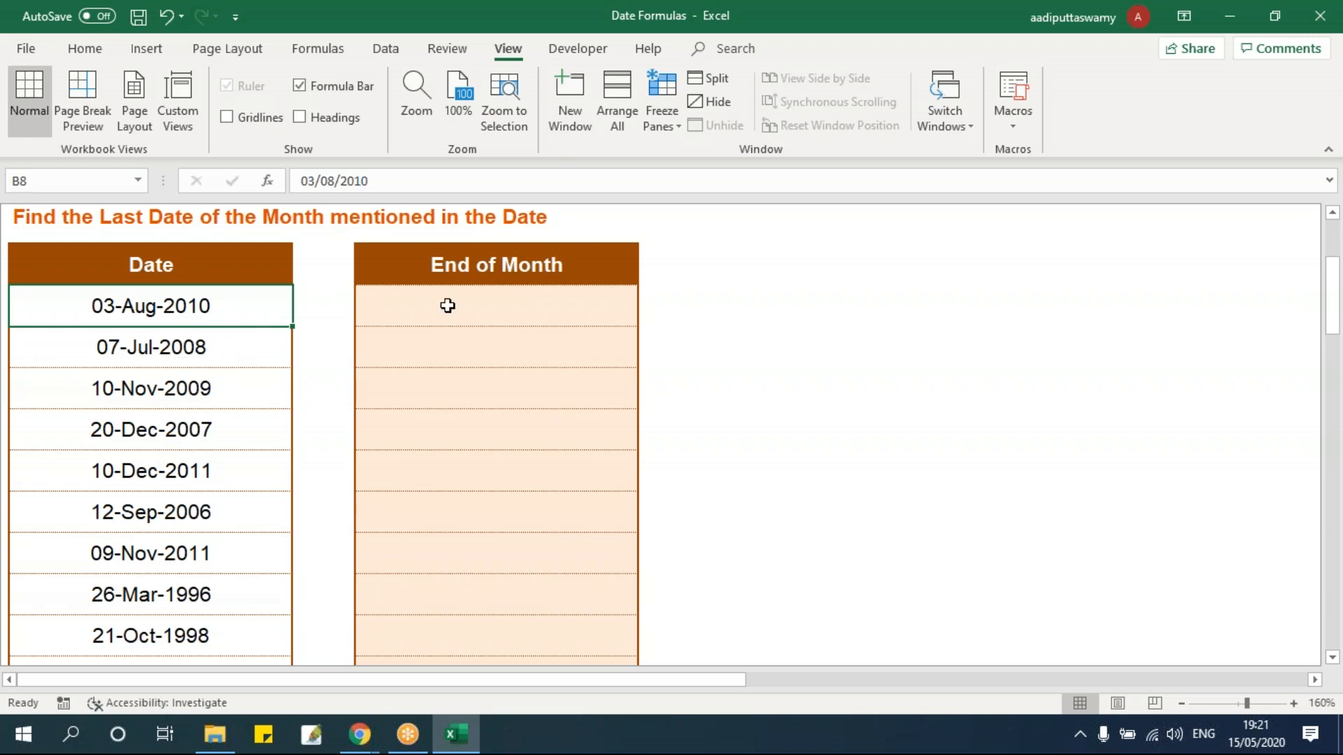
click(378, 307)
text(=eom)
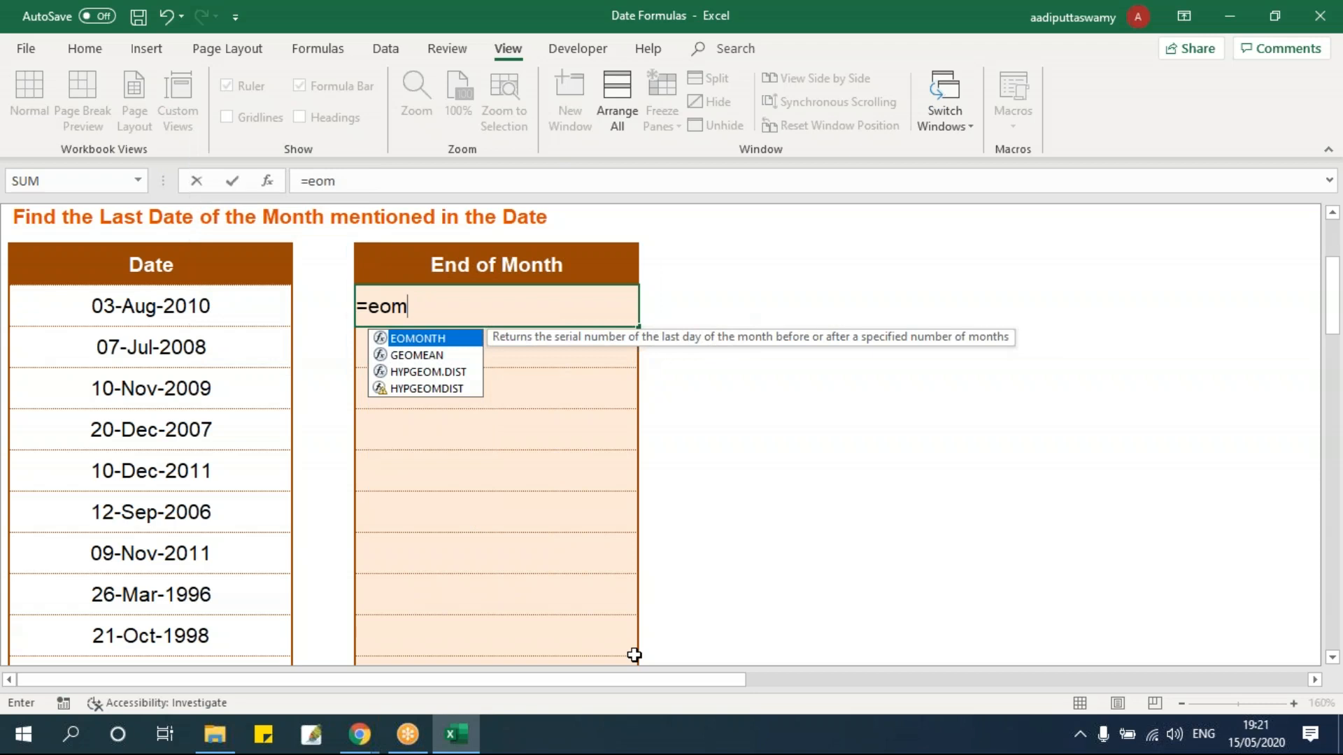
key(Tab)
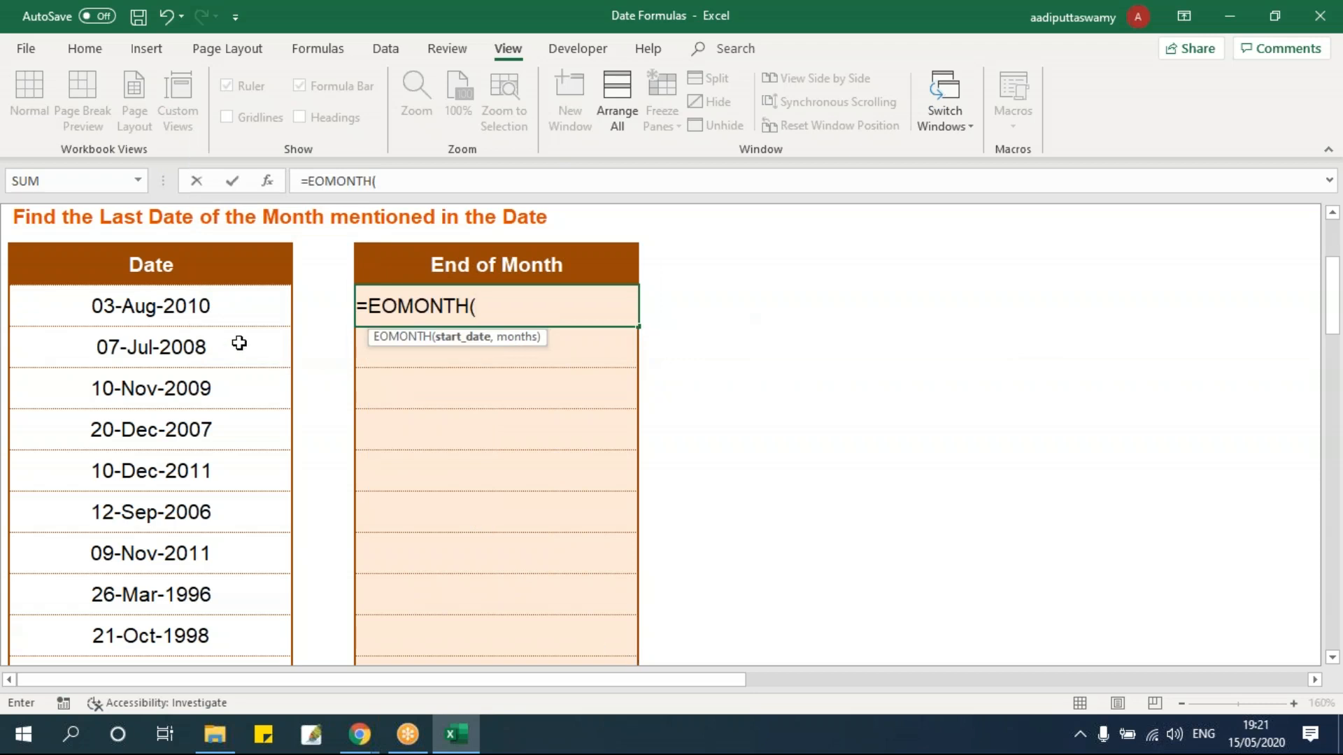
click(230, 316)
text(,0)
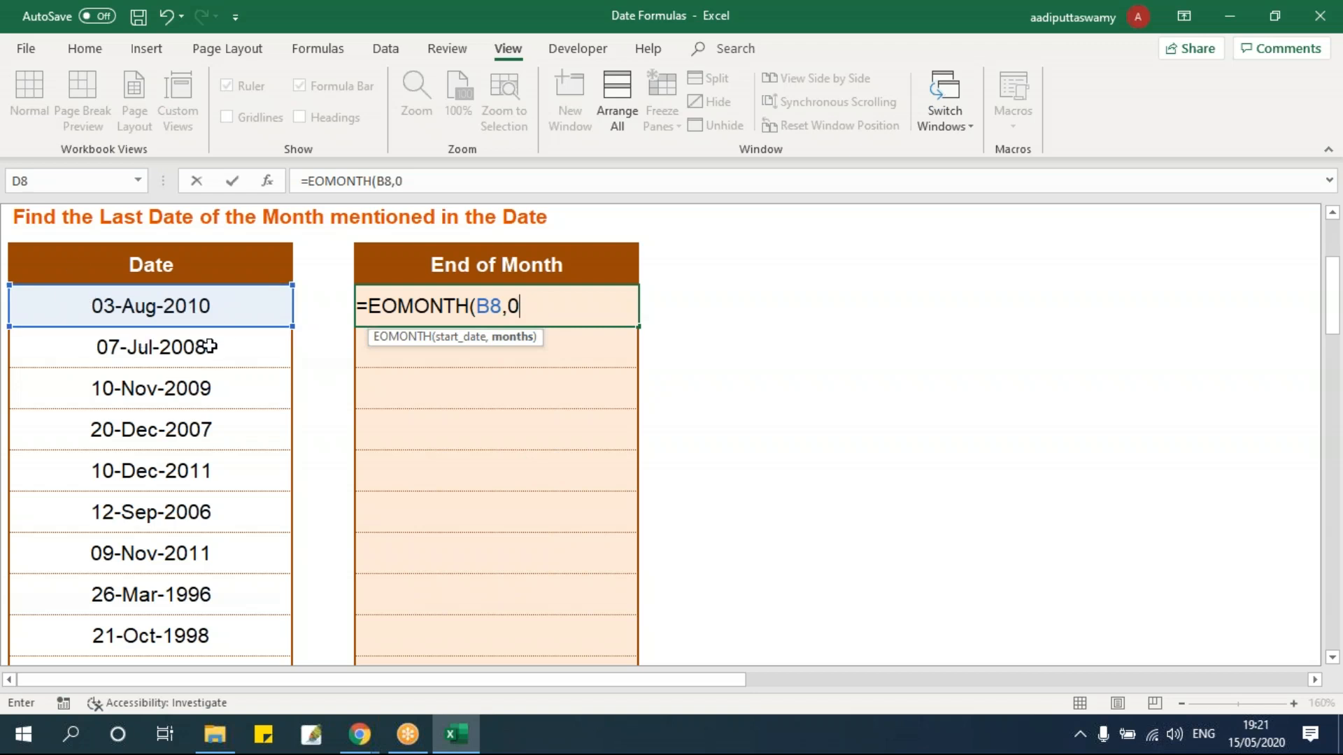
key(Return)
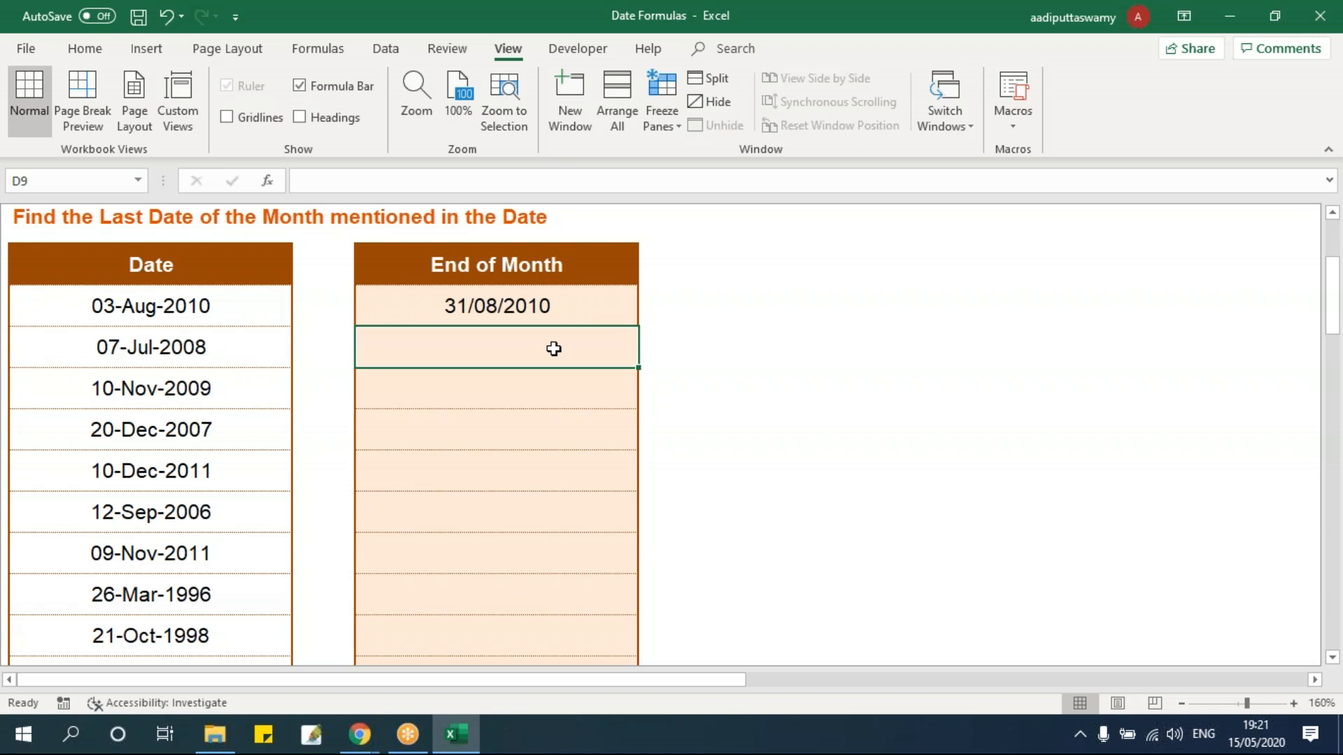
Step: Fill the End of Month formula from D8 down to D12 and check the second date against its result
click(561, 311)
drag(639, 326, 631, 473)
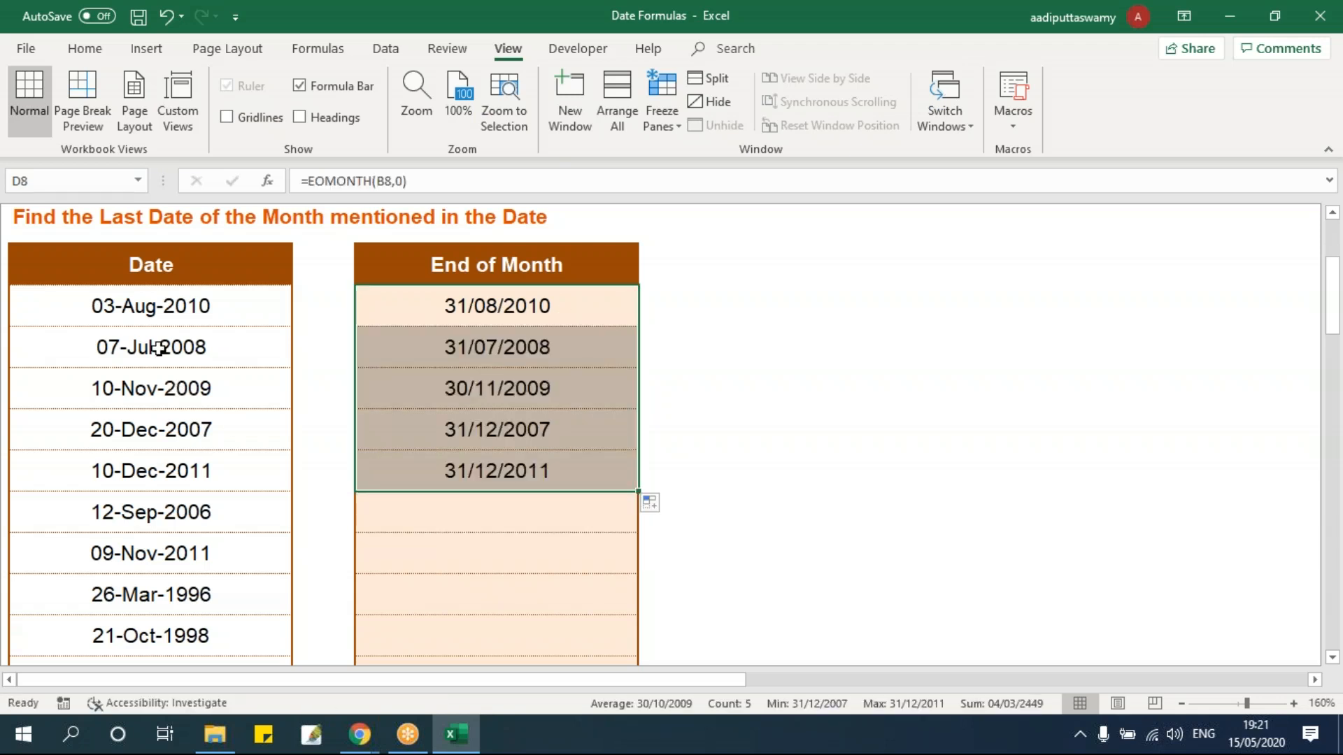
click(213, 343)
click(467, 341)
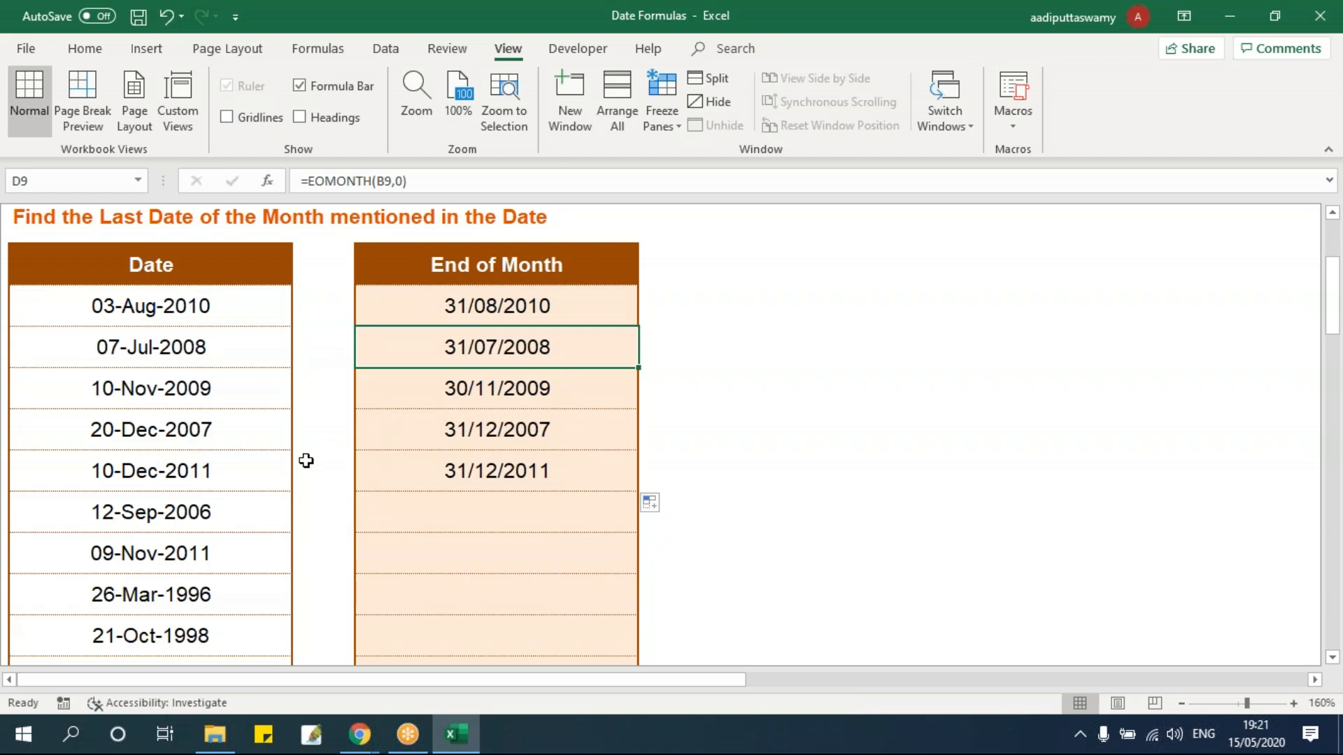
Step: Change the months argument of the EOMONTH formula in cell D8 to -1 for the previous month's last date
double_click(493, 308)
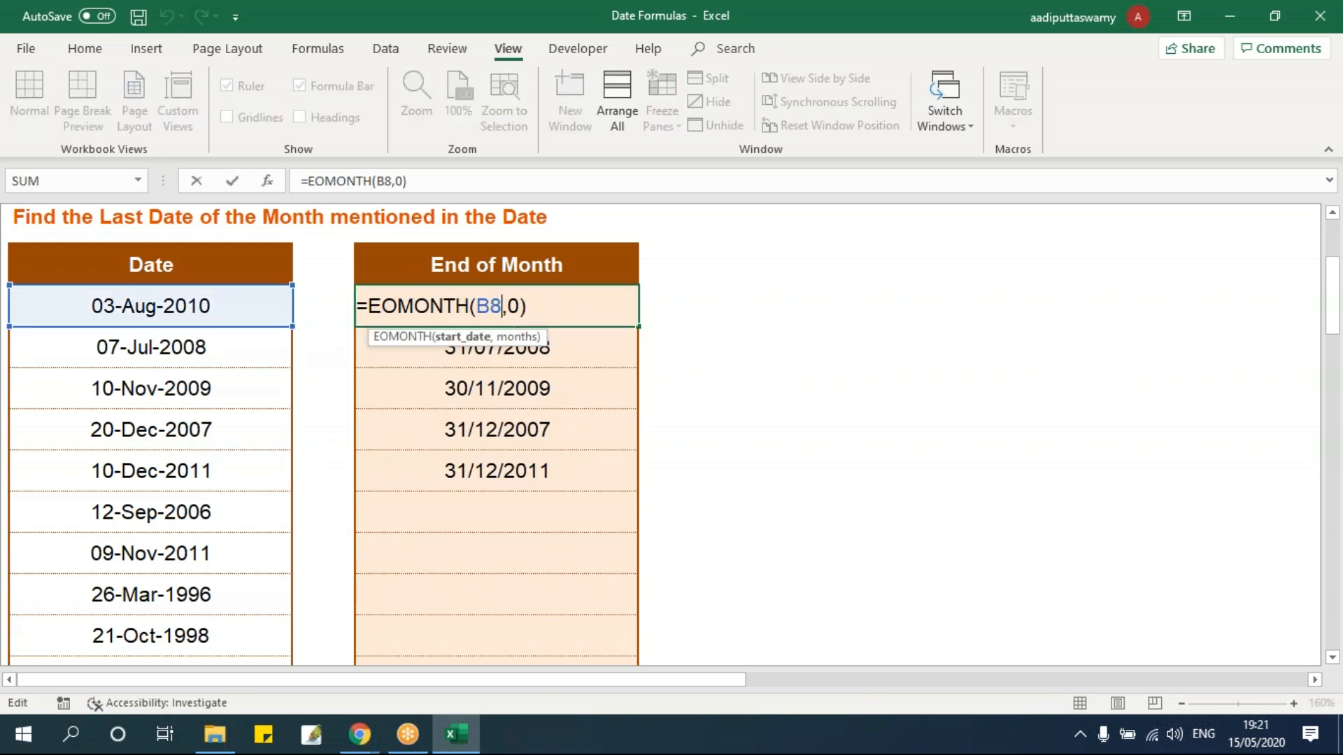
key(BackSpace)
text(-1)
key(ctrl+Return)
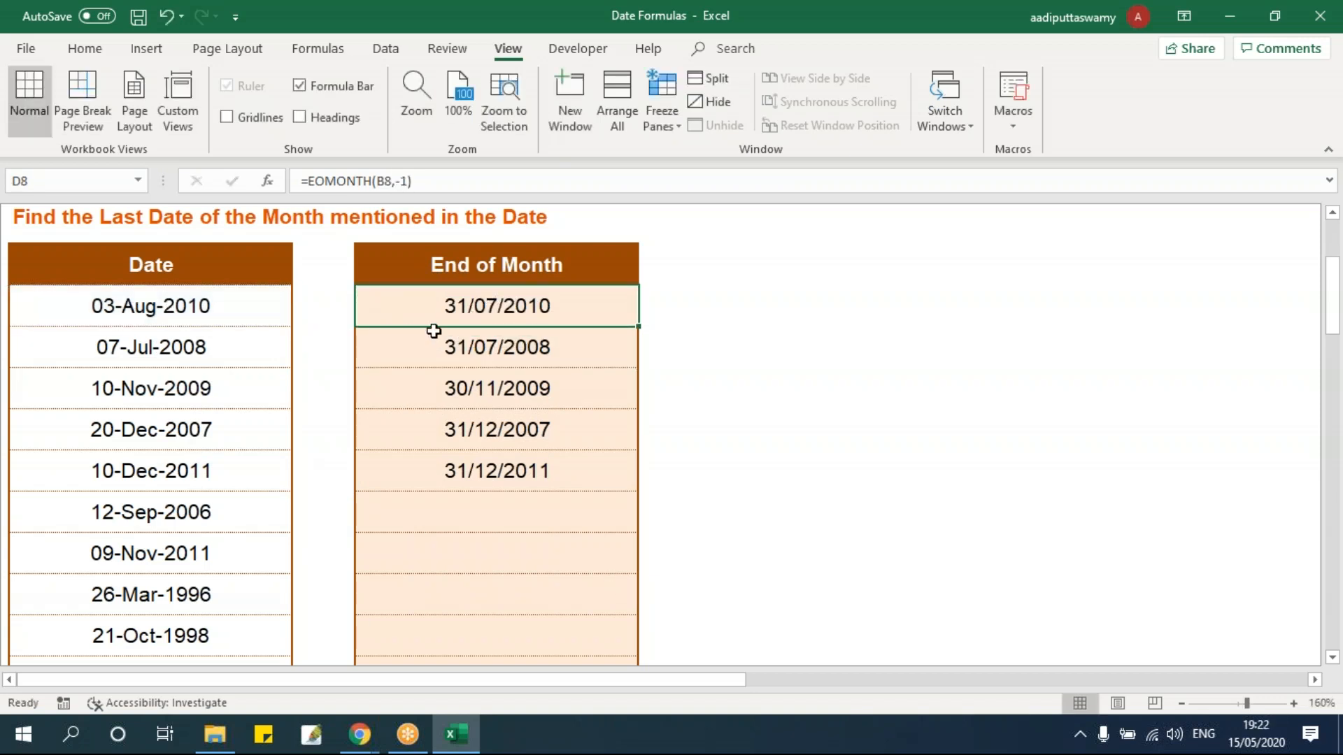
Step: Change the months argument of the EOMONTH formula in D8 to 1 for the following month's last date
double_click(547, 306)
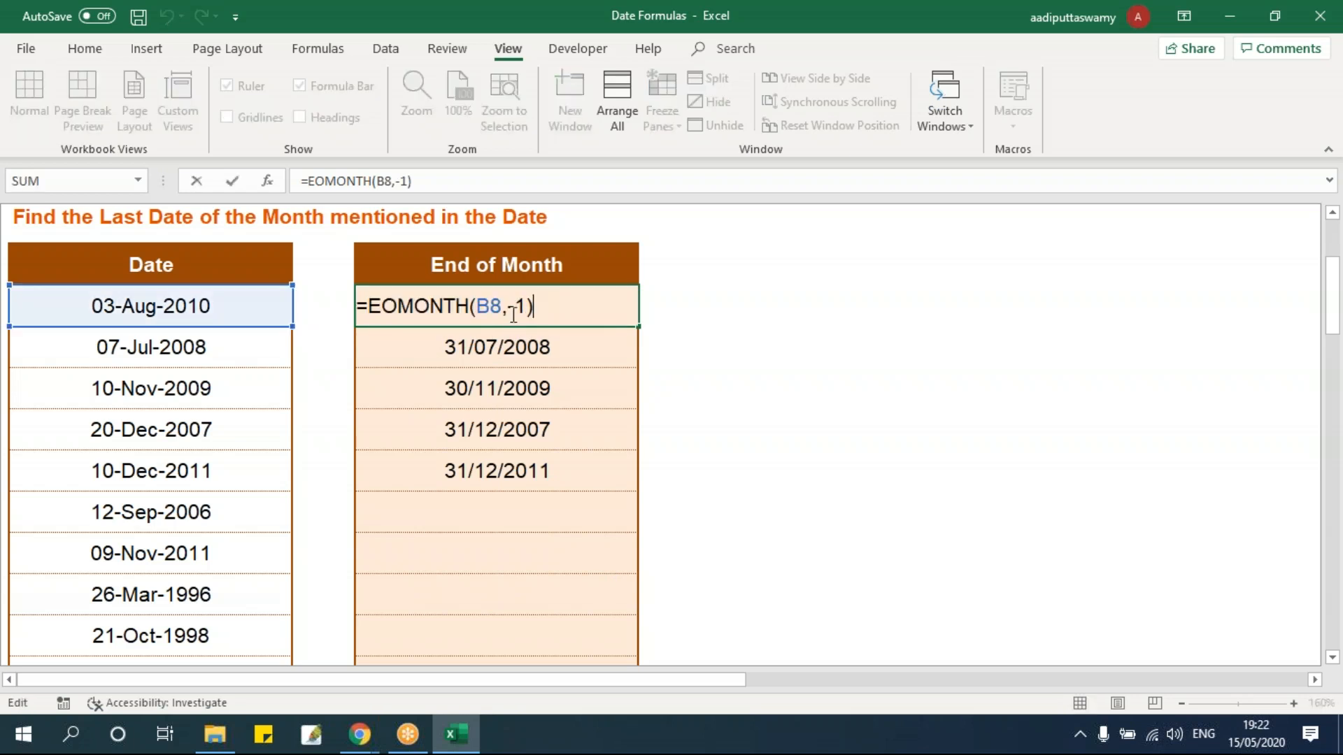
click(519, 305)
key(BackSpace)
key(ctrl+Return)
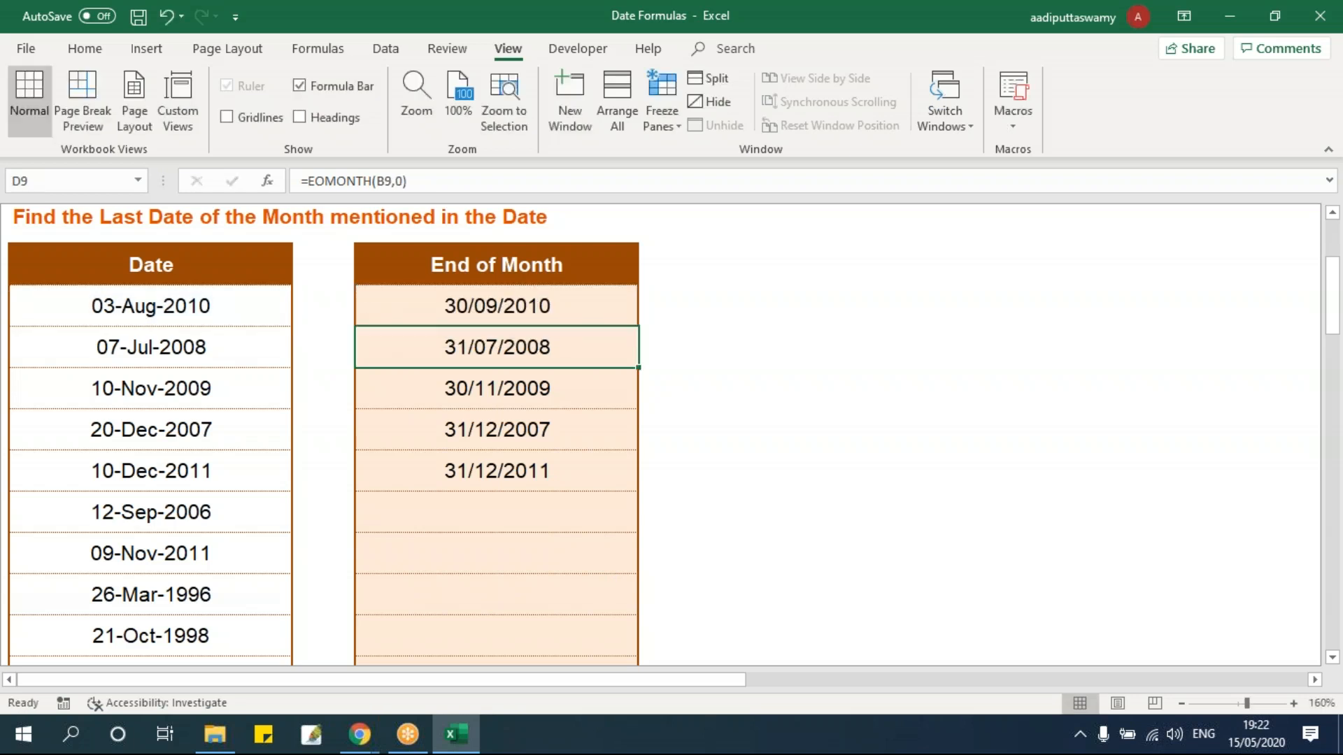
double_click(501, 310)
double_click(514, 306)
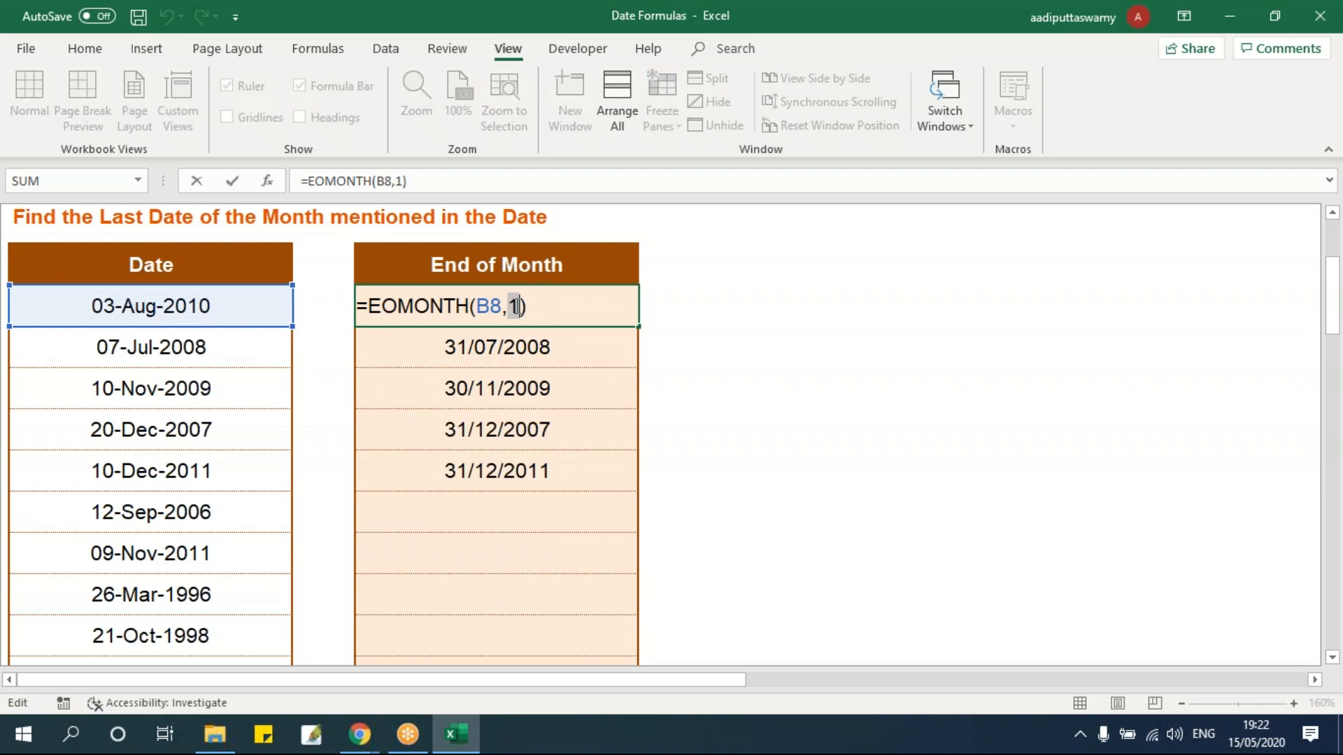
key(Return)
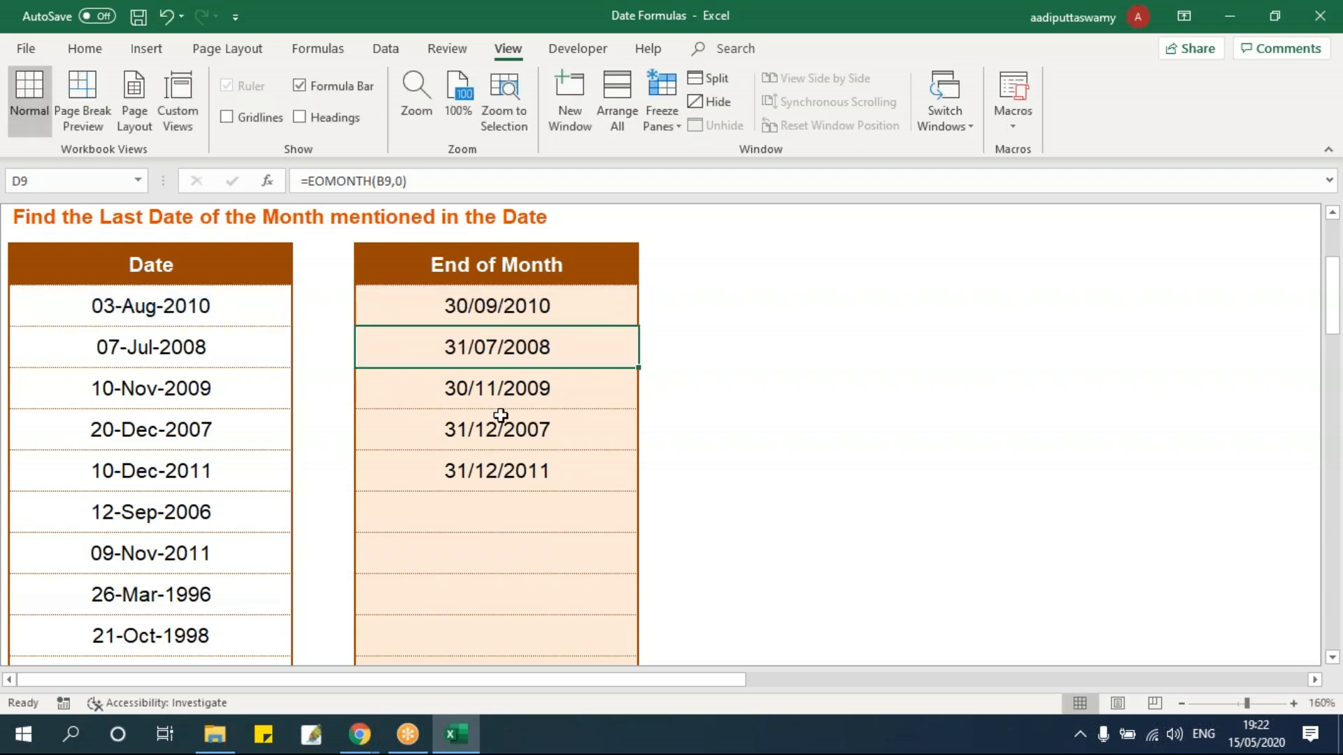
Step: Set the months argument in D8 to 12 so the formula reads =EOMONTH(B8,12), and review that argument
double_click(525, 308)
key(Left)
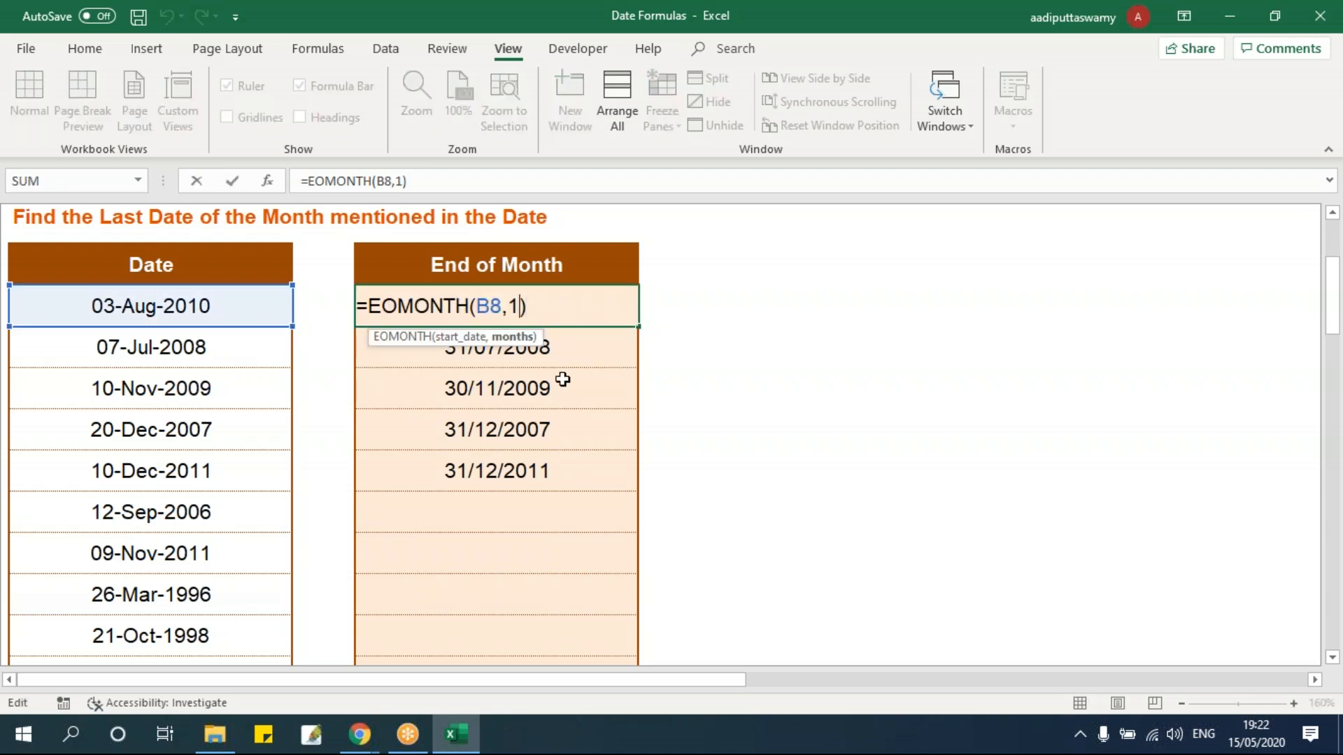
text(2)
key(Return)
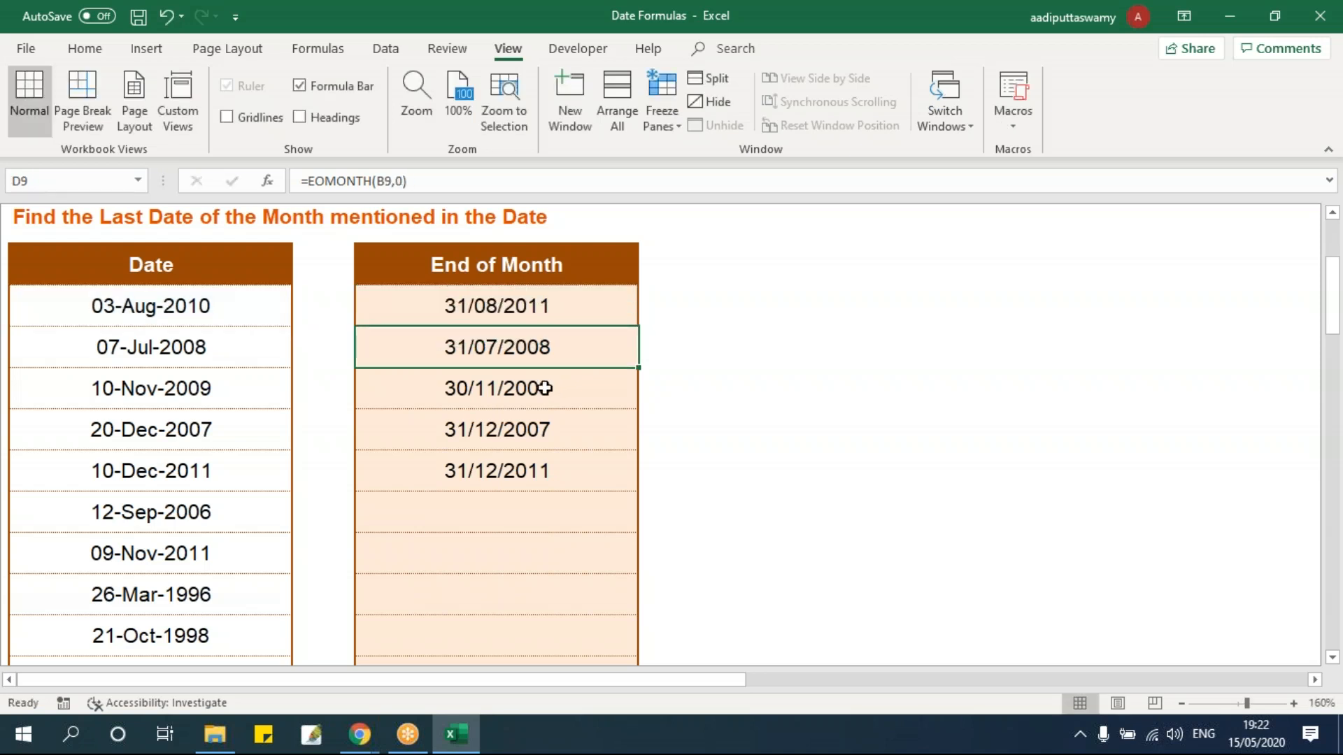
double_click(539, 305)
drag(526, 306, 533, 307)
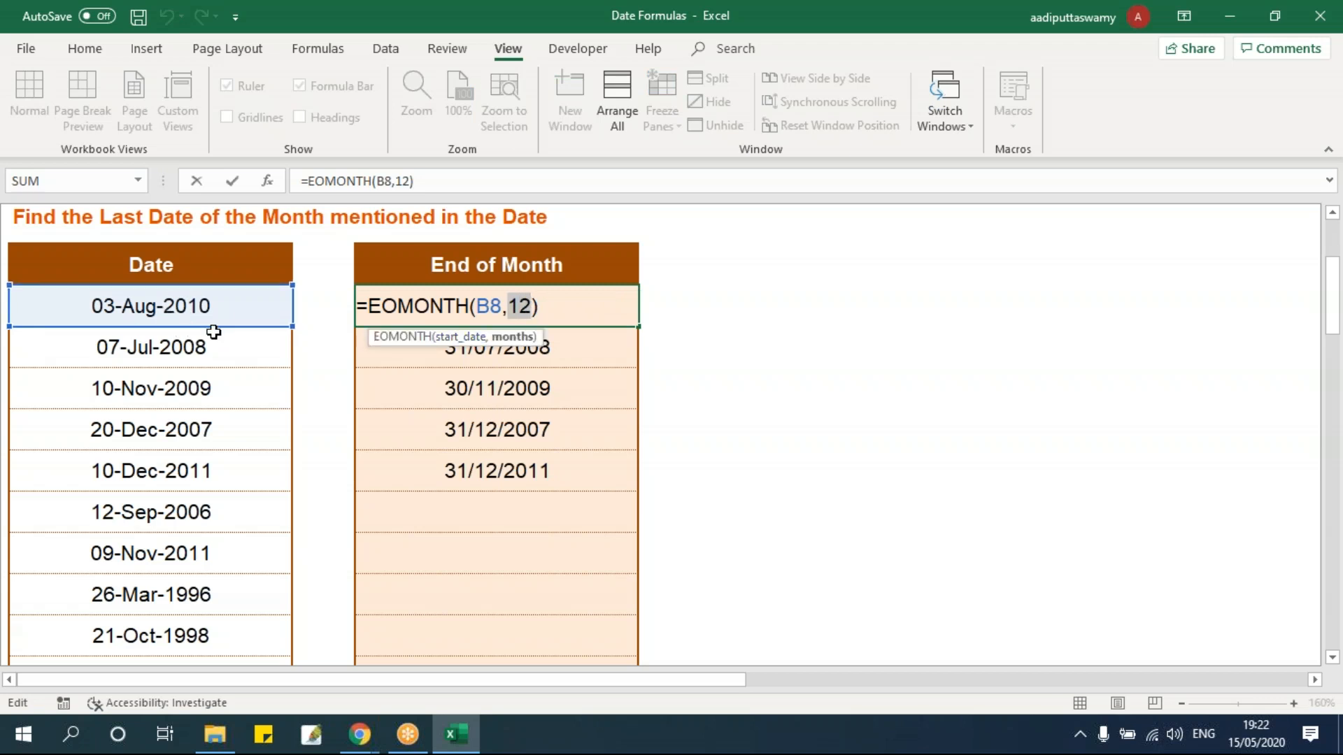
click(702, 306)
key(Escape)
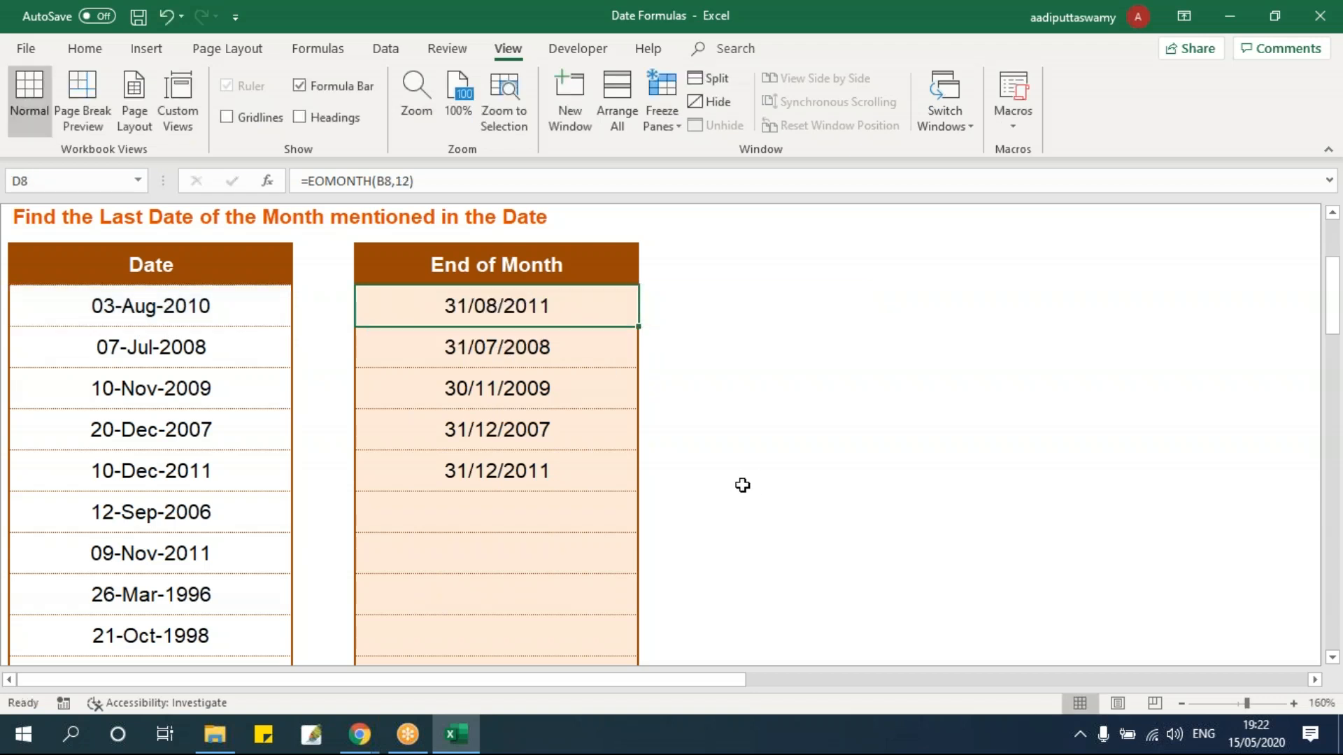
Step: Enter =EOMONTH(B8,-1) in cell E8 beside the first End of Month result
click(701, 299)
text(=eom)
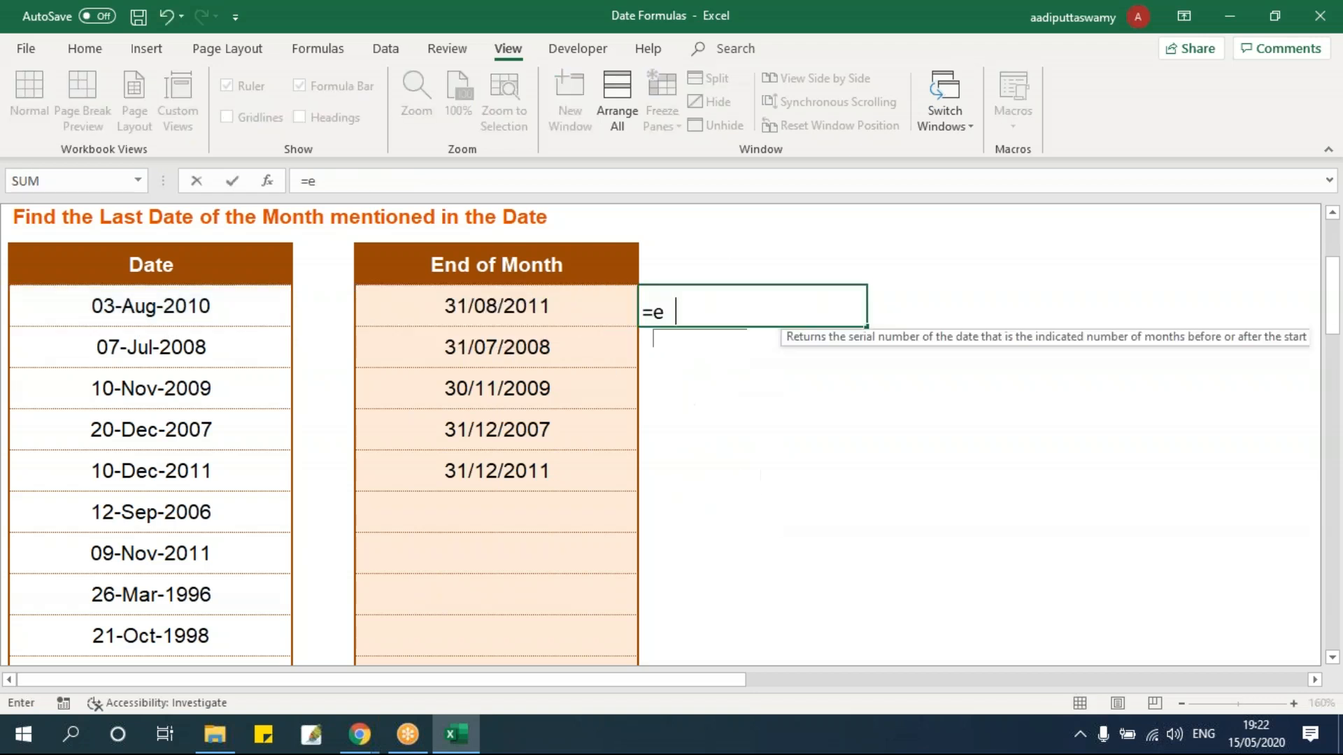
key(Tab)
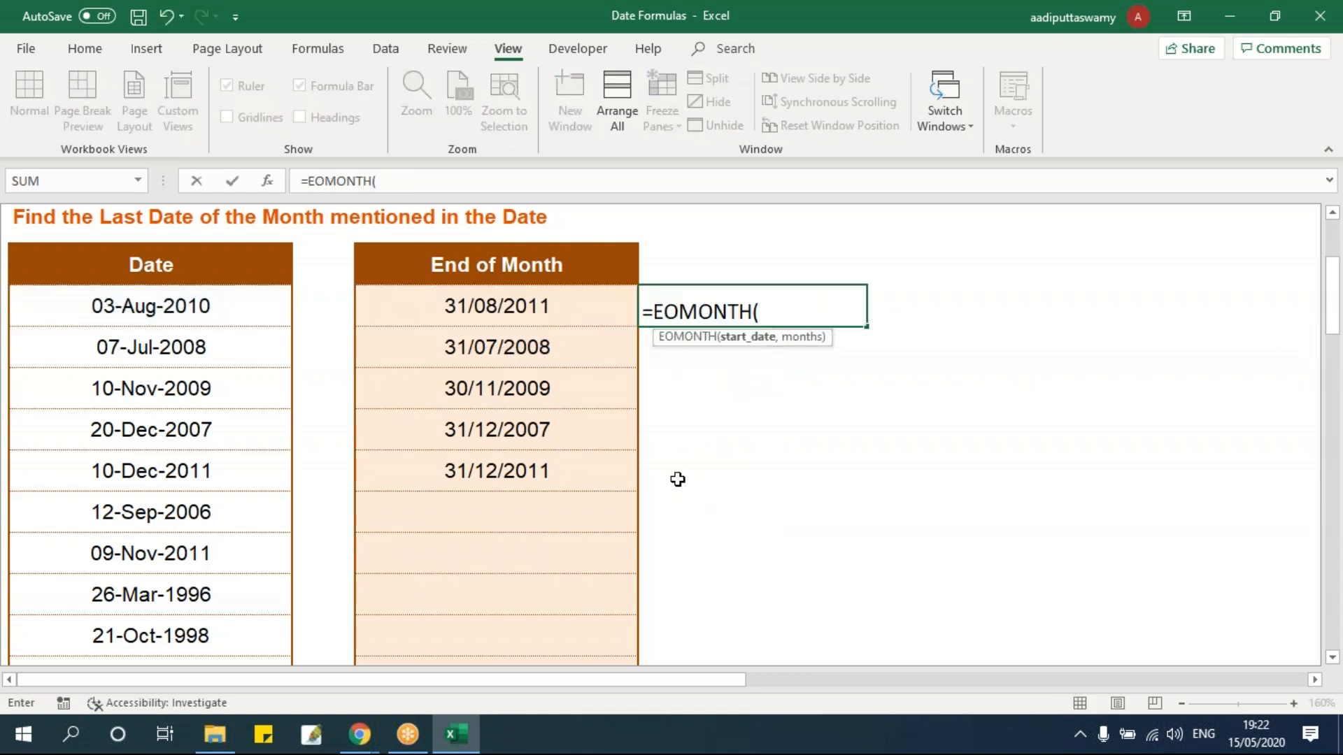
click(242, 312)
text(,)
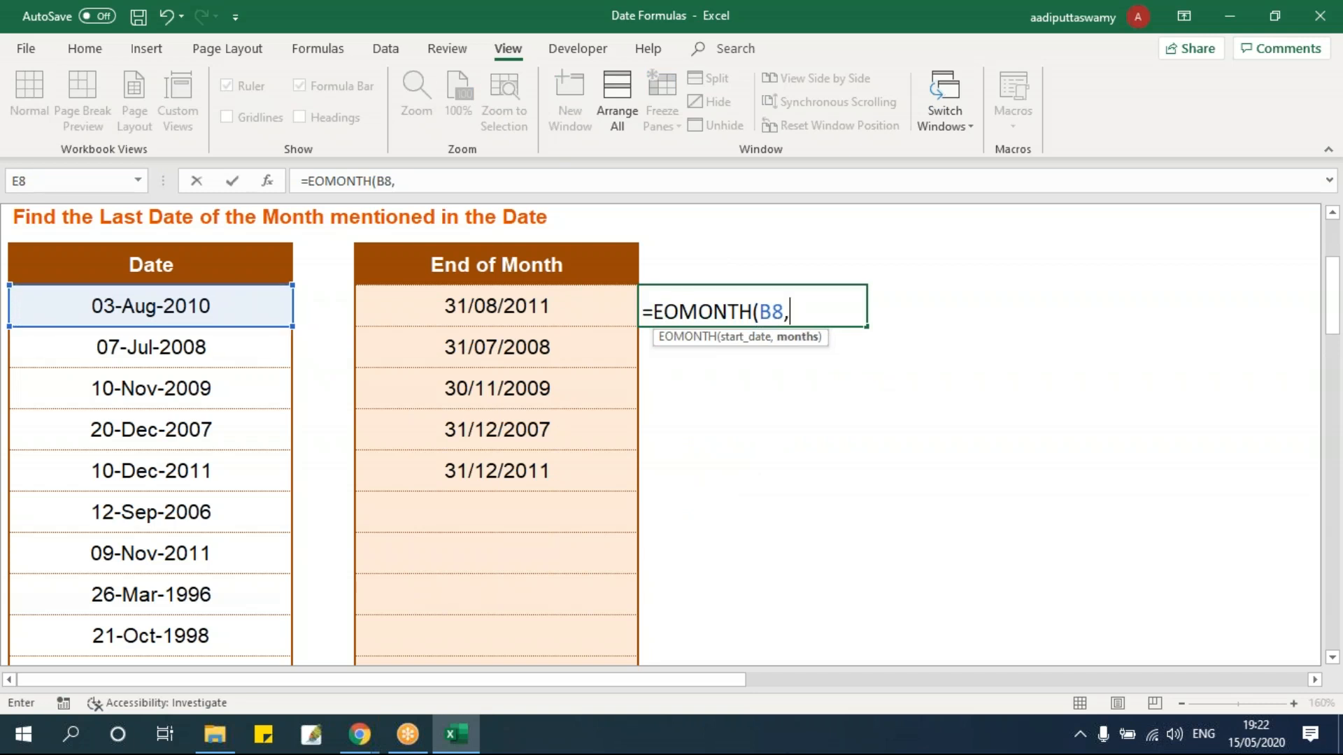
text(-1))
key(ctrl+Return)
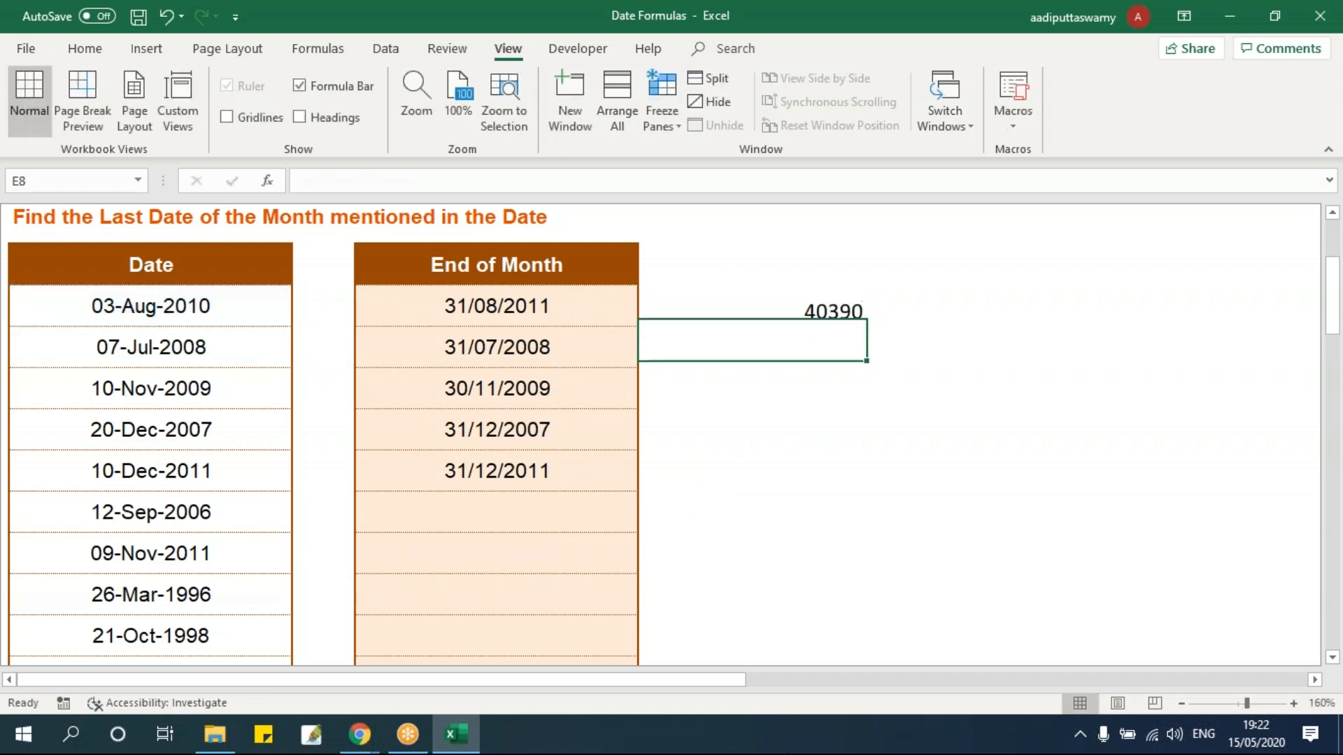
Step: Copy the formatting of cell D8 onto E8 so its serial number is displayed as a date
click(578, 317)
key(ctrl+c)
key(Right)
key(alt+e)
key(s)
key(v)
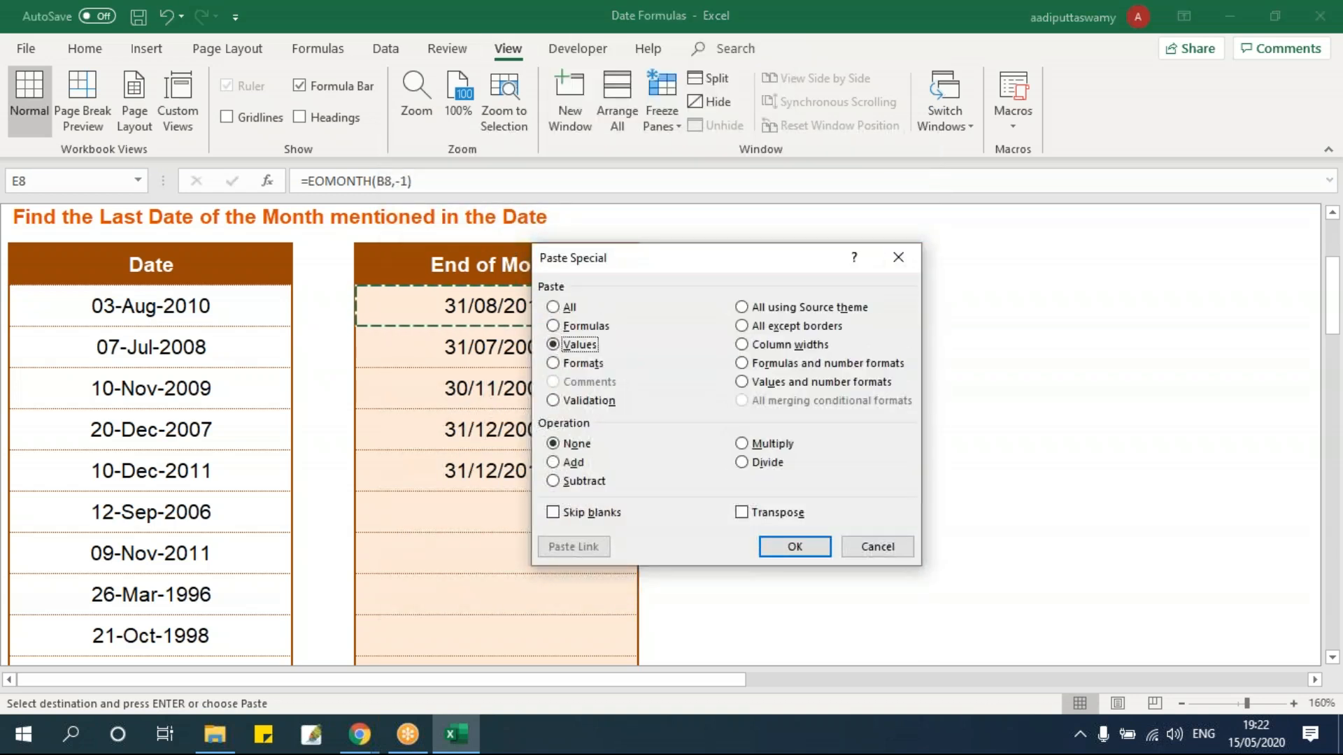
key(Return)
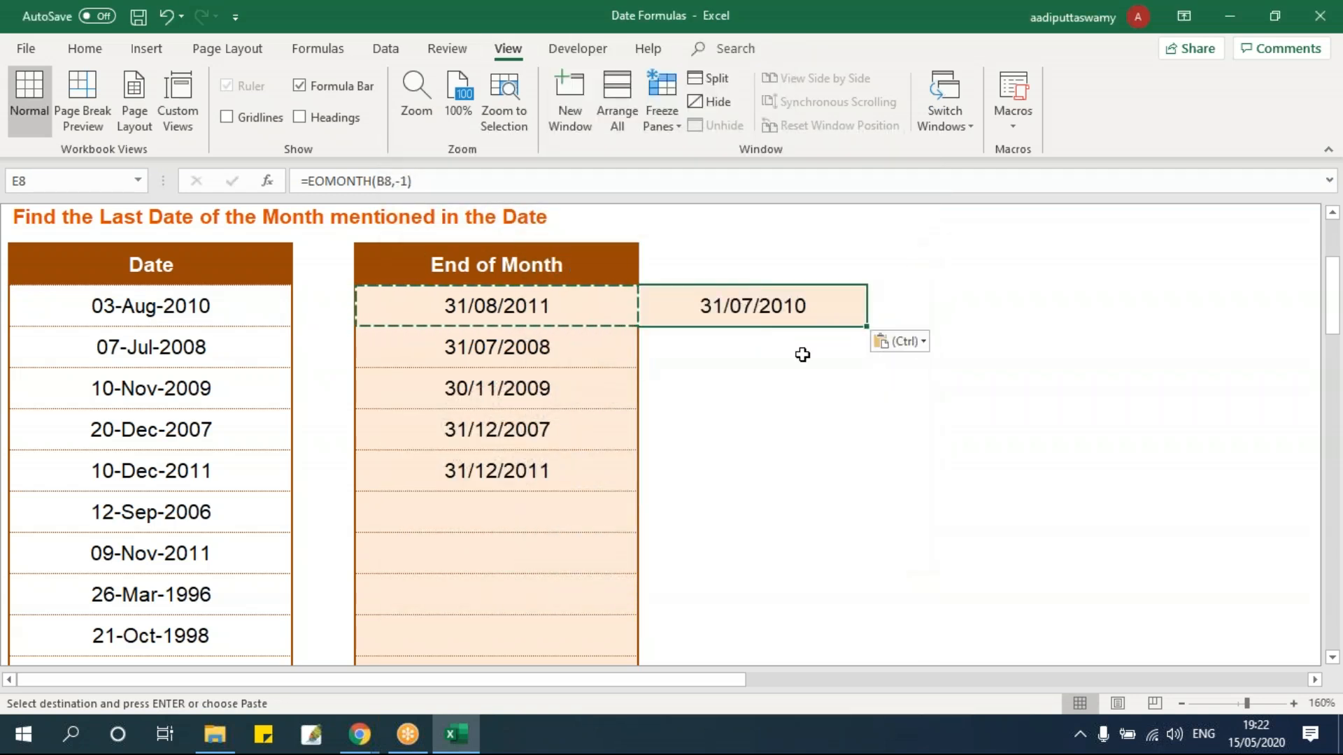
Step: Extend the formula in E8 to =EOMONTH(B8,-1)+1 to return the first day of the date's month
double_click(830, 306)
text(+1)
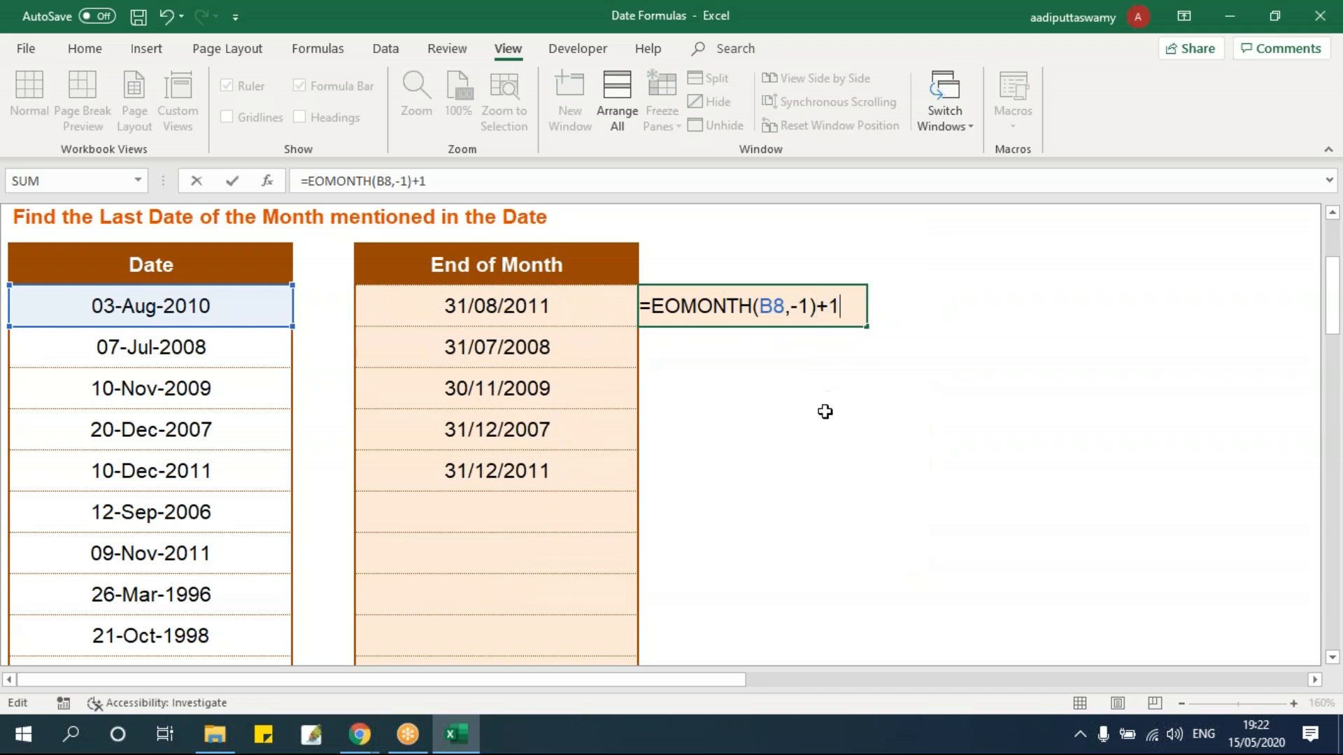
drag(816, 308, 901, 314)
drag(658, 307, 822, 312)
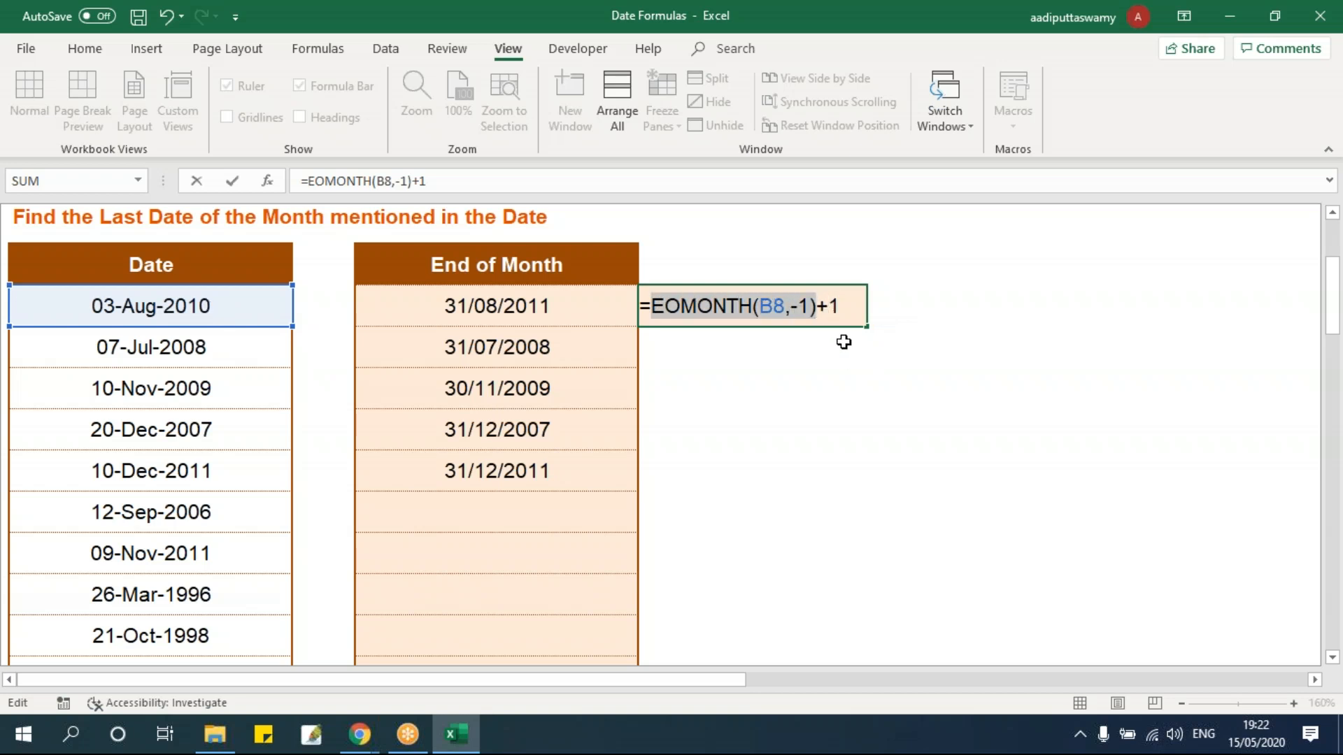
key(Return)
key(Up)
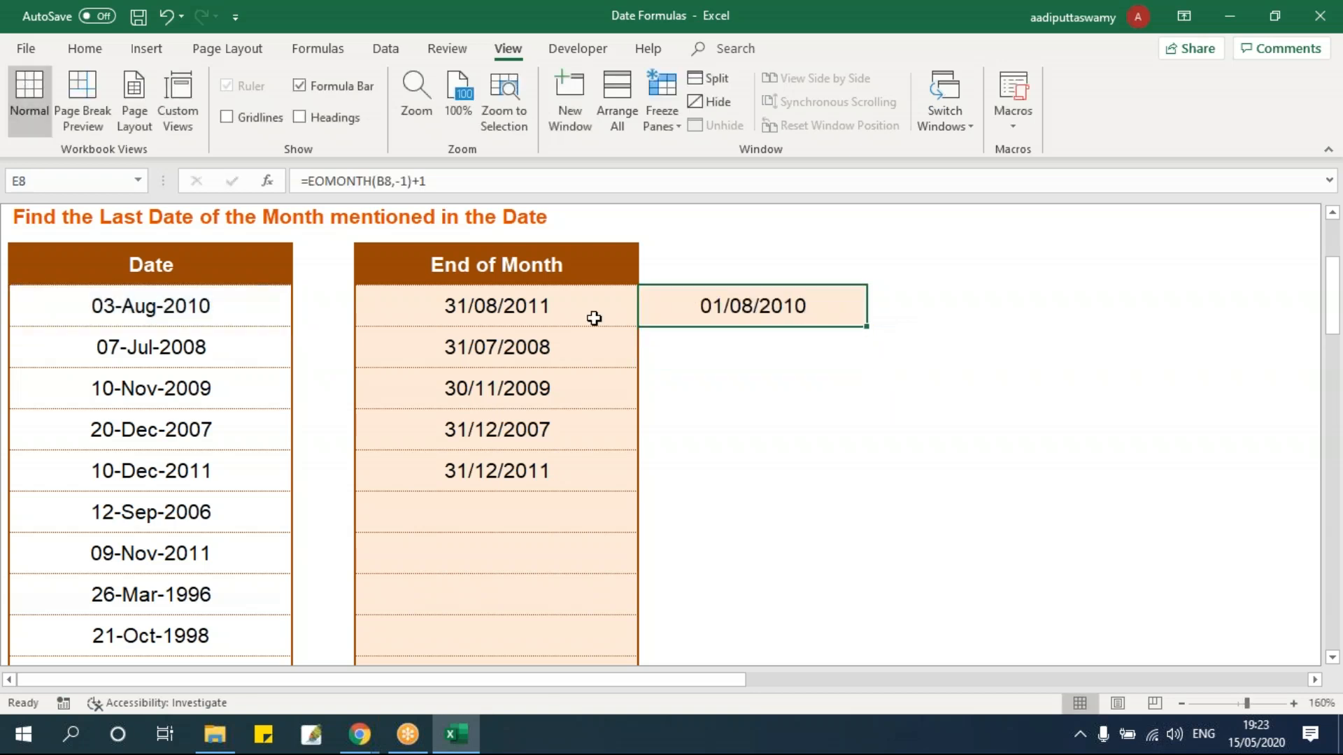
Step: Open the TIME sheet and look over the Hour, Minute and Second columns
scroll(755, 489, up, 3)
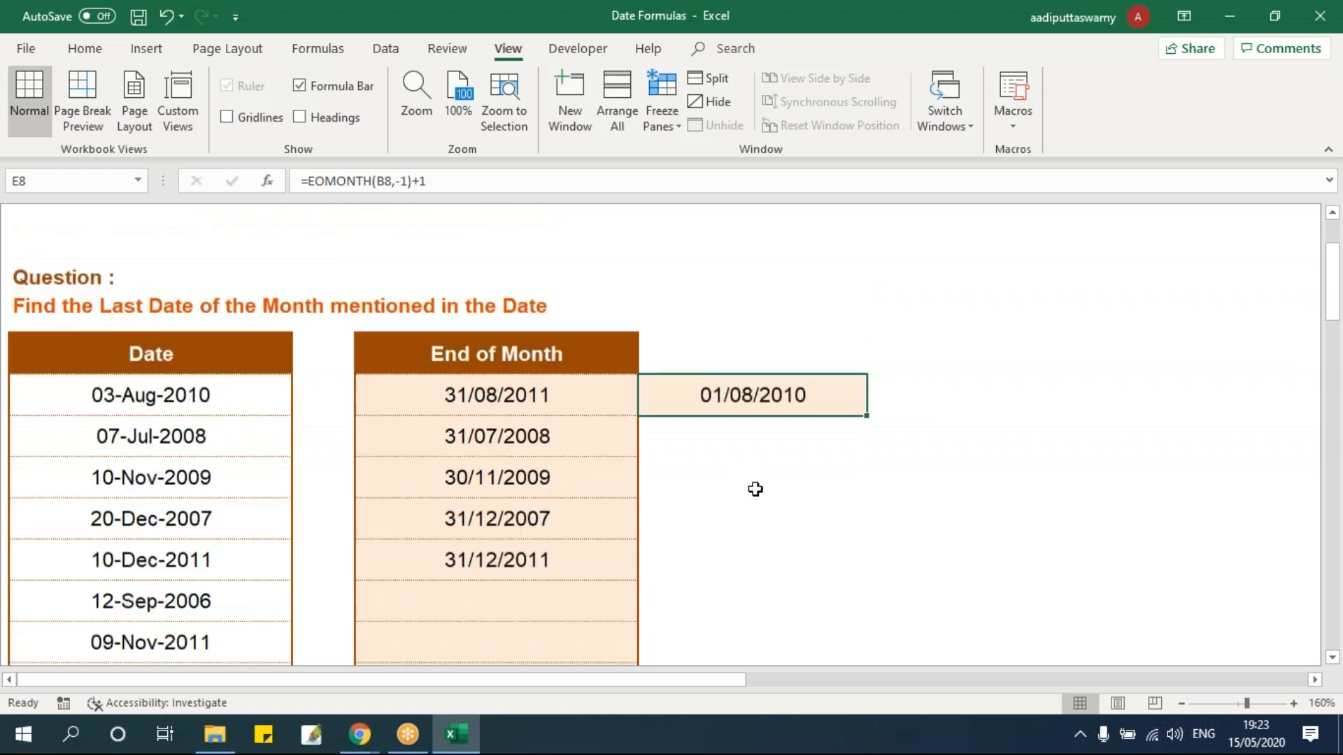
click(1315, 680)
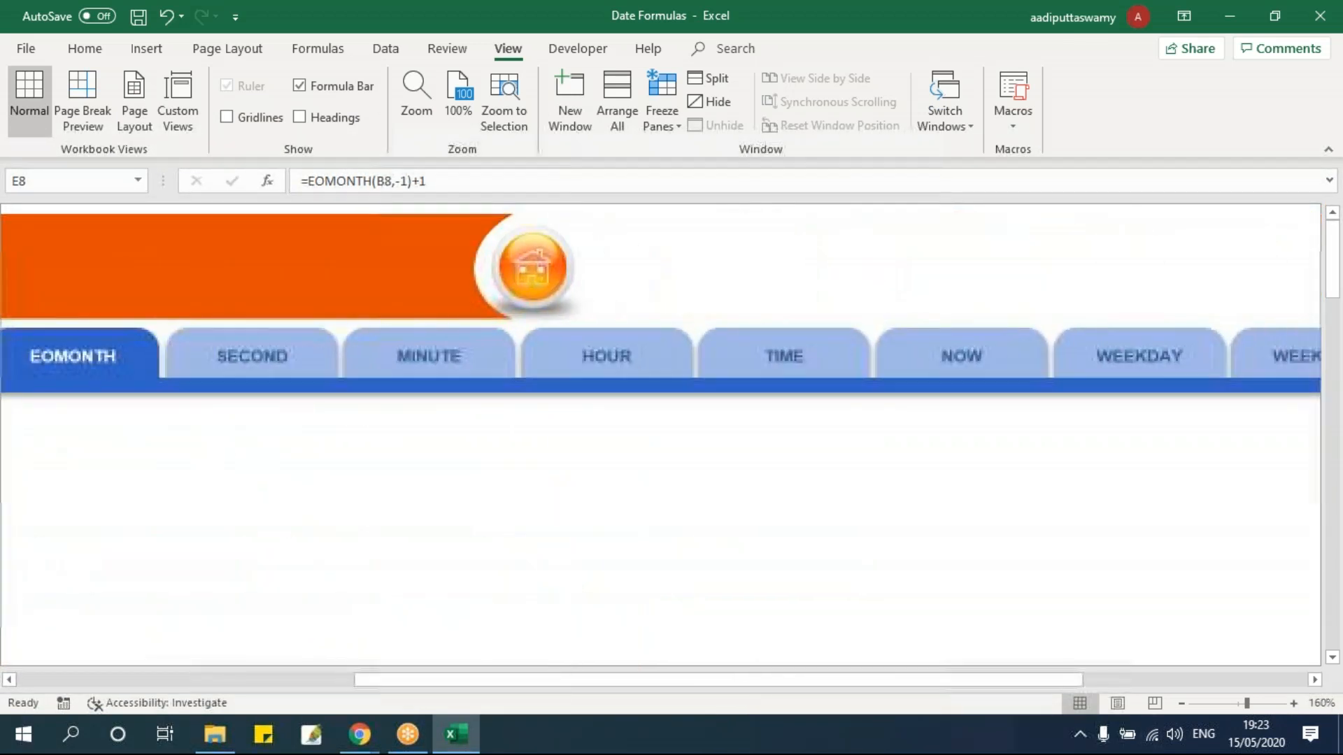
click(804, 368)
click(542, 427)
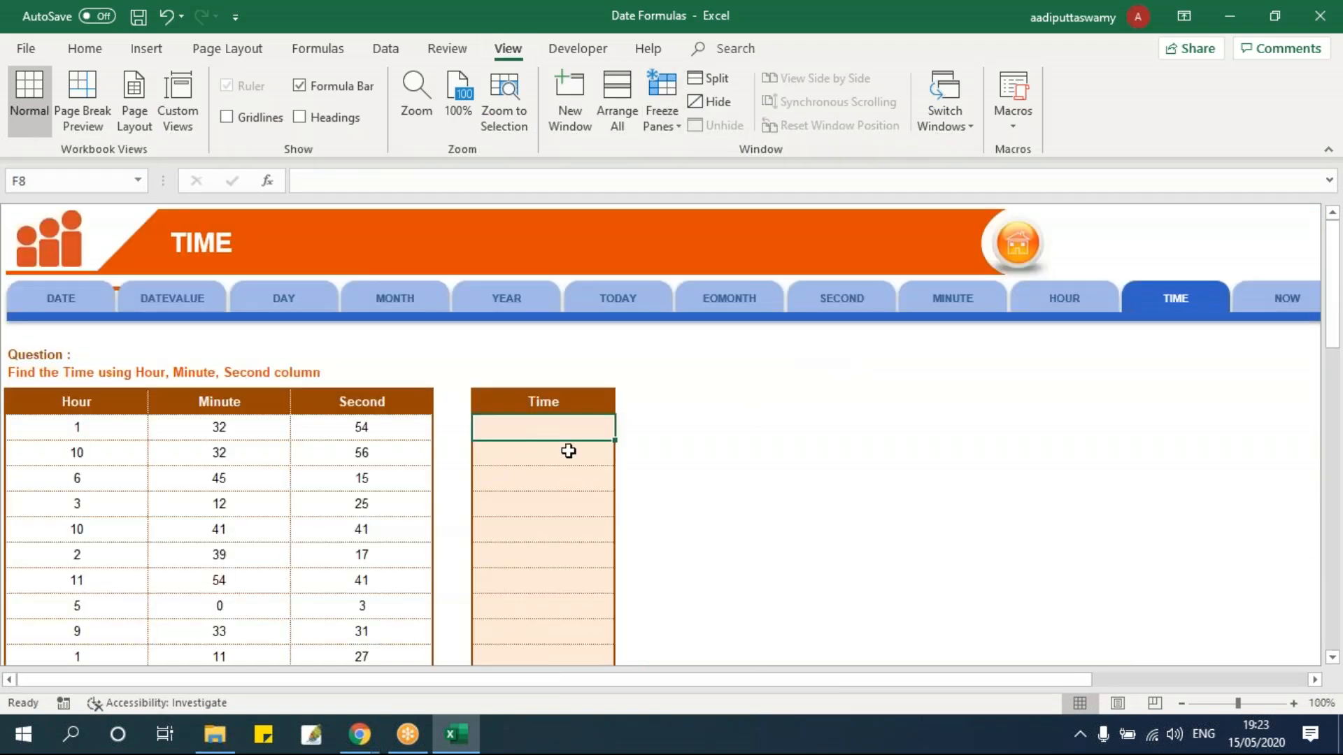
ctrl+scroll(619, 585, up, 3)
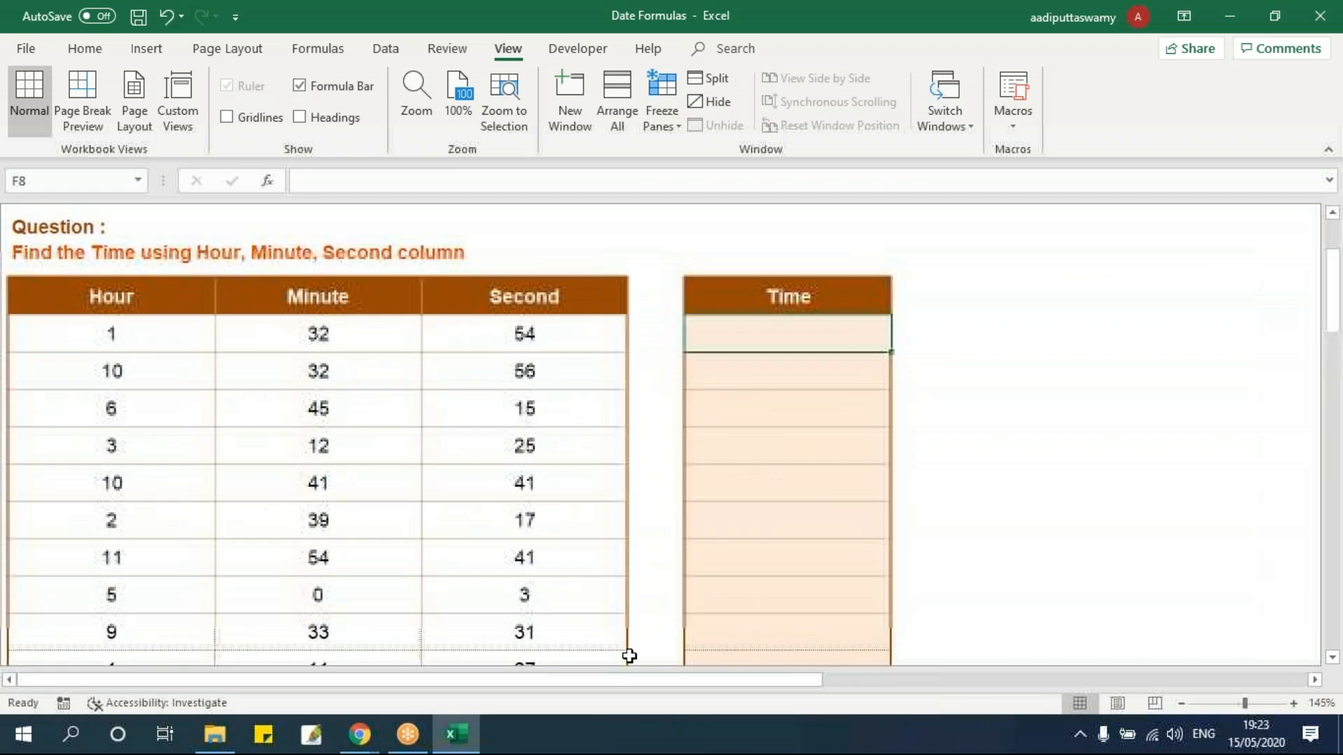
drag(576, 682, 495, 682)
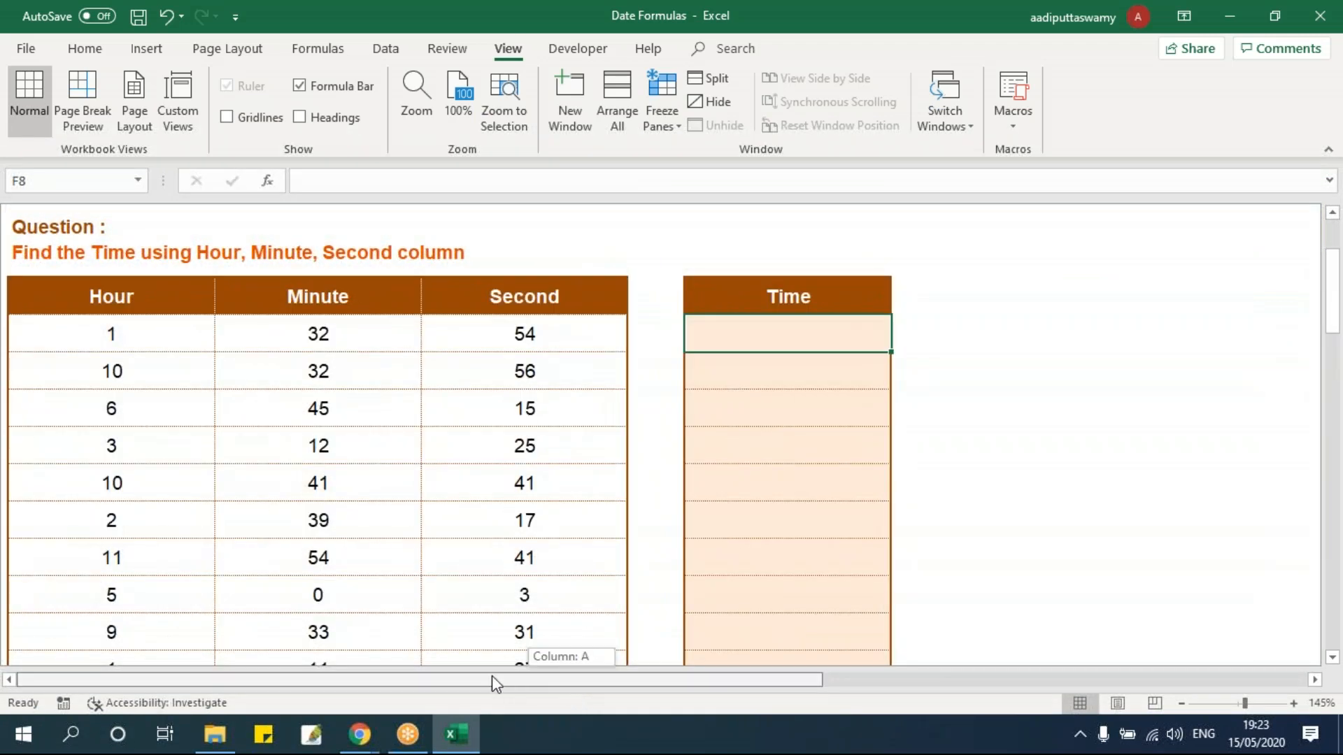
click(165, 299)
click(336, 293)
click(466, 297)
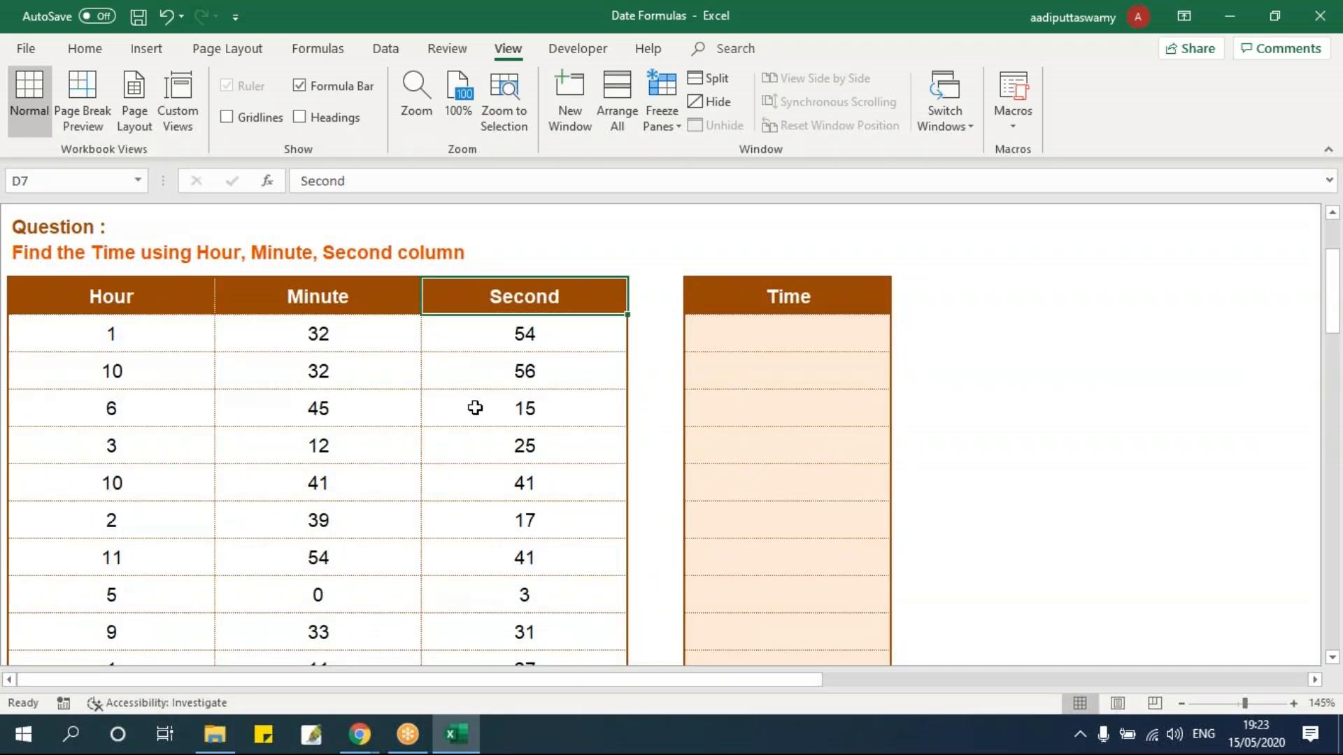
Step: Enter the TIME formula in cell F8 using B8, C8 and D8 as hour, minute and second
click(718, 333)
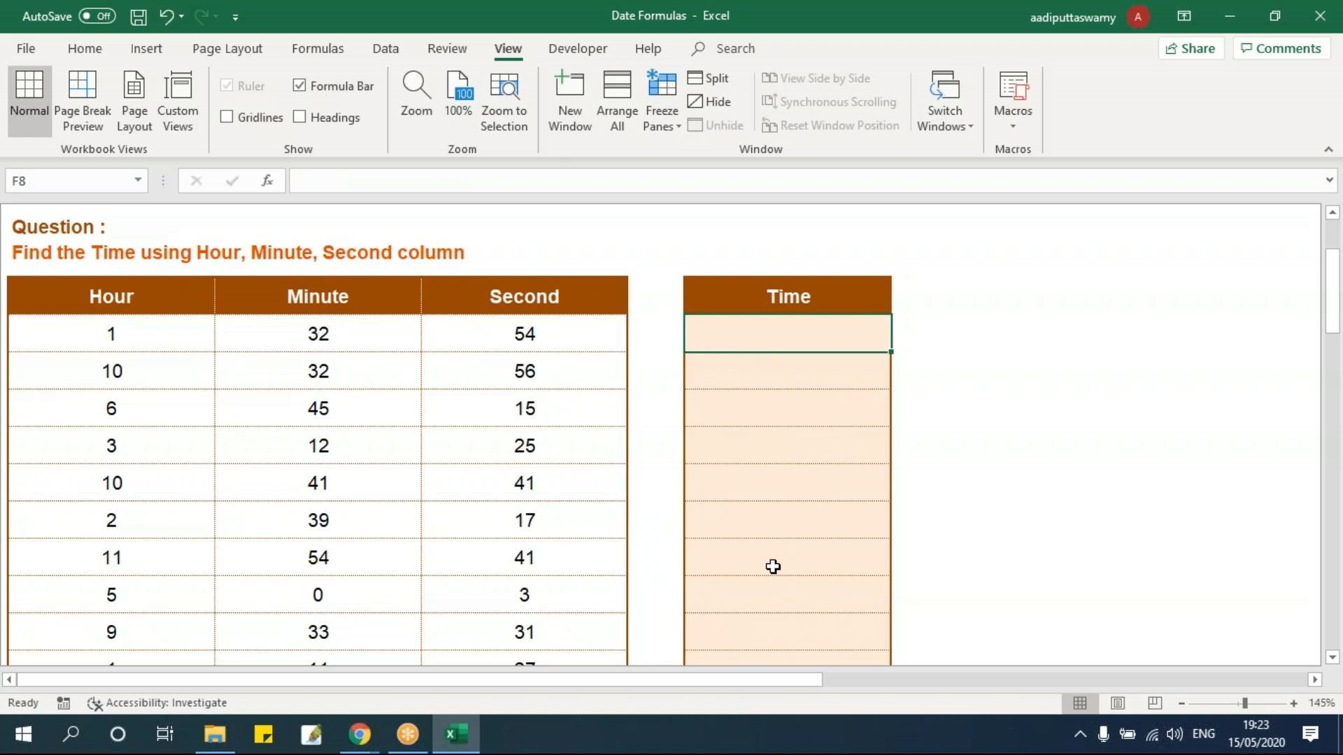
text(=tim)
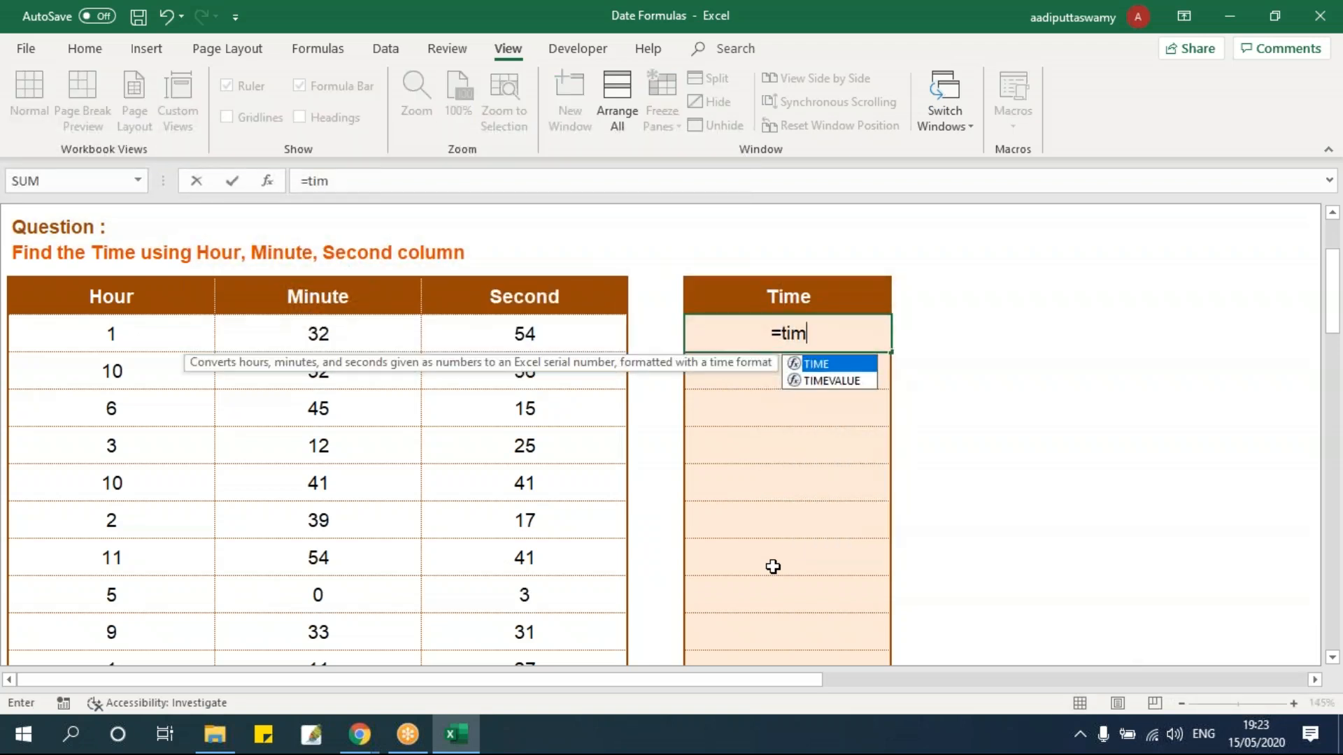
key(Tab)
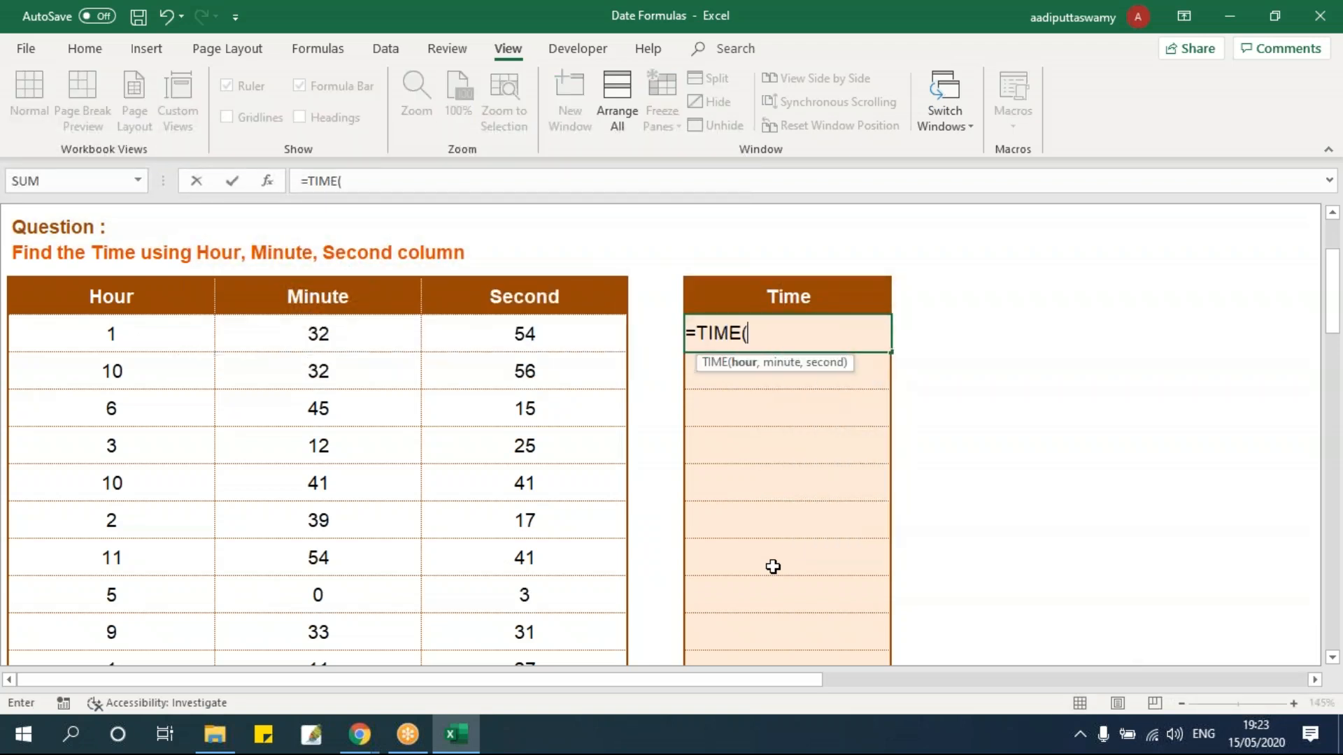
click(174, 333)
text(,)
click(351, 334)
text(,)
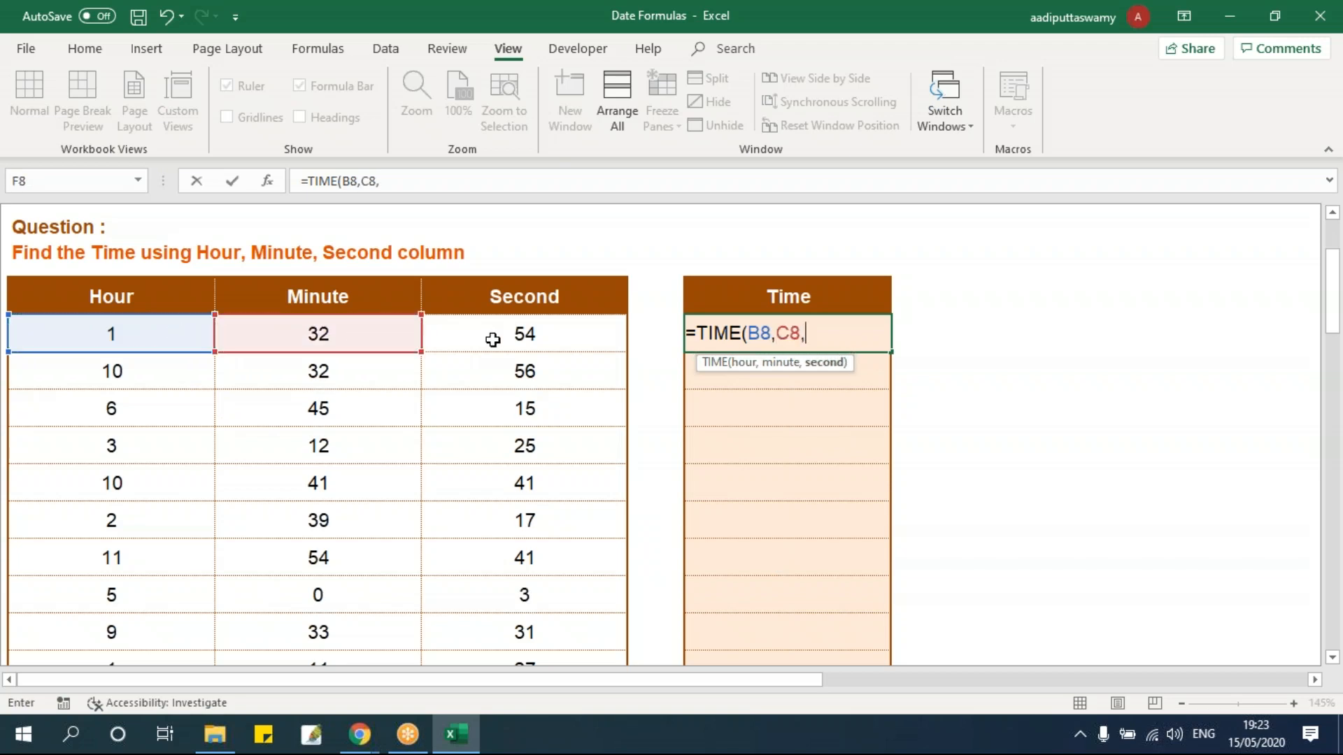
click(500, 340)
key(Return)
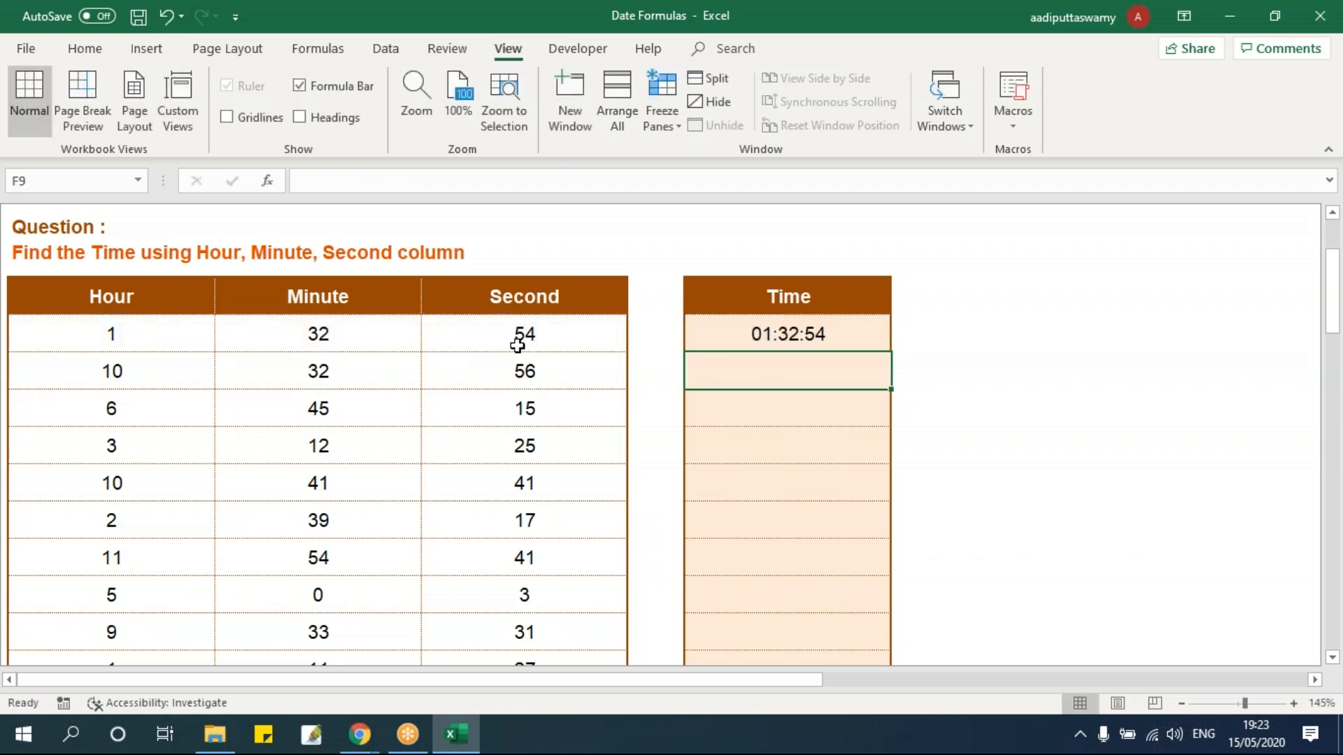
Step: Compare the Time result in F8 with the Hour, Minute and Second columns that supply its arguments
click(842, 337)
click(160, 293)
drag(160, 294, 180, 366)
drag(325, 298, 329, 412)
drag(516, 298, 517, 413)
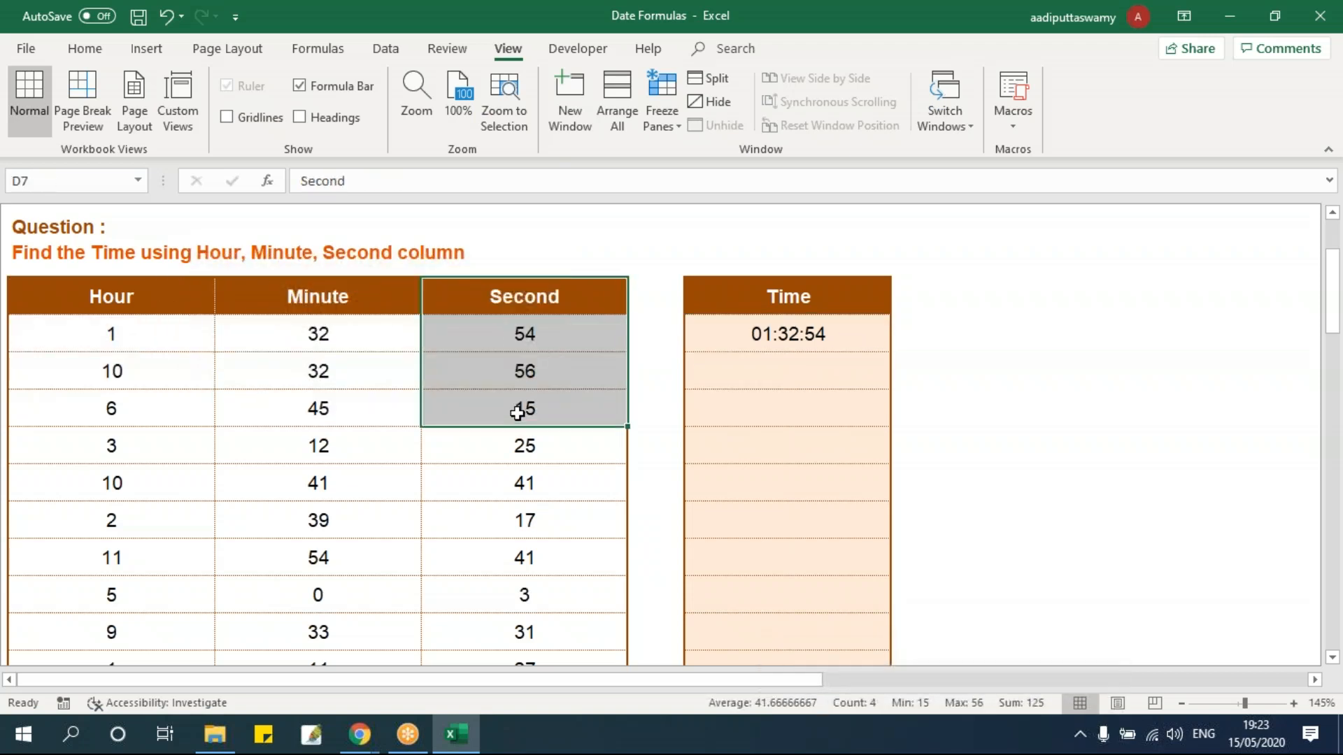
Step: Open the HOUR sheet and enter =HOUR(B8) in cell D8 to extract the hour from the first time
scroll(518, 414, up, 2)
drag(796, 681, 1022, 679)
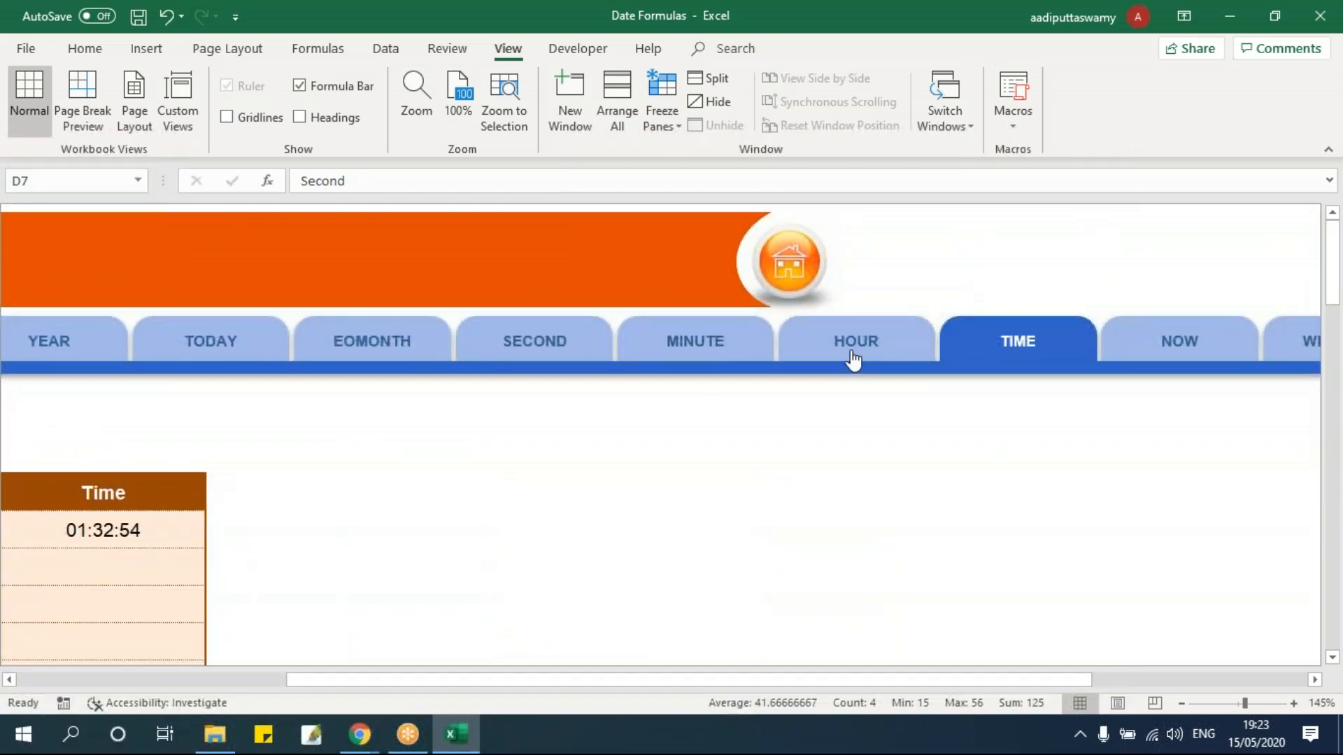
click(883, 354)
click(336, 432)
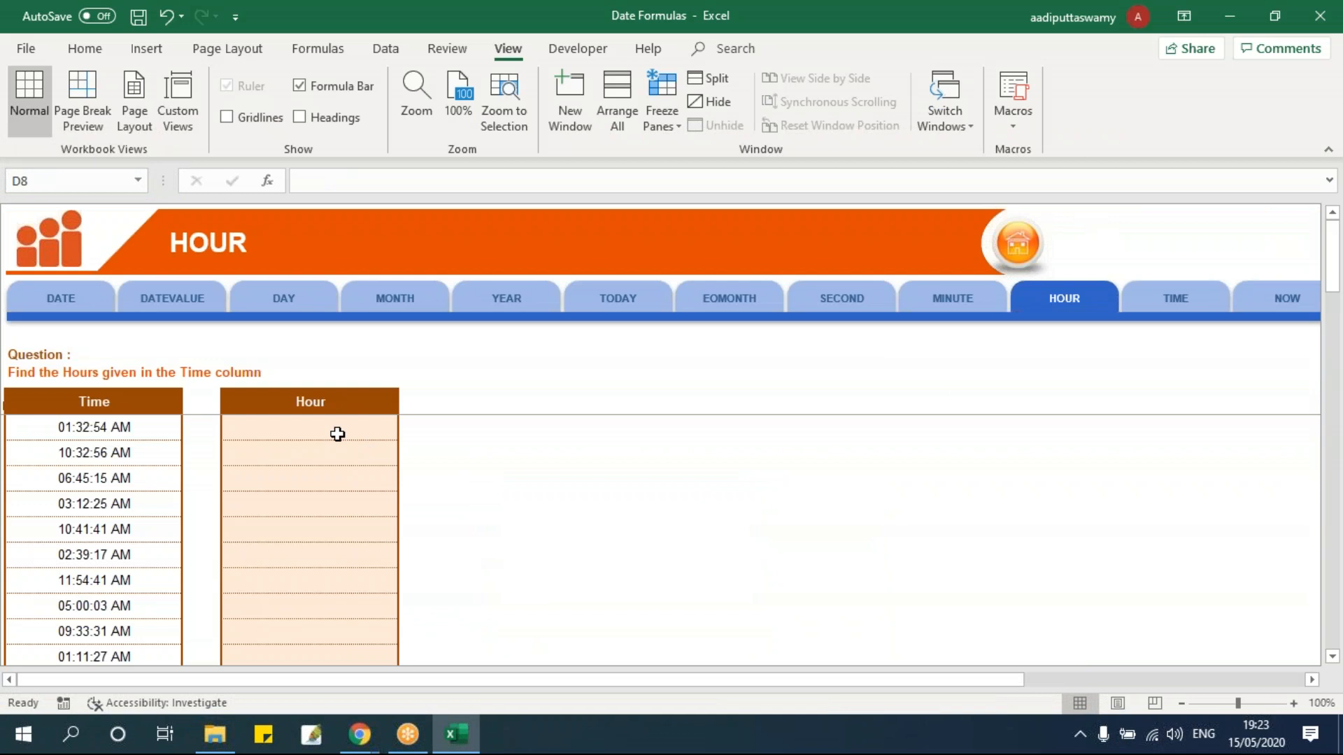
ctrl+scroll(416, 501, up, 5)
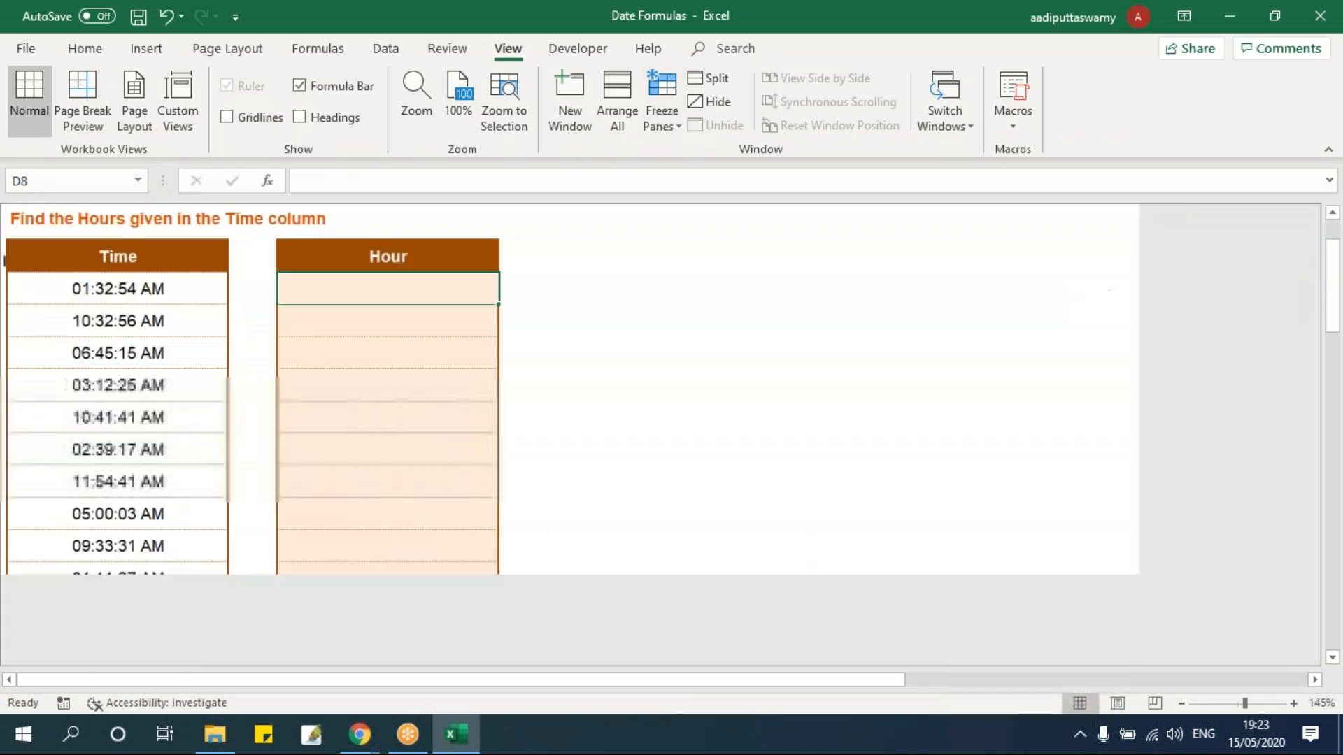
text(=hour)
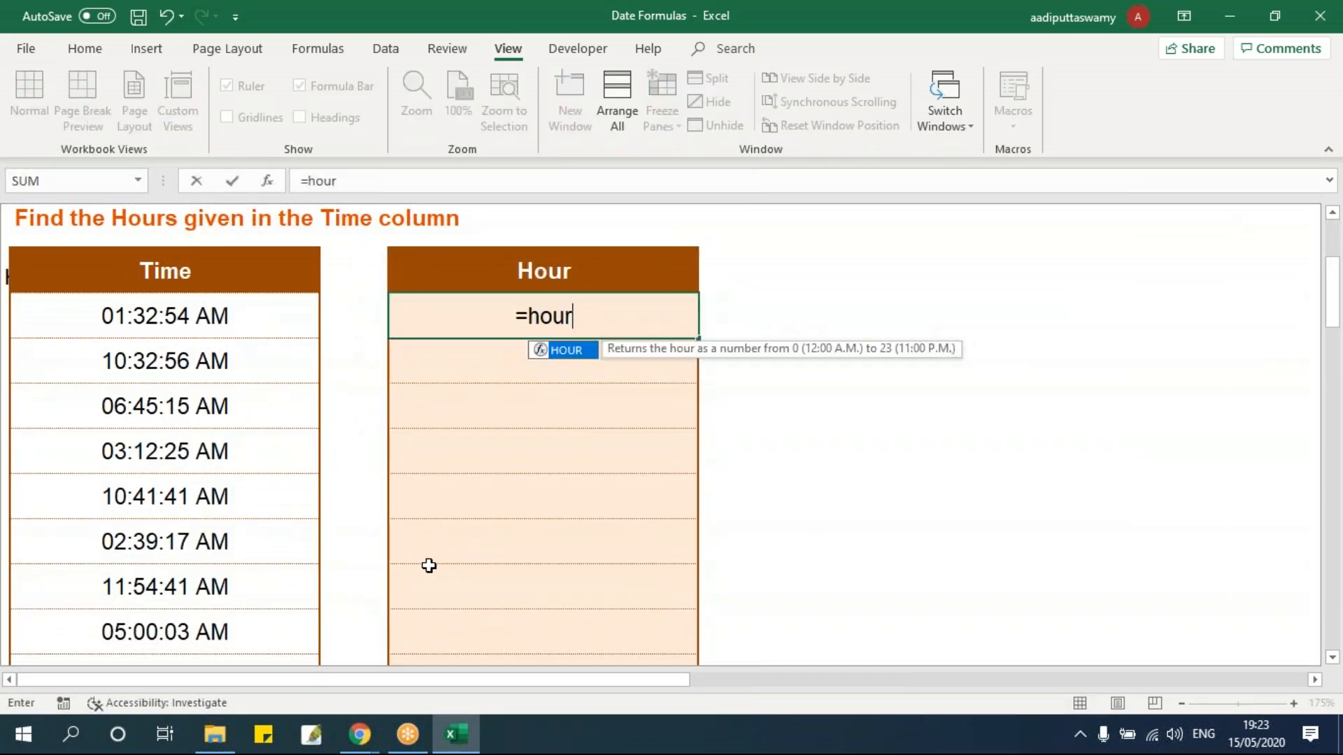
key(Tab)
click(169, 305)
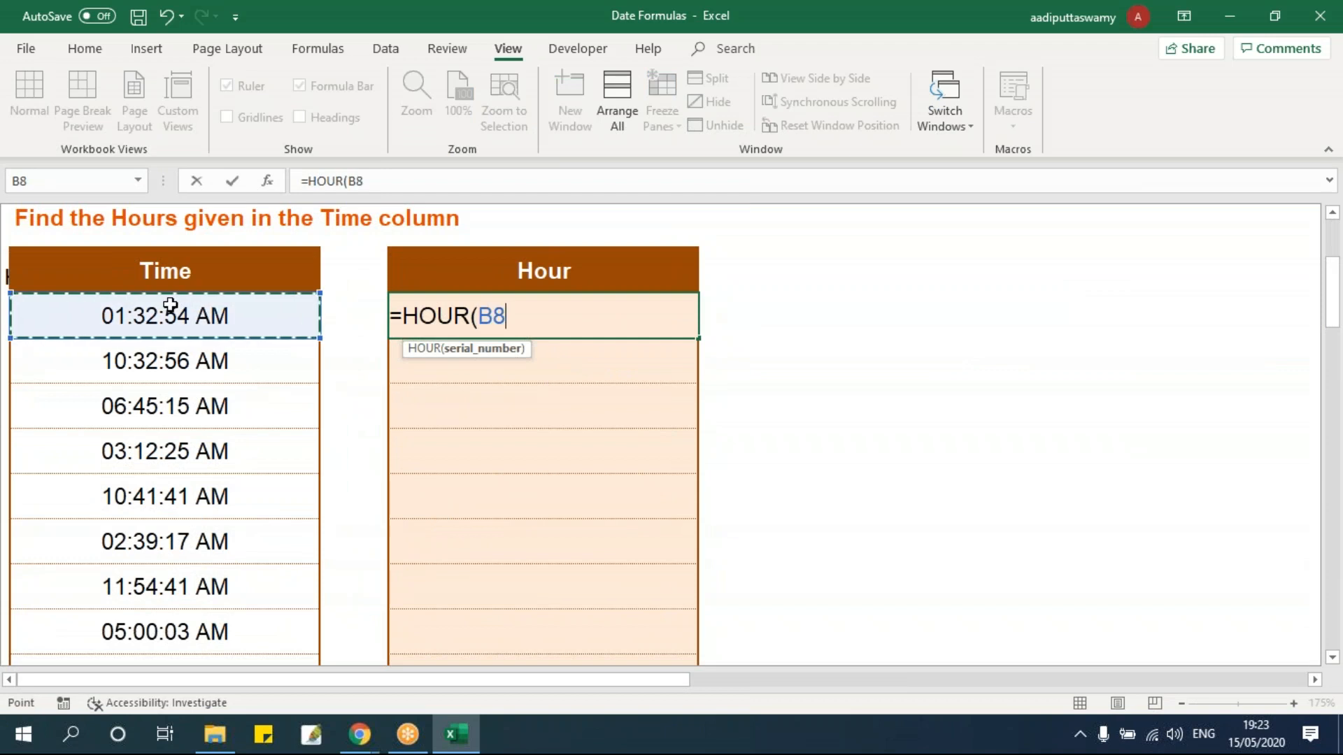
key(Return)
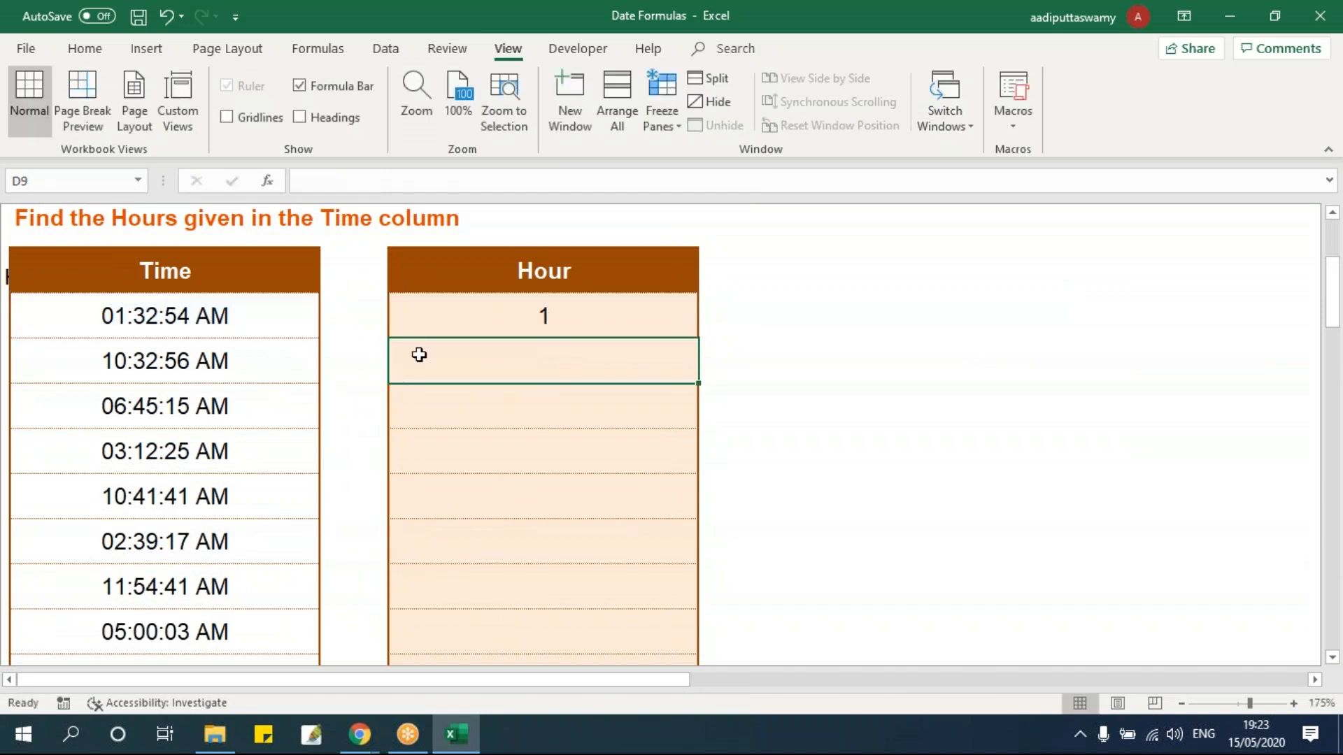
Step: Enter a SECOND formula in cell E8 that extracts the seconds from the time in B8
click(507, 320)
click(770, 311)
text(=second)
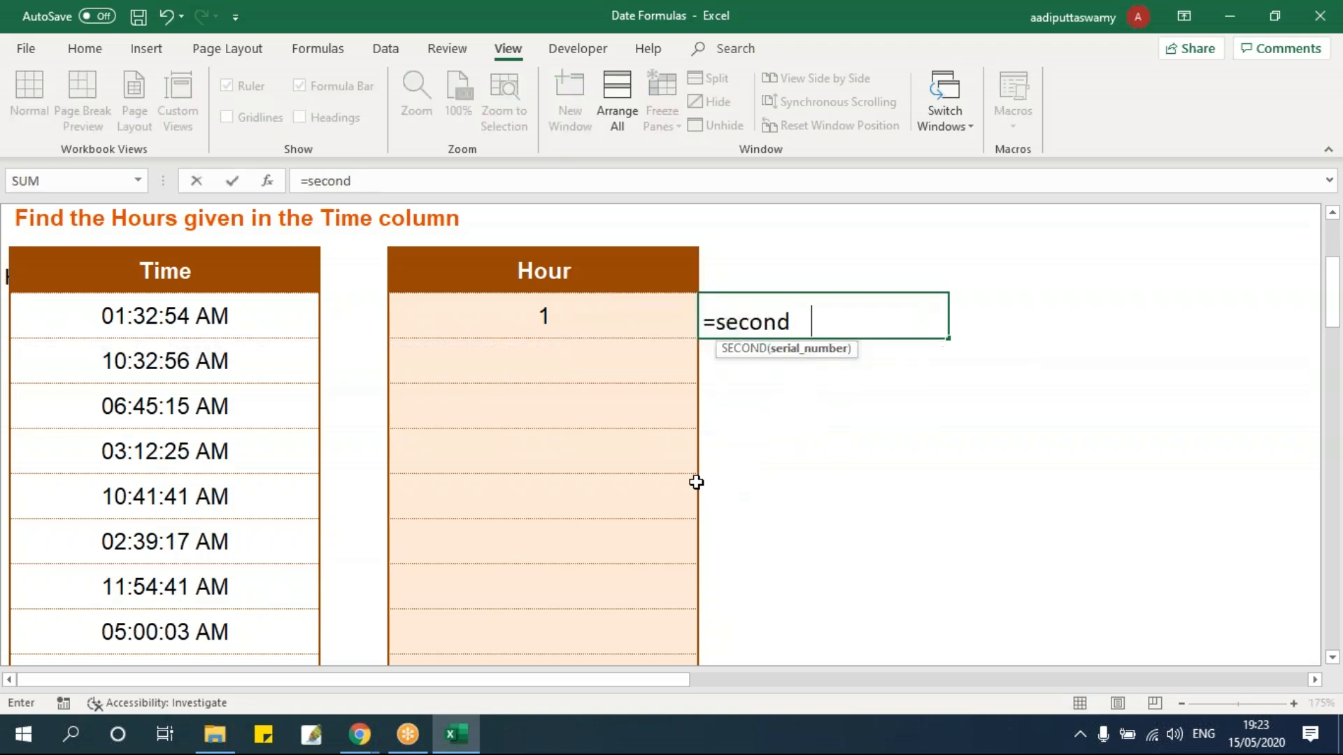
key(Tab)
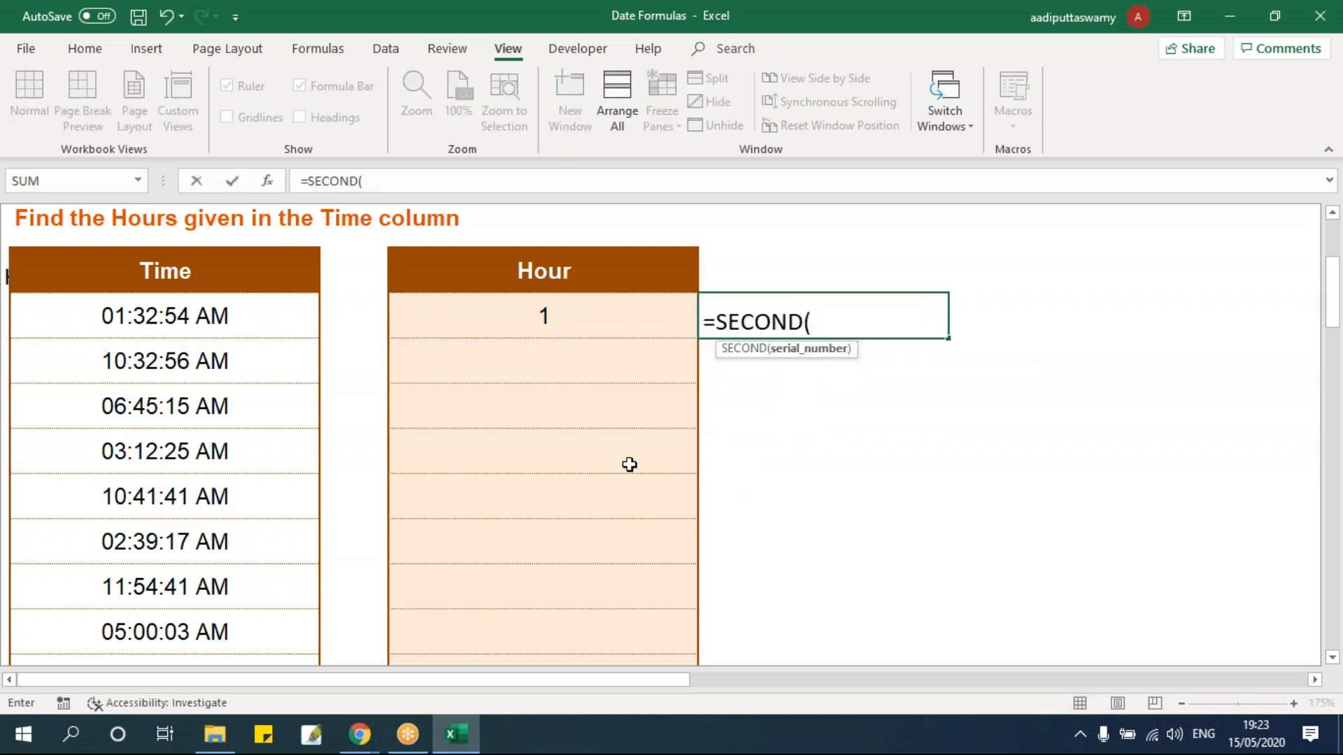
click(292, 330)
key(Return)
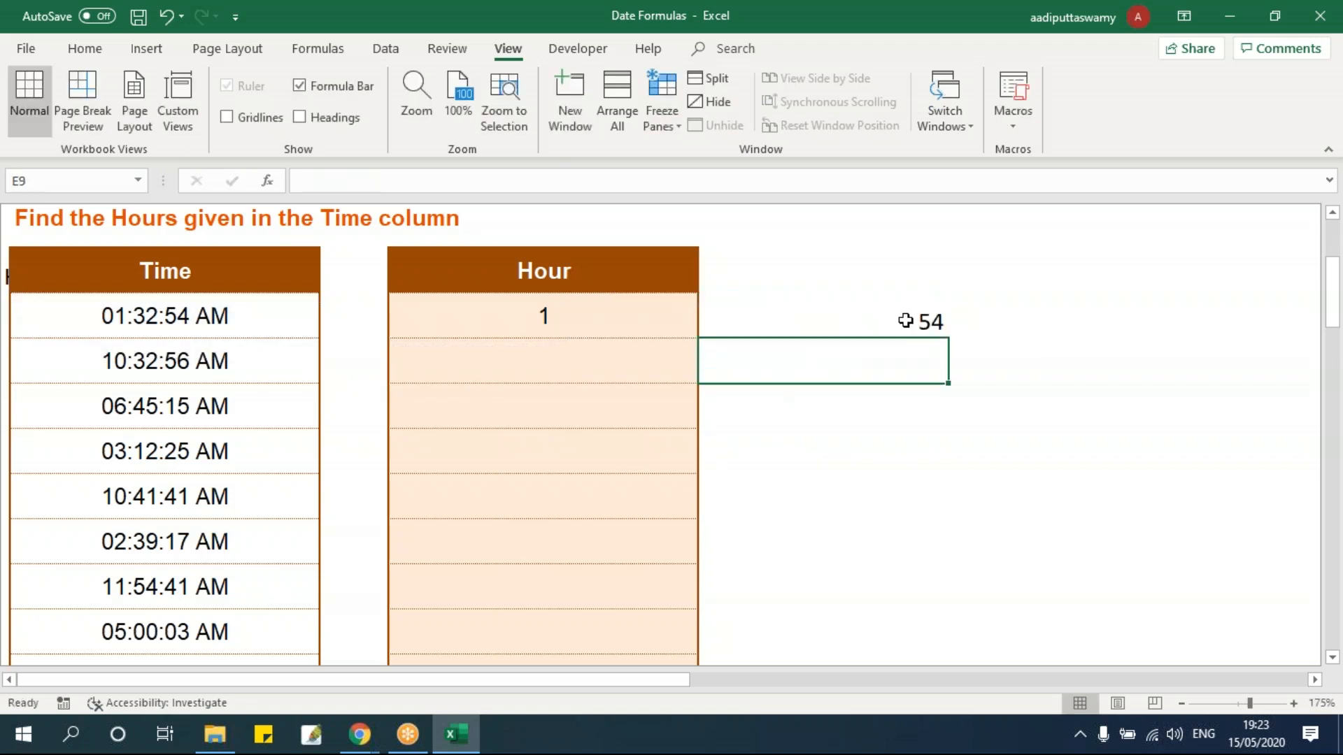
Step: Enter a MINUTE formula in cell F8 that extracts the minutes from the time in B8
click(1100, 318)
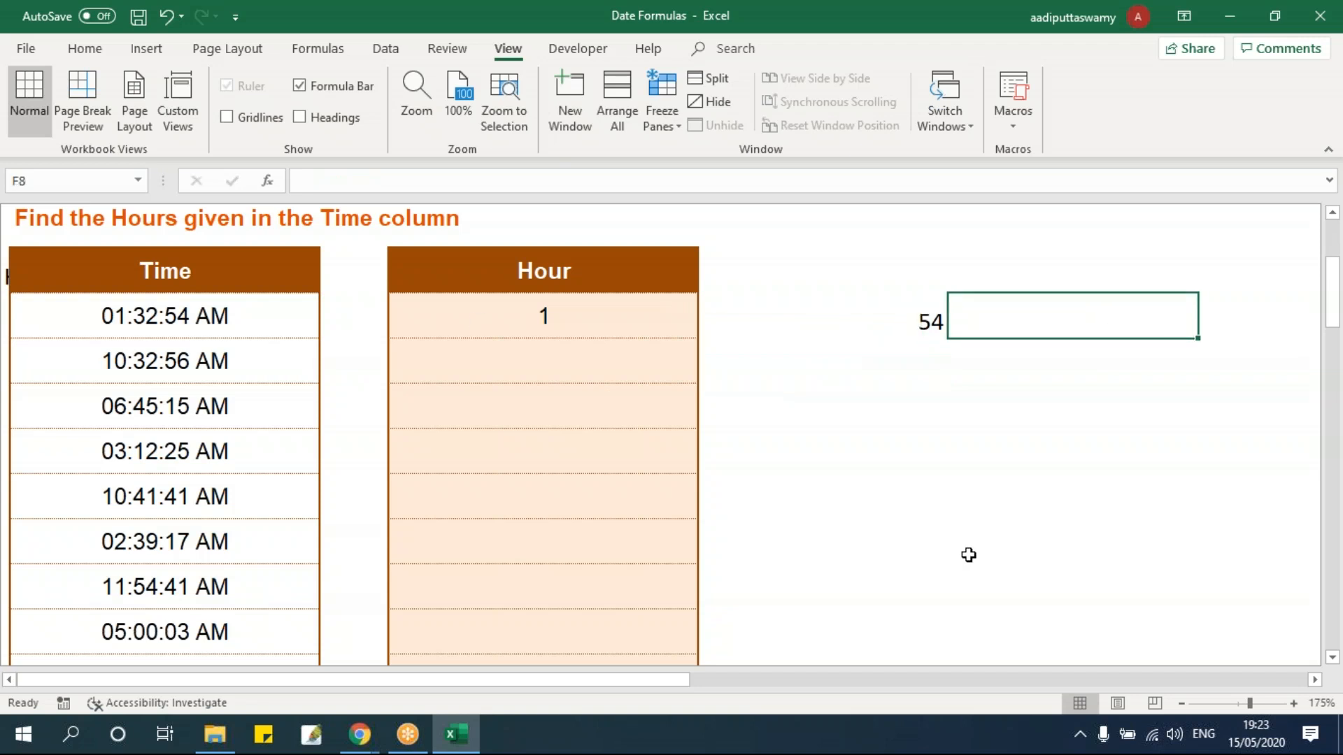
text(=minute)
key(Tab)
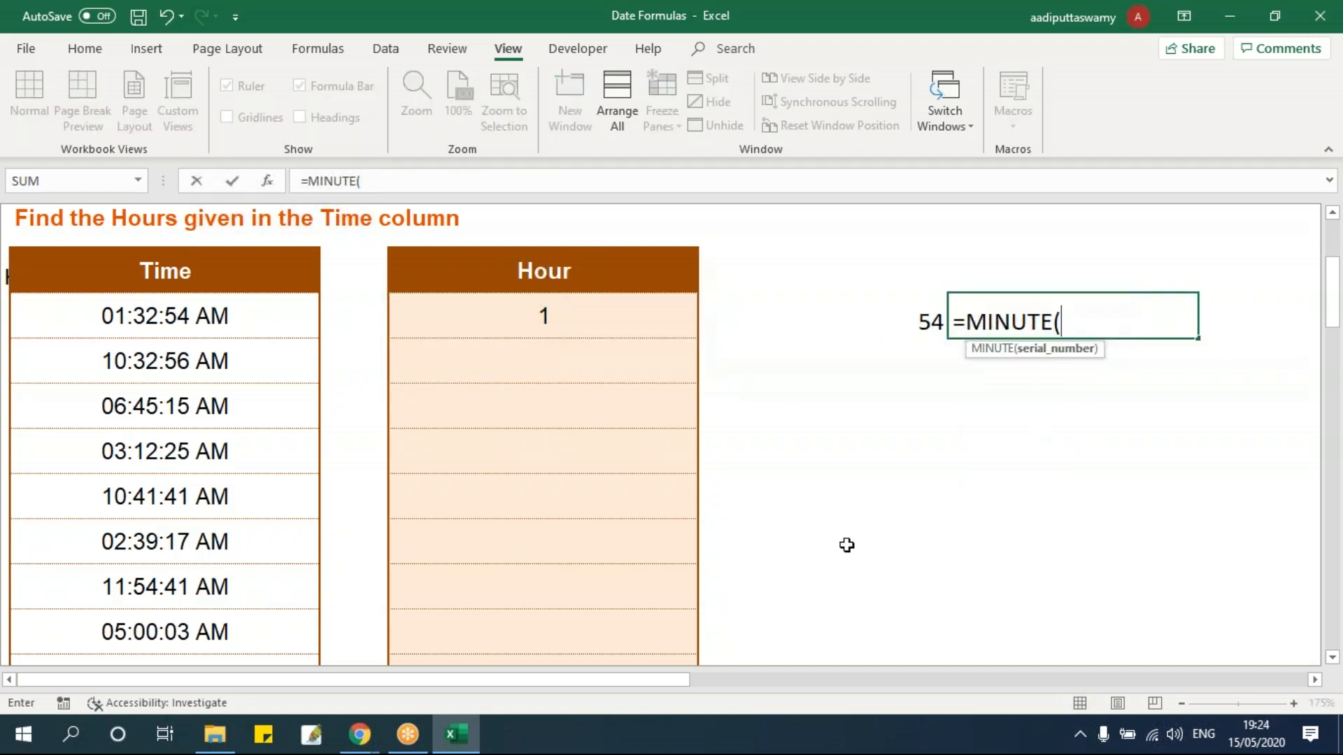
click(291, 315)
key(Return)
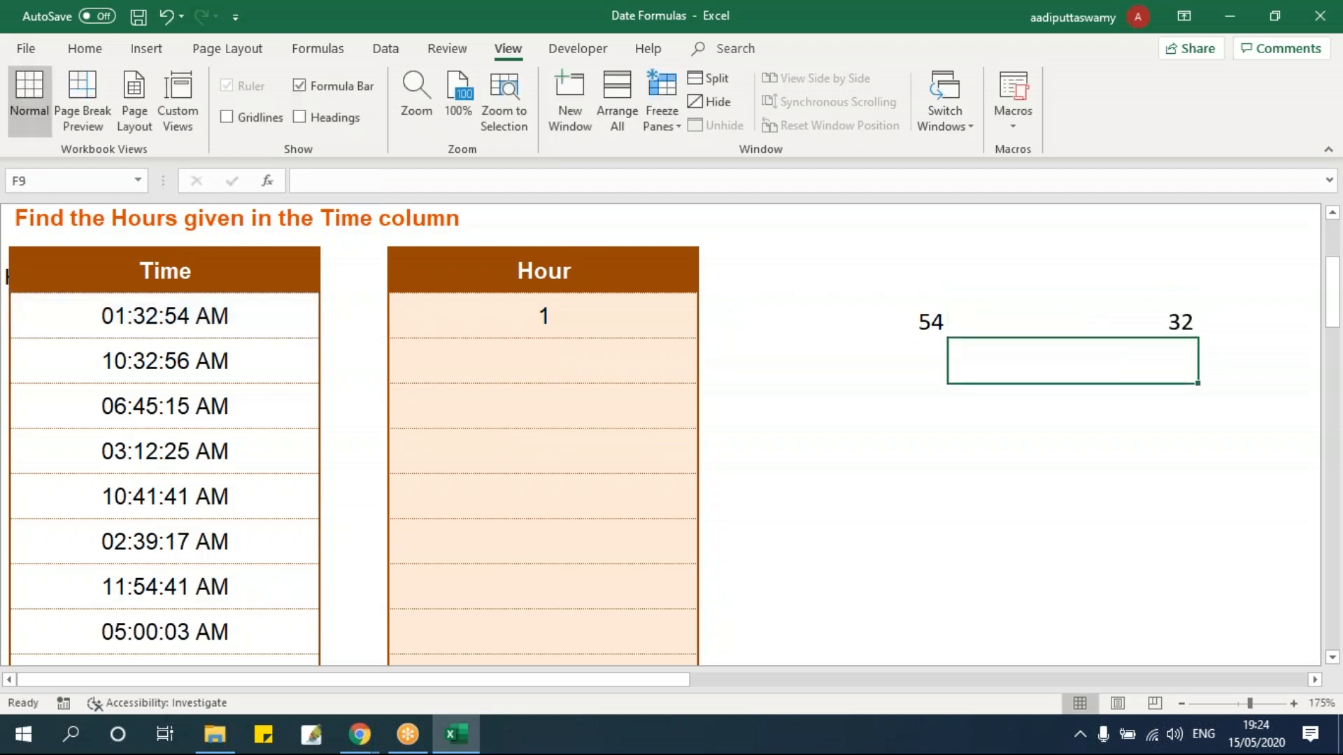
Step: Compare the hour, second and minute results in row 8 with the first entry of the Time column
scroll(448, 434, up, 2)
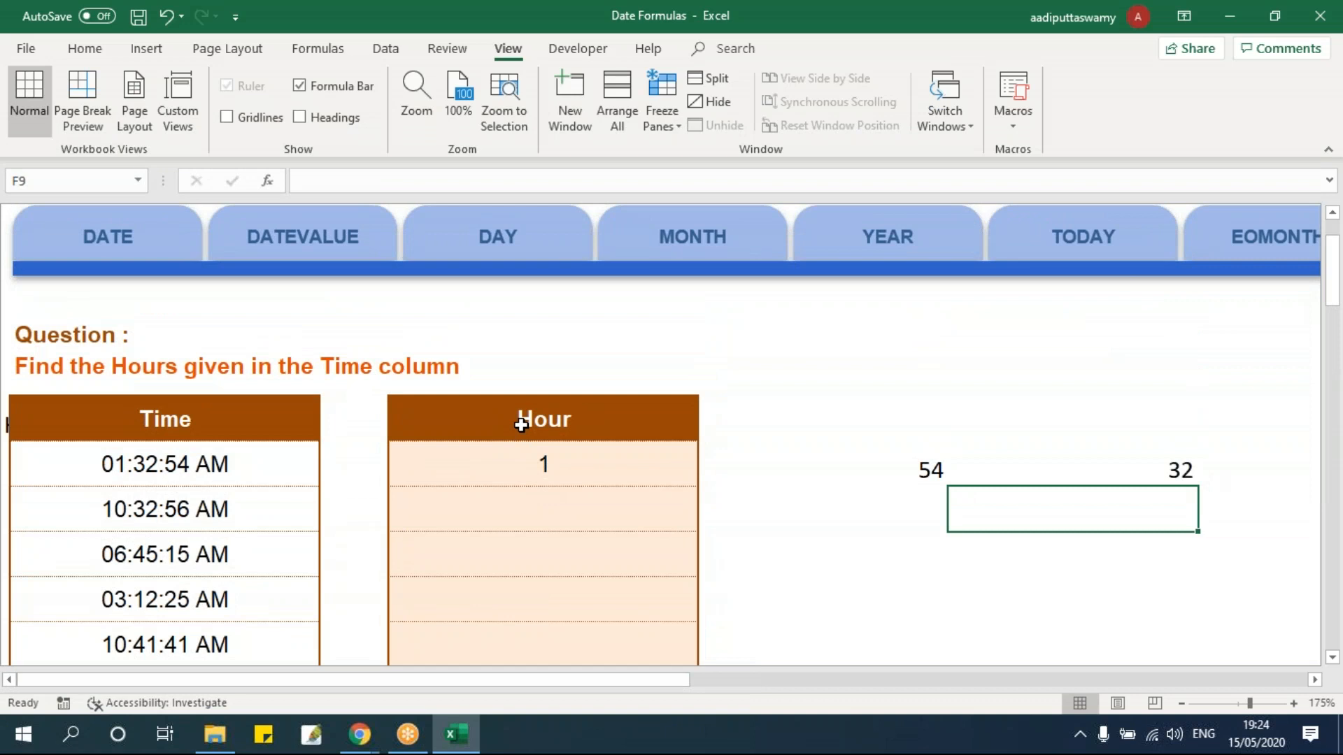
drag(521, 421, 1031, 448)
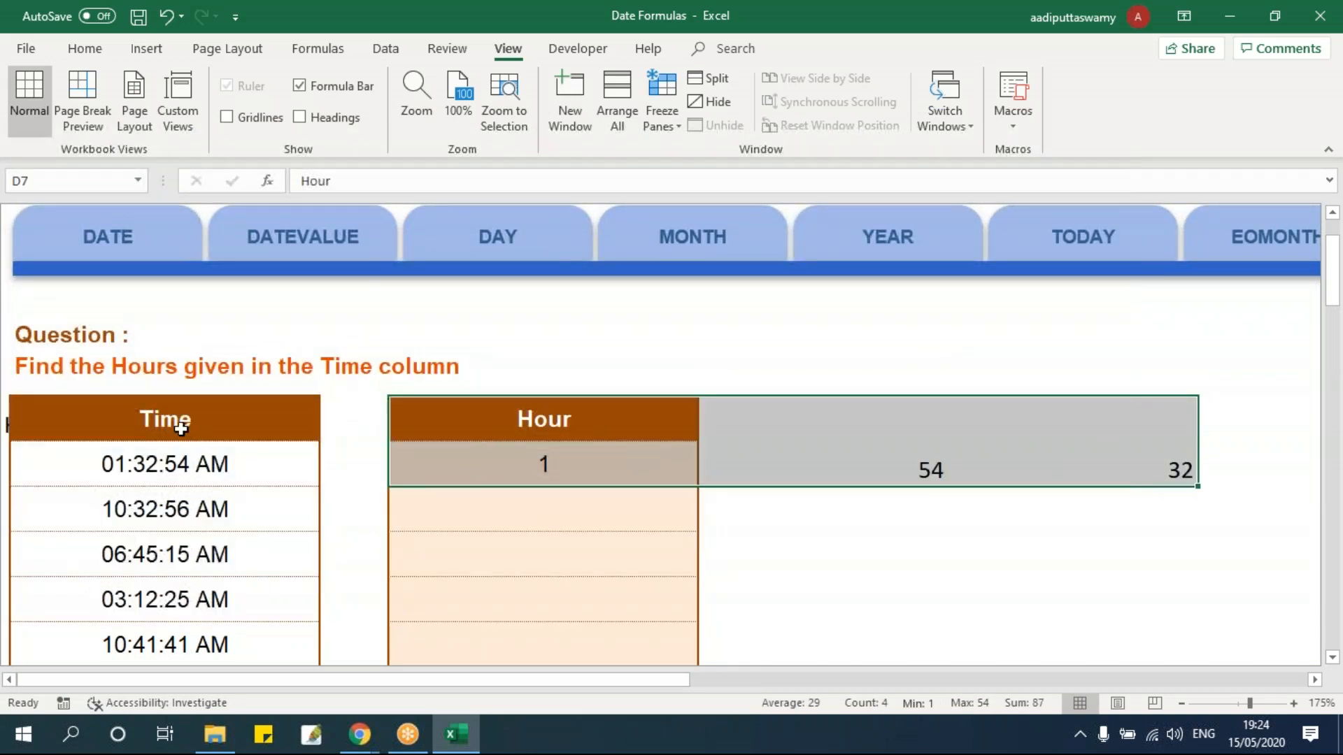
drag(185, 421, 180, 450)
Step: Open the NOW sheet and enter =NOW() in cell B8 to return the current time
drag(537, 677, 1060, 692)
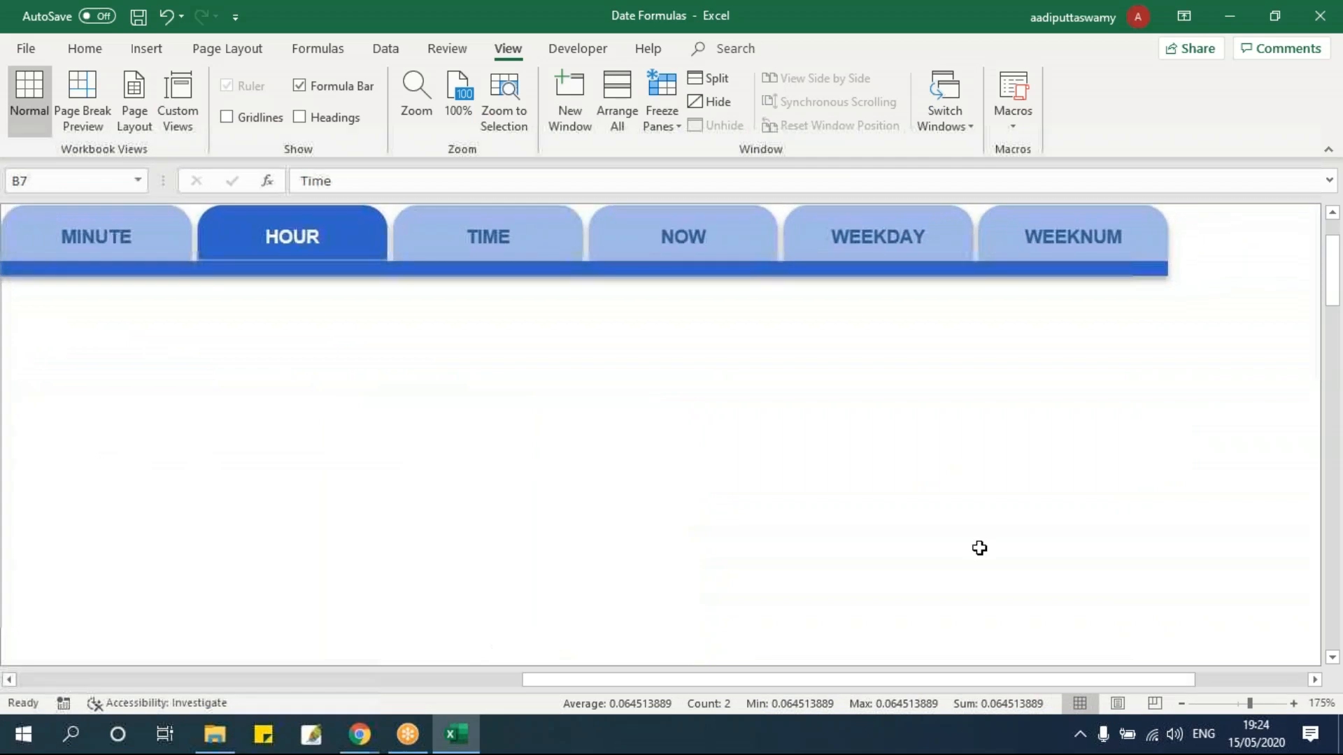
click(747, 257)
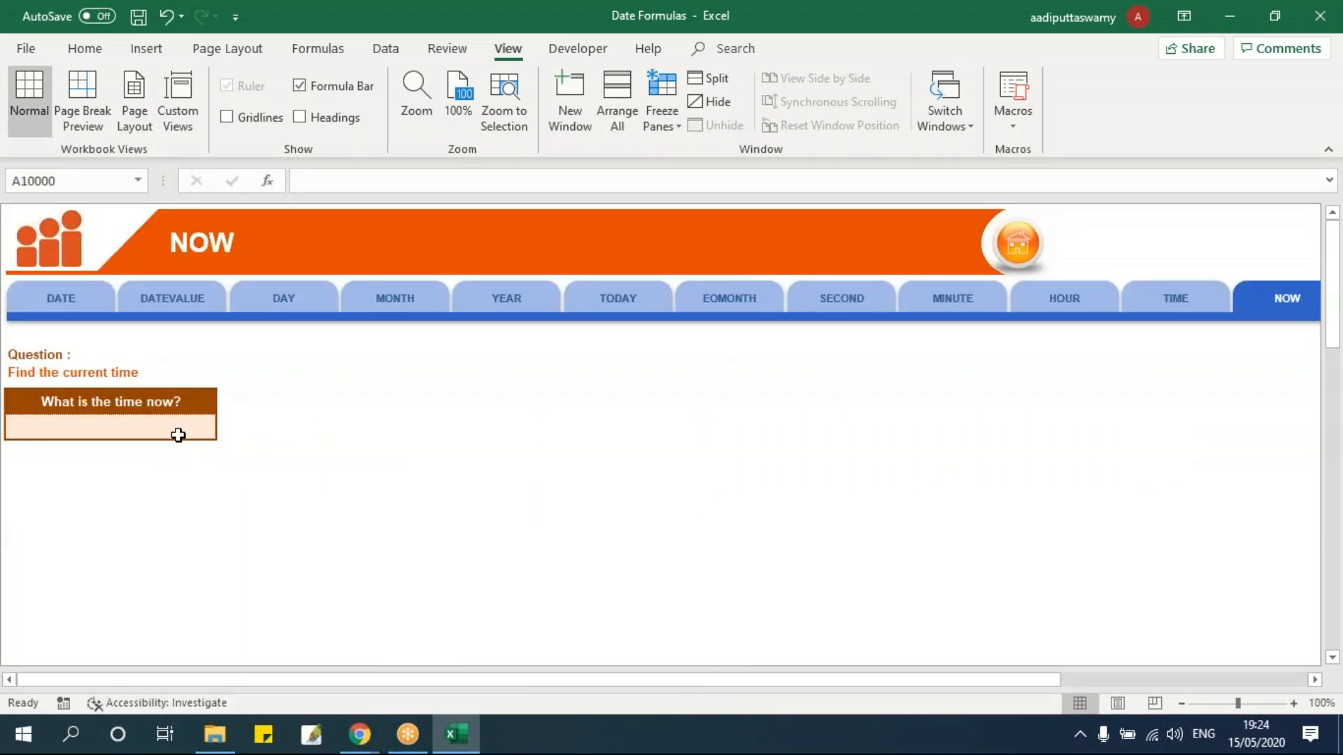
ctrl+scroll(291, 498, up, 6)
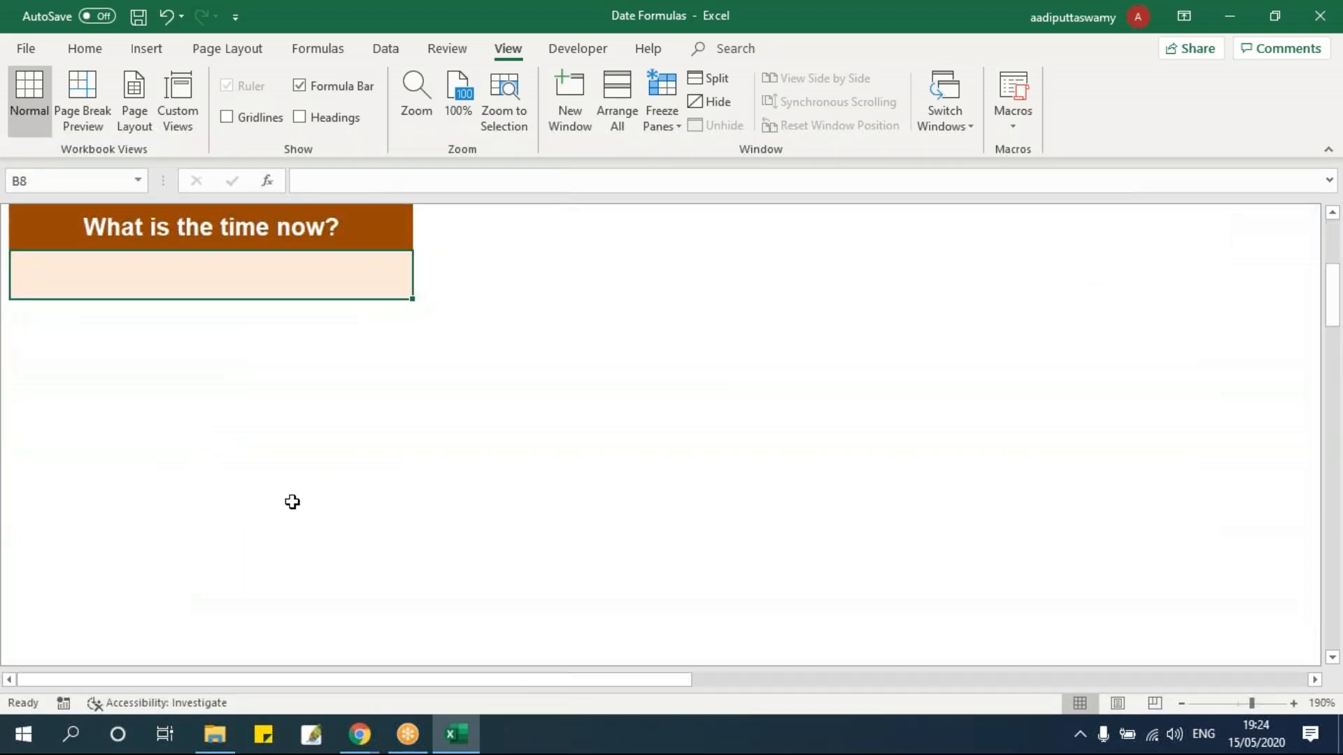
scroll(292, 502, up, 2)
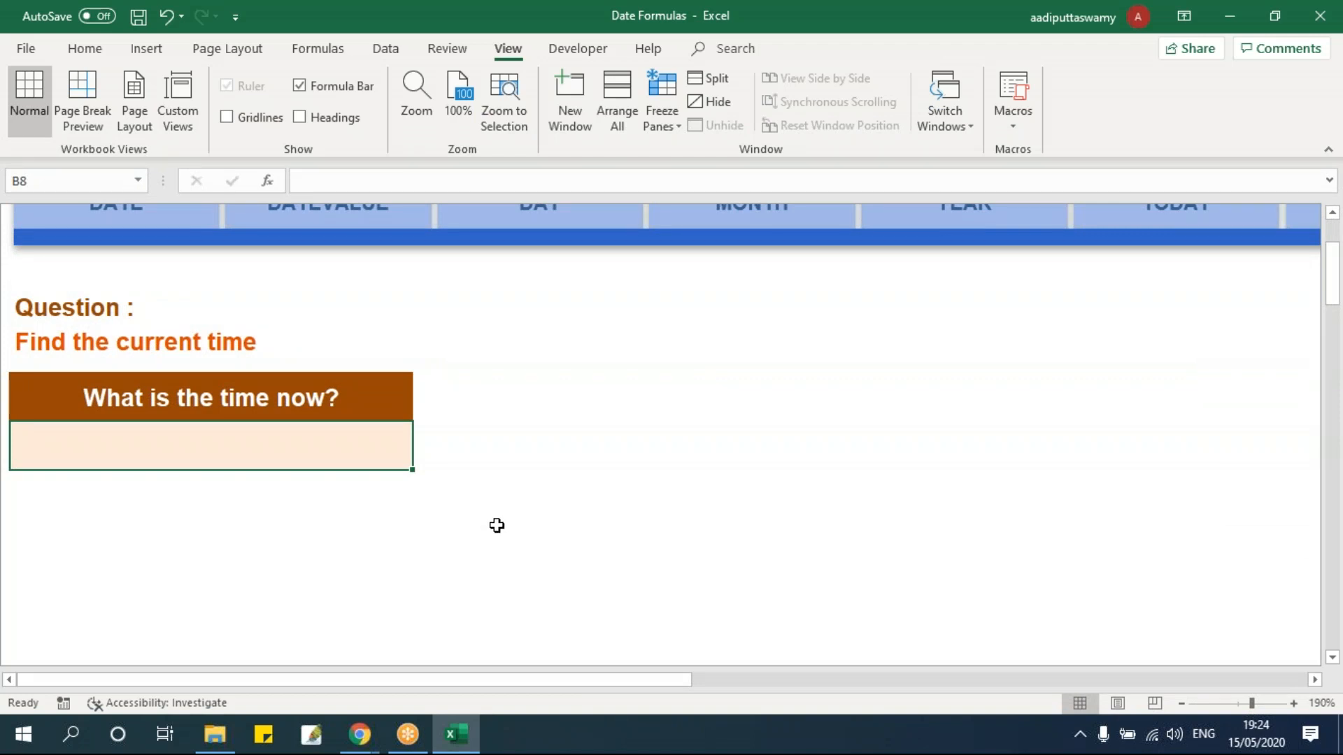
text(=now)
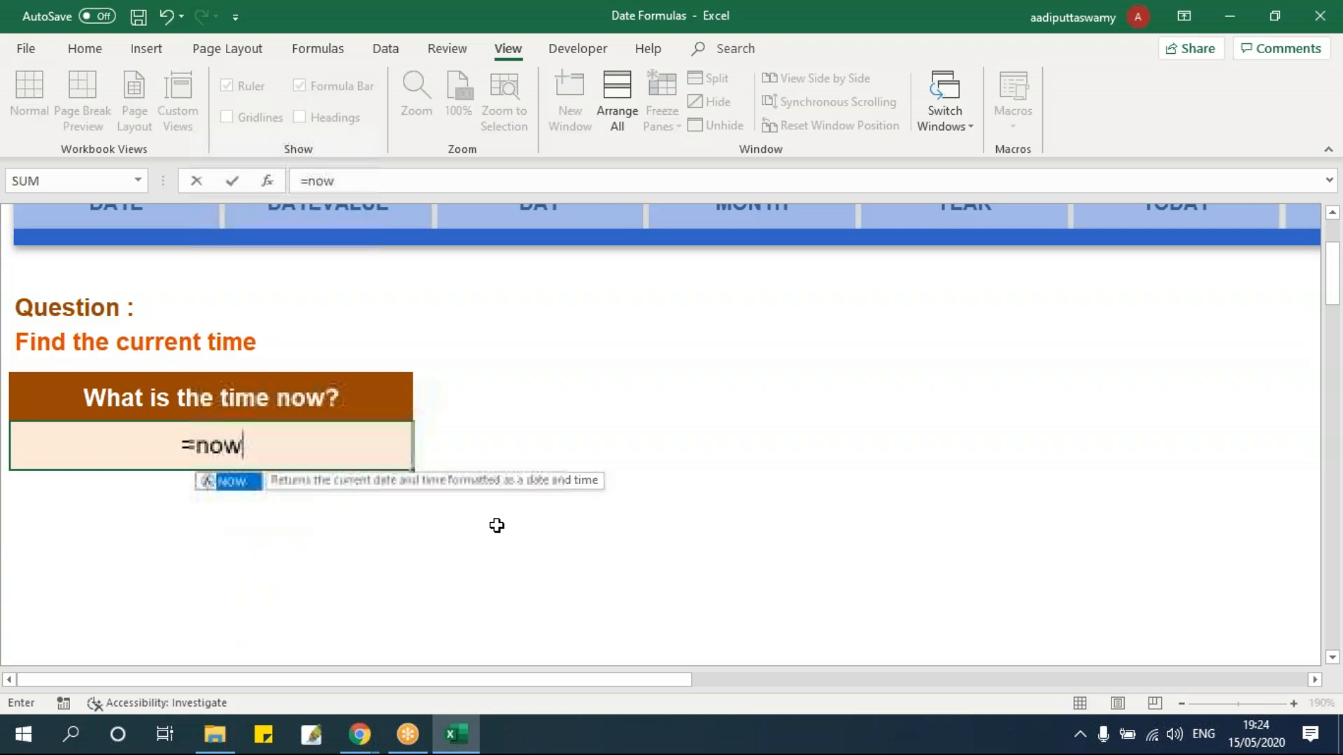
text(())
key(Return)
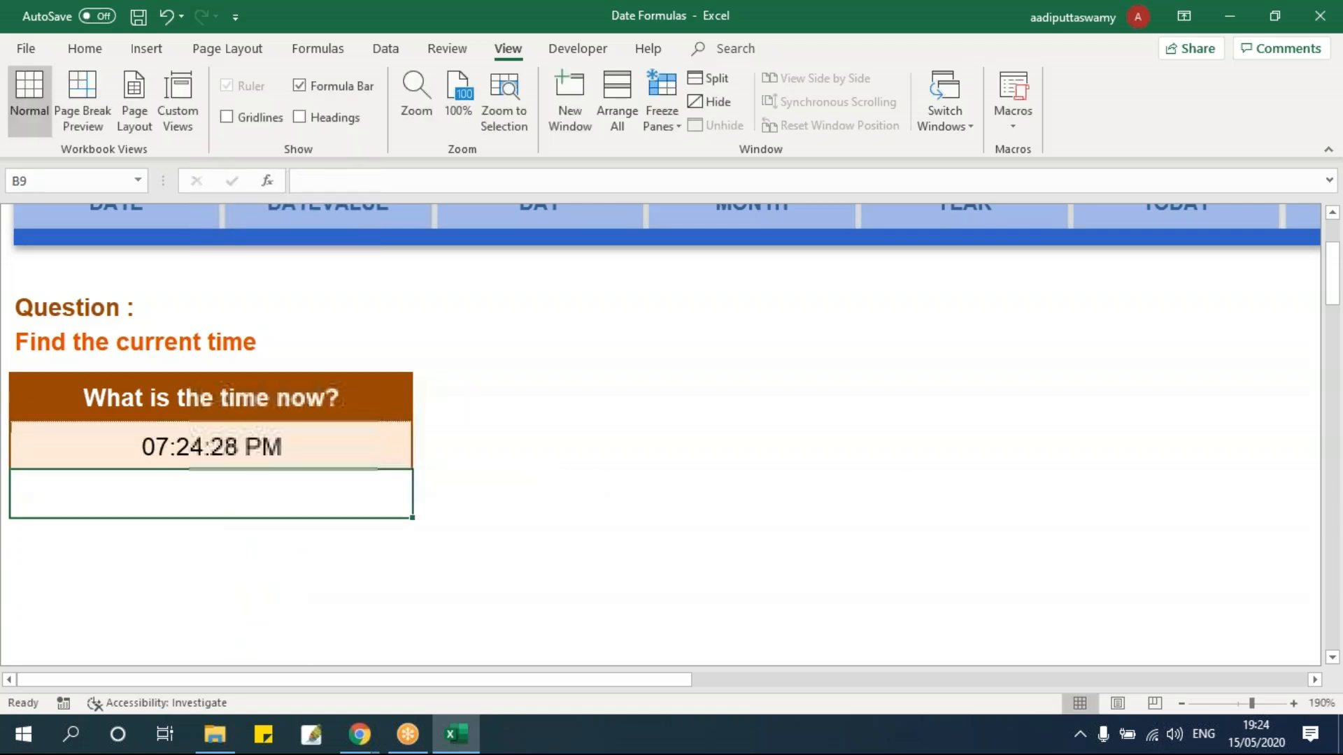
click(266, 420)
click(267, 428)
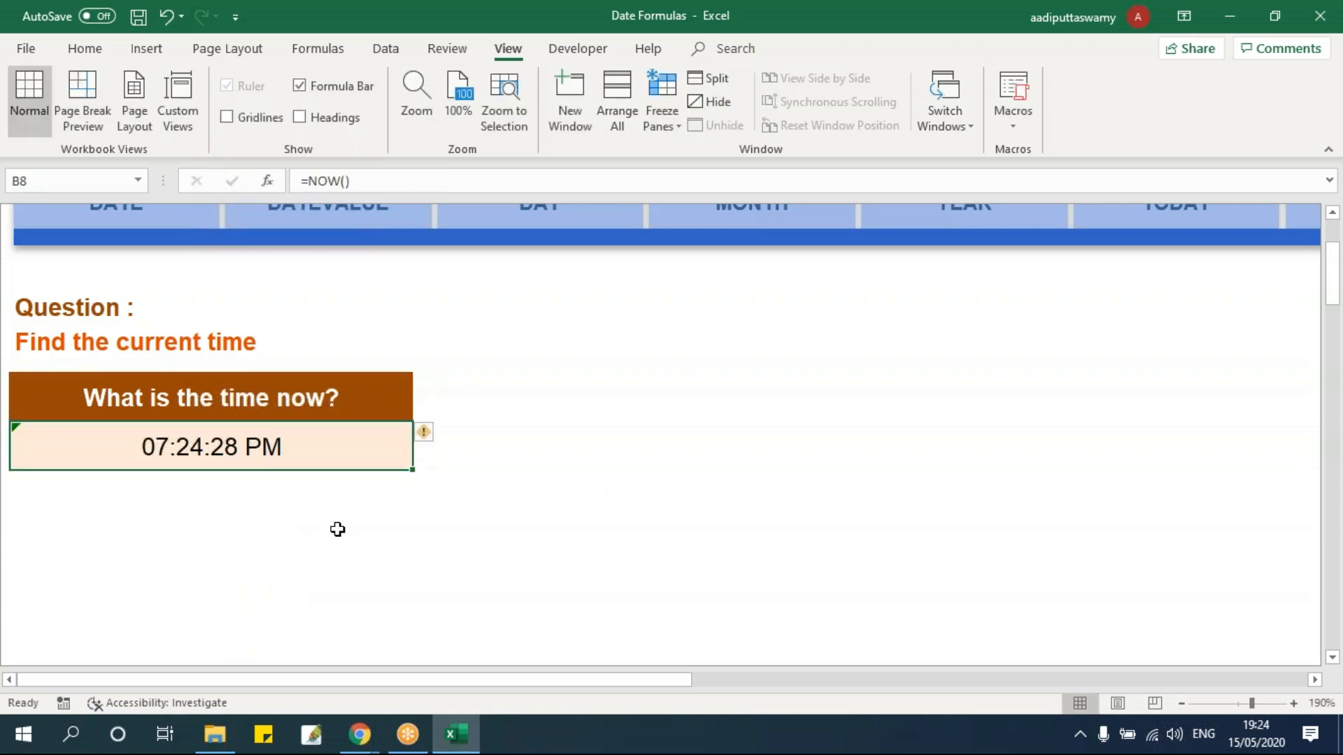
Step: Open the WEEKDAY sheet and enter =WEEKDAY(B8) in cell D8 for the first date
drag(464, 682, 1070, 693)
scroll(842, 471, up, 3)
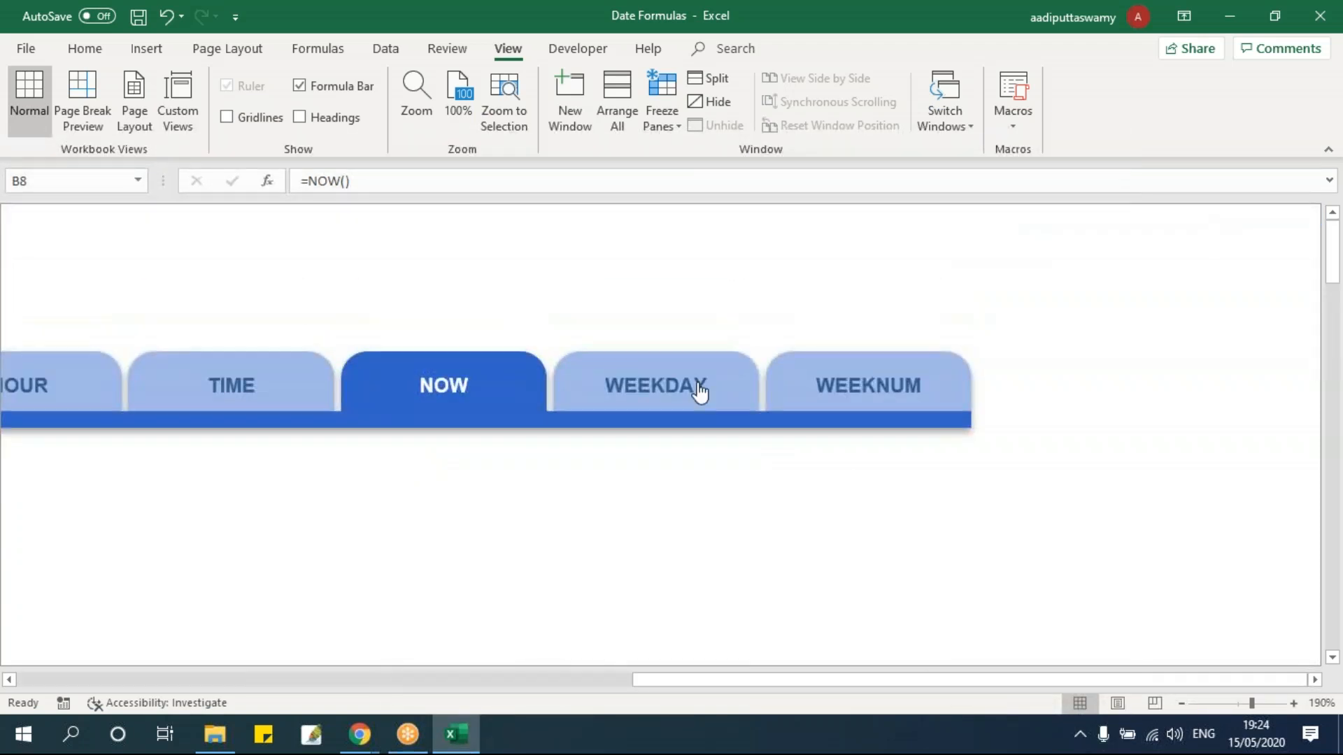
click(698, 390)
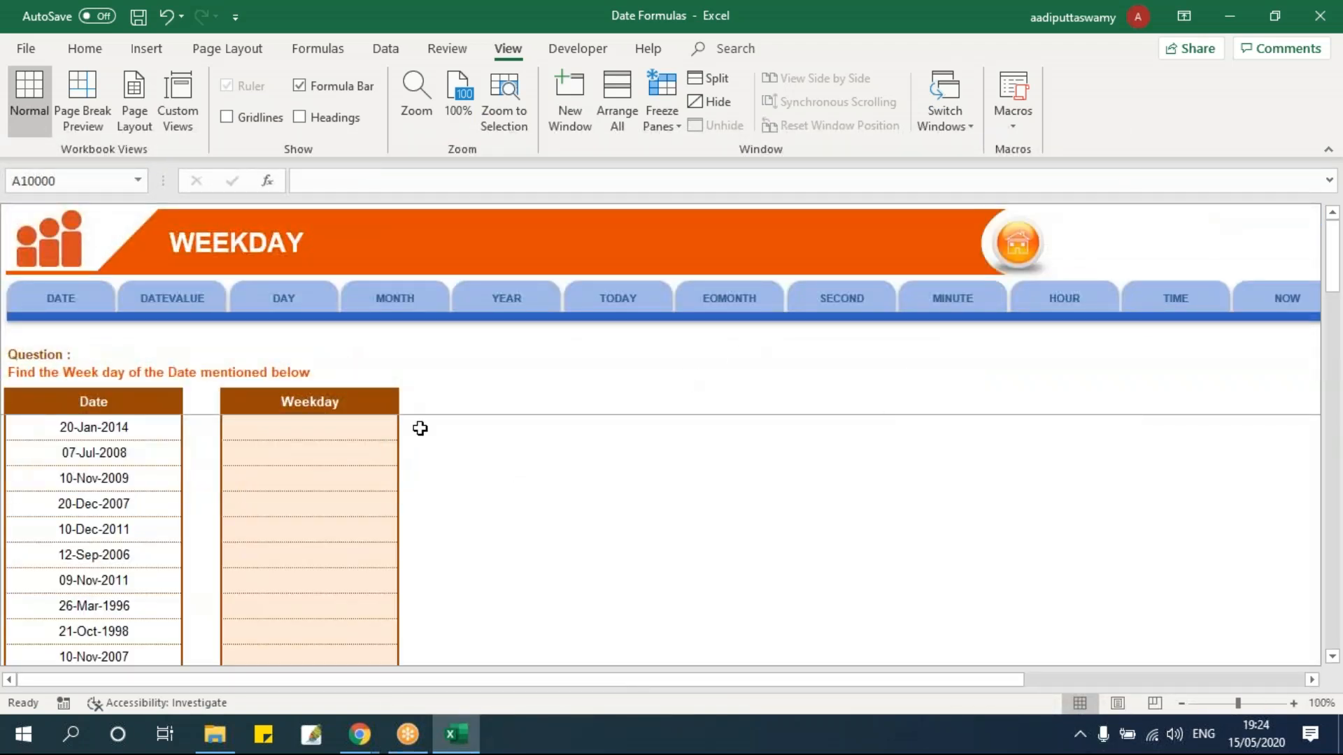
scroll(436, 525, down, 1)
ctrl+scroll(435, 525, up, 6)
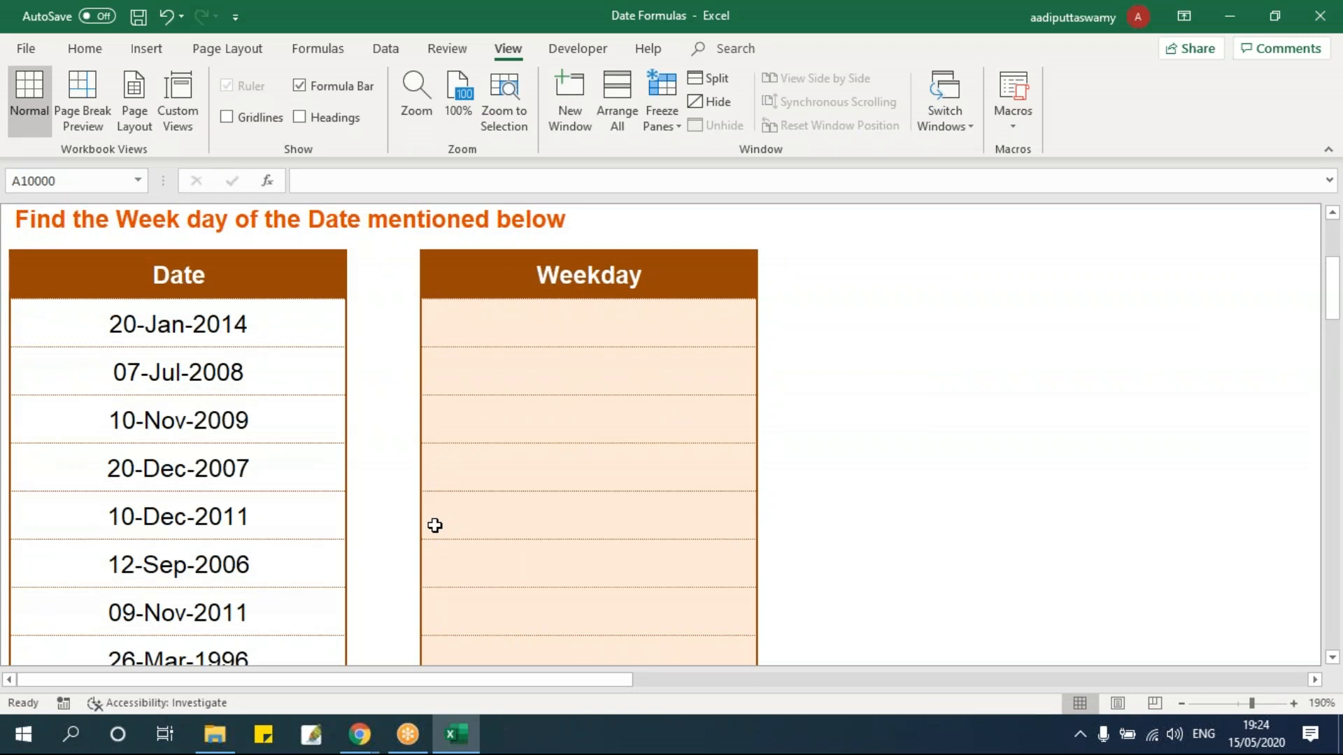
click(507, 344)
text(=weekda)
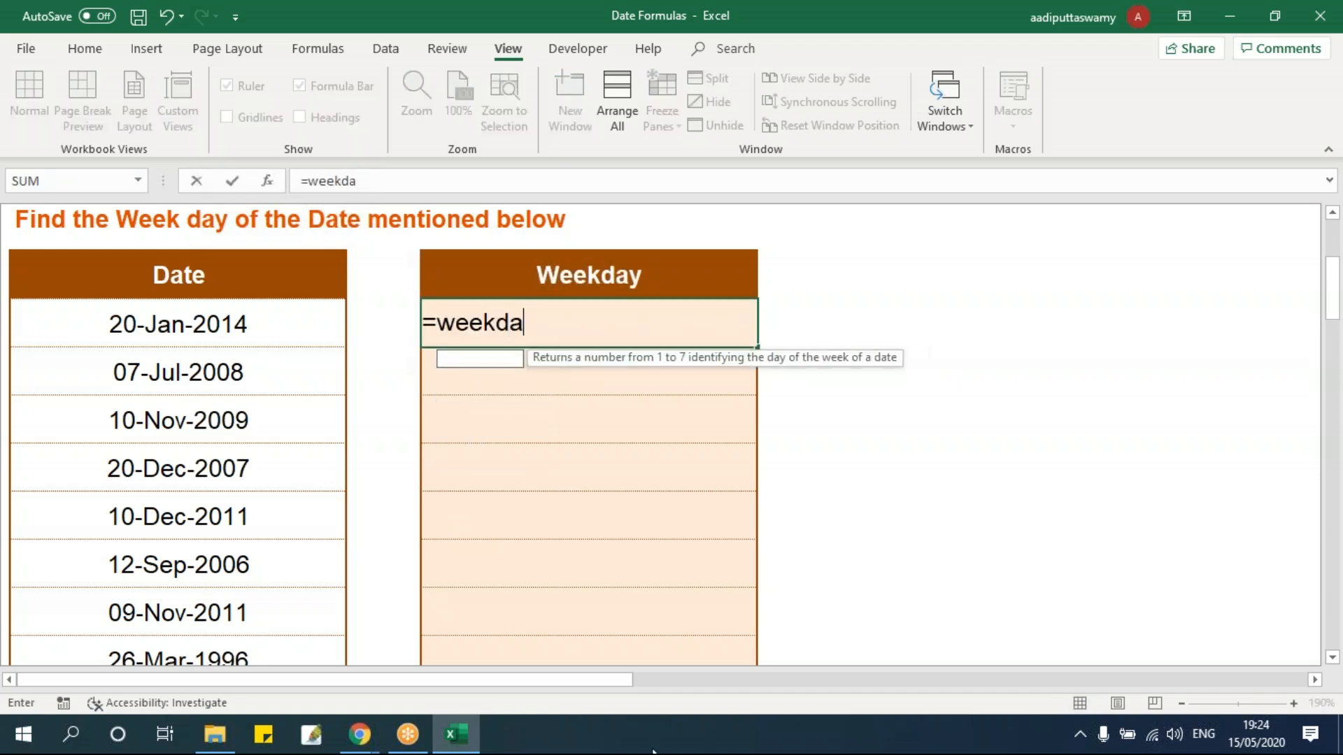
key(Tab)
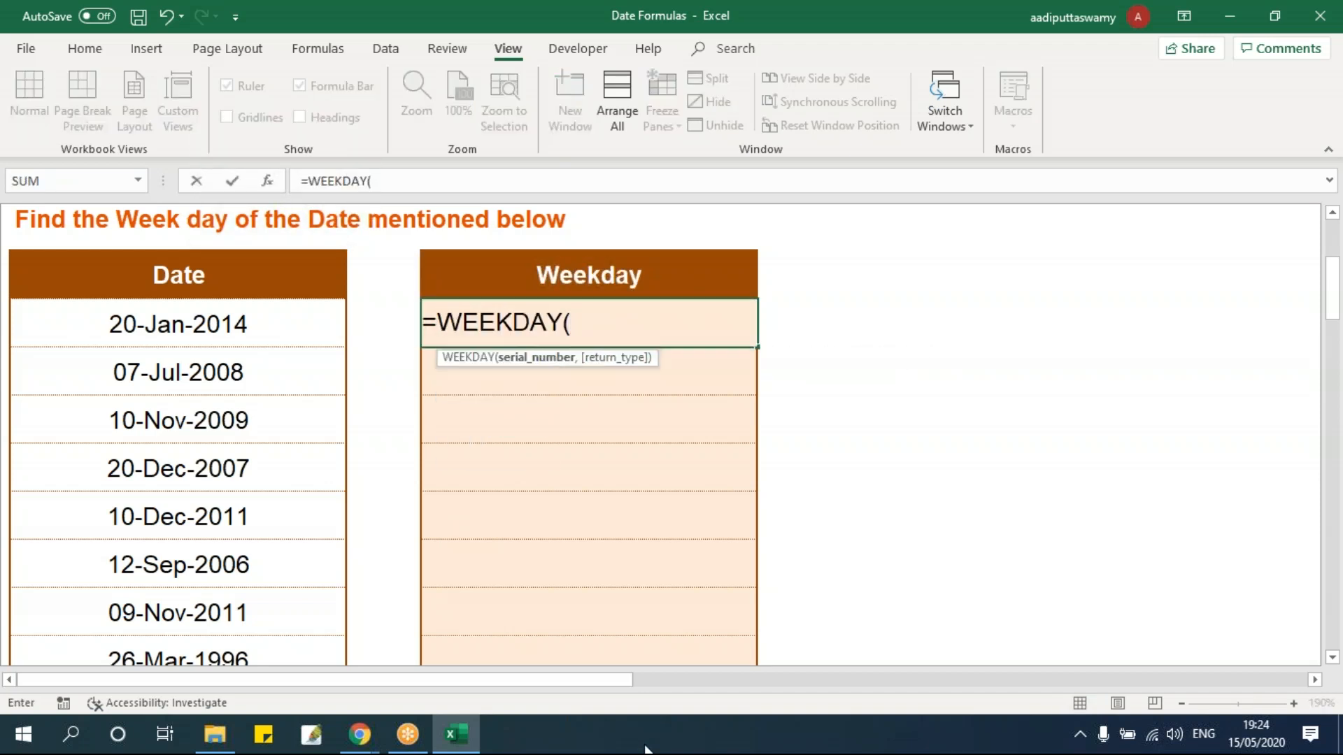
click(222, 341)
key(Return)
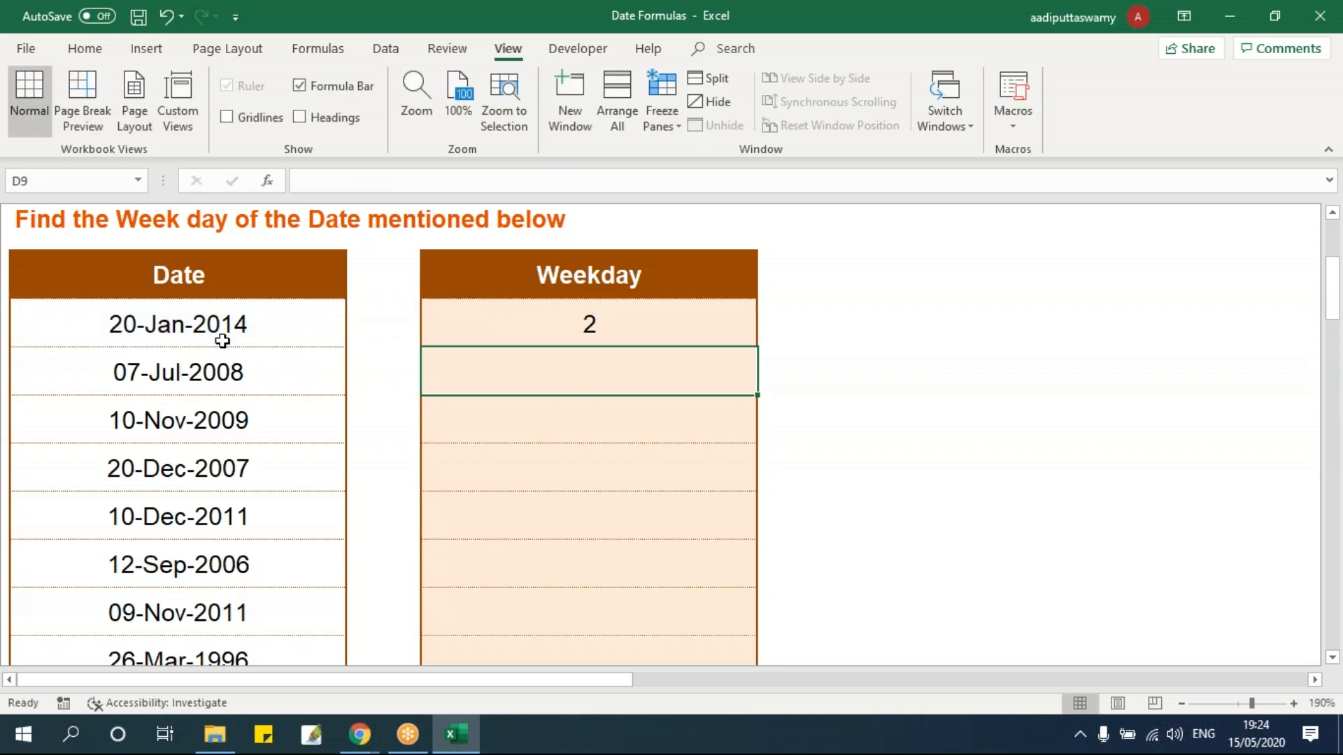
Step: Fill the WEEKDAY formula from D8 down to D14
click(587, 330)
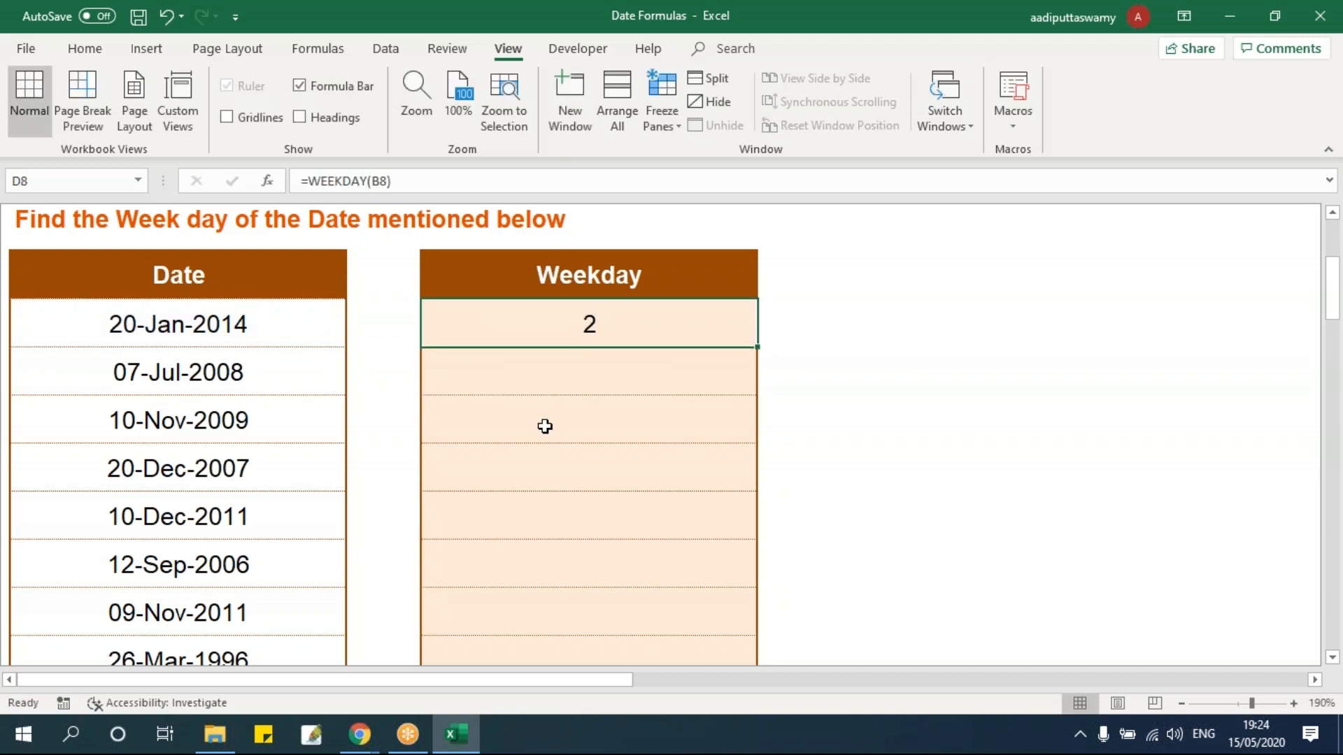
click(255, 324)
click(609, 341)
drag(757, 347, 737, 620)
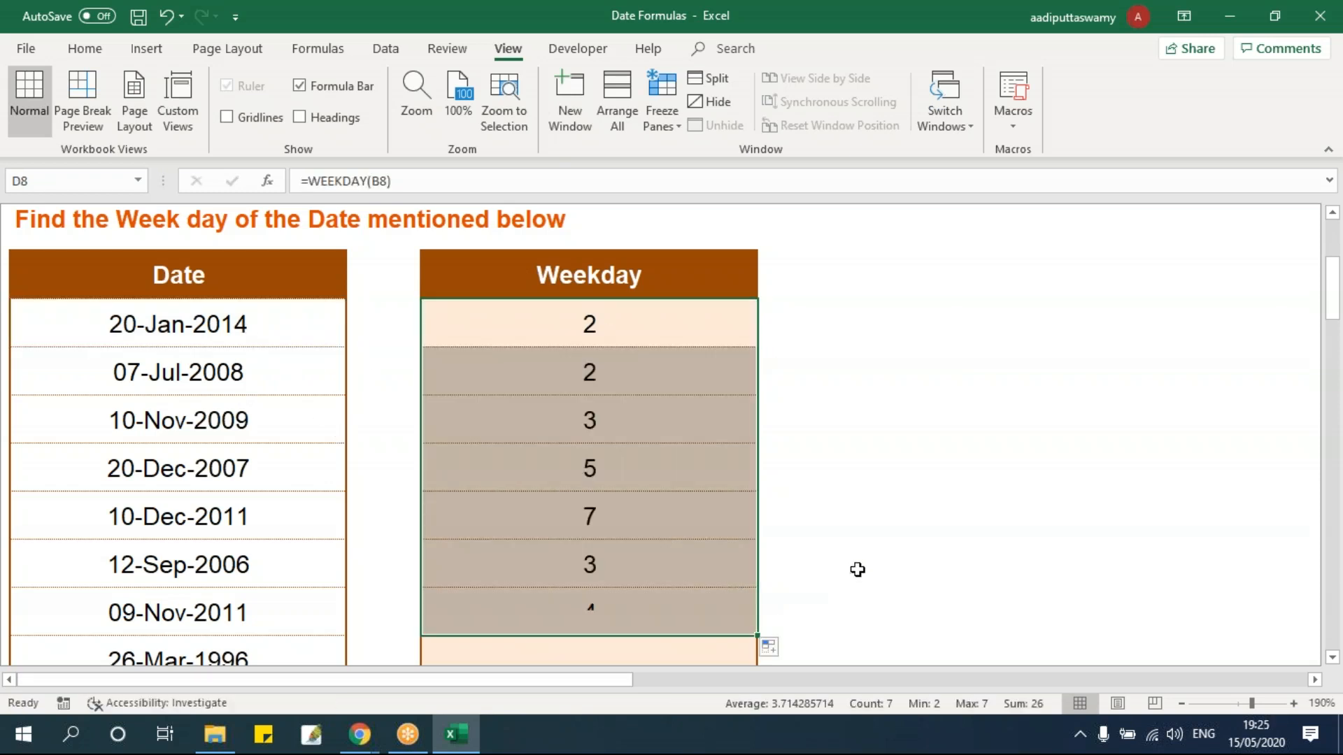
Step: Copy the Date header and the first seven dates, B7:B14, into column E starting at E7
drag(240, 285, 278, 597)
key(ctrl+c)
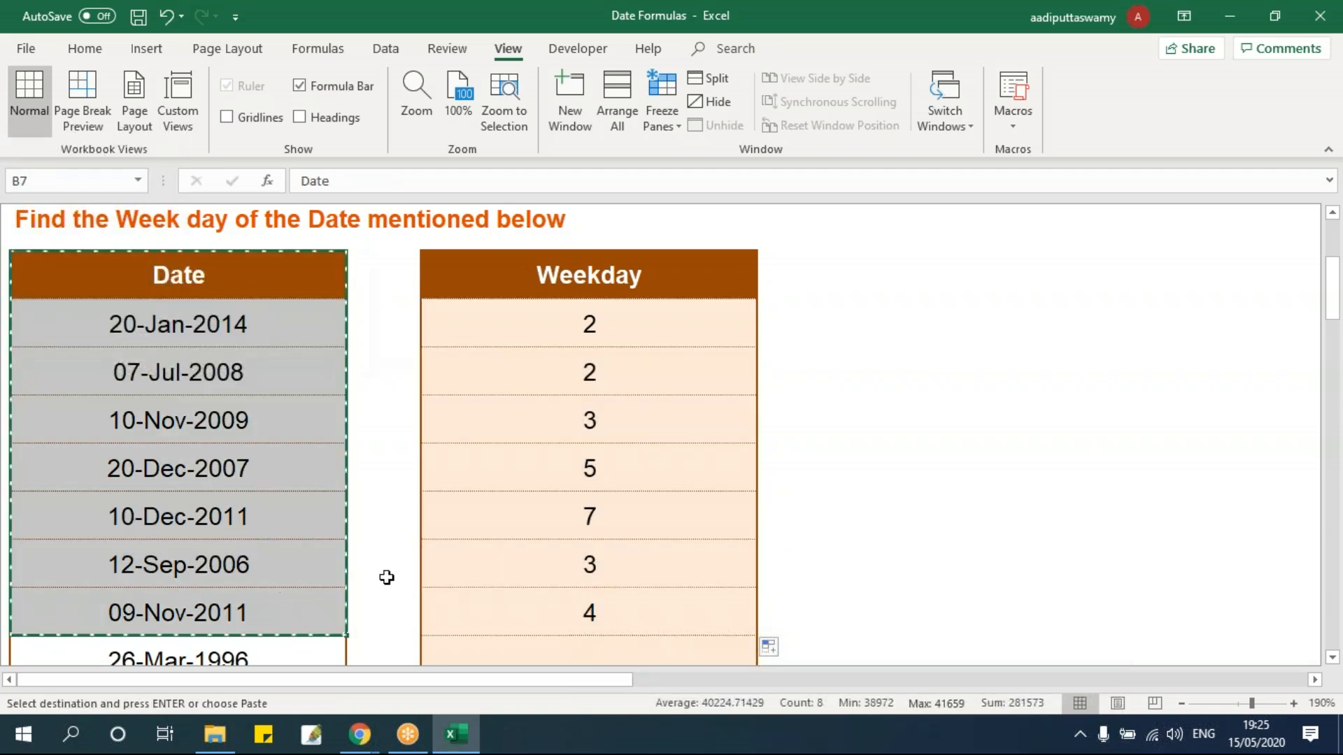
click(829, 274)
key(ctrl+v)
Step: Apply the custom number format dddd to the copied dates and compare the day names with the Weekday numbers
key(ctrl+1)
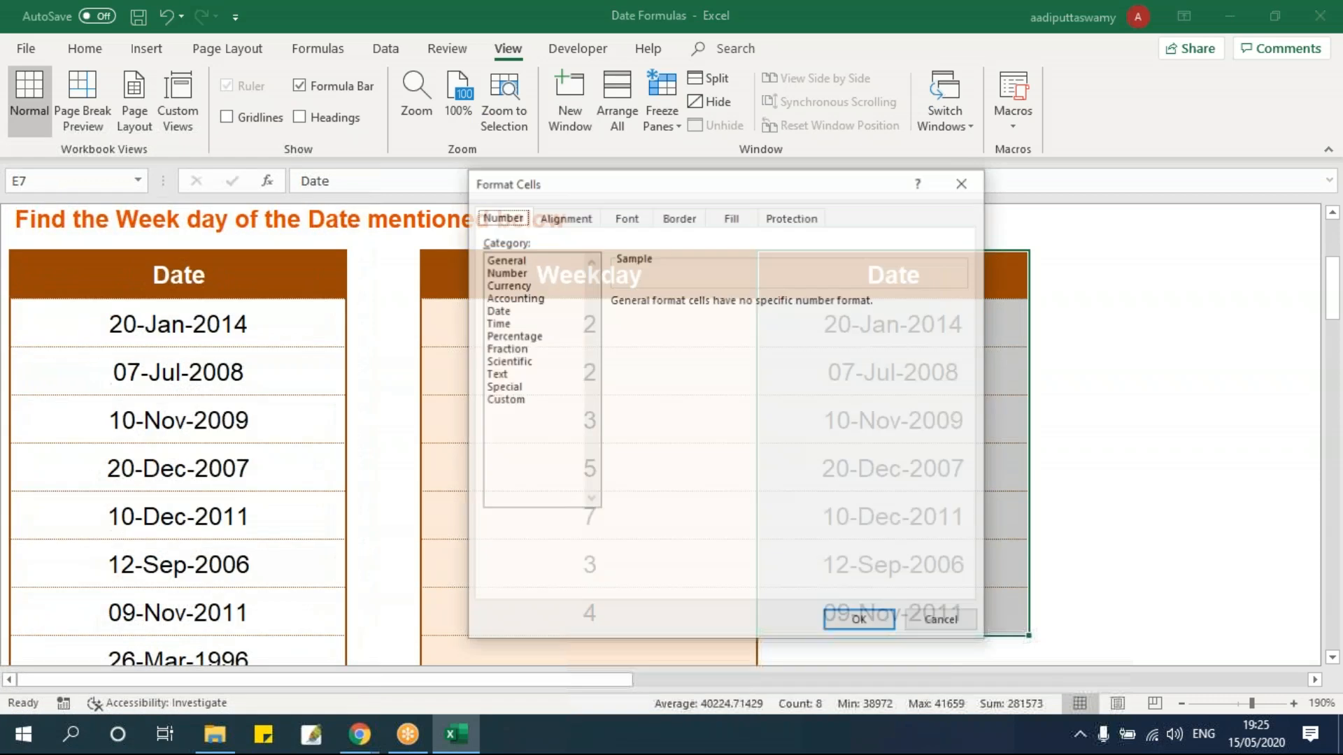
click(523, 402)
double_click(675, 317)
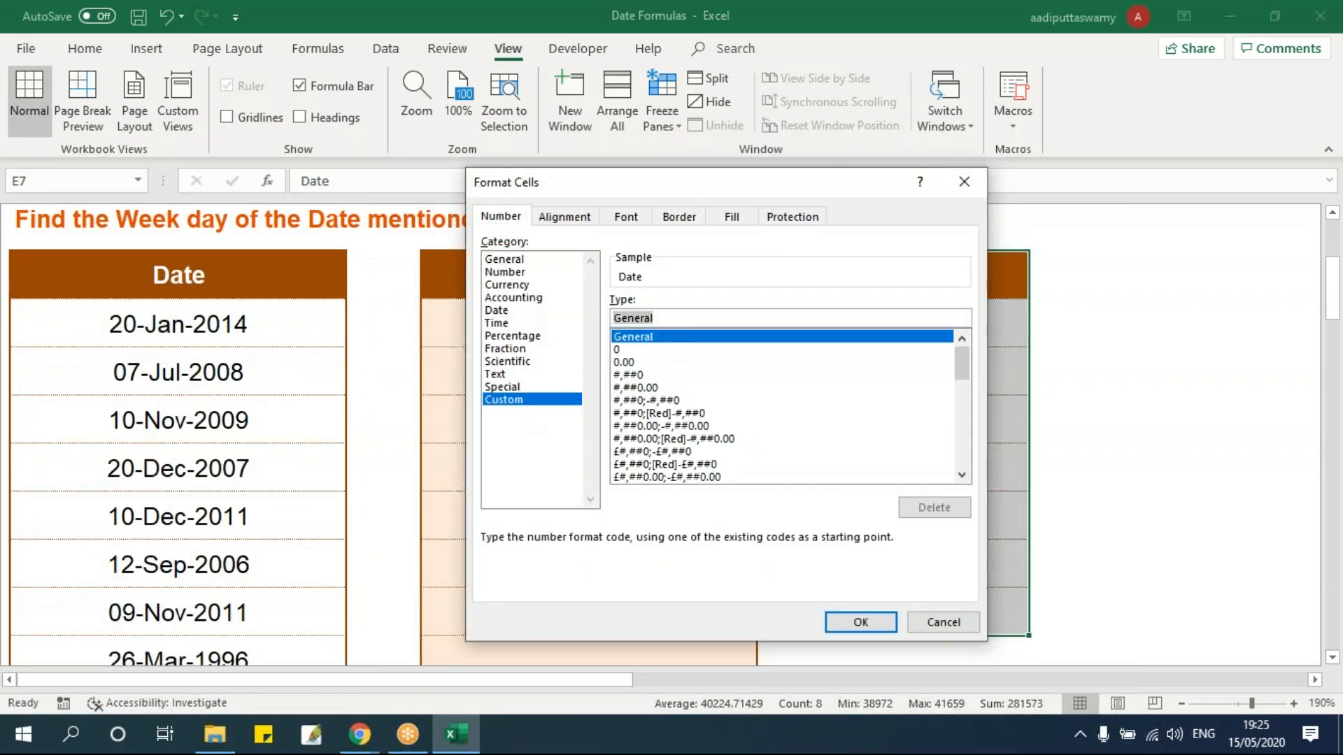
text(dddd)
click(871, 617)
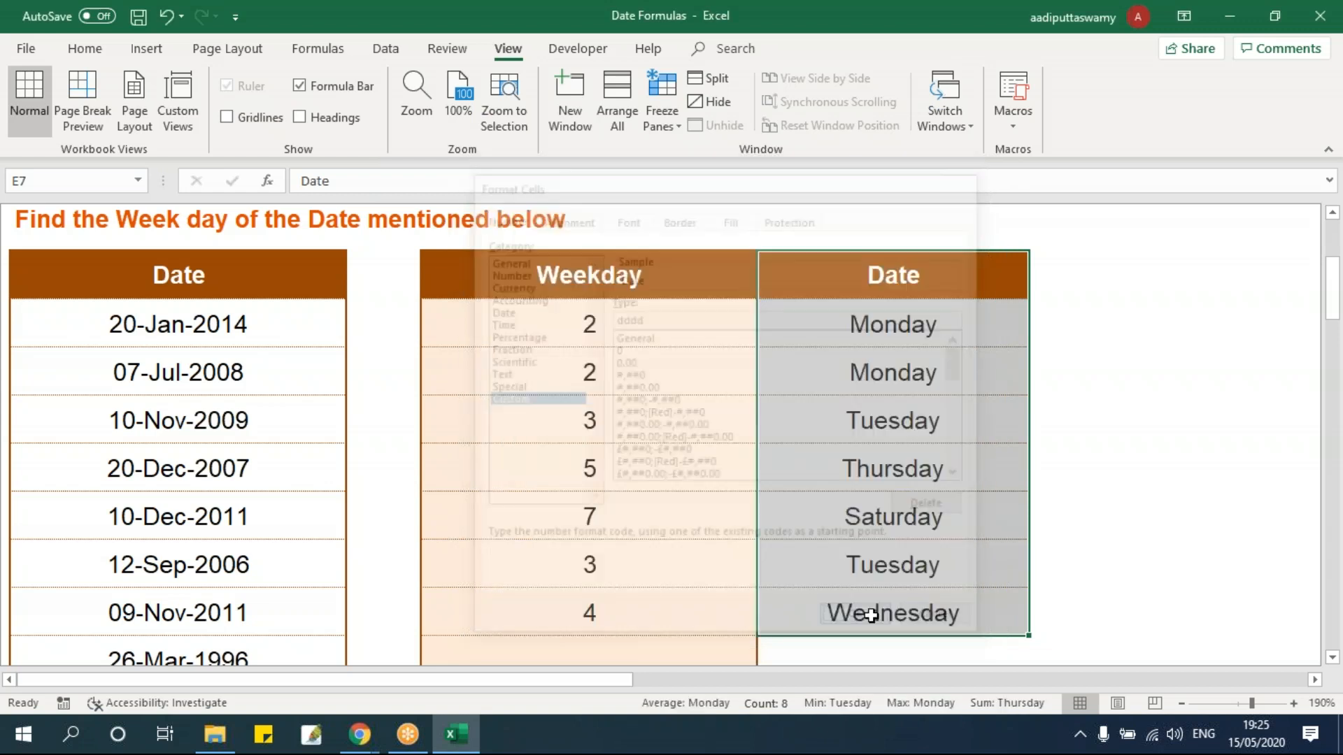
drag(589, 324, 859, 629)
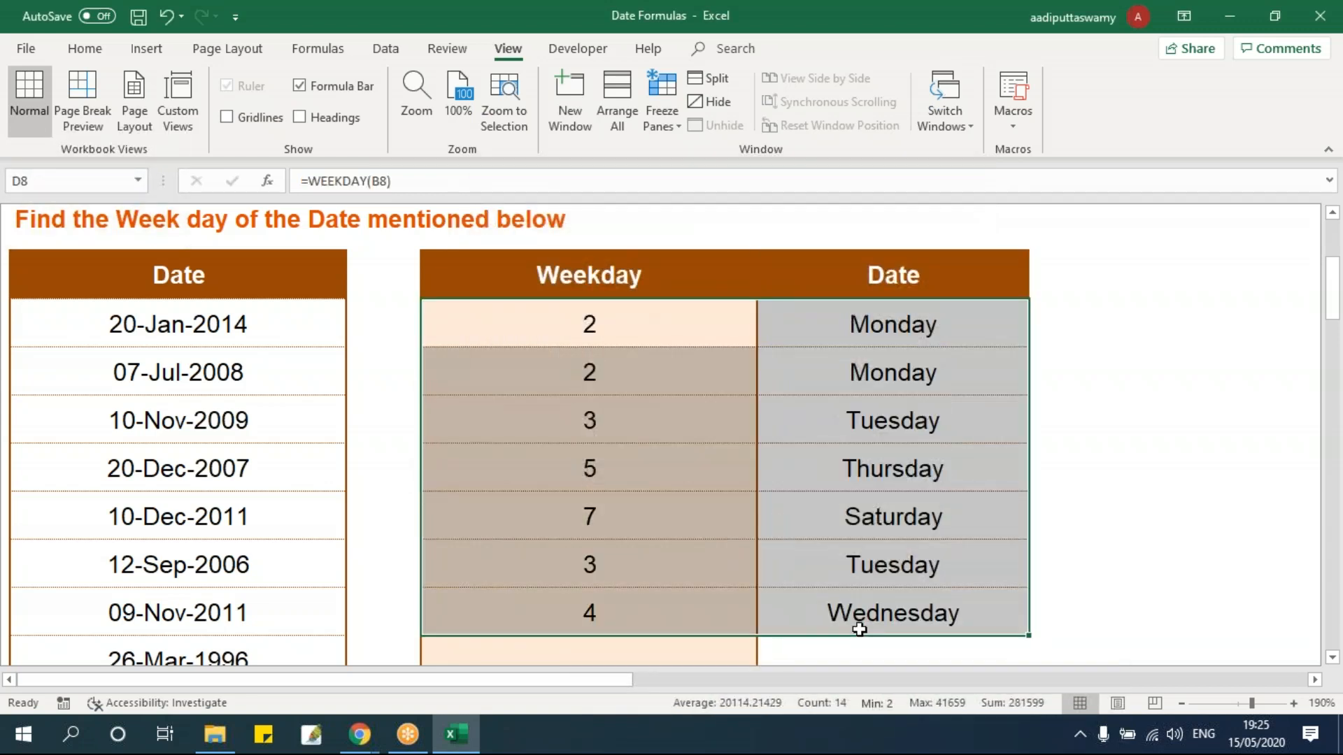
drag(845, 329, 833, 616)
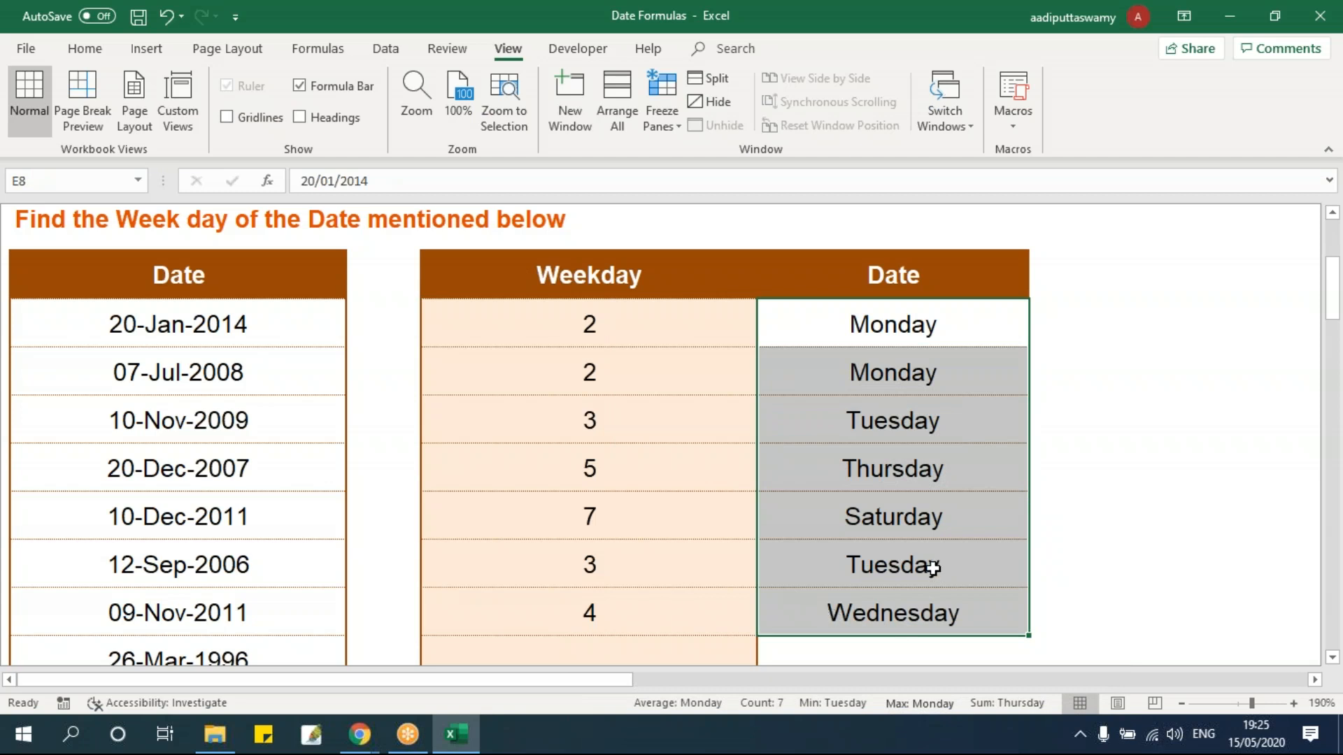
Step: Compare the Weekday numbers in D8:D14 with the day names beside them and open the WEEKNUM sheet
drag(602, 342, 897, 607)
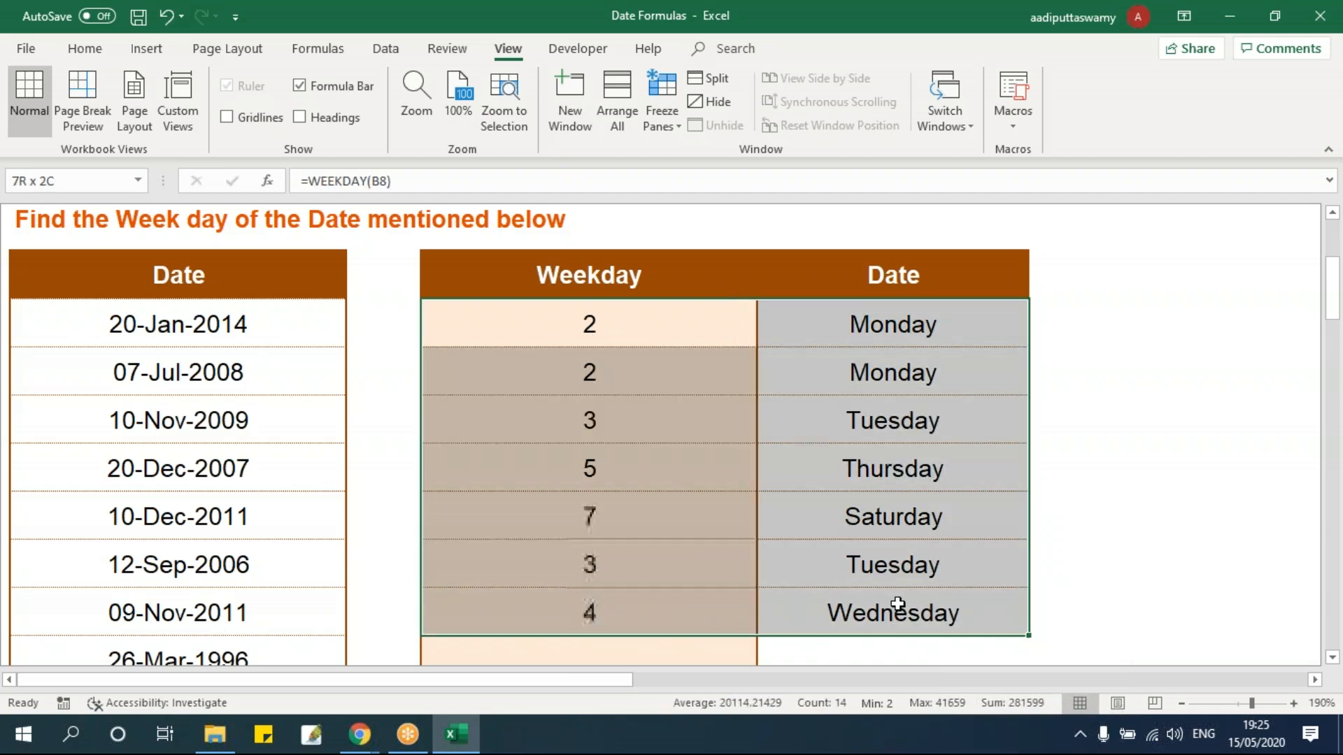
drag(614, 330, 608, 602)
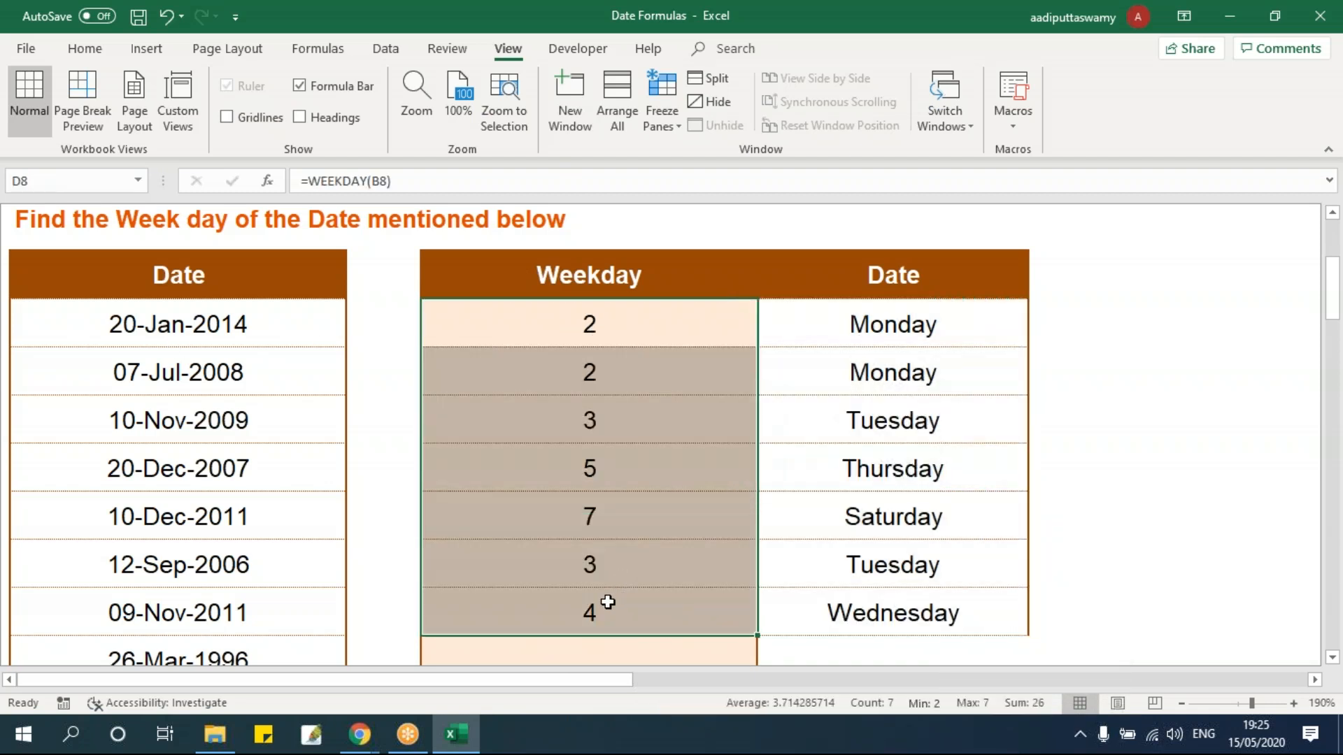
drag(561, 681, 1085, 679)
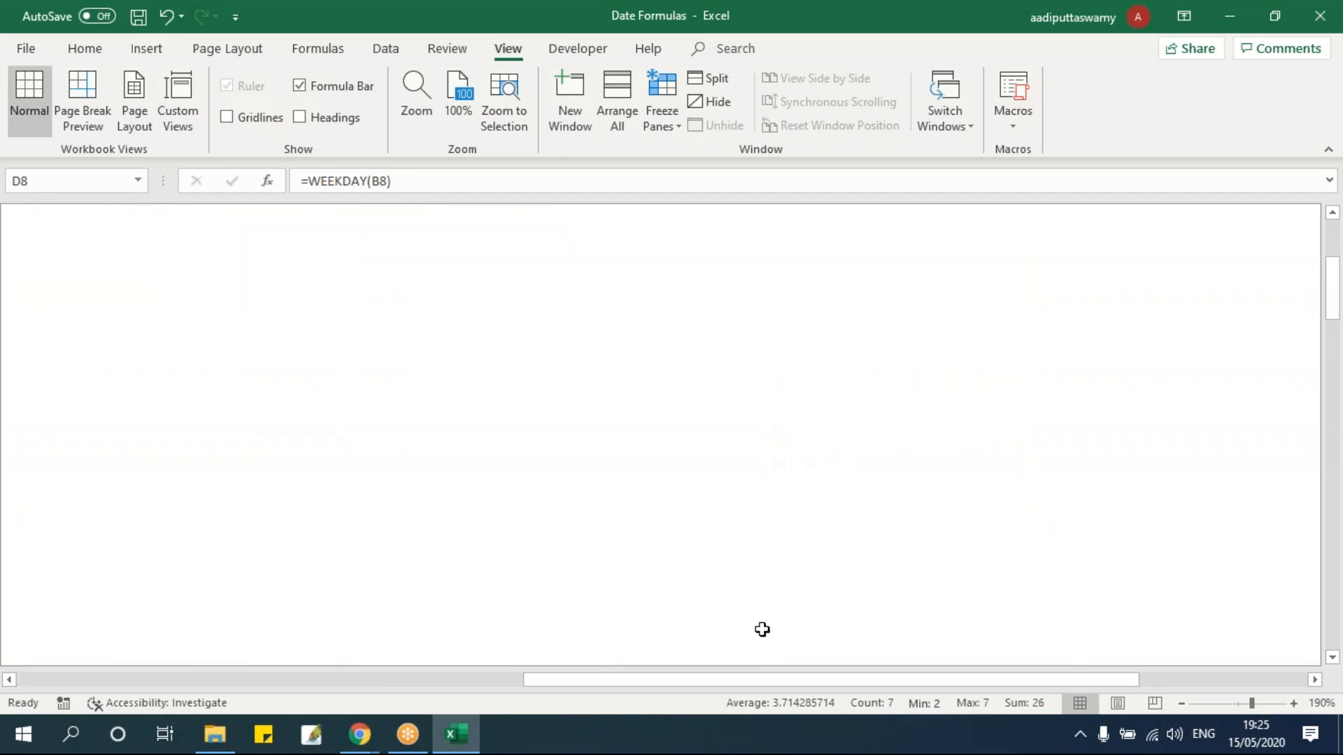
click(1199, 396)
click(353, 427)
key(alt)
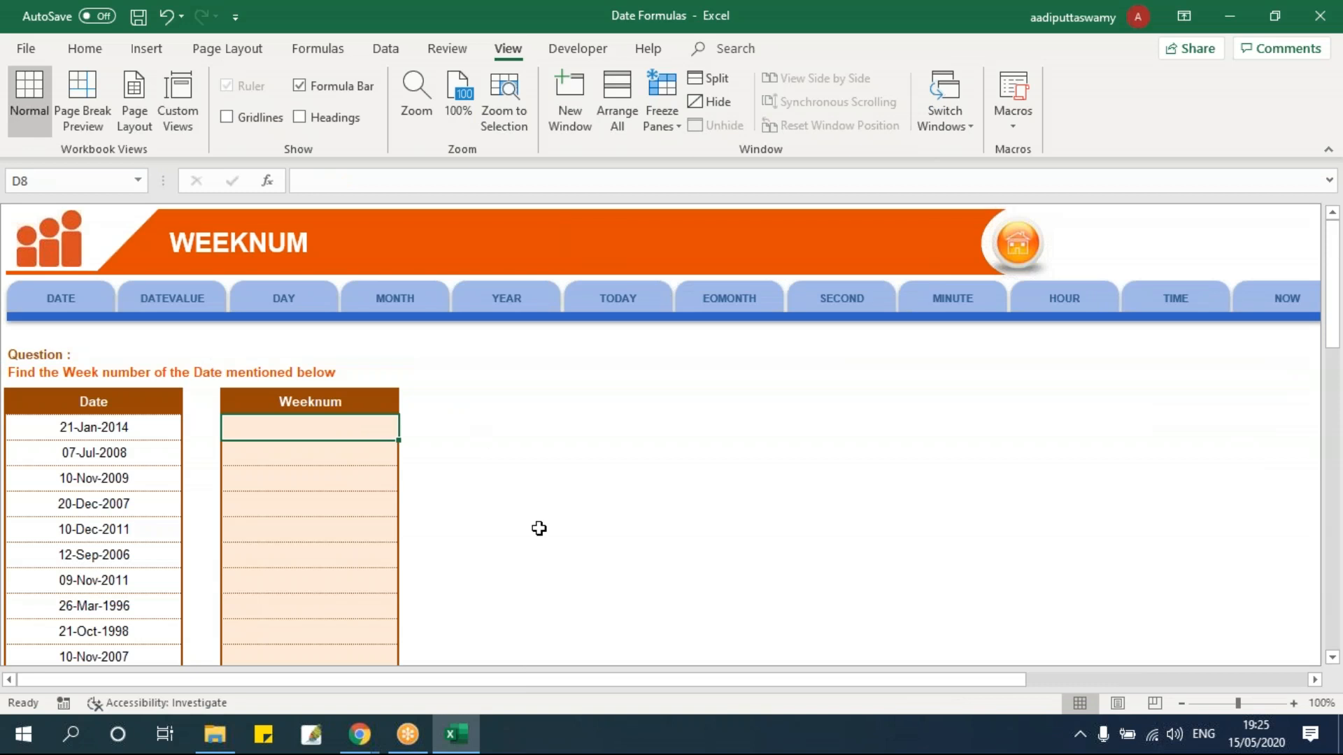
scroll(539, 528, up, 6)
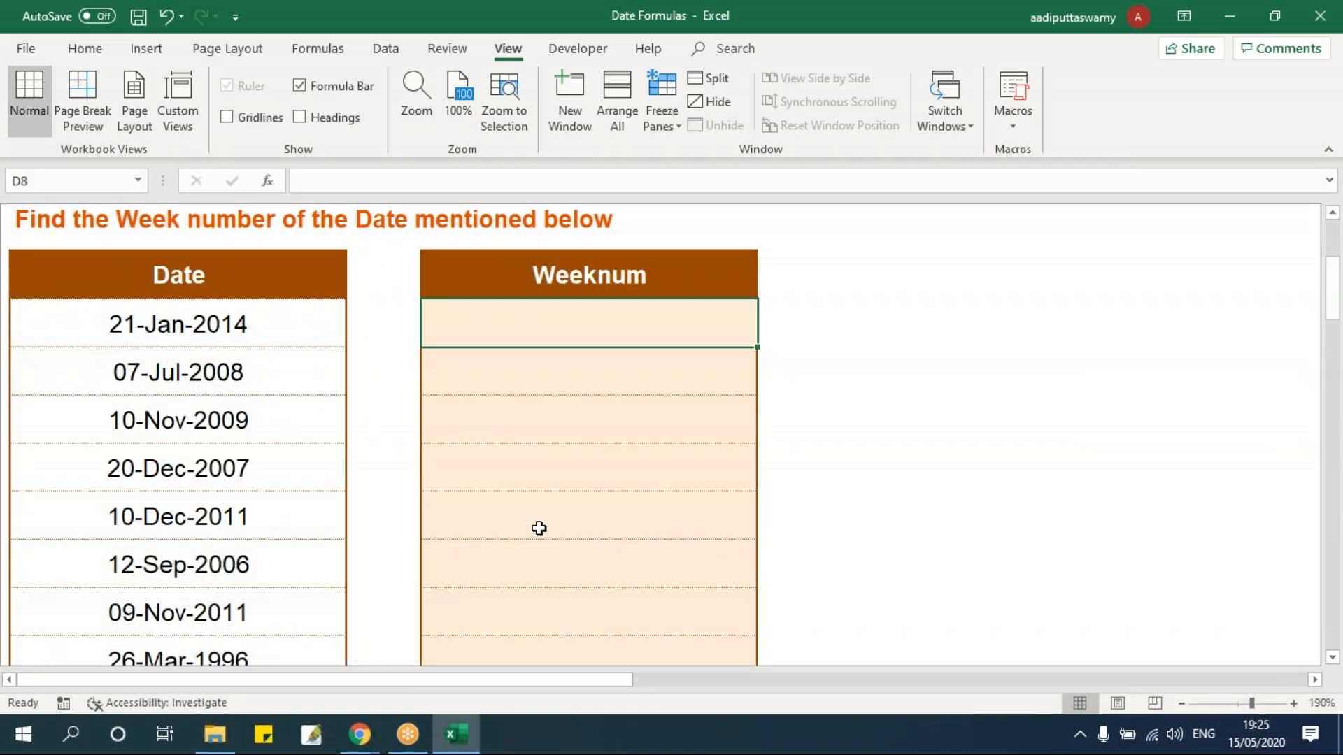
Step: Enter =WEEKNUM(B8) in cell D8 for the first date, 21-Jan-2014
click(181, 328)
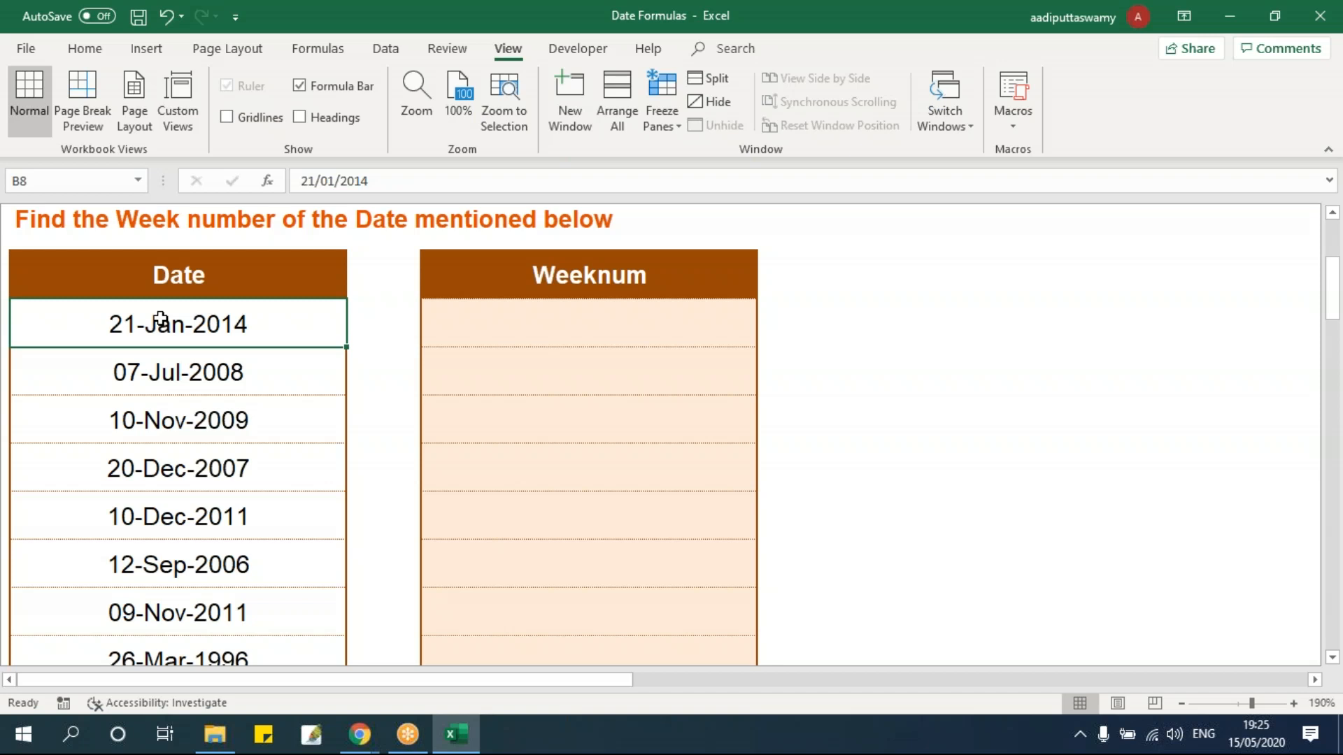
key(Right)
key(Left)
click(590, 333)
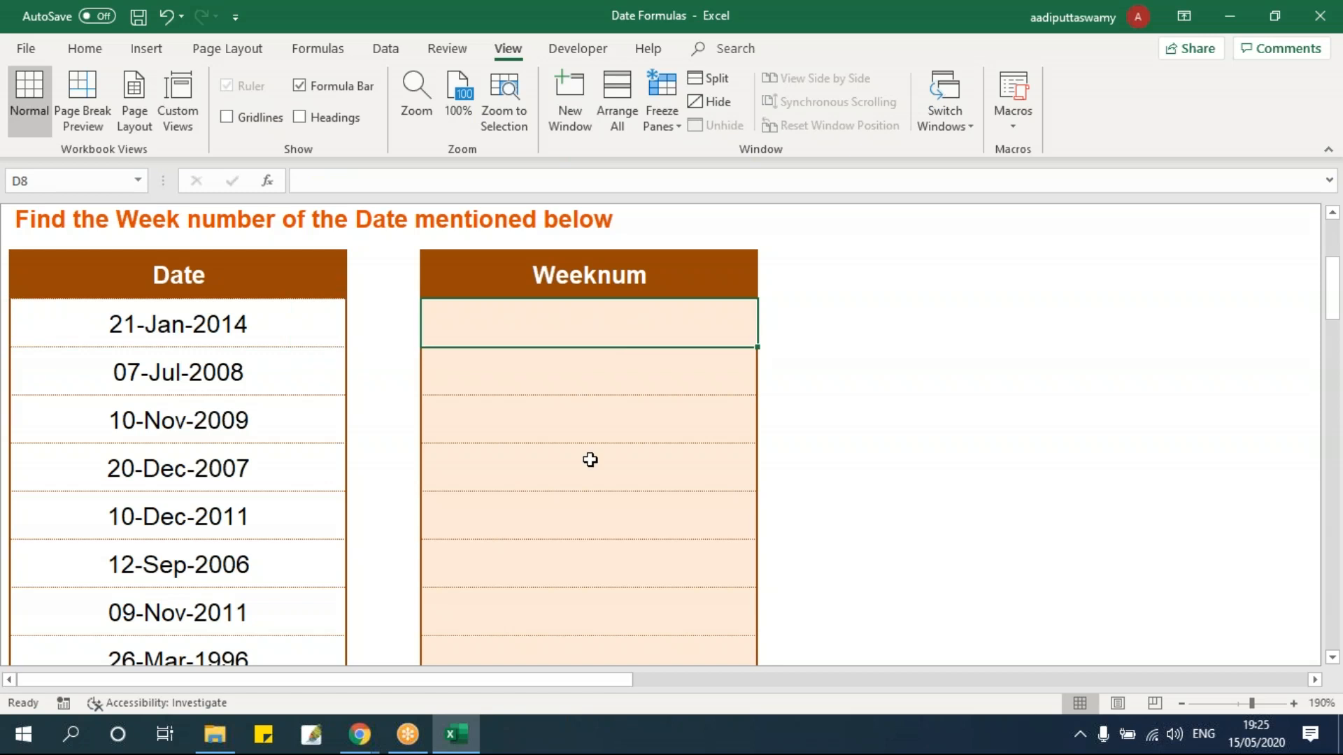
text(=weeknum)
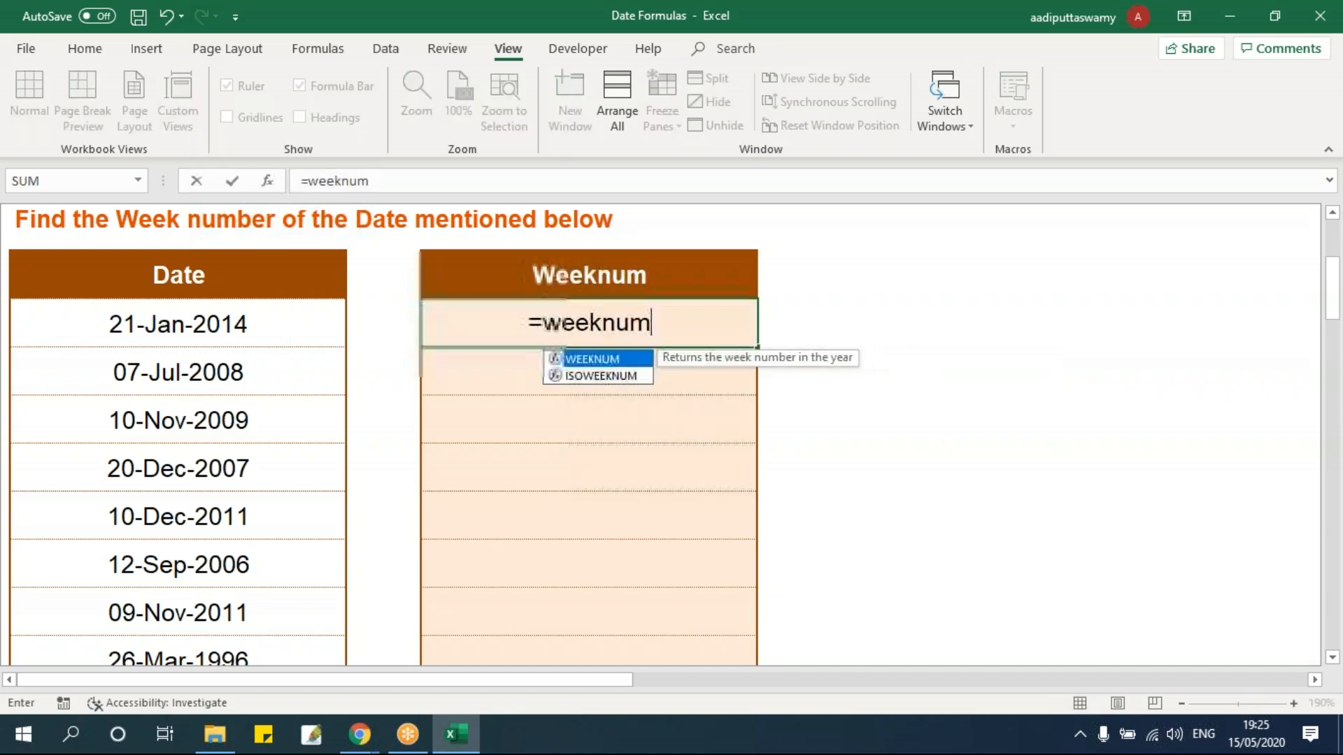
key(Tab)
click(284, 331)
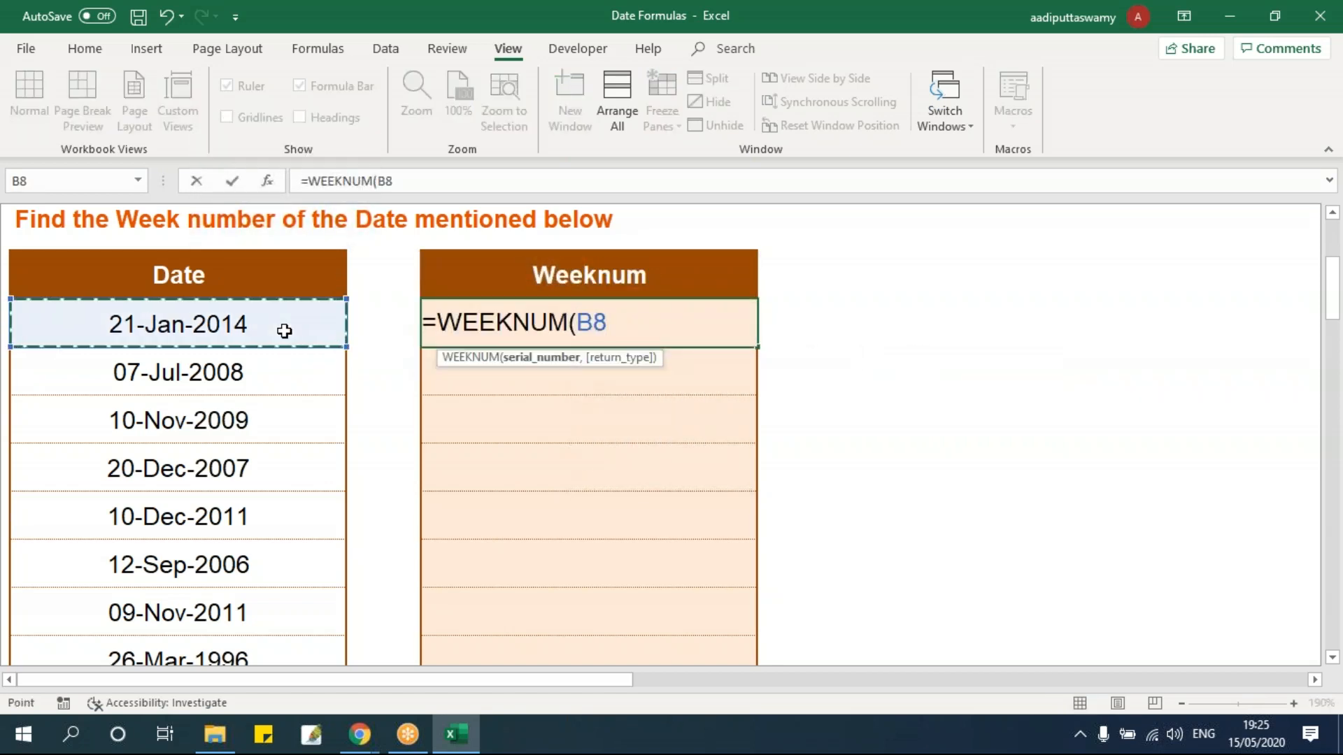
key(Return)
Step: Fill the WEEKNUM formula from D8 down to D14
click(560, 335)
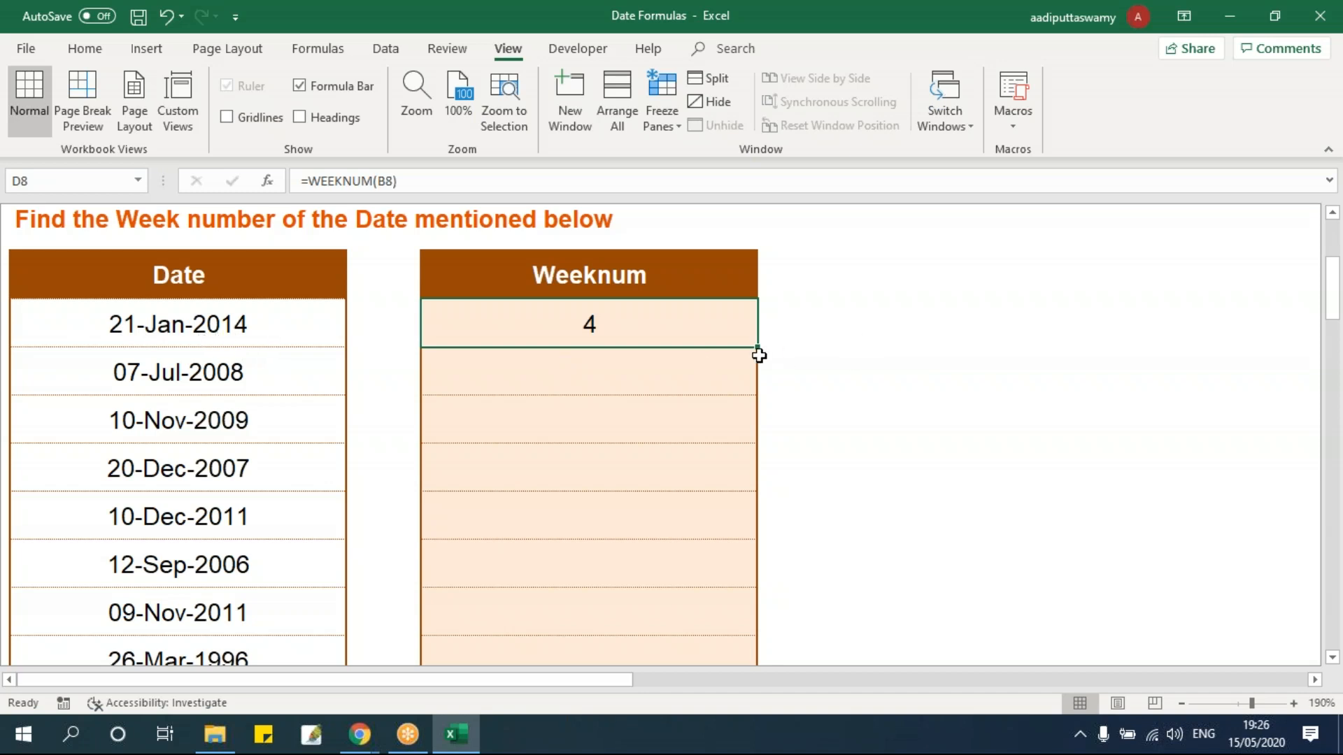
drag(758, 348, 763, 635)
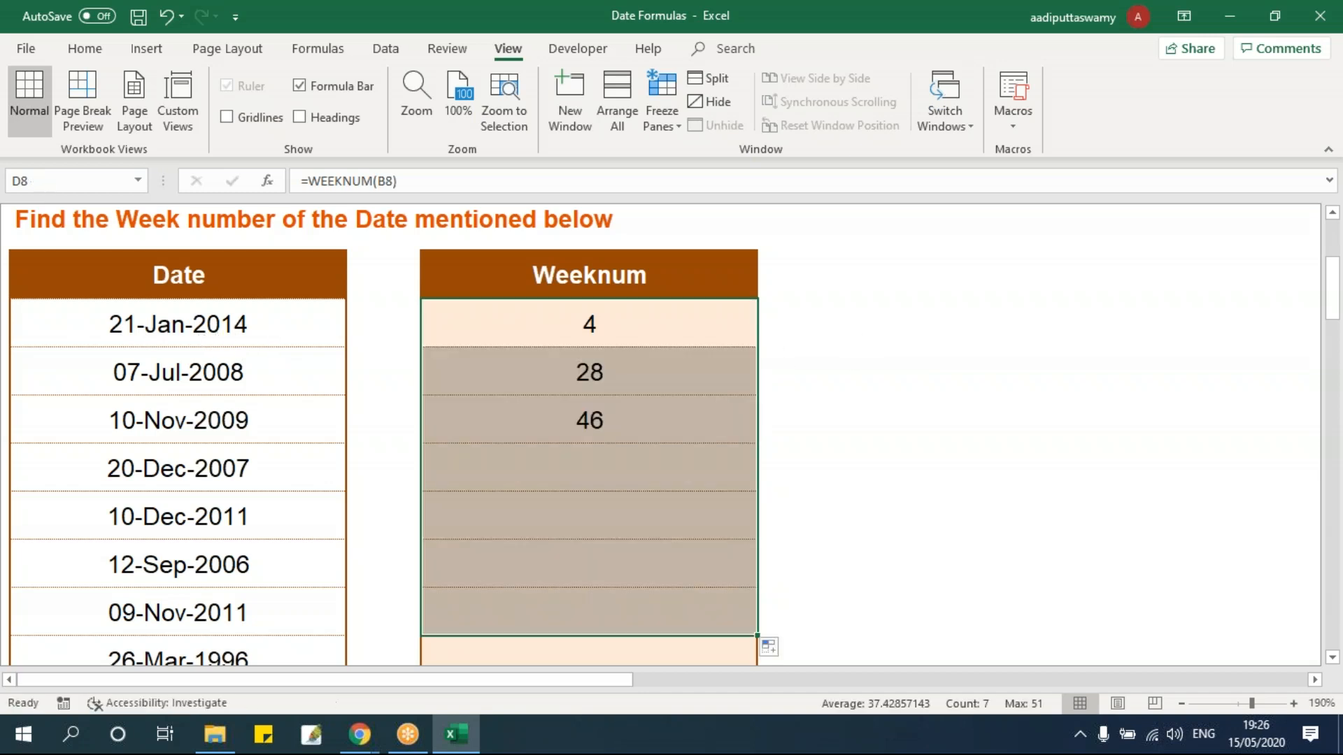
drag(590, 323, 596, 599)
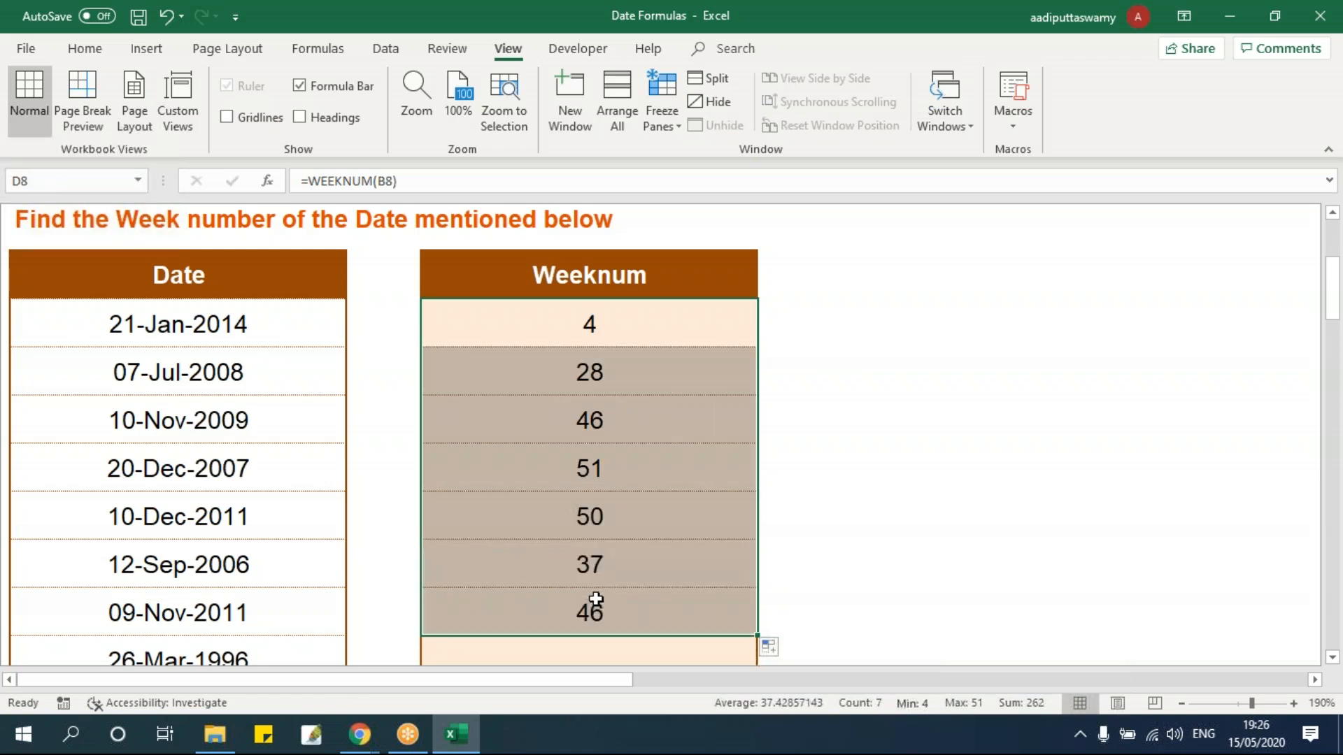
Step: Enter the labels Networkdays in F7 and Workdays in F8, in the blank area beside the Weeknum table
click(1314, 680)
click(1315, 682)
click(1315, 682)
click(488, 320)
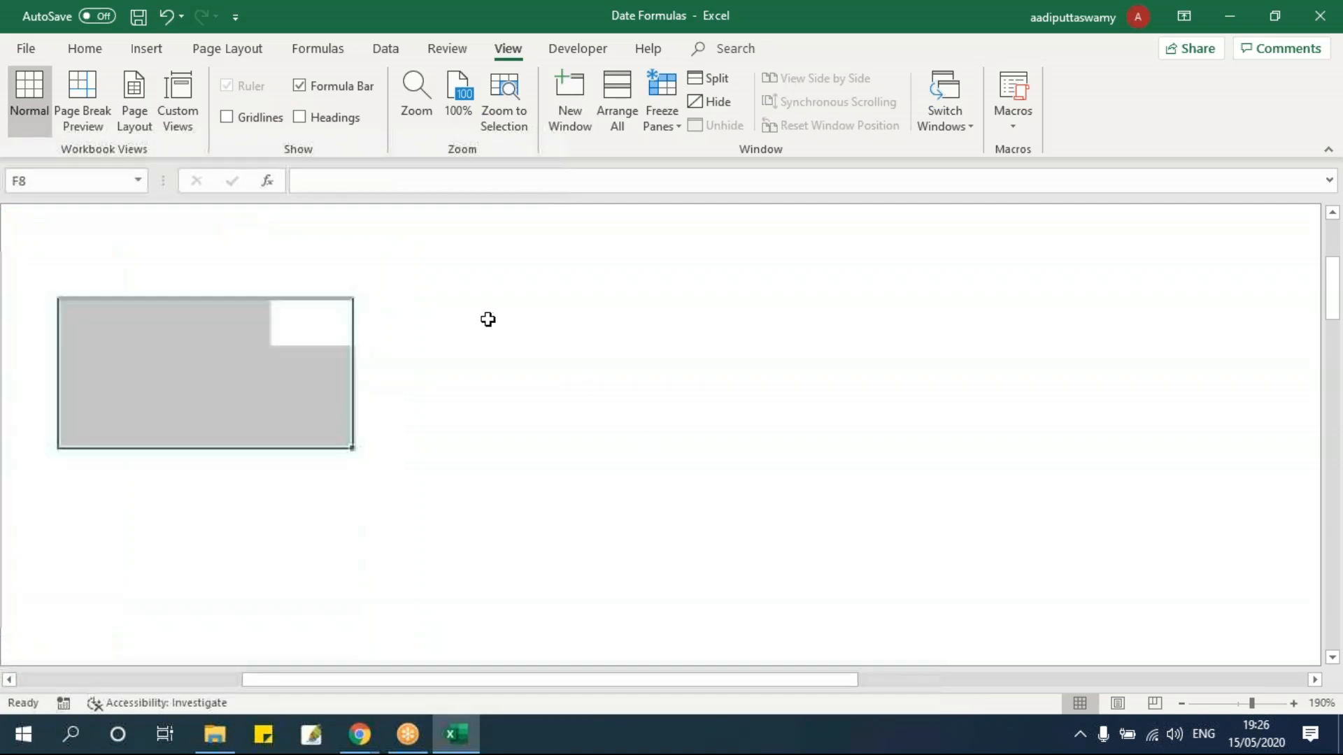
click(453, 288)
text(e)
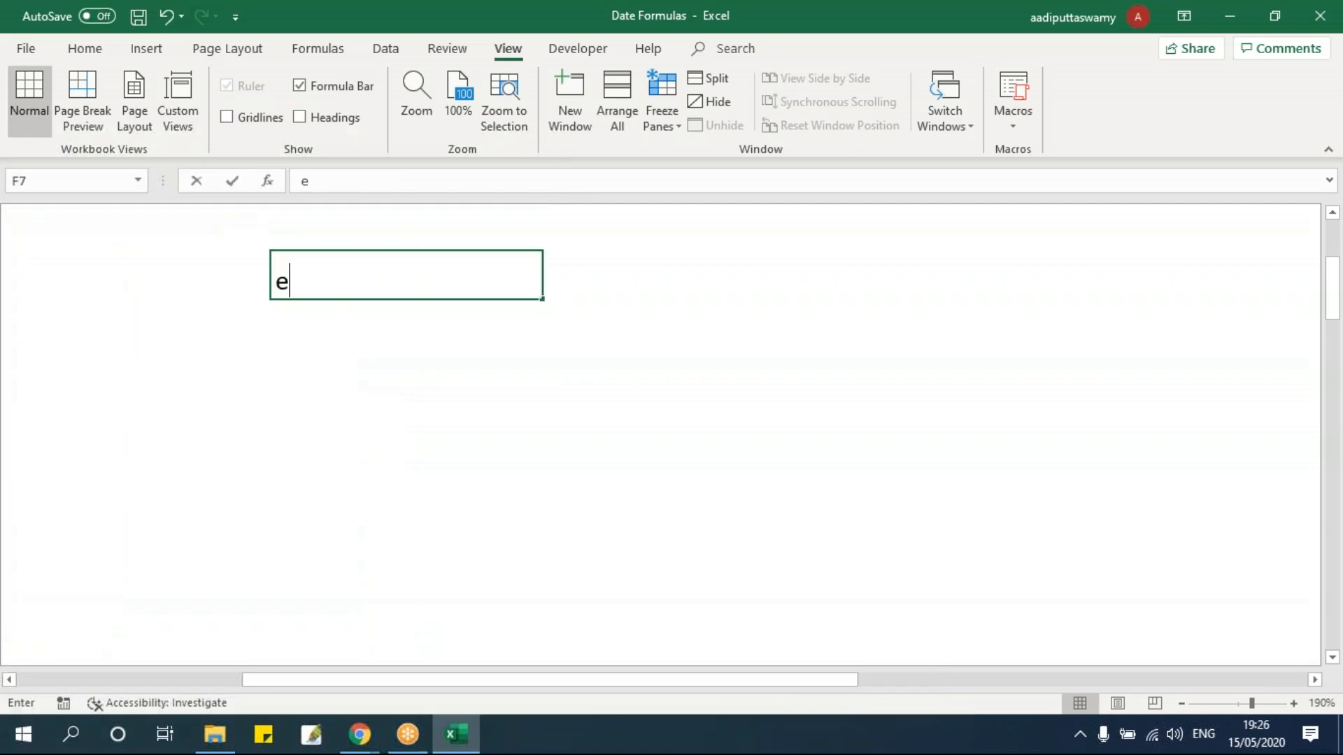
key(BackSpace)
text(Networkdays)
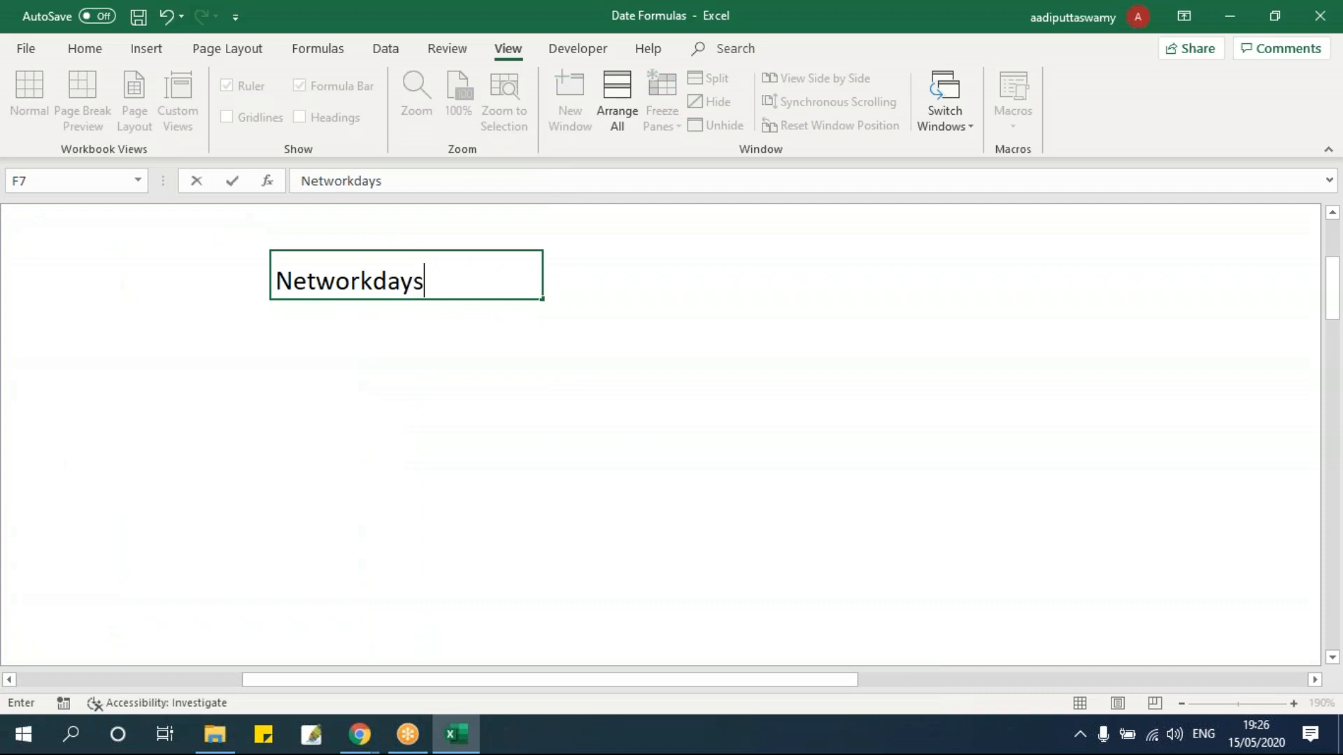
key(Return)
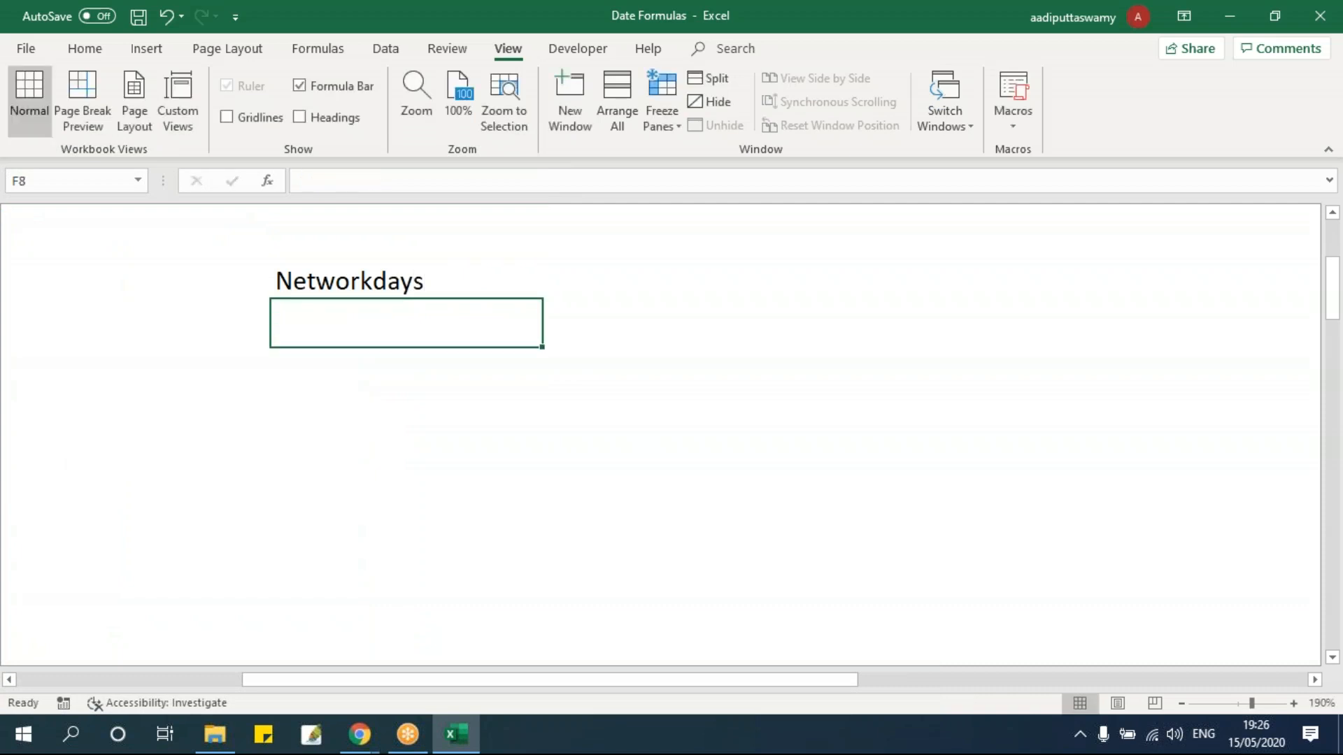
text(Workdays)
key(Return)
Step: Enter the start date 1-jan-2020 in G7, next to the Networkdays label
key(Up)
key(Up)
key(shift+Down)
key(Down)
key(Up)
key(Right)
key(Right)
key(Right)
key(Right)
key(Right)
key(Right)
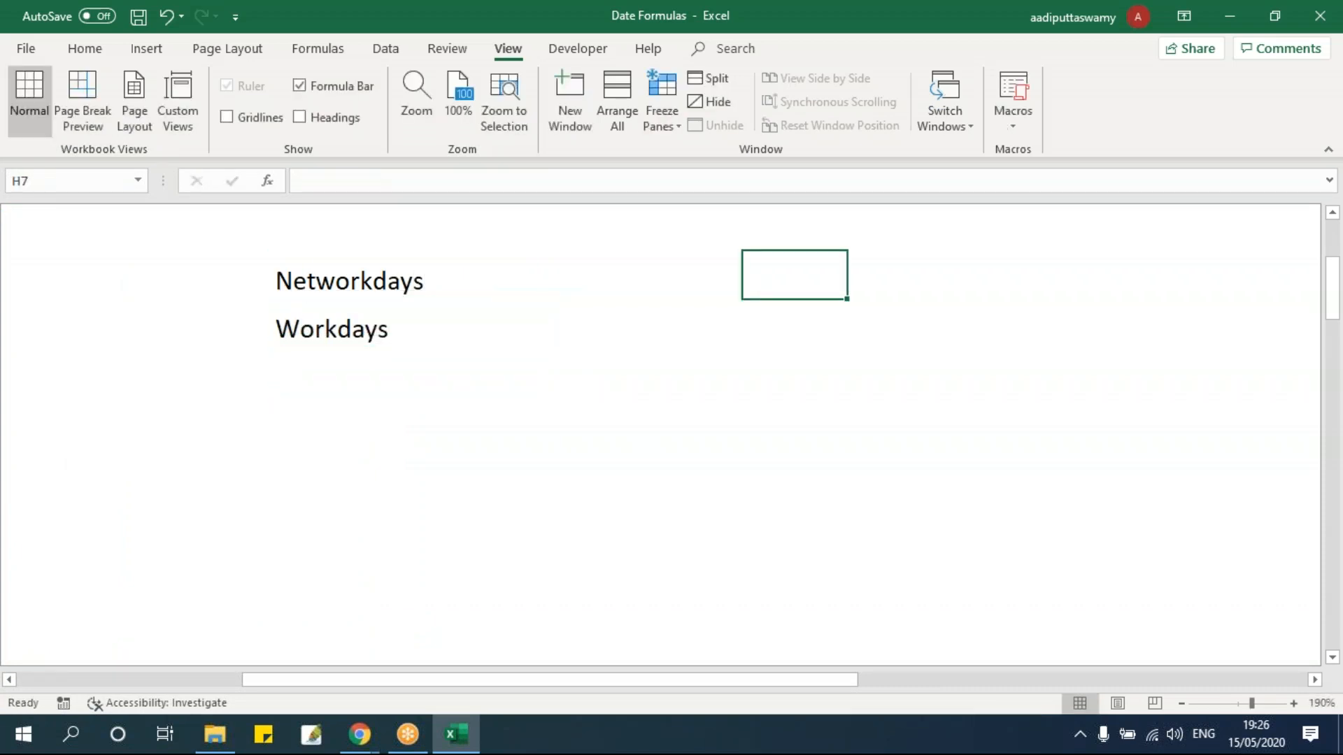
key(Left)
key(Left)
key(Left)
key(Left)
key(Left)
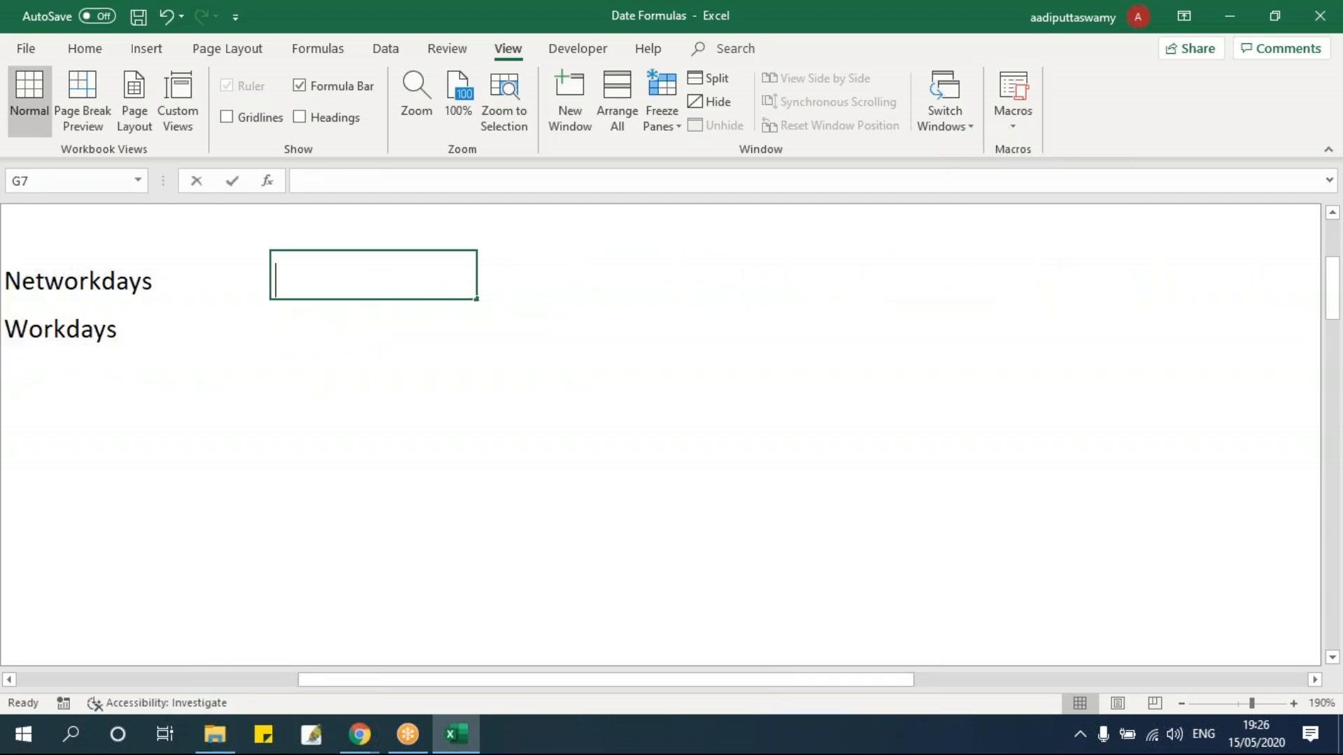
text(1-jan-2020)
key(Return)
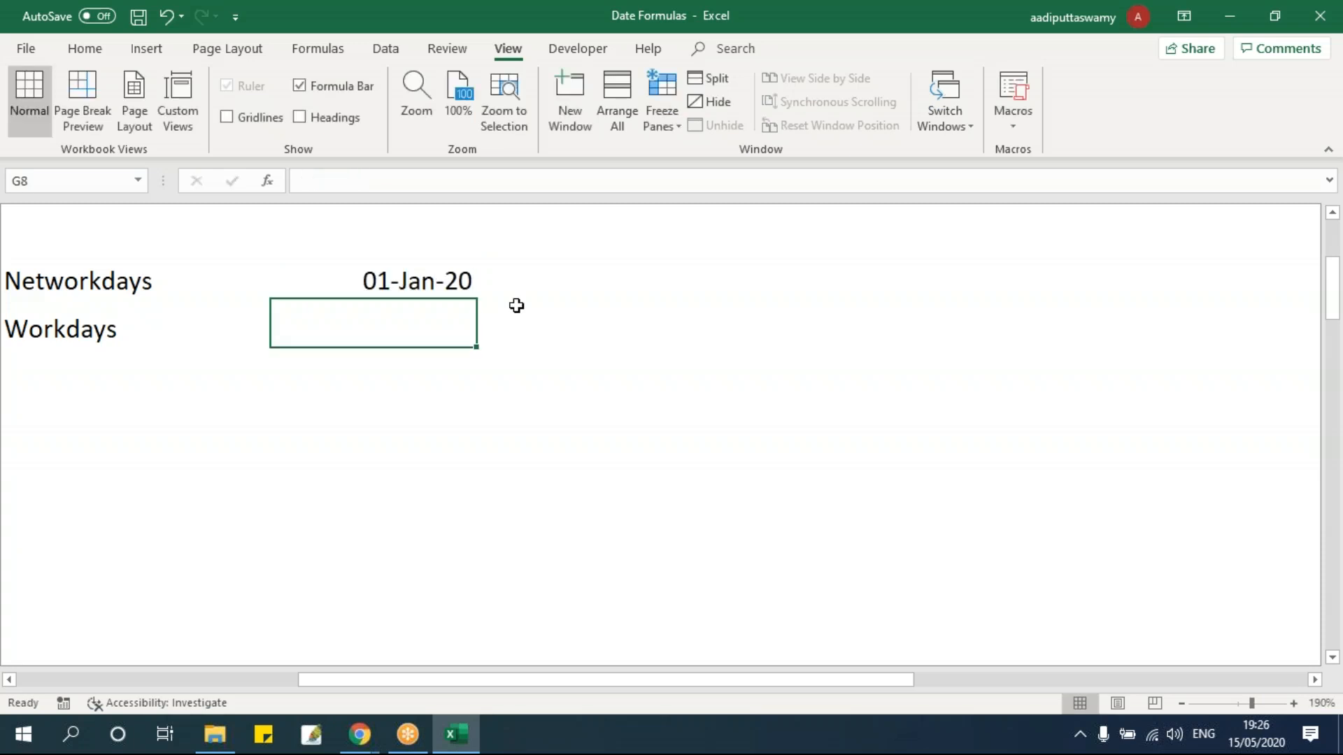
Step: Enter =TODAY() in G8 and paste only the date format of G7 onto it
text(=tod)
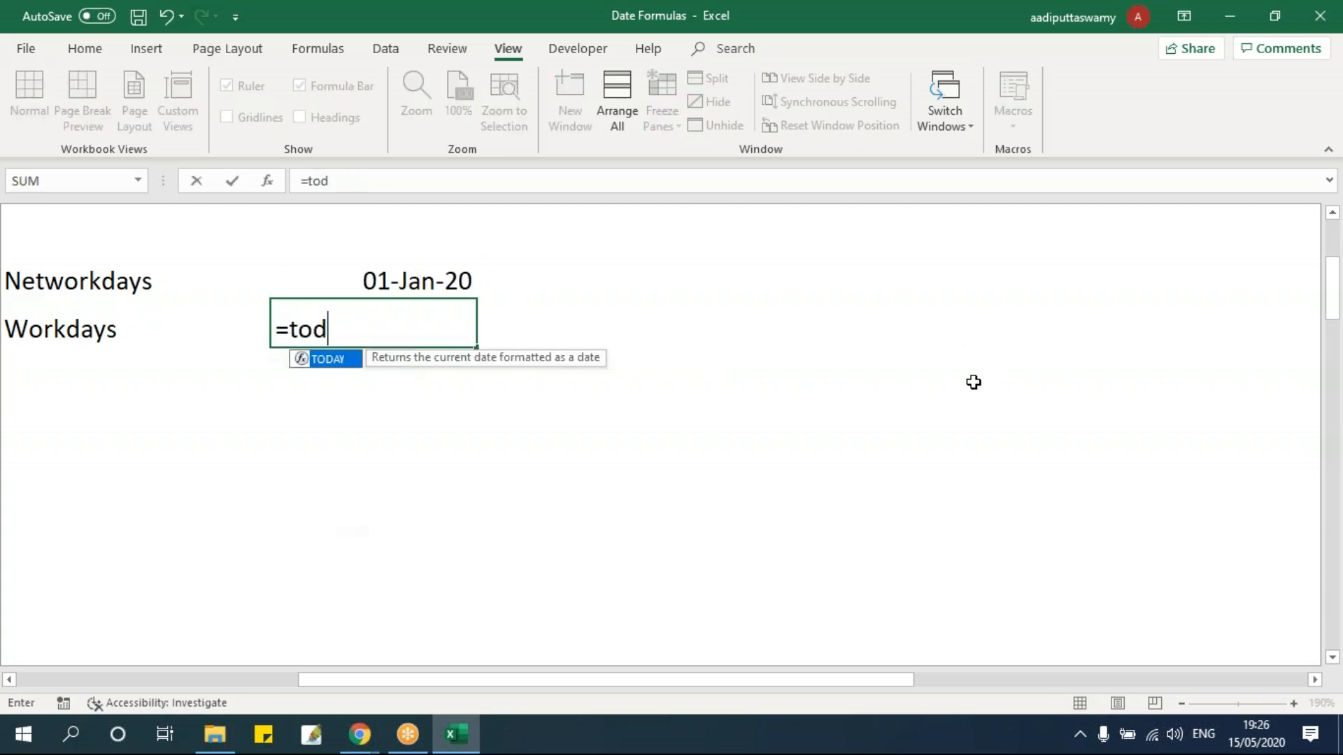
text(ay ())
key(Return)
key(Up)
key(Up)
key(ctrl+c)
key(Down)
key(ctrl+alt+v)
key(t)
key(Return)
key(Escape)
key(Up)
key(shift+Down)
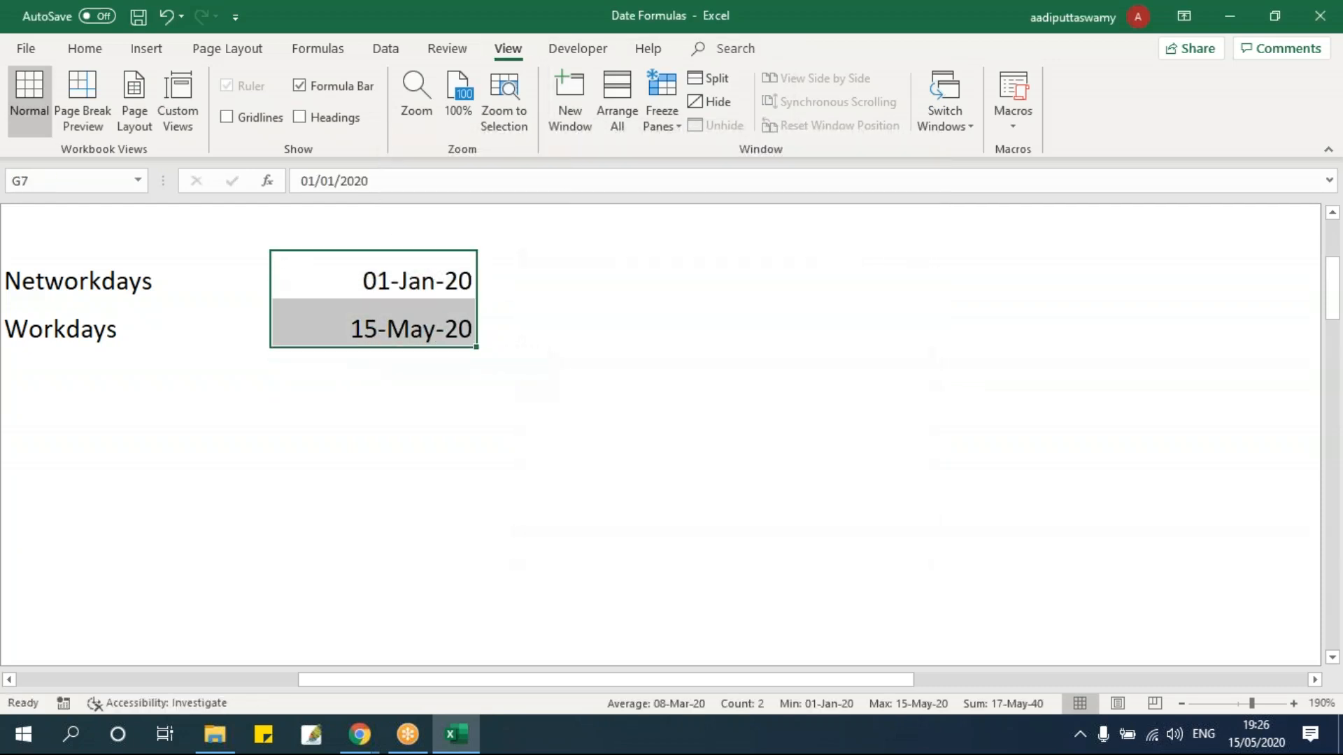
key(Down)
key(Up)
key(Down)
key(Up)
key(Down)
key(Up)
Step: Enter =NETWORKDAYS(G7,G8) in I7 to count the working days between the two dates
key(Right)
key(Right)
text(n)
key(BackSpace)
text(=networ)
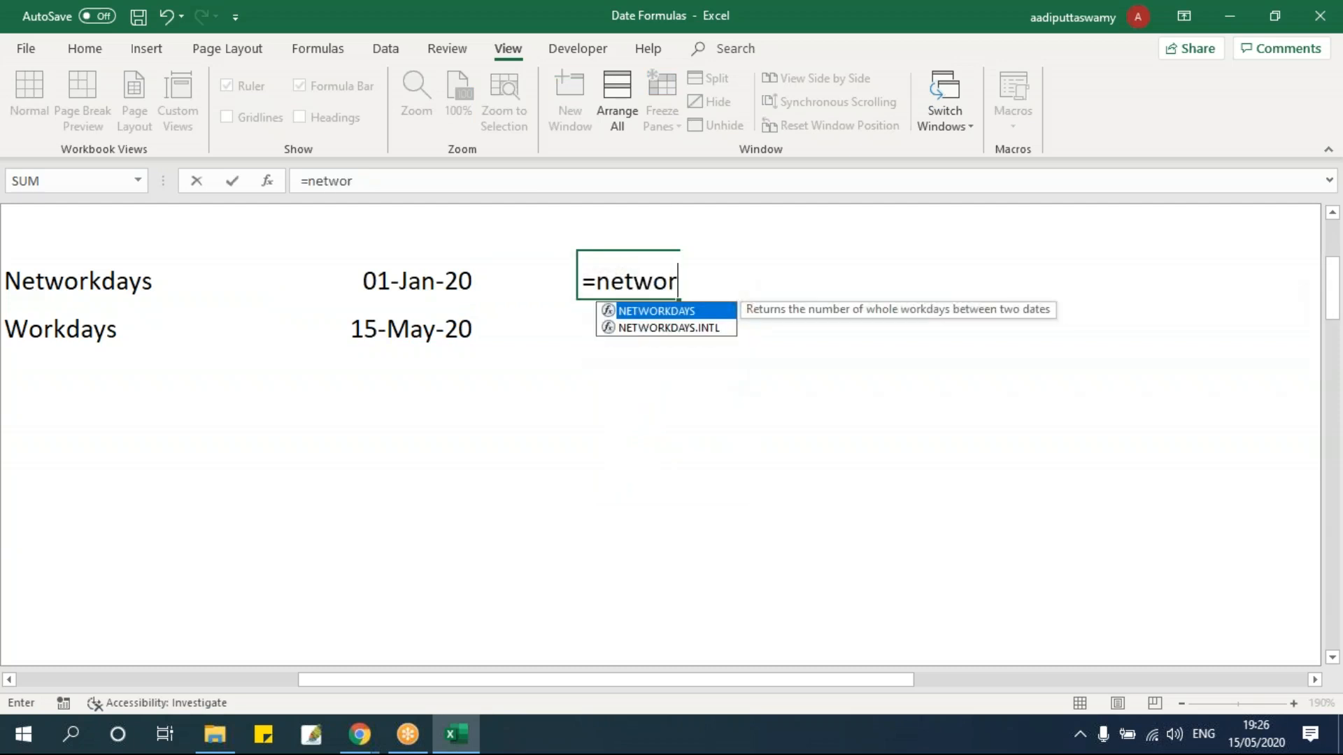
key(Tab)
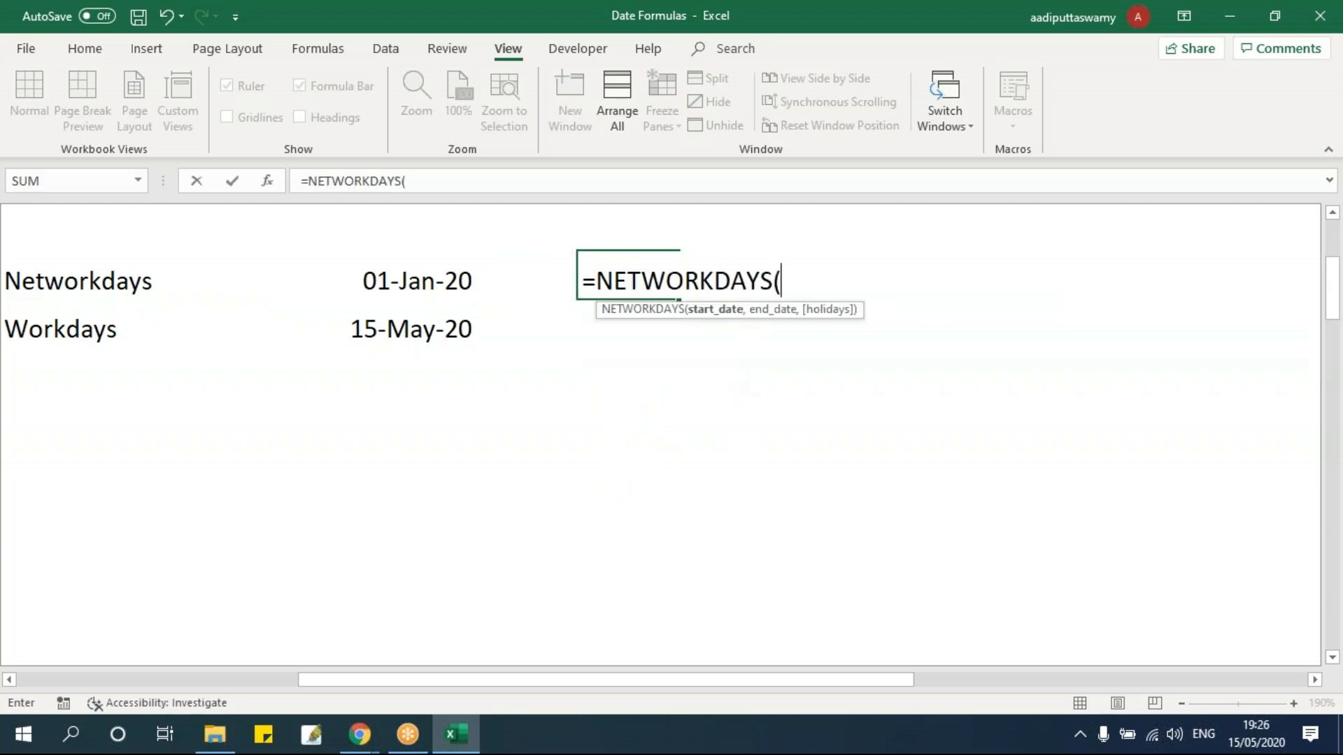
click(439, 281)
text(,)
click(445, 335)
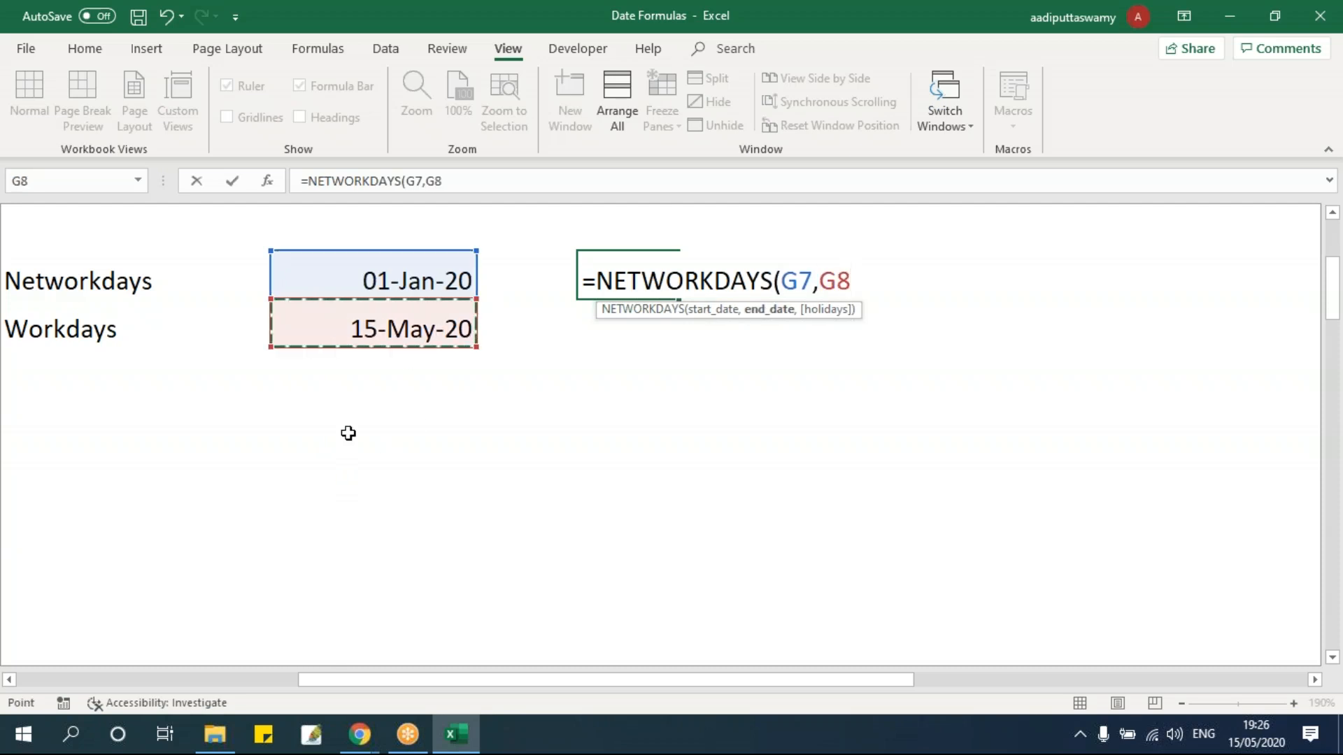
key(Return)
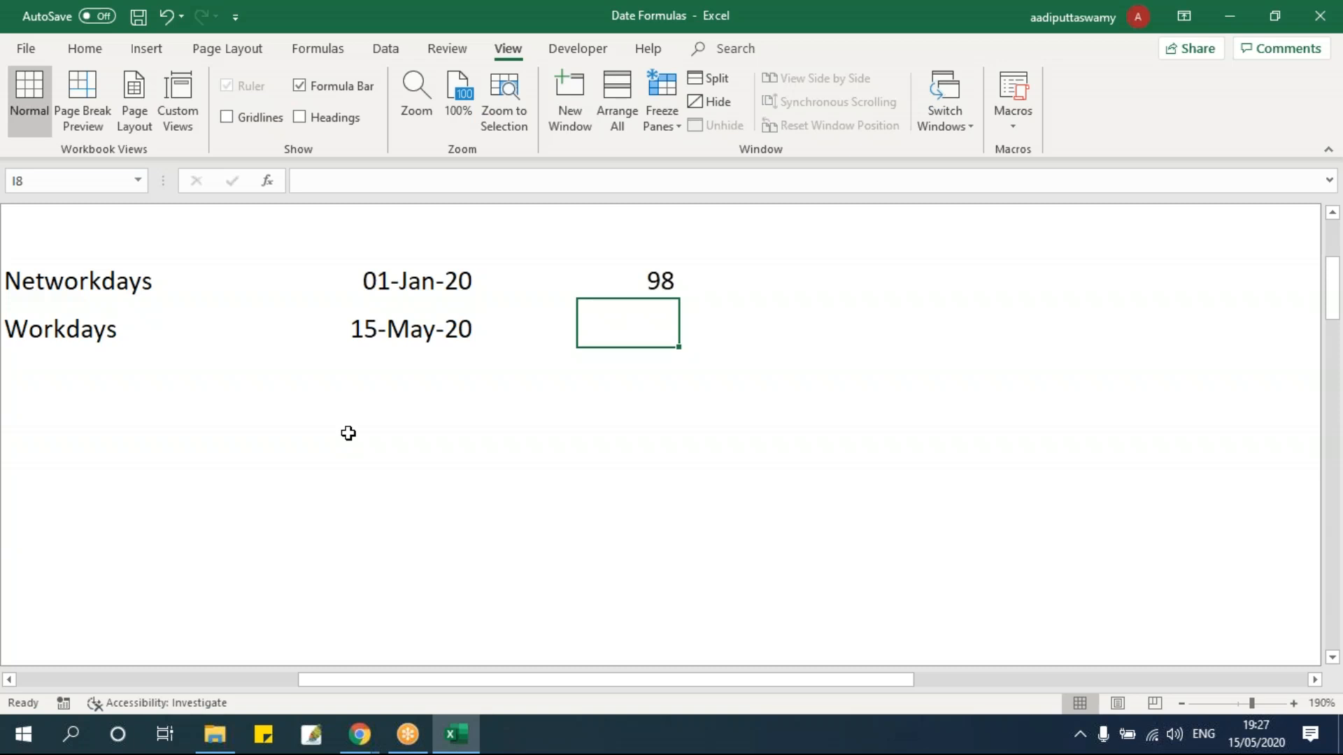
Step: Start a holiday list below the dates with 15-jan-2020 in G10 and 26-jan-2020 in G11
click(400, 410)
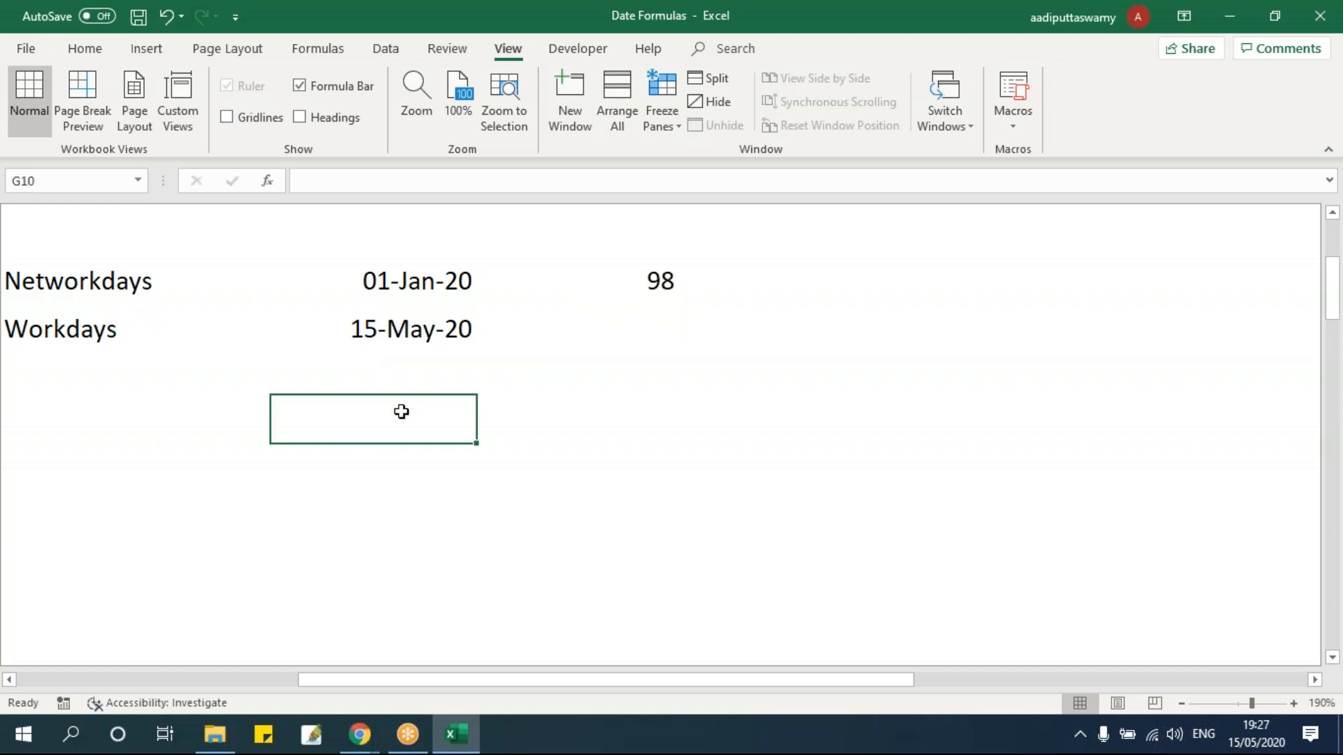
text(1)
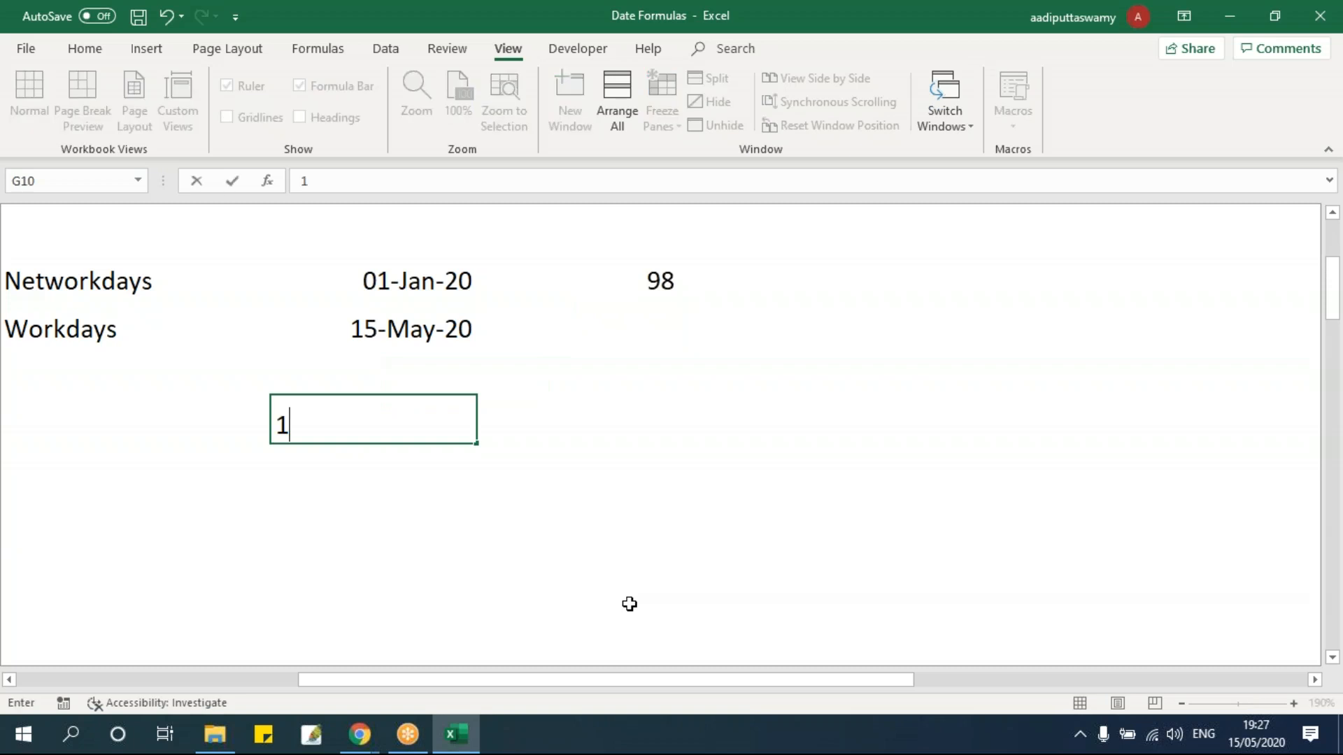
text(5-jan-2020)
key(Return)
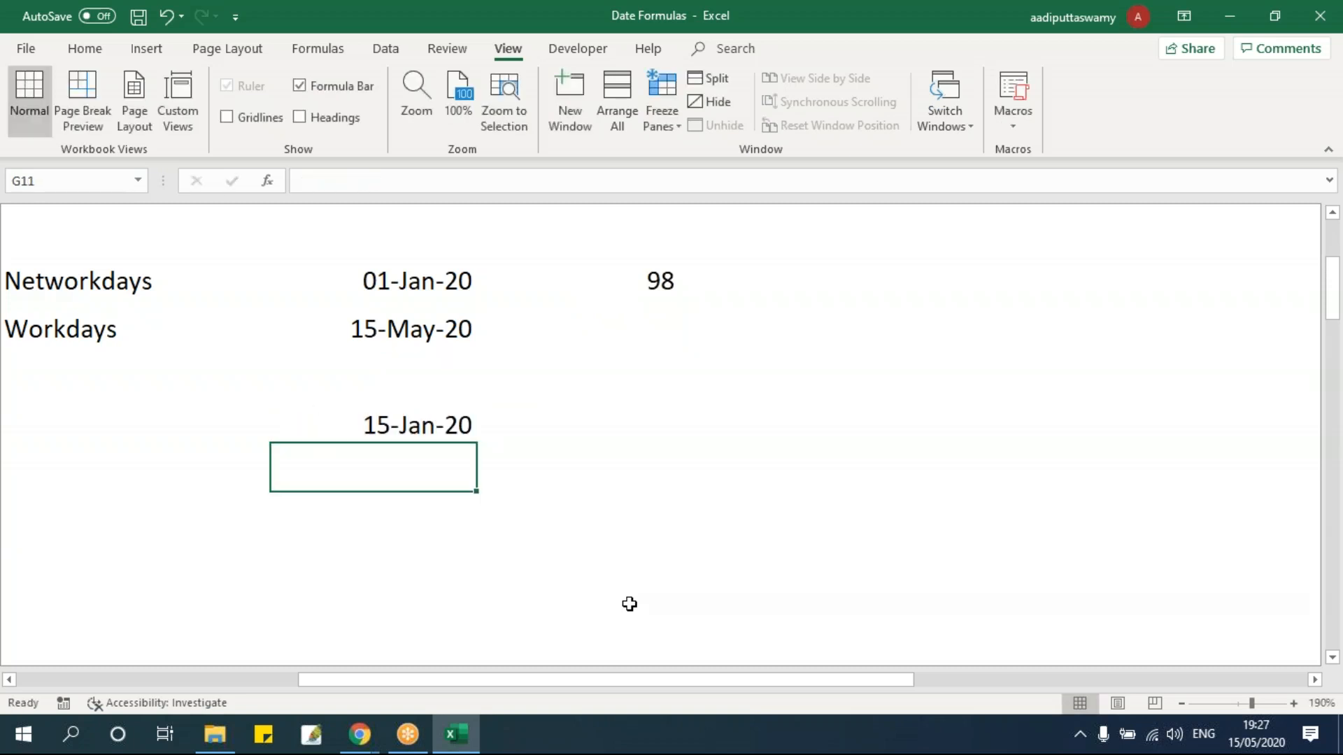
text(26-jan-2-)
key(BackSpace)
text(020)
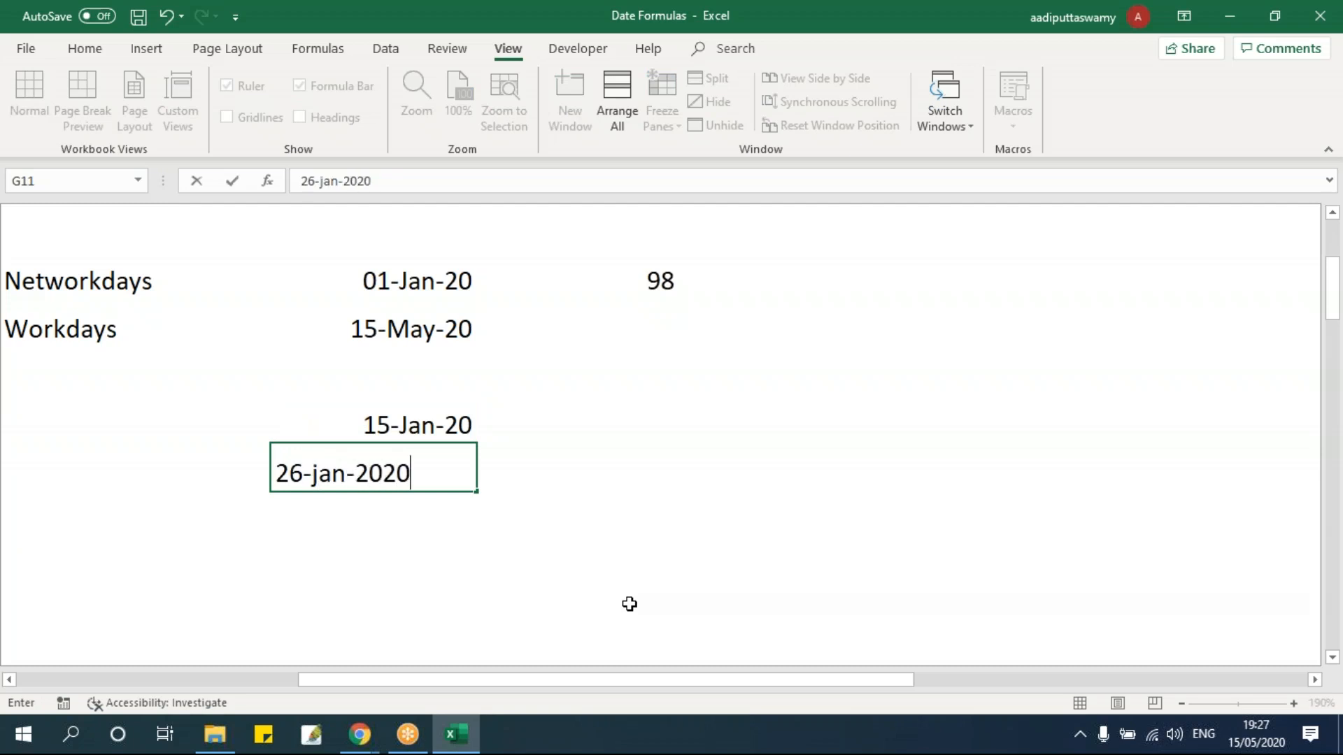
key(Return)
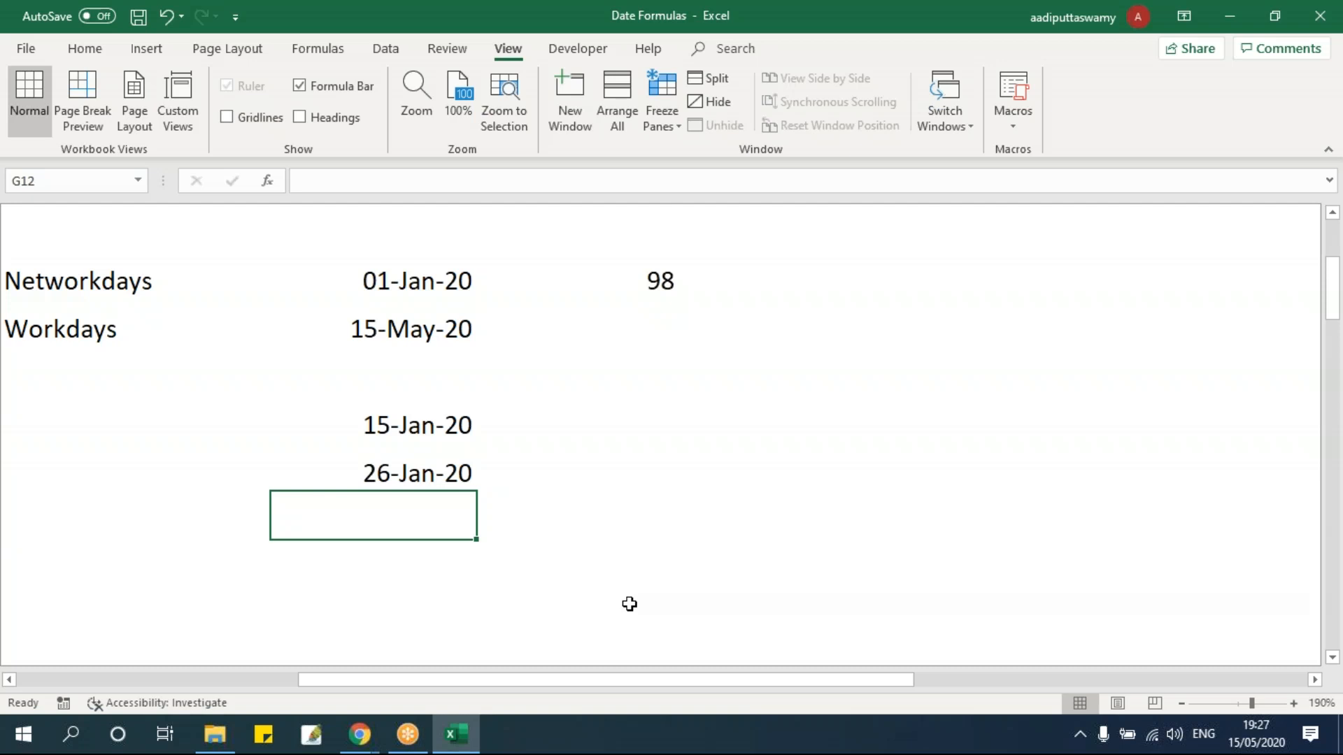
Step: Add 24-april-2020 in G12 as the third holiday and select the holiday list G10:G12
text(24-apr)
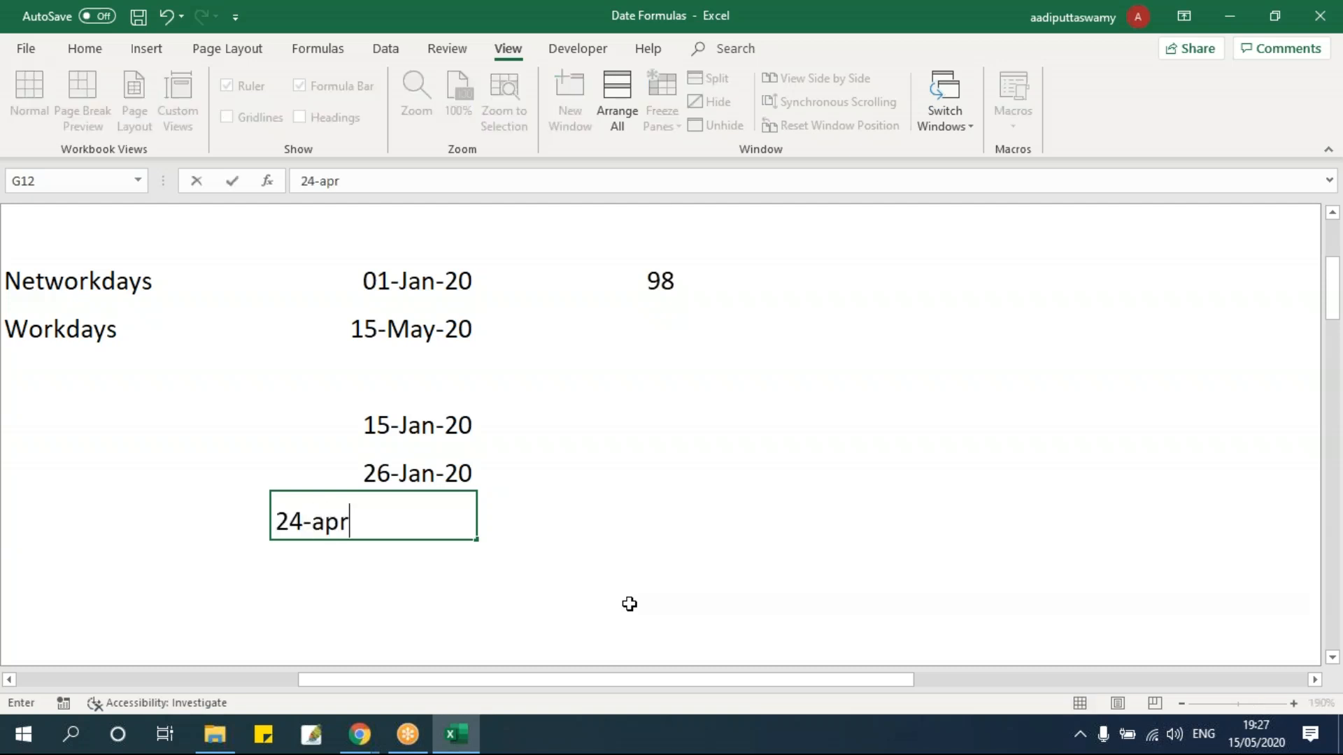
key(BackSpace)
text(il)
key(BackSpace)
key(BackSpace)
text(ril-2020)
key(Return)
key(Up)
key(Up)
key(Up)
key(shift+Down)
key(shift+Down)
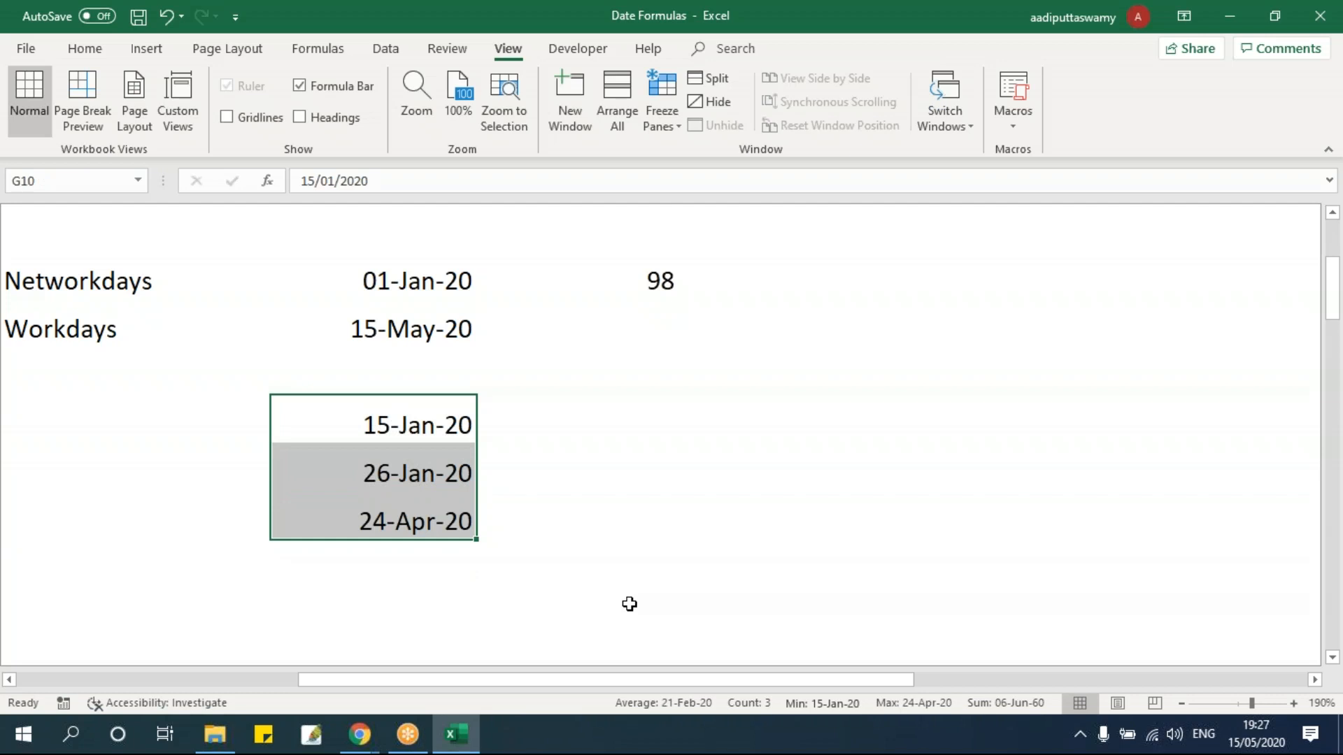
drag(450, 434, 434, 518)
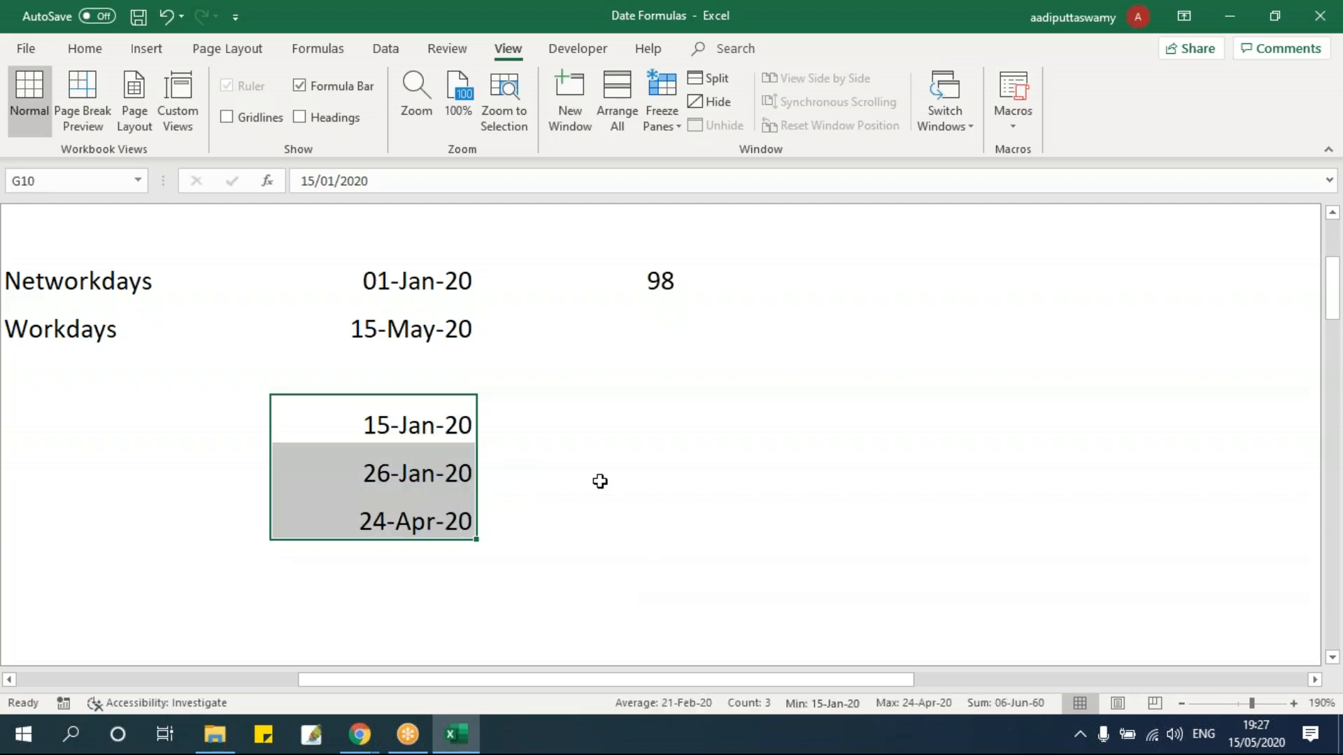
Step: Add the holiday list G10:G12 as the holidays argument of the NETWORKDAYS formula in I7
double_click(663, 278)
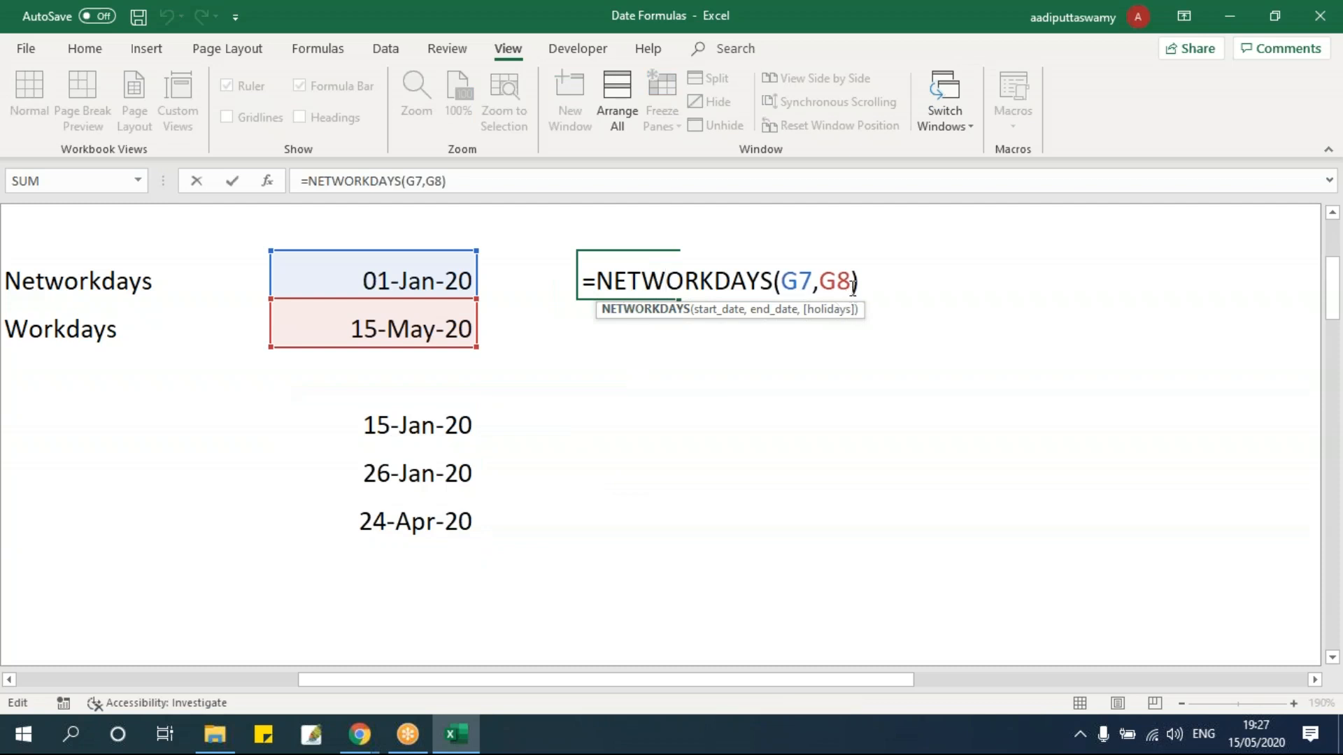
text(,)
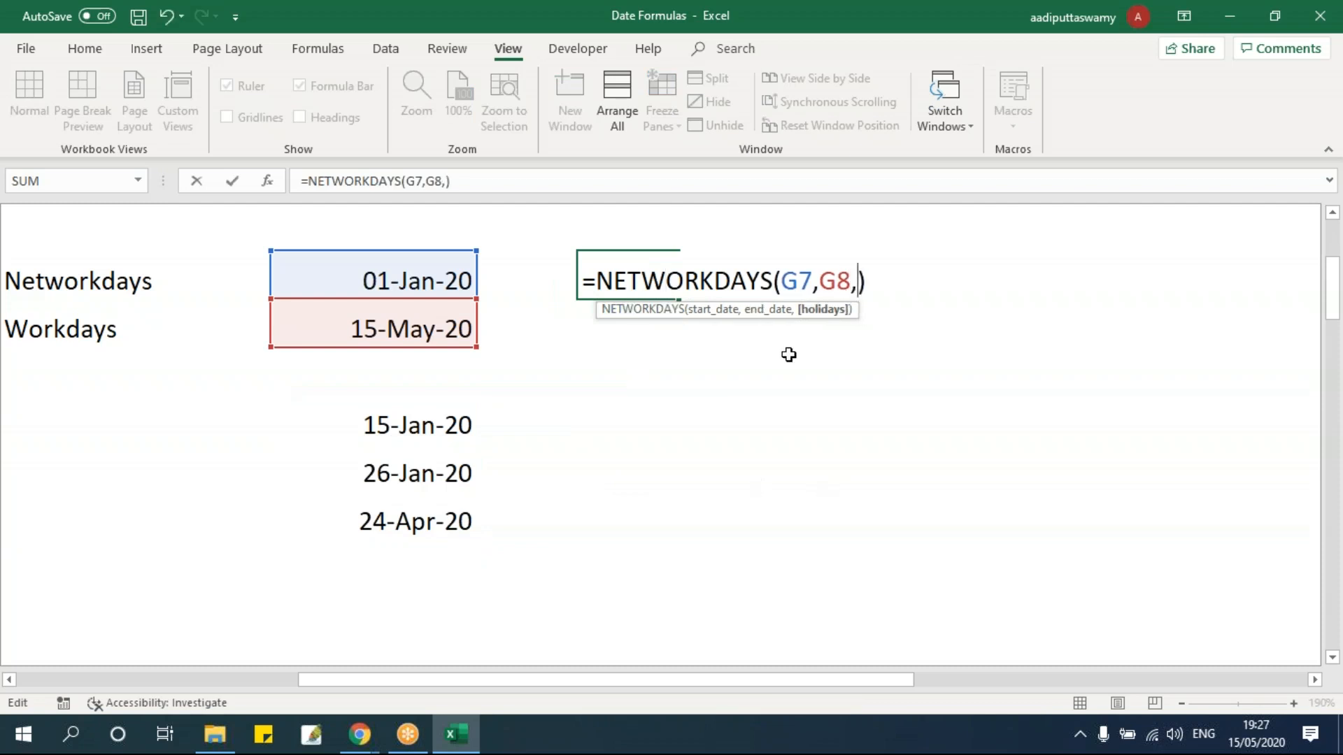
drag(445, 424, 444, 524)
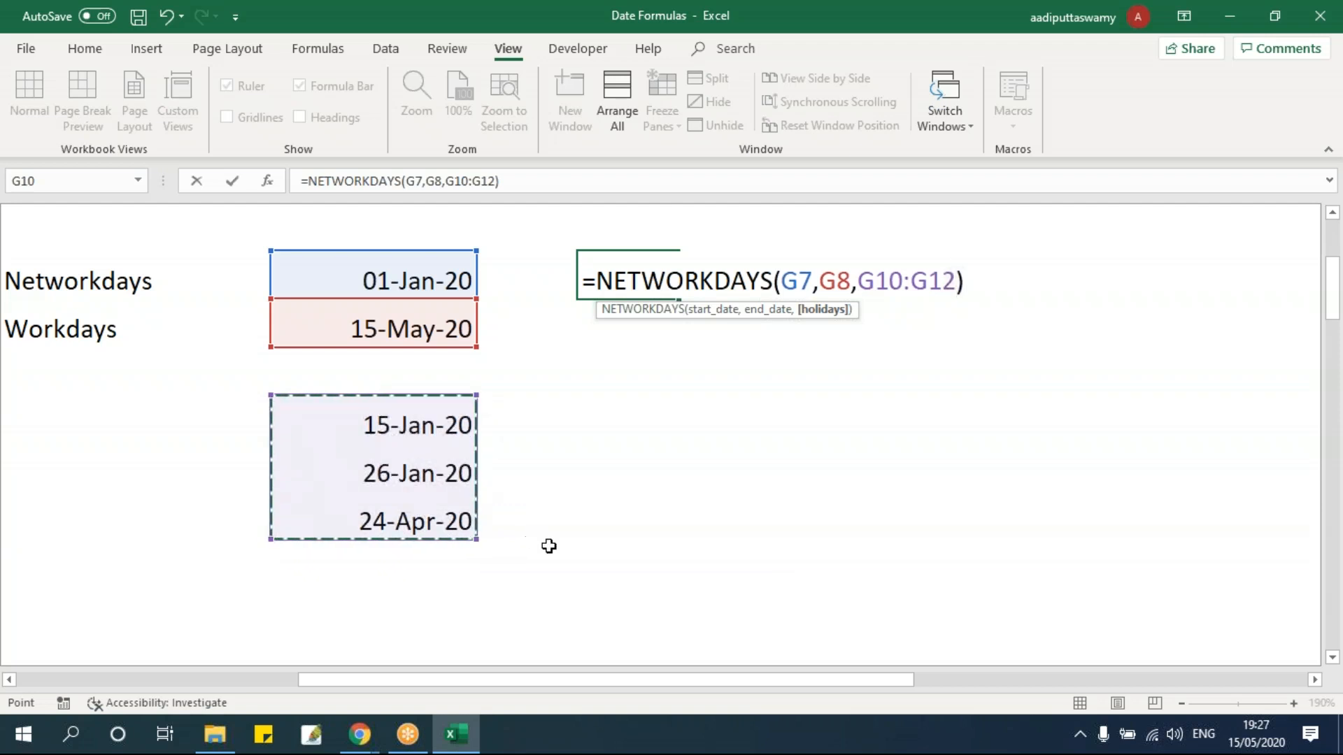
key(Return)
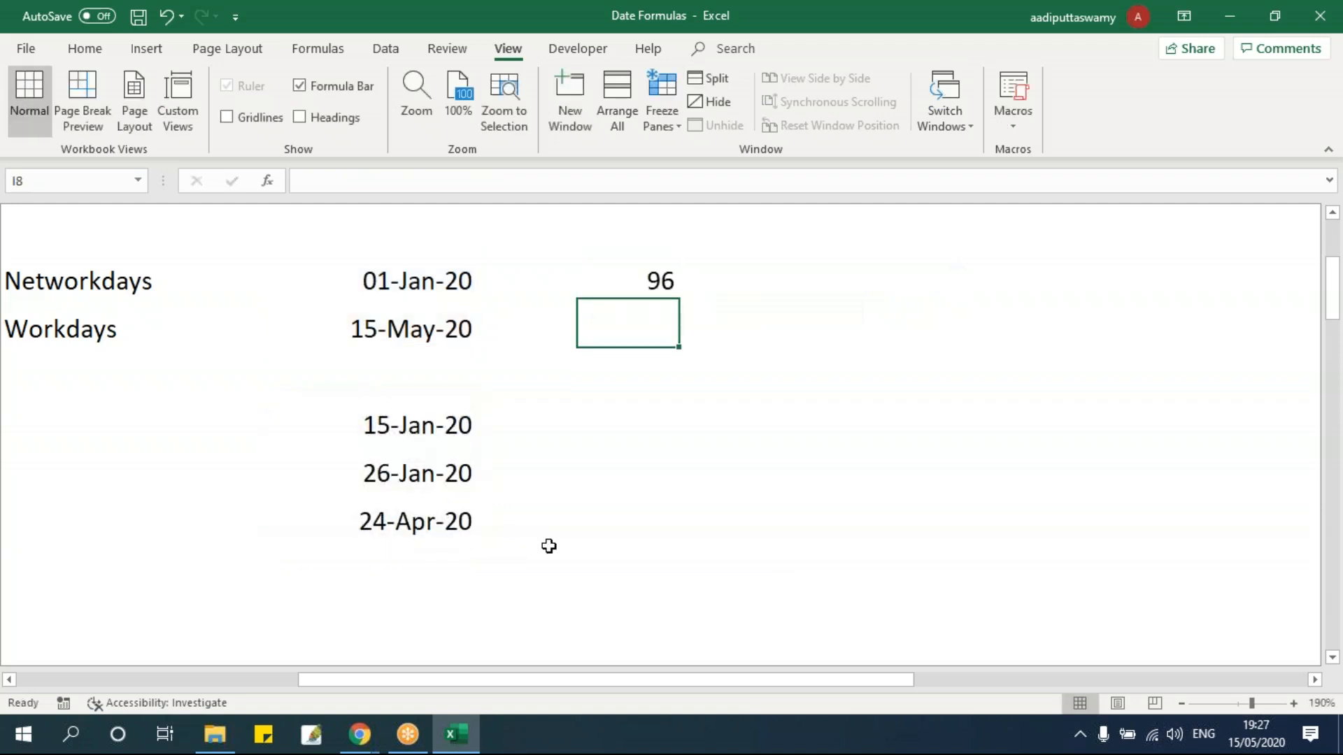
click(651, 283)
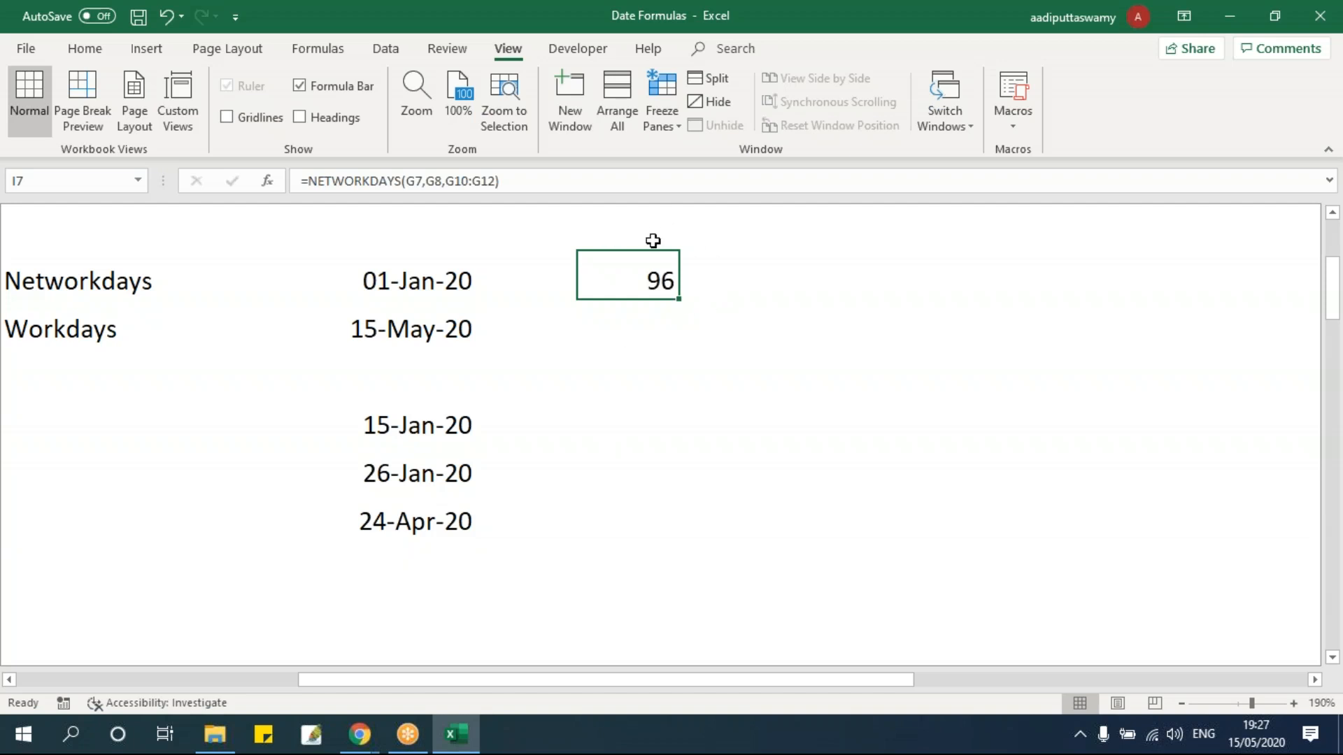
Step: Apply the custom number format dddd to the holiday dates in G10:G12 to show their weekday names
drag(465, 425, 464, 515)
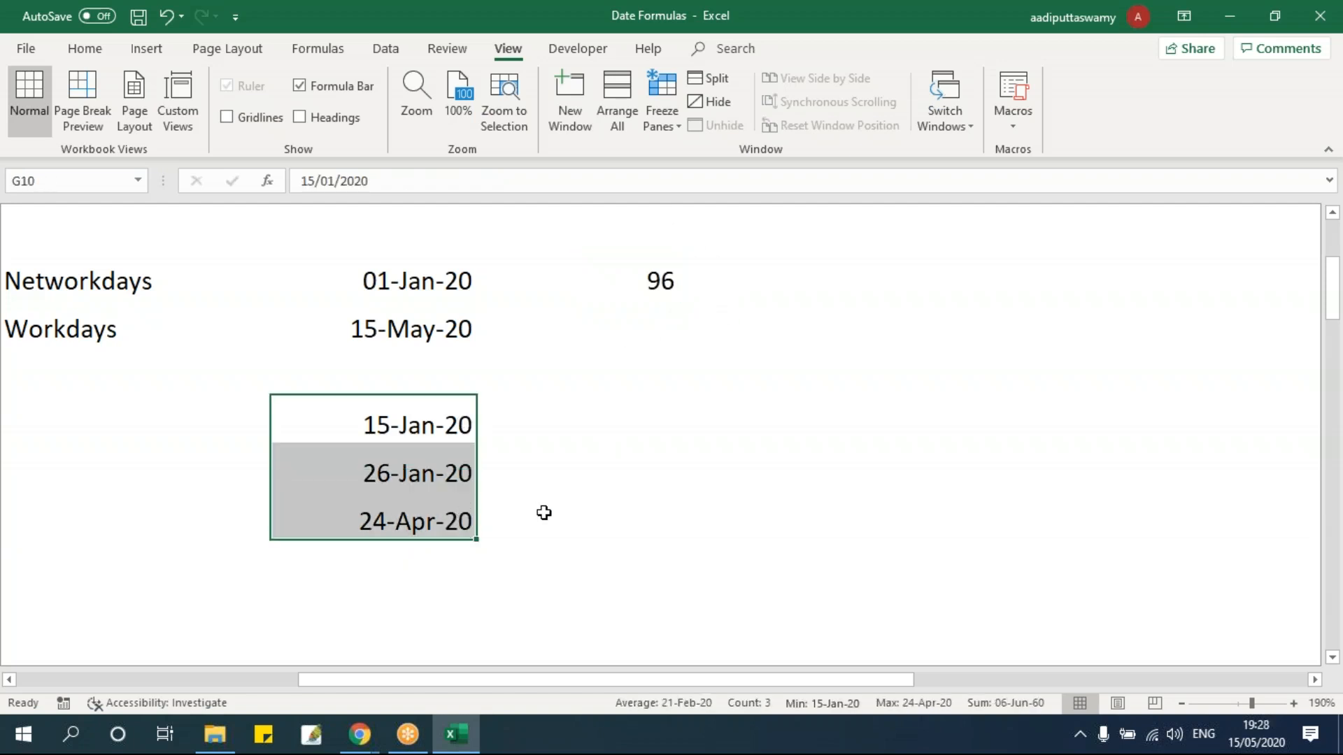
key(ctrl+1)
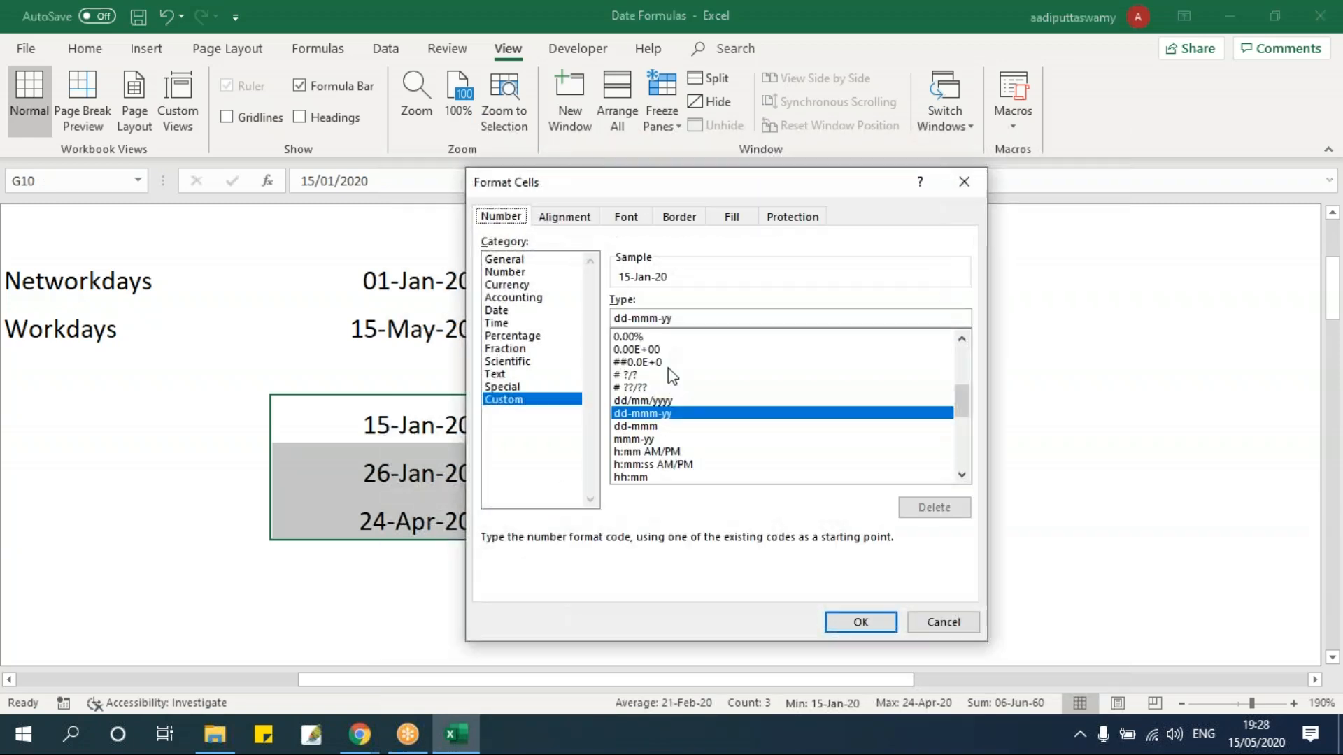
drag(703, 319, 454, 324)
text(dddd)
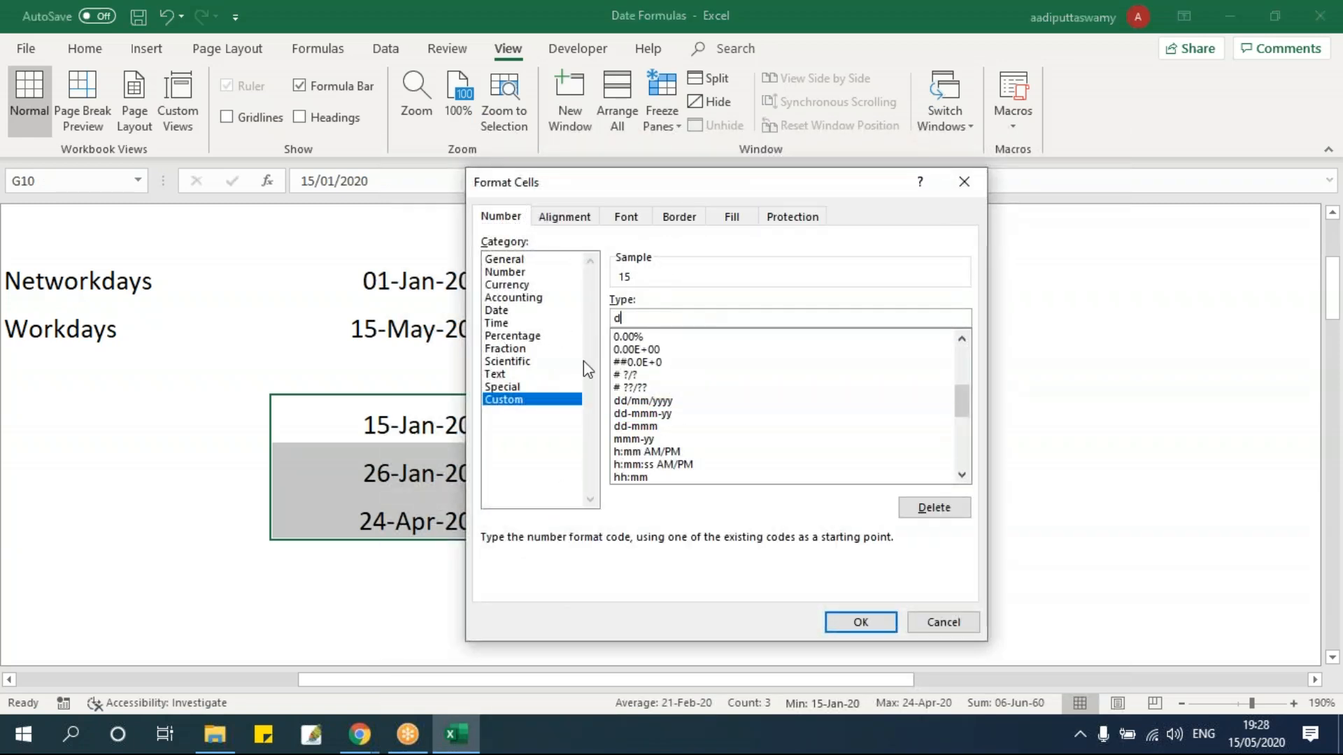
click(861, 622)
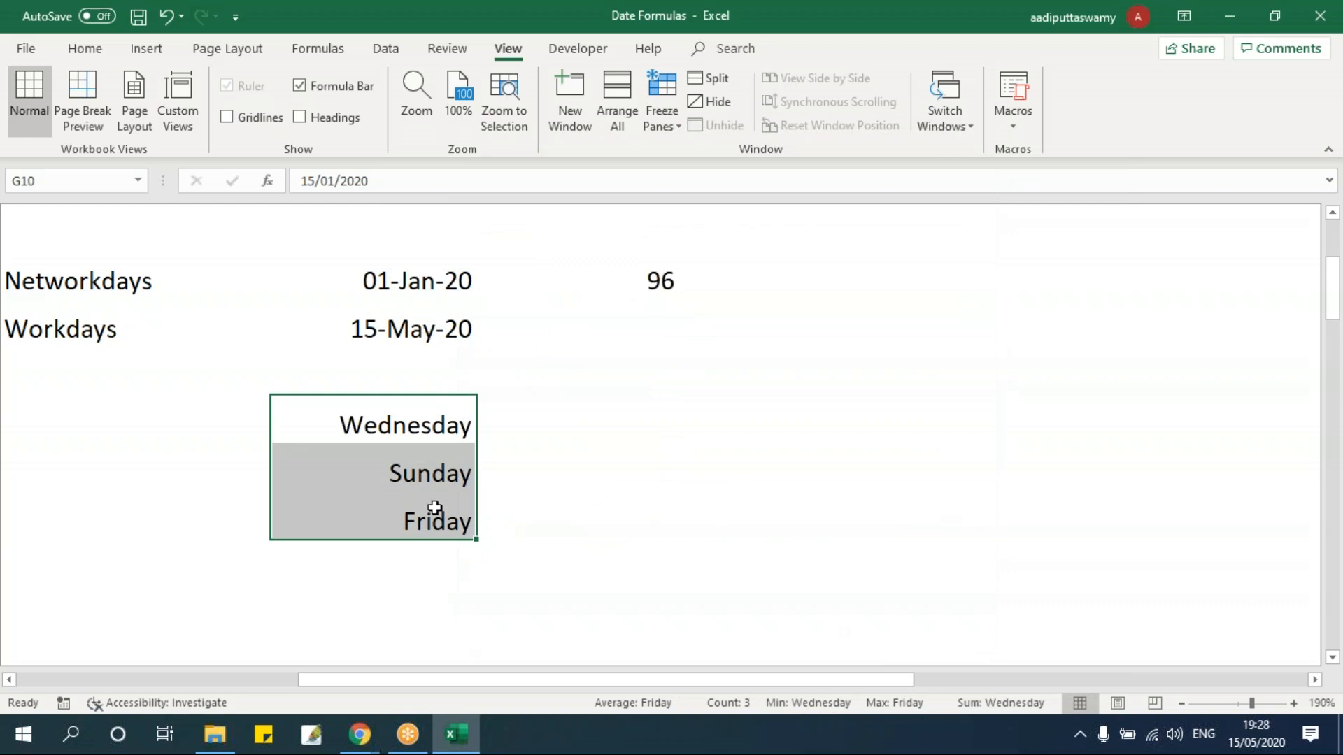
Step: Check which holidays in G10:G12 fall on working days or a weekend and compare them with the NETWORKDAYS formula in I7
key(Down)
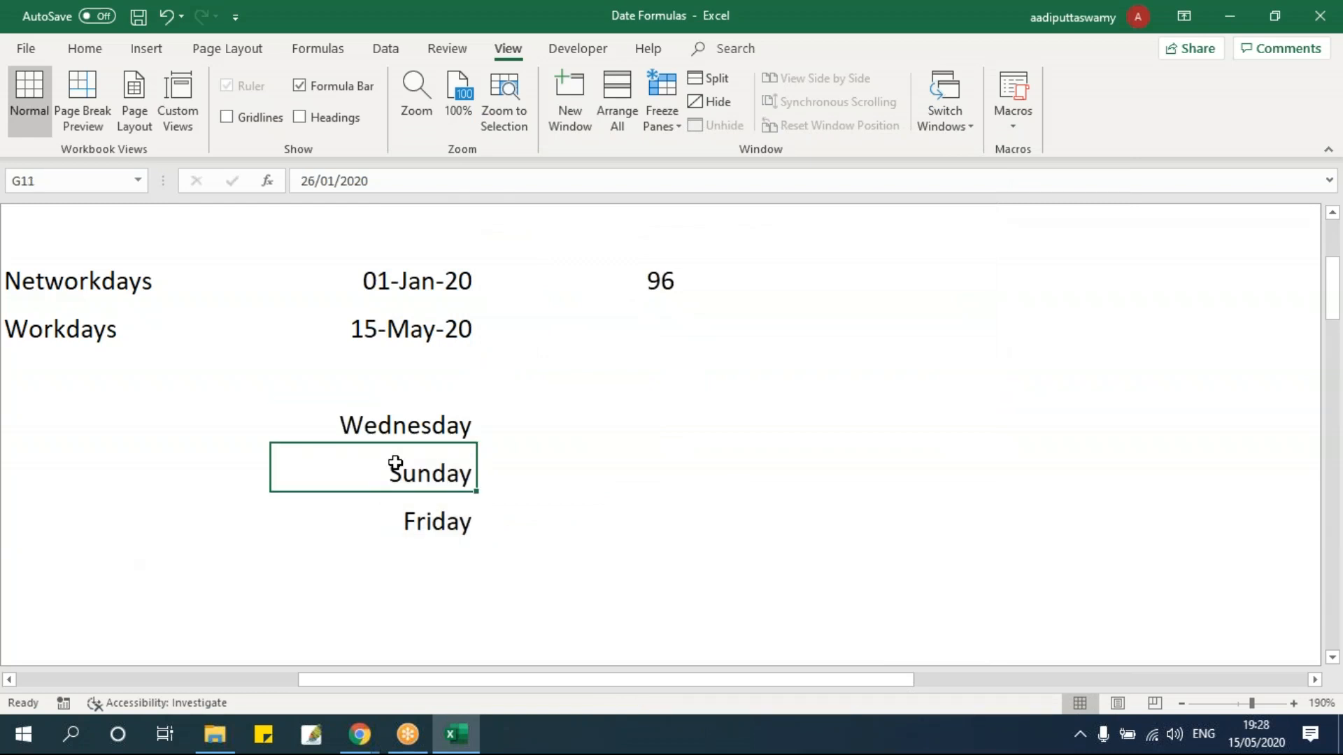
click(668, 280)
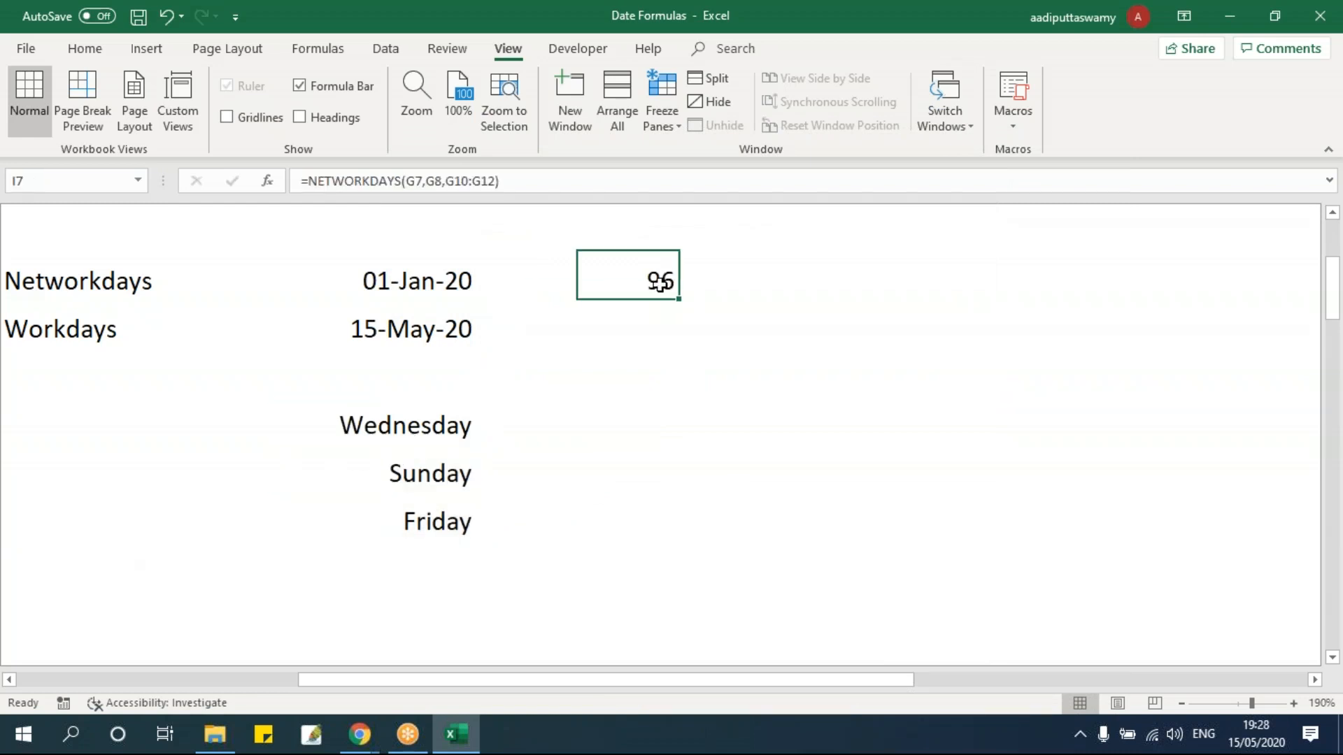
click(435, 429)
click(434, 518)
key(Up)
key(Up)
click(415, 521)
click(414, 423)
click(413, 520)
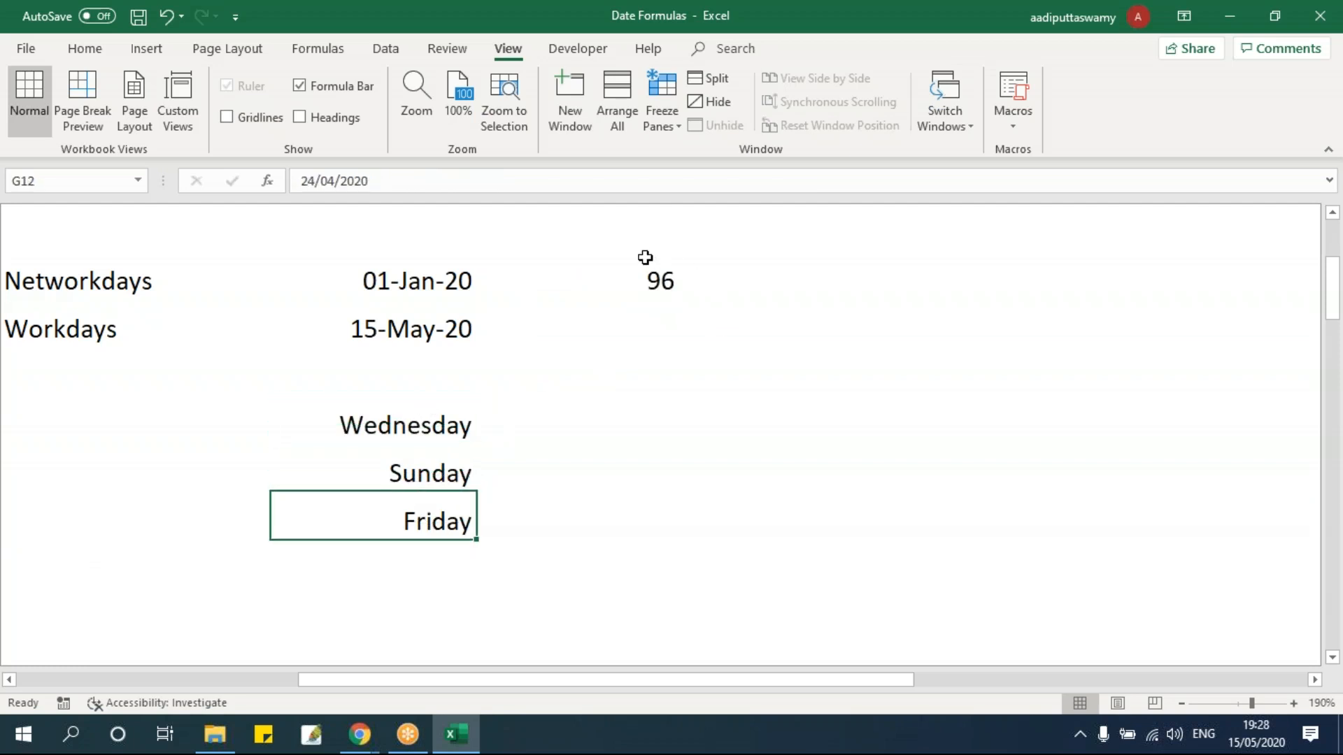
click(637, 283)
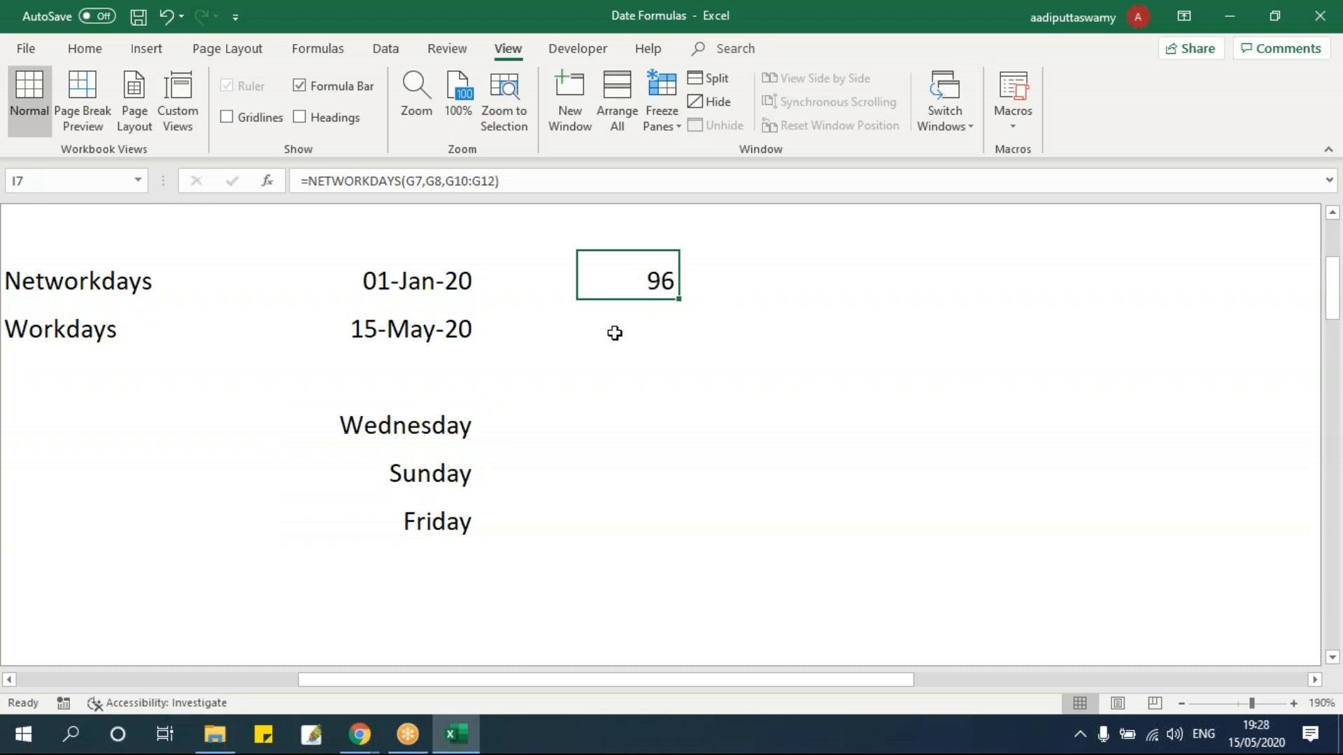
click(409, 480)
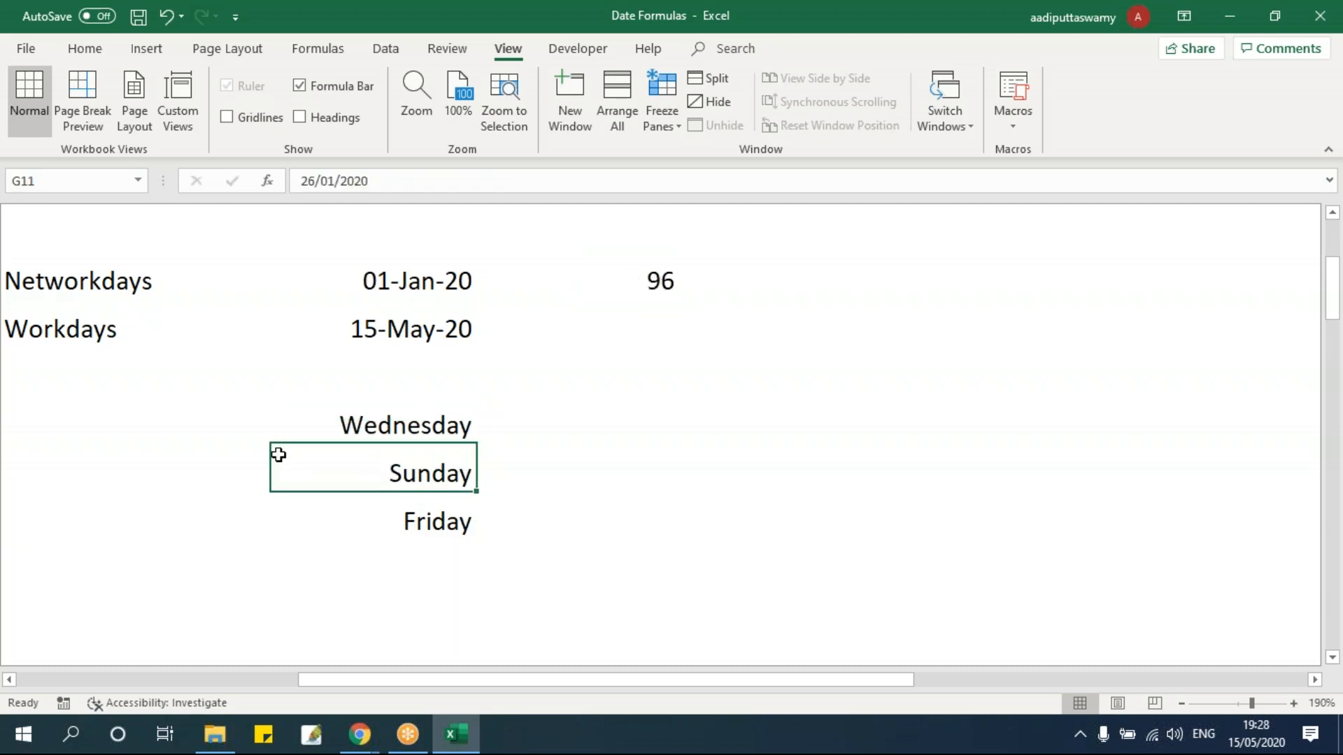
Step: Undo the weekday-name format on the holiday list G10:G12
key(ctrl+1)
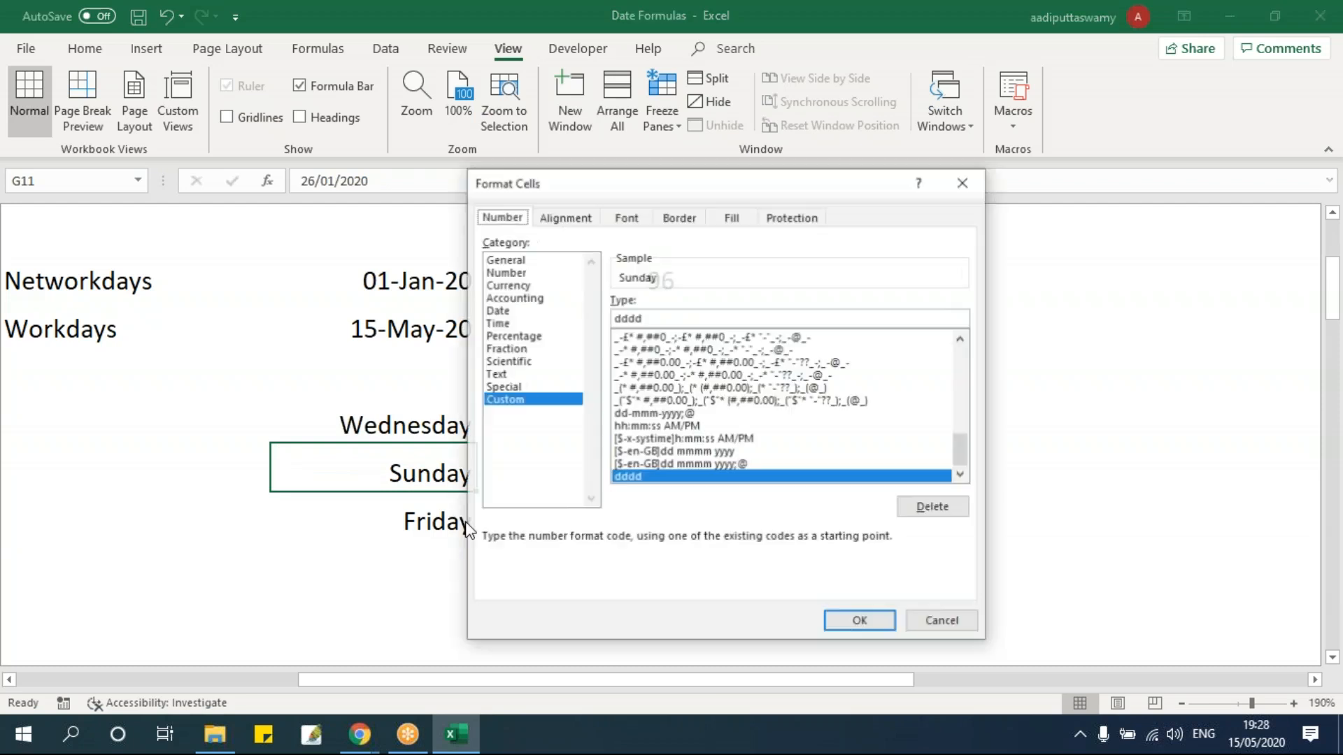
key(Escape)
key(ctrl+z)
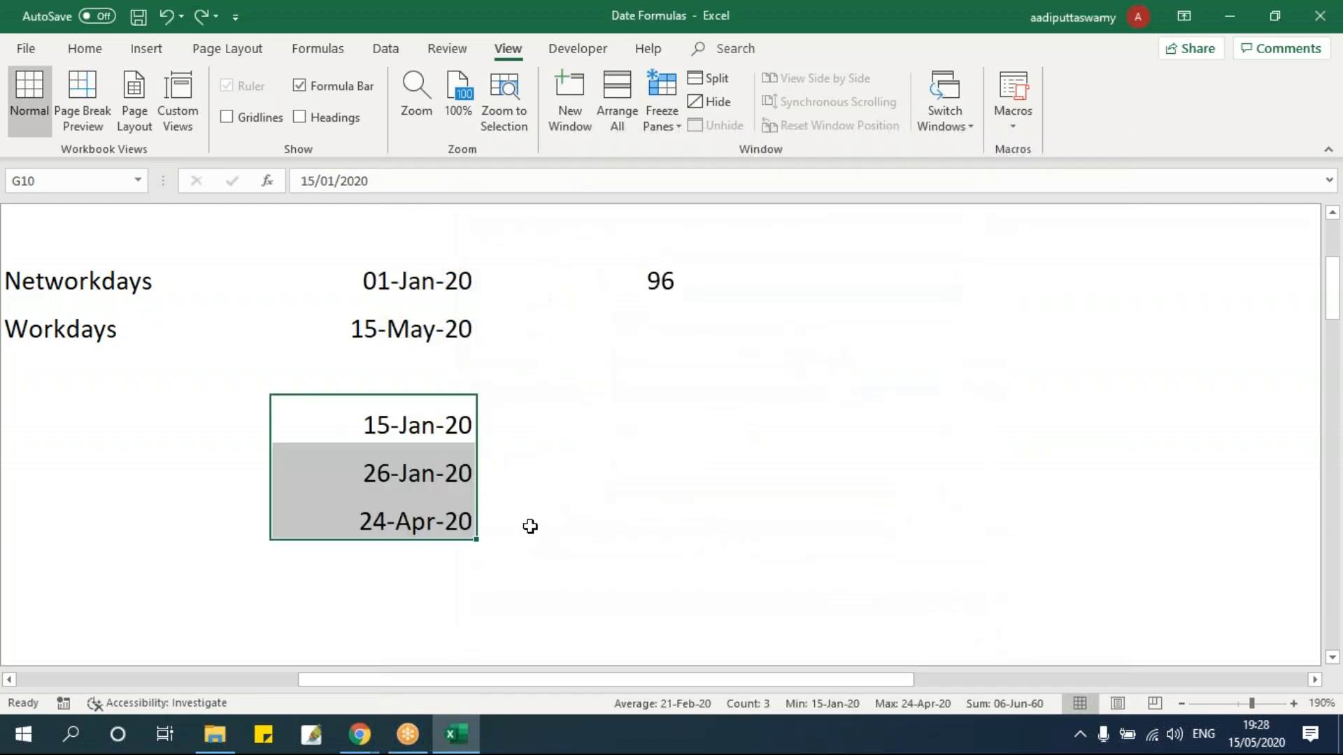
click(440, 482)
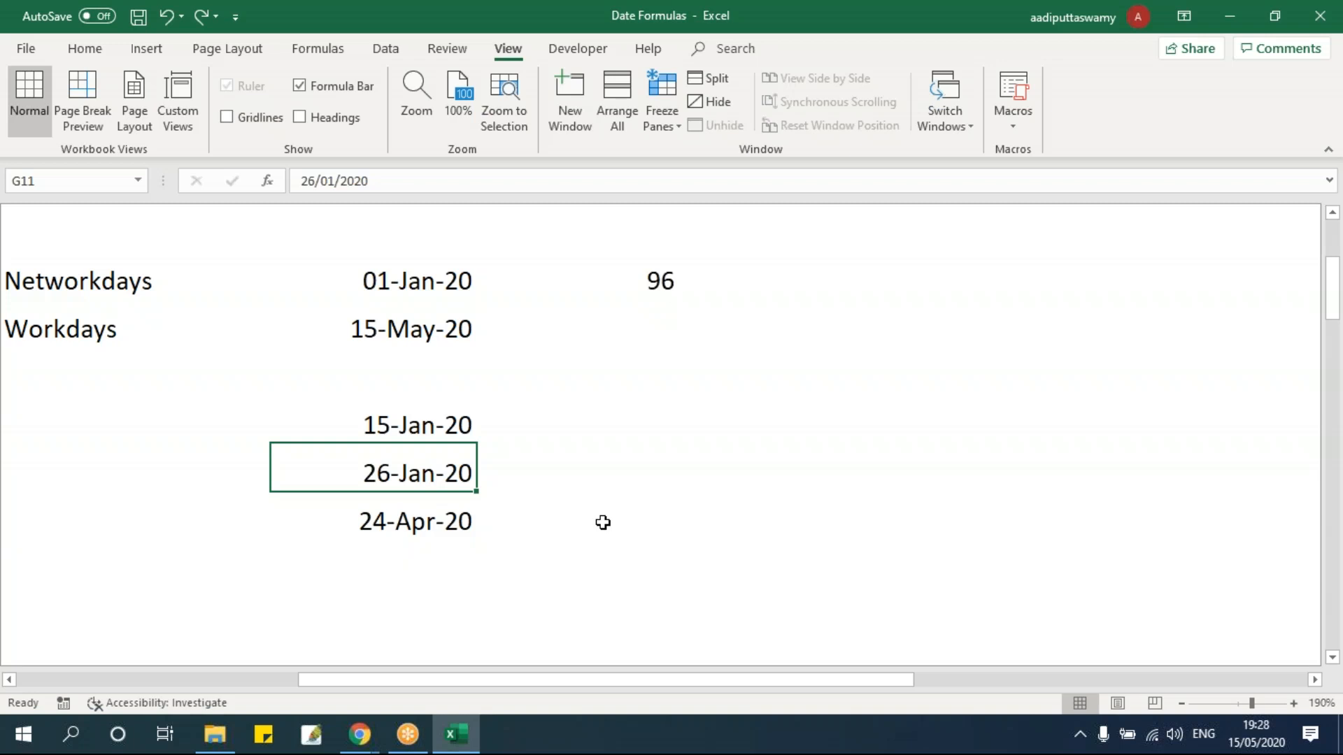
Step: Start a NETWORKDAYS.INTL formula in I8 with G7 as the start date and G8 as the end date
click(673, 263)
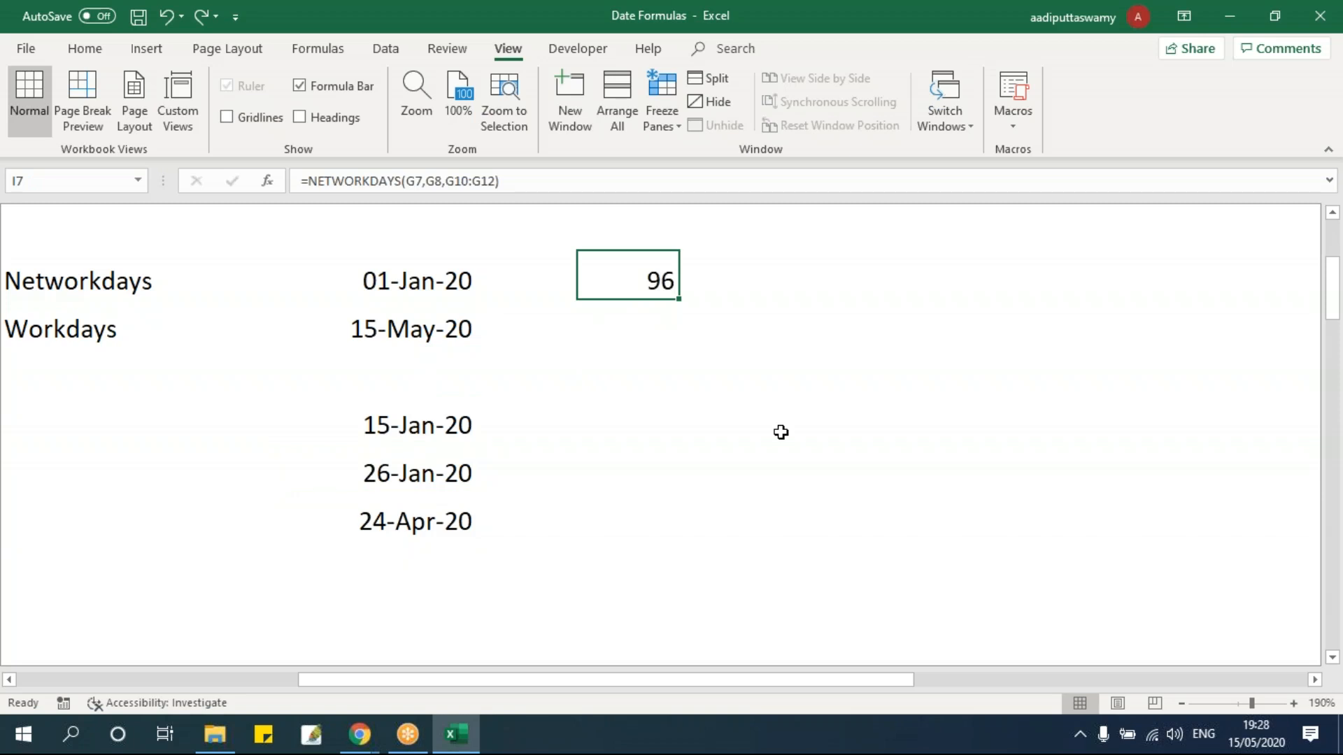
key(Down)
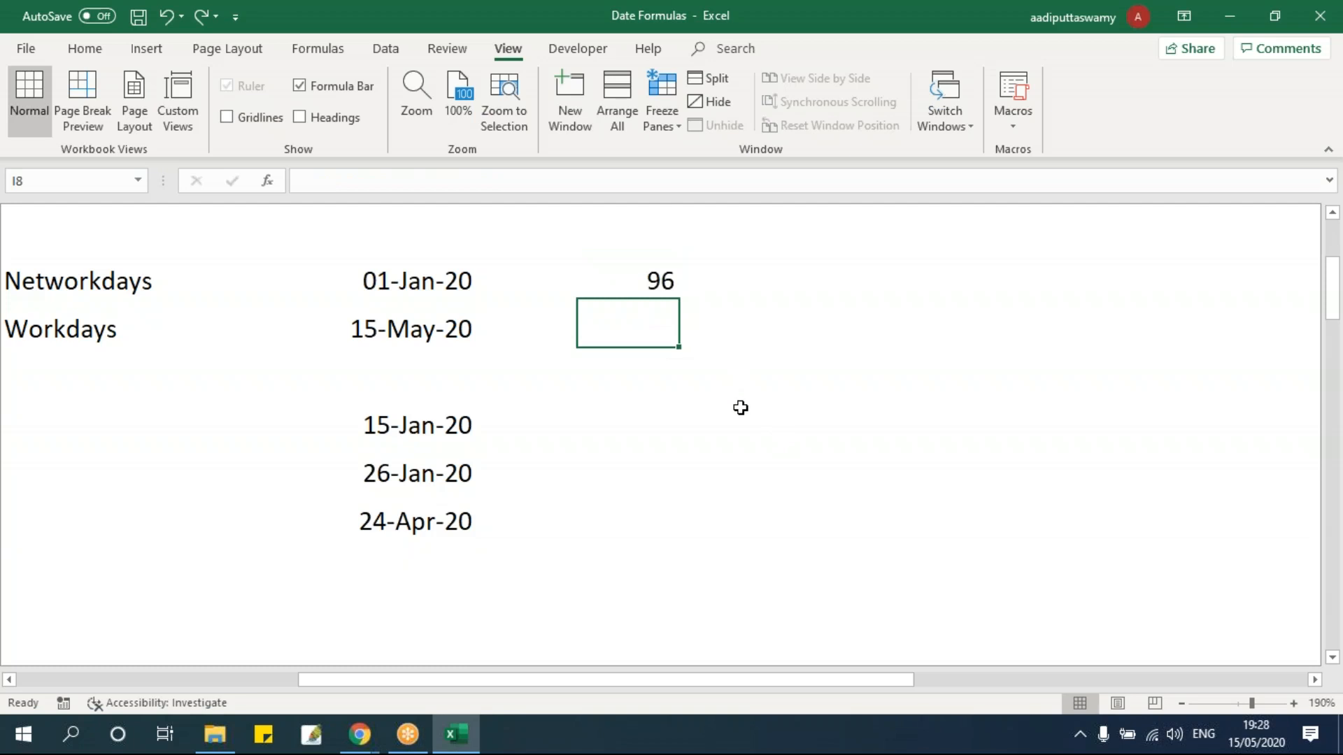
text(=net)
key(Down)
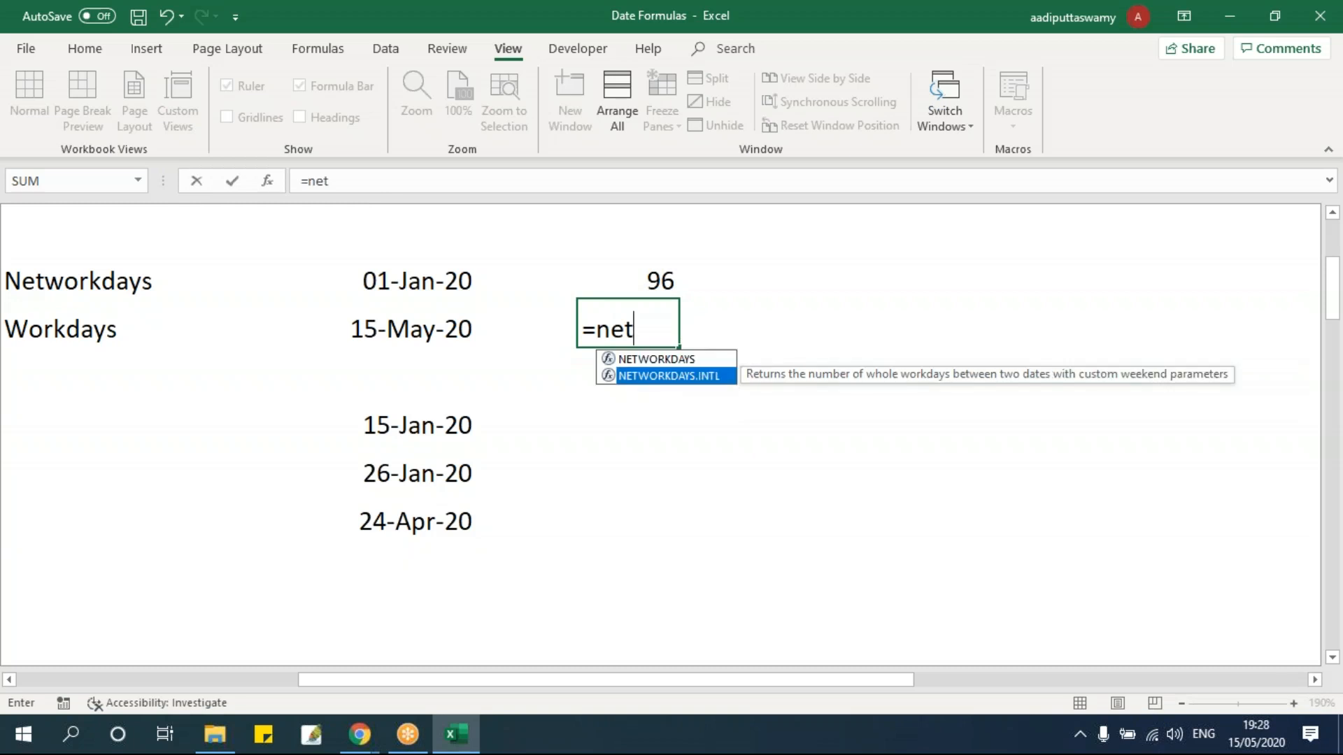
key(Tab)
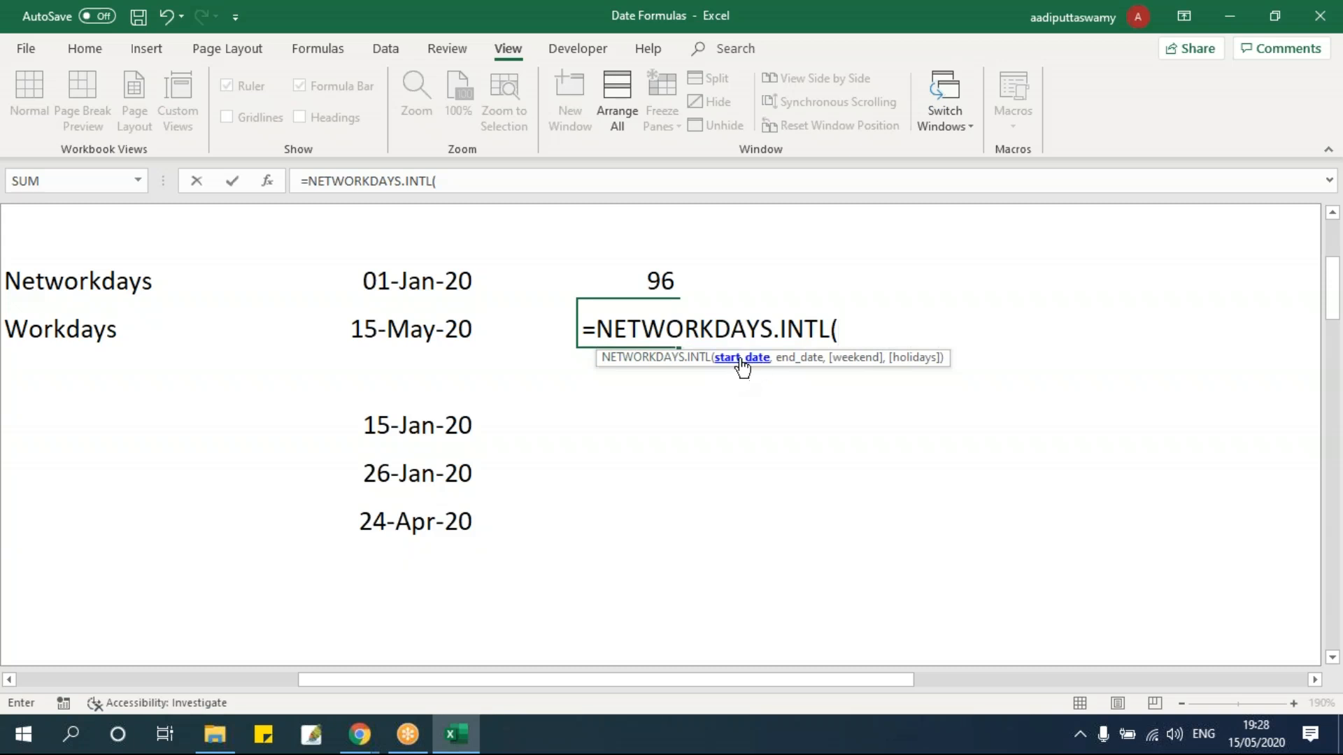
click(451, 281)
text(,)
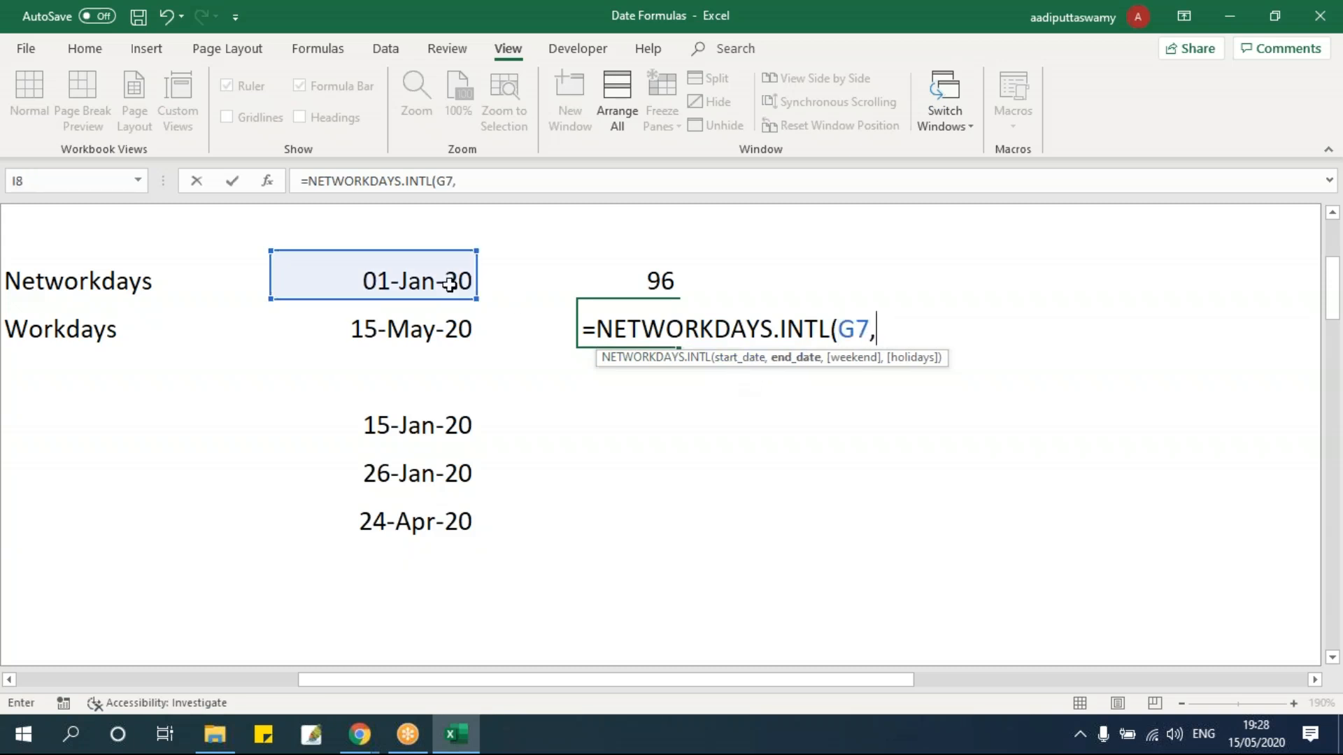
click(426, 332)
text(,)
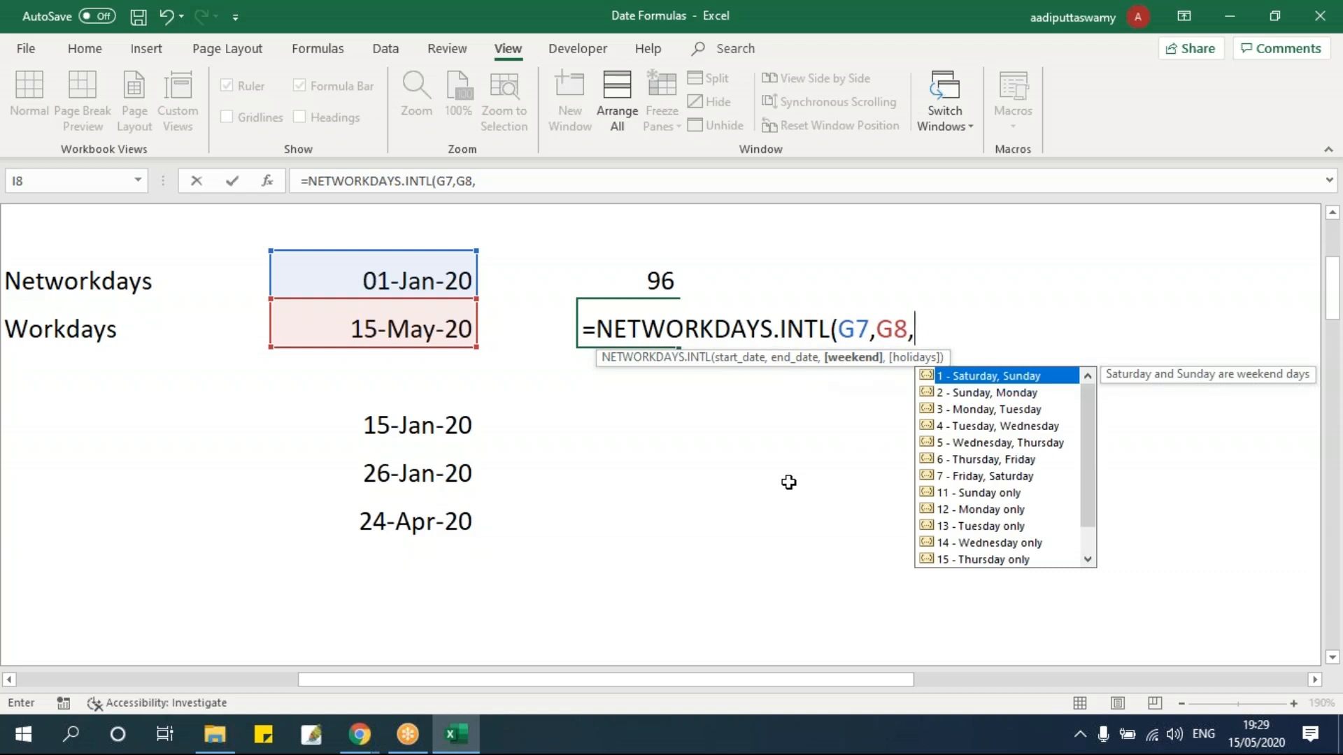
Step: Choose weekend option 11 - Sunday only and complete the formula in I8 as =NETWORKDAYS.INTL(G7,G8,11)
key(Down)
key(Down)
key(Down)
key(Down)
key(Down)
key(Down)
key(Down)
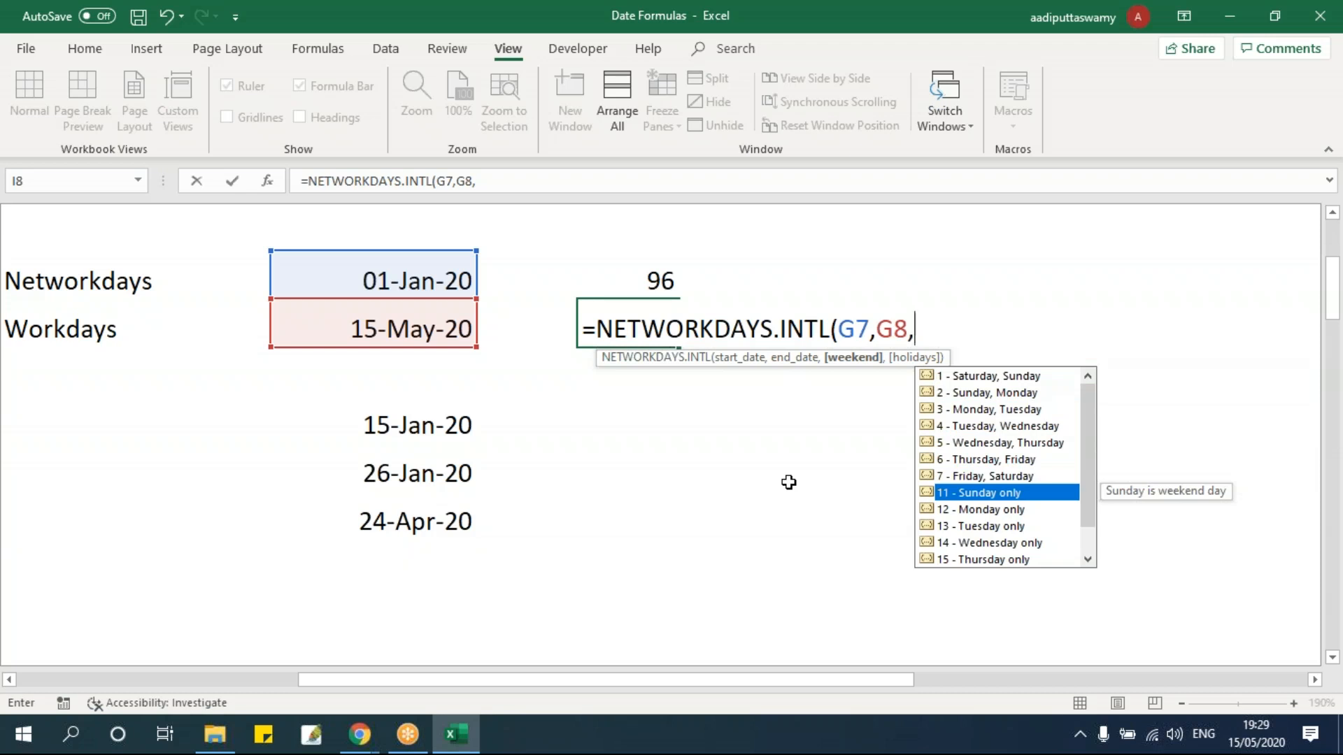
key(Tab)
text())
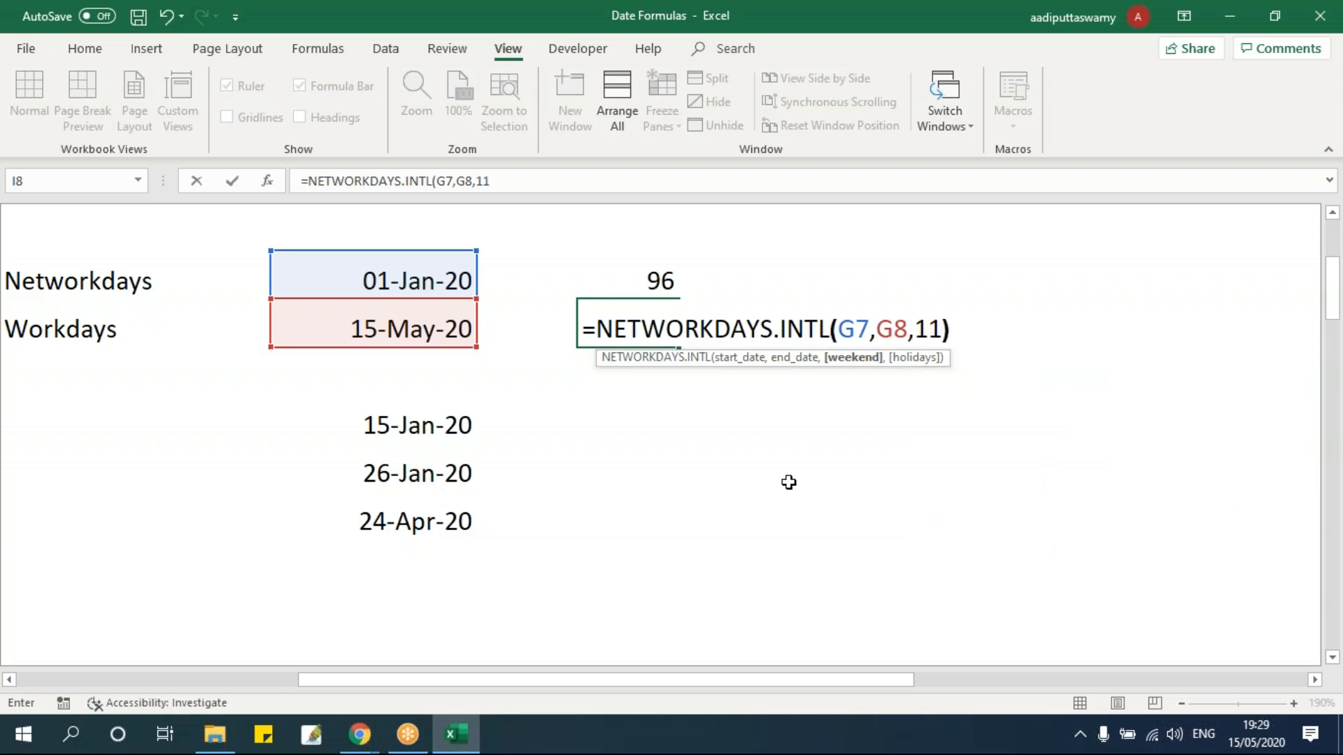
key(Return)
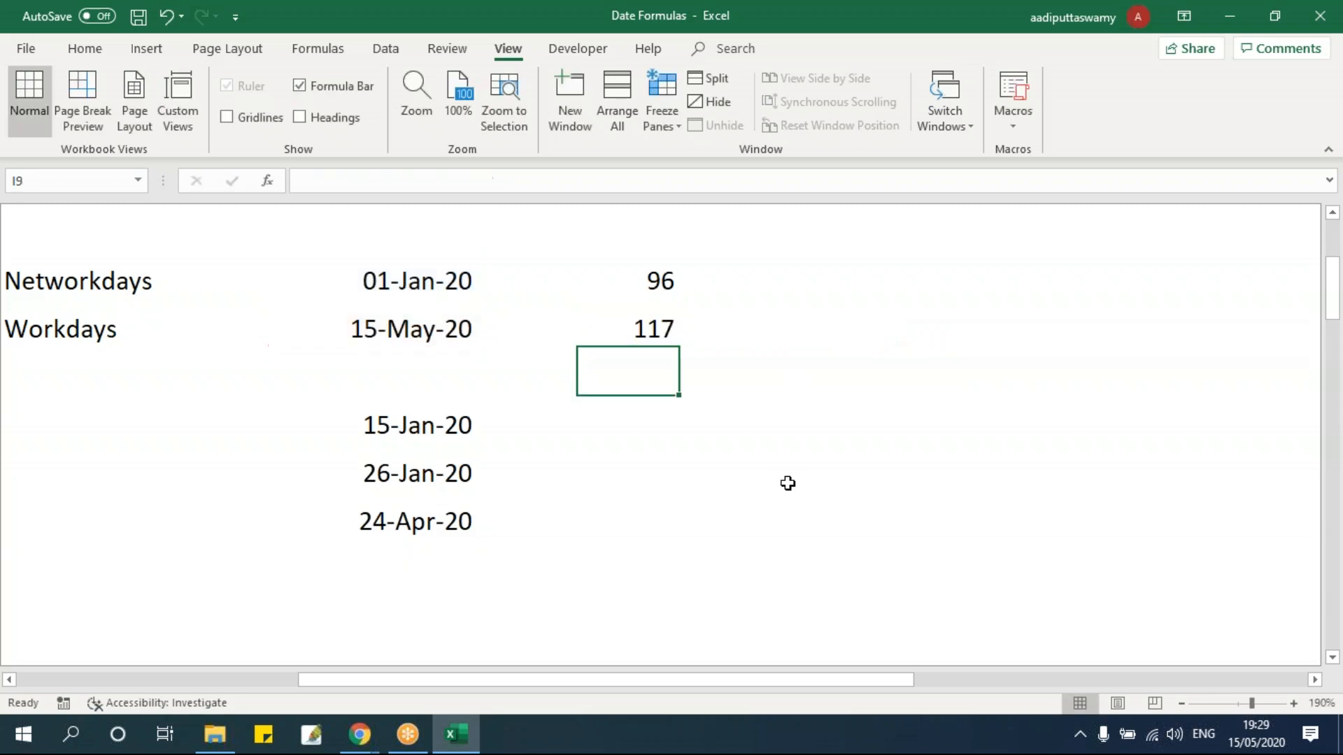
Step: Extend the NETWORKDAYS.INTL formula in I8 with the holiday list G10:G12 as its last argument
click(662, 311)
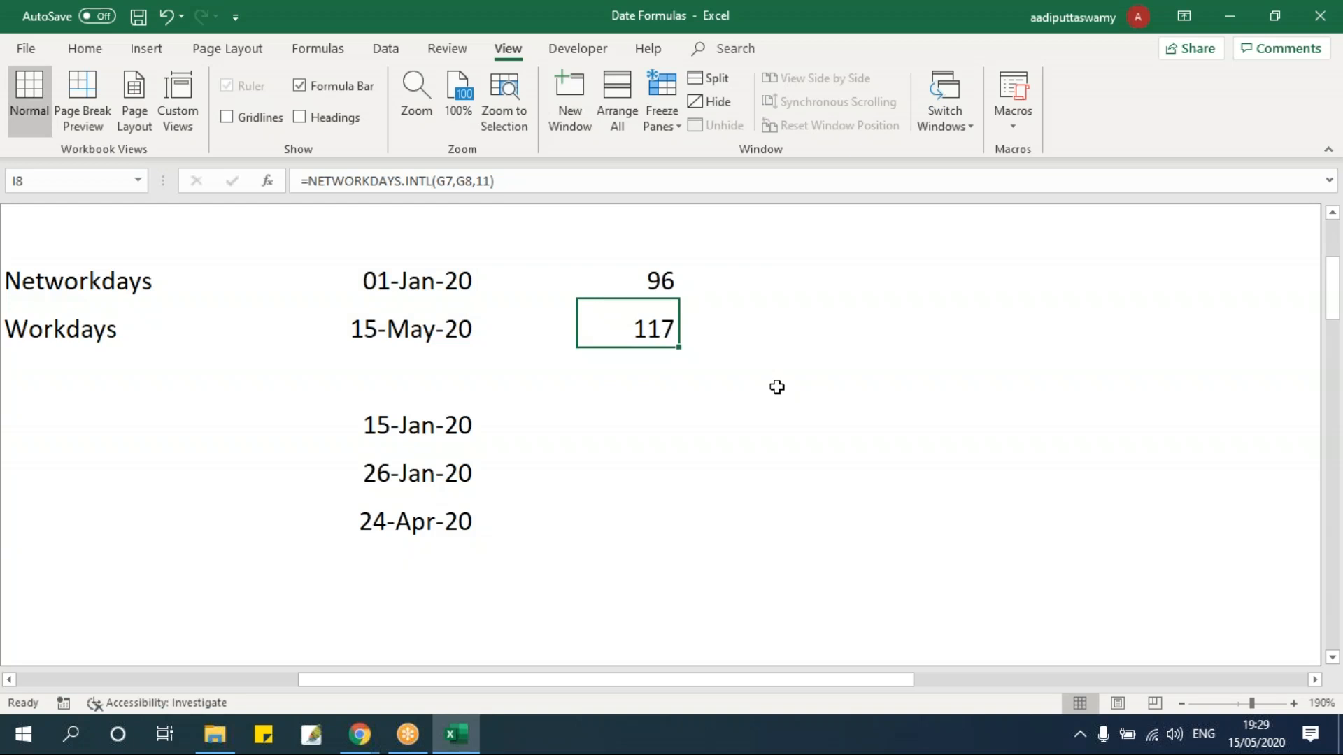
drag(450, 425, 450, 515)
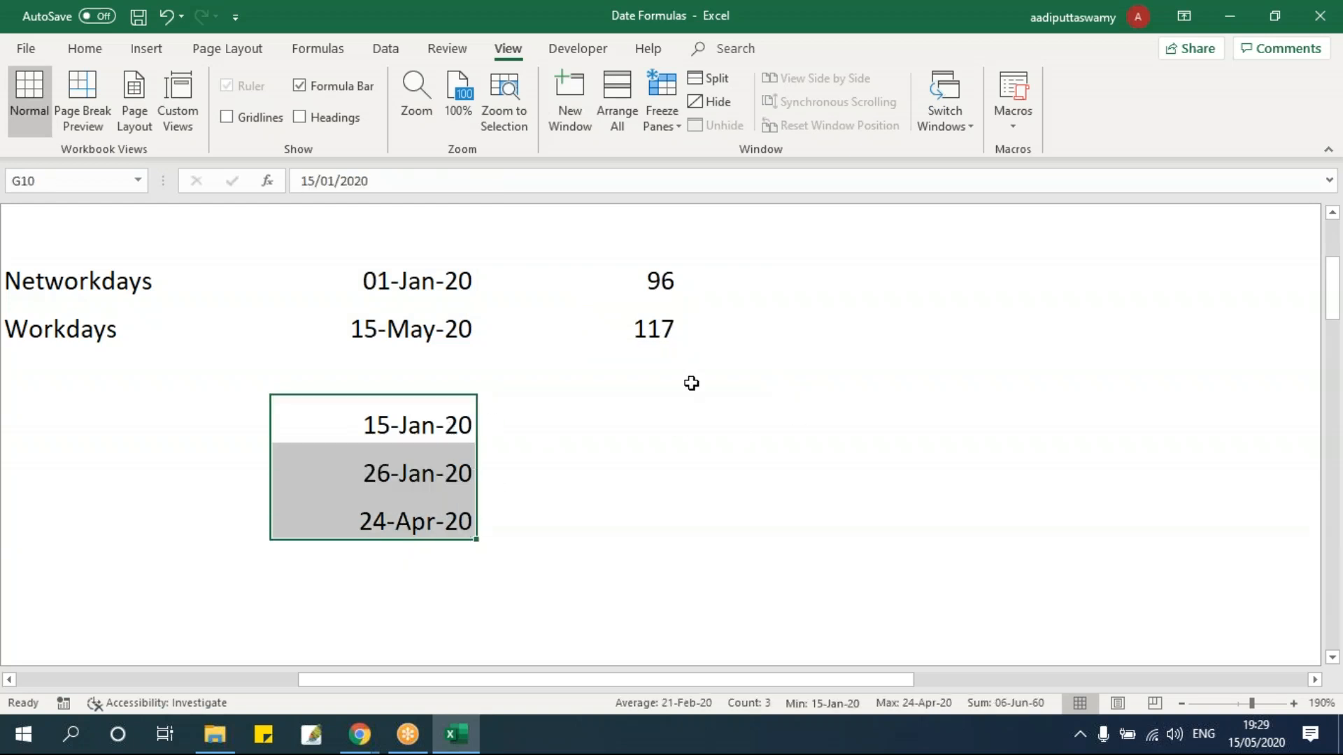
double_click(664, 323)
click(944, 329)
text(,)
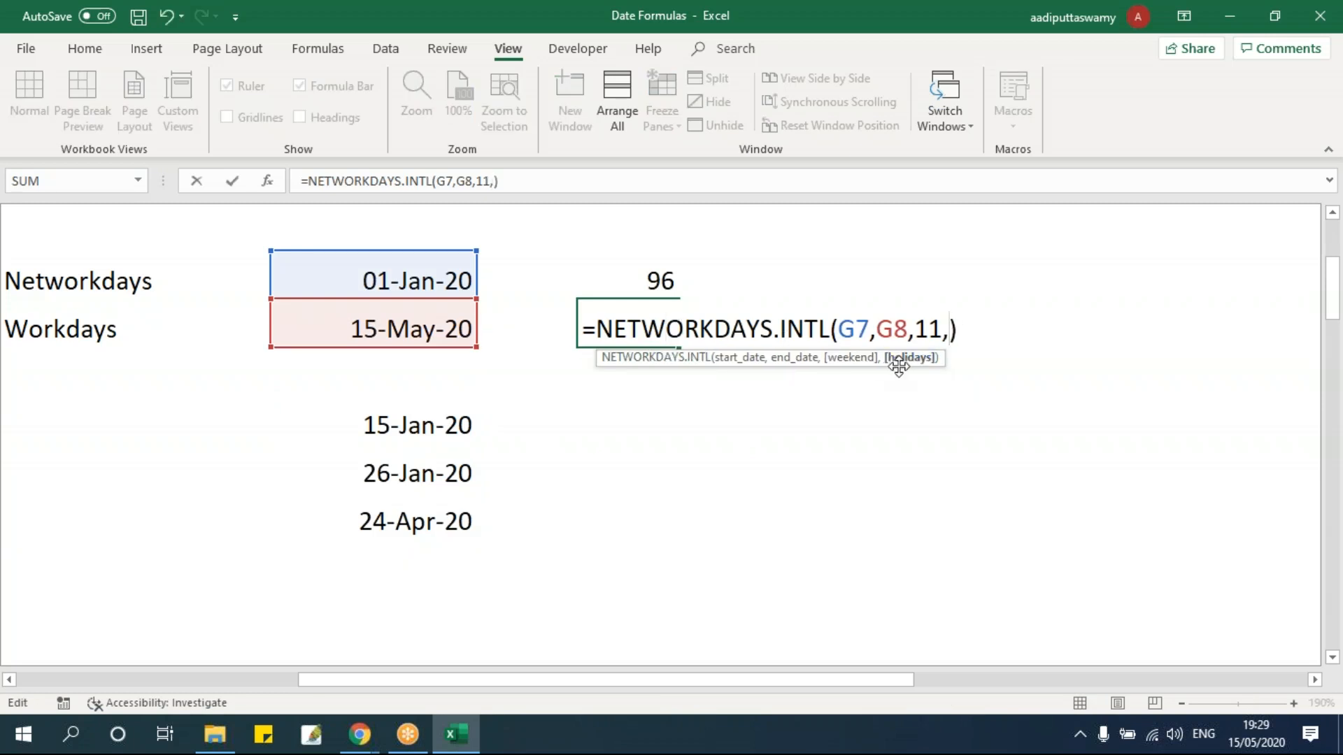
drag(447, 434, 444, 513)
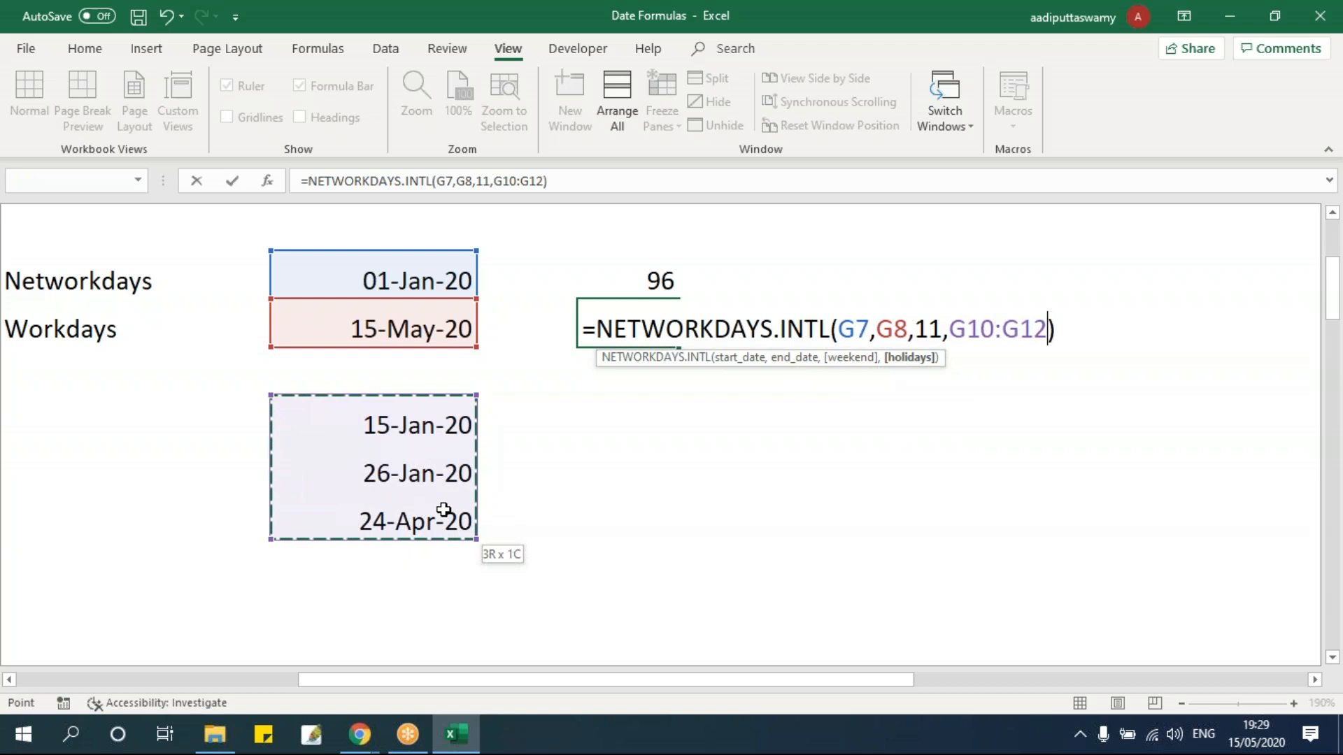
key(Return)
key(Up)
Step: Change the second holiday in G11 to 25/01/2020 and check the two working-day results in I7:I8
double_click(429, 474)
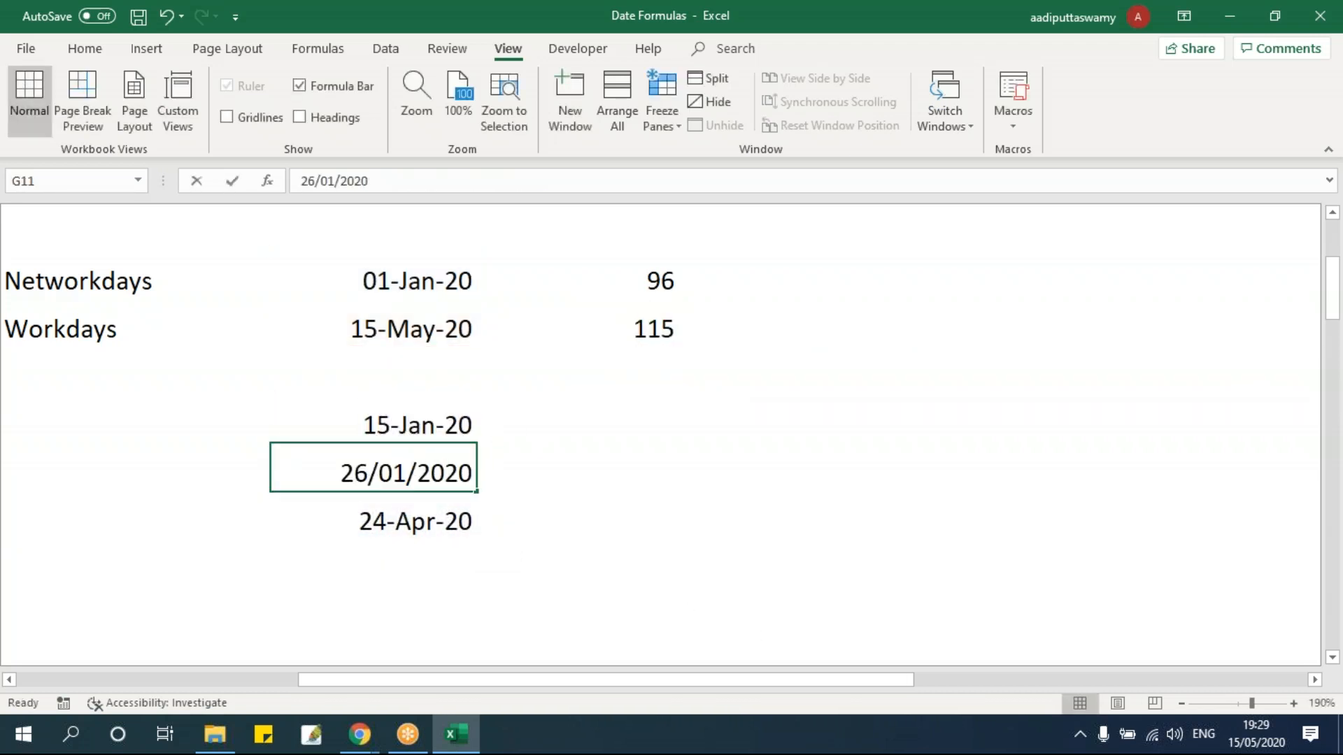
key(BackSpace)
text(5)
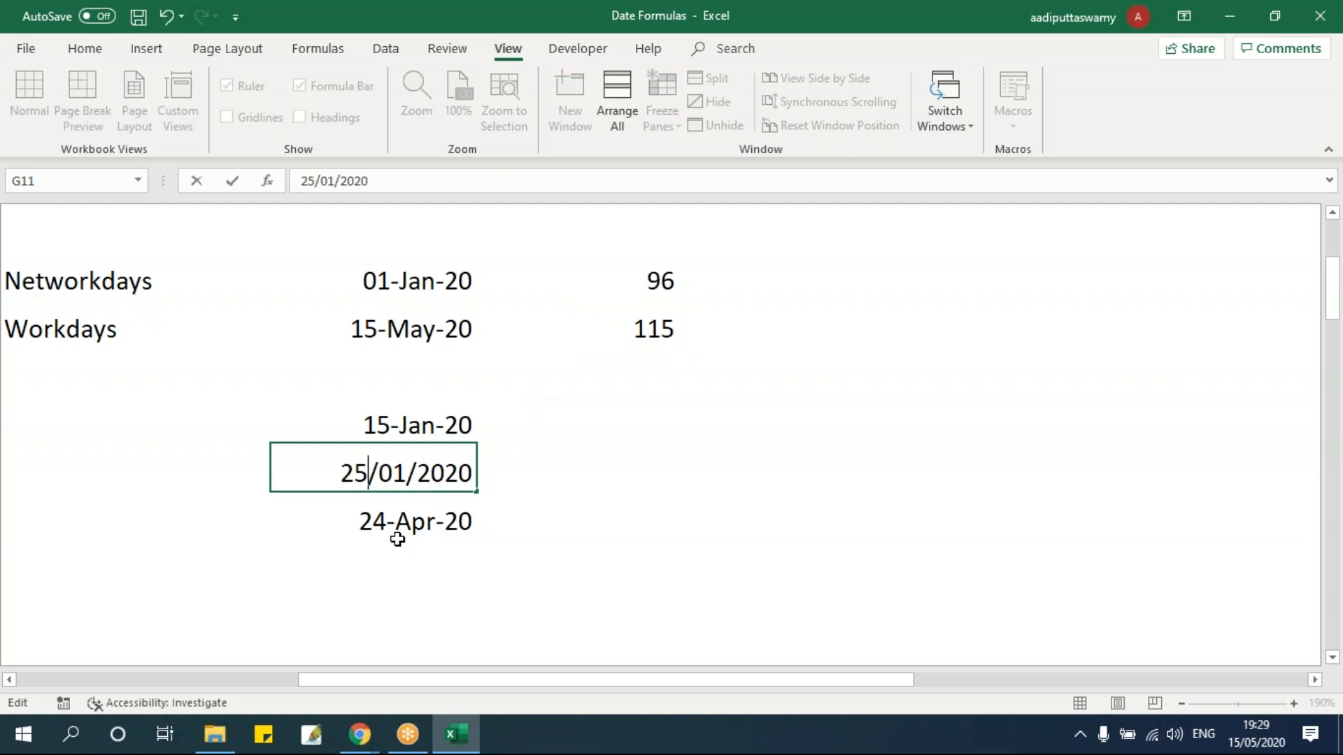
key(Return)
click(404, 459)
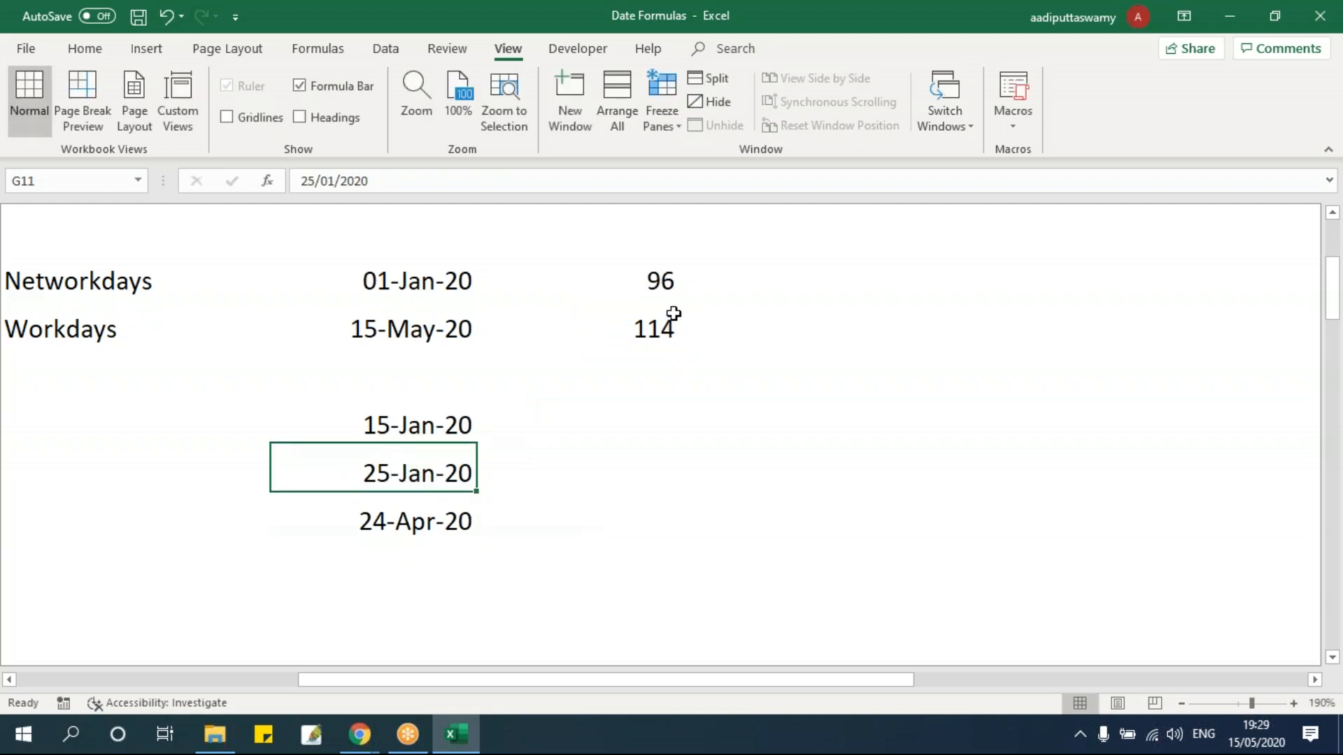
click(612, 341)
click(651, 289)
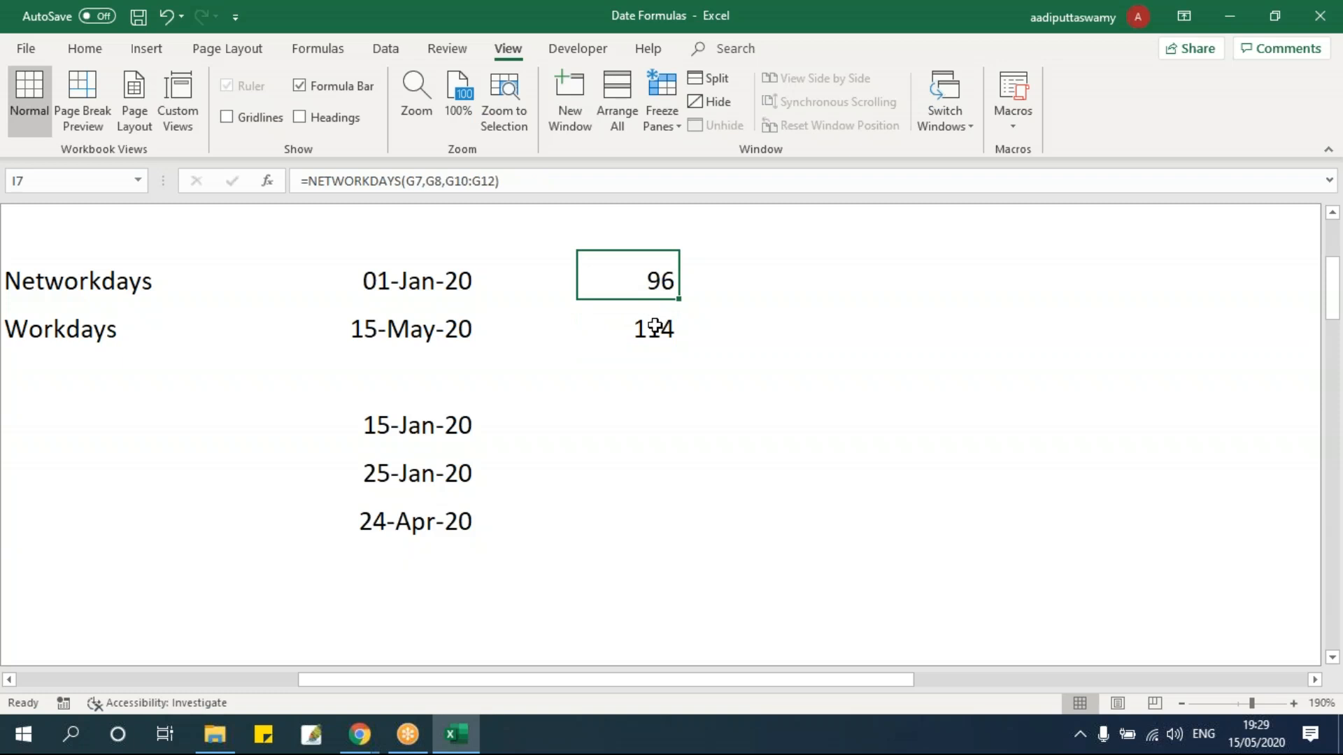
drag(657, 280, 655, 330)
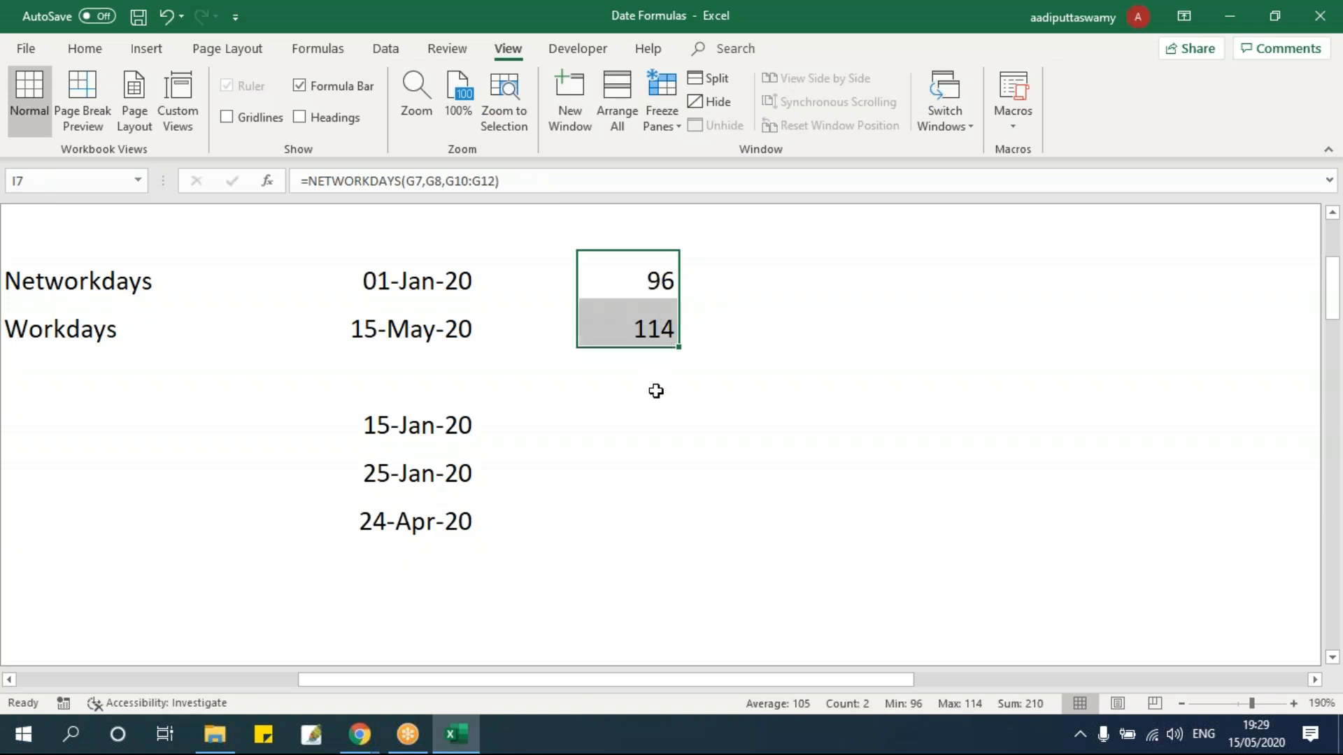
Step: Enter the heading Networkdays in G6 and the heading Workdays in K6
click(424, 234)
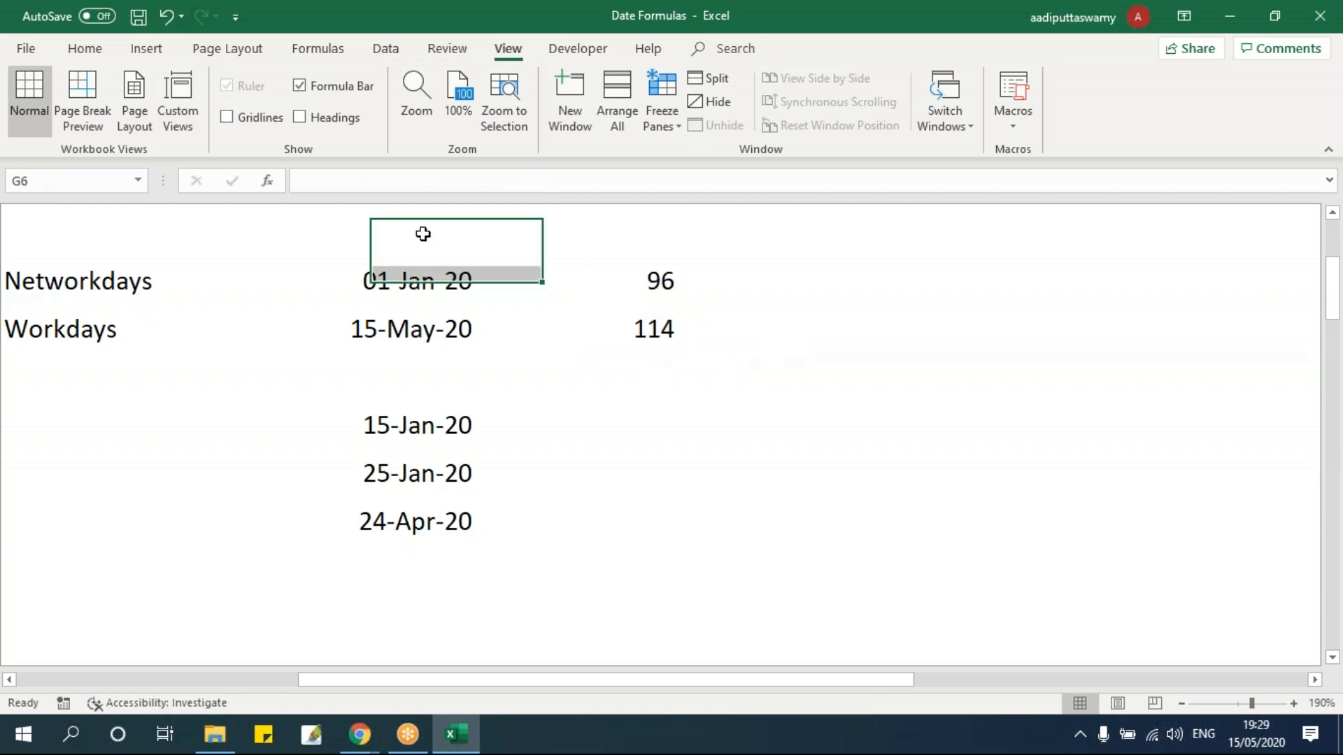
text(Networkdays)
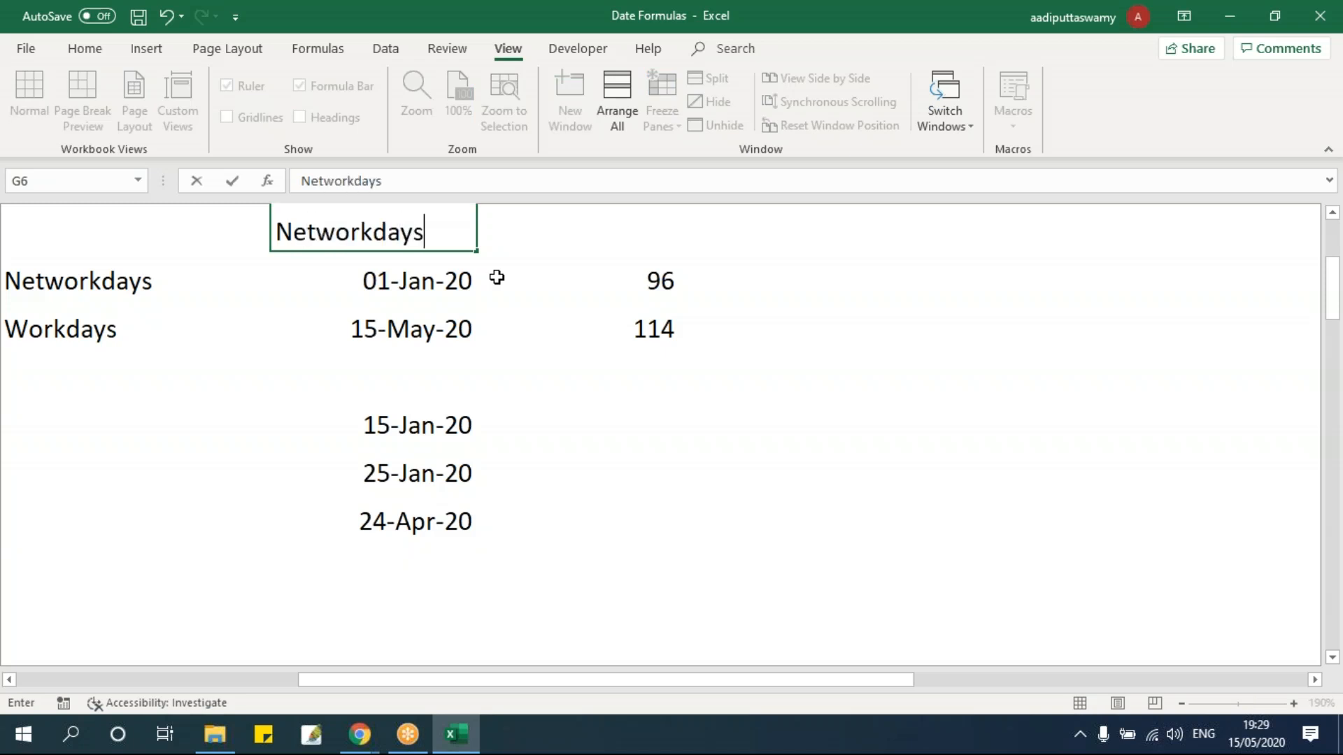
key(Return)
key(Up)
key(Right)
key(Right)
key(Right)
key(Right)
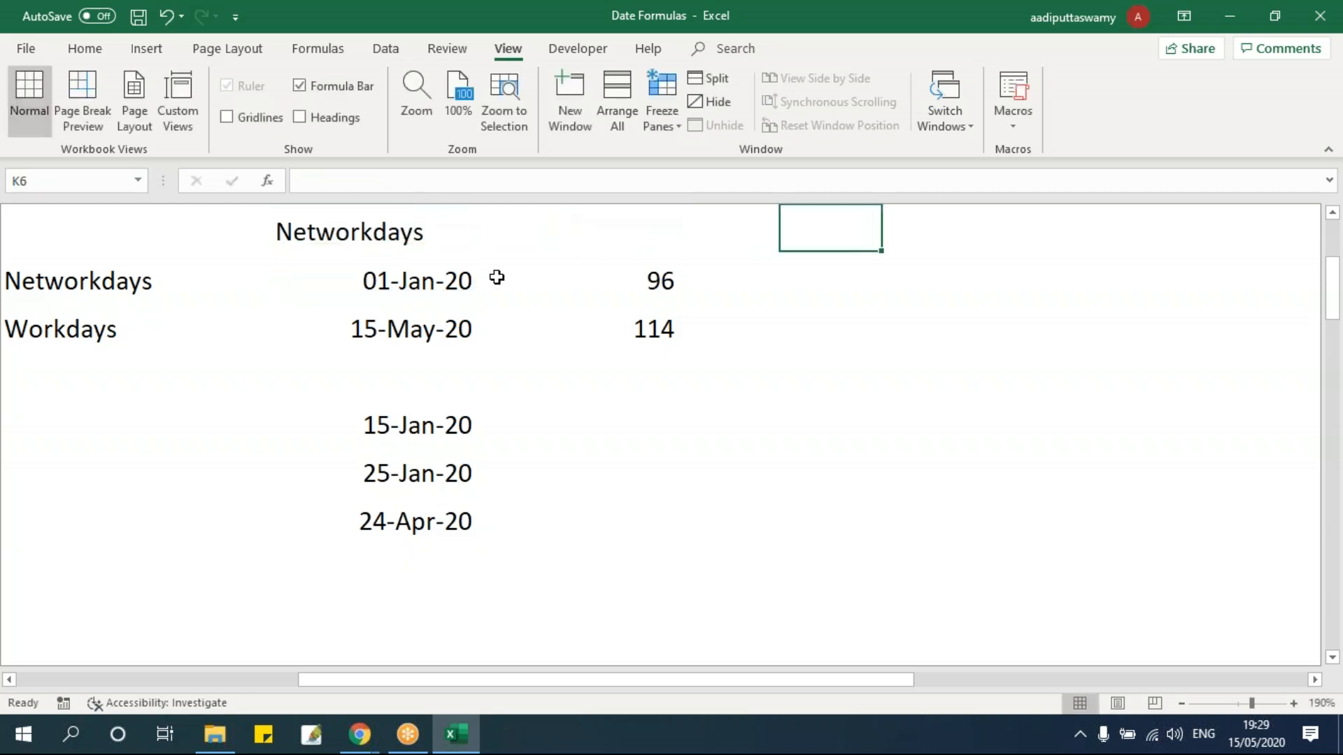
text(Workdays)
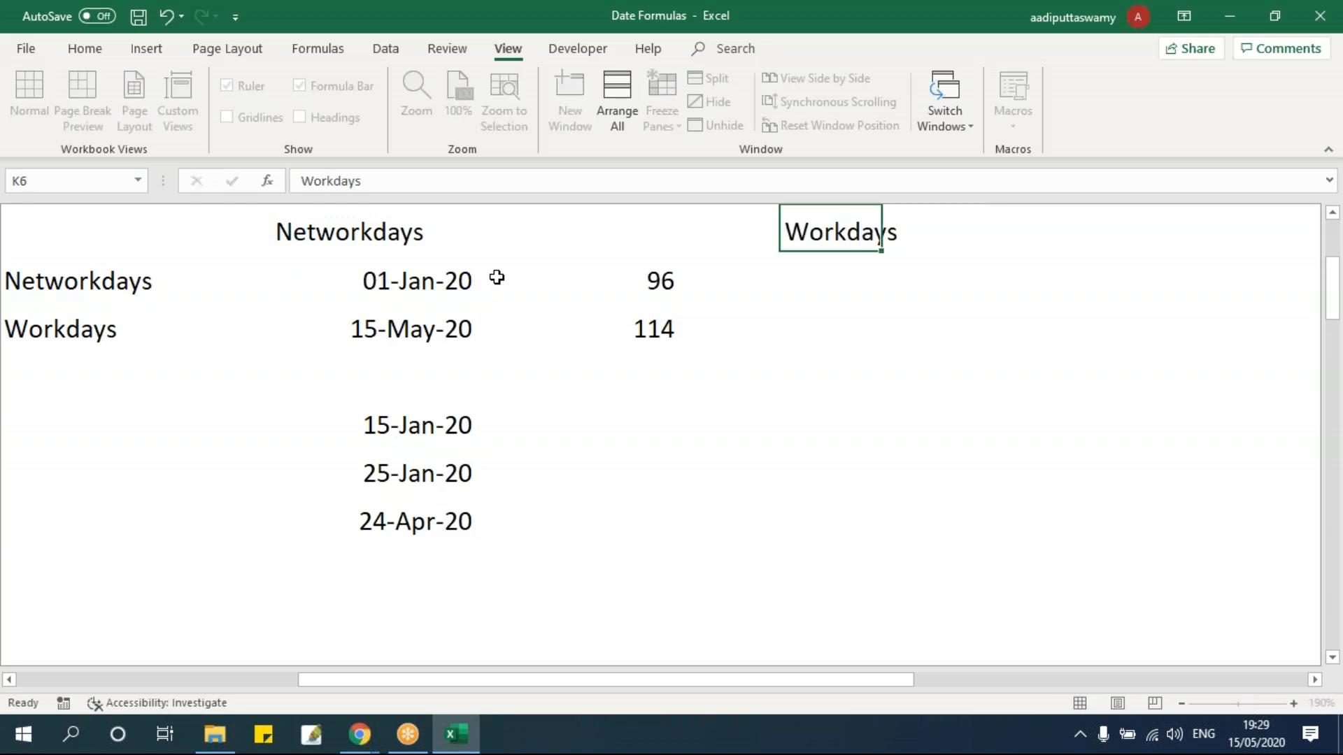
key(Return)
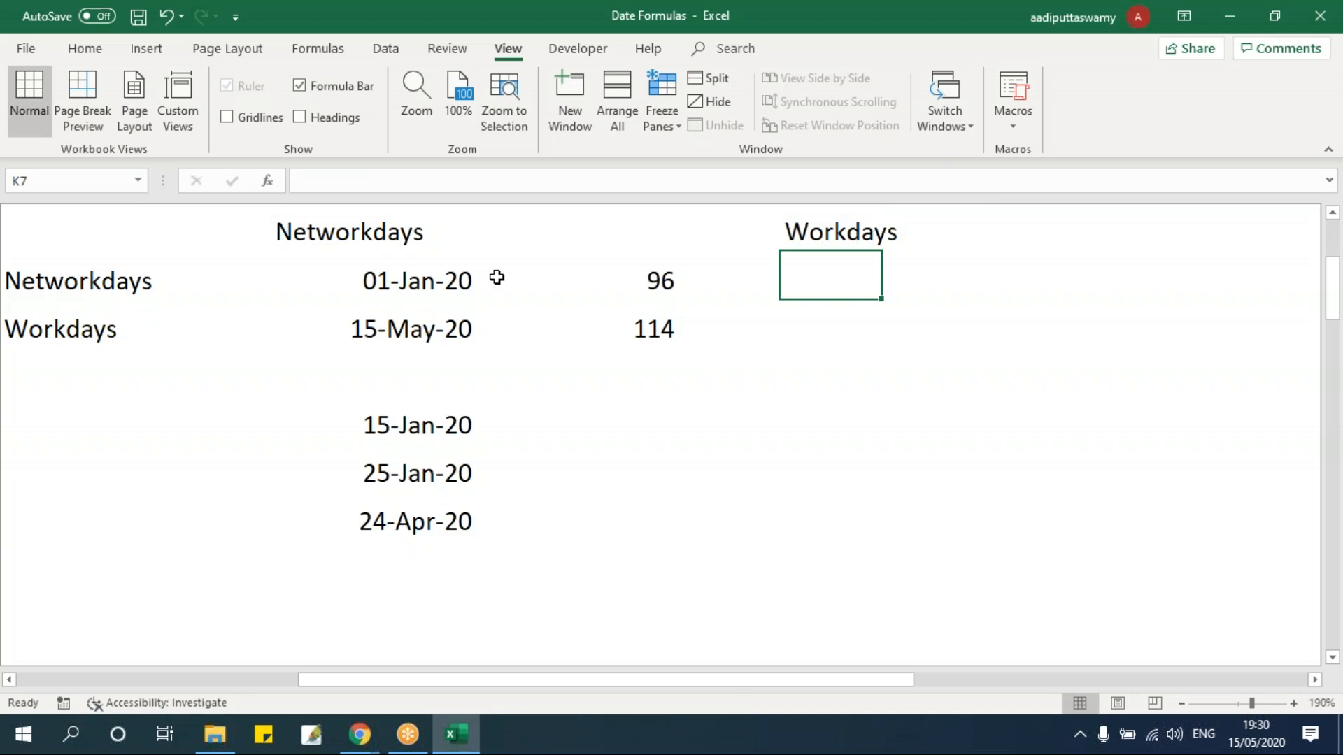
Step: Enter 45 in L6 as the number of working days for the Workdays example
click(465, 281)
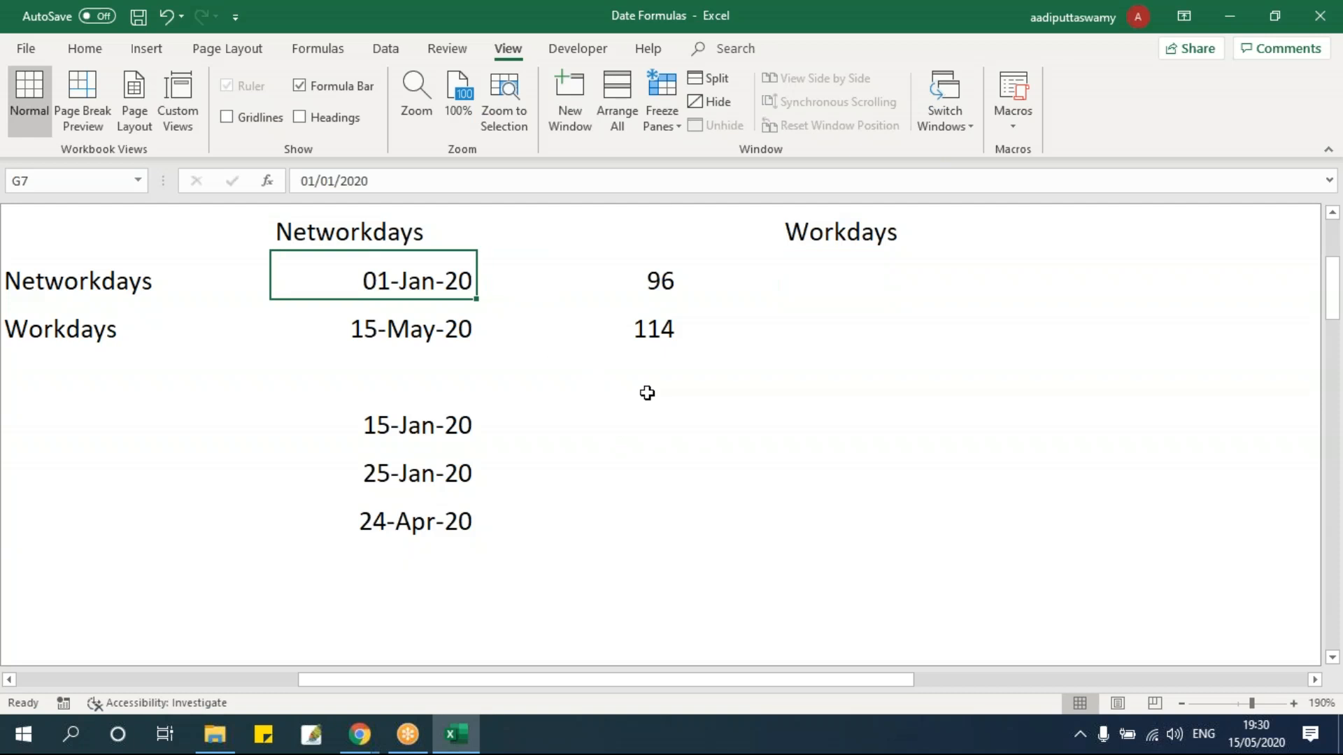
click(969, 228)
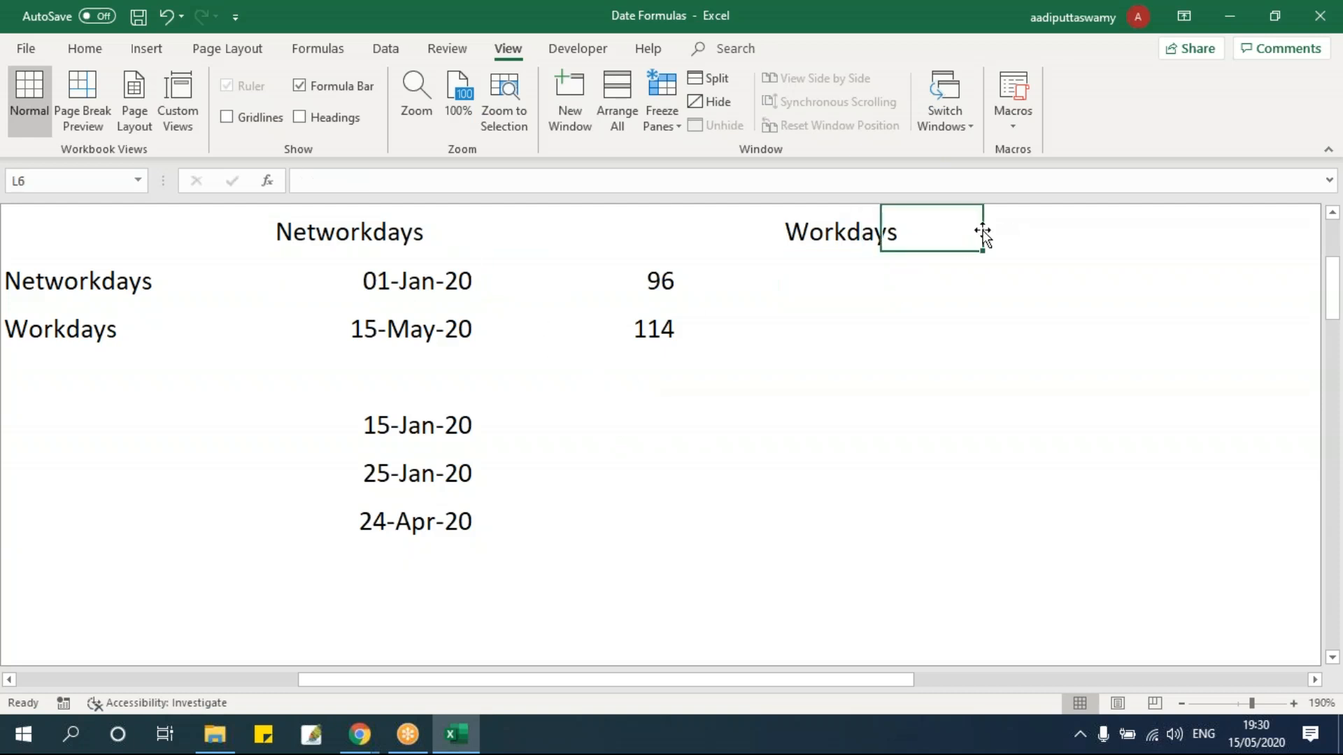
text(45)
key(Return)
key(Up)
key(Left)
key(Down)
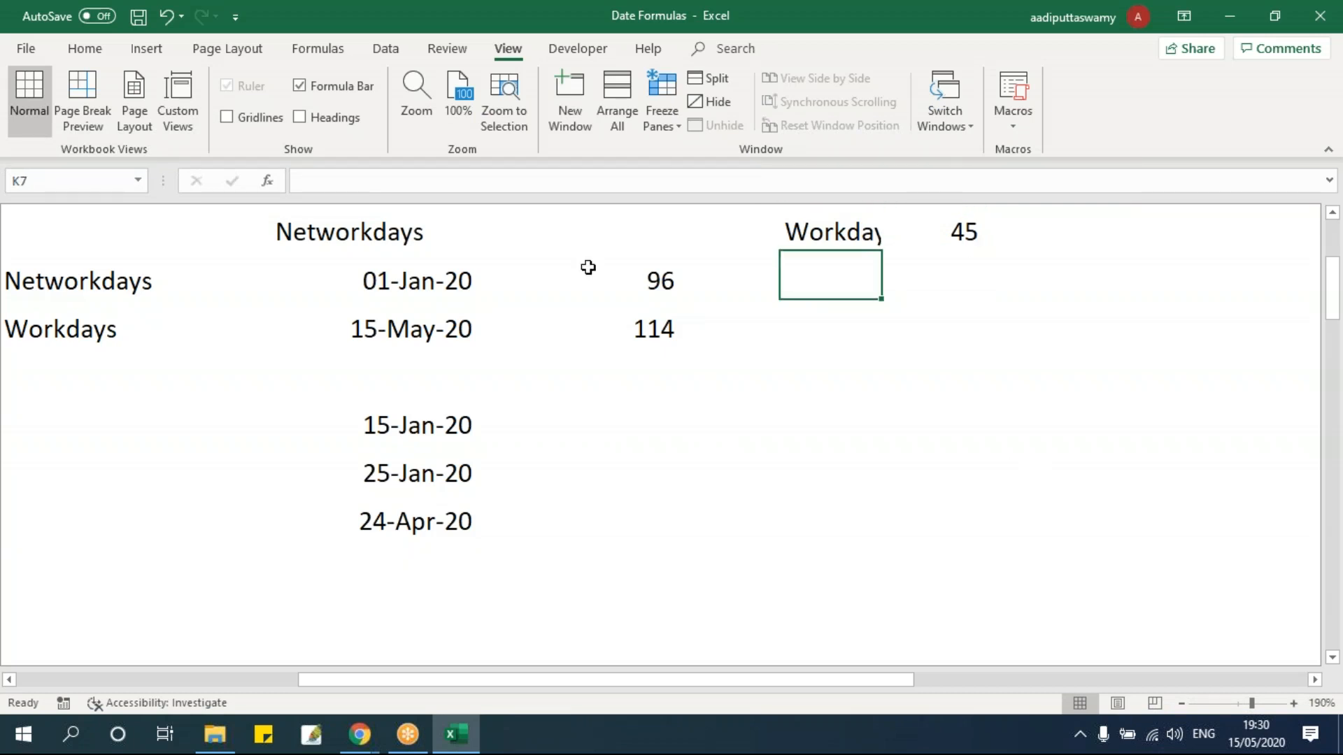
Step: Enter =WORKDAY(G7,L6) in K7, with G7 as the start date and L6 as the number of days
click(458, 290)
click(811, 282)
text(=wo)
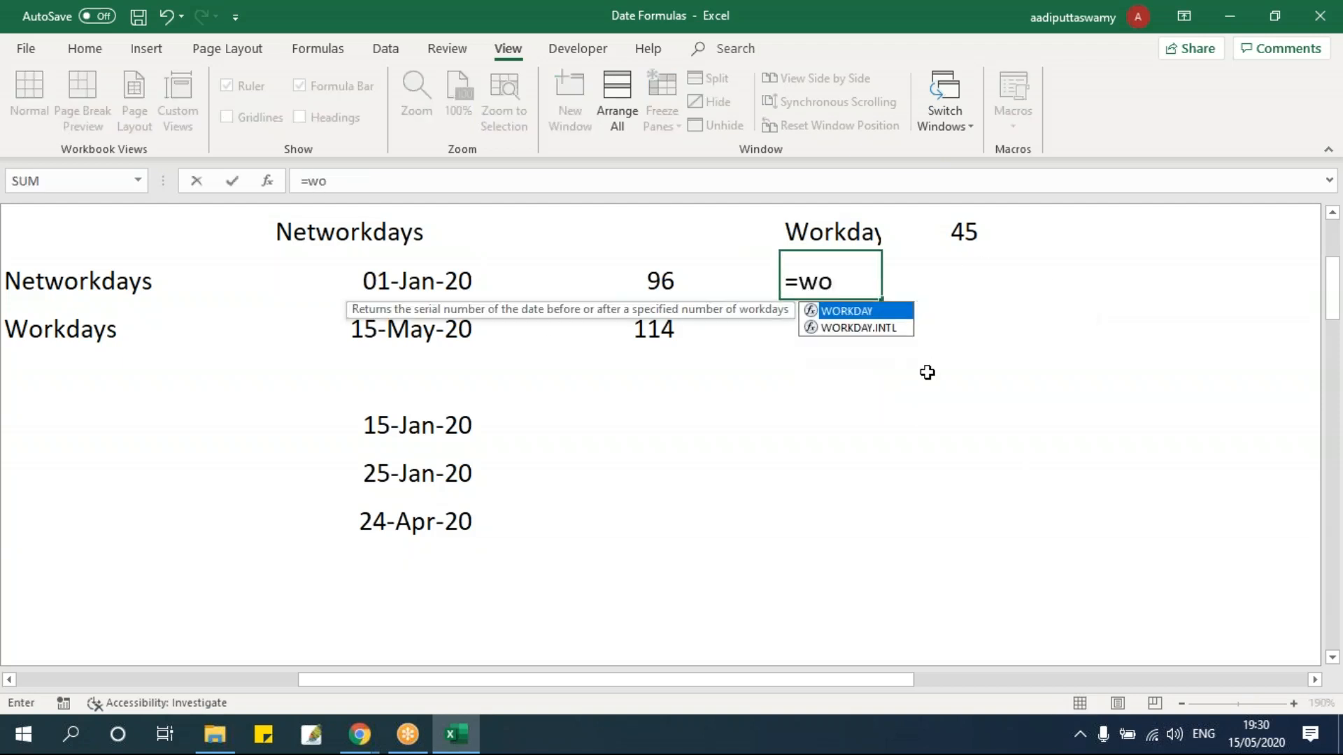
key(Tab)
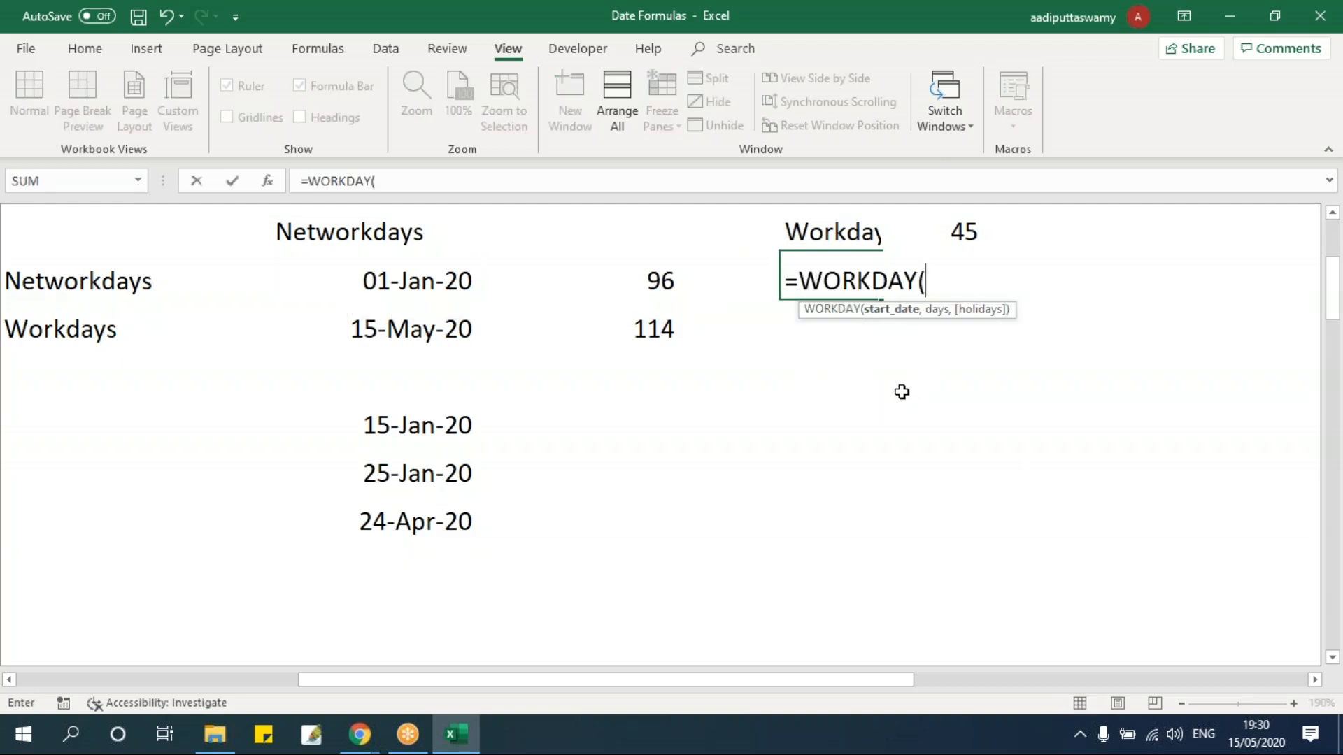
click(428, 282)
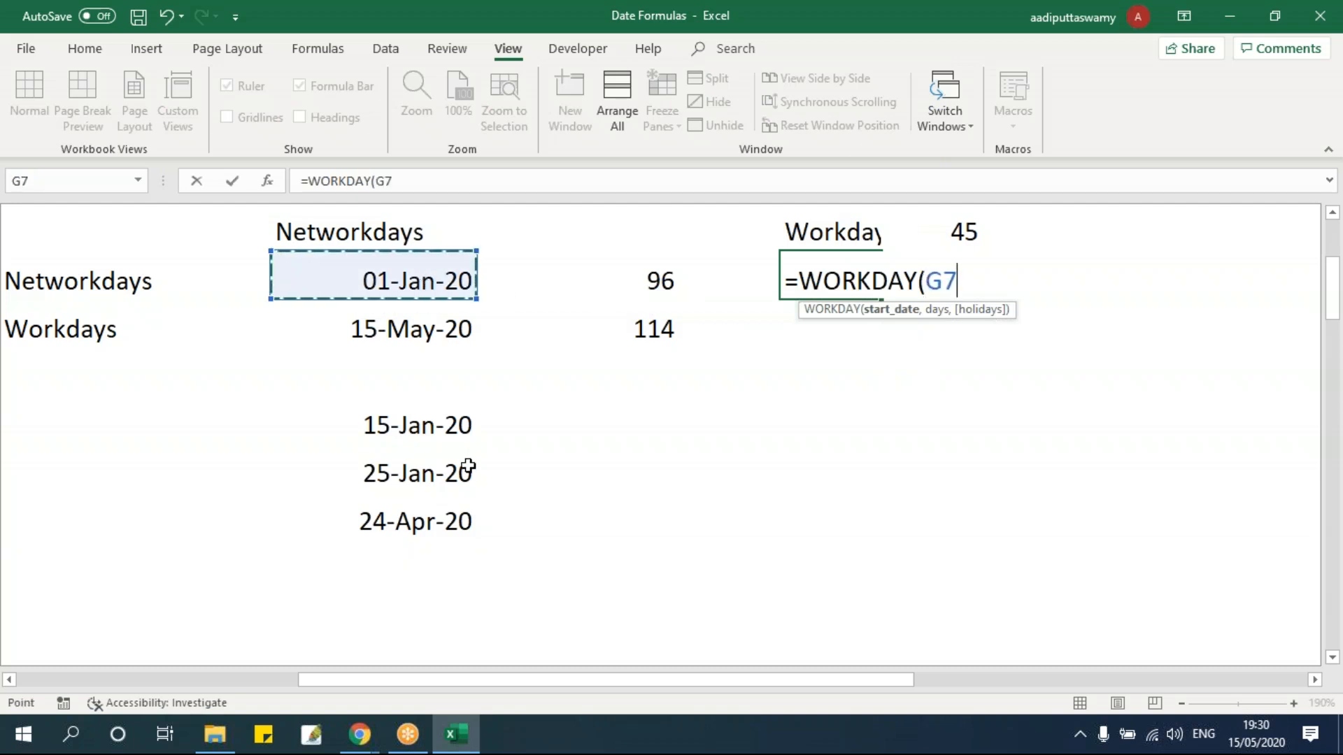
text(,)
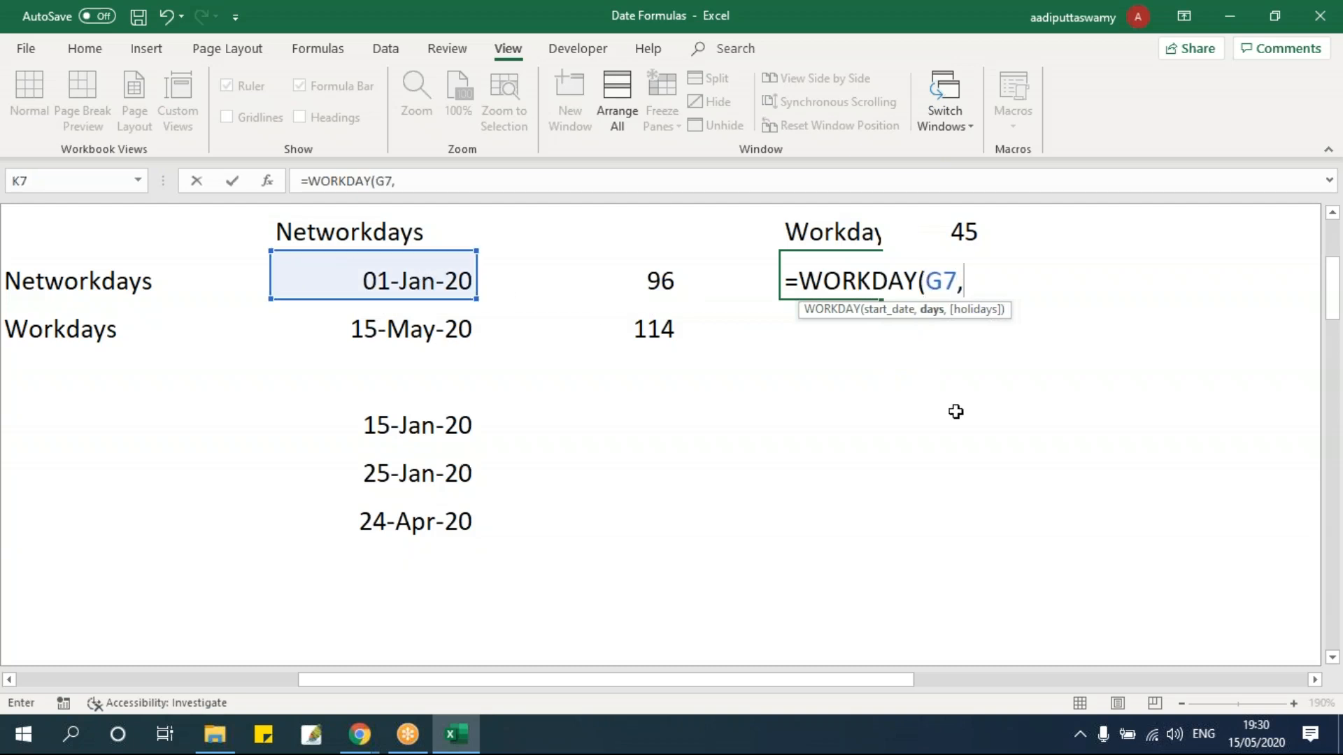
click(951, 234)
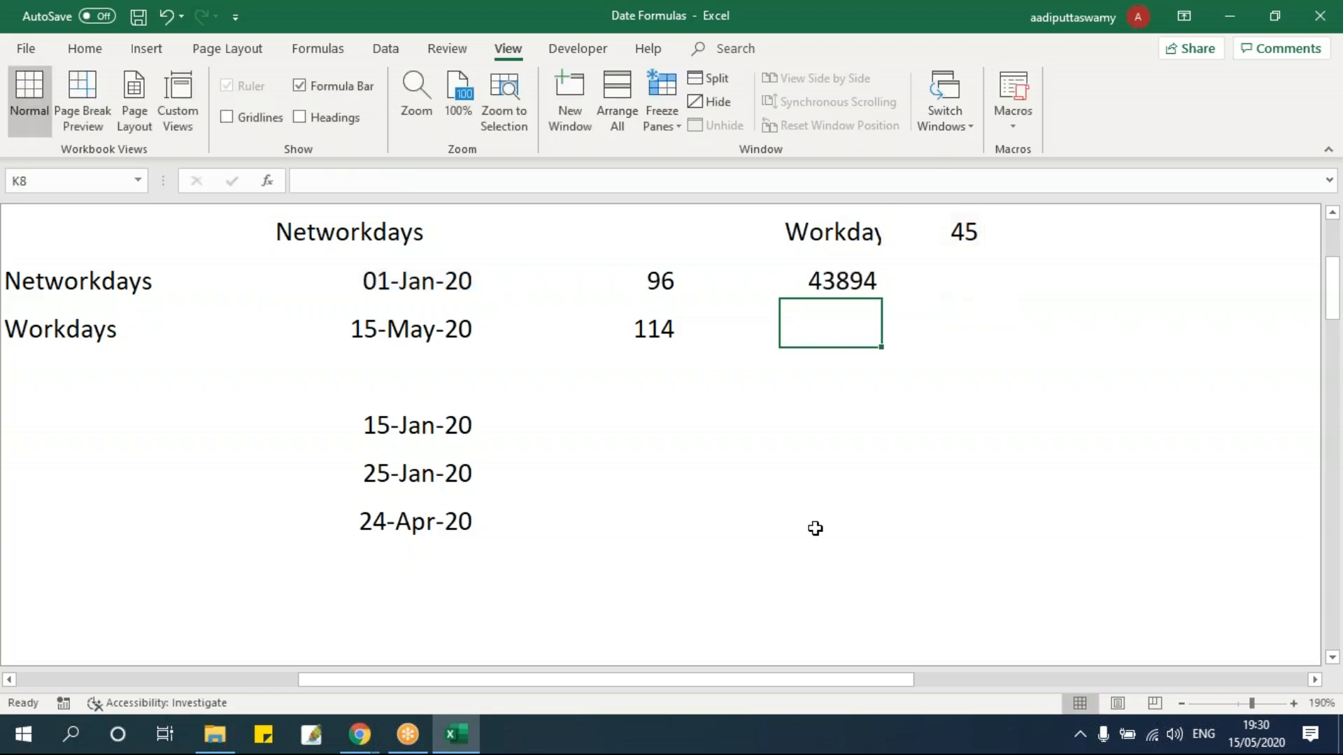
Step: Apply G8's date format to K7 and, with the sheet headings shown, widen column K to fit the date
click(399, 329)
key(ctrl+c)
click(849, 286)
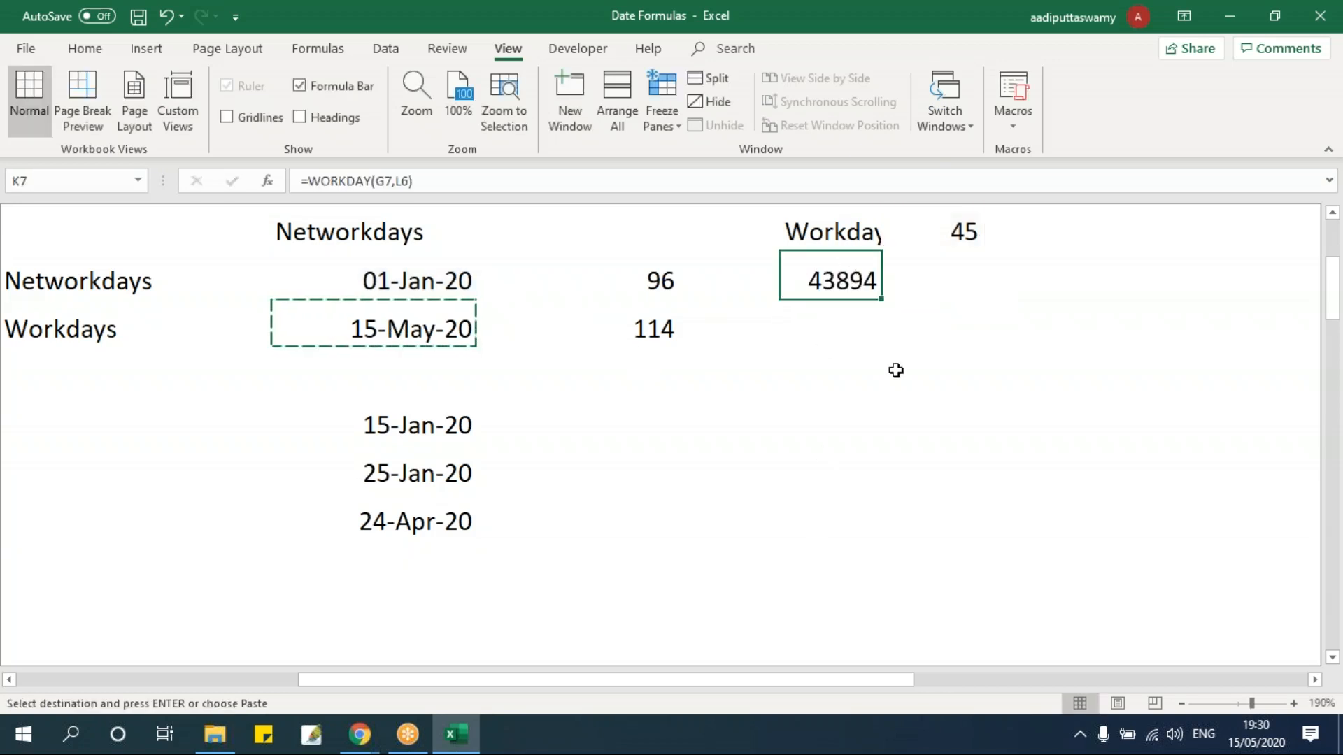
key(ctrl+alt+v)
key(t)
key(Return)
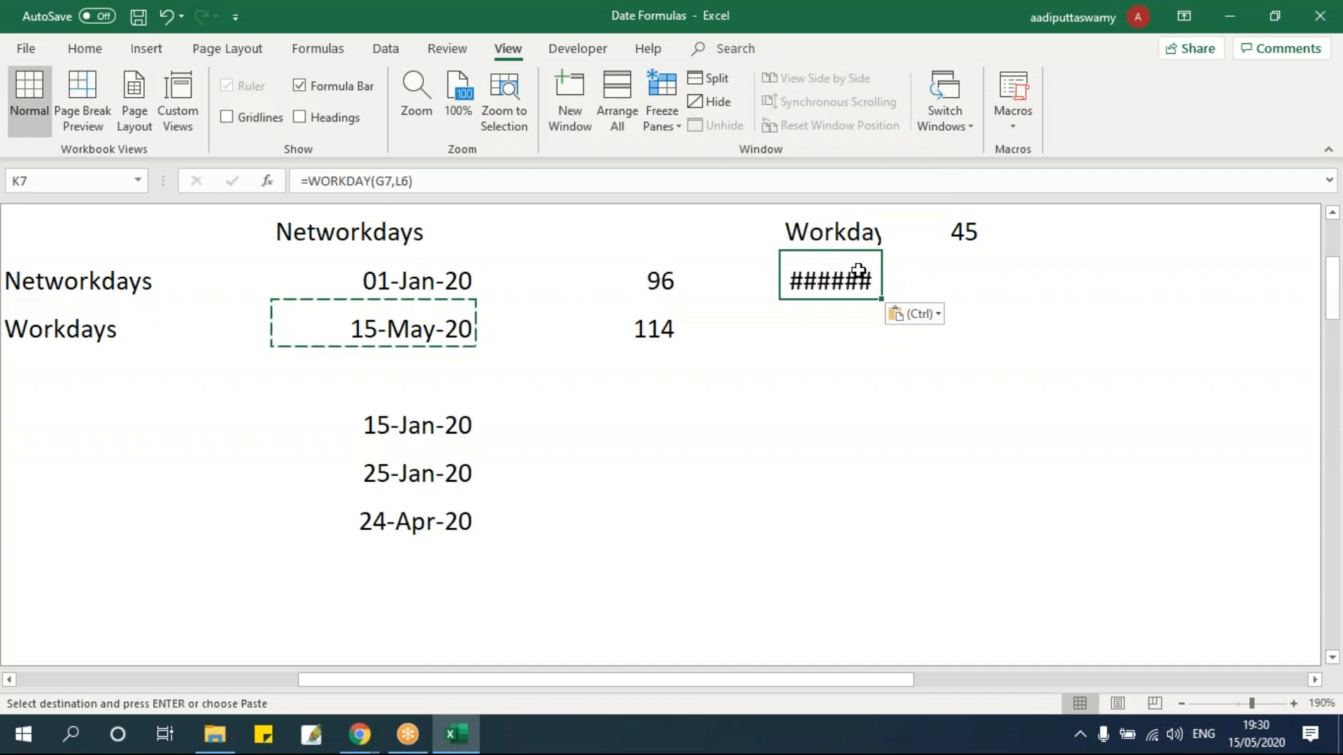
click(299, 116)
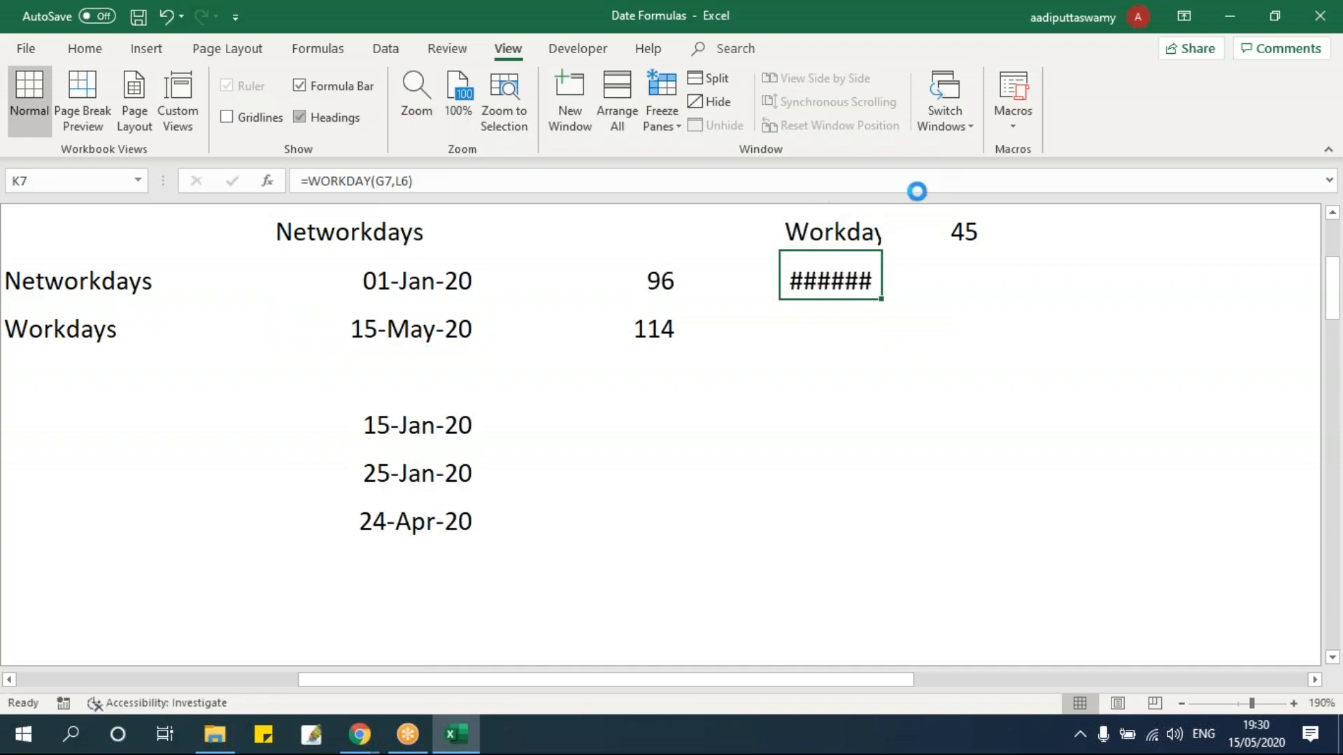
drag(935, 221, 994, 251)
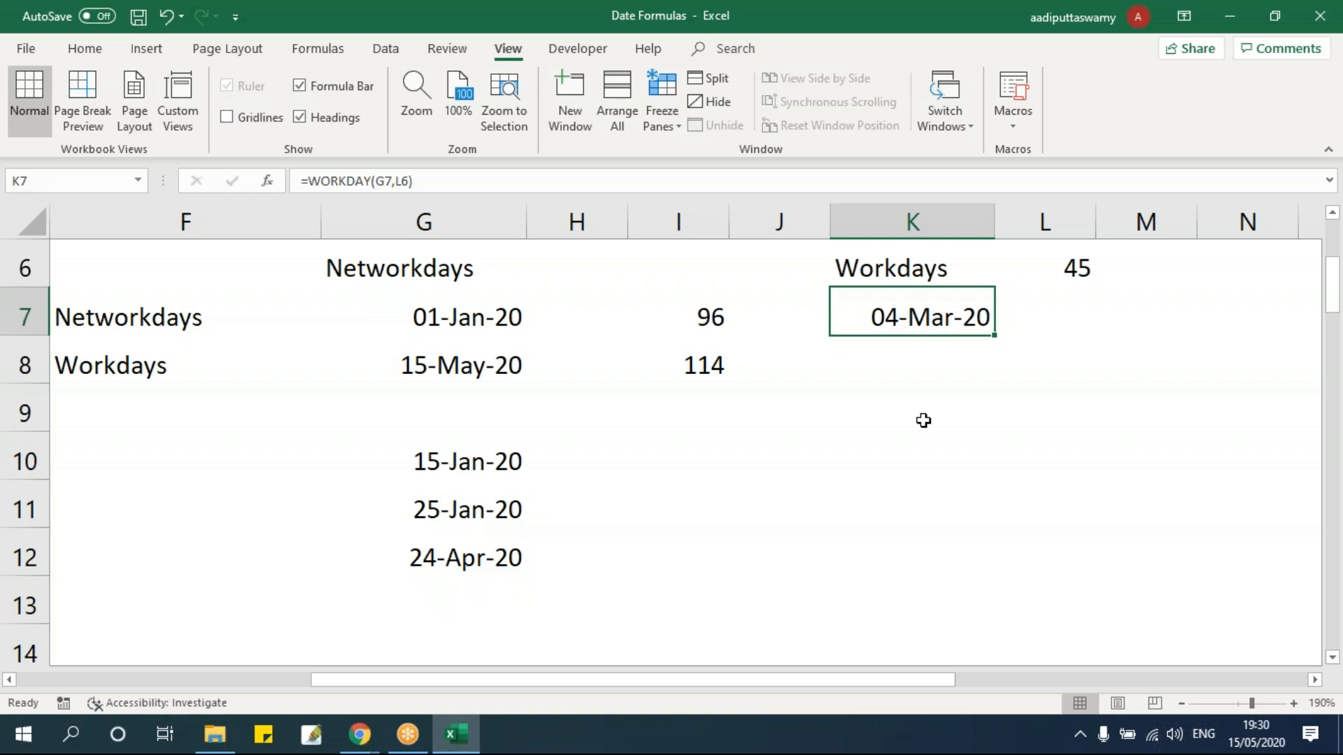
Step: Add the holiday list G10:G12 as the last argument of the WORKDAY formula in K7 and review the holiday dates
double_click(911, 315)
text(,)
drag(471, 462, 471, 556)
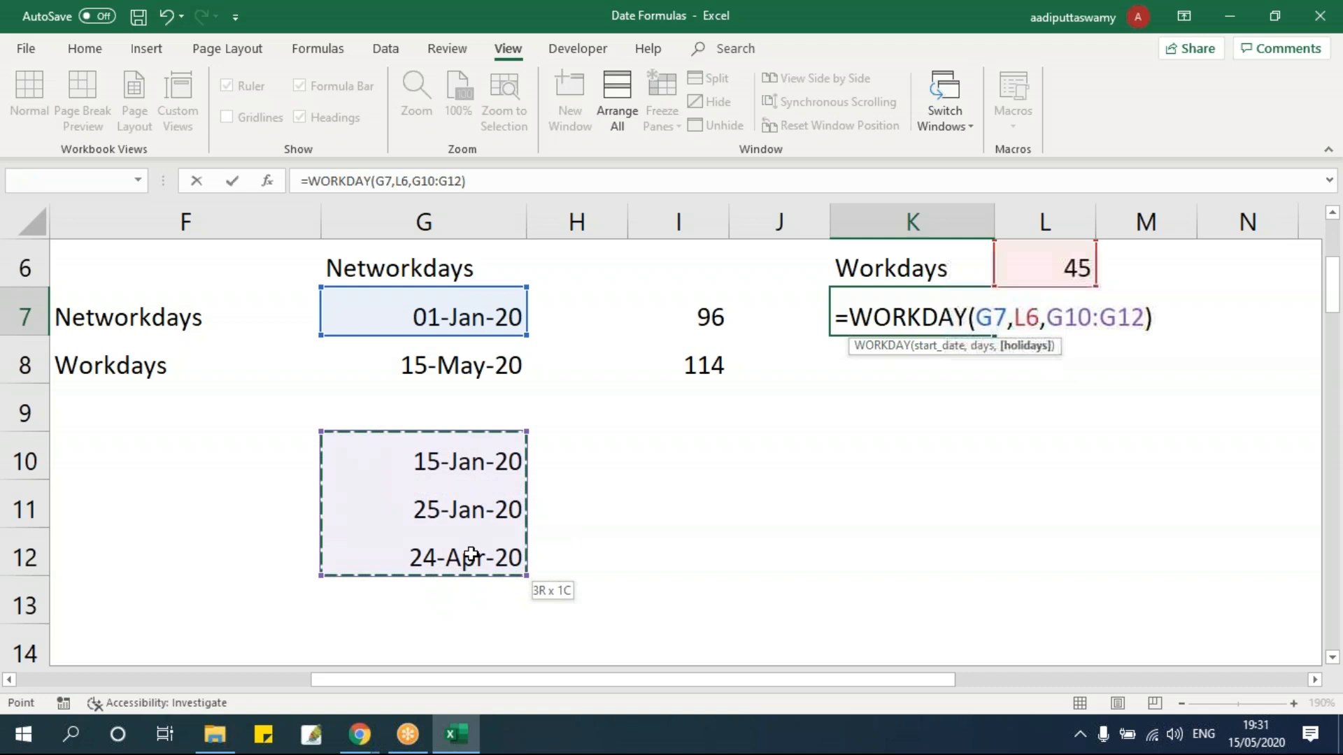
key(Return)
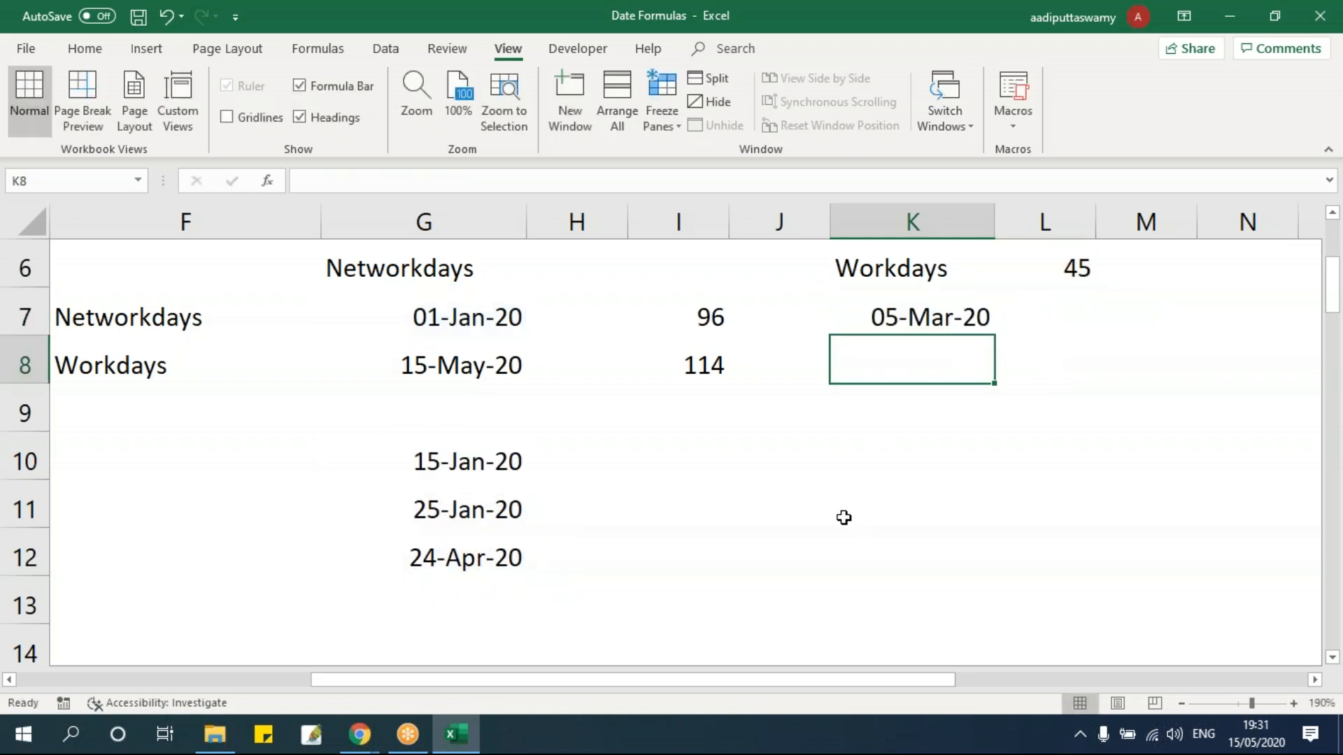
click(471, 463)
click(456, 553)
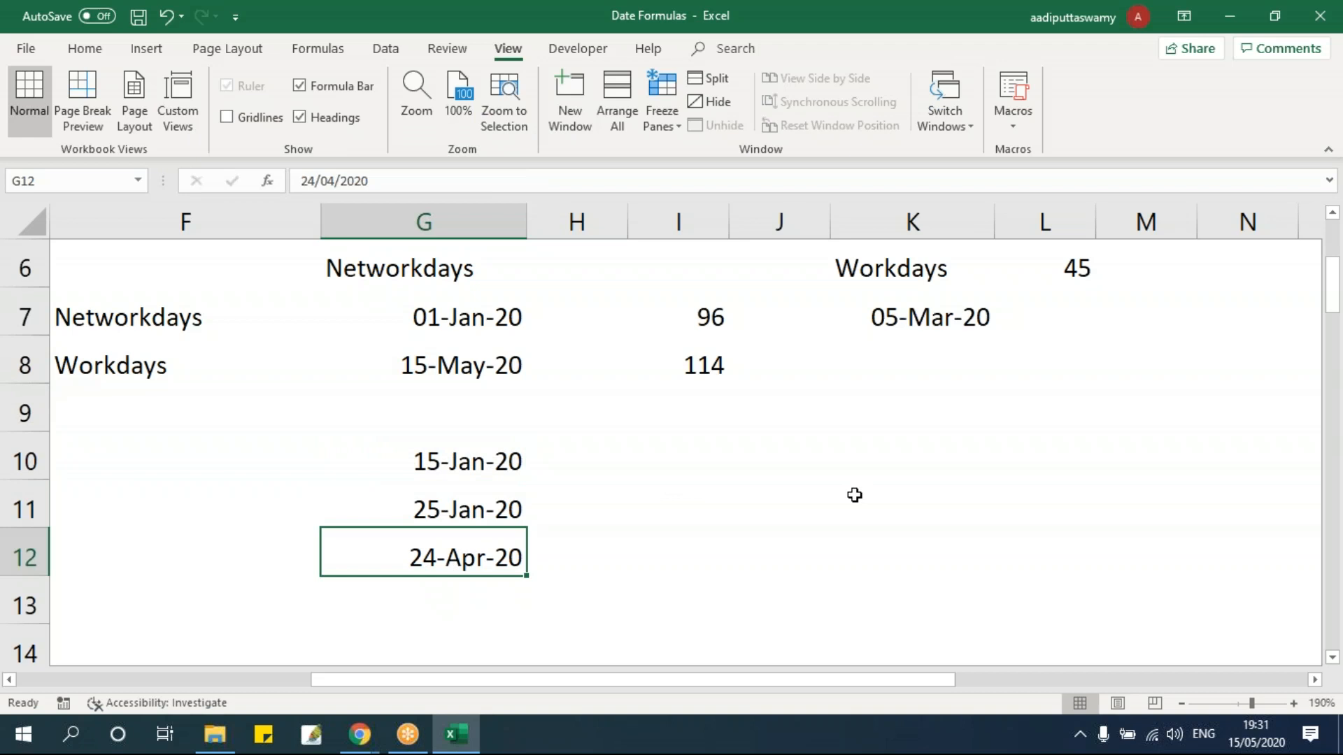
Step: Start a WORKDAY.INTL formula in K8 with G7 as the start date and L6 as the number of days
click(922, 363)
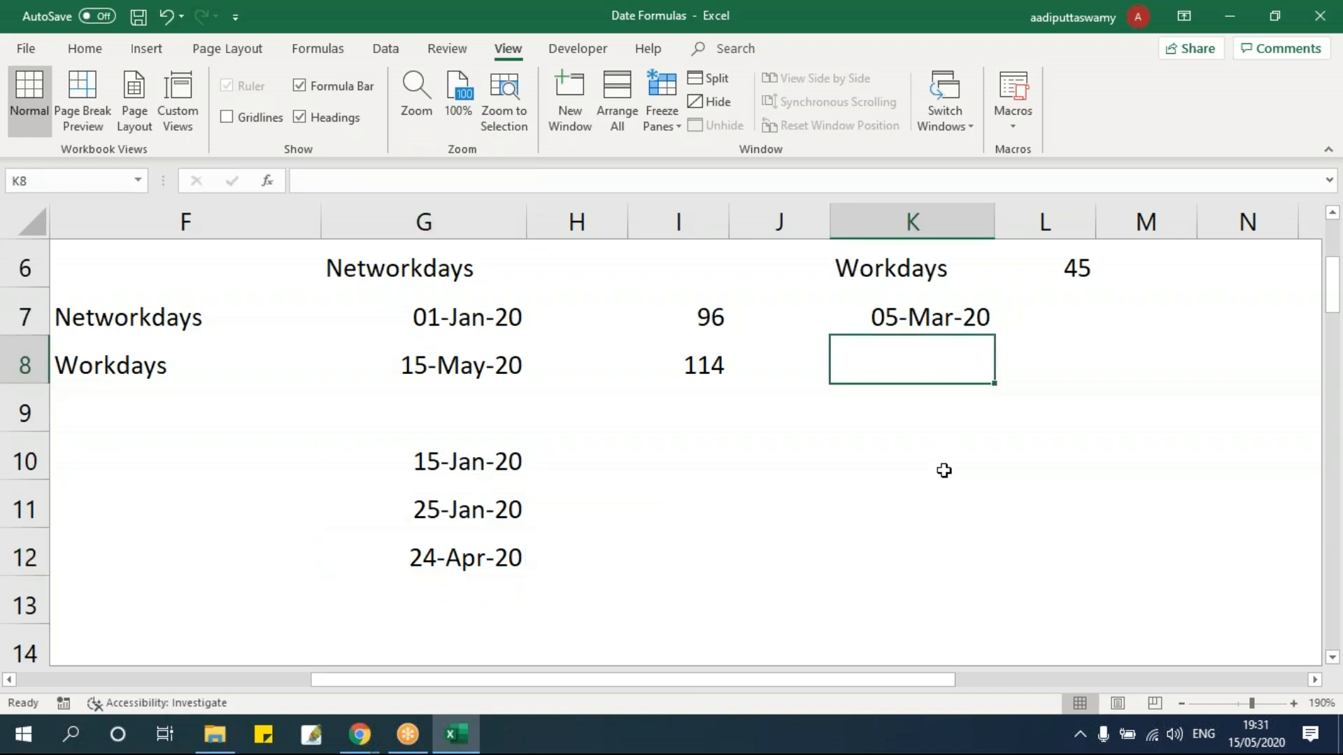
text(=work)
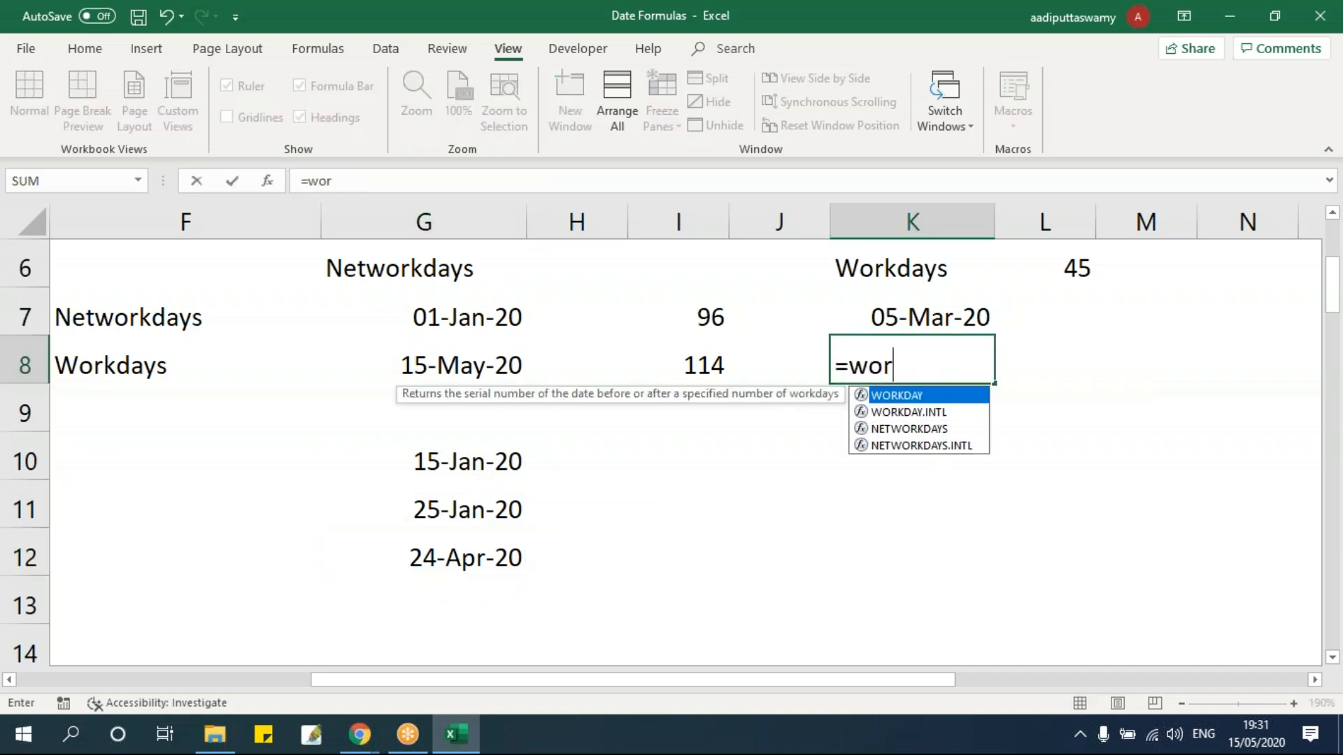
key(Down)
key(Up)
key(Tab)
key(BackSpace)
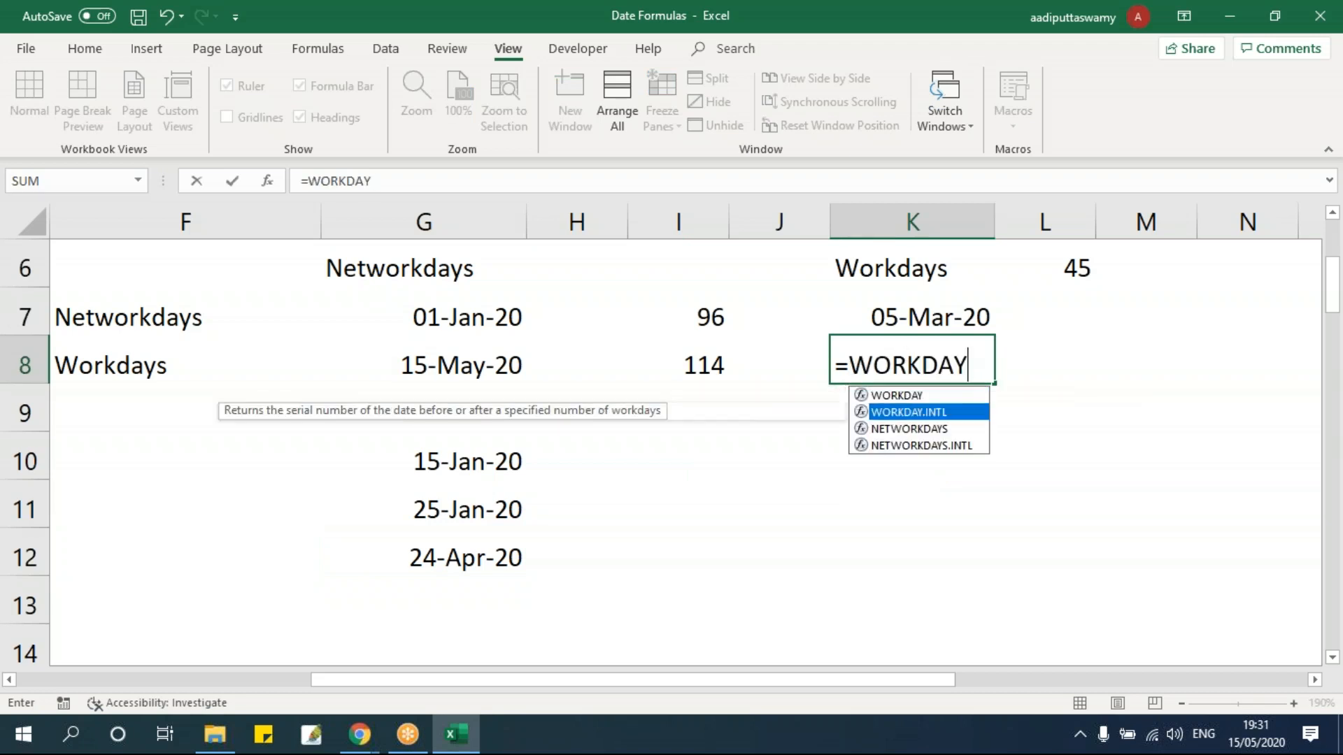
key(Down)
key(Tab)
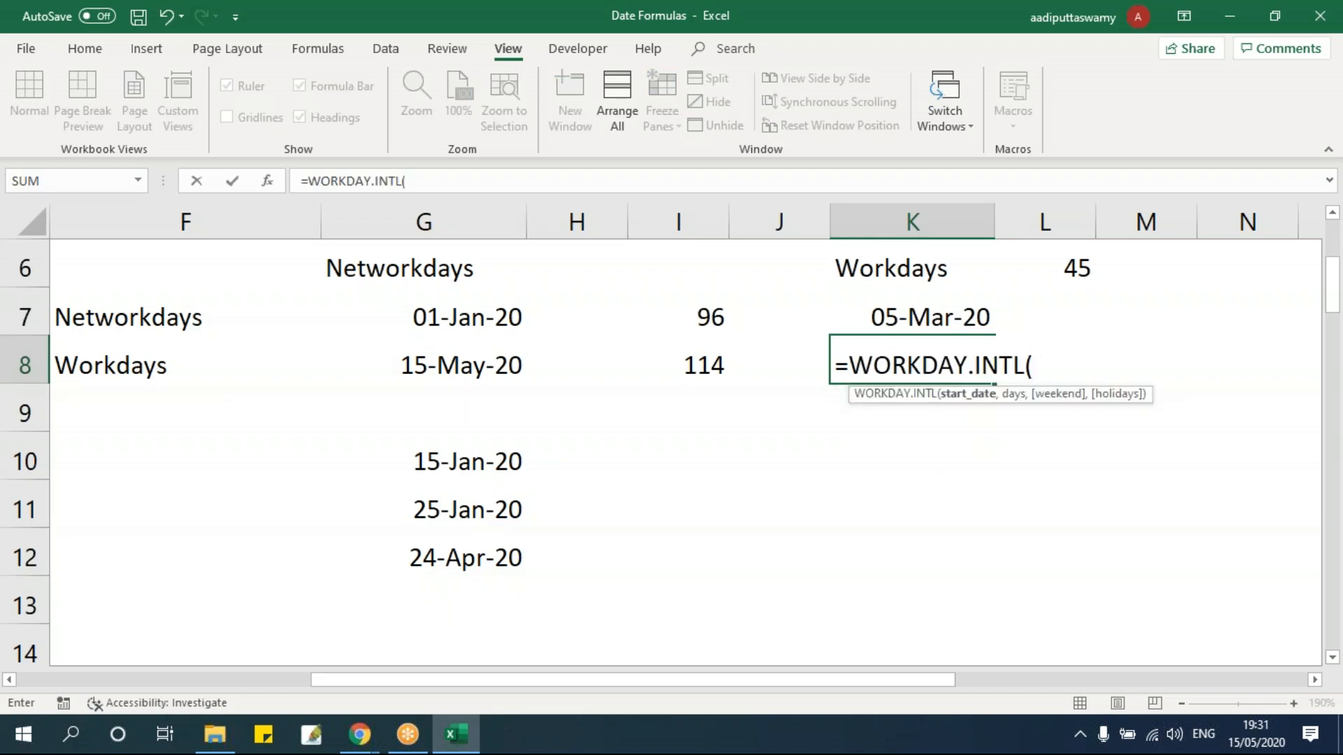
click(456, 321)
text(,)
click(1096, 266)
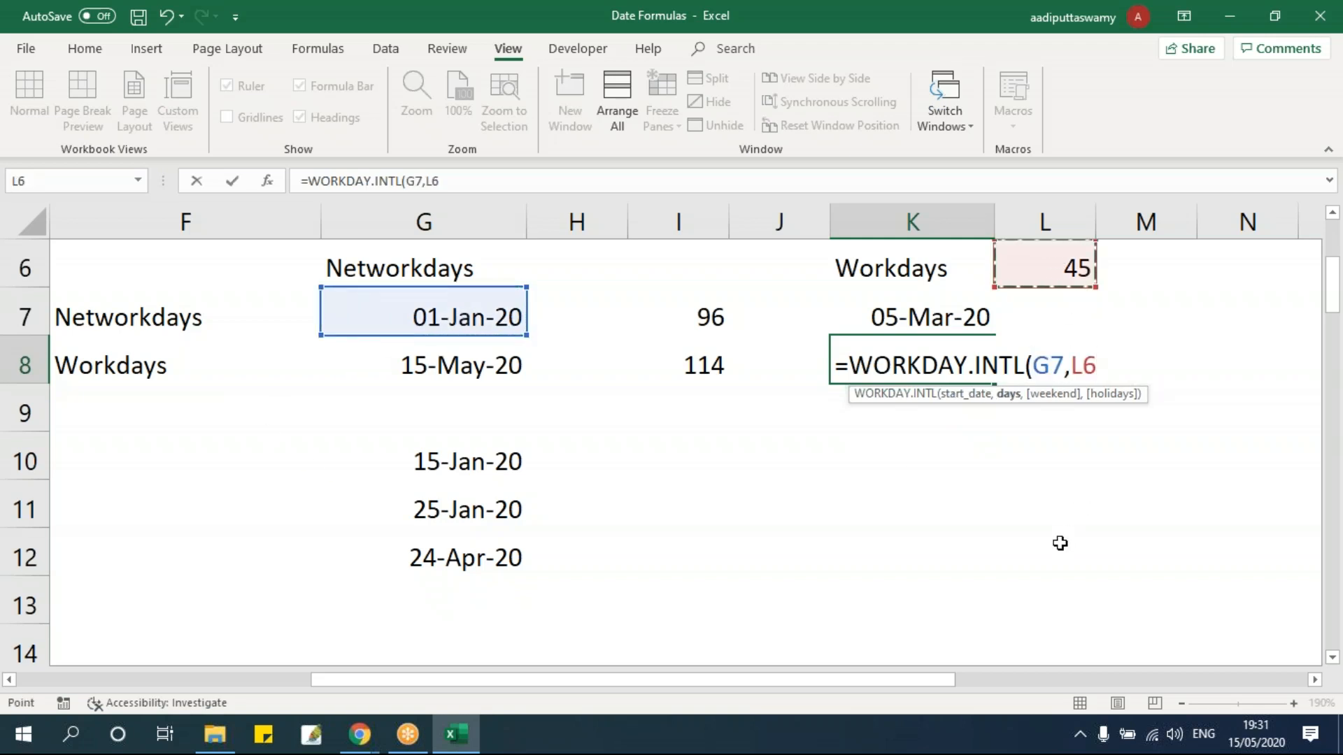
Step: Choose weekend option 11 - Sunday only and holidays G10:G12, completing K8 as =WORKDAY.INTL(G7,L6,11,G10:G12)
text(,)
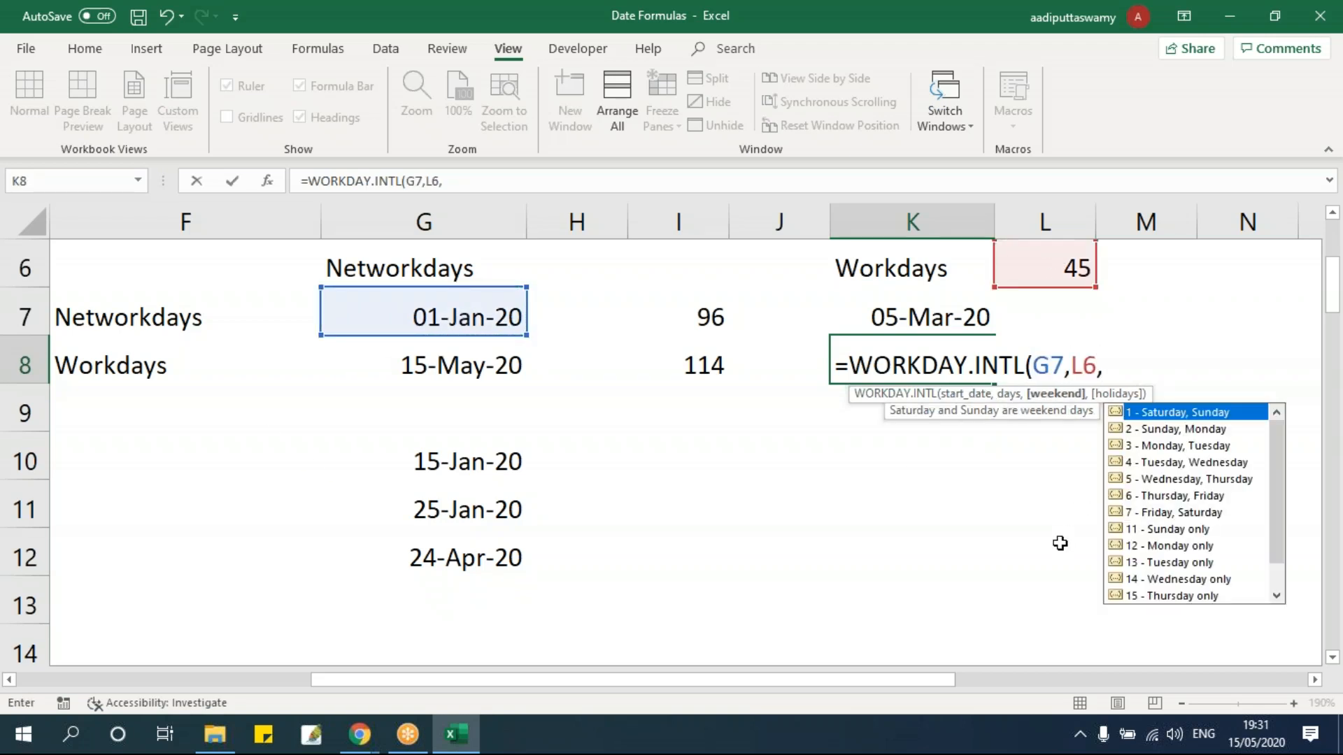
key(Down)
key(Down)
key(Down)
key(Down)
key(Down)
key(Down)
key(Down)
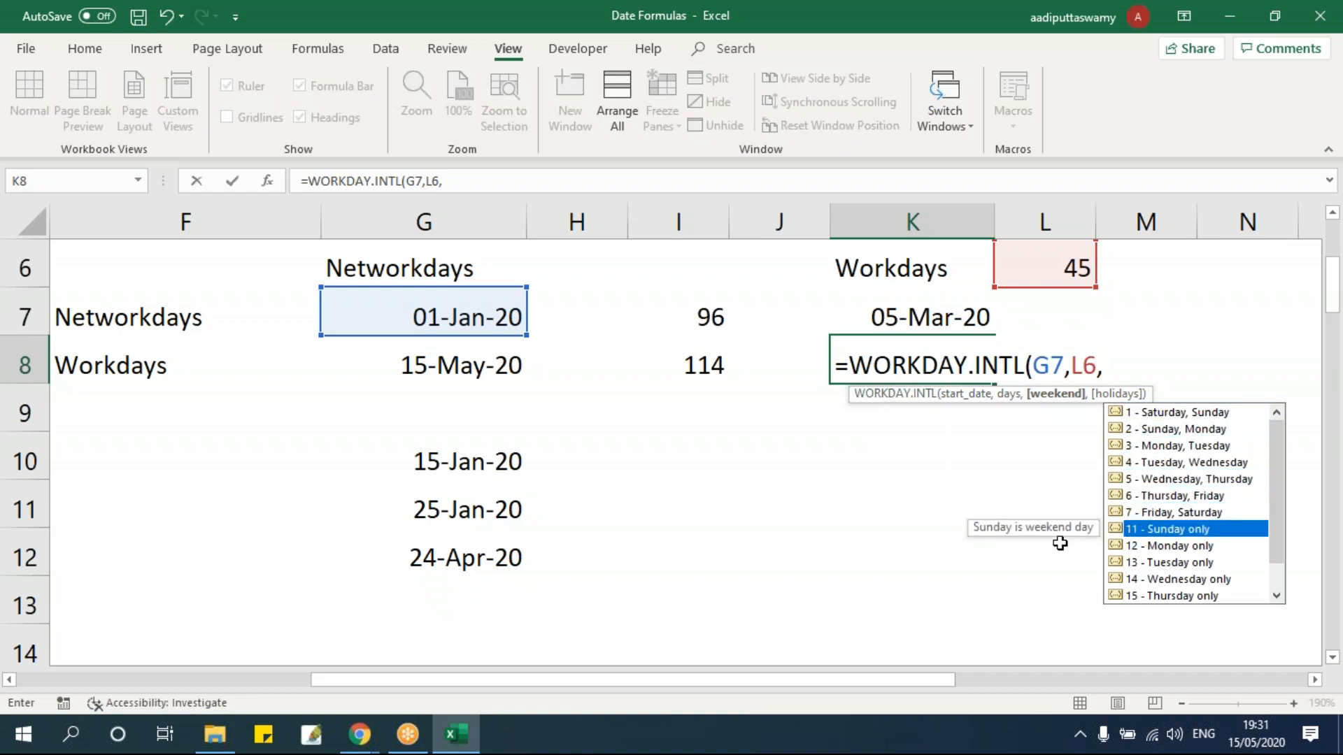
key(Tab)
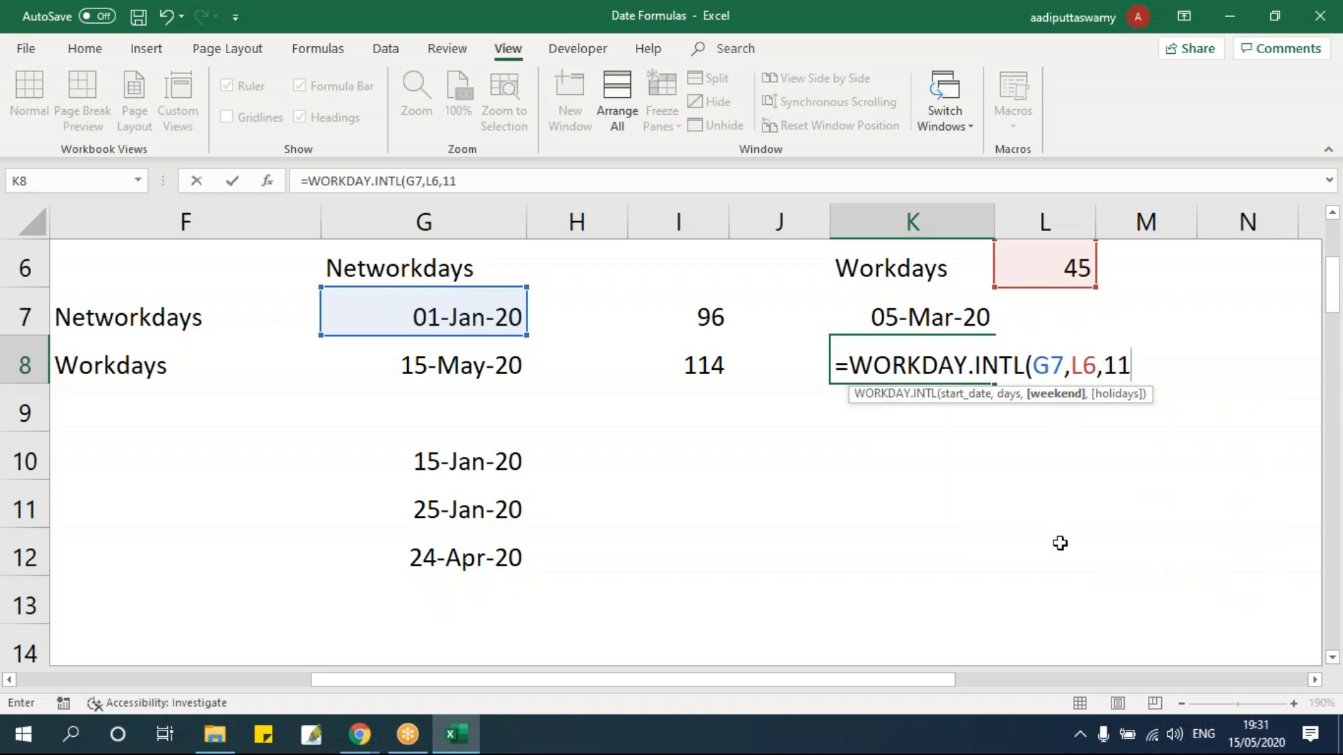
text(,)
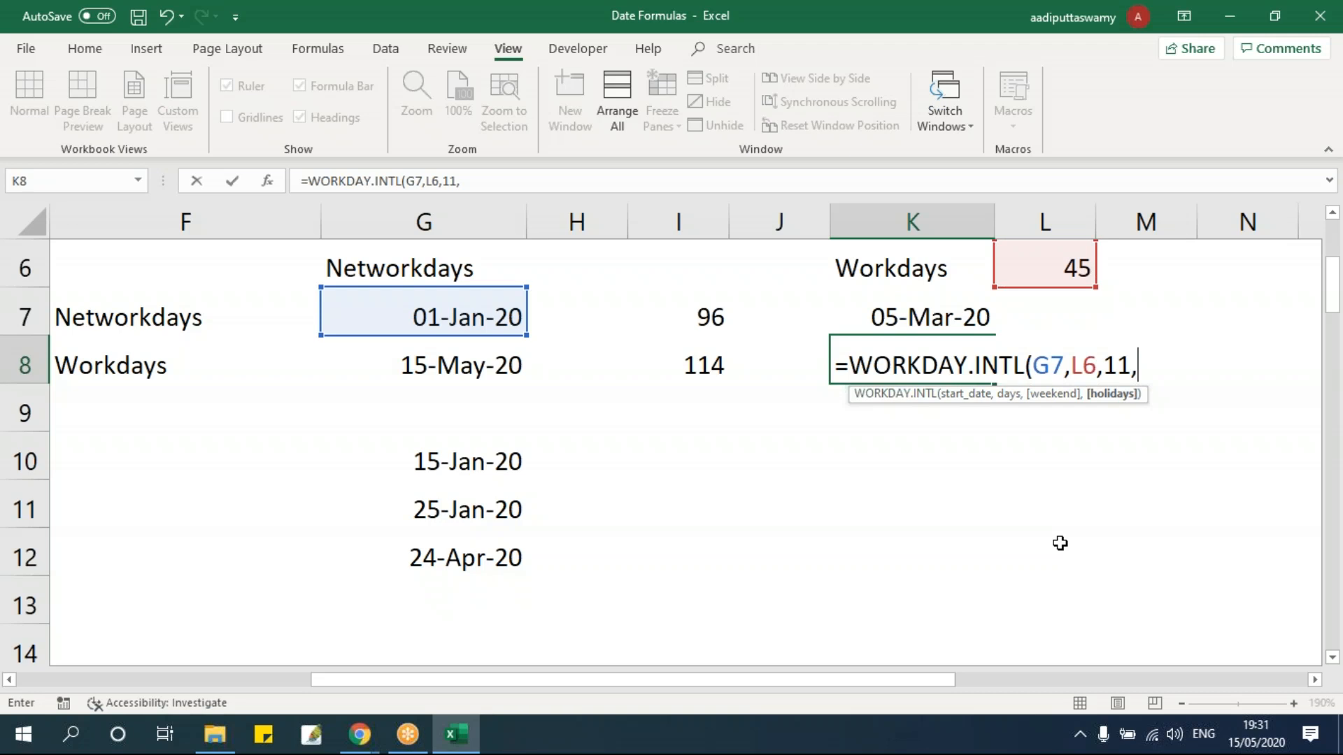
drag(502, 464, 496, 530)
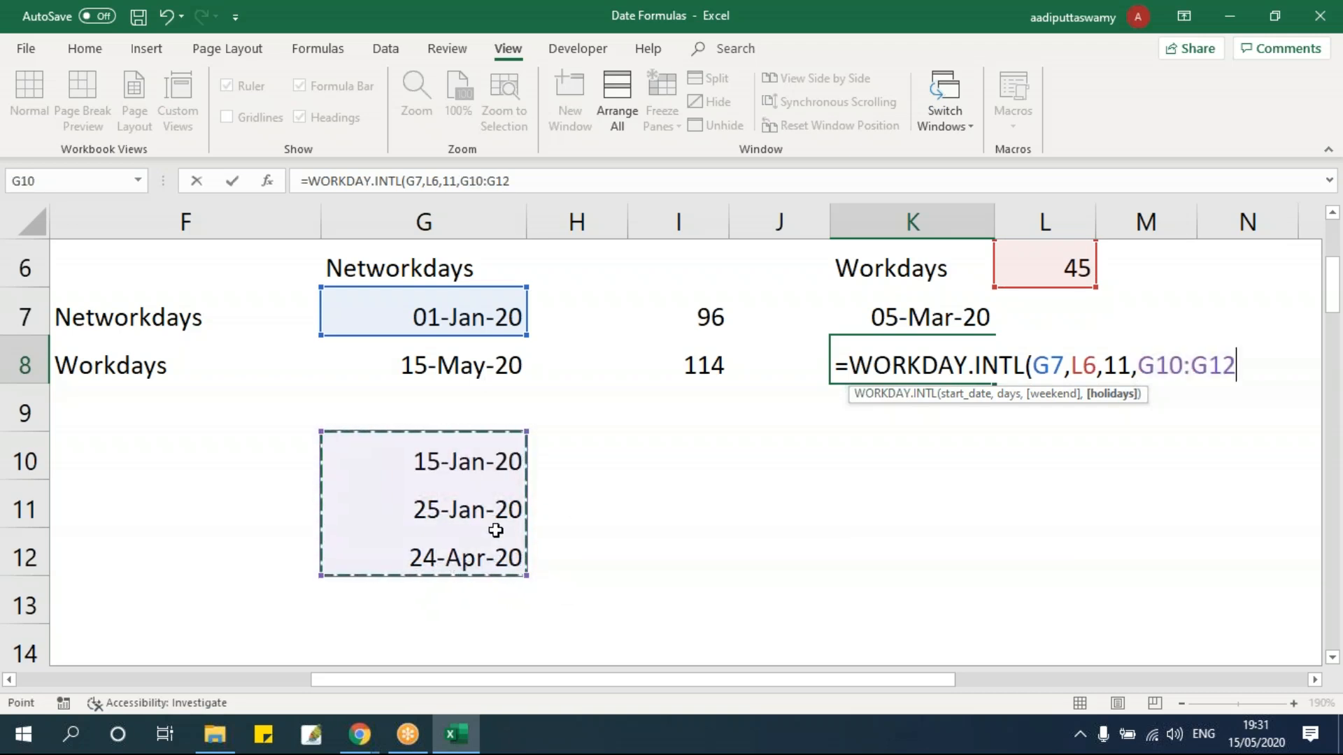
key(Return)
Step: Copy only the date format from K7 to the WORKDAY.INTL result in K8
key(Up)
key(Up)
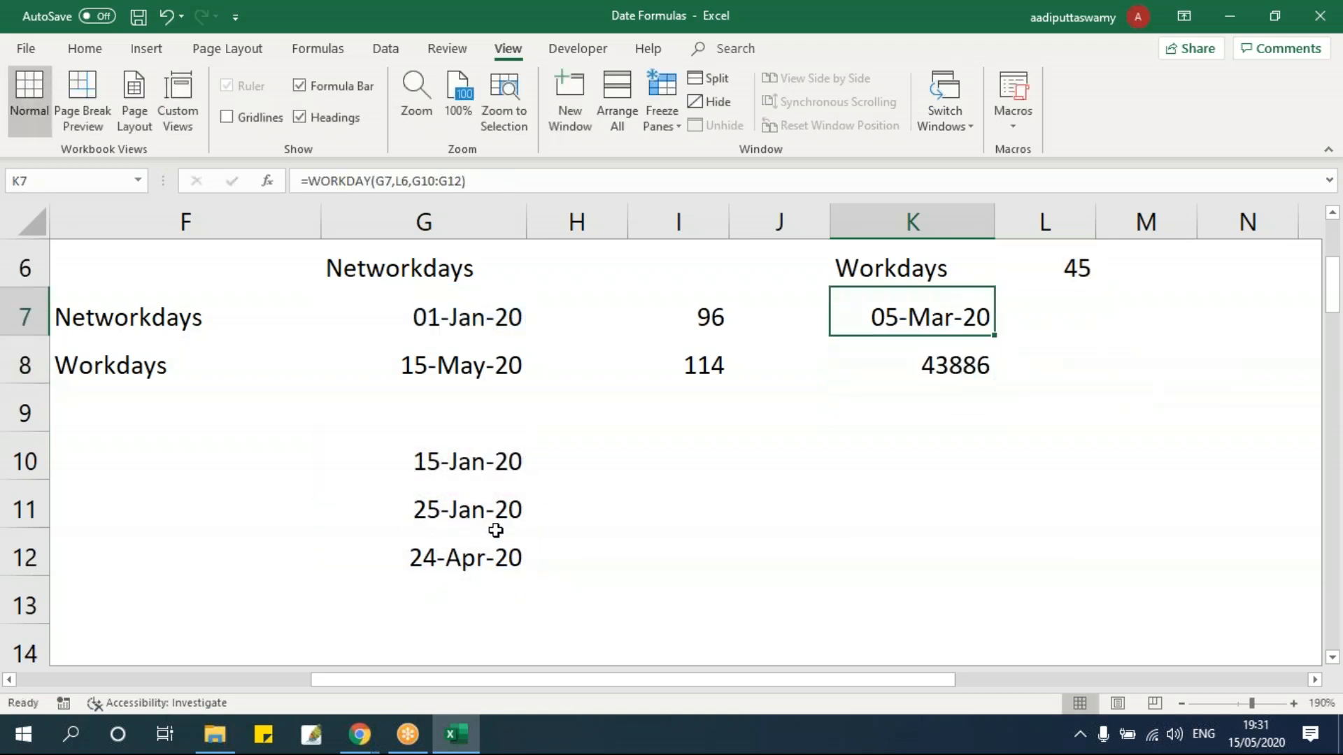
key(shift+Down)
key(ctrl+c)
key(ctrl+alt+v)
key(t)
key(Return)
key(Escape)
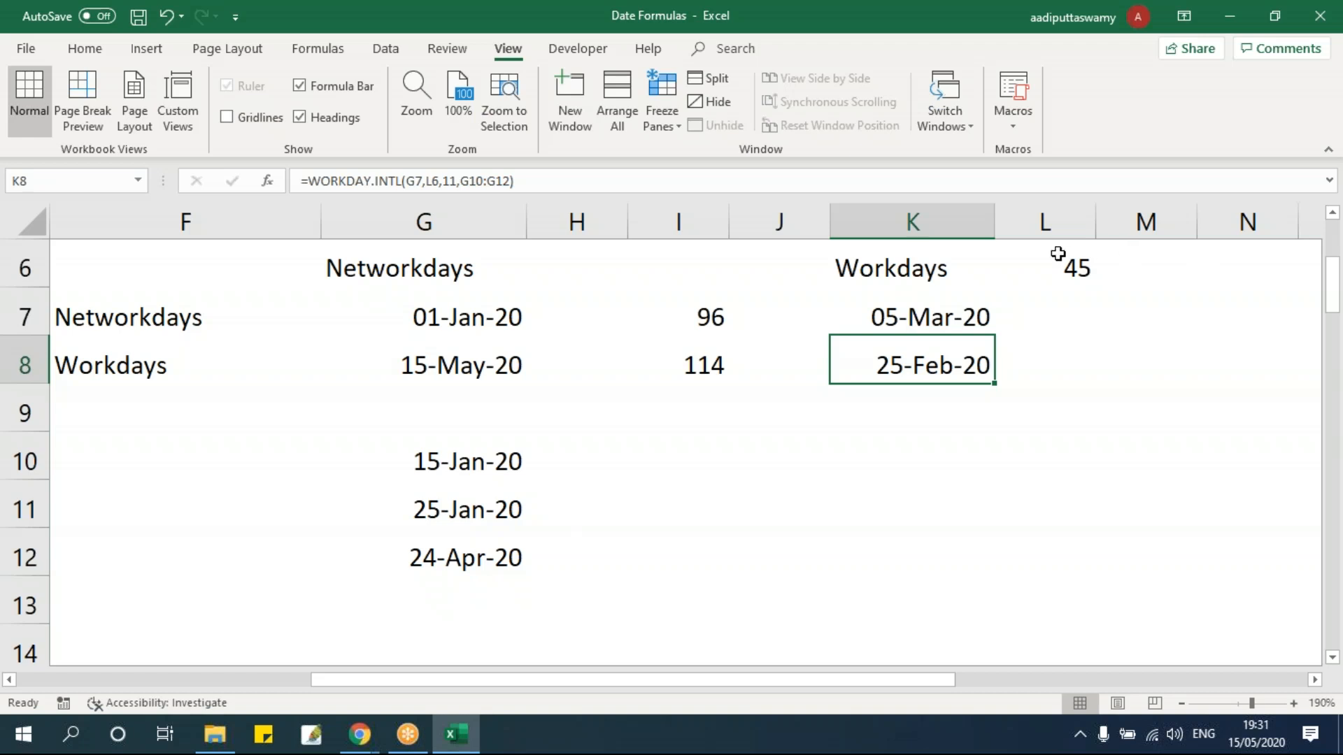
Step: Change the number of working days in L6 to 70 and check the two resulting dates in K7:K8
click(1104, 253)
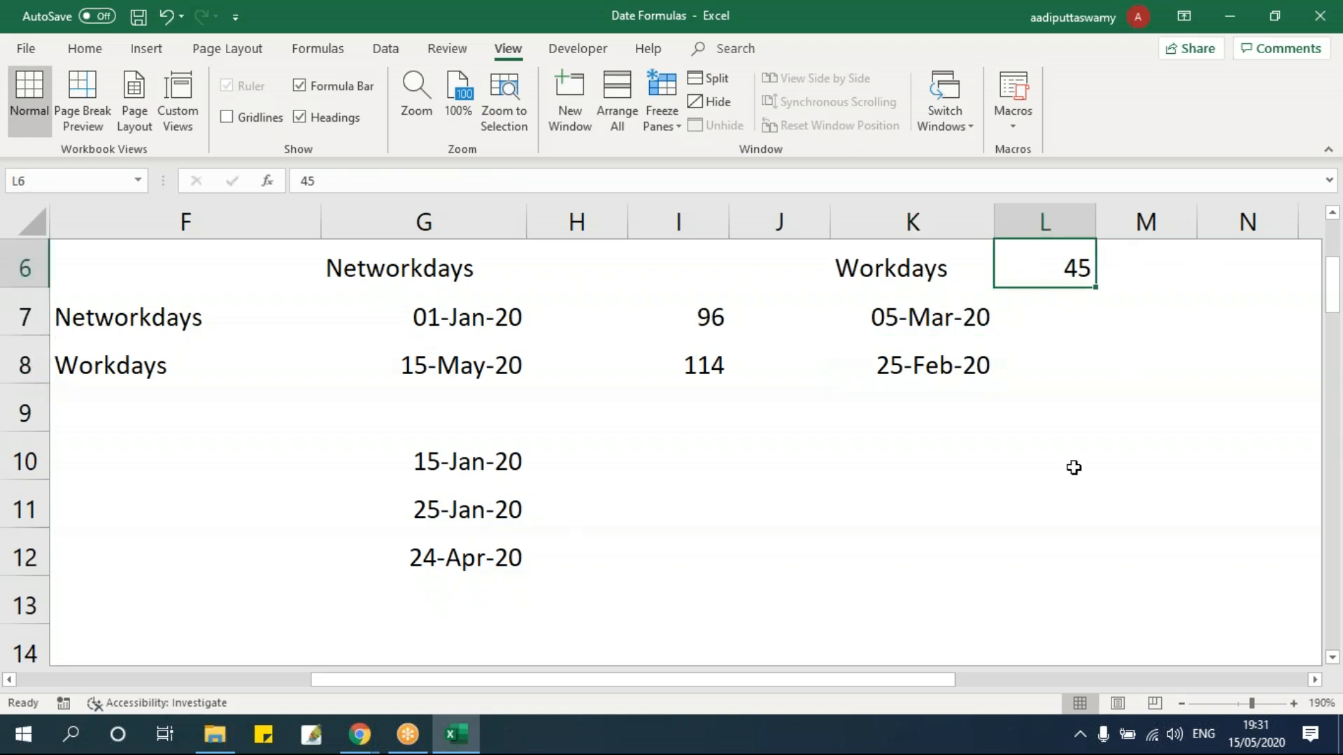
text(70)
key(Return)
drag(938, 323, 938, 356)
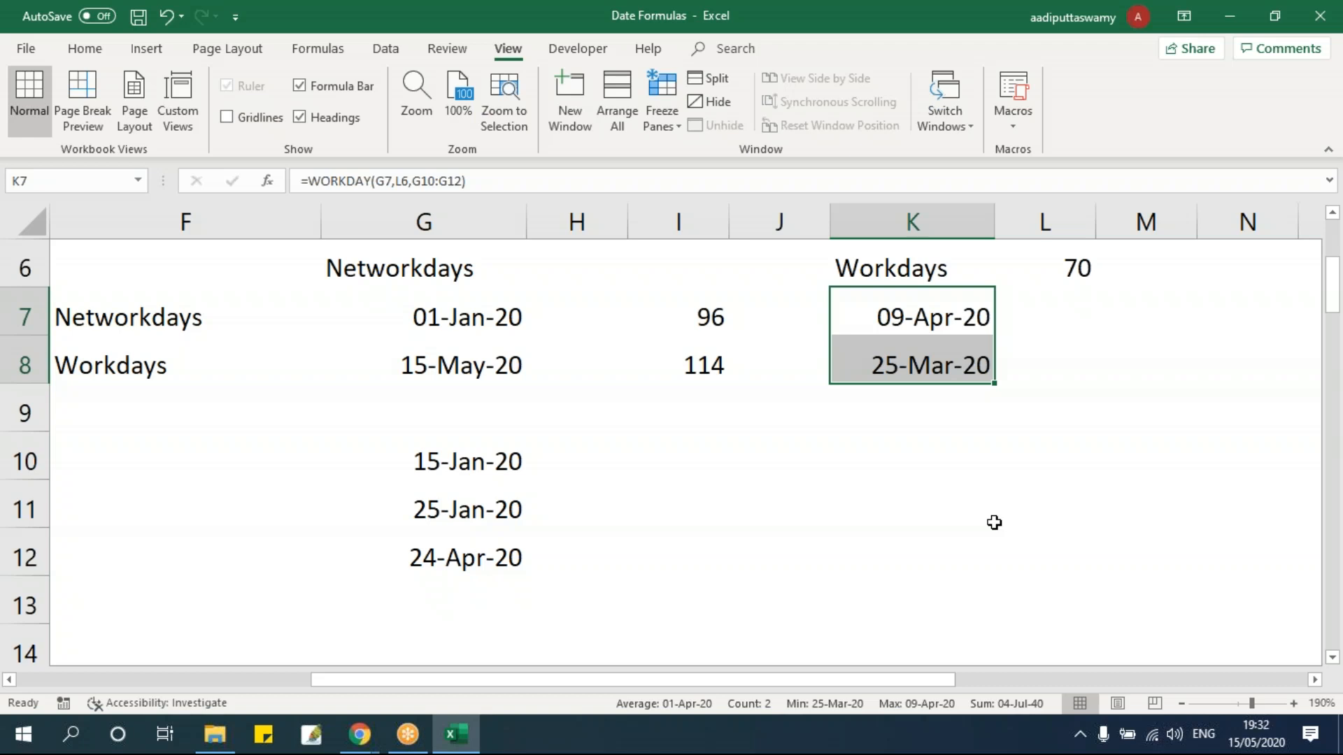
Step: Switch to File Explorer, open the Conditional Formulas workbook from the 05 - Formulas folder and enter its IF sheet
click(215, 734)
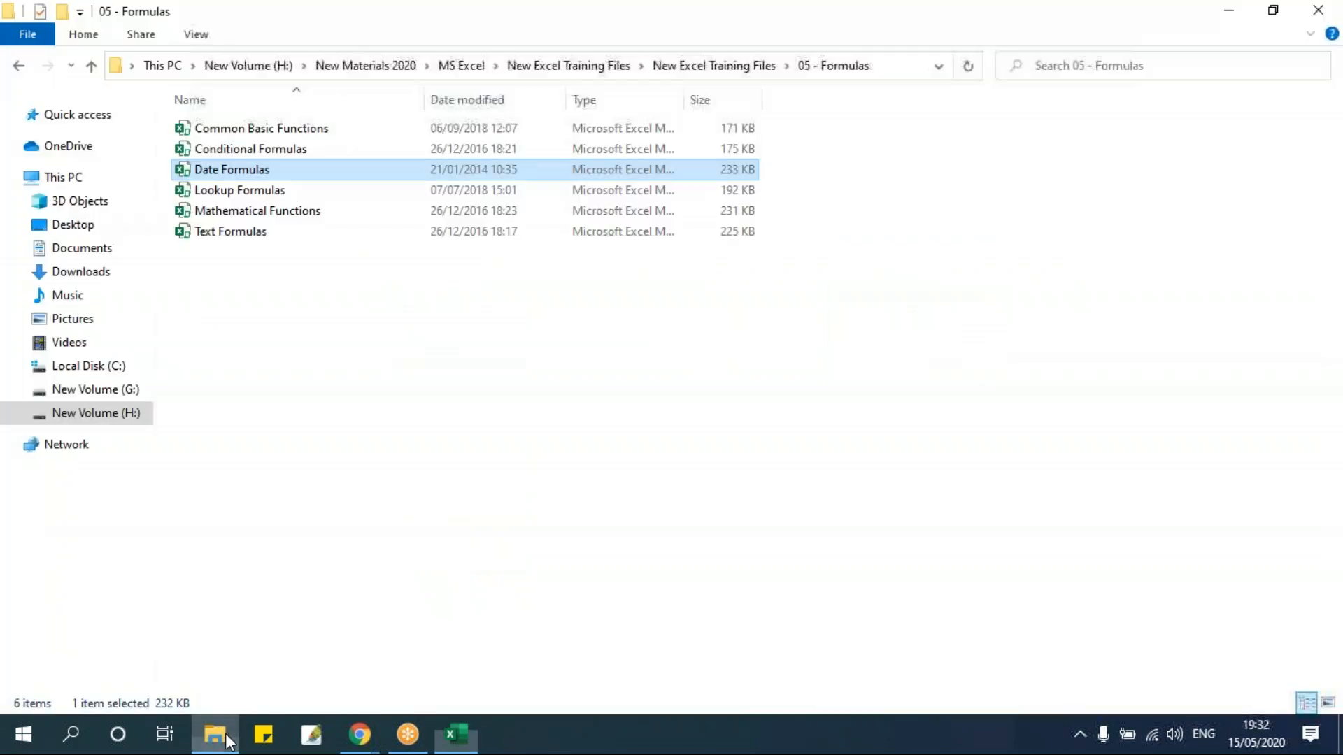
click(343, 399)
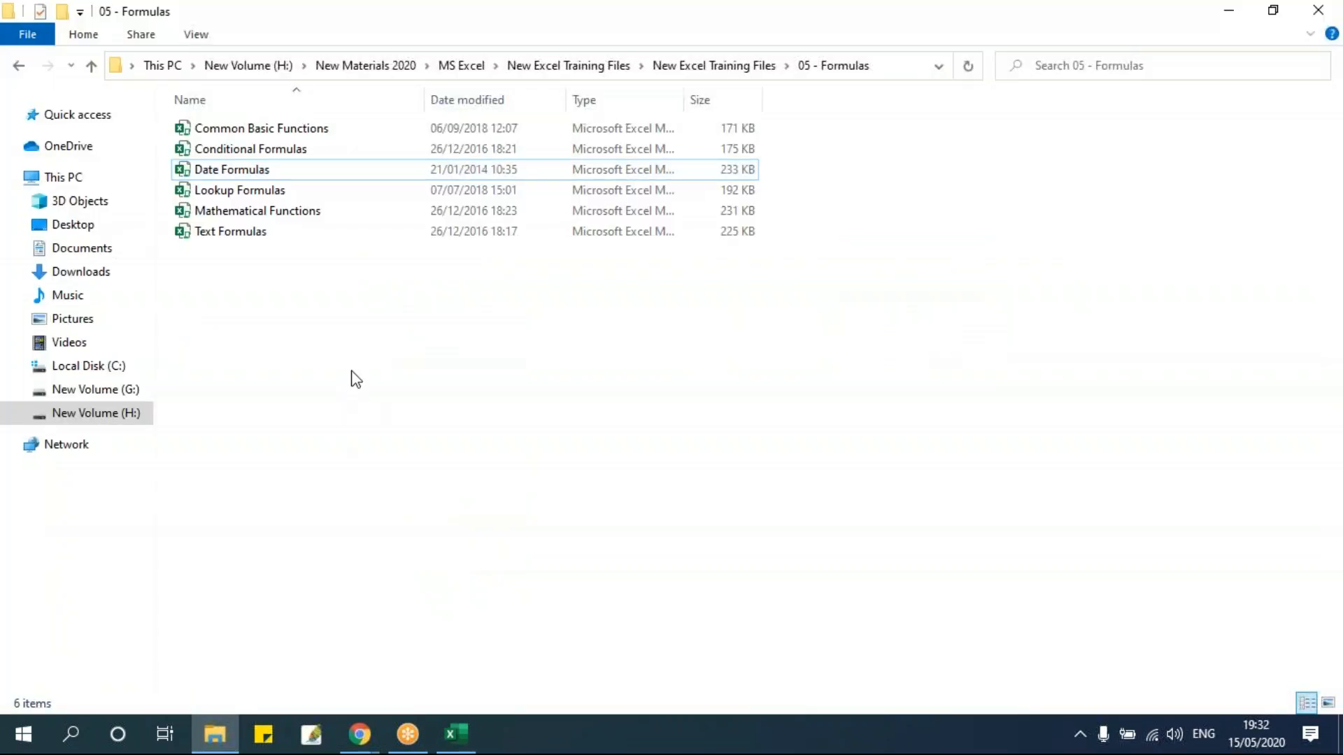
click(256, 152)
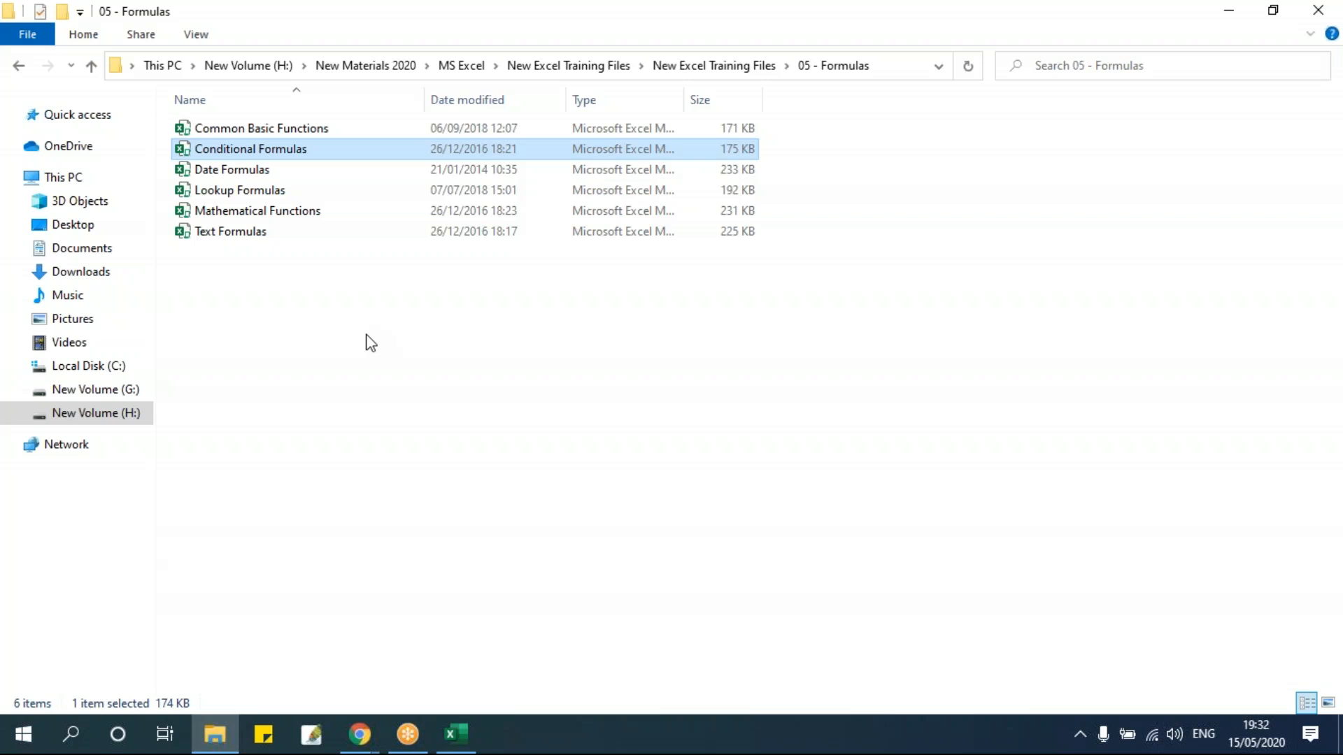
key(alt+Tab)
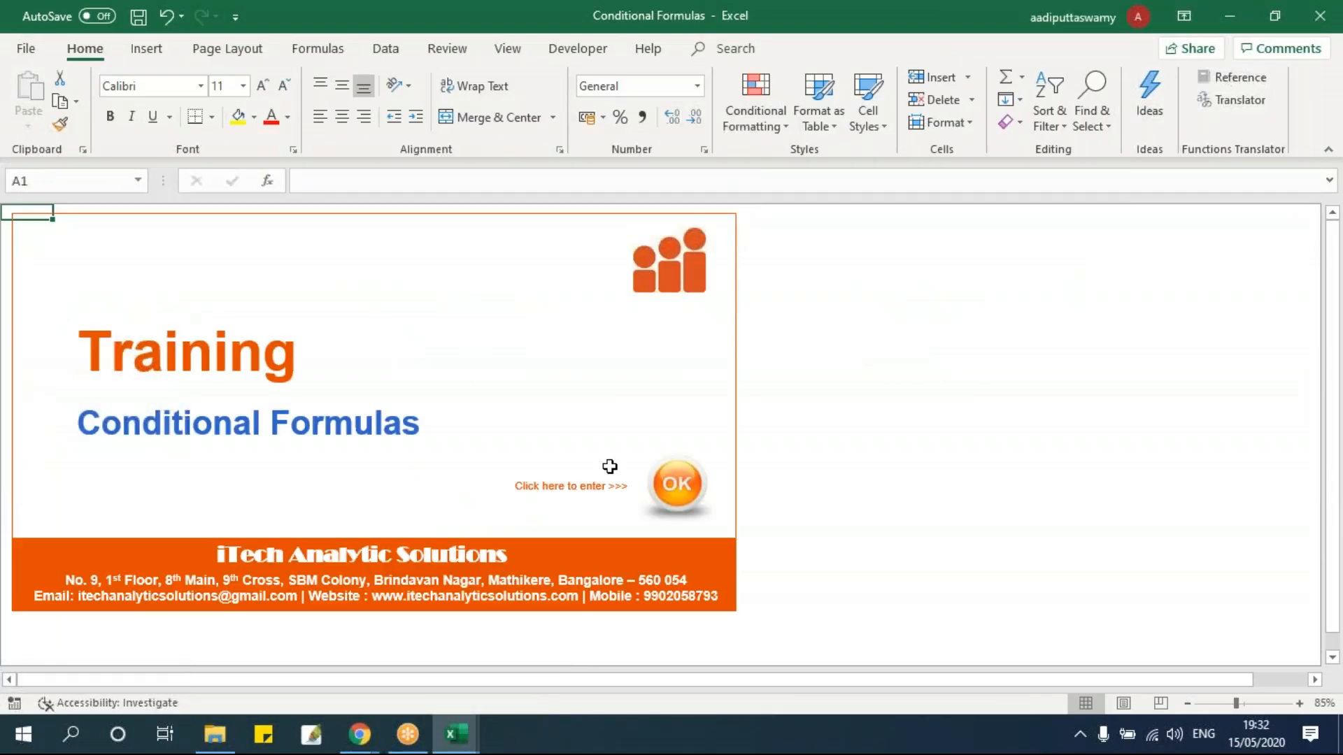
click(676, 484)
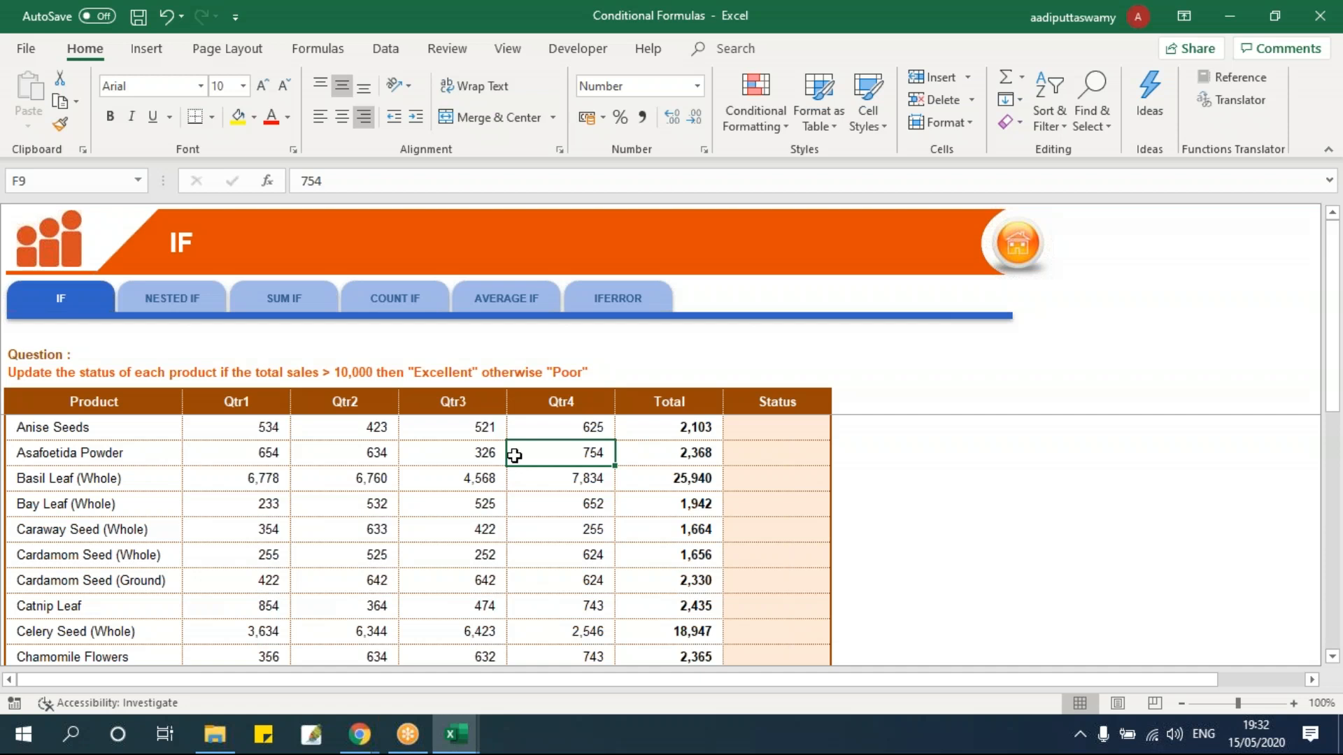
Step: Unfreeze the panes on the IF sheet and select the first Status cell, H8
click(508, 48)
click(661, 115)
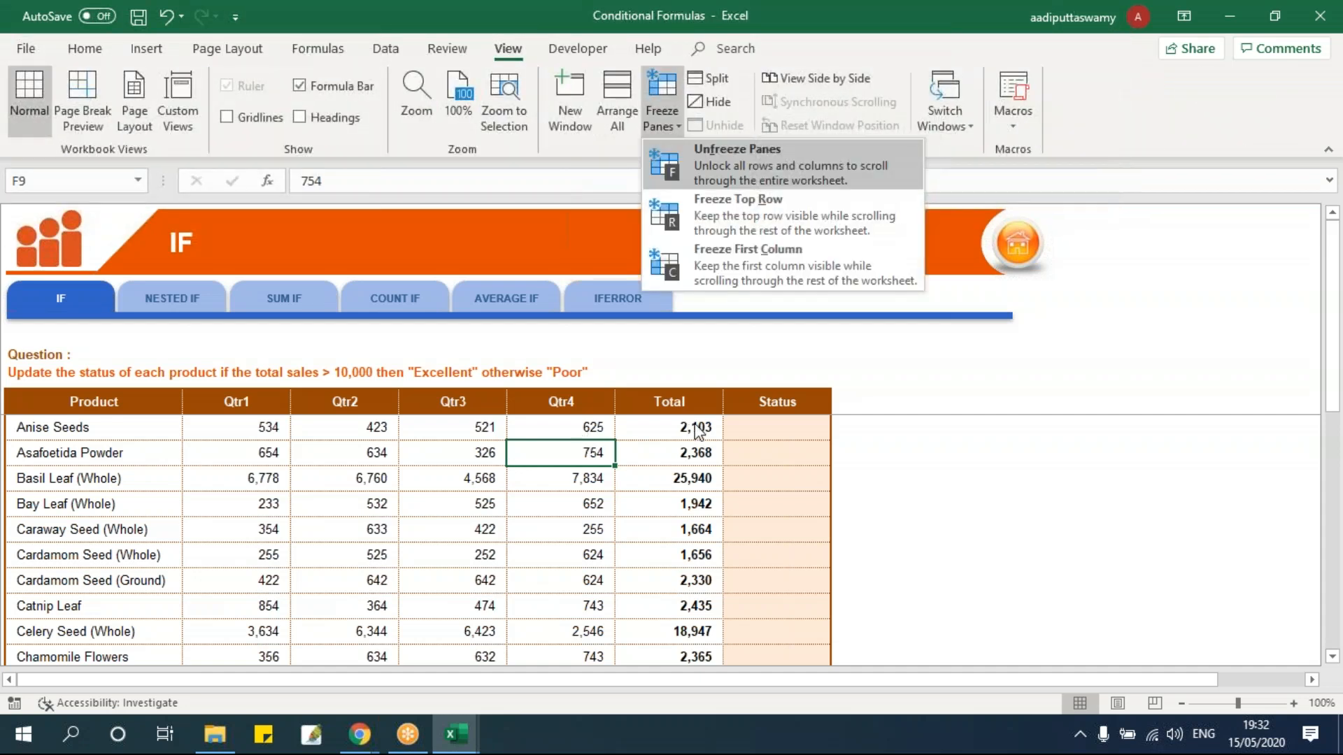
click(706, 145)
click(800, 427)
scroll(783, 460, up, 3)
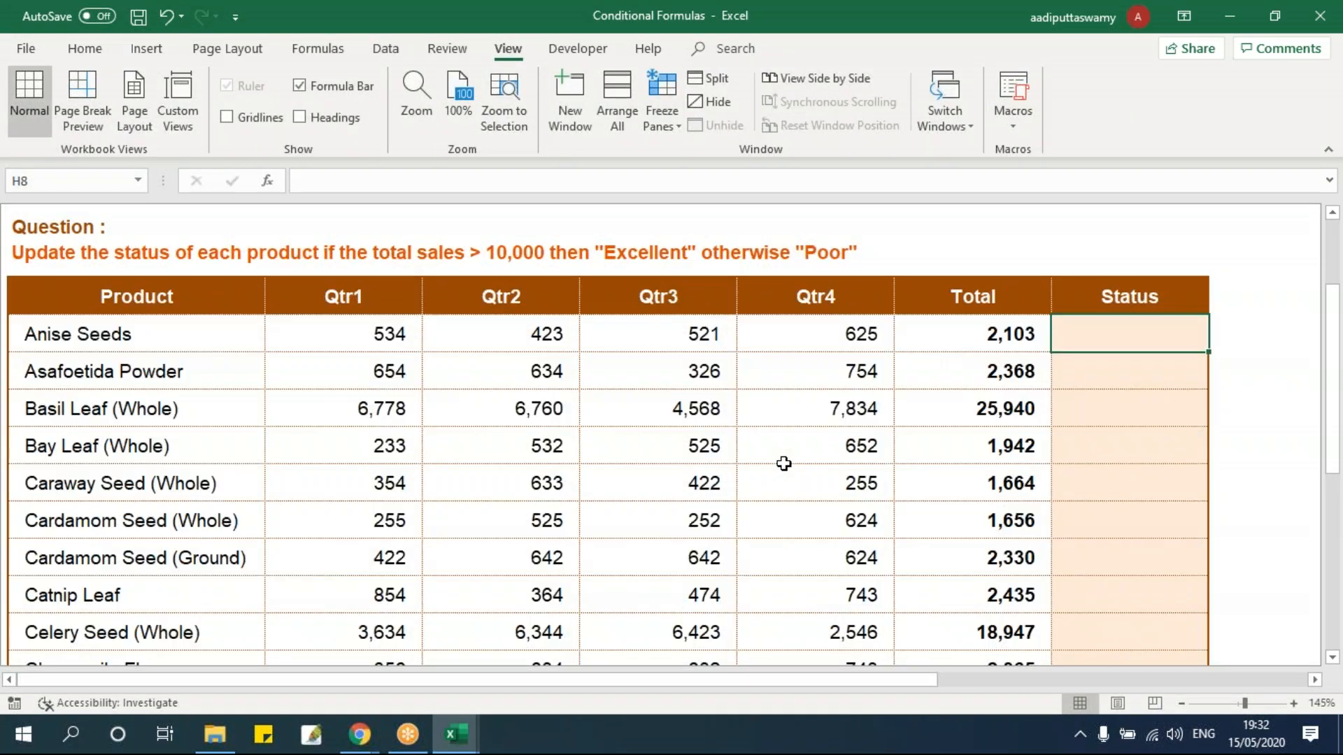
Step: Start an IF formula in H8 that tests whether the total in G8 is greater than 10000
click(954, 333)
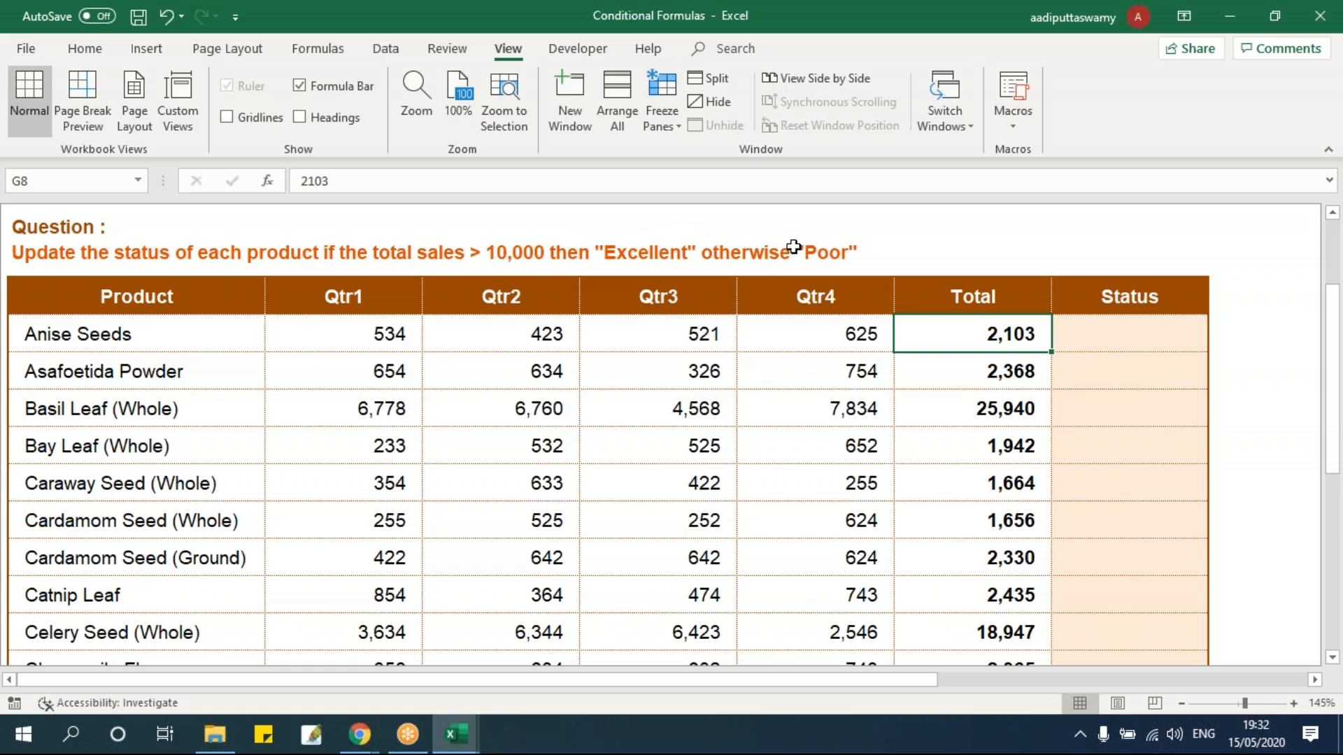
click(1085, 334)
text(=)
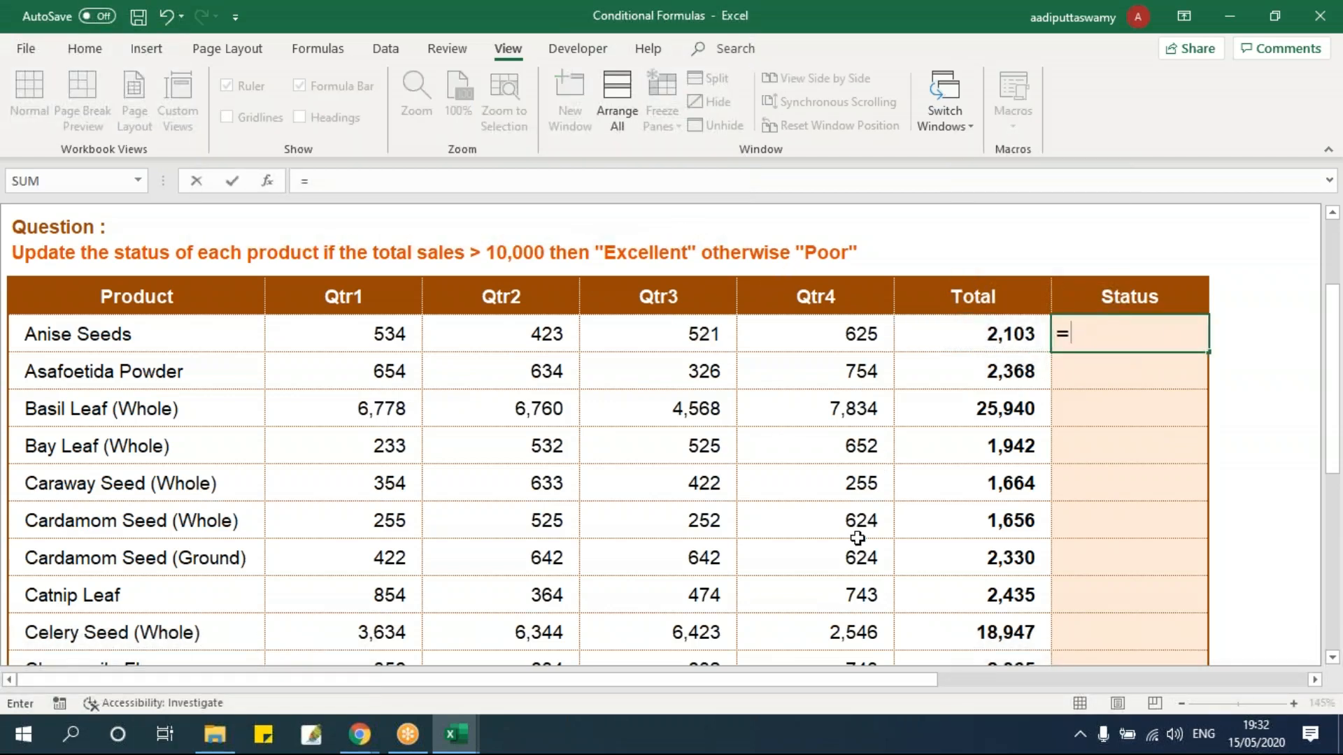
text(if)
key(Tab)
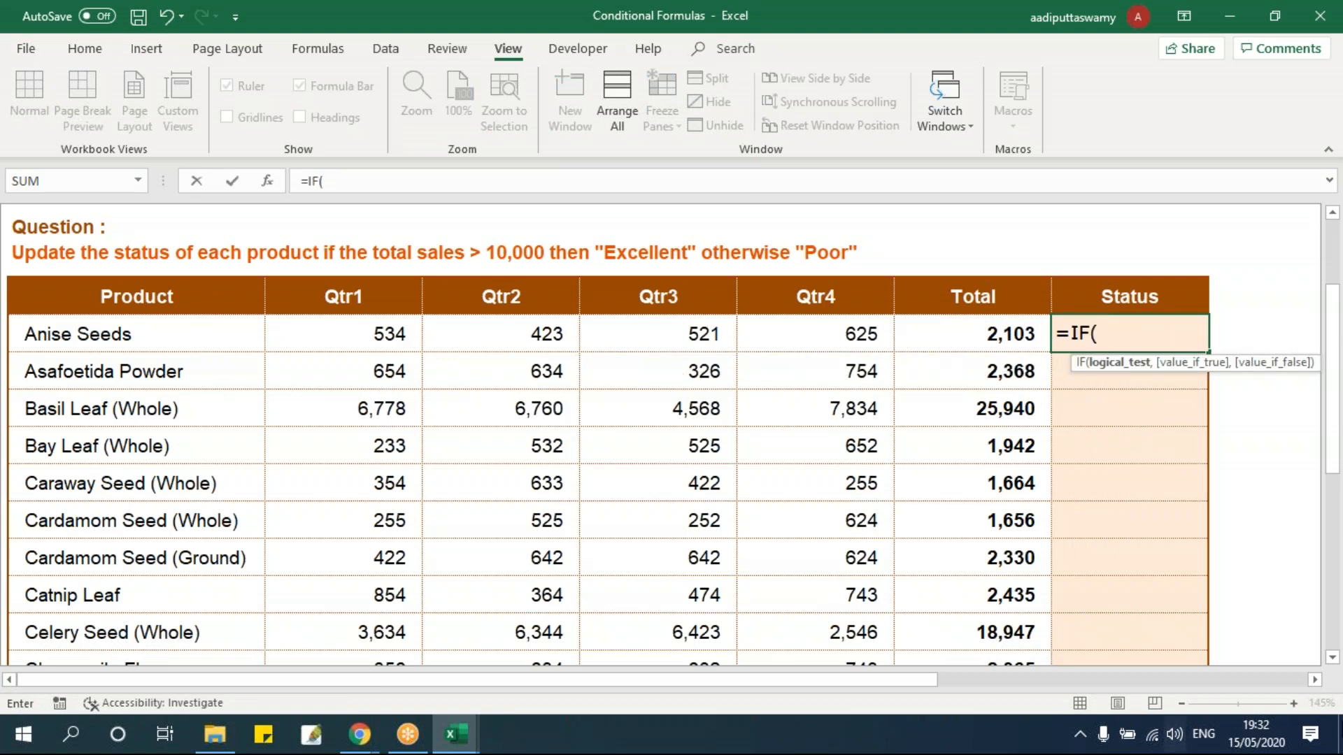
click(1315, 680)
click(1315, 680)
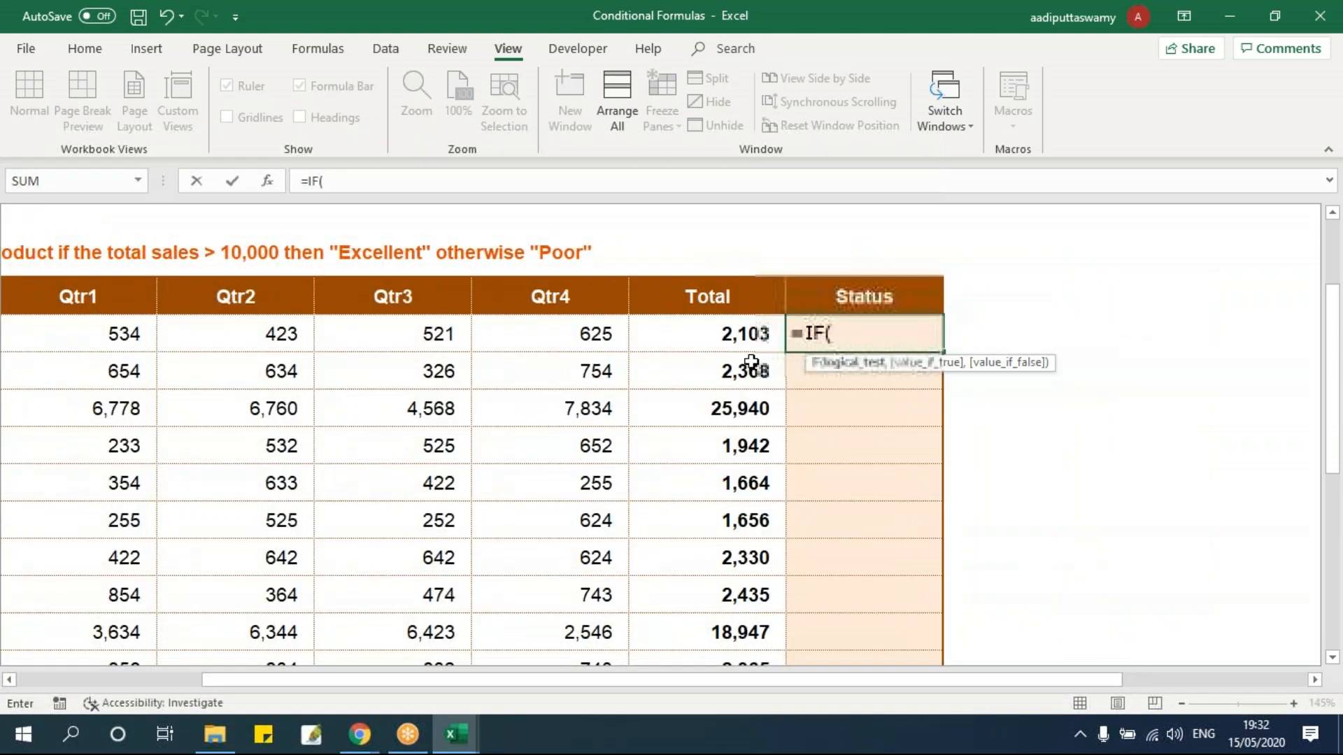
click(728, 334)
text(>10000)
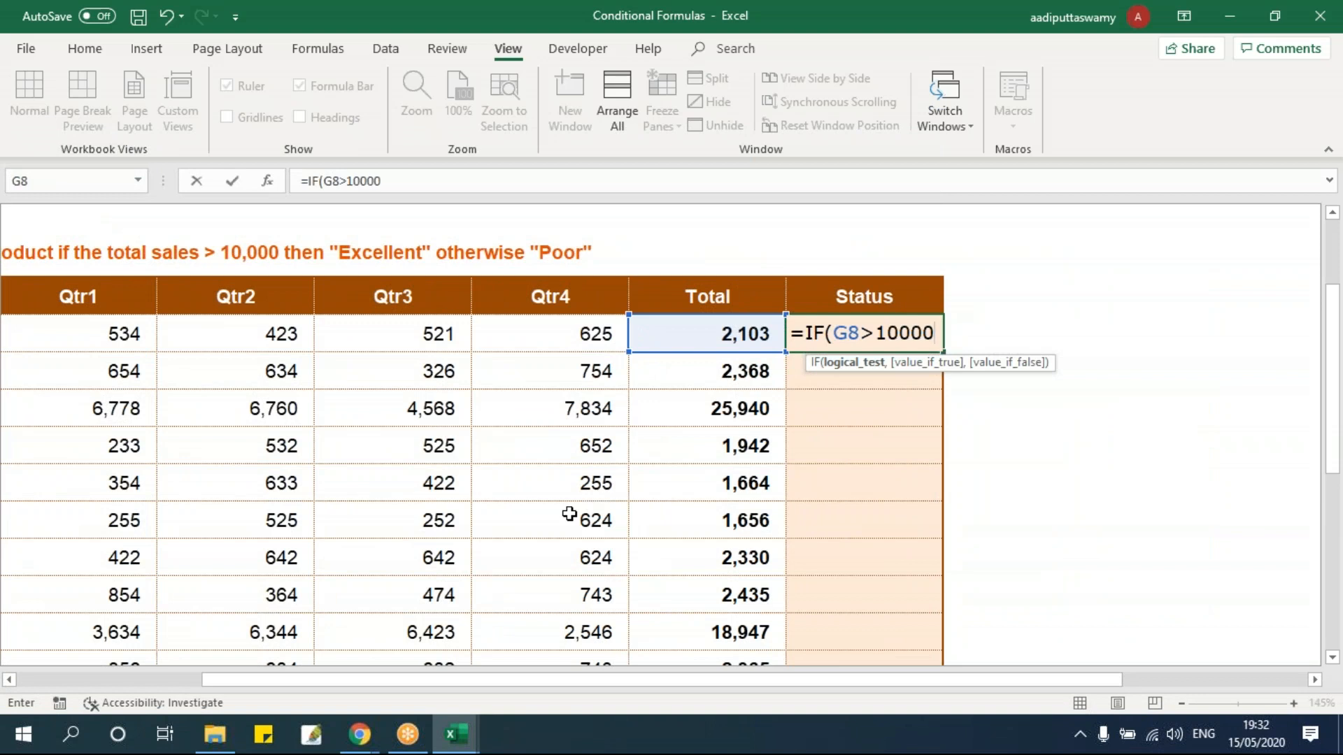
Step: Return "Excellent" if true and "Poor" if false, completing H8 as =IF(G8>10000,"Excellent","Poor")
text(,"Exc)
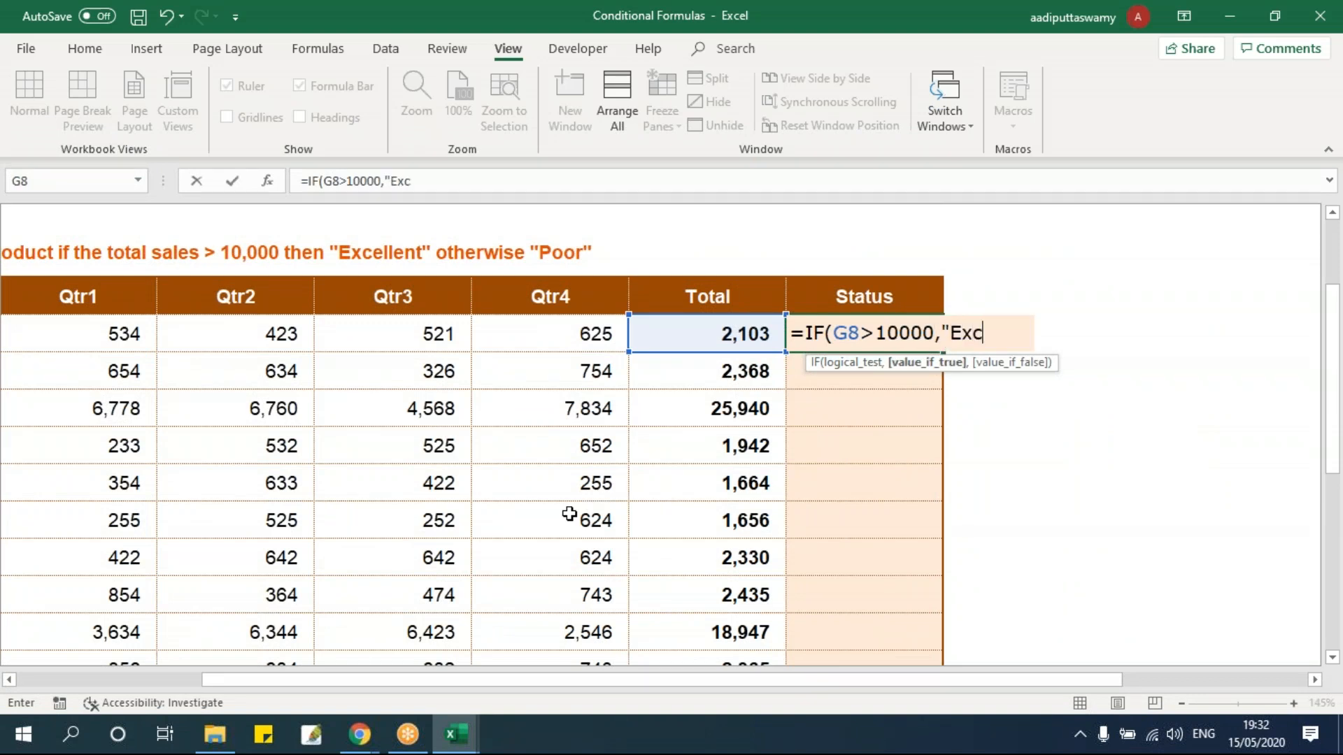
text(ellent")
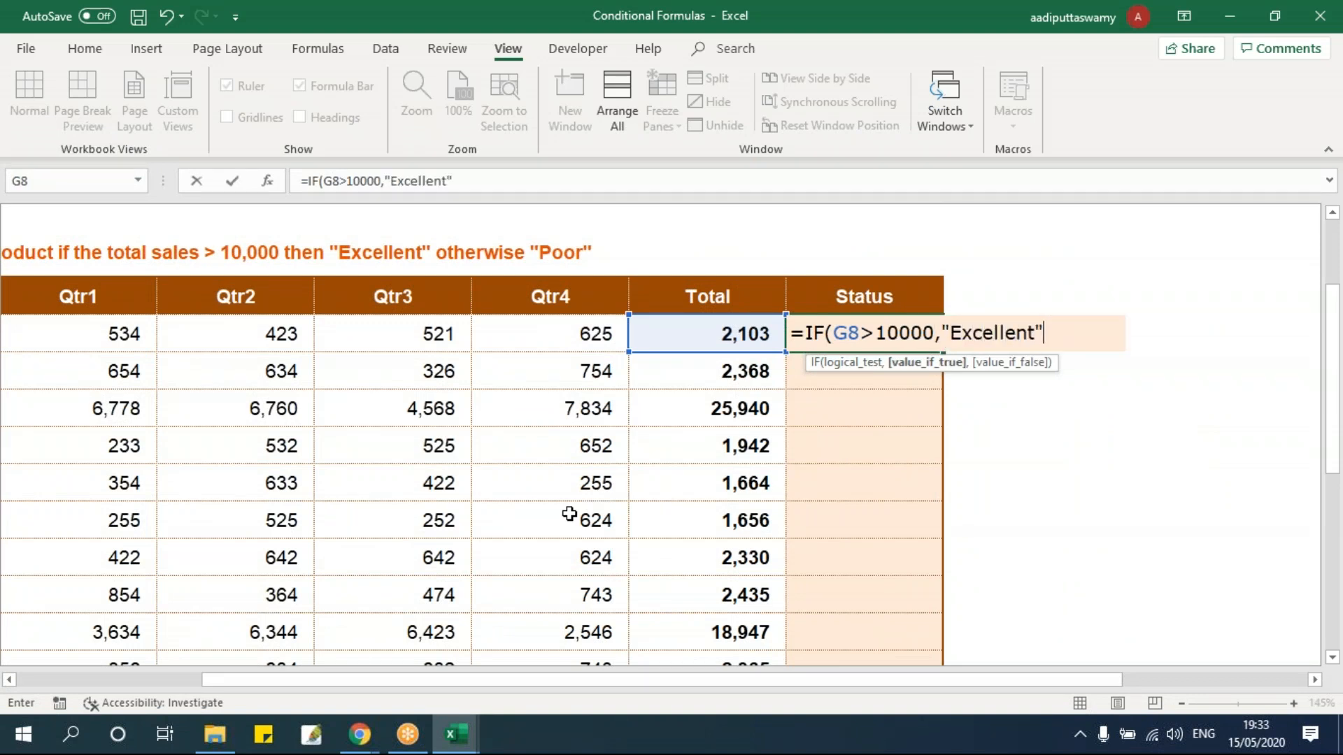
text(,)
text("P)
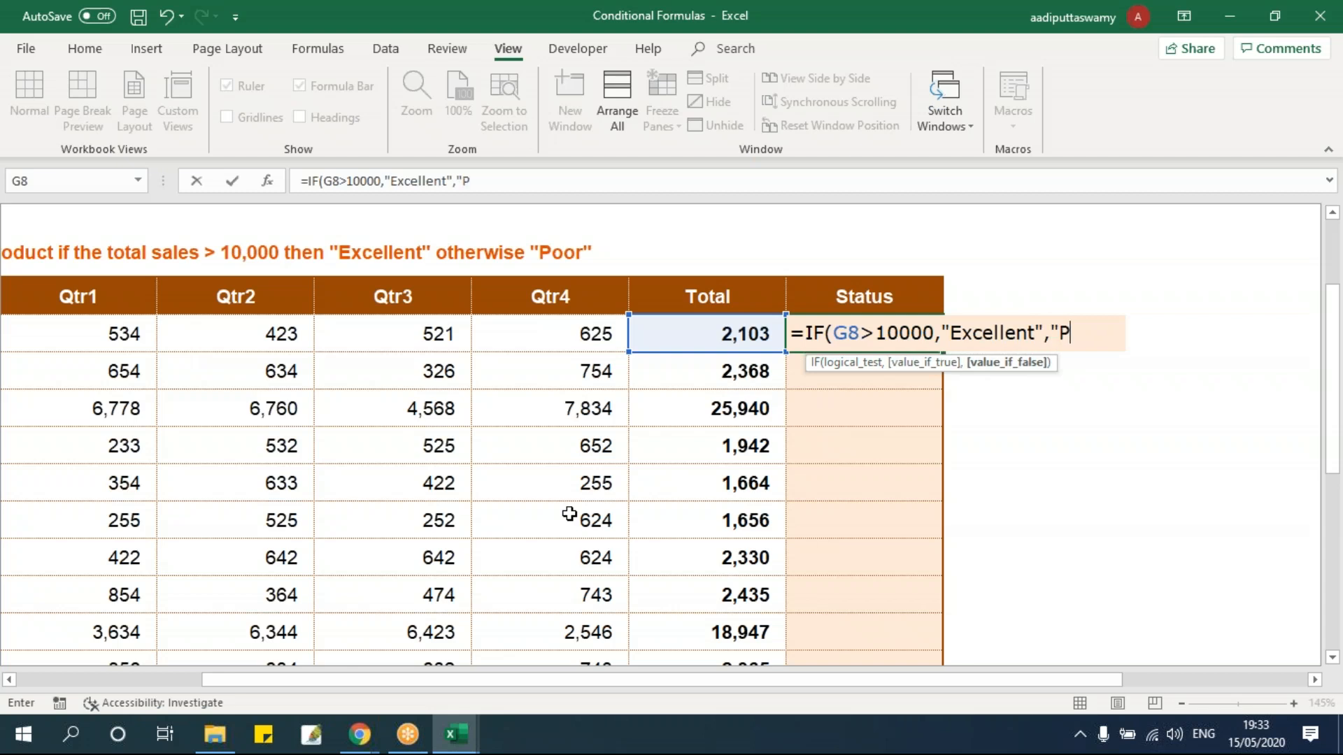
text(oor"))
key(Return)
click(795, 336)
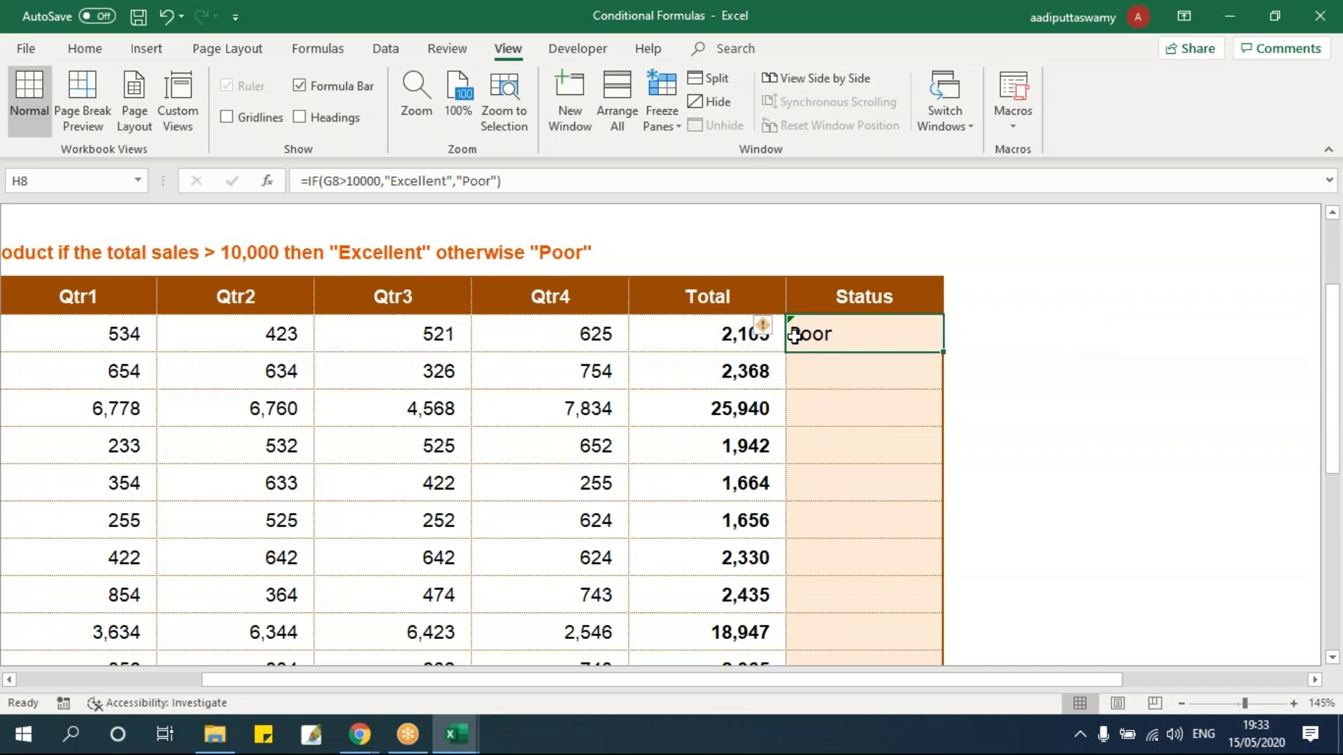
Step: Fill the Status formula from H8 down to the Celery Seed (Whole) row and check the results against the totals
click(721, 338)
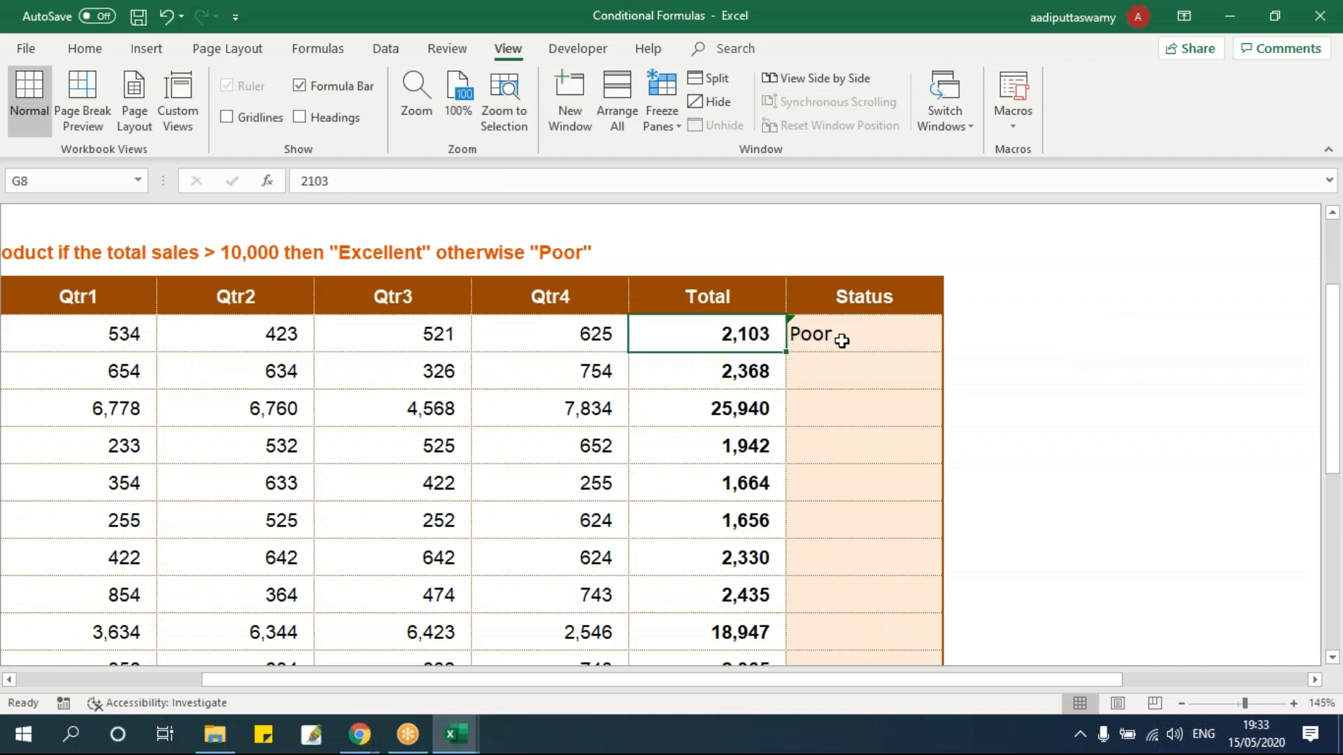
click(839, 341)
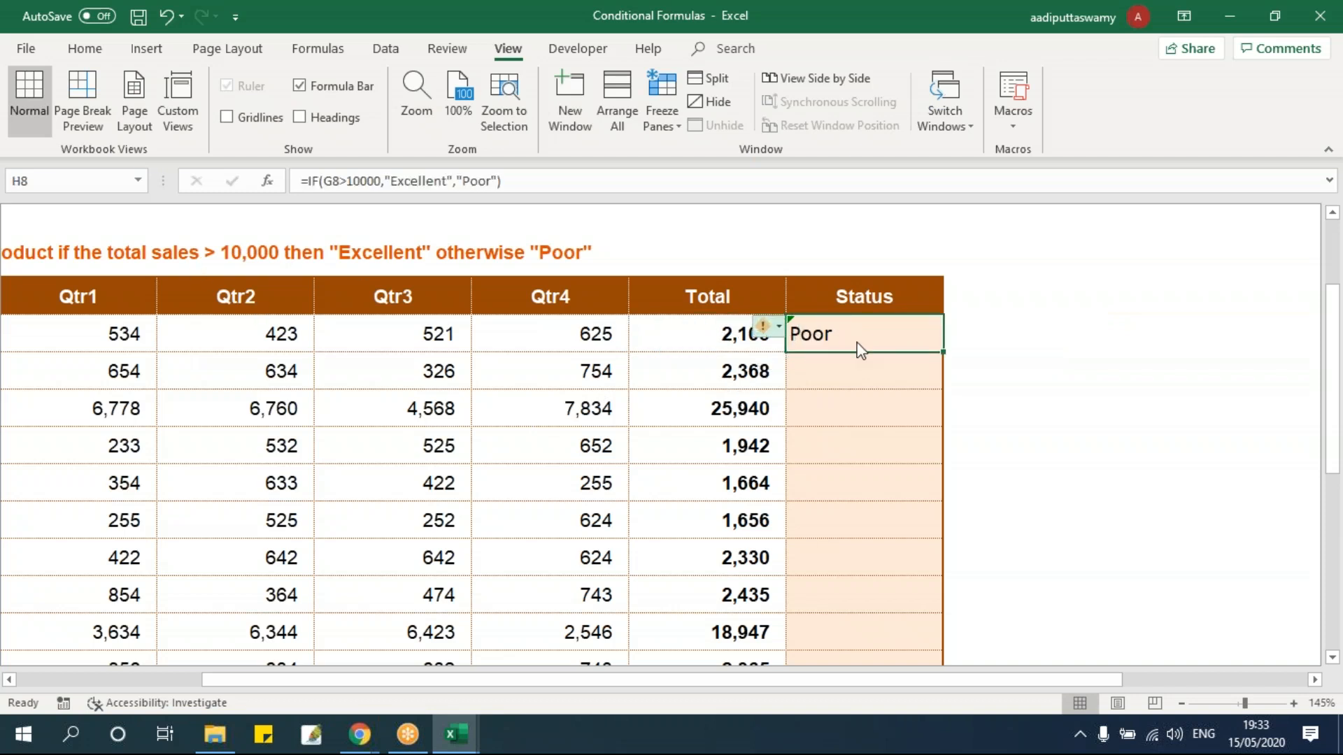
drag(943, 352, 930, 642)
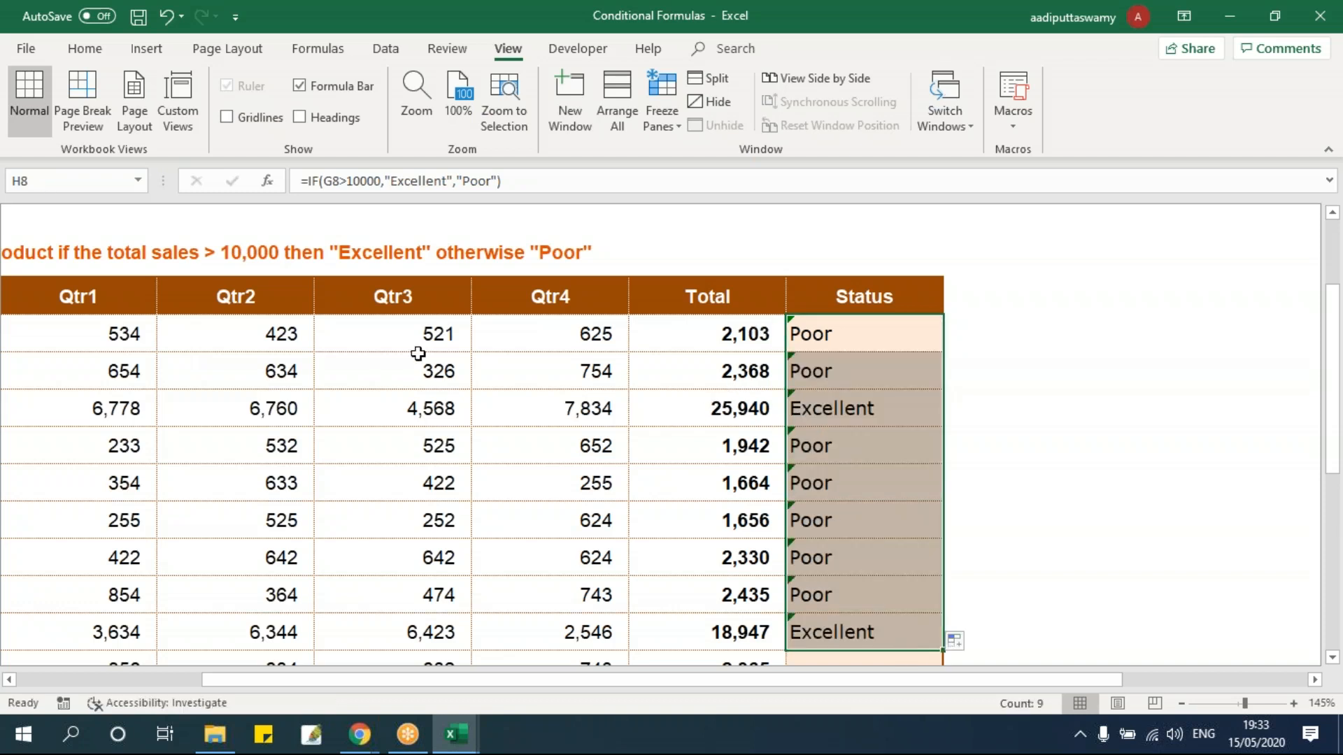
click(848, 412)
click(859, 632)
Step: Change the Anise Seeds total in G8 to 12103 to test the Status formula
click(707, 338)
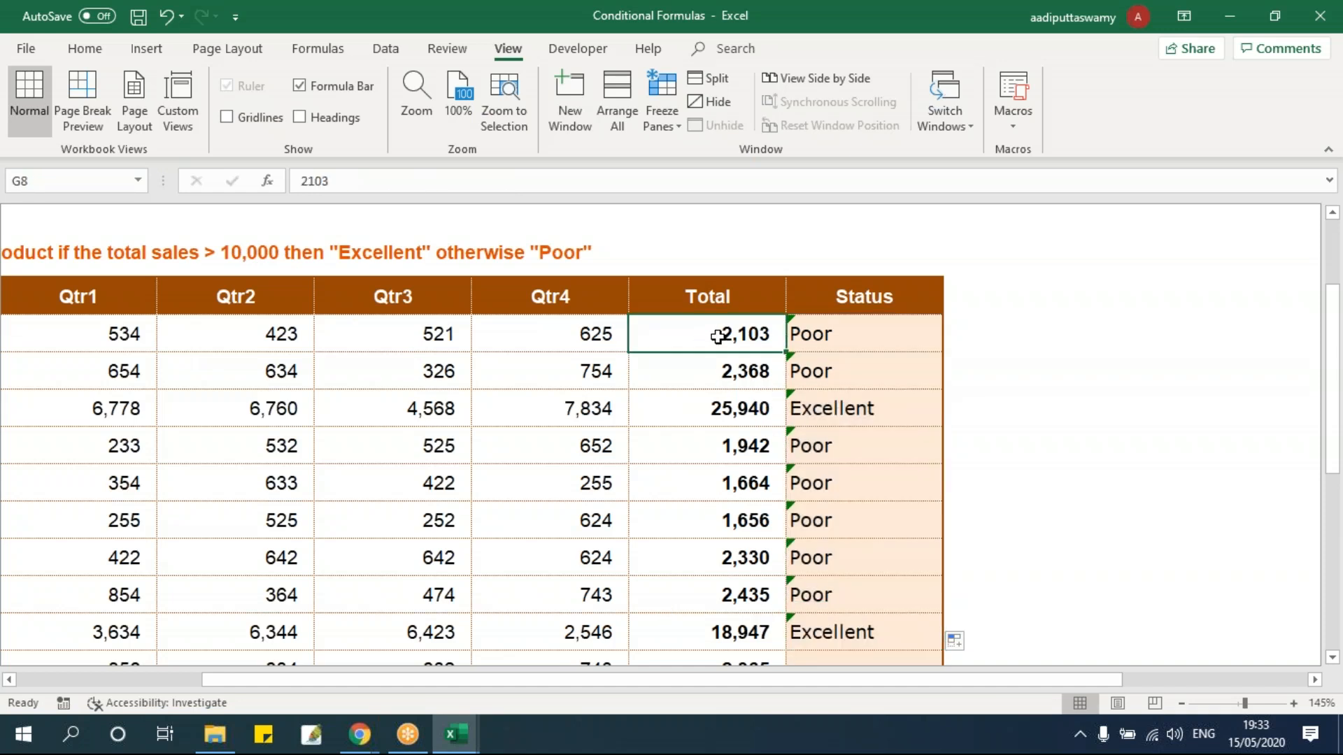
double_click(707, 339)
text(1)
key(Return)
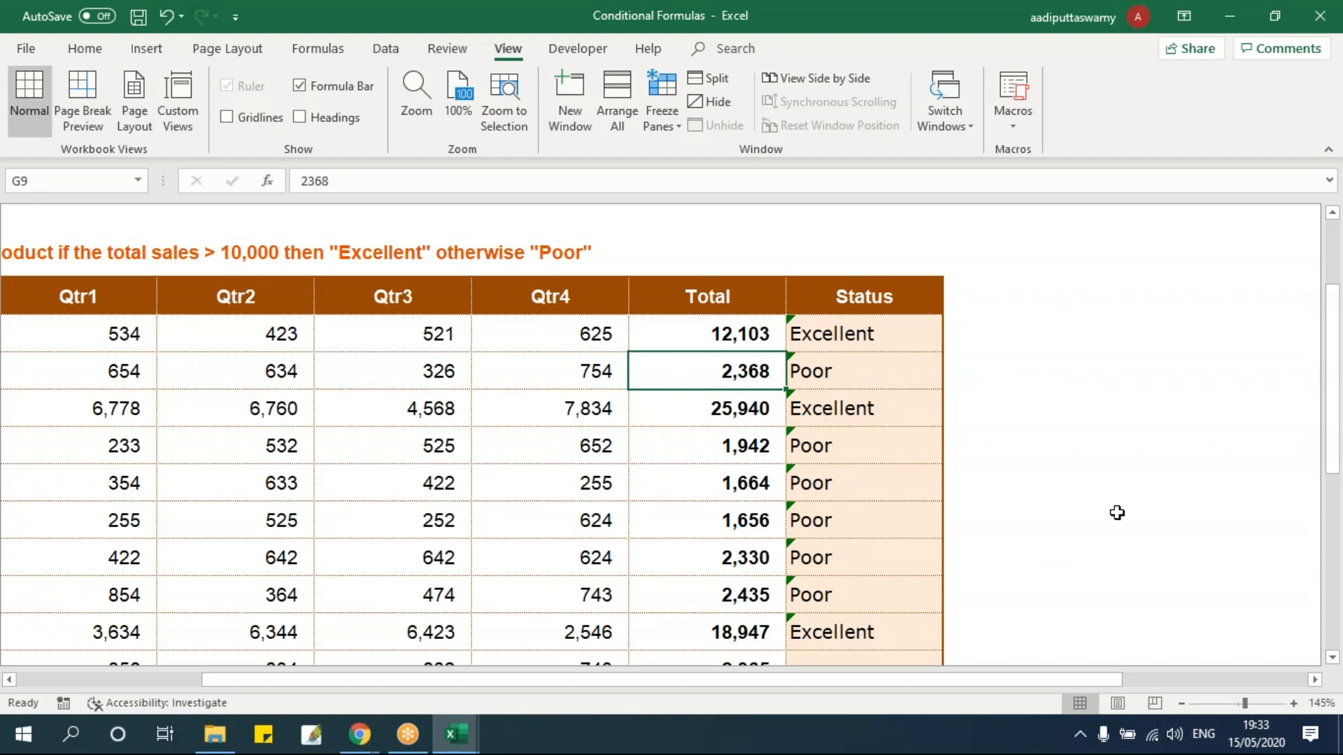
Step: Go to the NESTED IF sheet and select the first Performance Grade cell, F8
scroll(651, 444, up, 3)
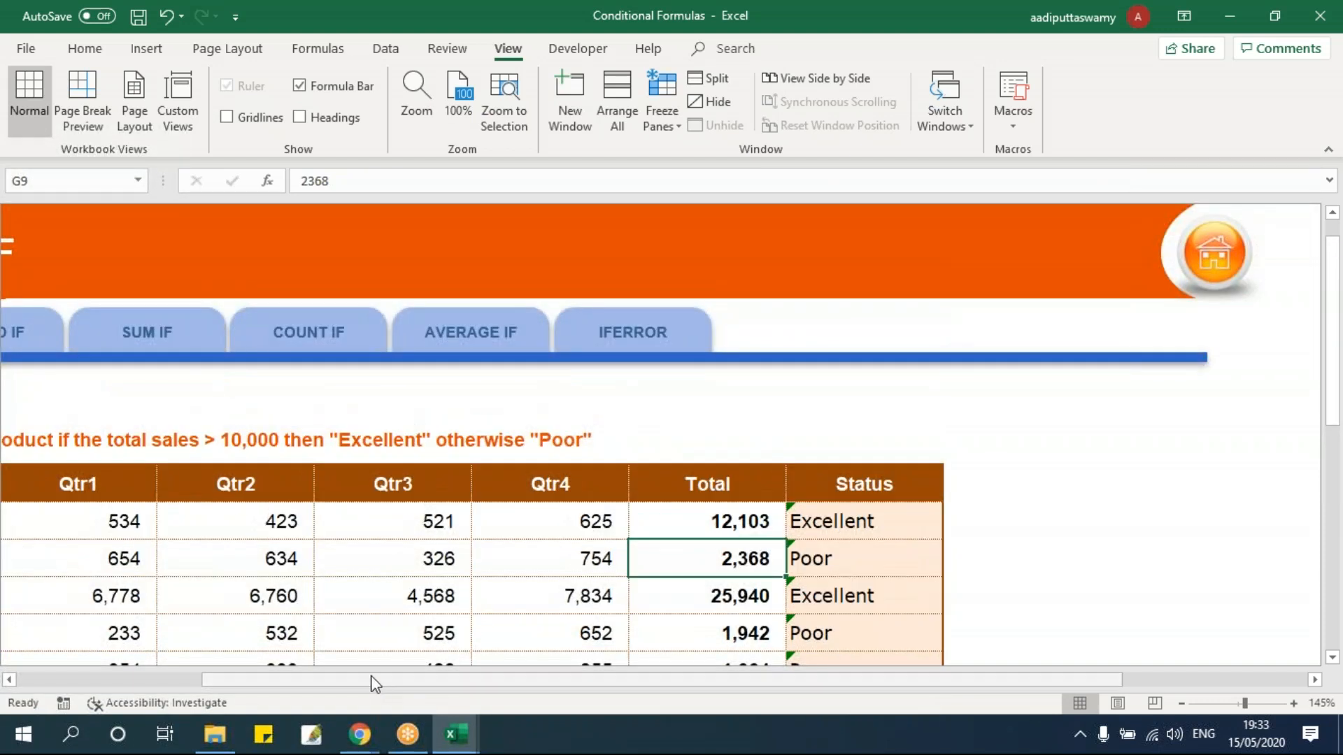
drag(375, 680, 142, 695)
click(210, 333)
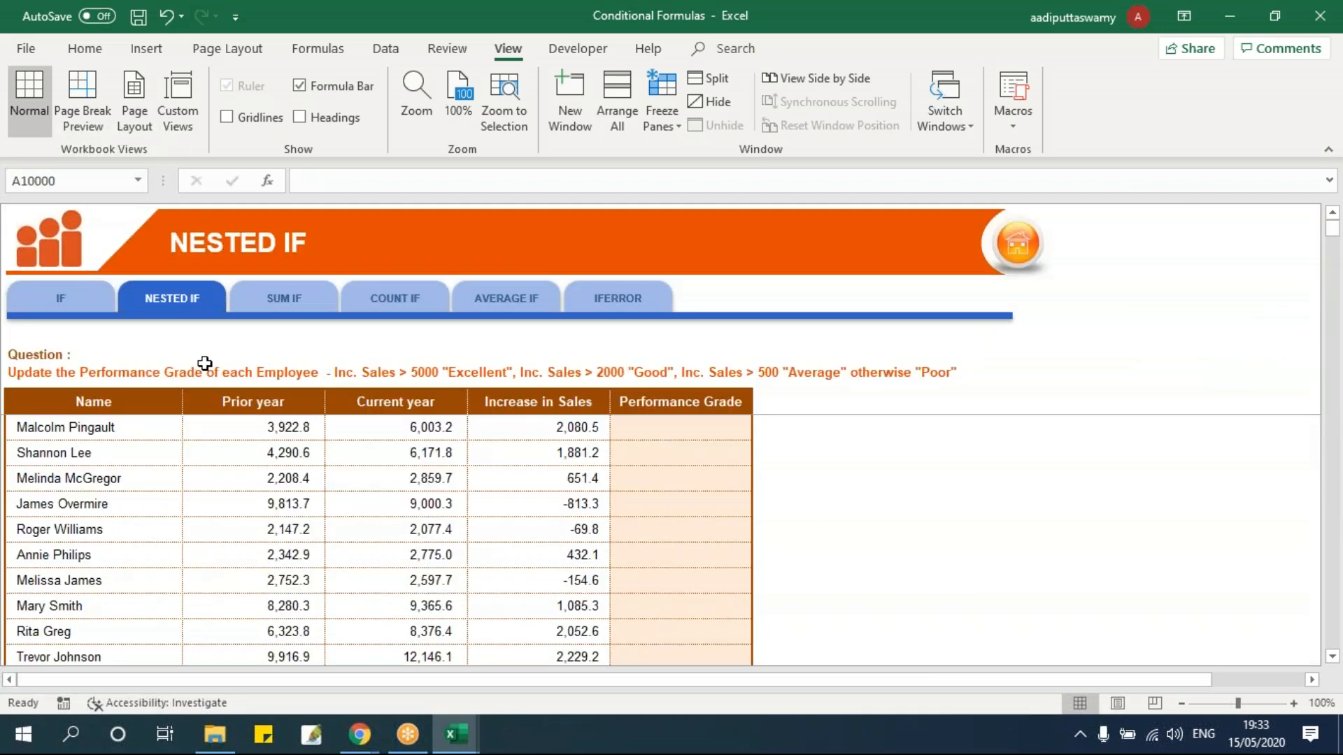
click(701, 428)
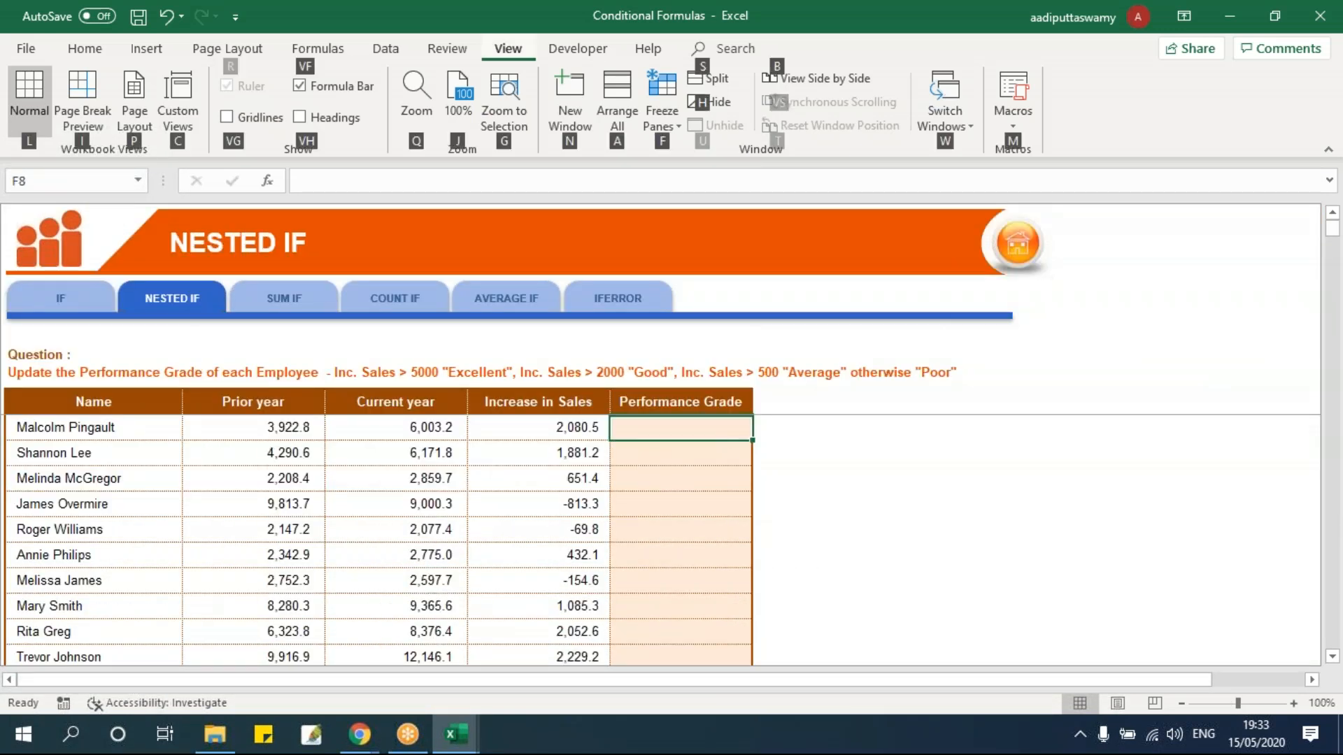
ctrl+scroll(726, 500, up, 3)
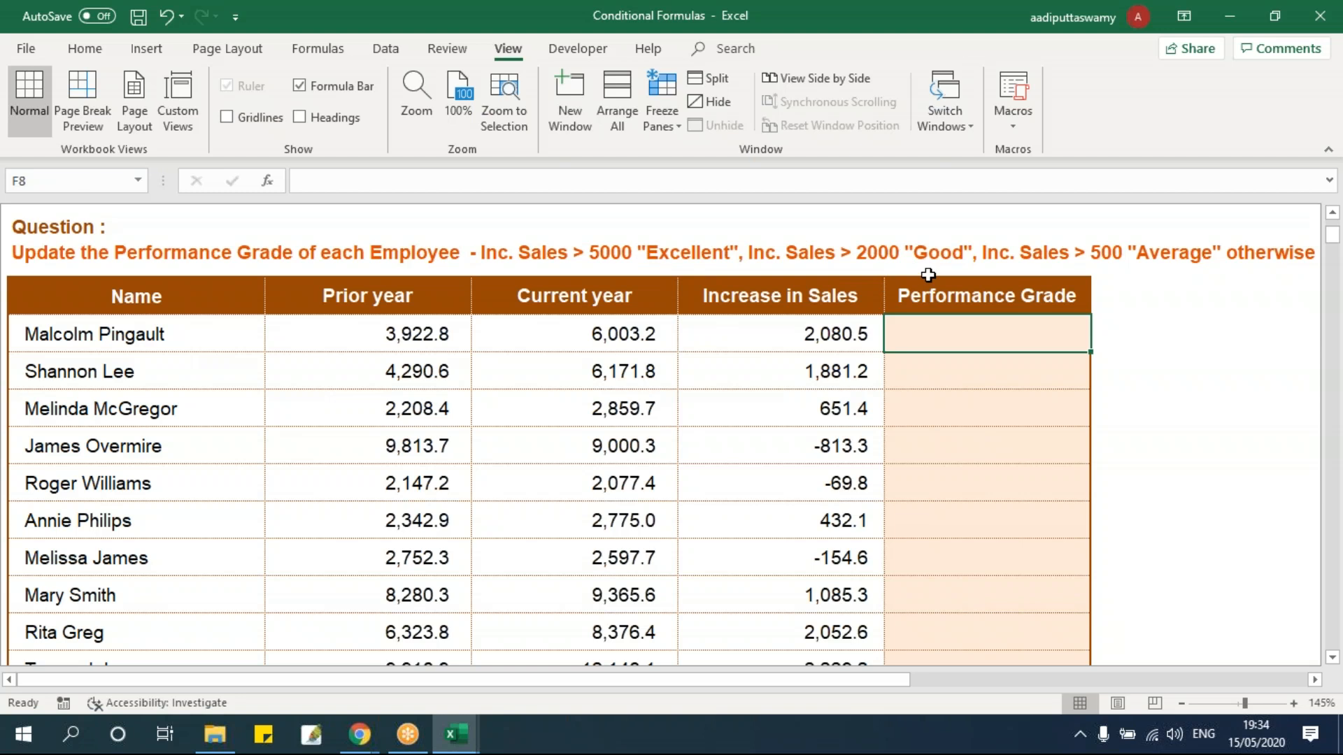
Step: Start an IF formula in F8 that returns "Excellent" when the sales increase in E8 is greater than 5000
click(1315, 680)
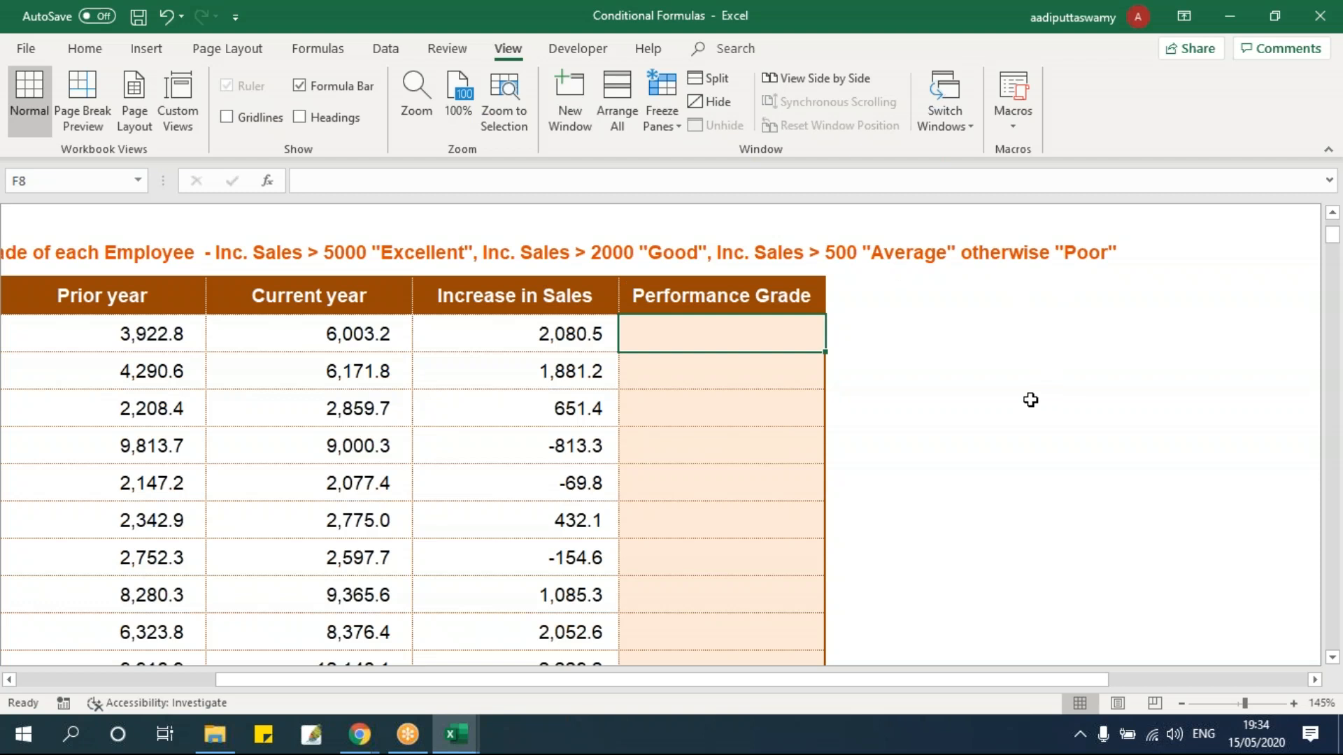
text(=if)
key(Tab)
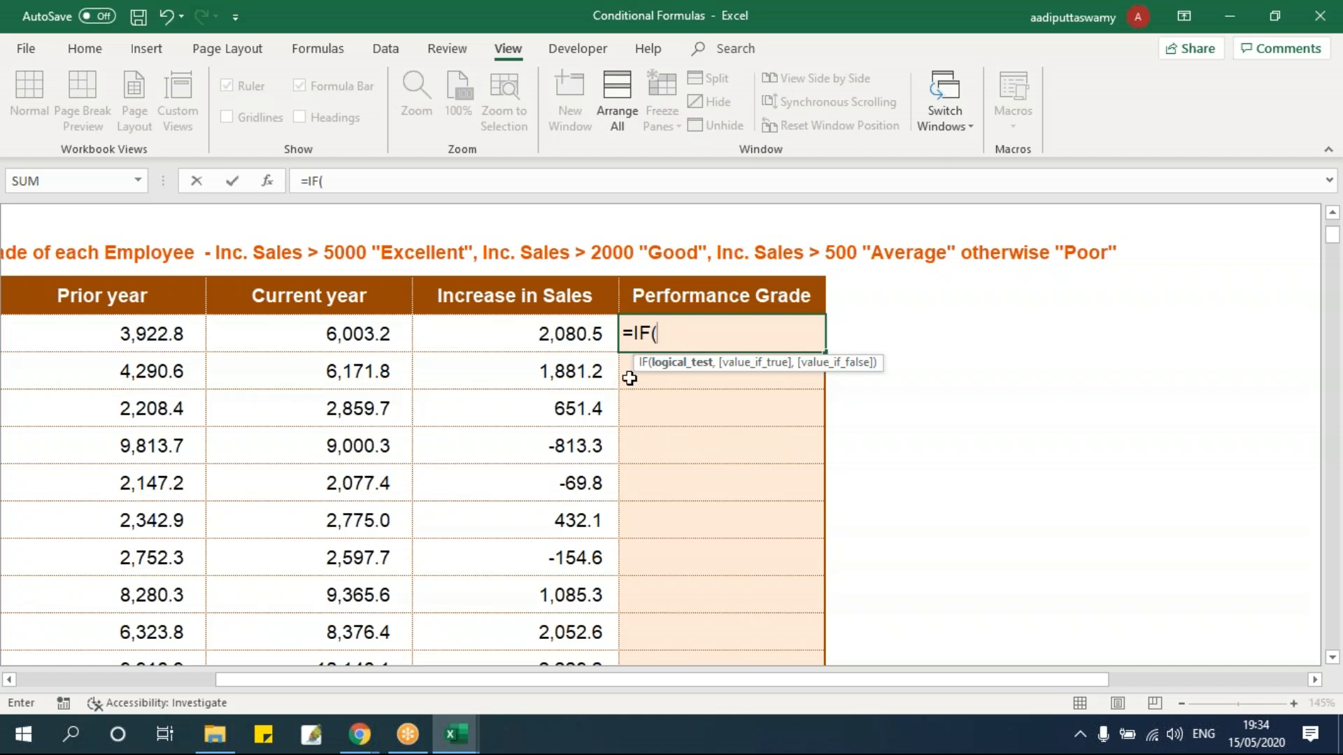
click(552, 336)
text(>50000)
key(BackSpace)
text(,)
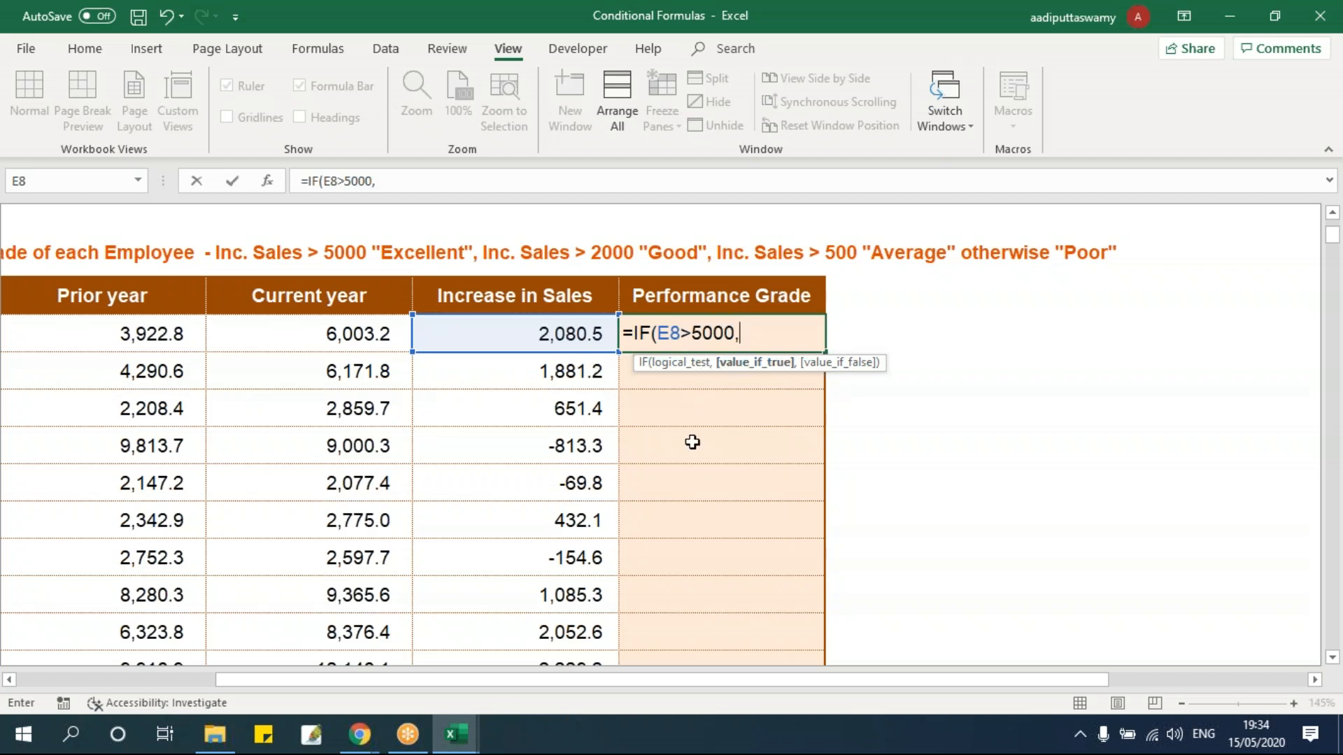
text("Excellent",)
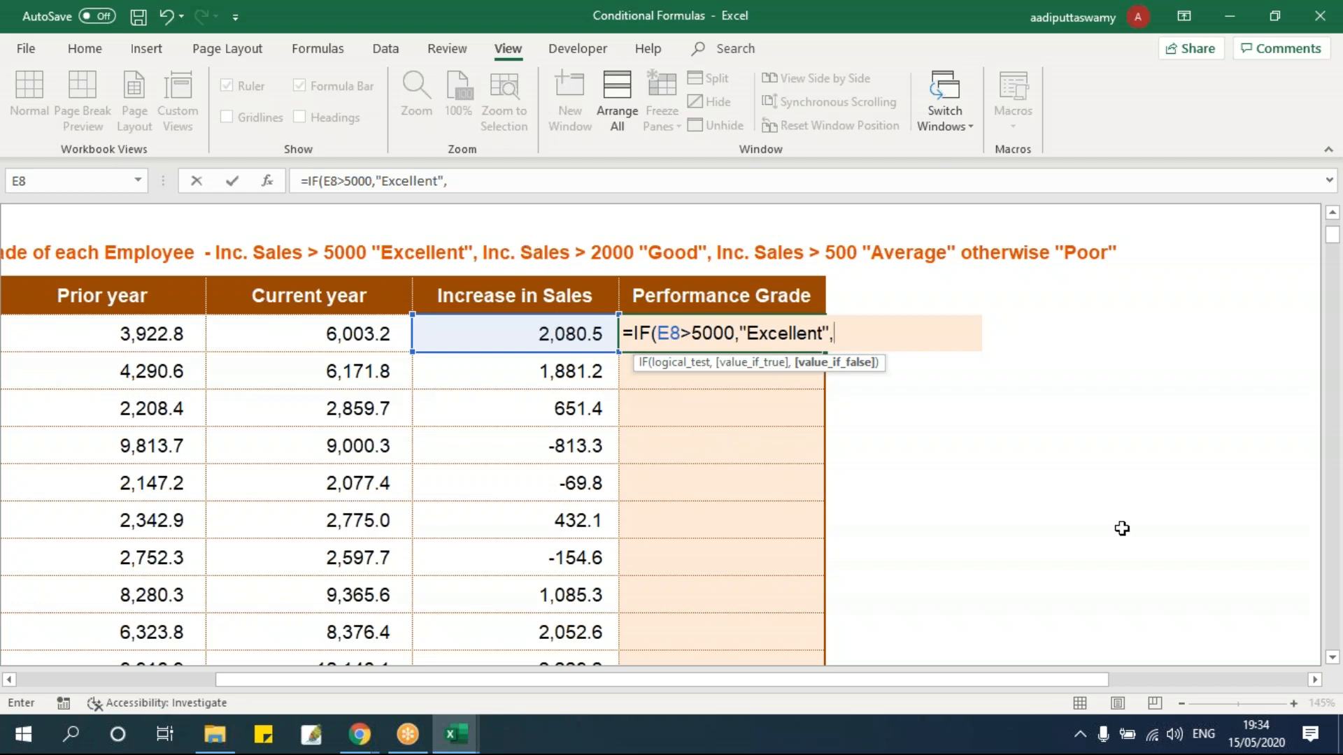
Step: Nest a second IF as the false value, returning "Good" when E8 is greater than 2000
text(if)
key(Tab)
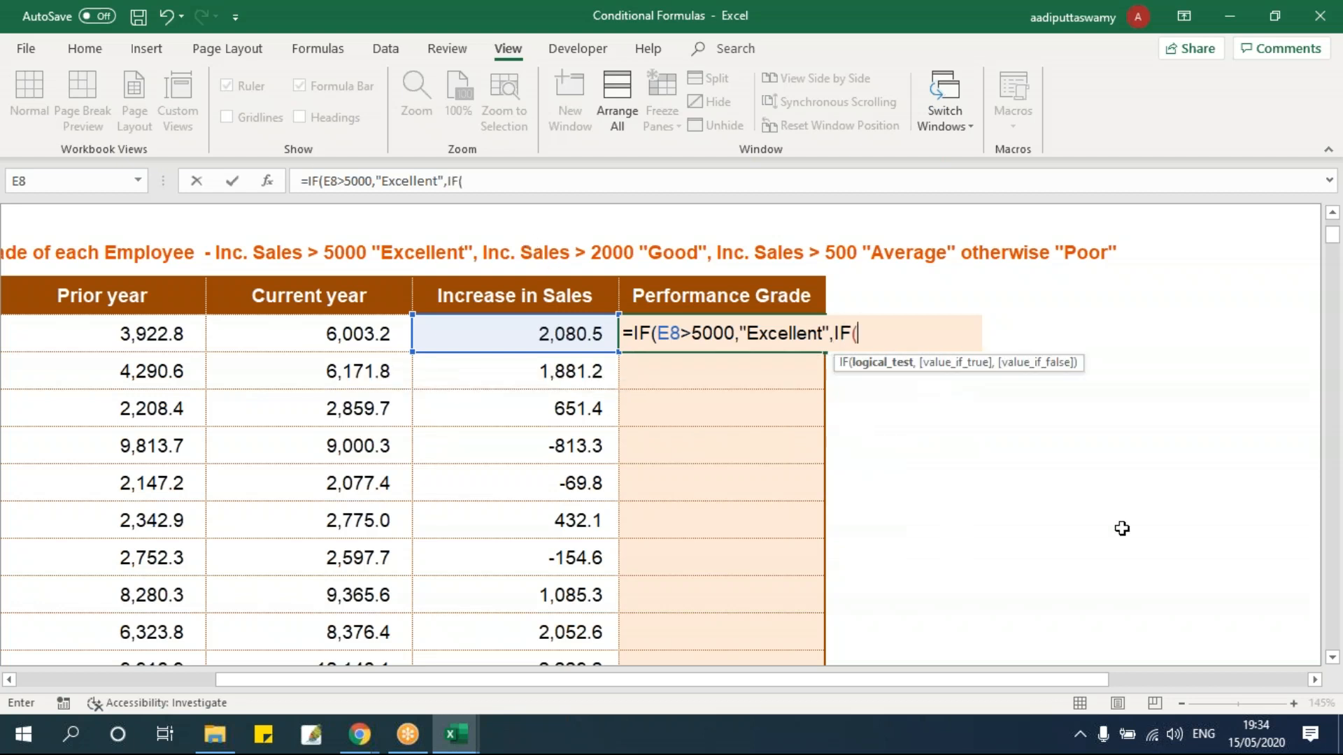
click(566, 335)
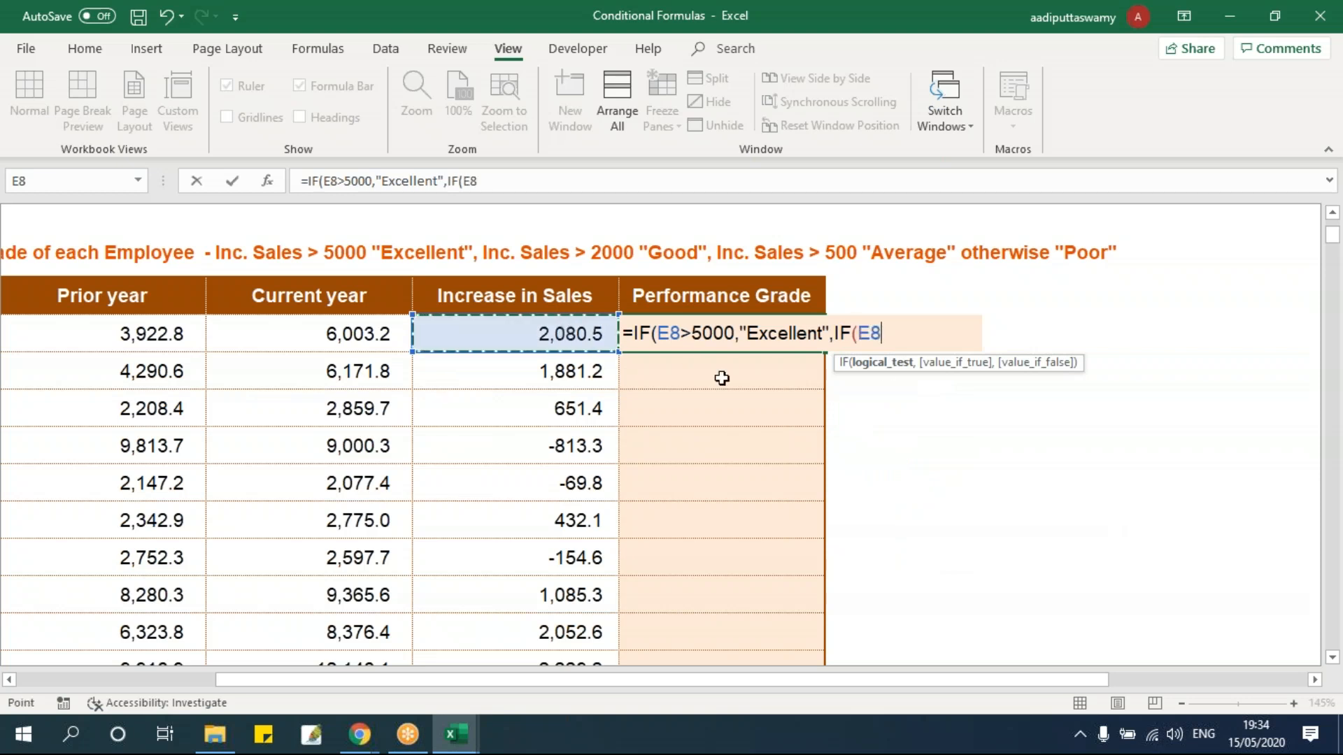
text(>2000)
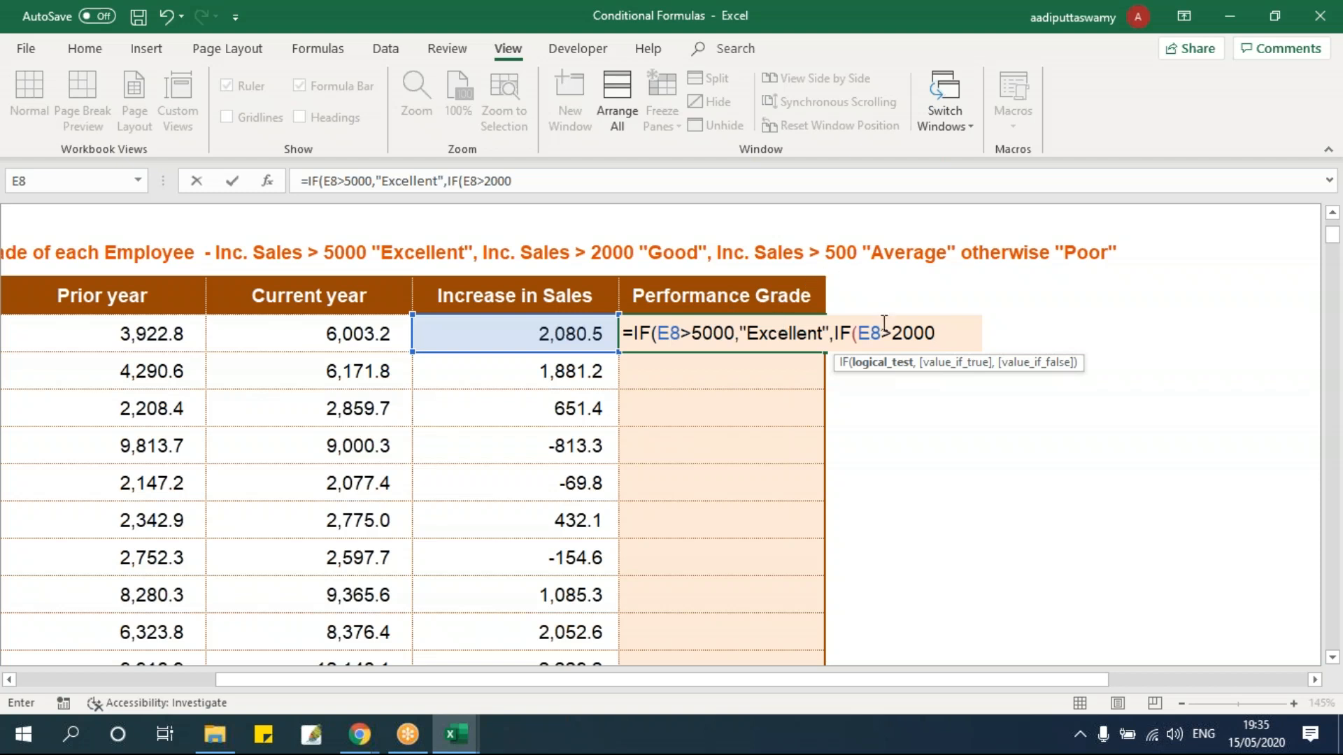
text(,"Go)
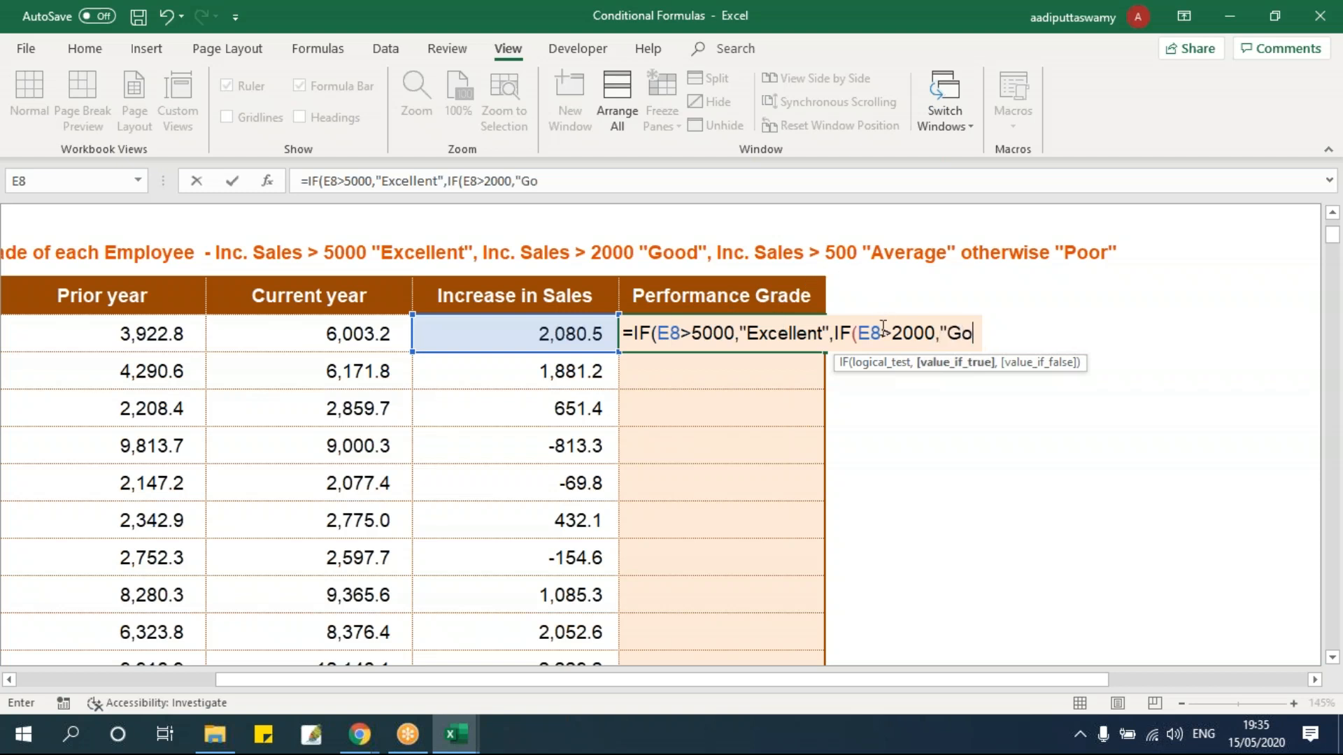
text(od")
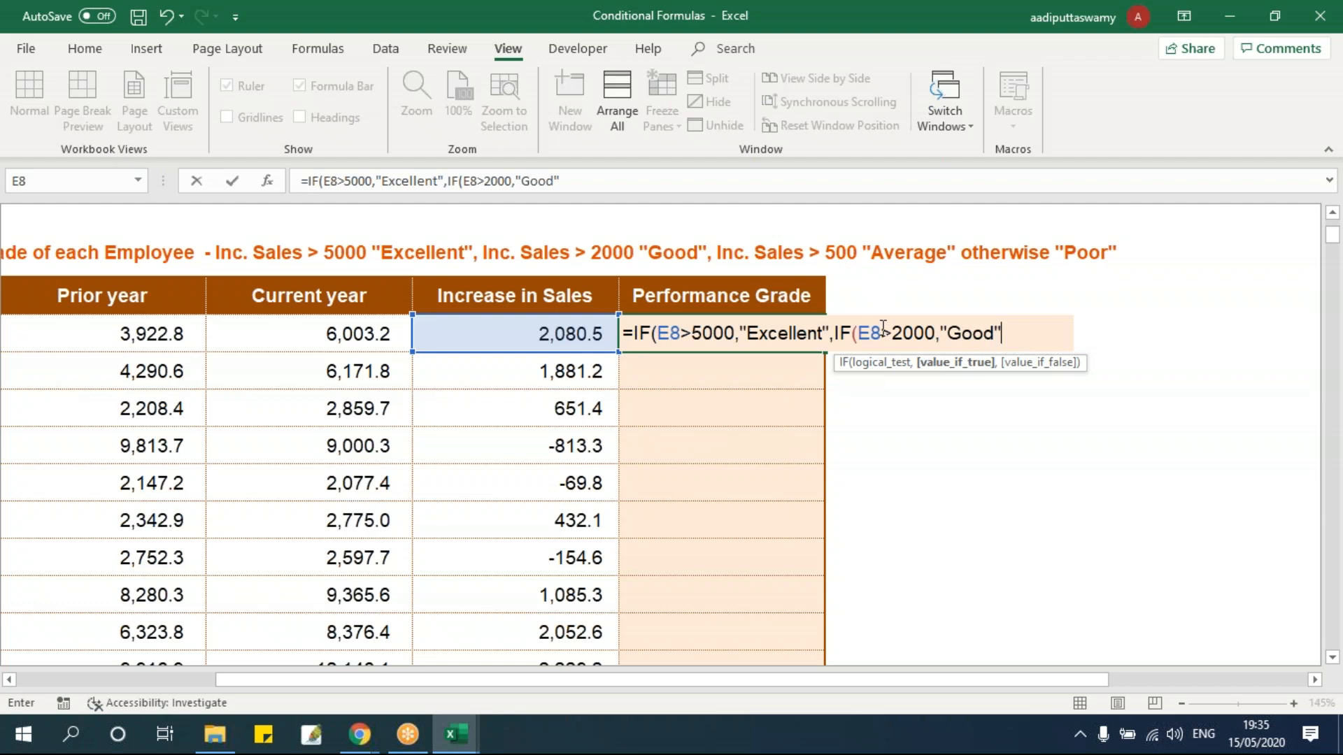
text(,)
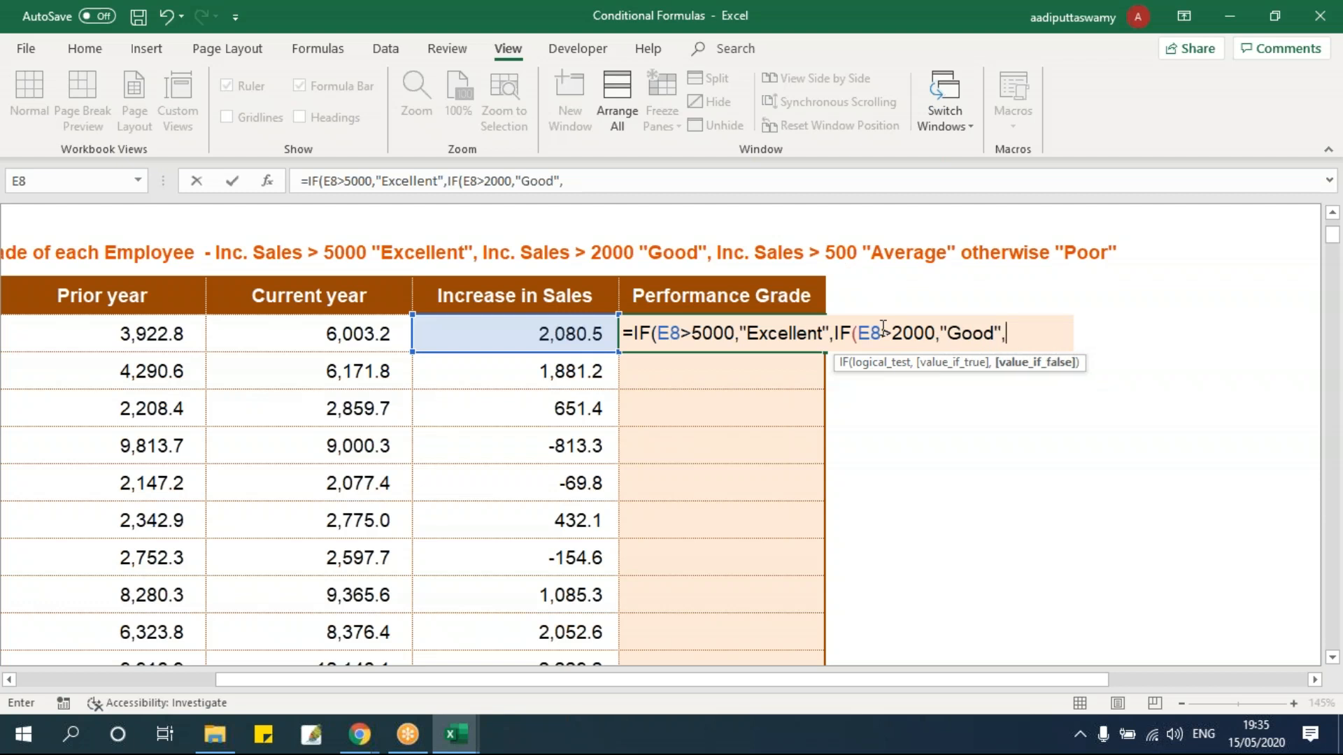
Step: Nest a third IF as the false value, returning "Average" when E8 is greater than 500 and otherwise "Poor", and close all brackets
text(if()
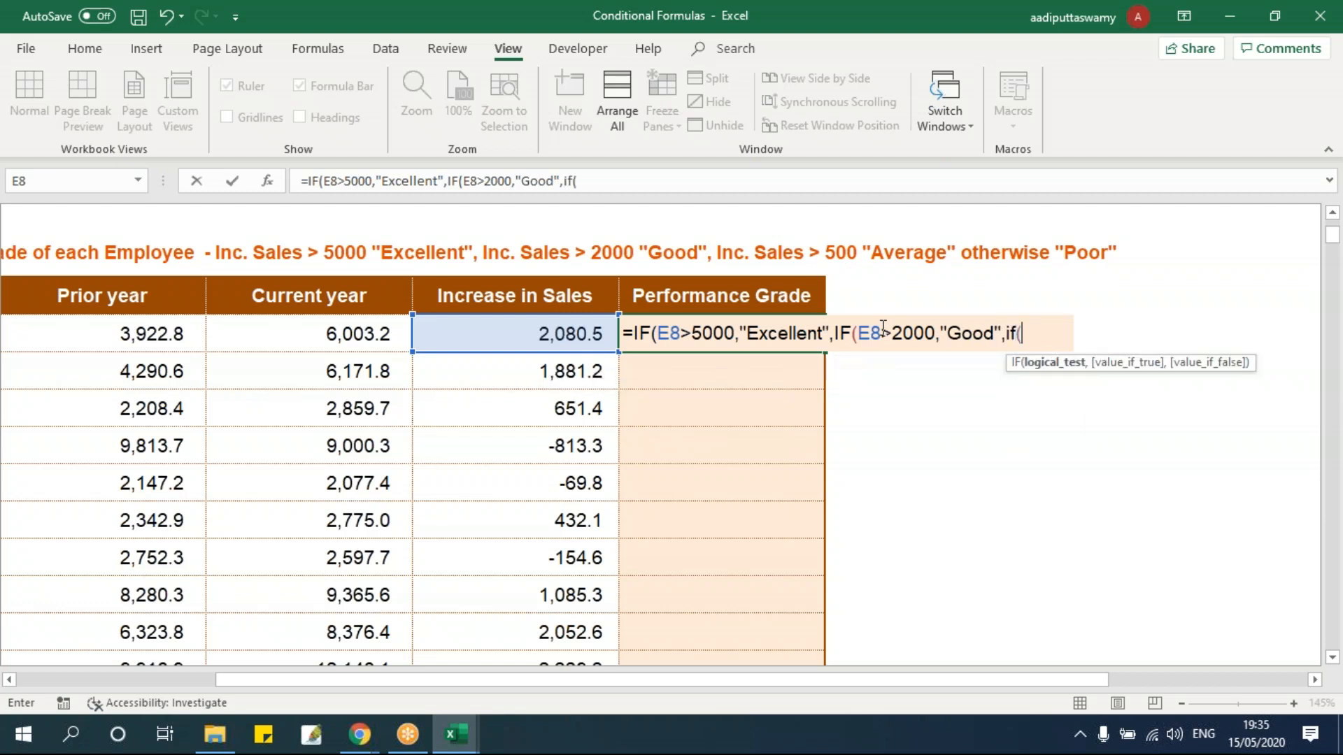
click(587, 334)
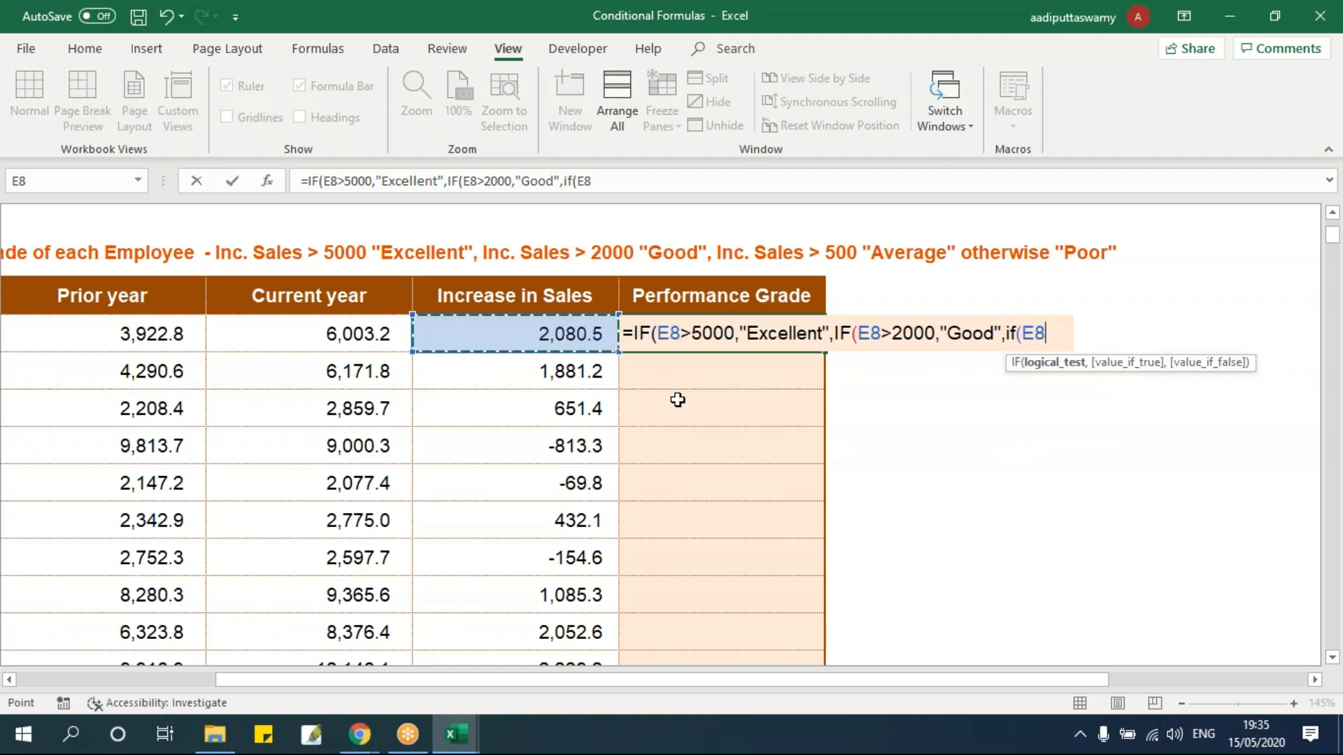
text(>500,")
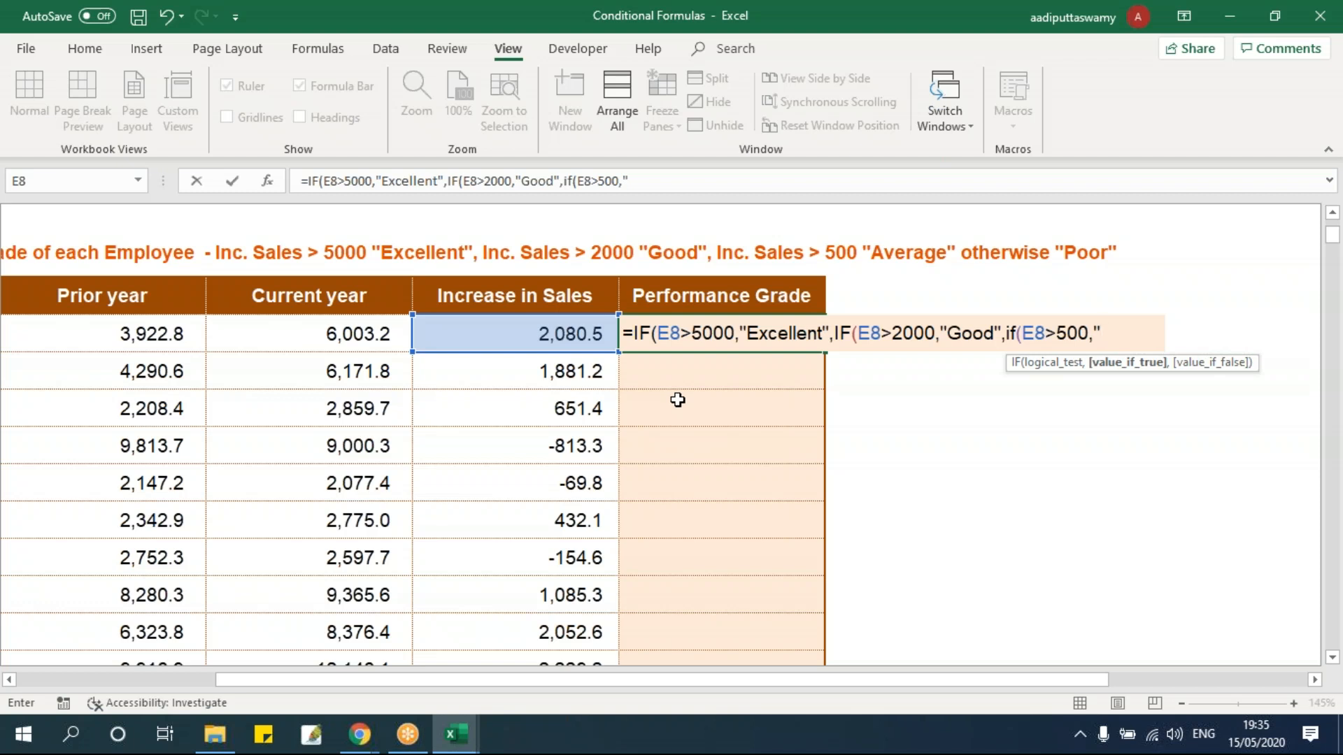
text(Average)
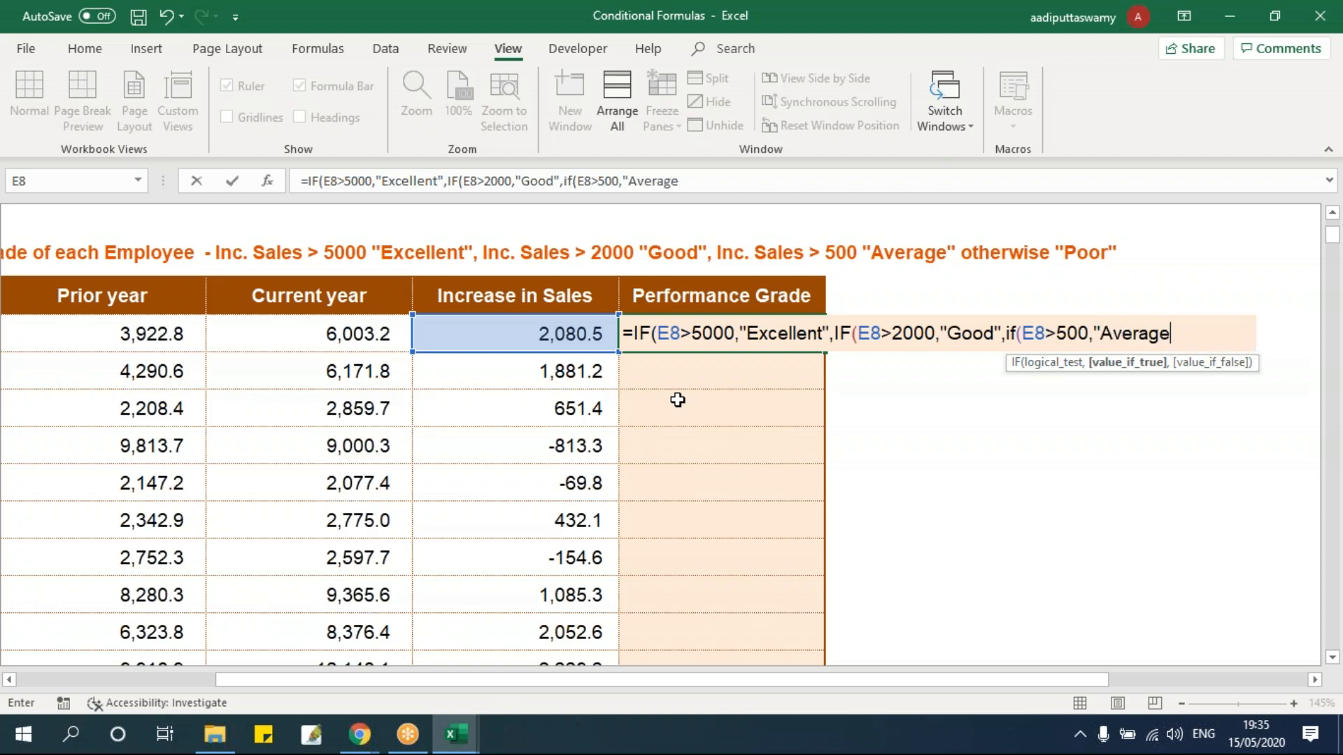
text(",)
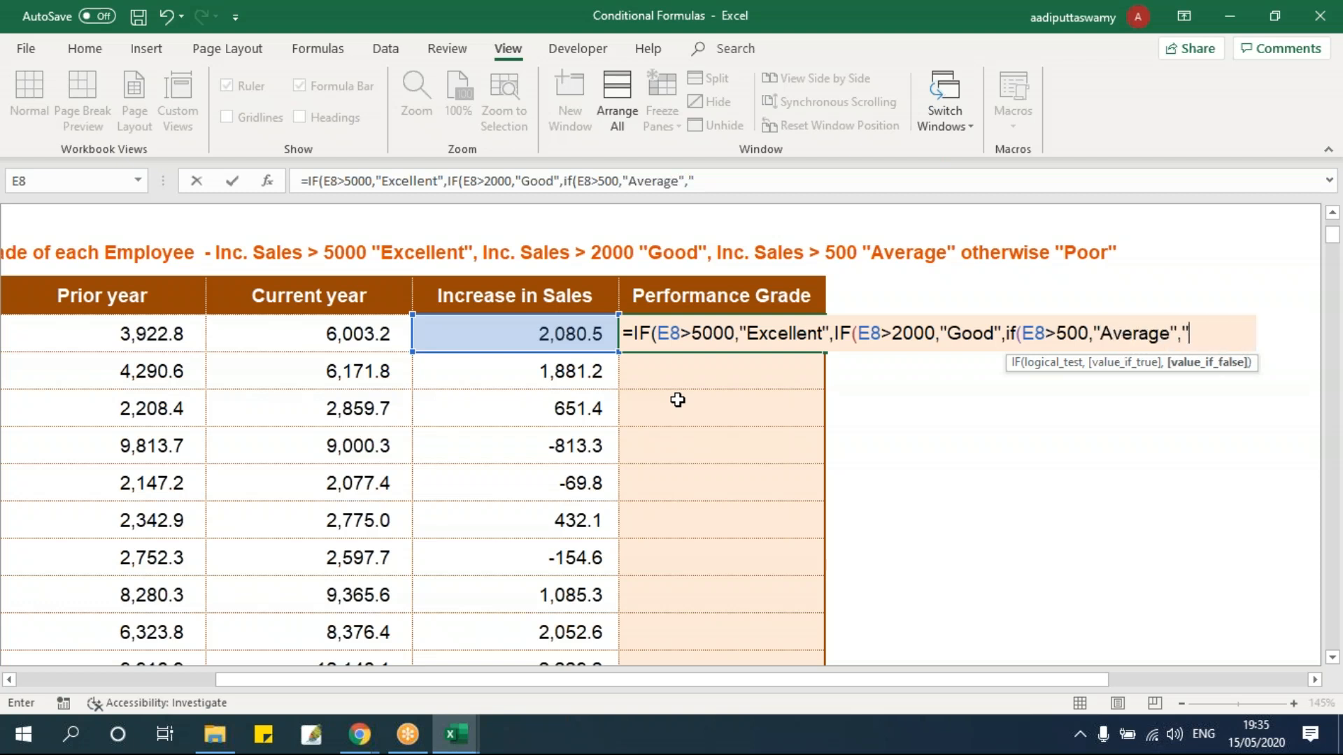
text("Poor")
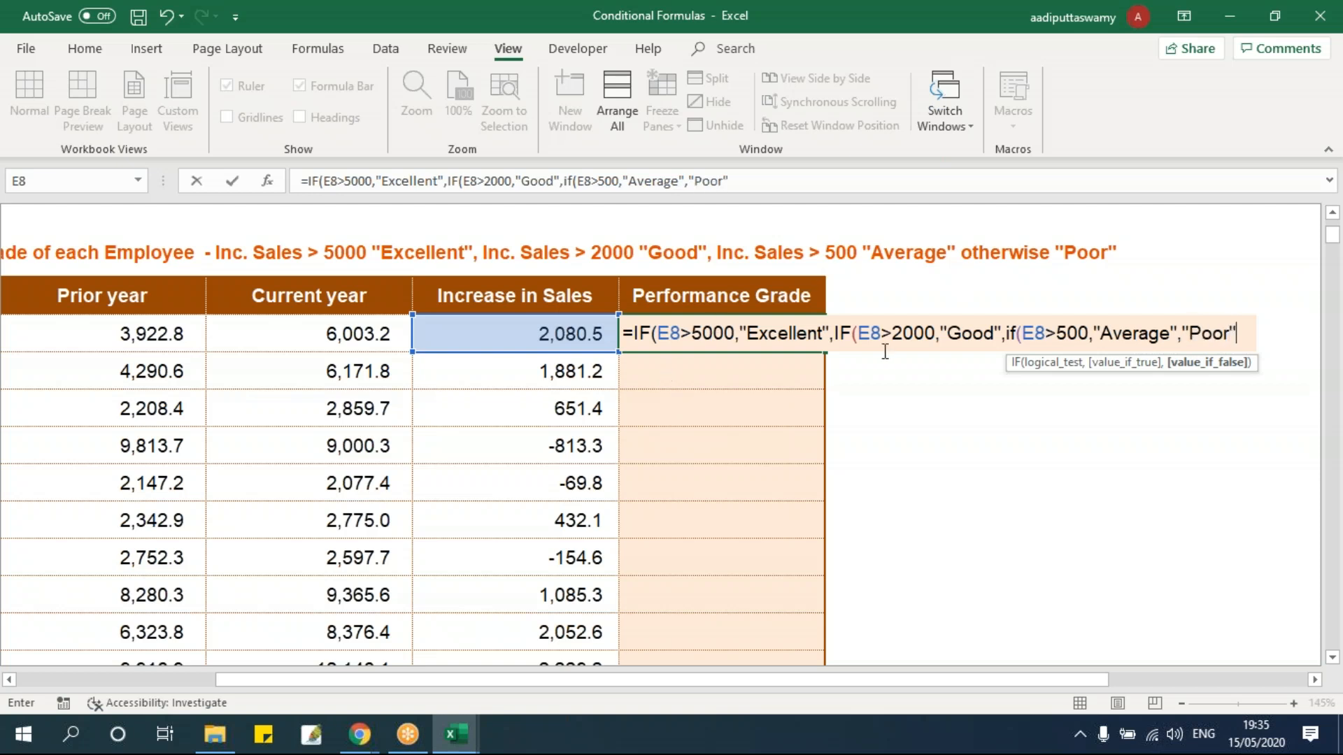
text()))
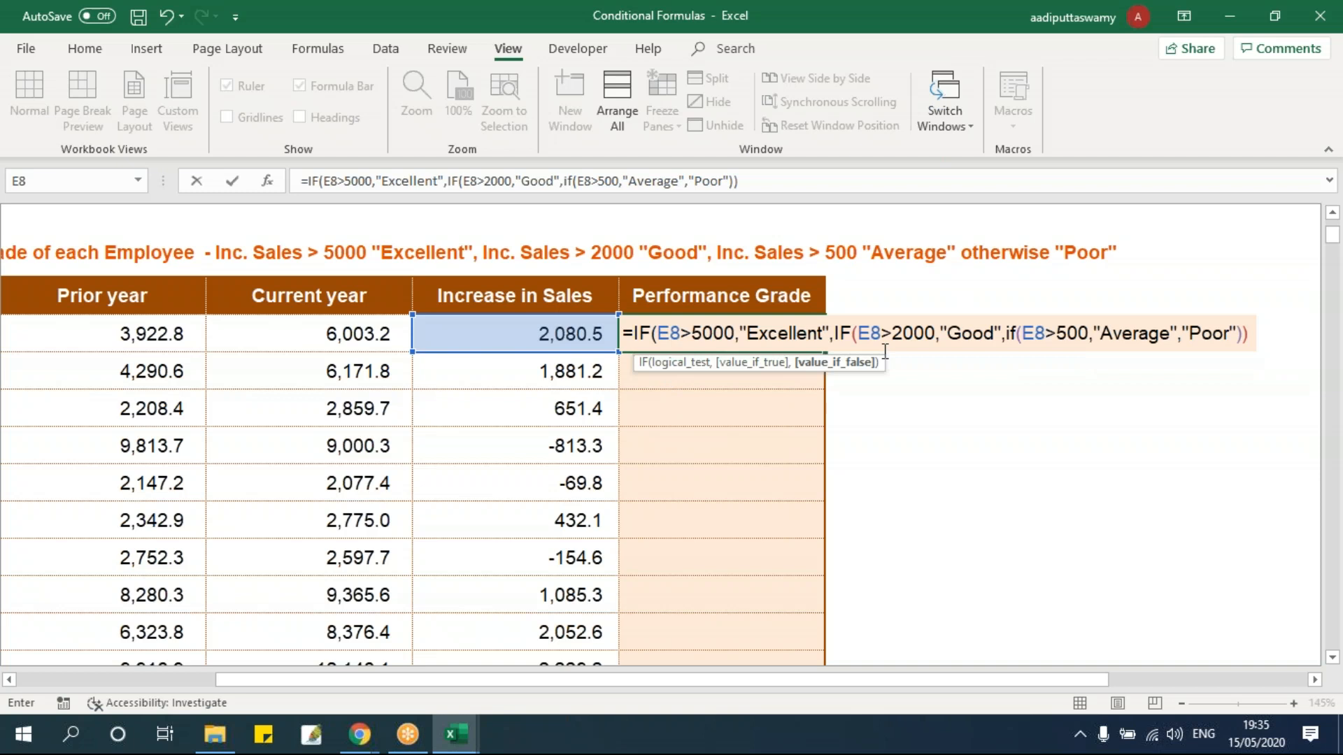
text())
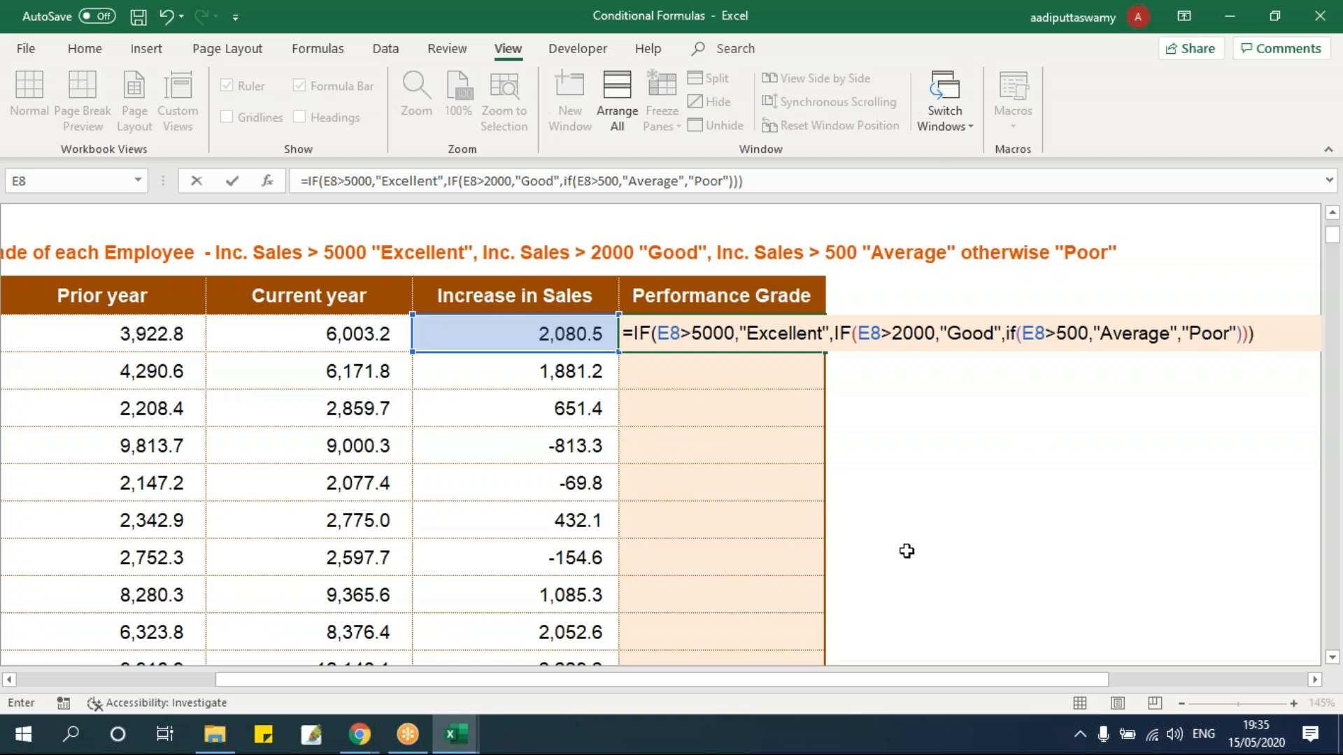
Step: Enter the nested IF formula in F8 and fill it down the Performance Grade column to F16
key(Return)
key(Up)
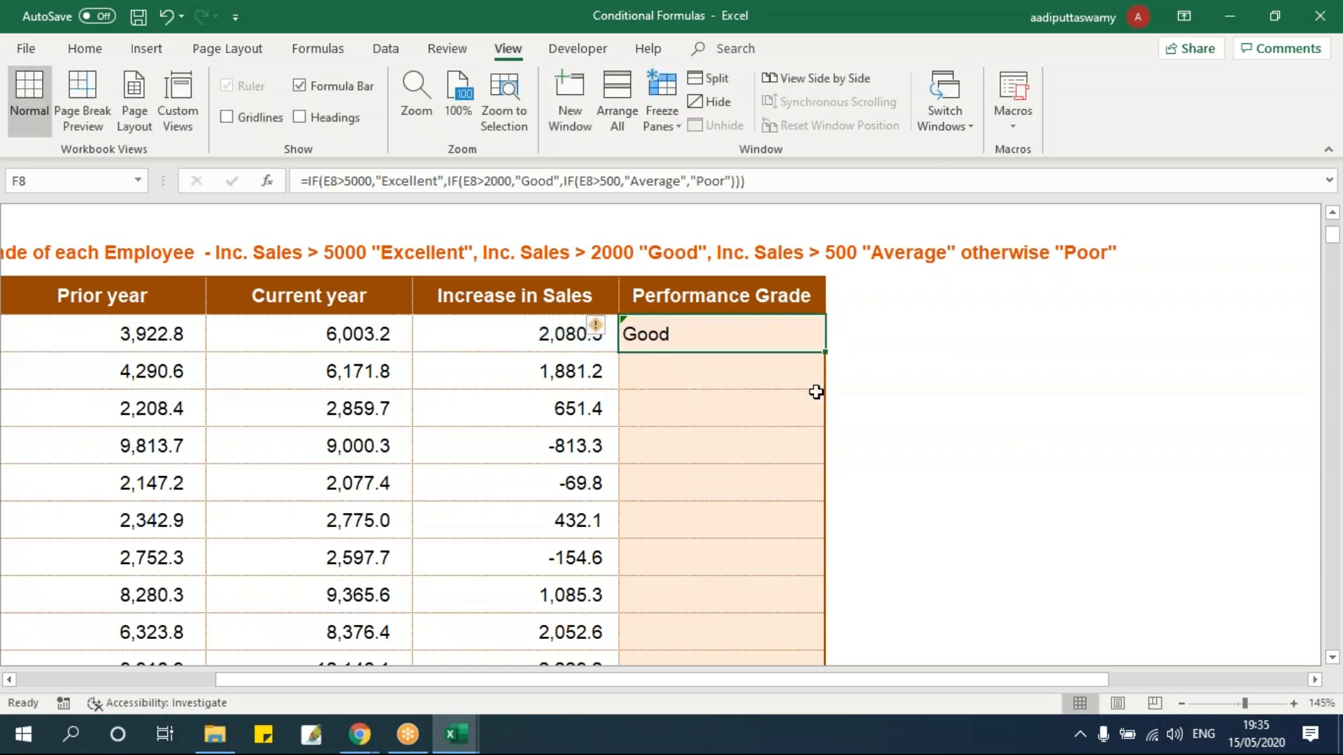
drag(828, 354, 826, 650)
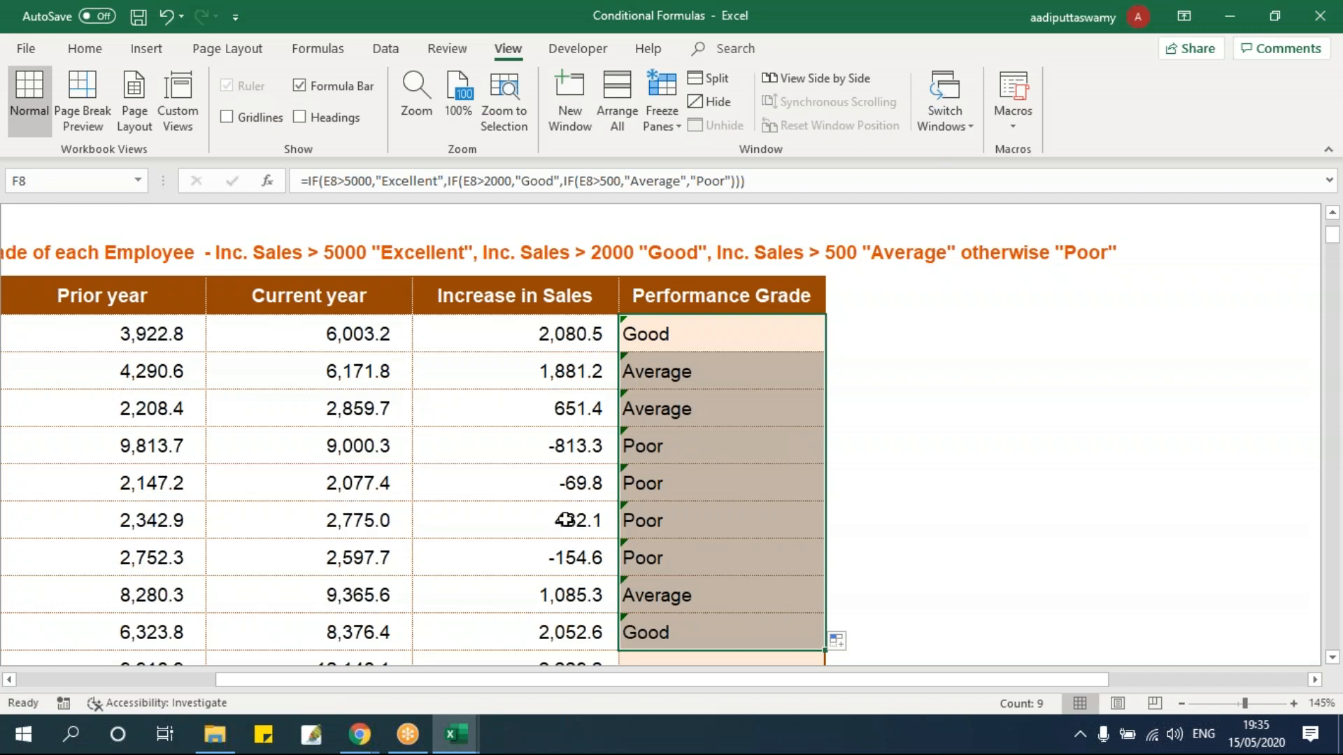
drag(669, 338, 675, 622)
Step: Change the sales increase in E8 to 5080.47504347511 to test the "Excellent" condition
double_click(539, 340)
text(5)
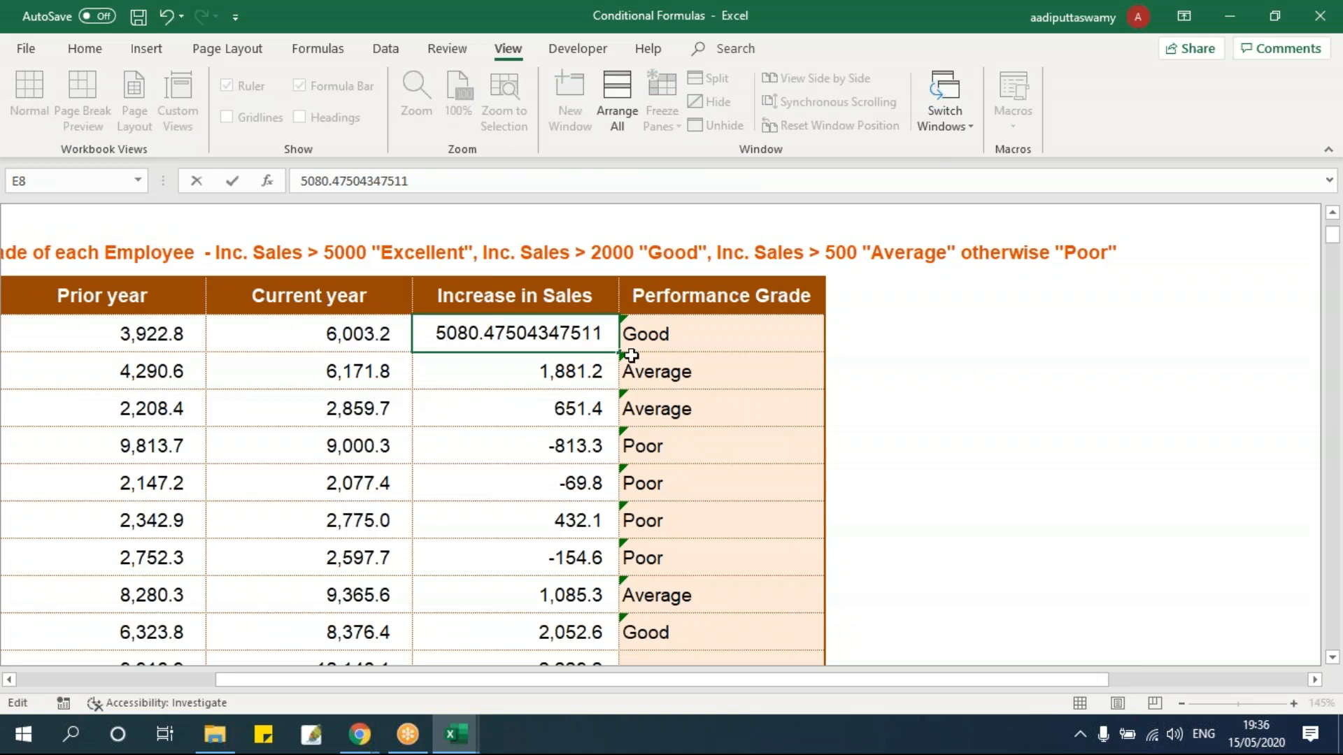
key(Return)
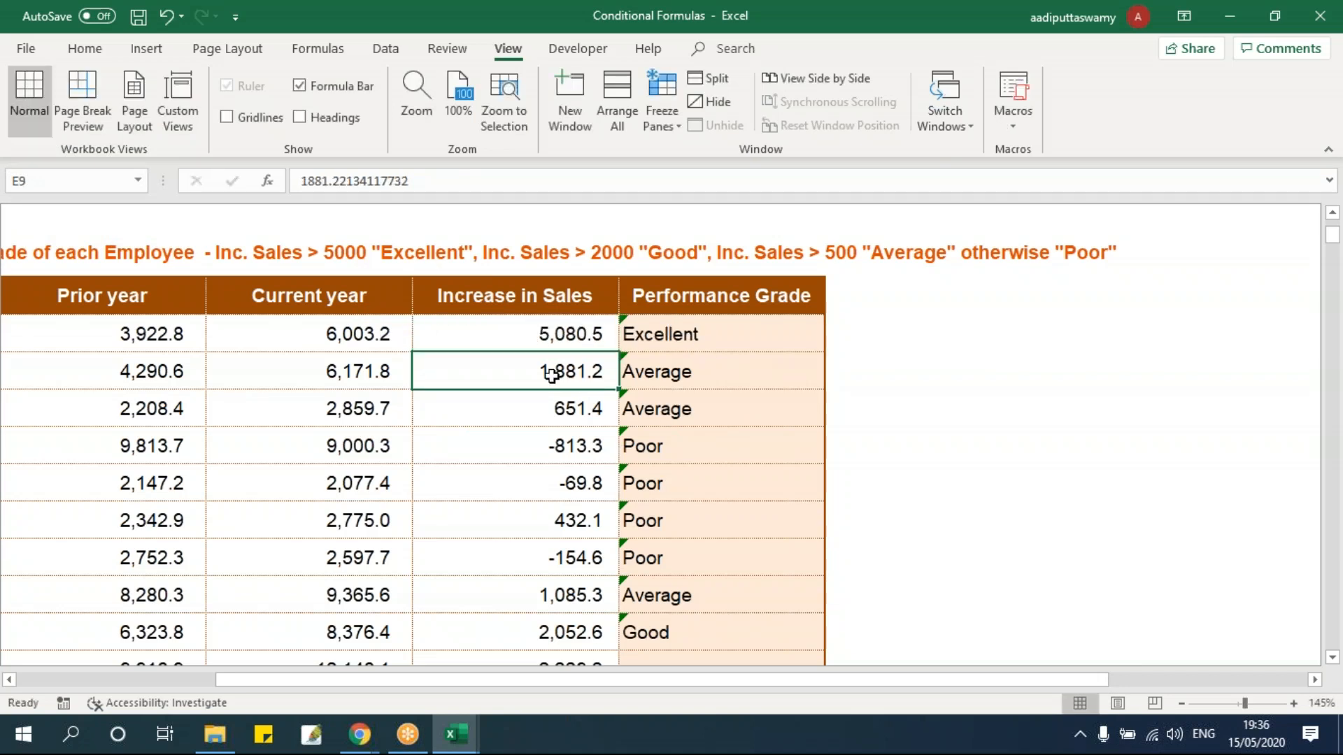
Step: Change the leading digit of the sales increase in E8 to 3, making it 3,080.5, to test the "Good" condition
double_click(560, 335)
drag(436, 334, 425, 334)
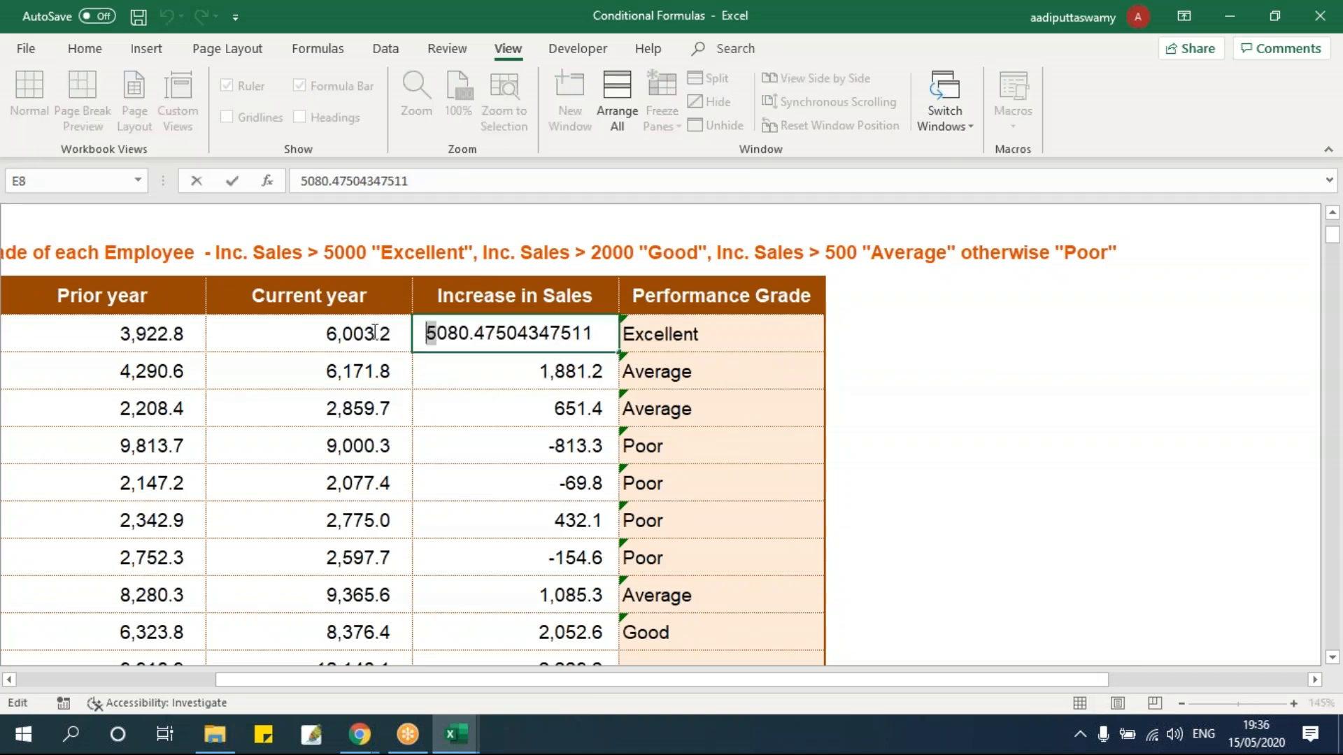
text(3)
key(Return)
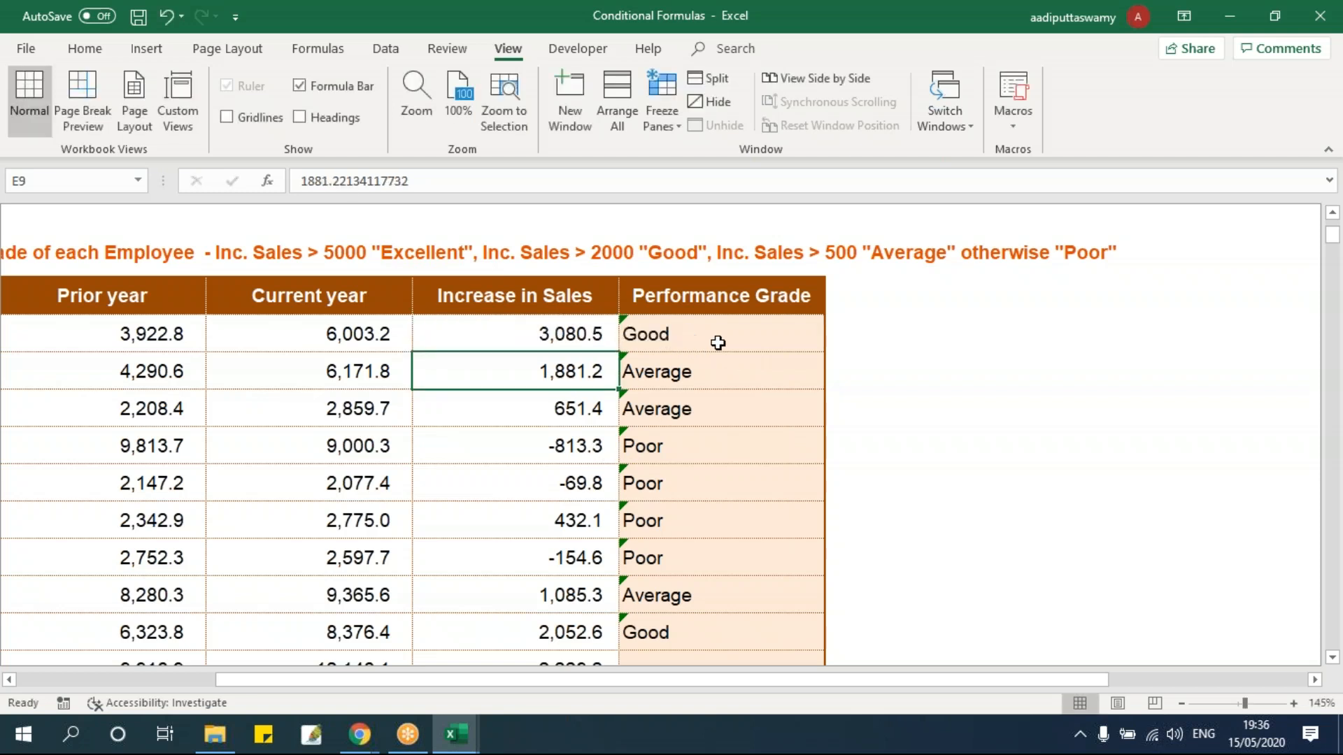
Step: Set the sales increase in E8 to 1080.47504347511 to test the "Average" condition
double_click(562, 334)
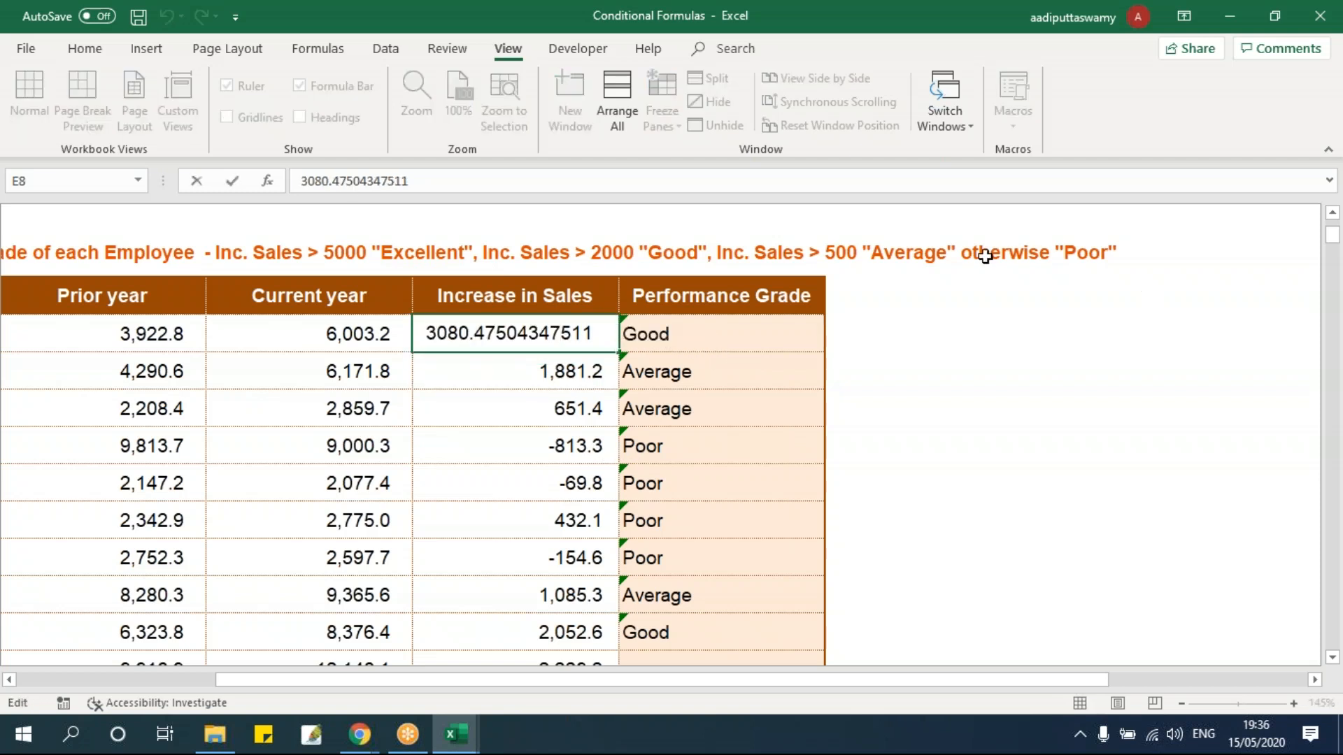
drag(439, 334, 428, 335)
text(1)
key(Return)
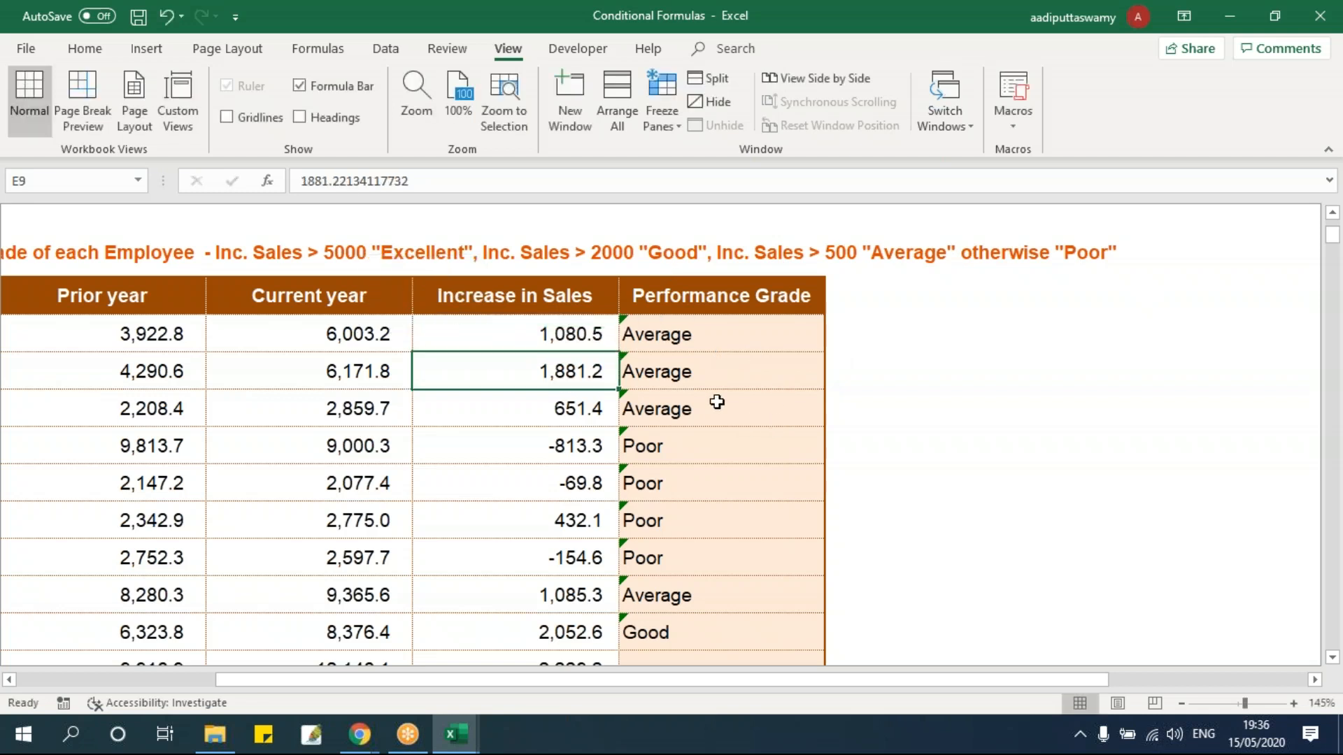
Step: Replace the leading 10 of the sales increase in E8 with 4, making it 480.5, to test the "Poor" condition
click(560, 334)
double_click(572, 334)
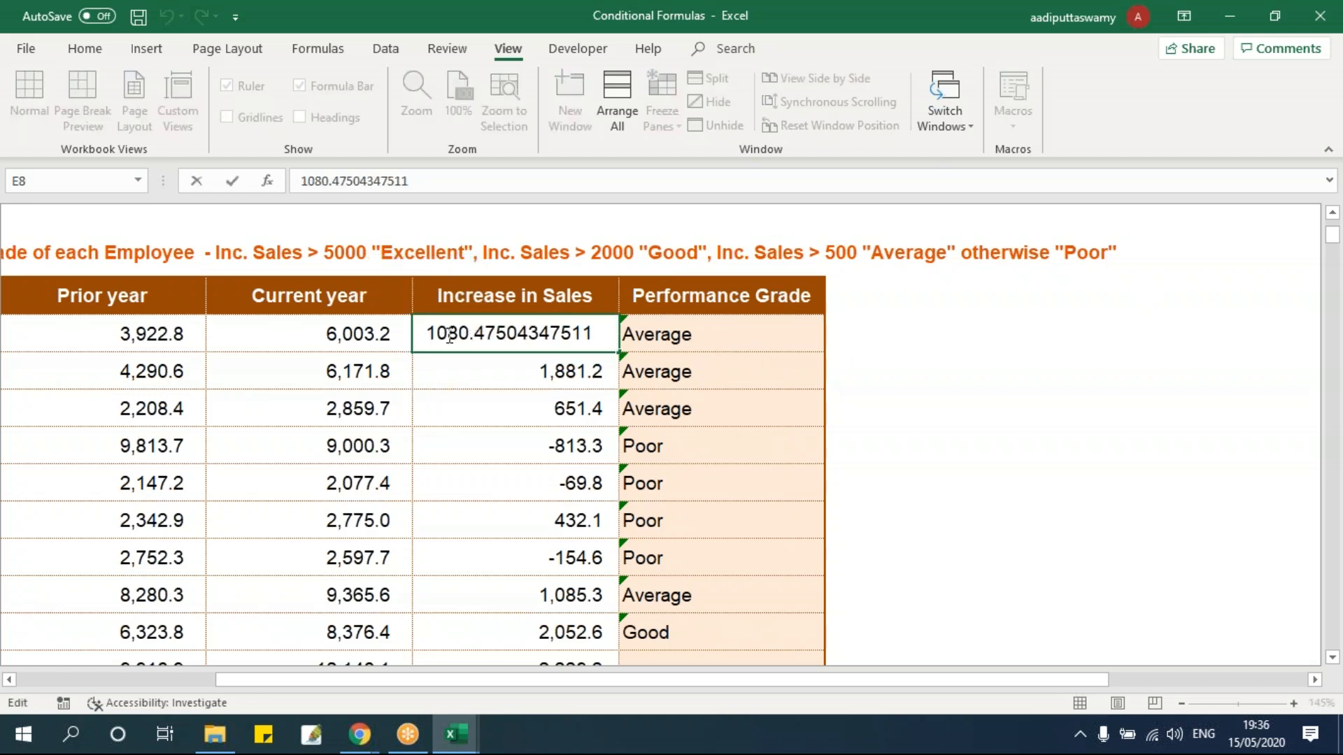
drag(449, 336, 381, 334)
text(4)
key(Return)
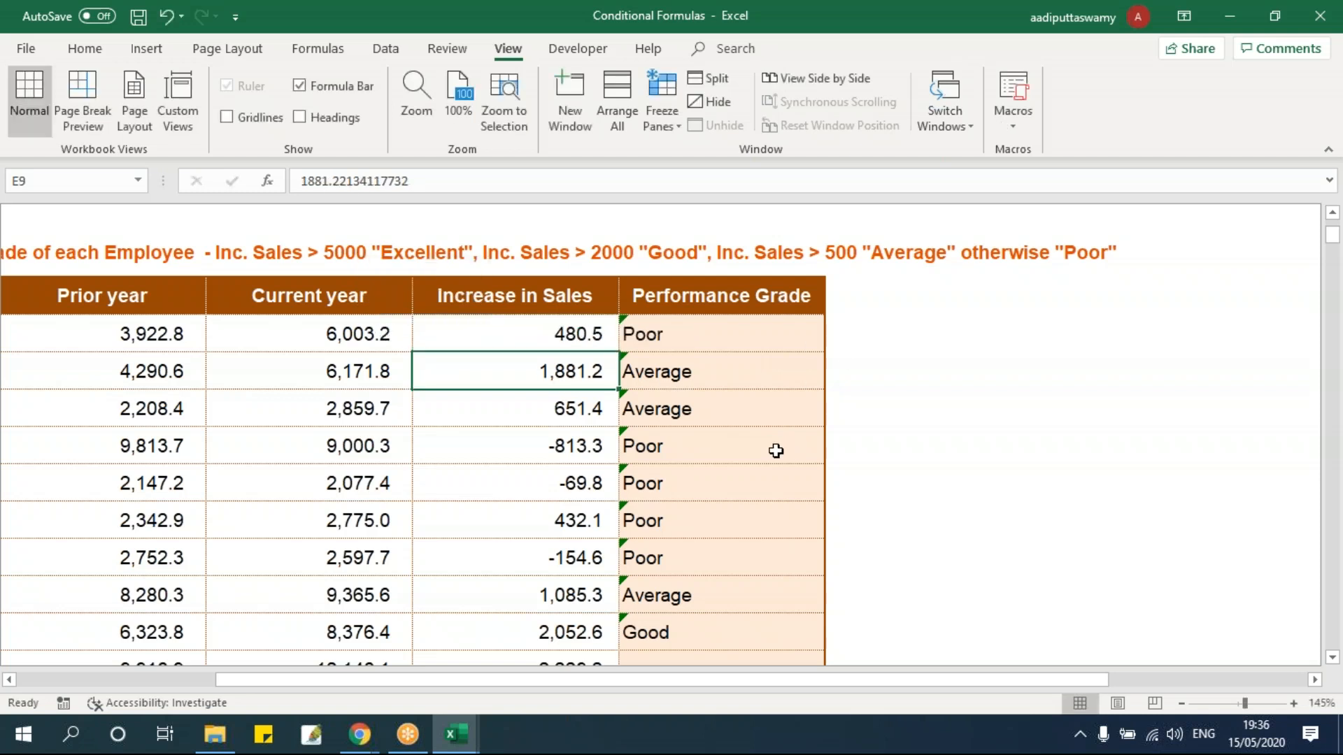
Step: Go to the SUM IF sheet and unfreeze its panes
scroll(776, 450, up, 3)
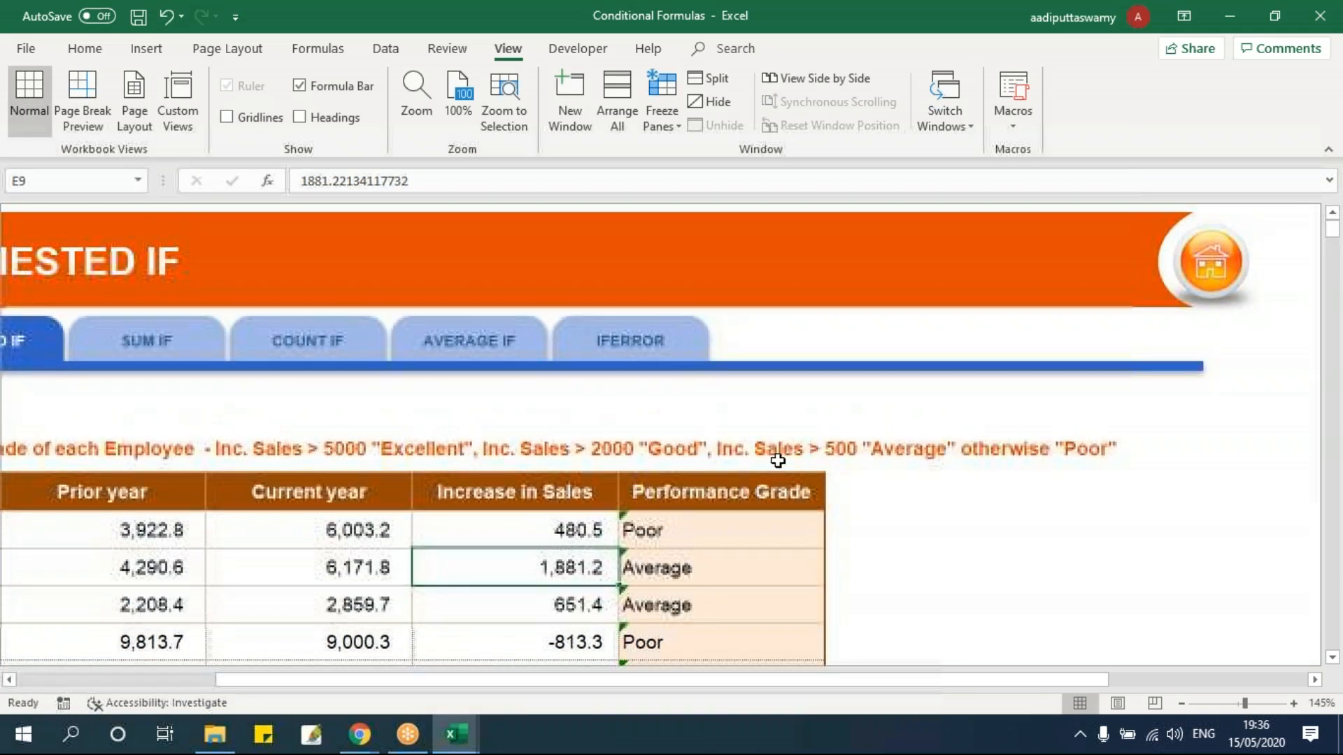
drag(451, 683, 175, 684)
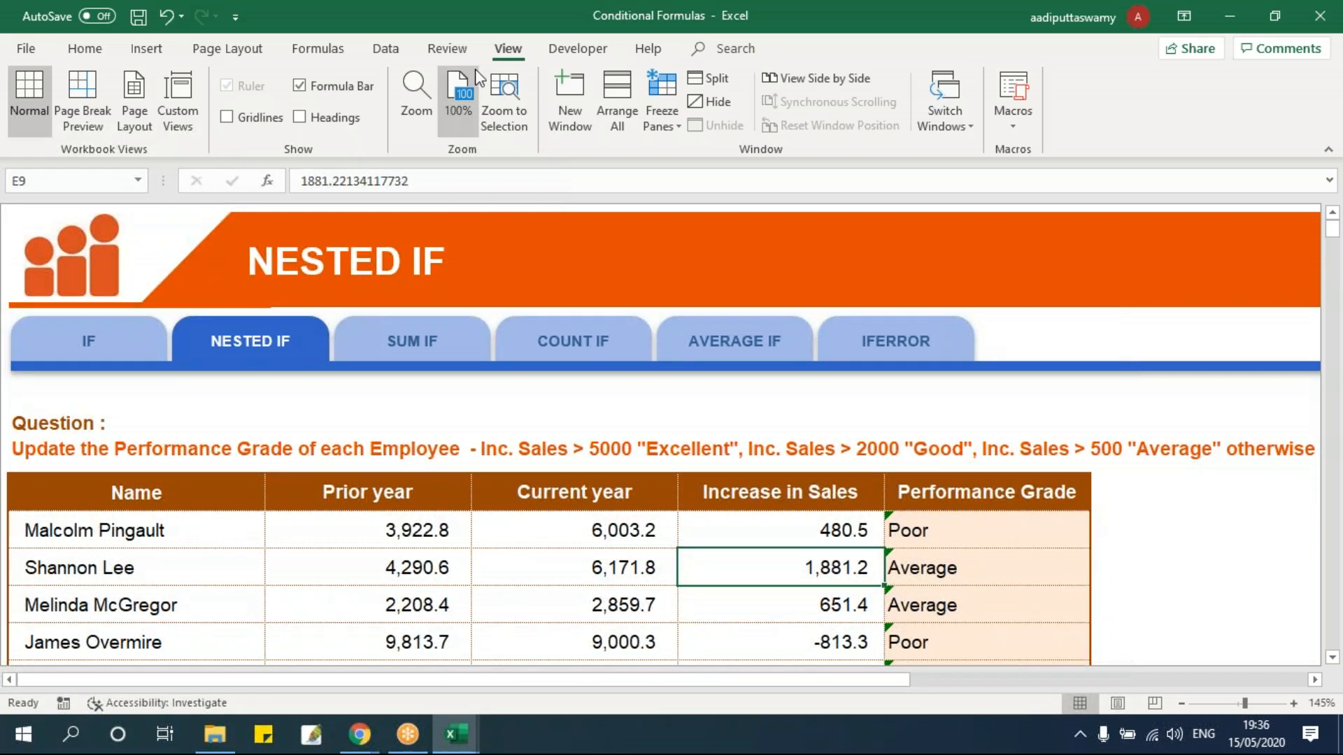
click(437, 348)
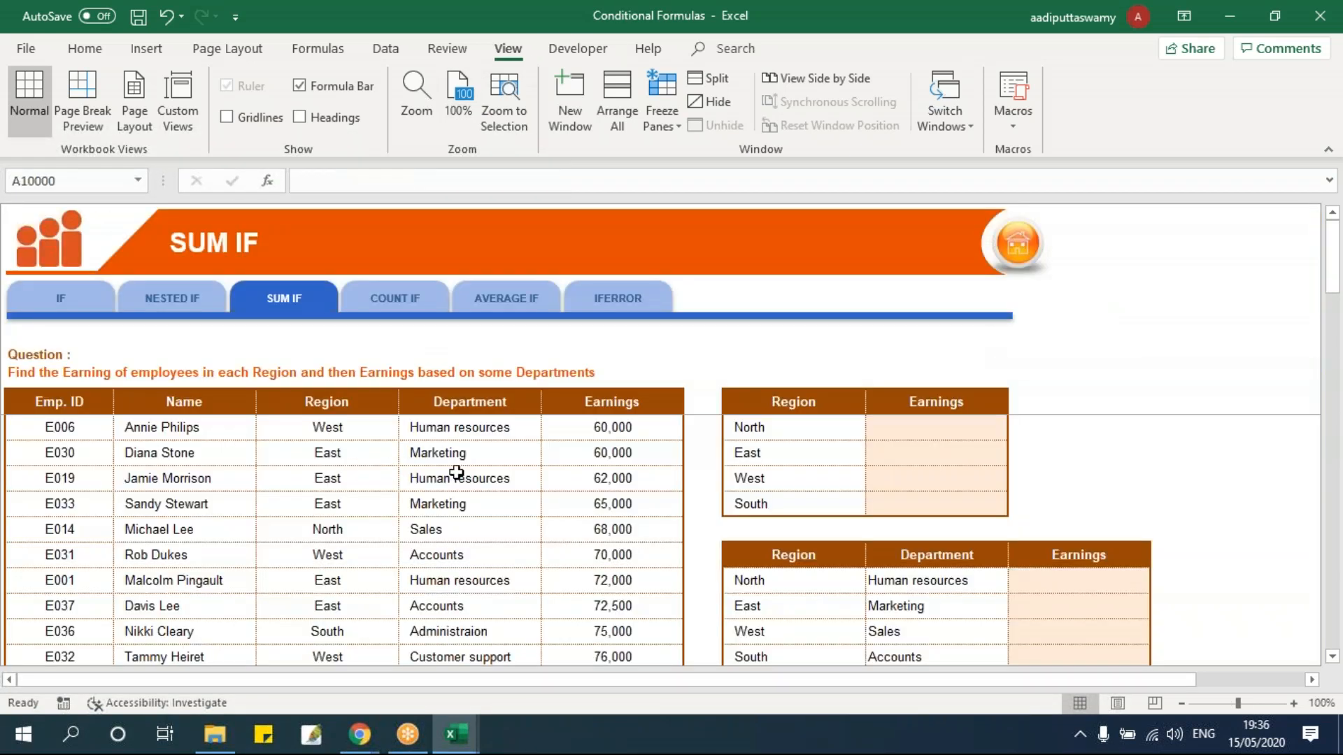
scroll(639, 451, down, 1)
key(alt+w)
key(f)
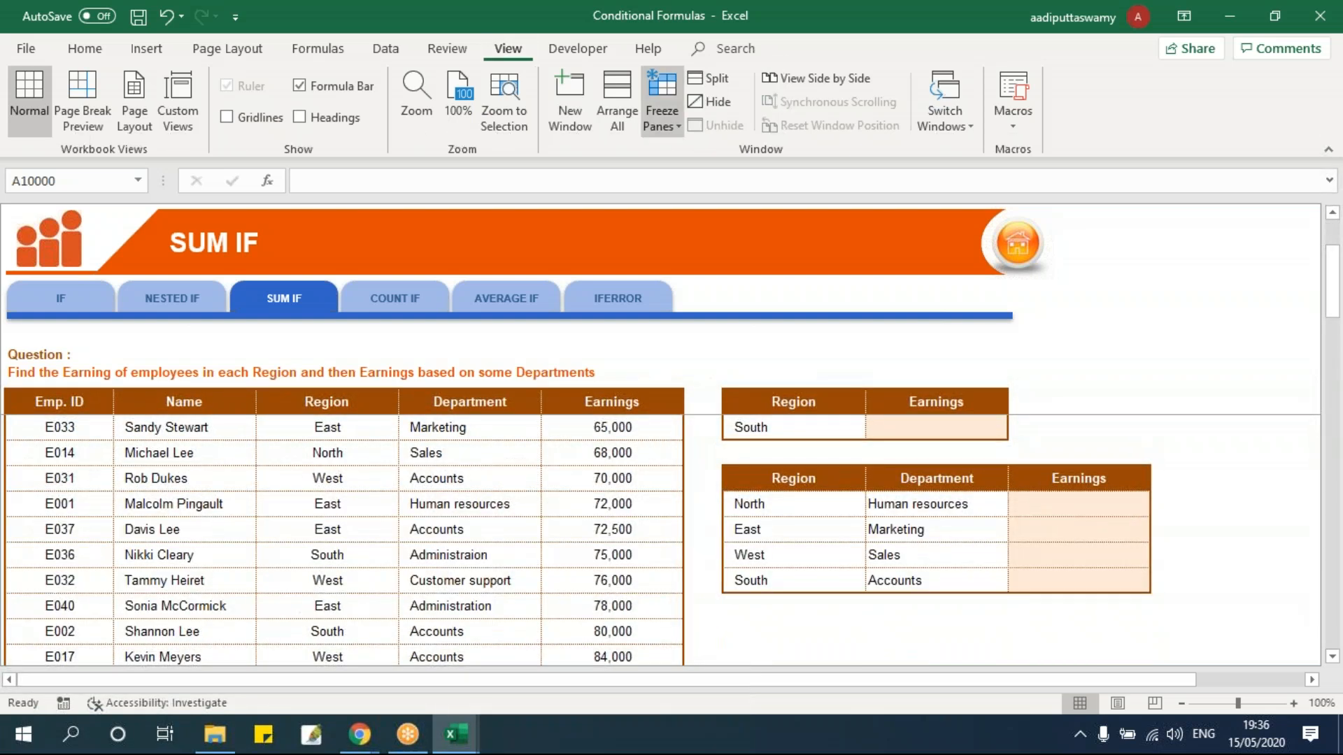
key(f)
scroll(750, 482, down, 2)
ctrl+scroll(750, 482, up, 1)
scroll(750, 482, up, 3)
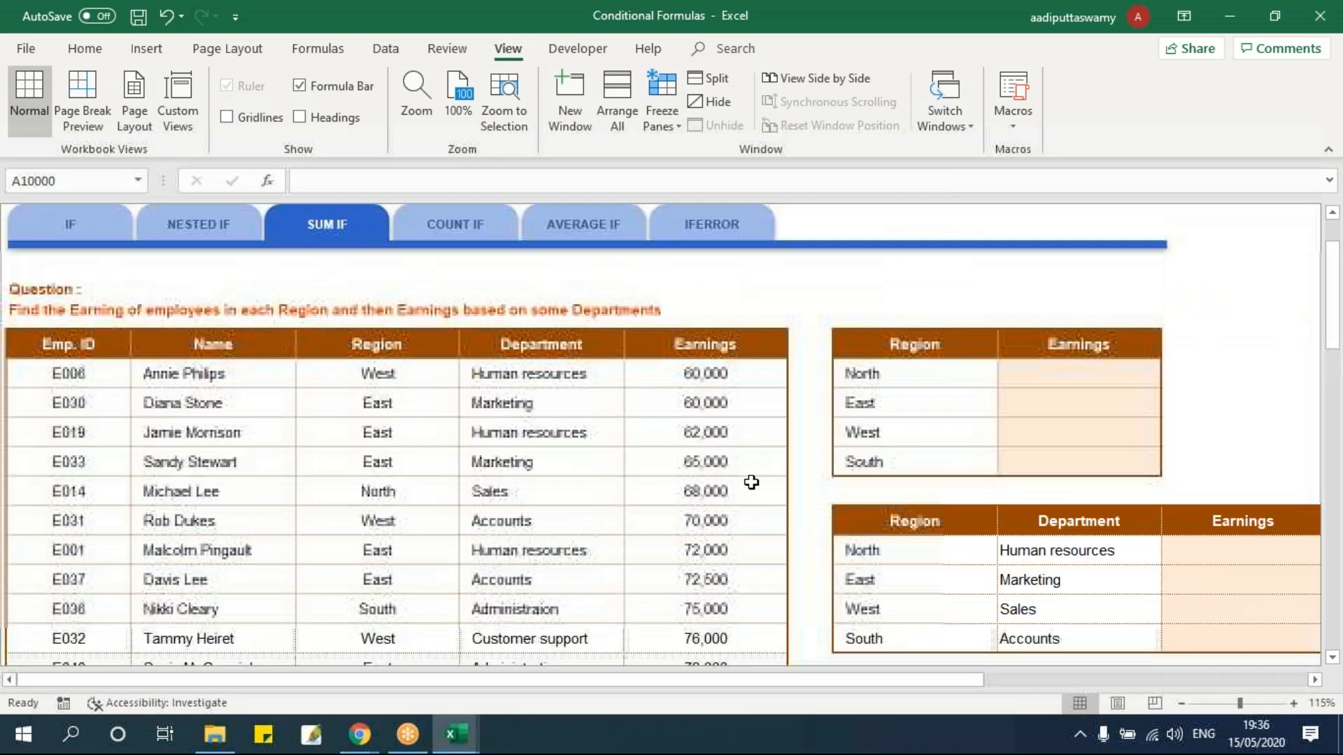
Step: Calculate the total earnings of all employees in I5 with a SUM of F8:F47
click(1109, 296)
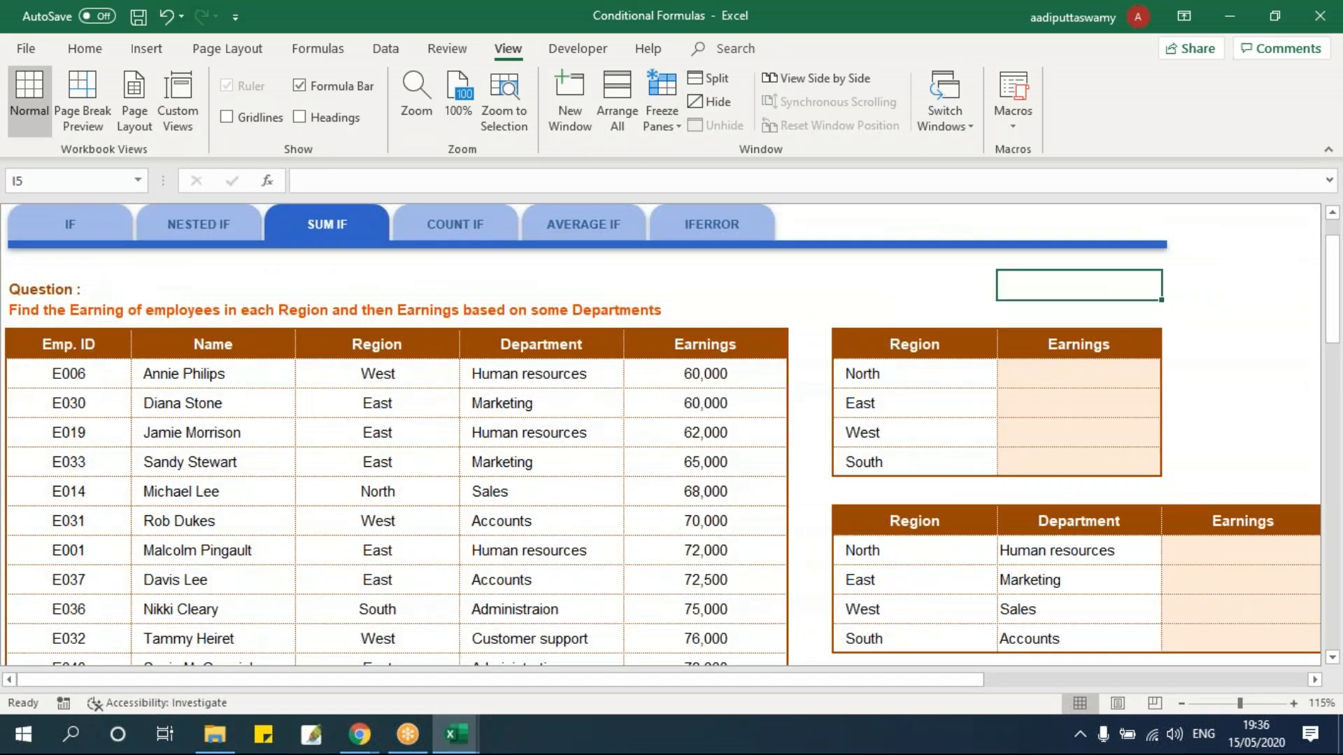
text(=sum)
key(Tab)
key(Left)
key(Left)
key(Down)
key(Down)
key(ctrl+shift+Down)
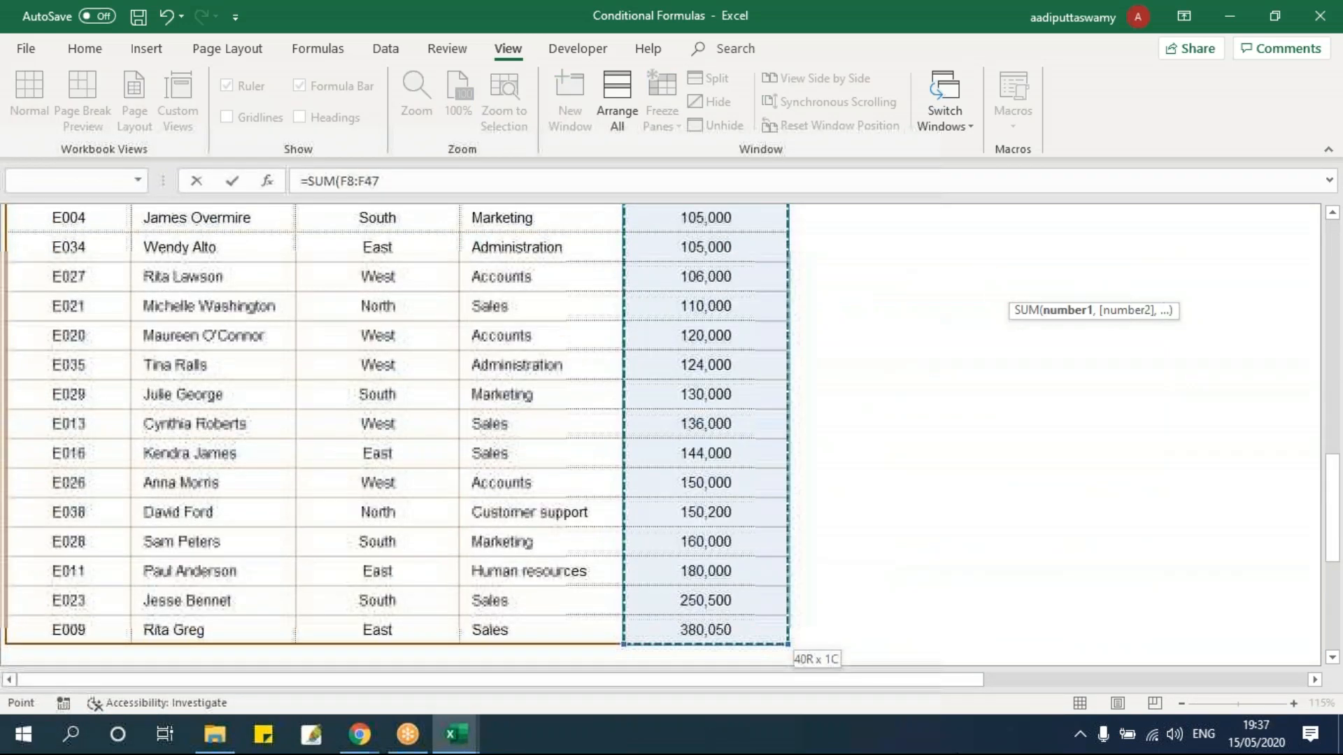
key(Return)
key(Up)
Step: Locate the North criterion in the region summary table and the first North record in the employee table's Region column
key(Down)
key(Down)
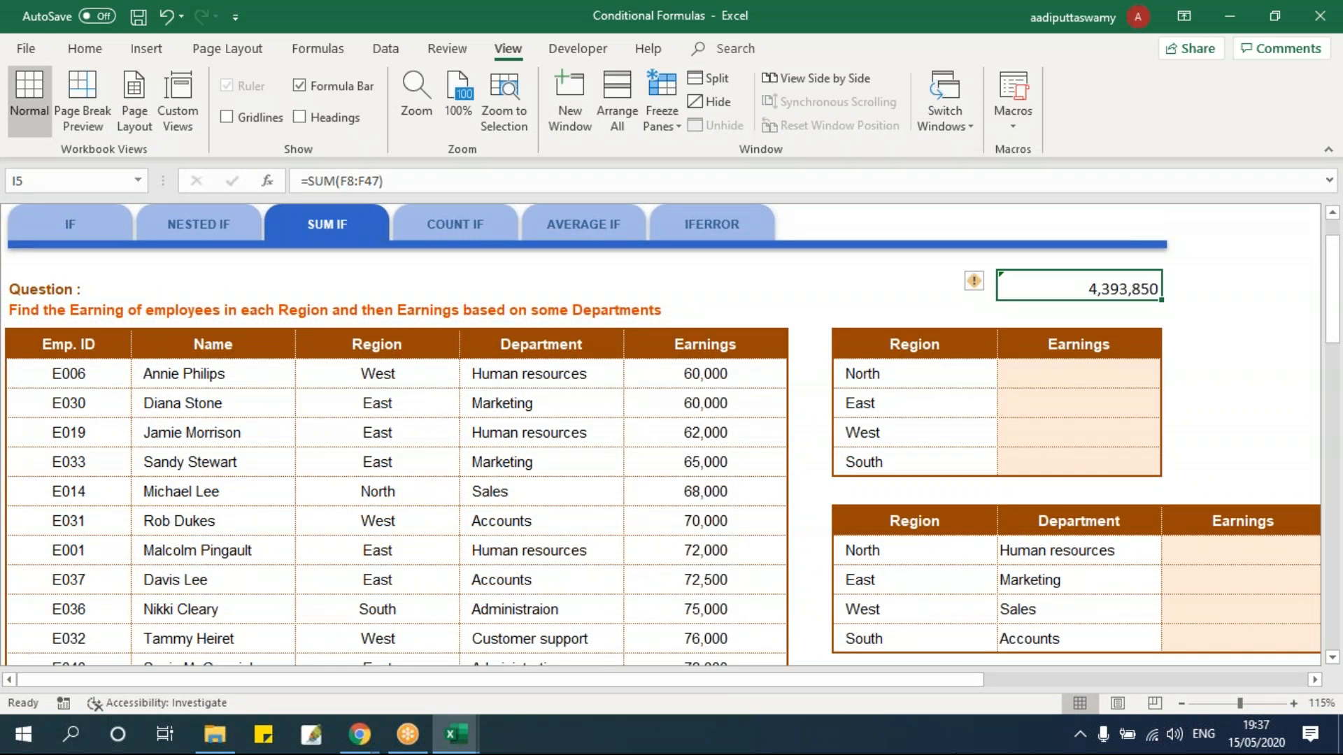
key(Down)
key(Down)
key(Down)
key(Left)
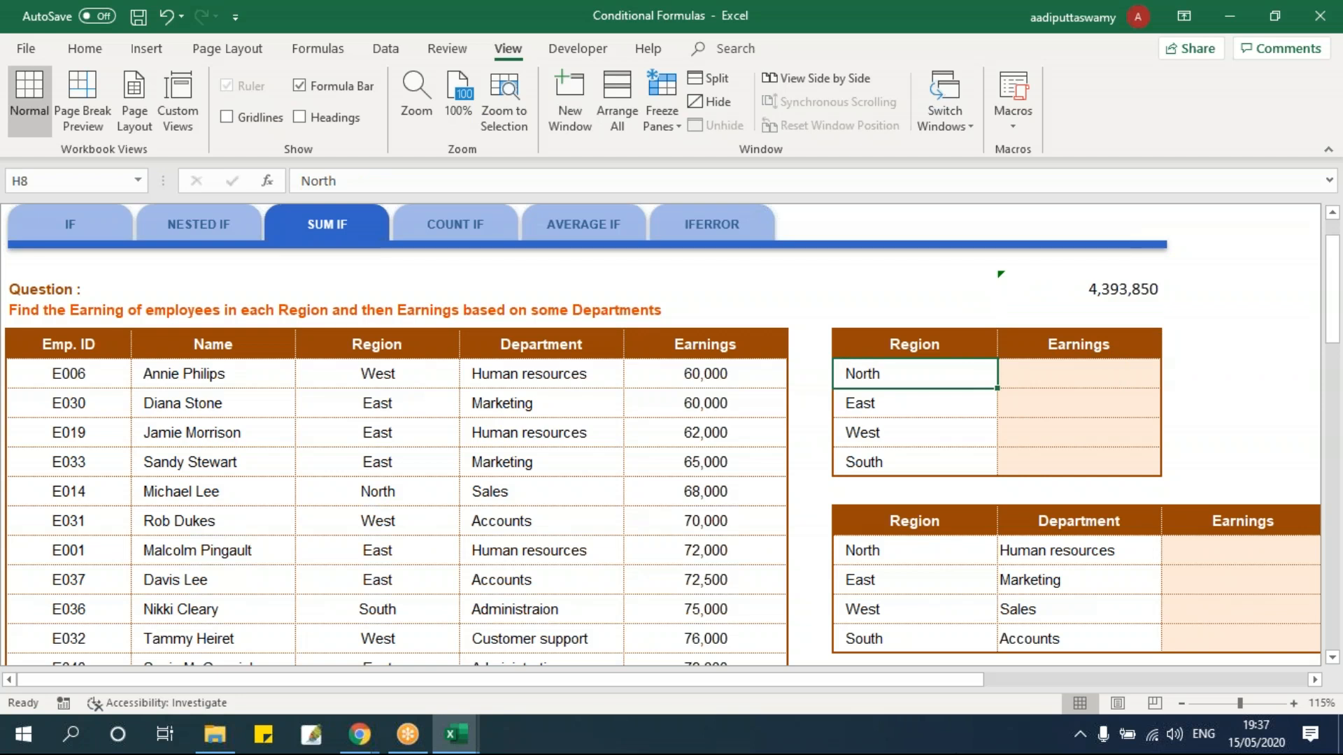
click(410, 493)
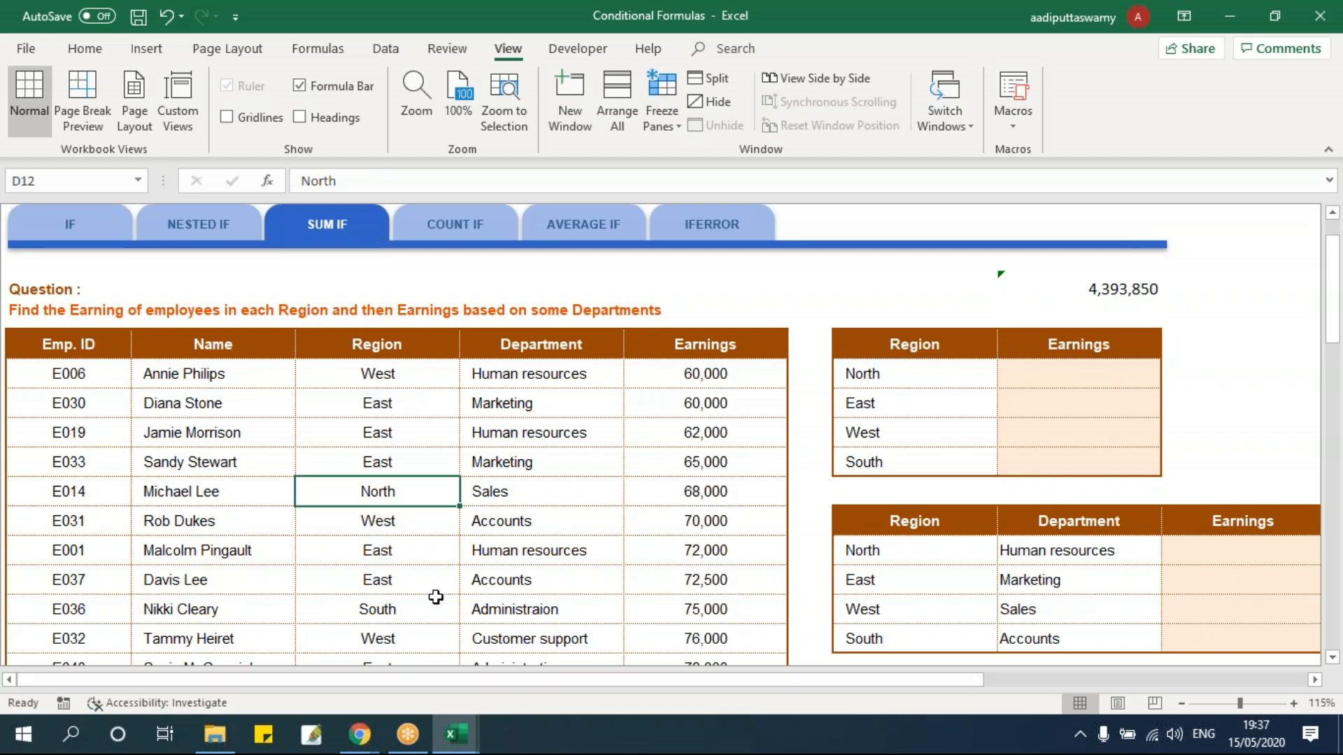
Step: Add filters to the employee table's header row and filter the Region column to North only
drag(100, 342, 760, 354)
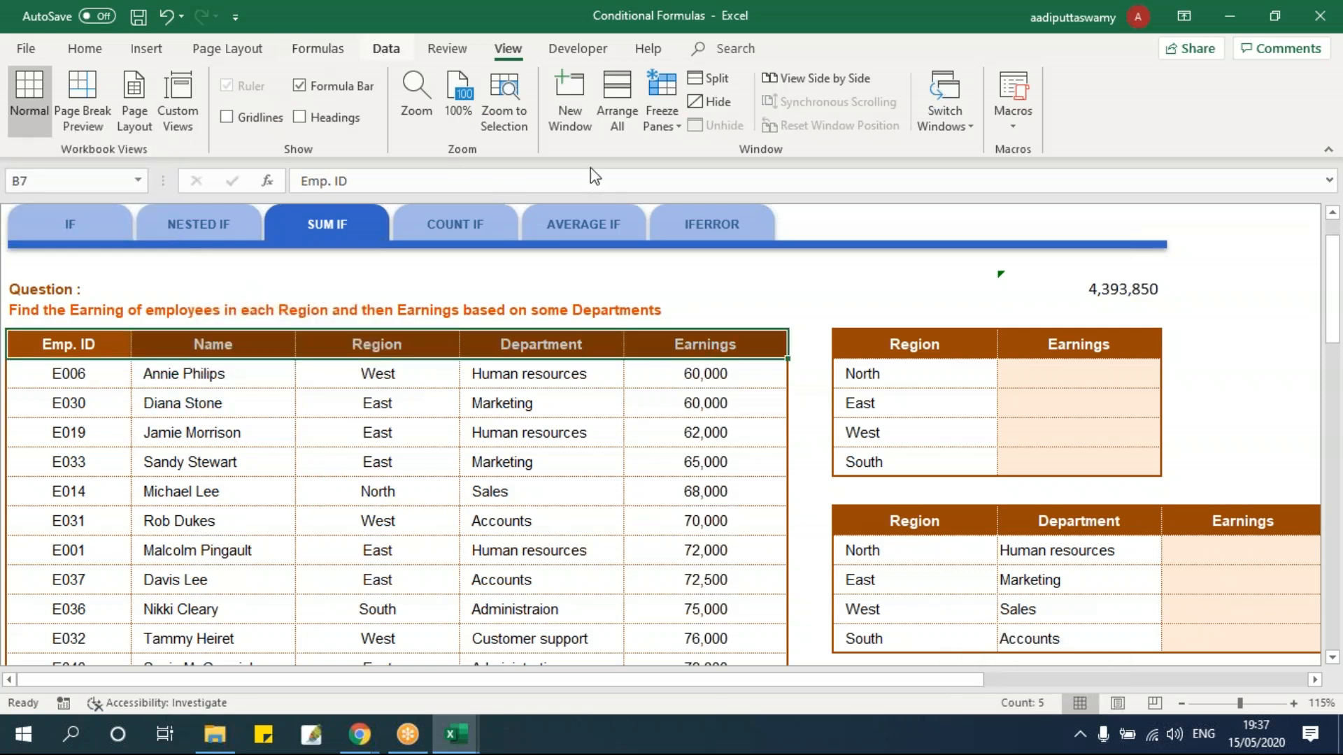
click(803, 105)
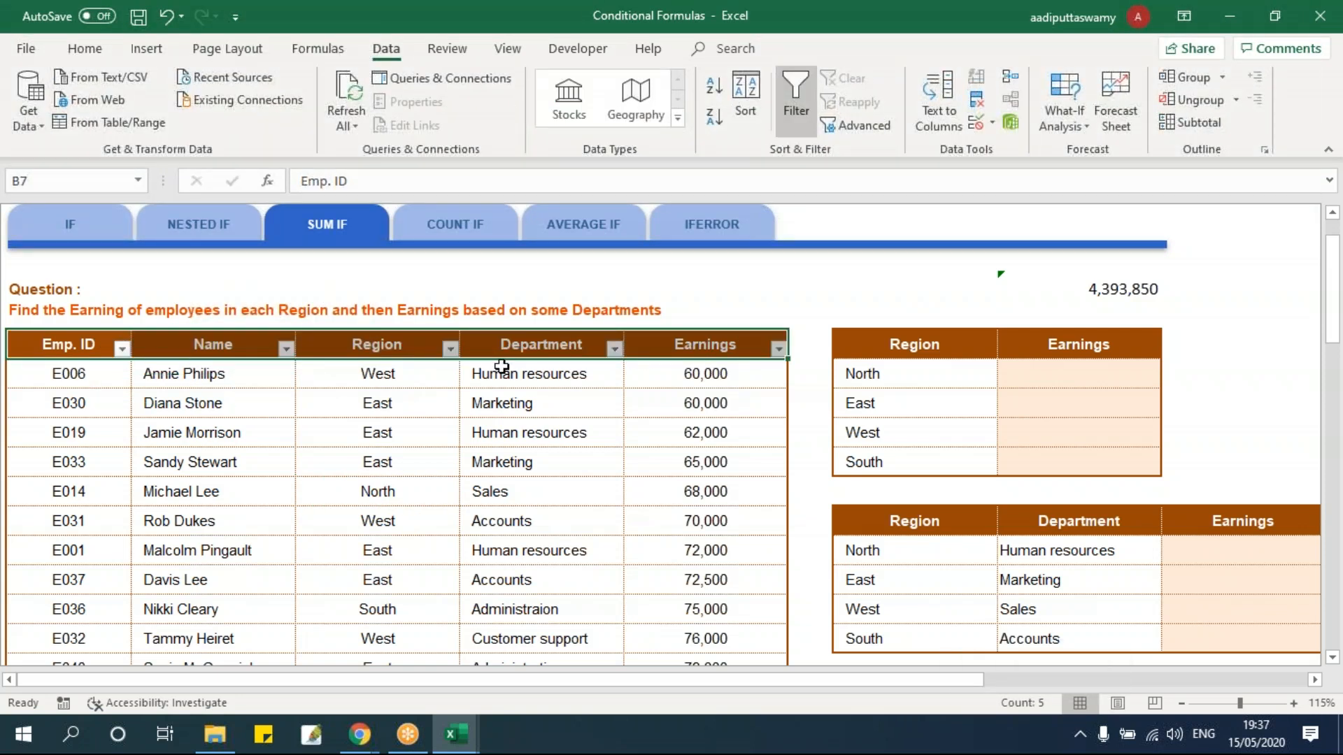
click(450, 349)
click(264, 503)
click(260, 538)
click(316, 684)
Step: Select the filtered North earnings to check their sum, and remove the filter from the table
drag(729, 382, 722, 575)
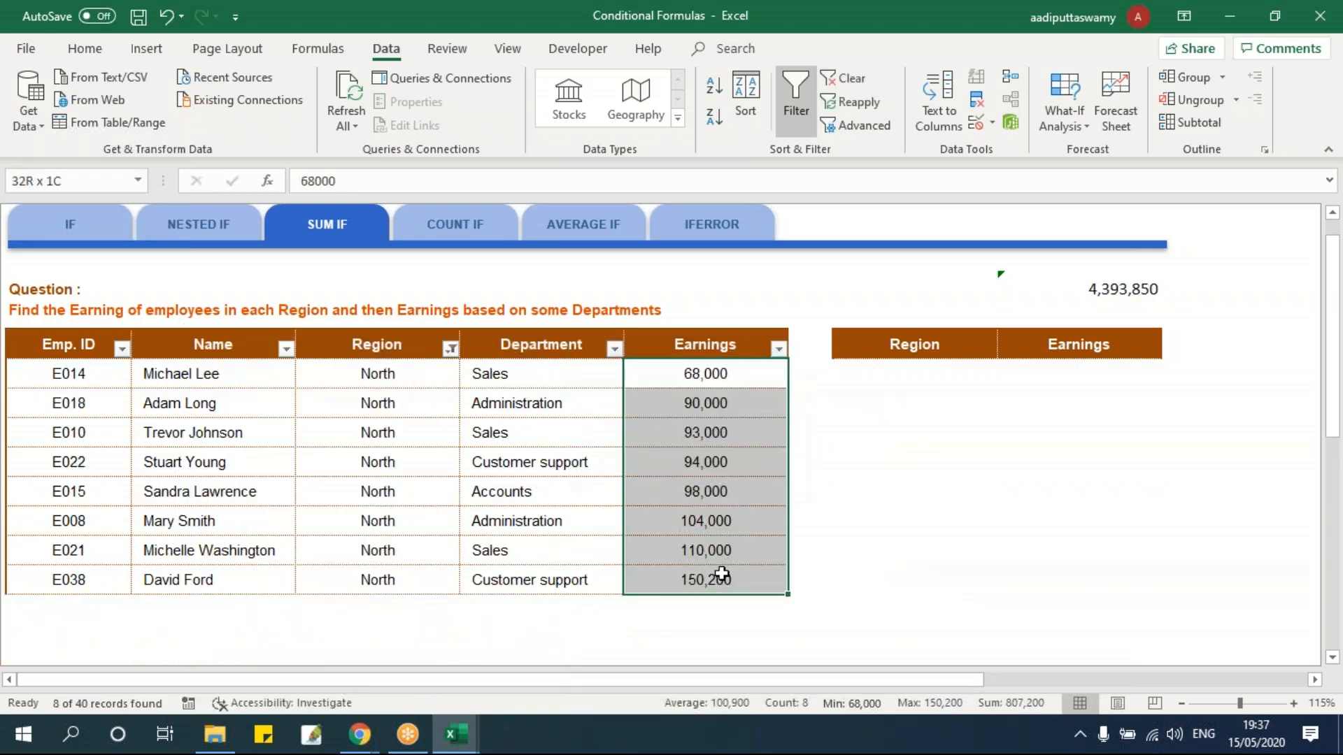
click(796, 102)
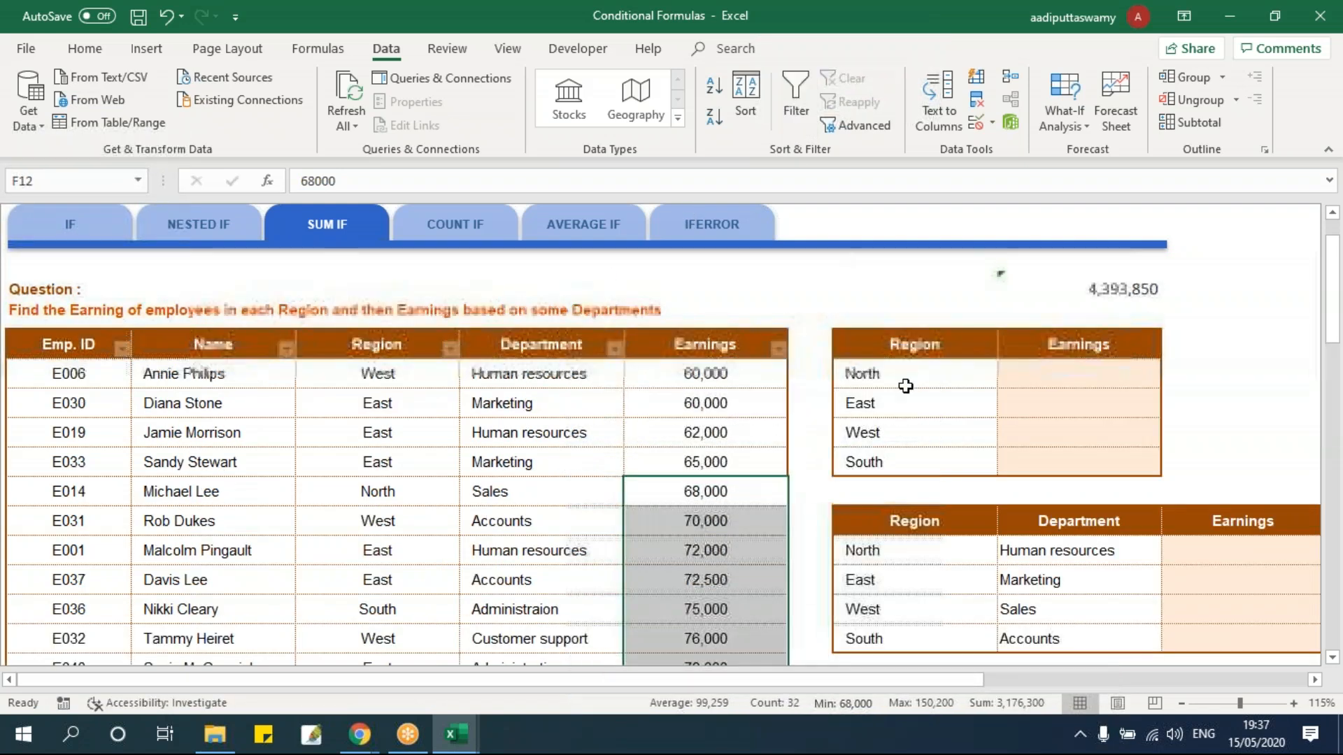
click(1077, 374)
text(=)
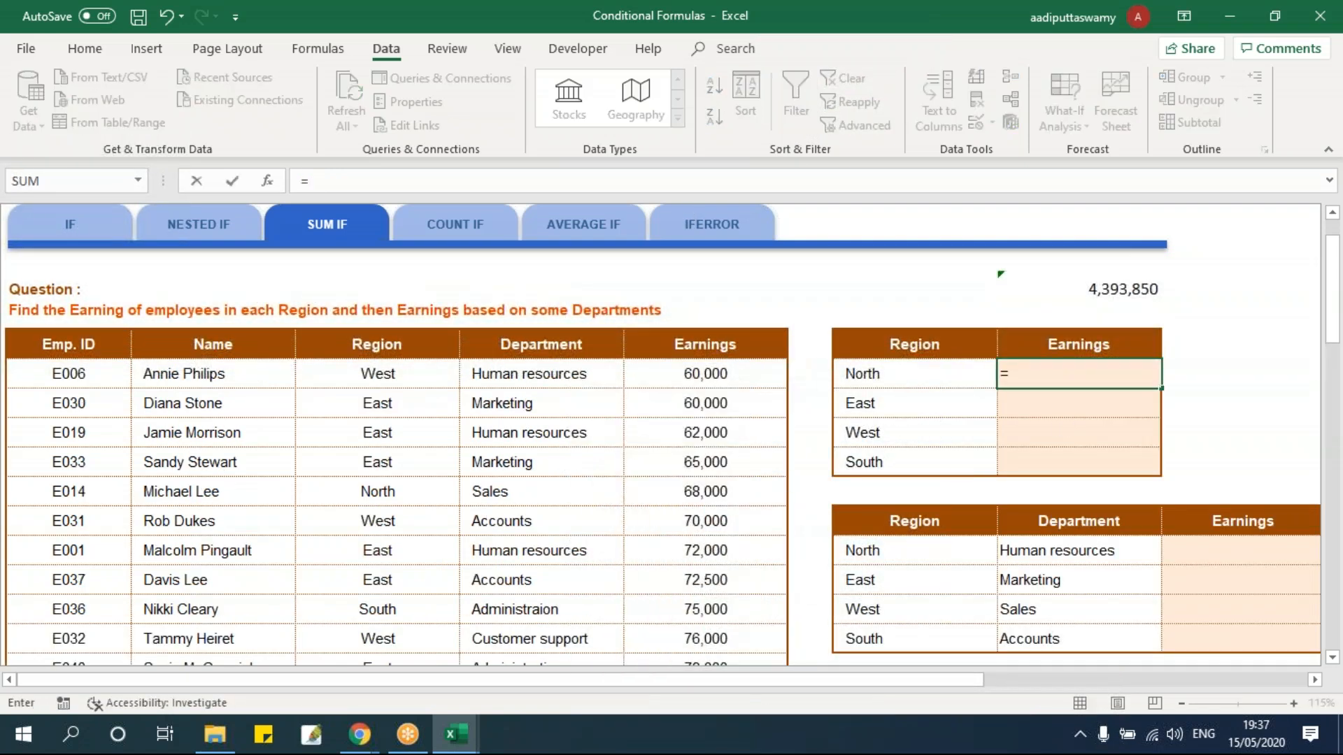
click(705, 493)
text(+)
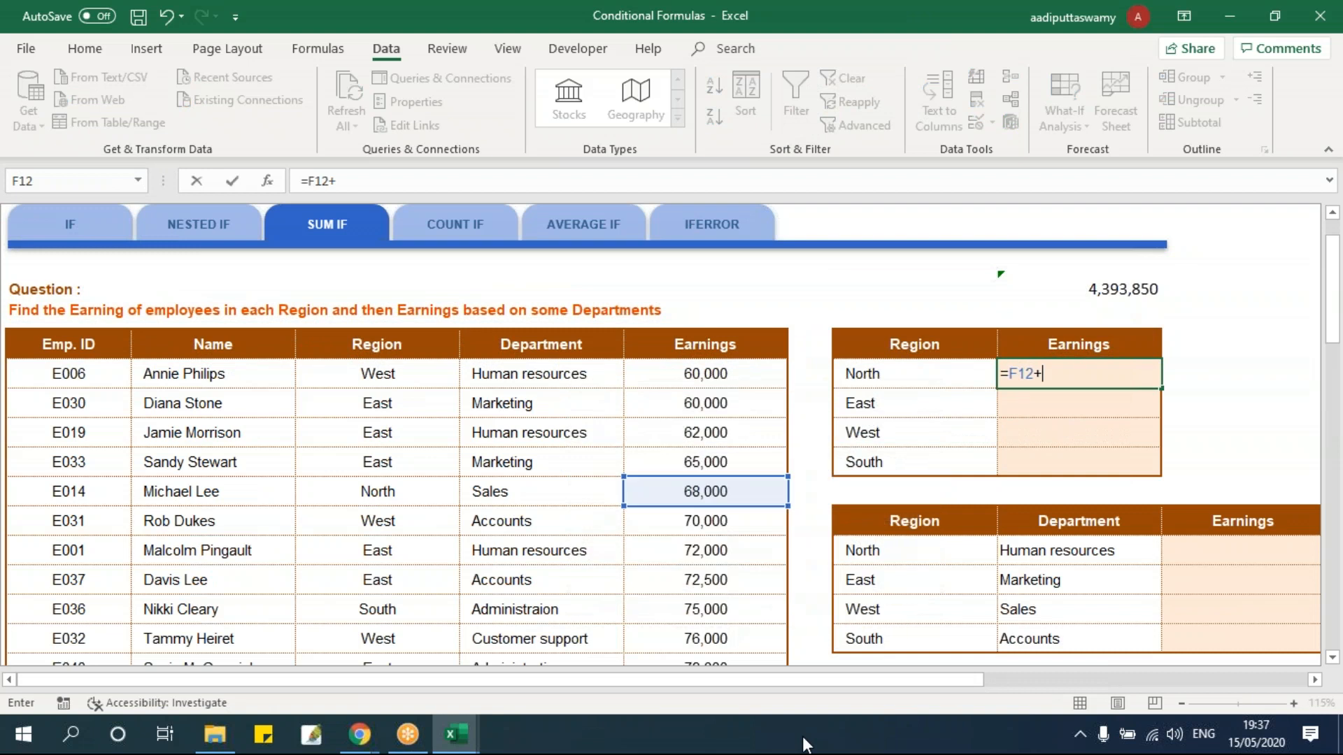
scroll(495, 621, down, 4)
scroll(495, 620, down, 1)
click(688, 479)
key(Escape)
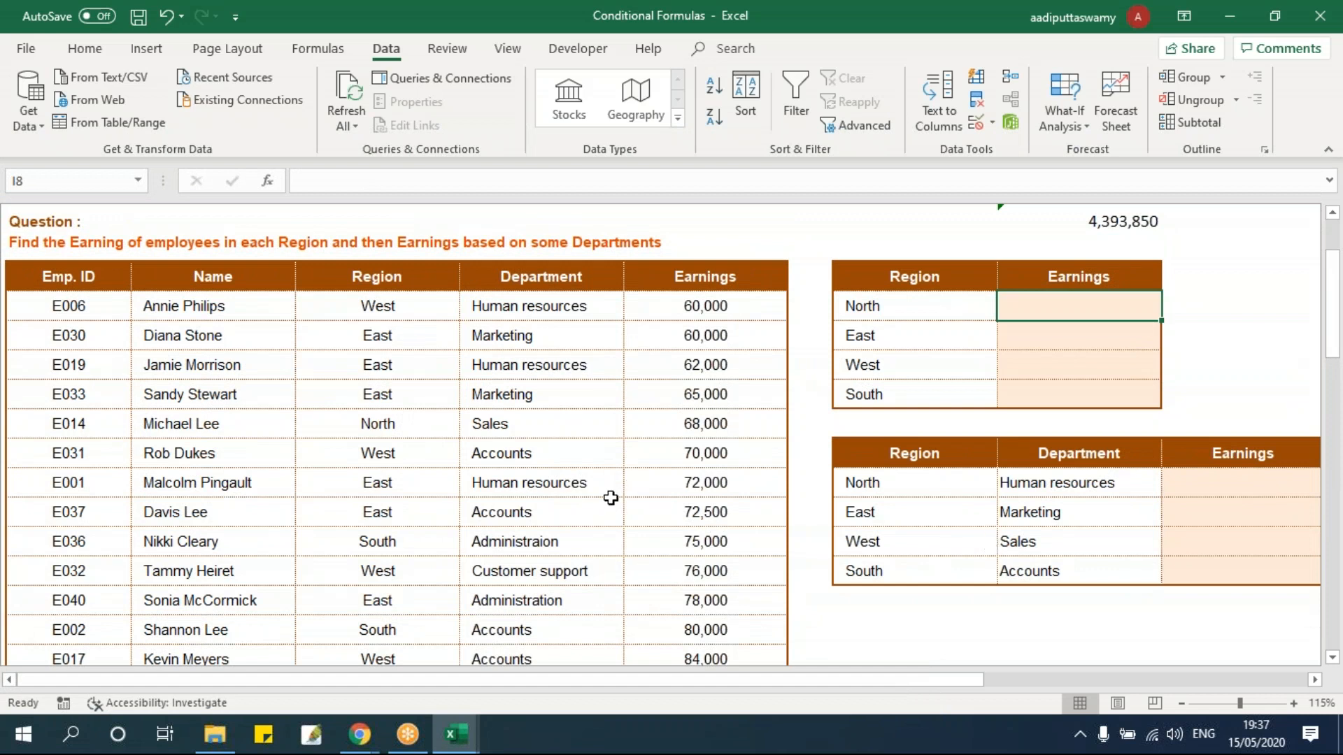
Step: Start a SUMIFS formula in I8 for the North region with the absolute range $F$8:$F$47 as the sum range
scroll(776, 462, up, 2)
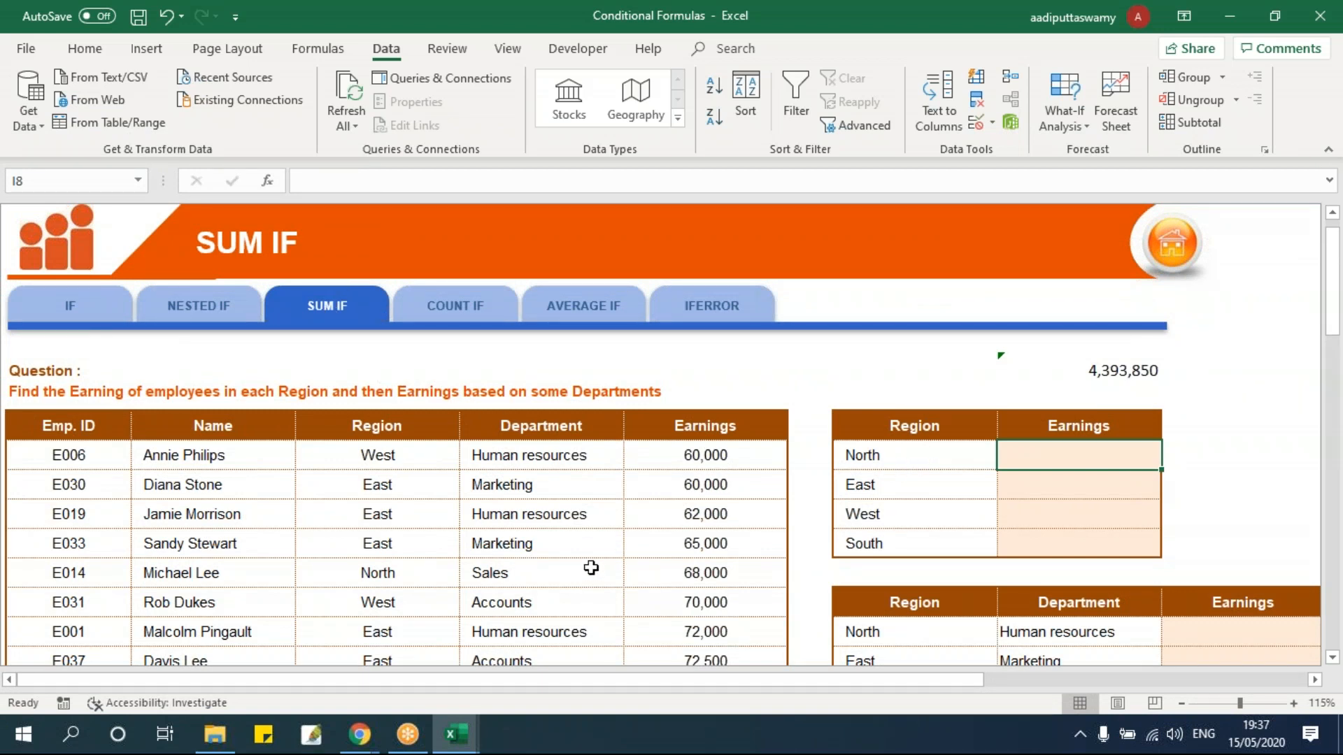
text(=sumif)
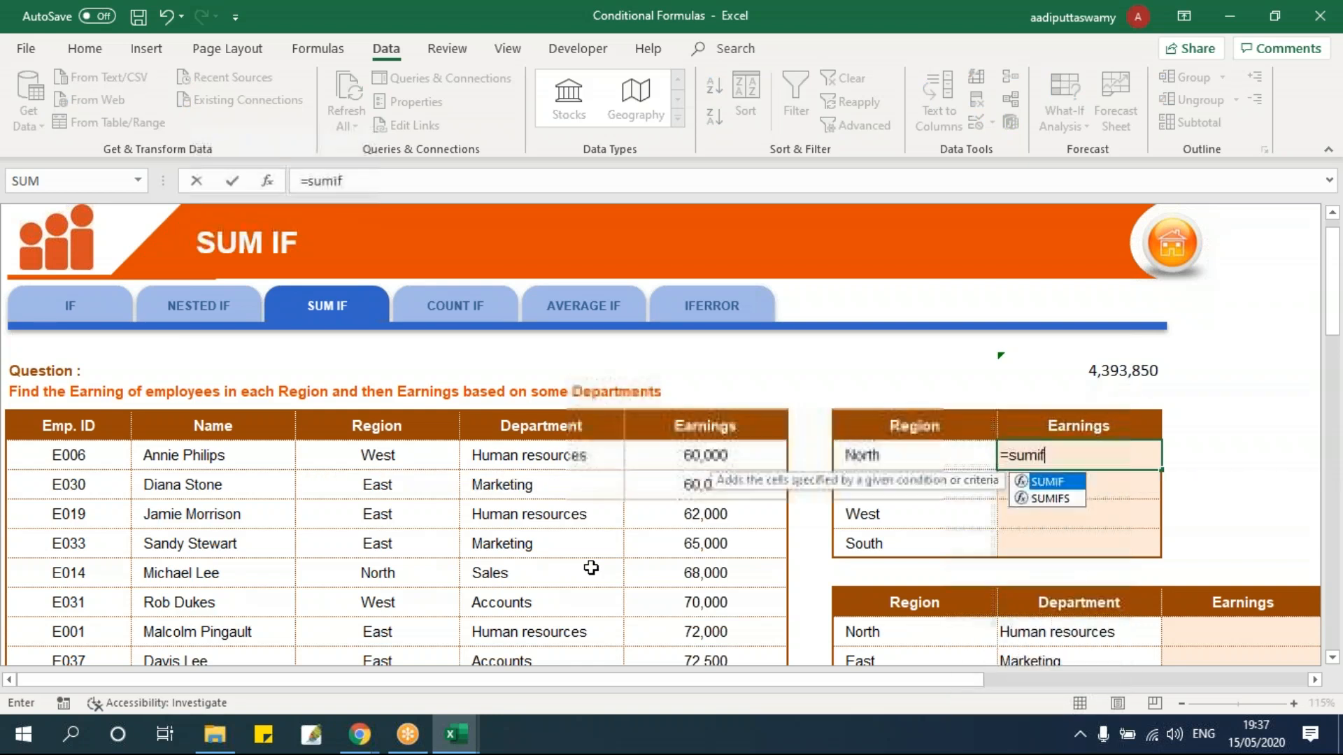
text(s)
key(Tab)
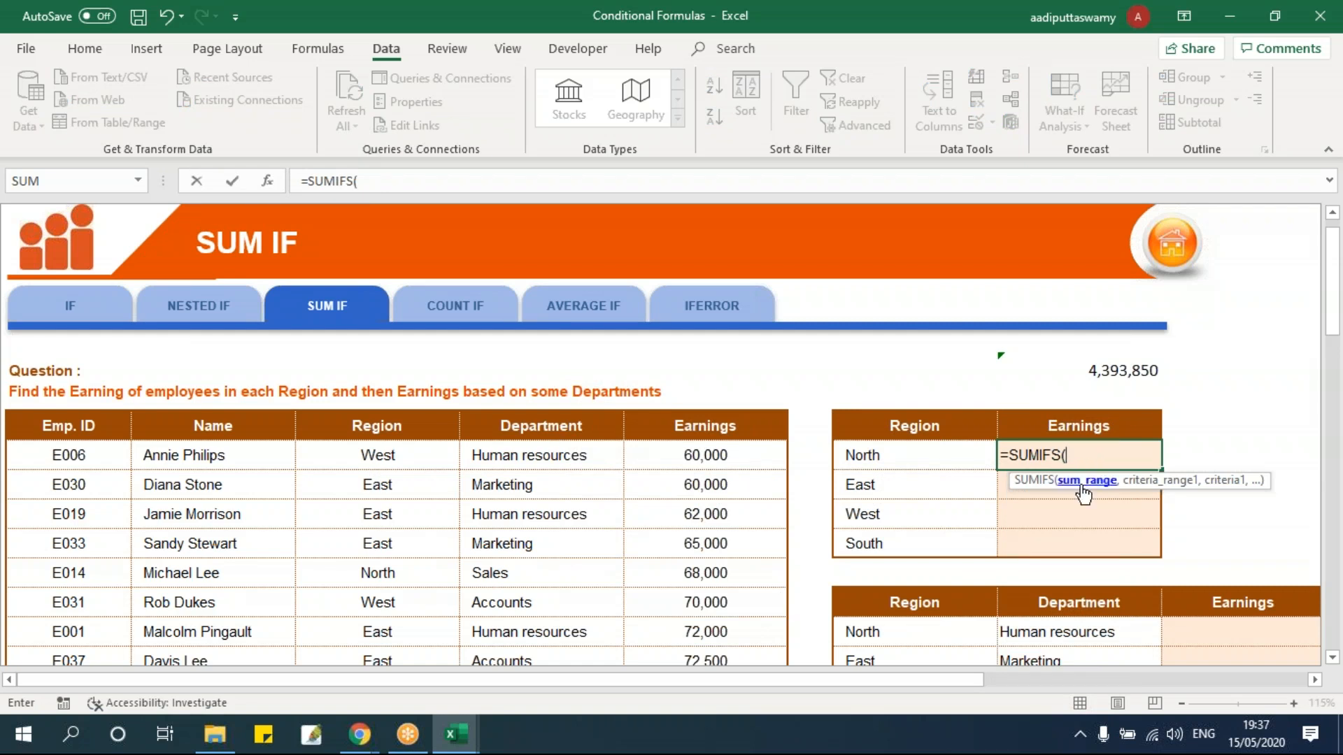
scroll(1036, 528, down, 2)
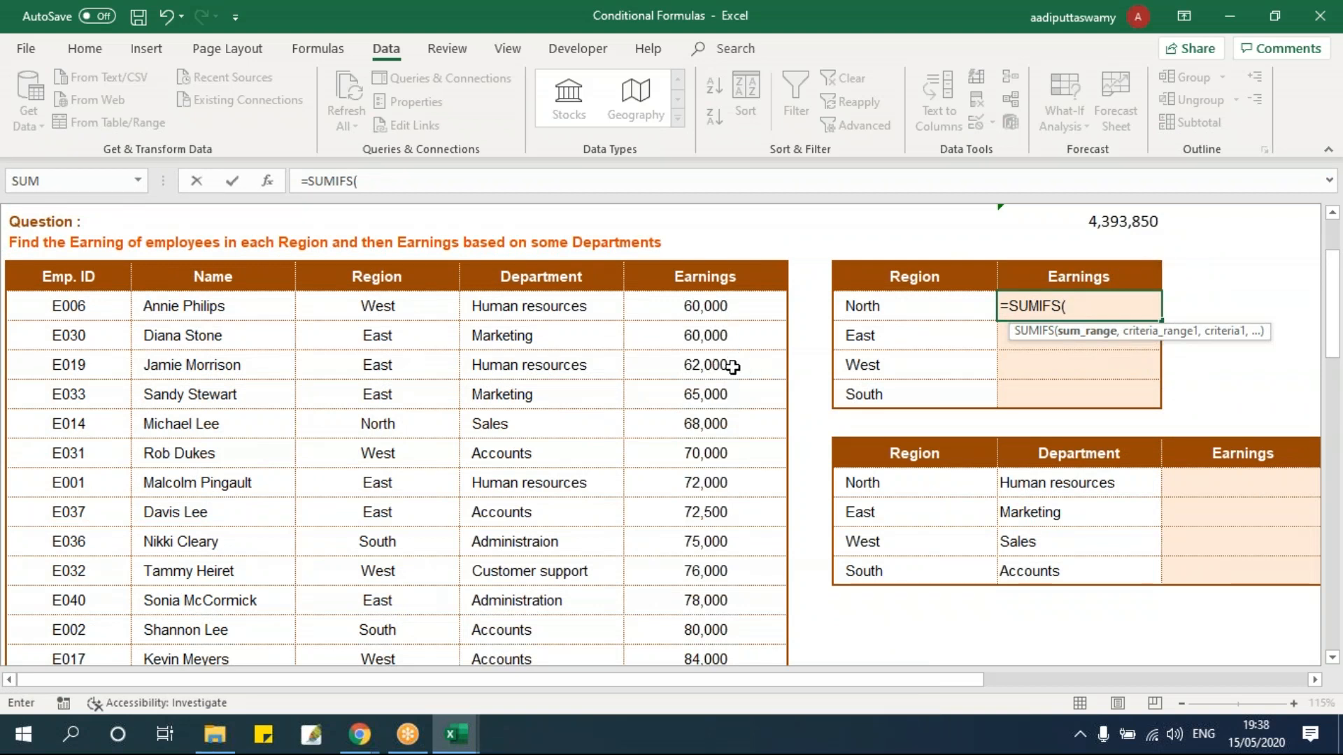
click(712, 285)
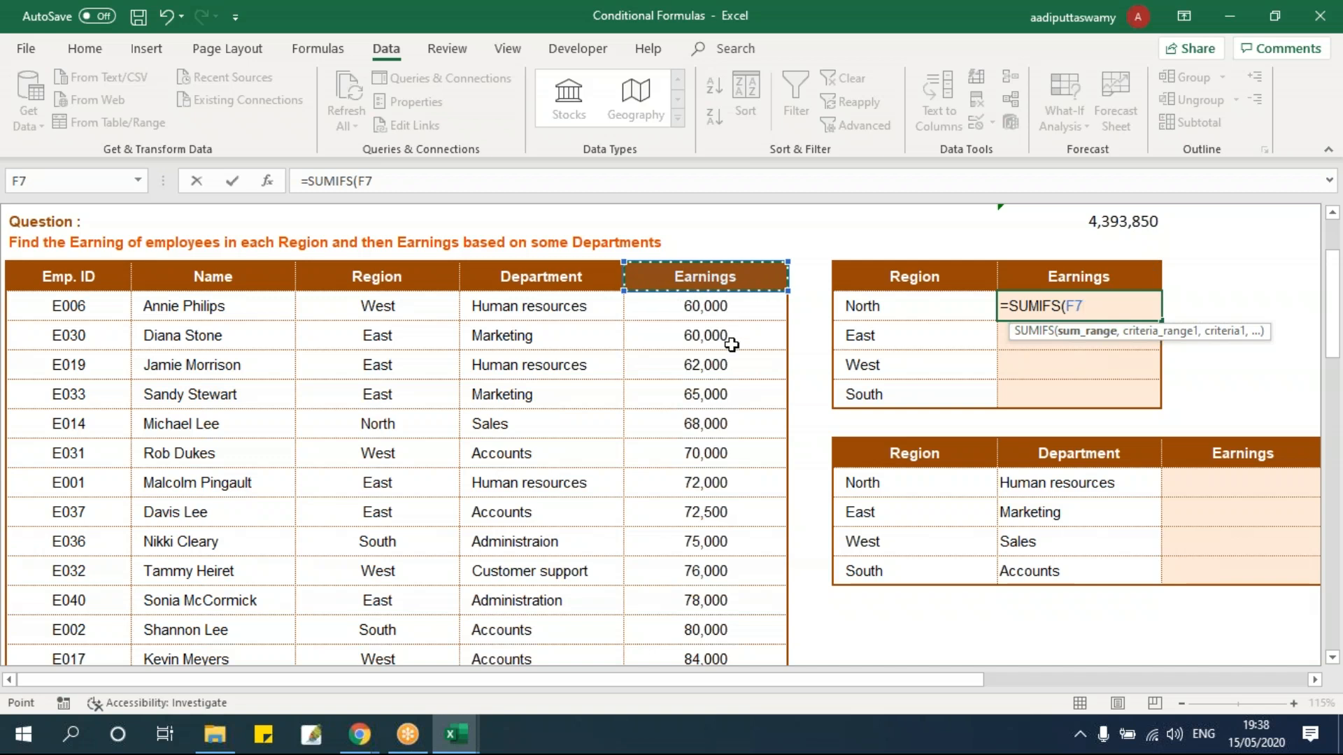
click(730, 342)
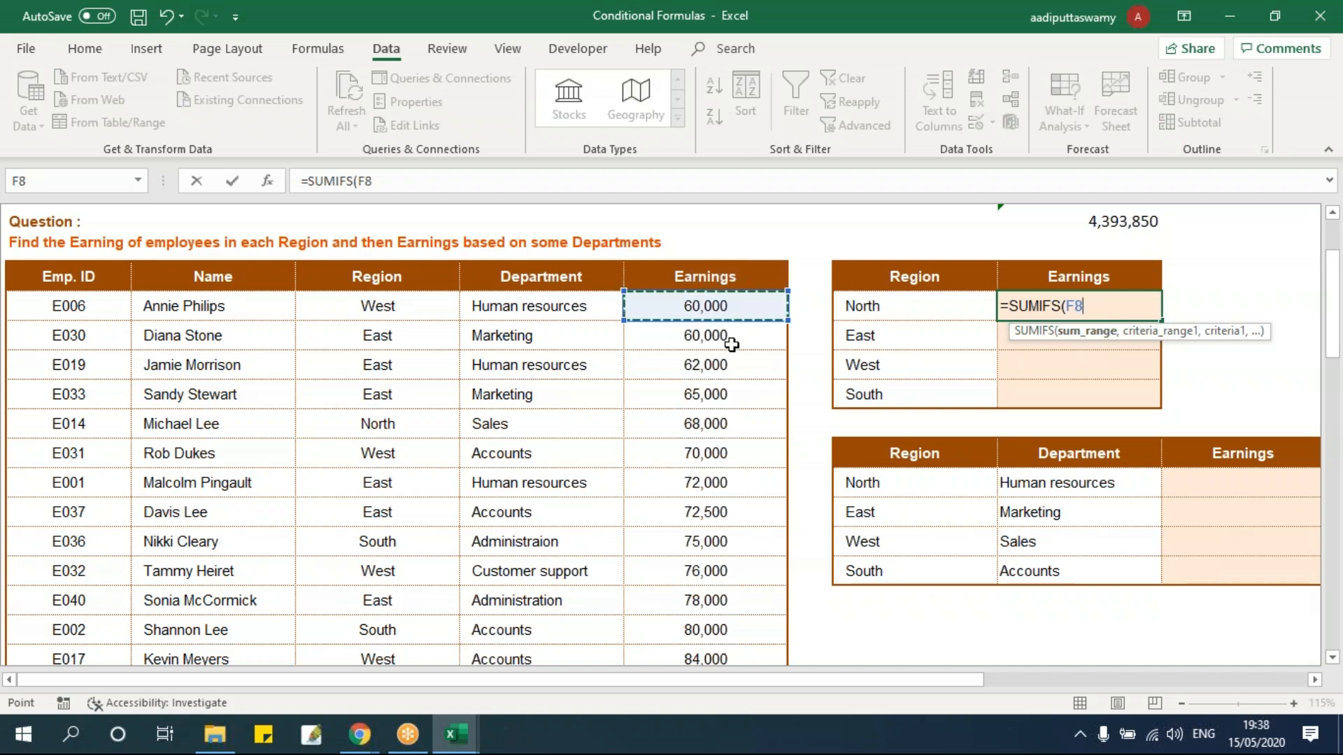
key(ctrl+shift+Down)
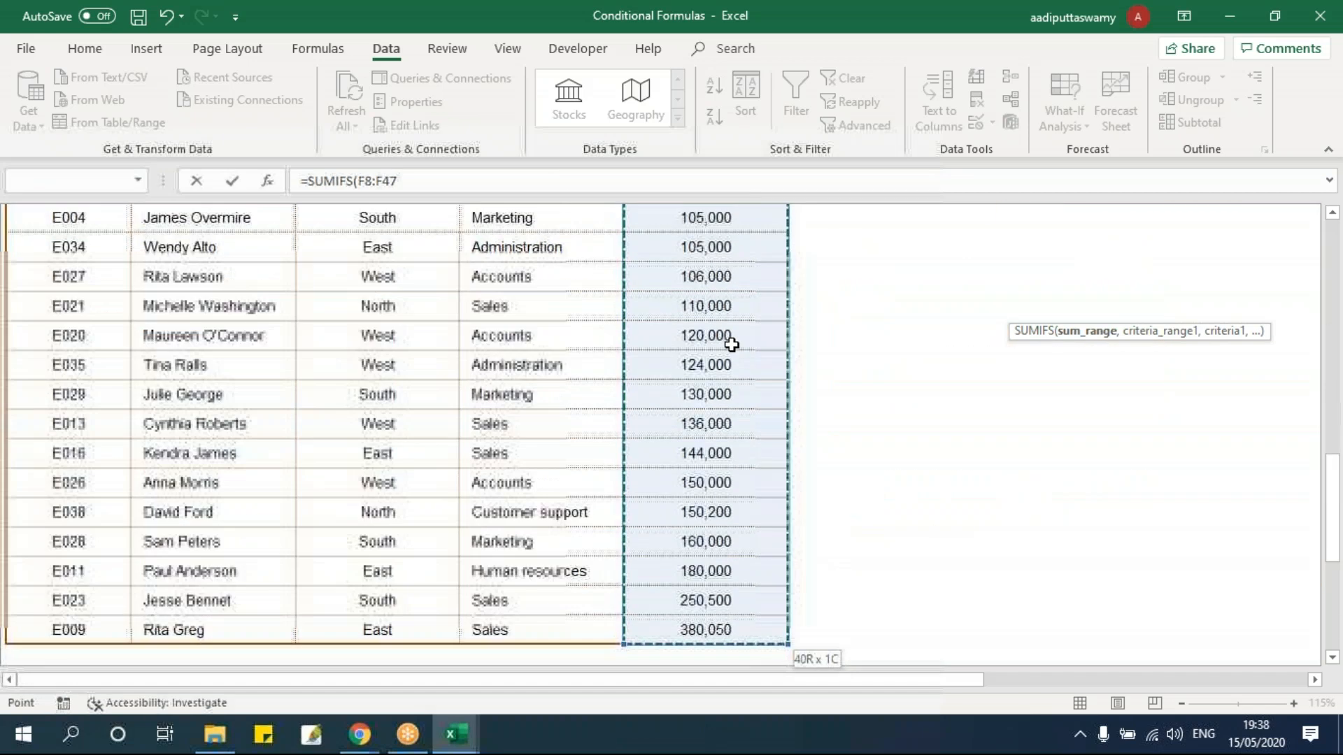
key(F4)
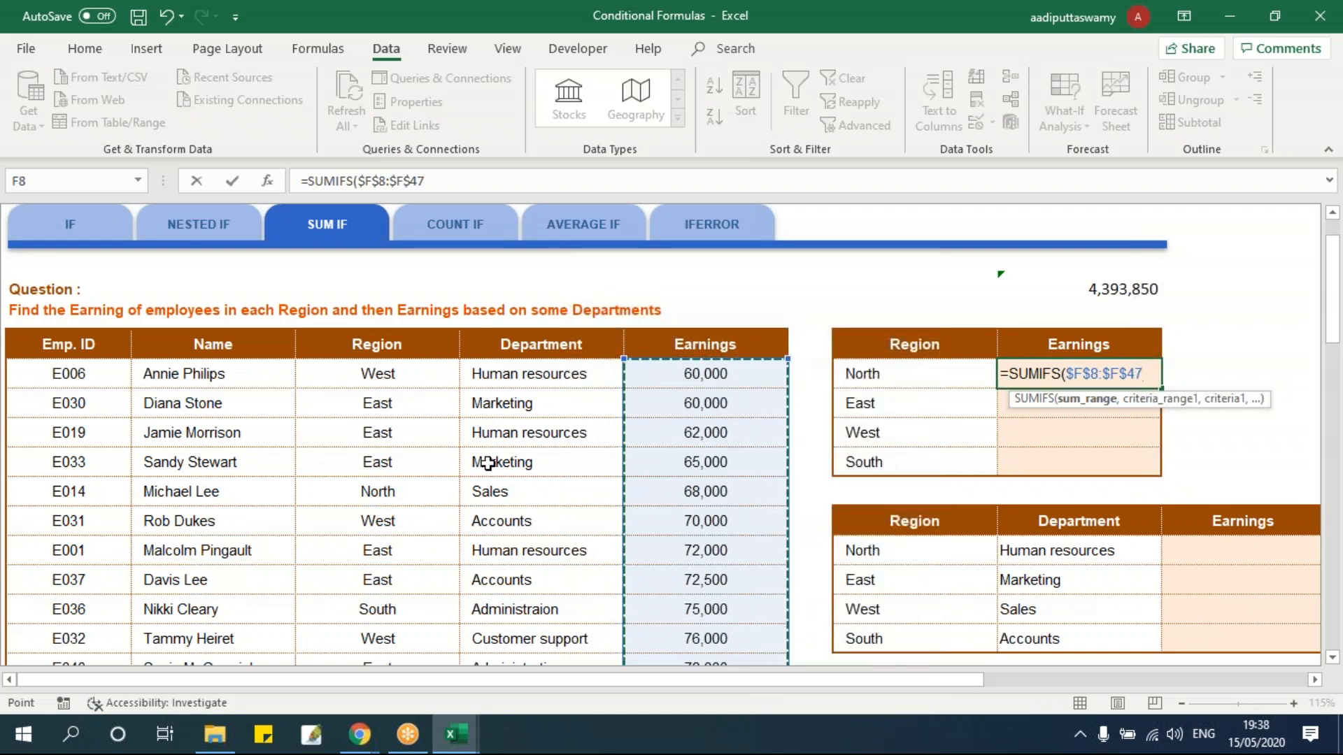
text(,)
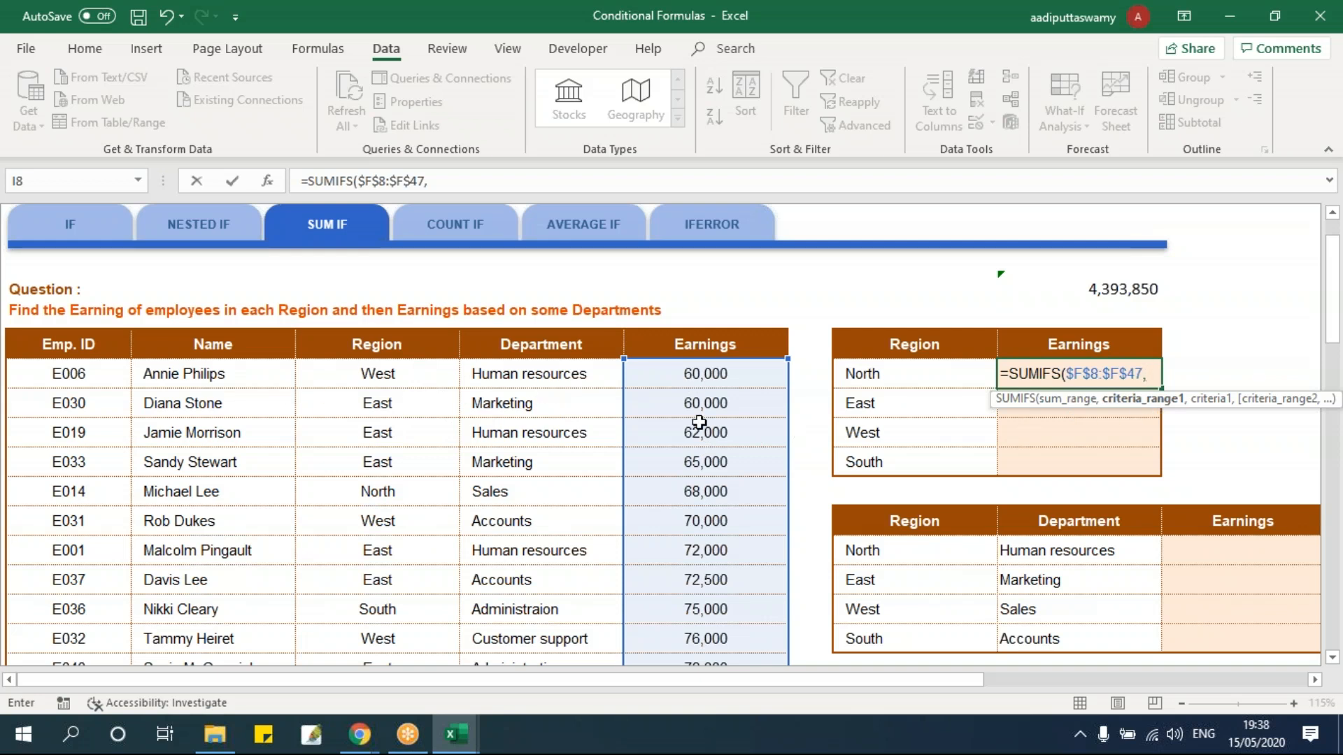
Step: Add the employee table's Region values D8:D47 as the first criteria range of the SUMIFS formula
drag(1068, 376, 1150, 380)
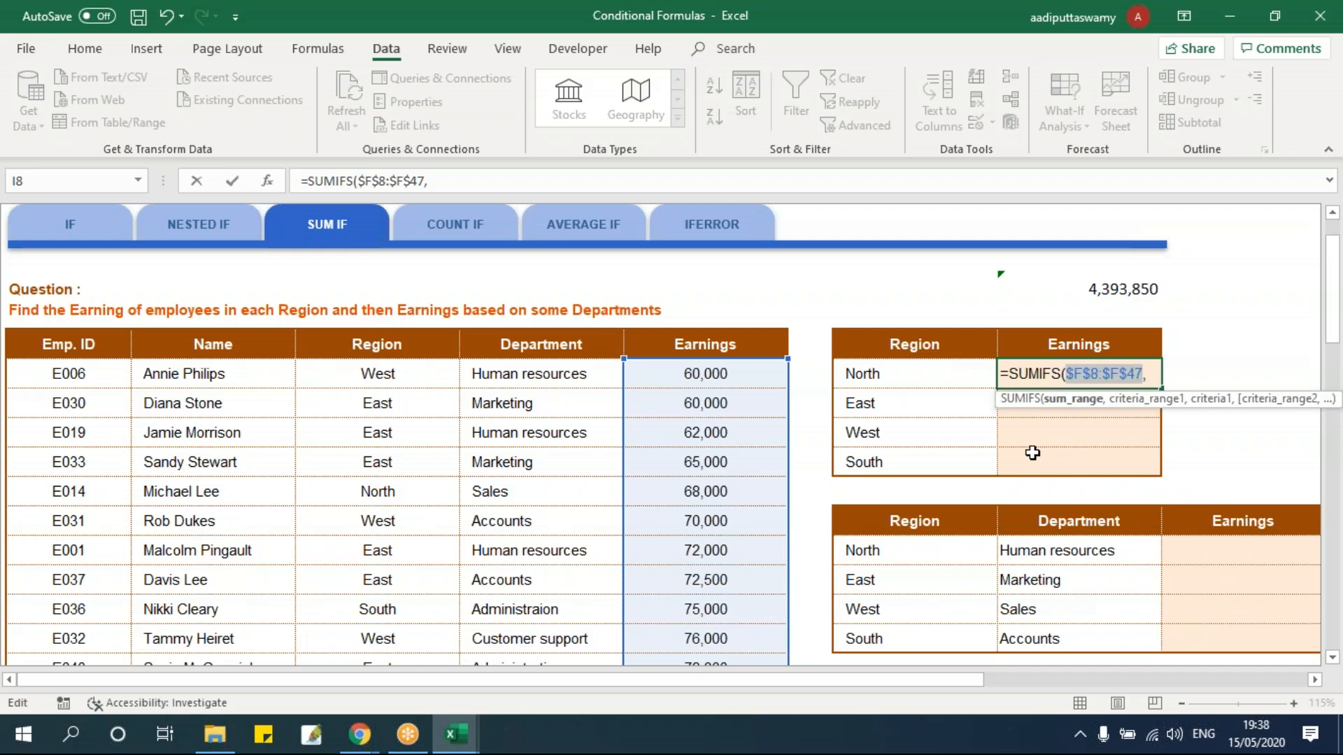
click(1151, 378)
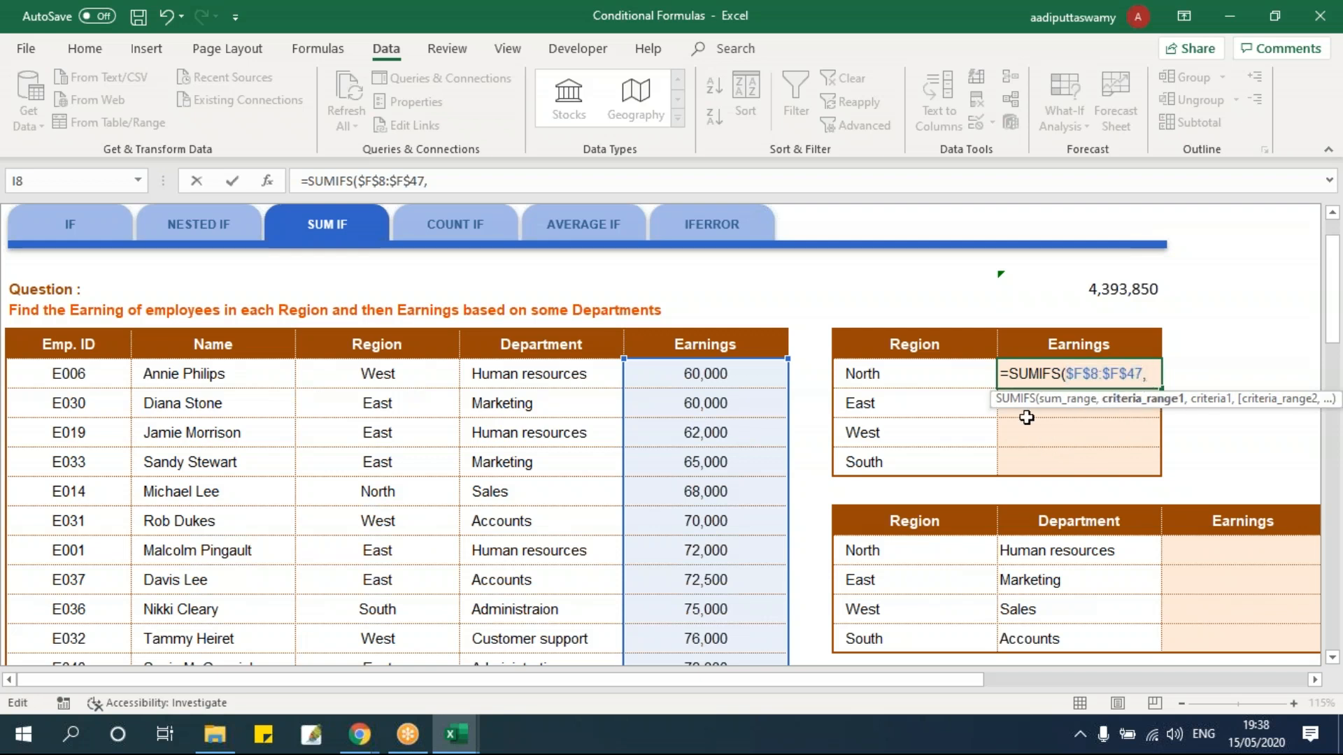
click(433, 383)
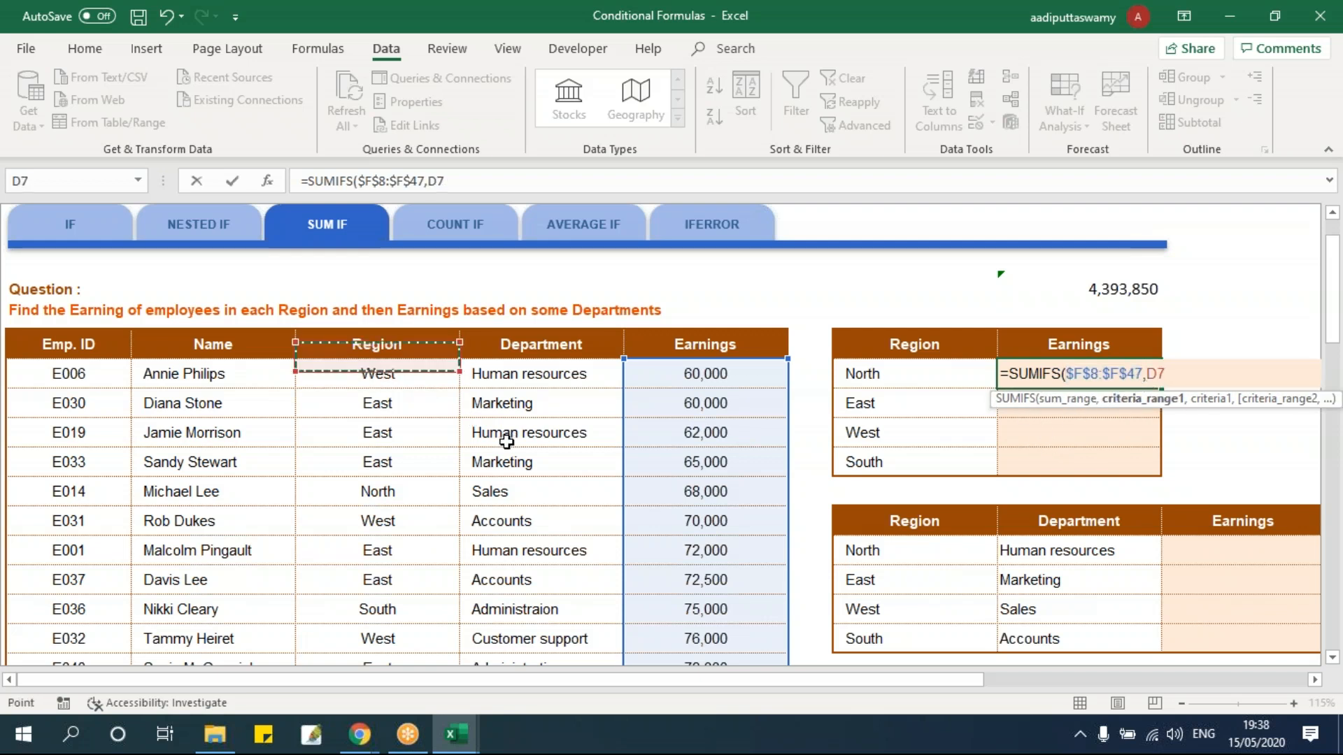
key(ctrl+shift+Down)
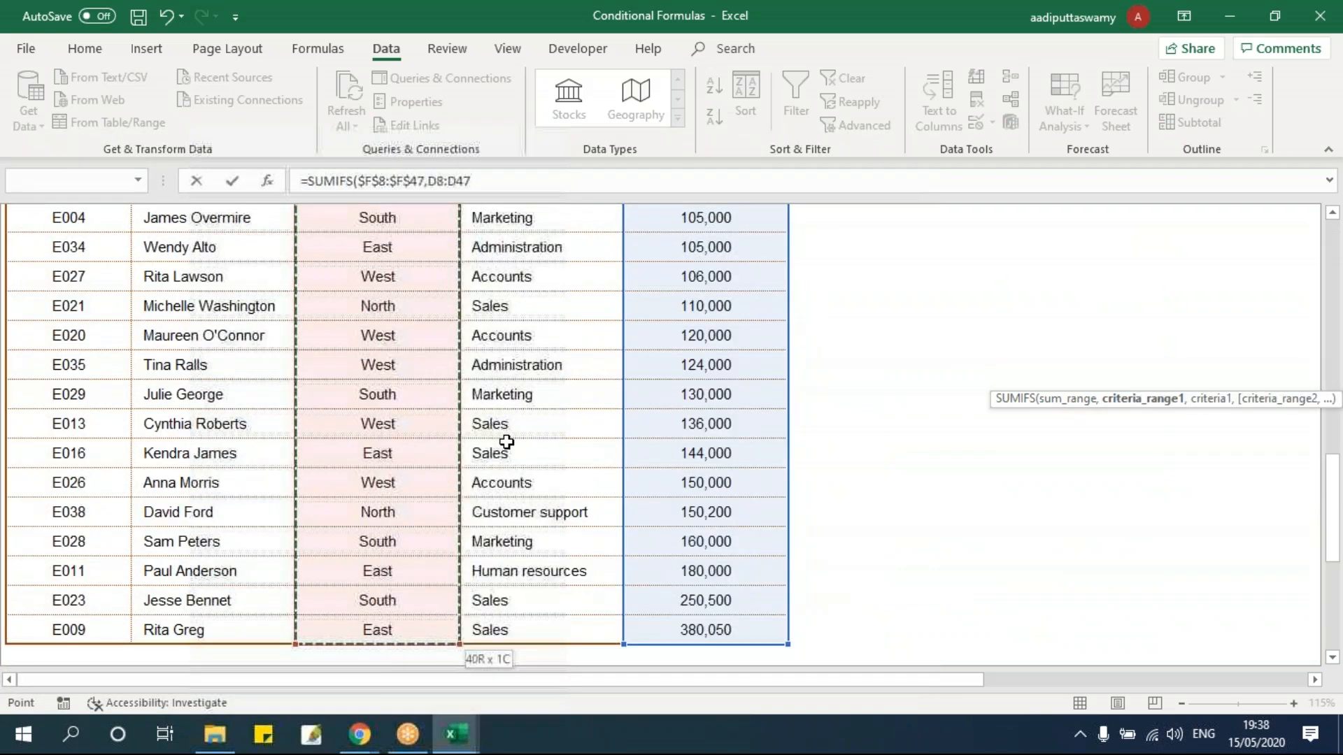
Step: Complete the North earnings SUMIFS formula with absolute criteria range $D$8:$D$47 and criterion H8
key(F4)
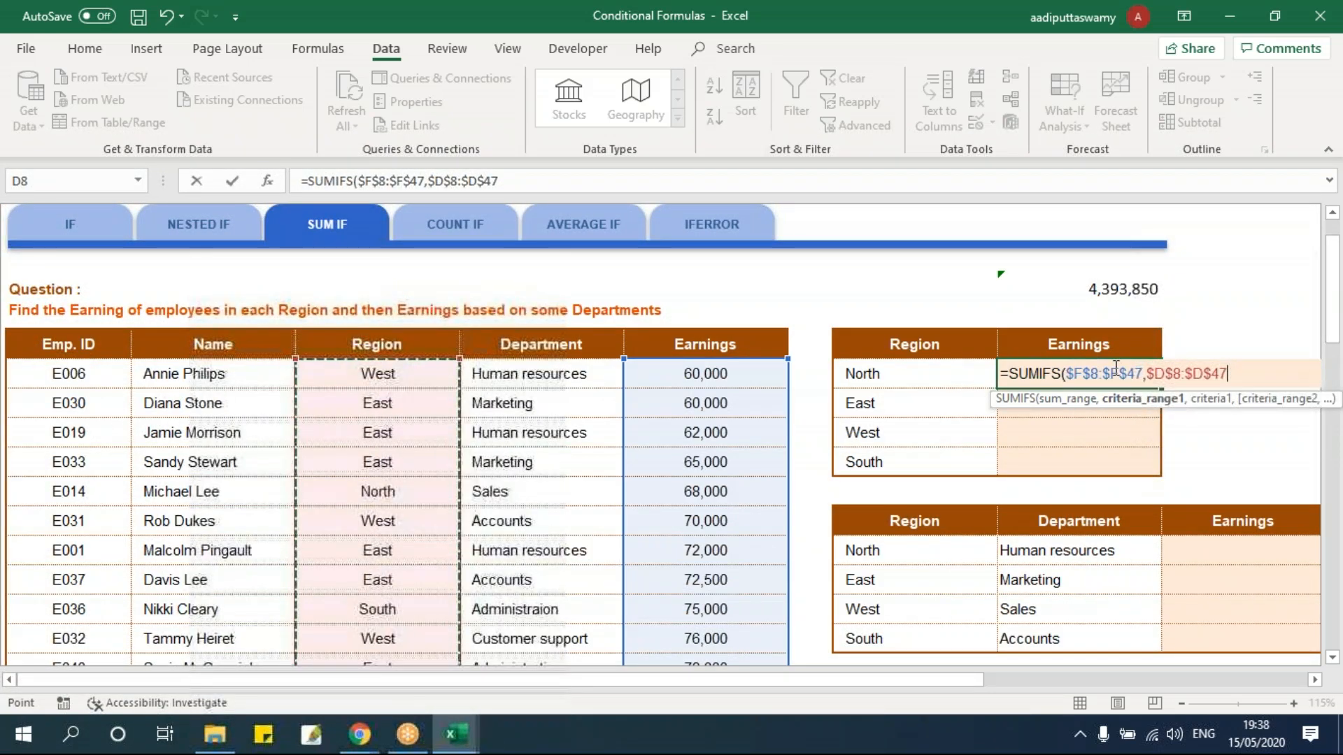
scroll(1205, 291, down, 1)
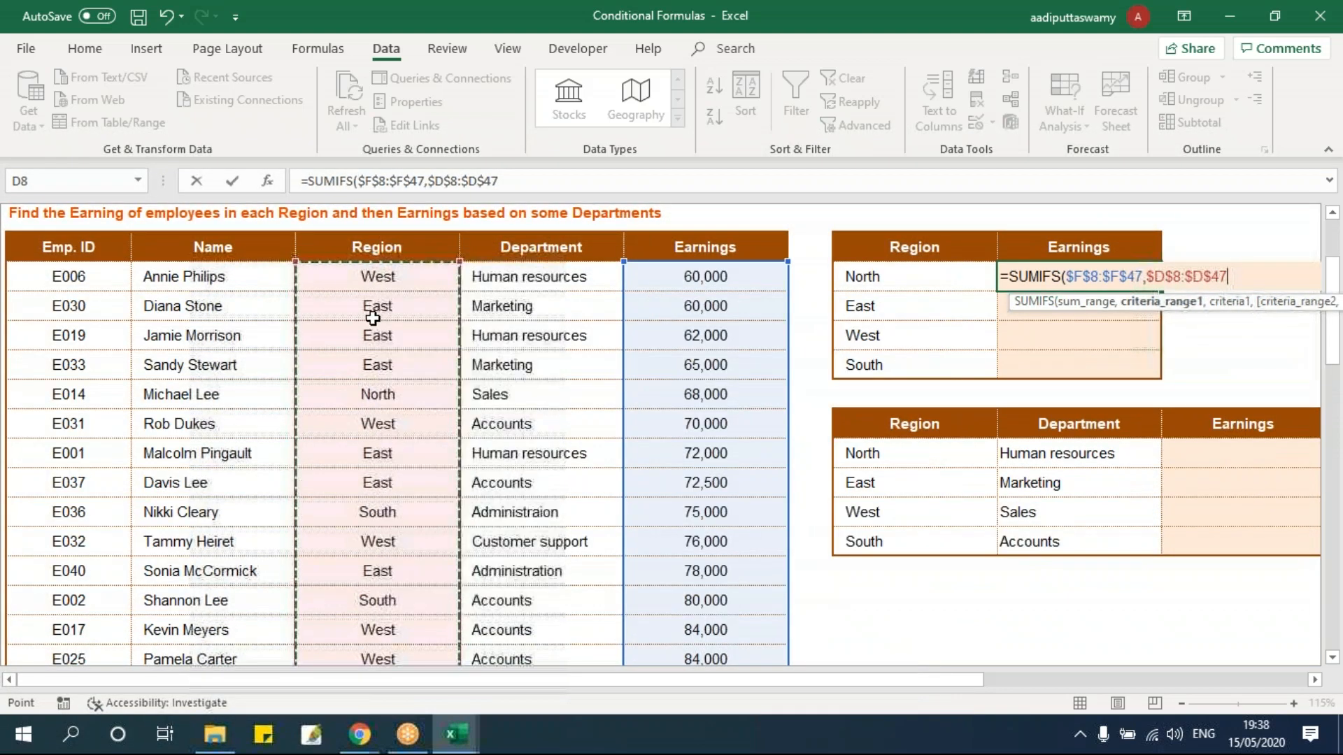
text(,)
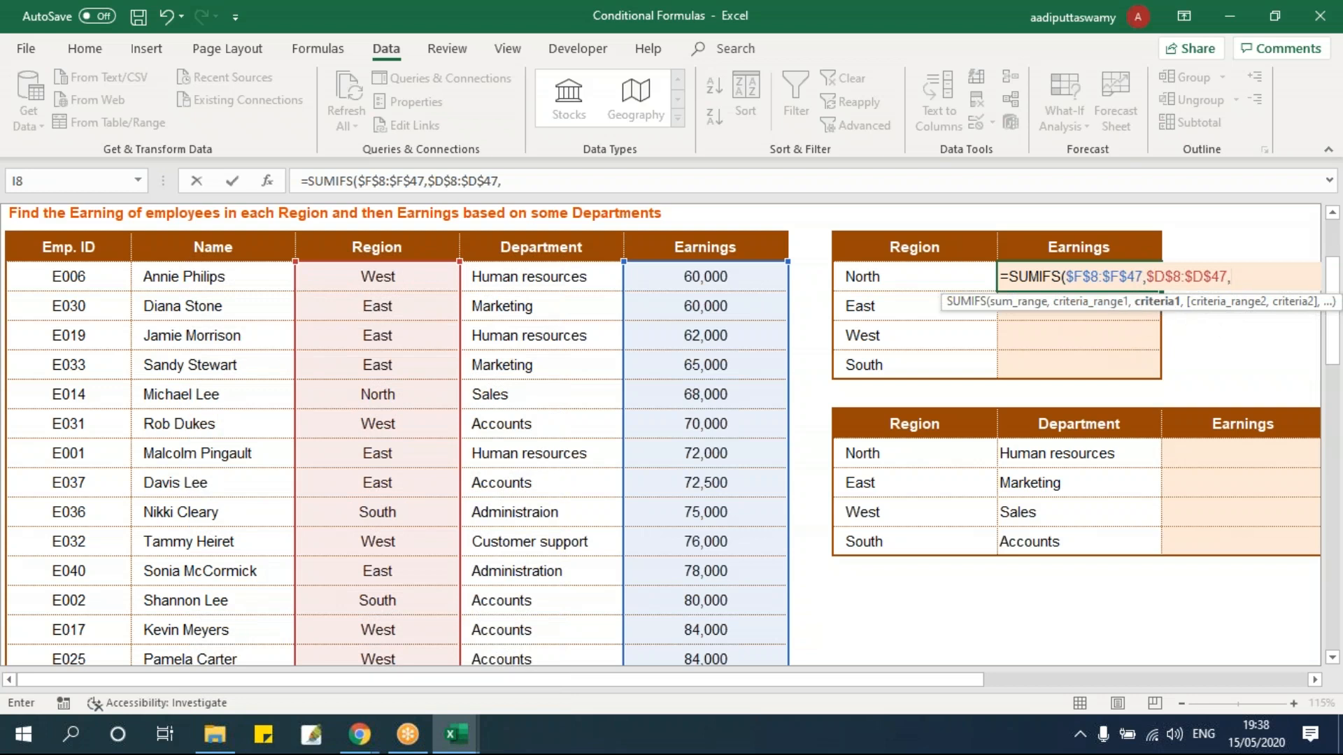
click(924, 277)
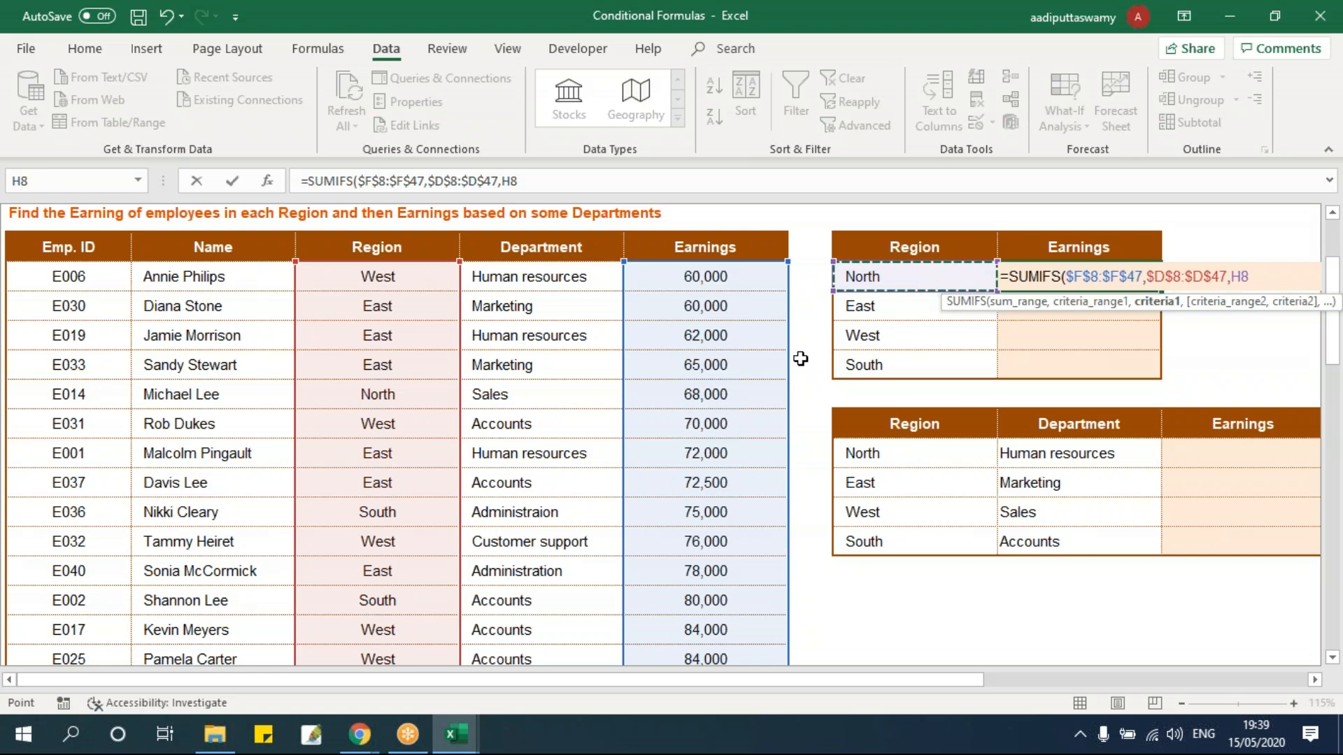
text())
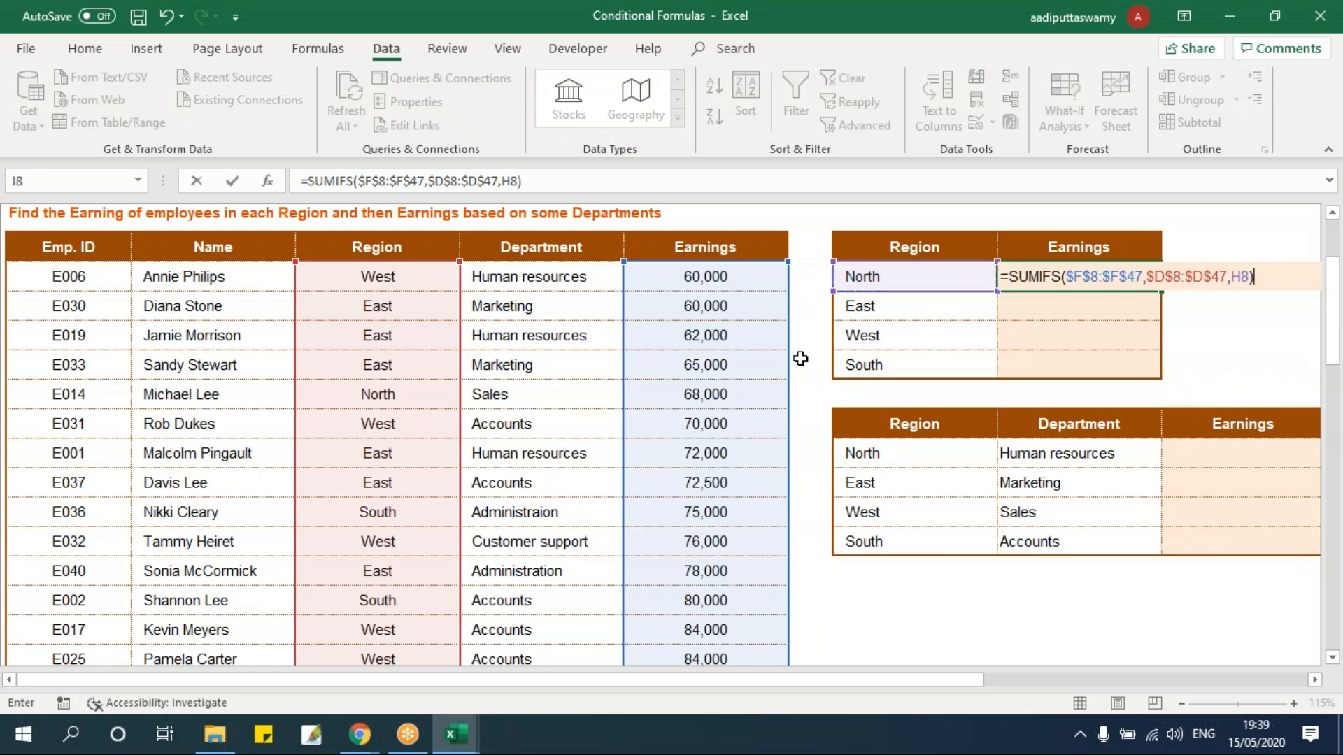
key(Return)
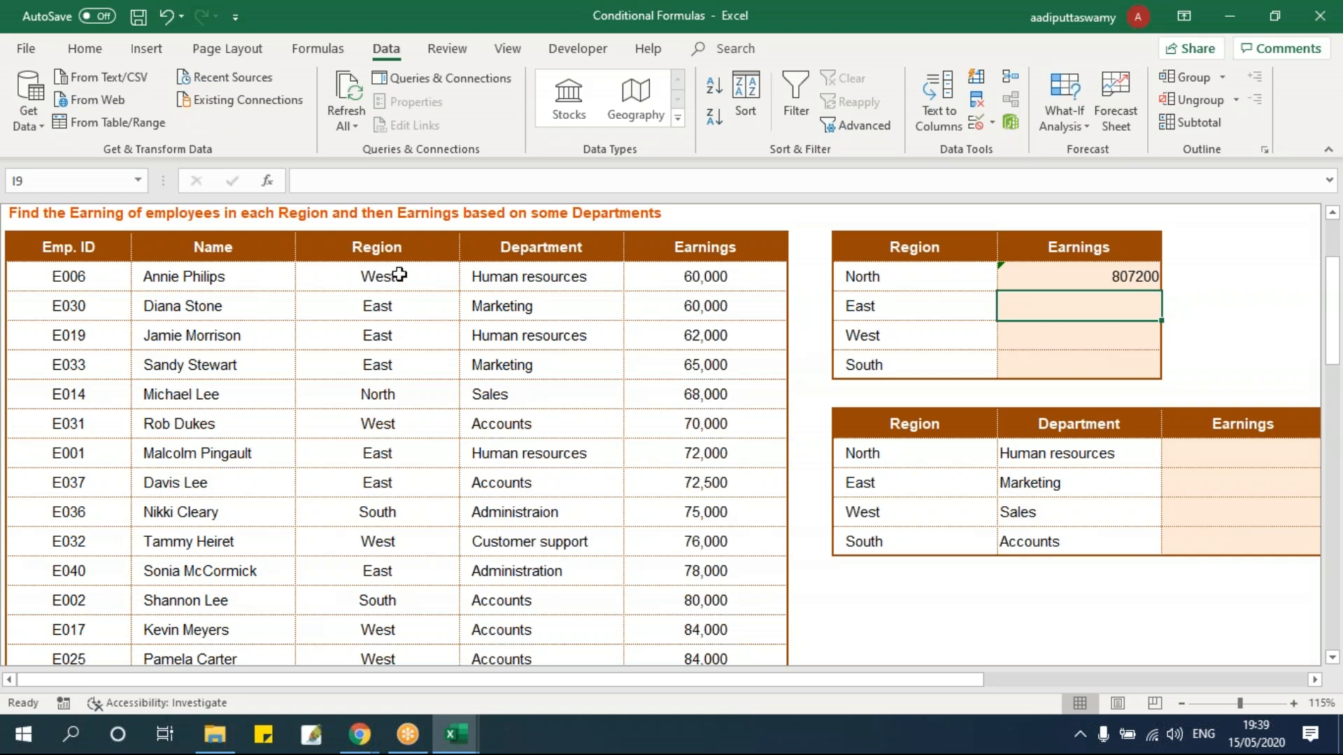
Step: Fill the North earnings formula in I8 down through the East, West and South rows
drag(398, 276, 405, 591)
click(389, 402)
scroll(412, 488, down, 1)
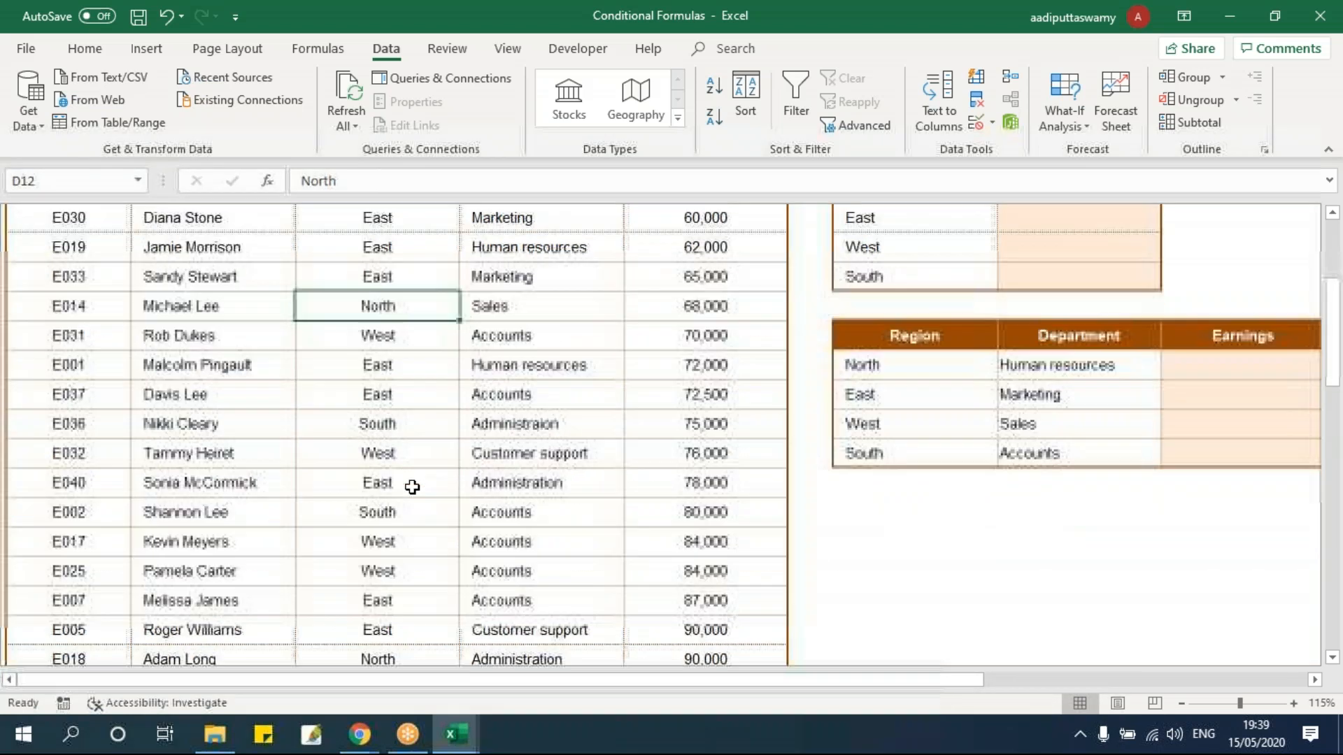
scroll(407, 583, up, 2)
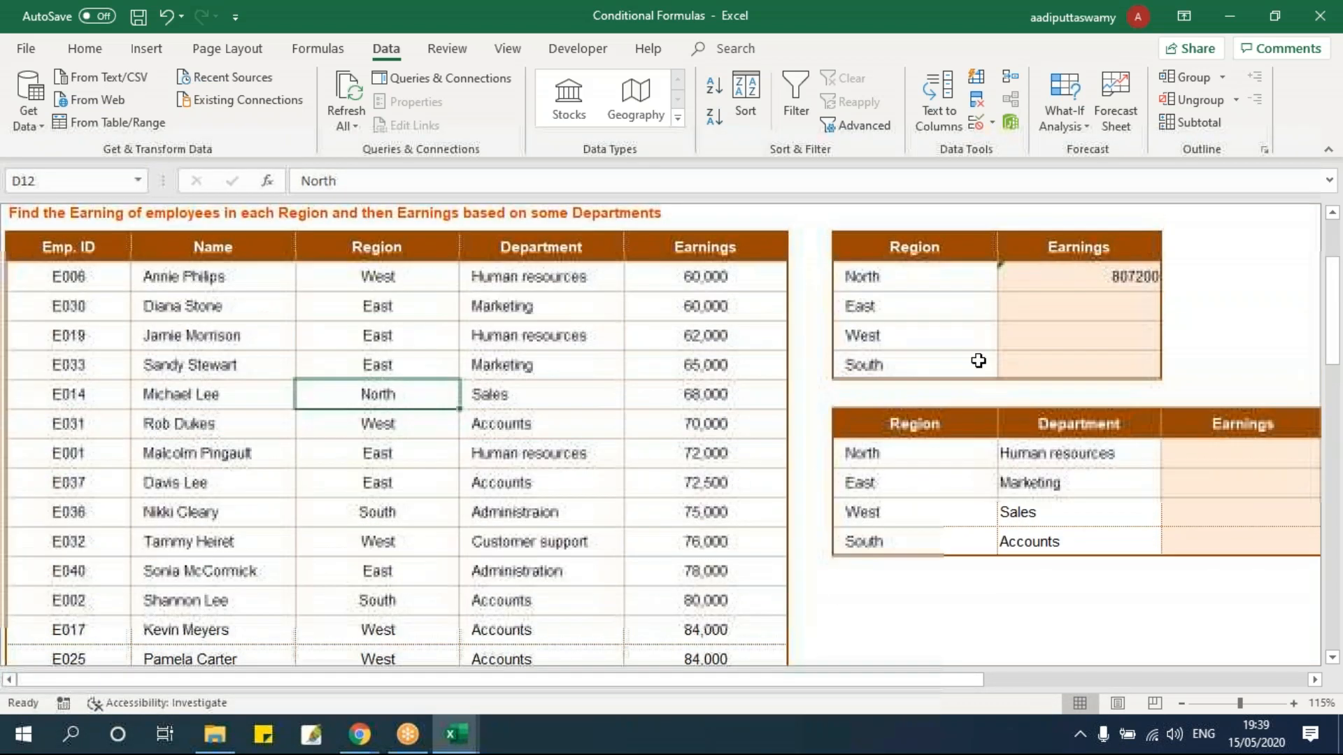
click(1098, 277)
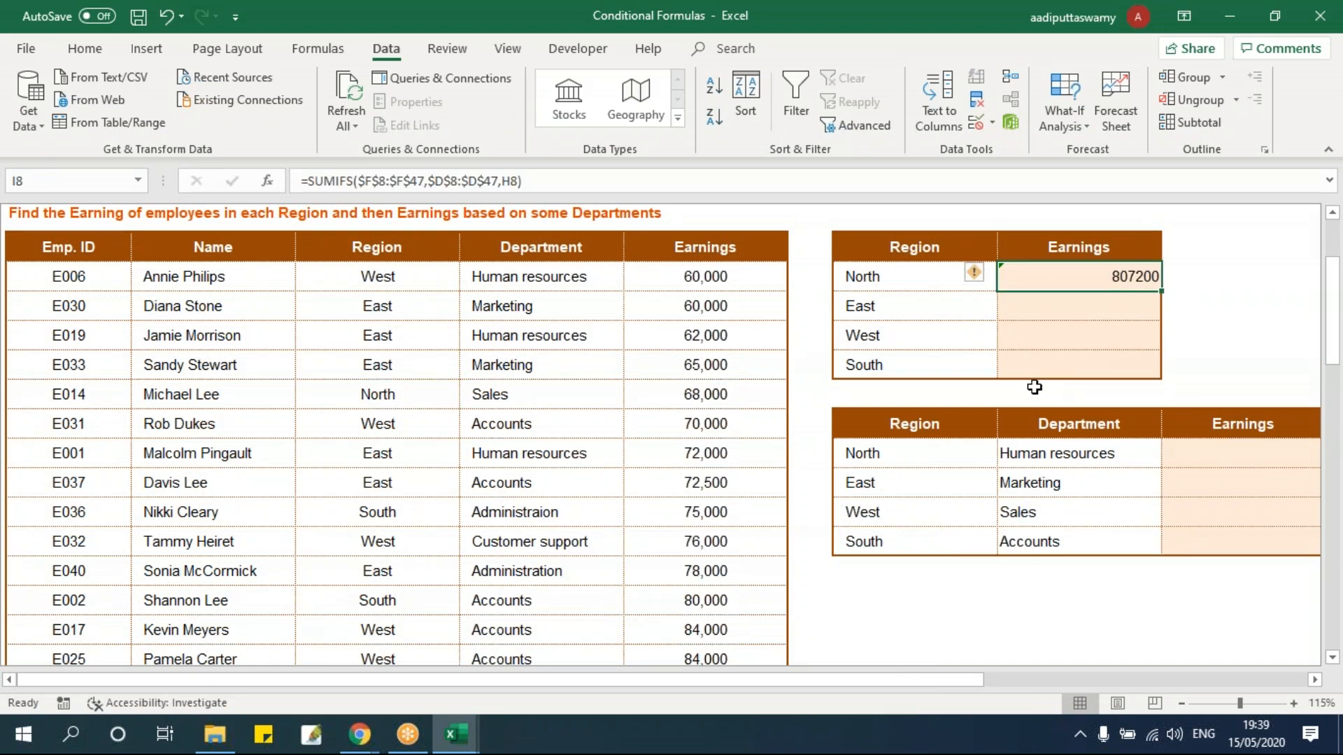
drag(1161, 293, 1151, 377)
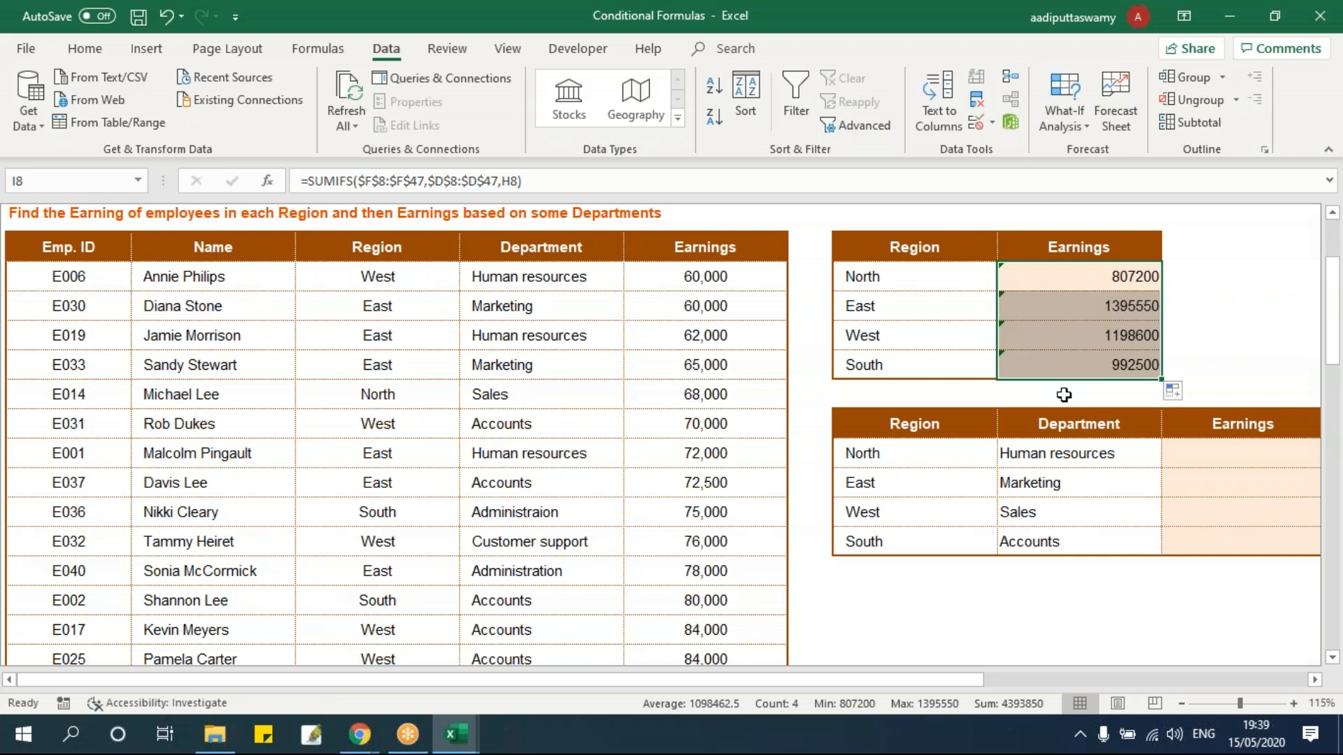
Step: Review the ranges and criteria references in the SUMIFS formulas for all four regions, along with the region list
double_click(1096, 284)
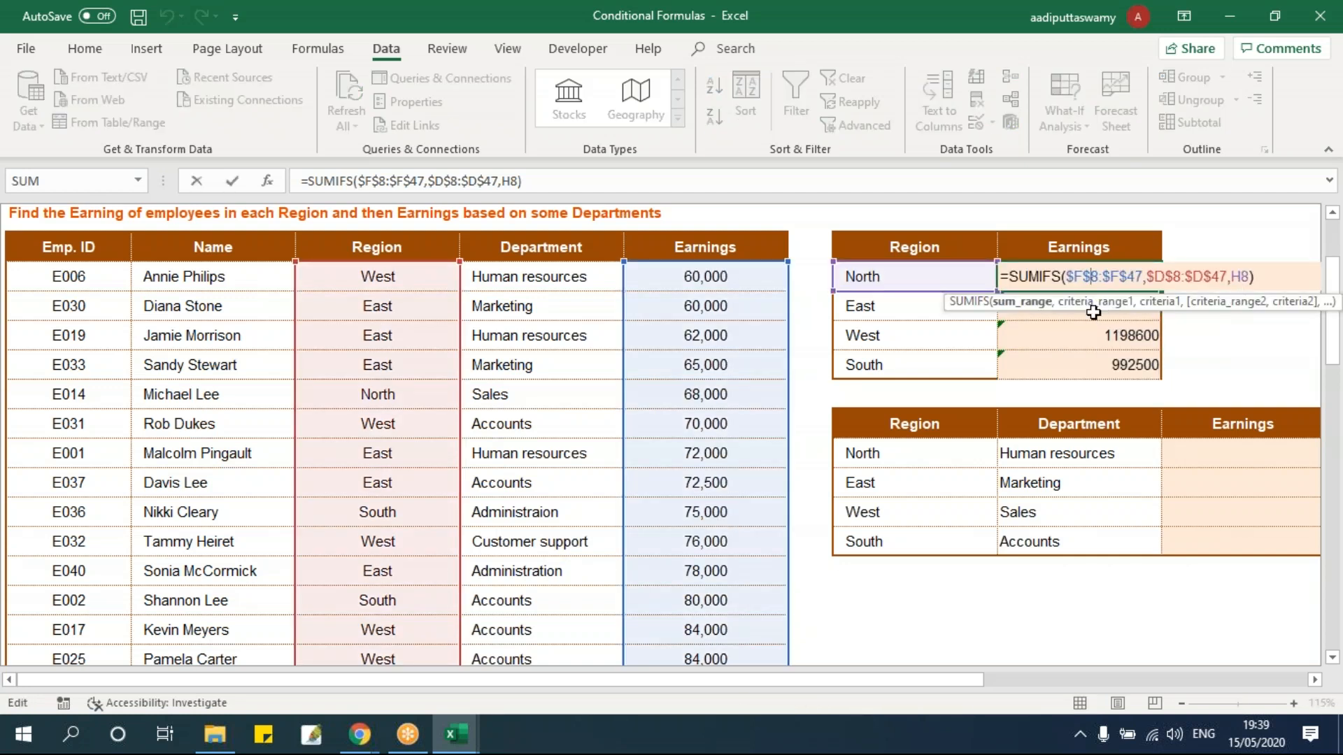
key(Escape)
double_click(1085, 312)
key(Return)
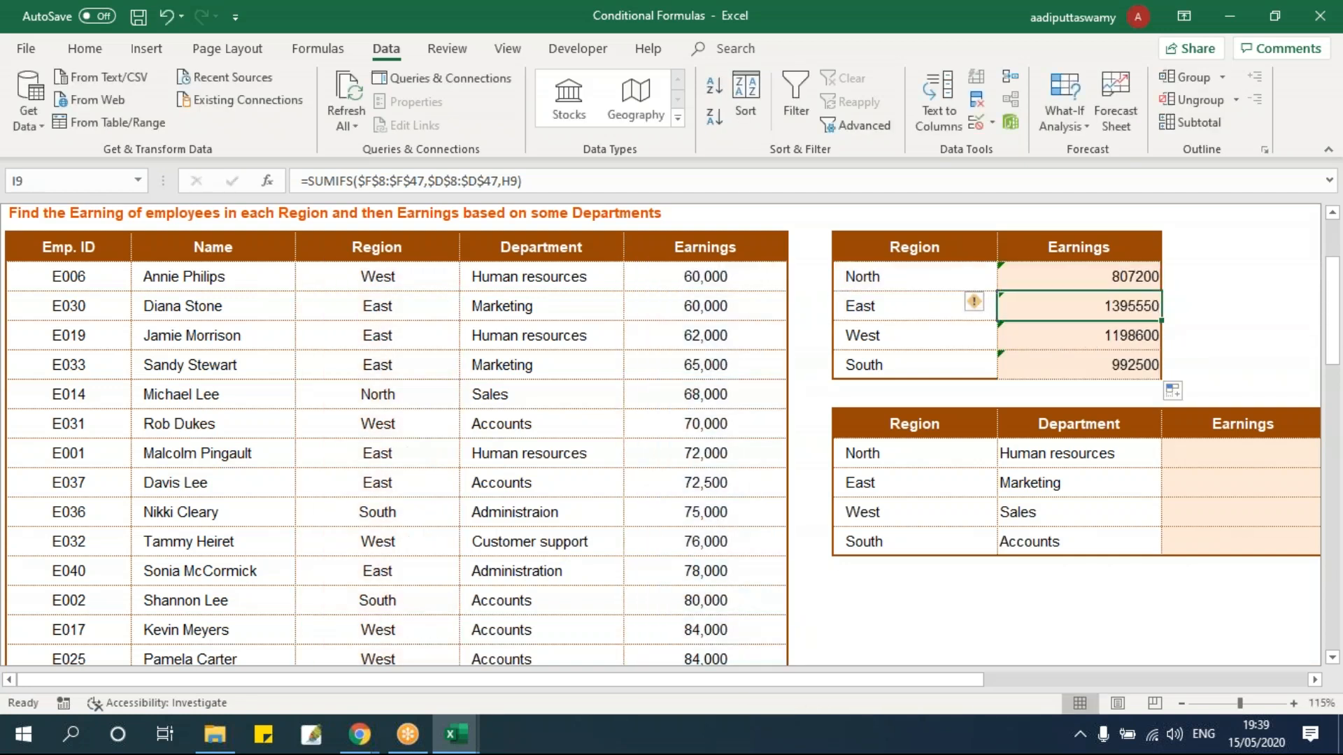
double_click(1085, 308)
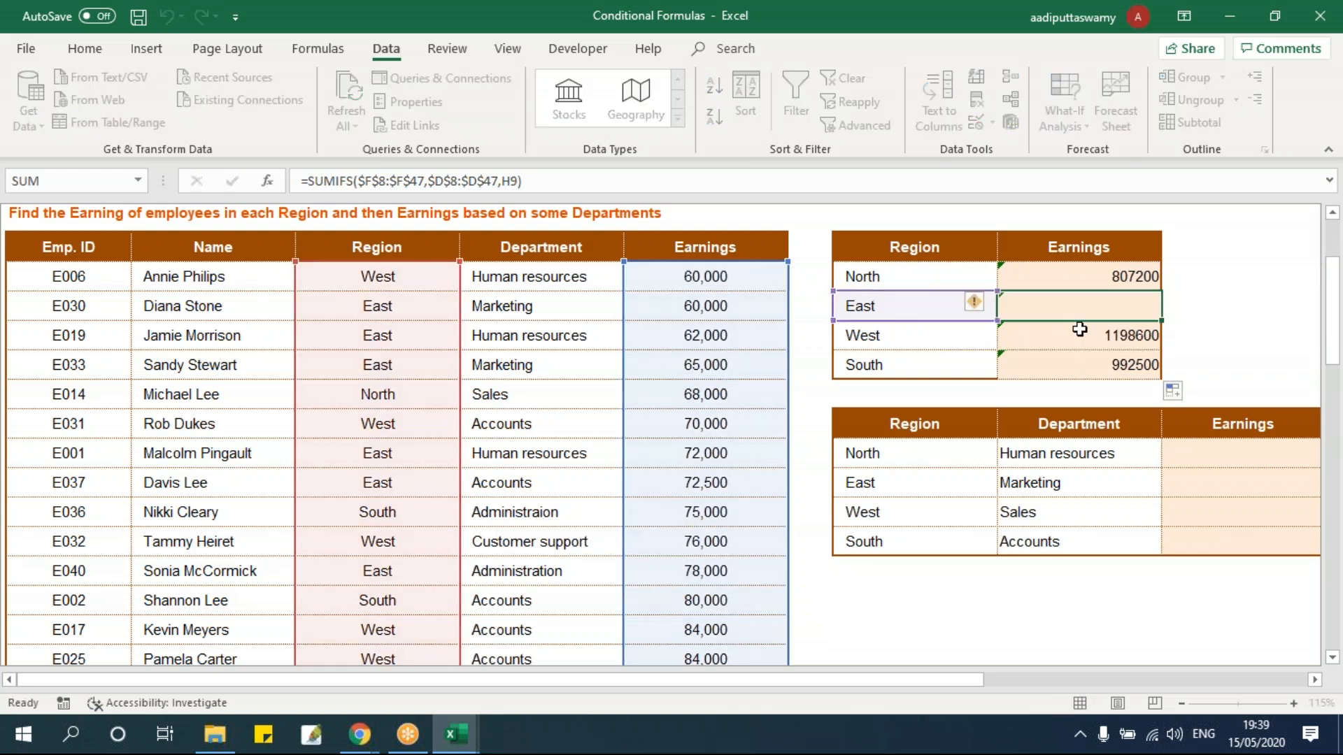
key(Return)
double_click(1079, 332)
key(Escape)
double_click(1070, 361)
key(Escape)
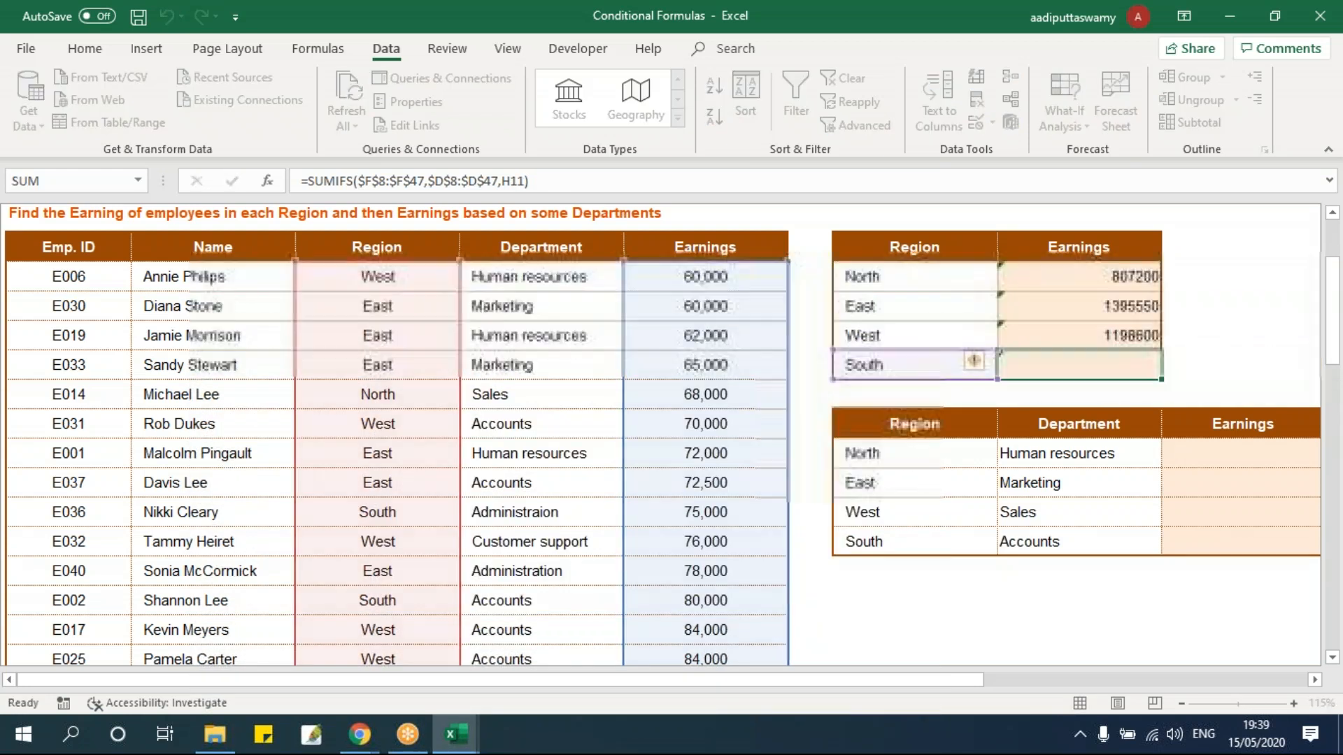
double_click(1085, 271)
drag(1066, 276, 1229, 276)
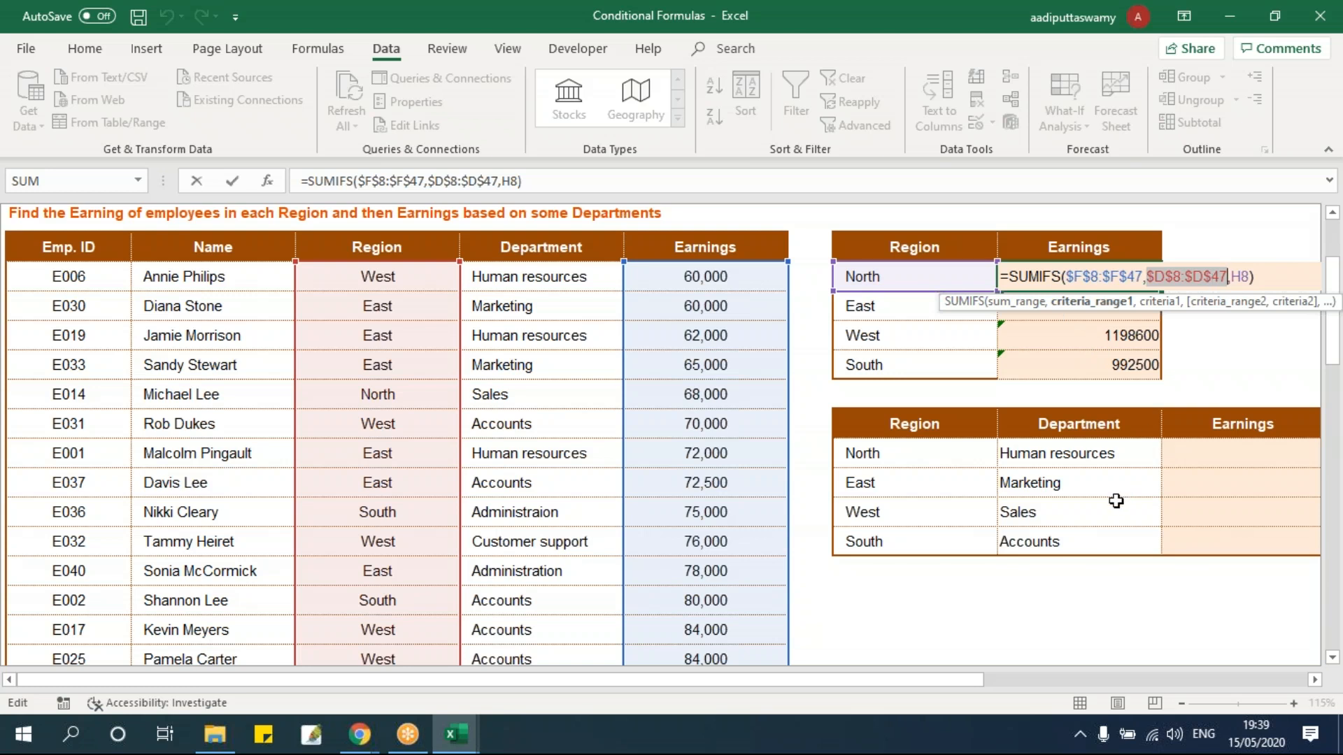
key(ctrl+Return)
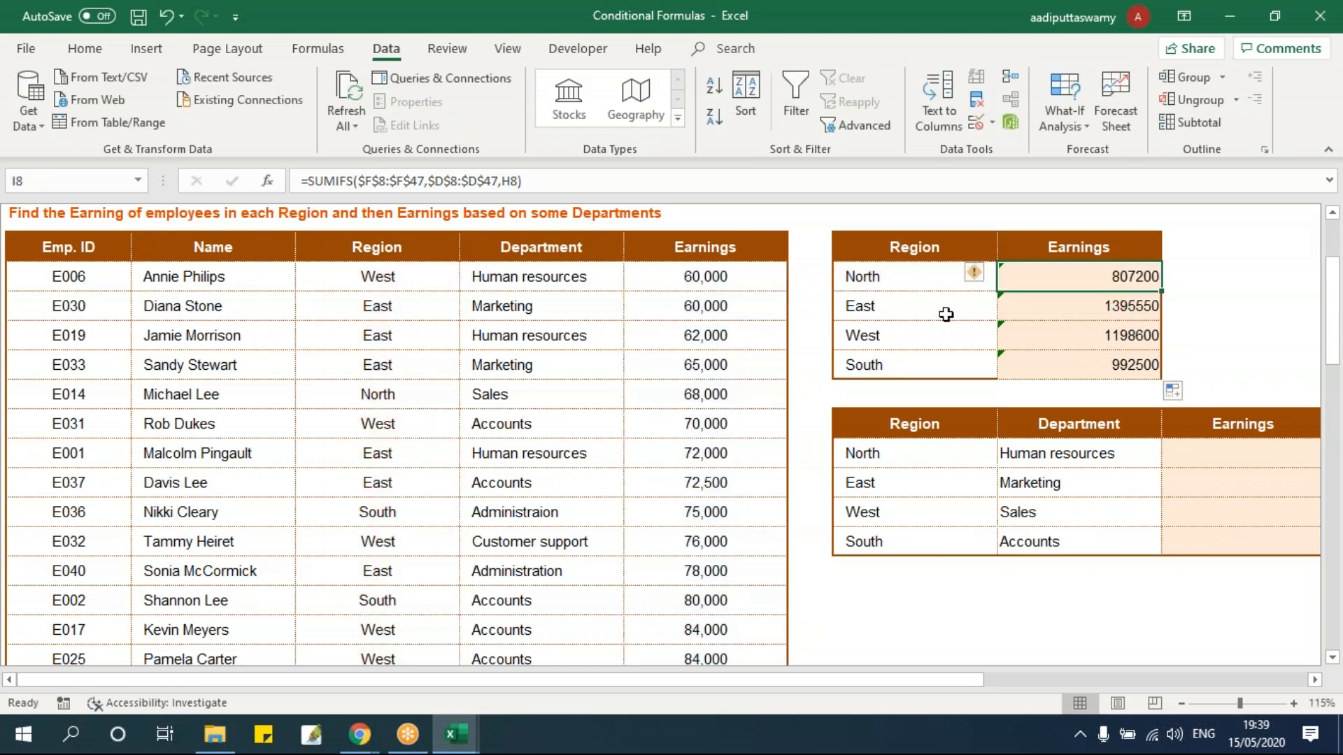
drag(928, 247, 912, 365)
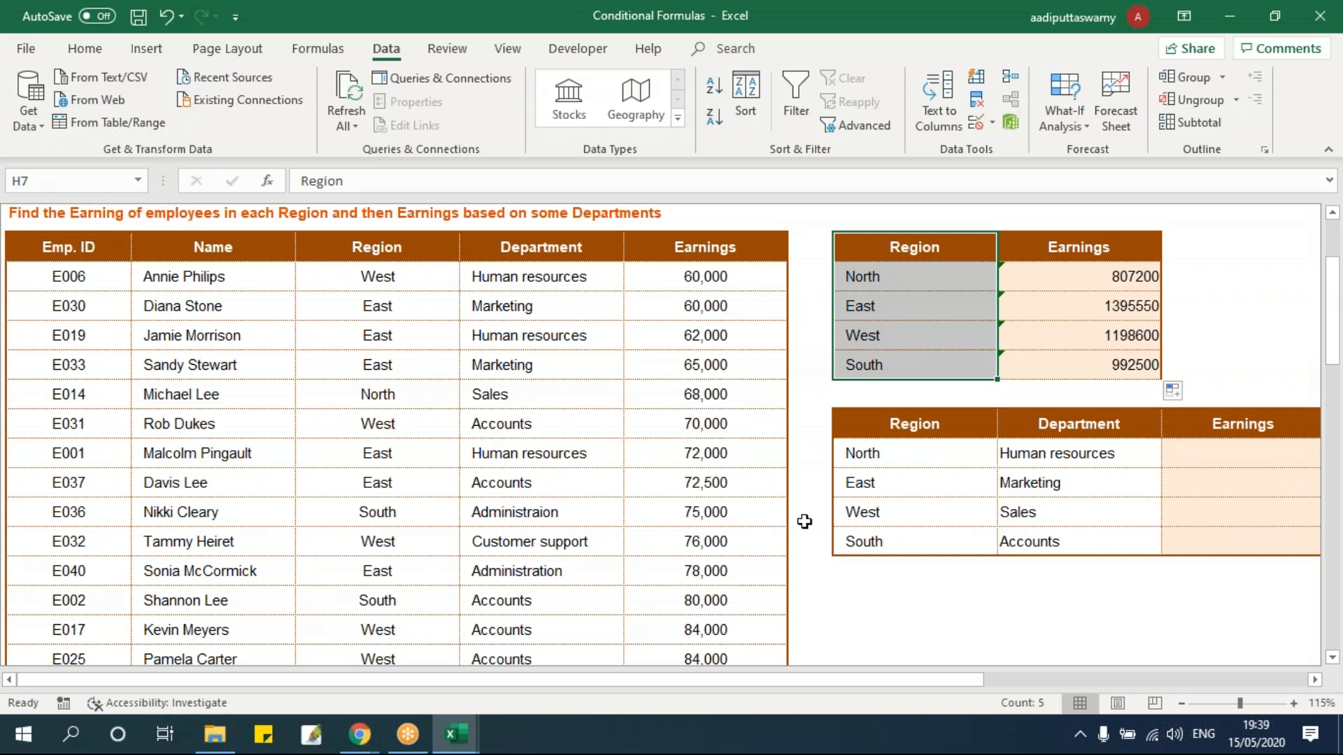
Step: Start a SUMIFS formula in J14 for North Human resources with the absolute sum range $F$8:$F$47
click(1316, 680)
click(1315, 680)
click(968, 456)
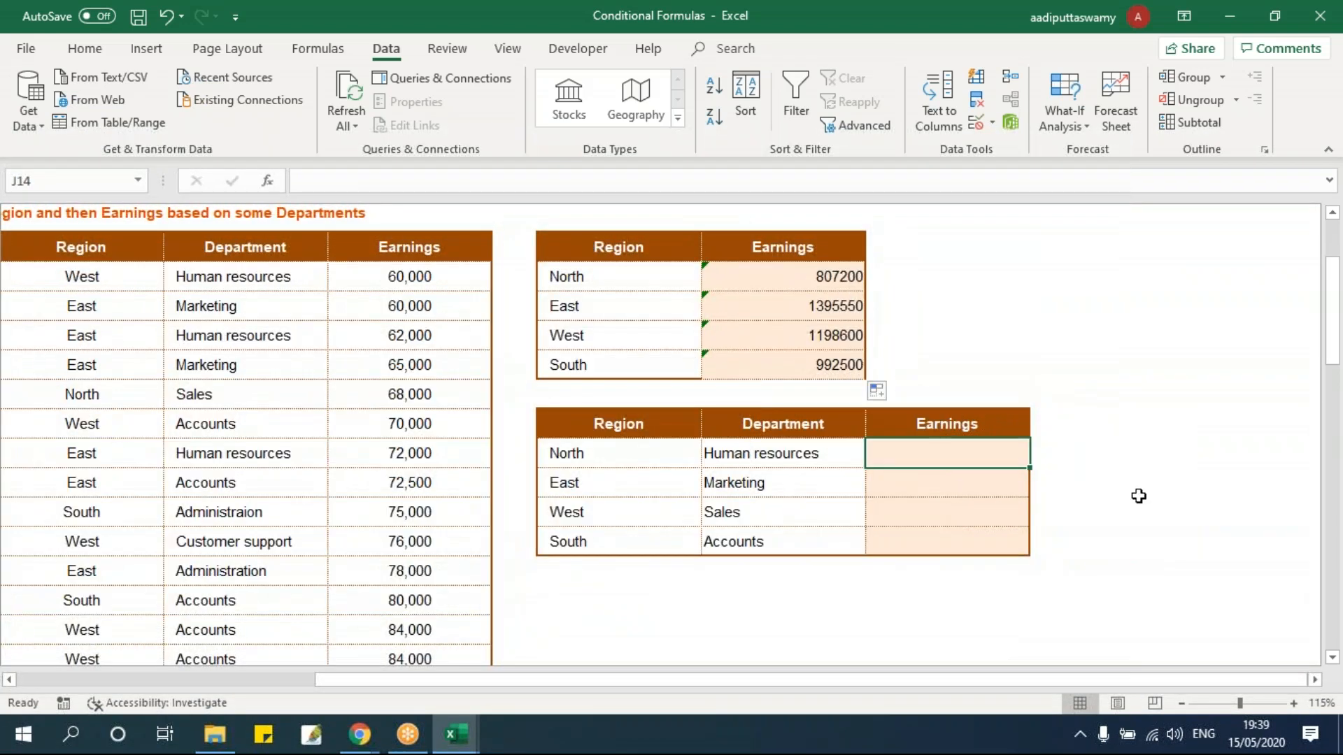
text(=sumifs)
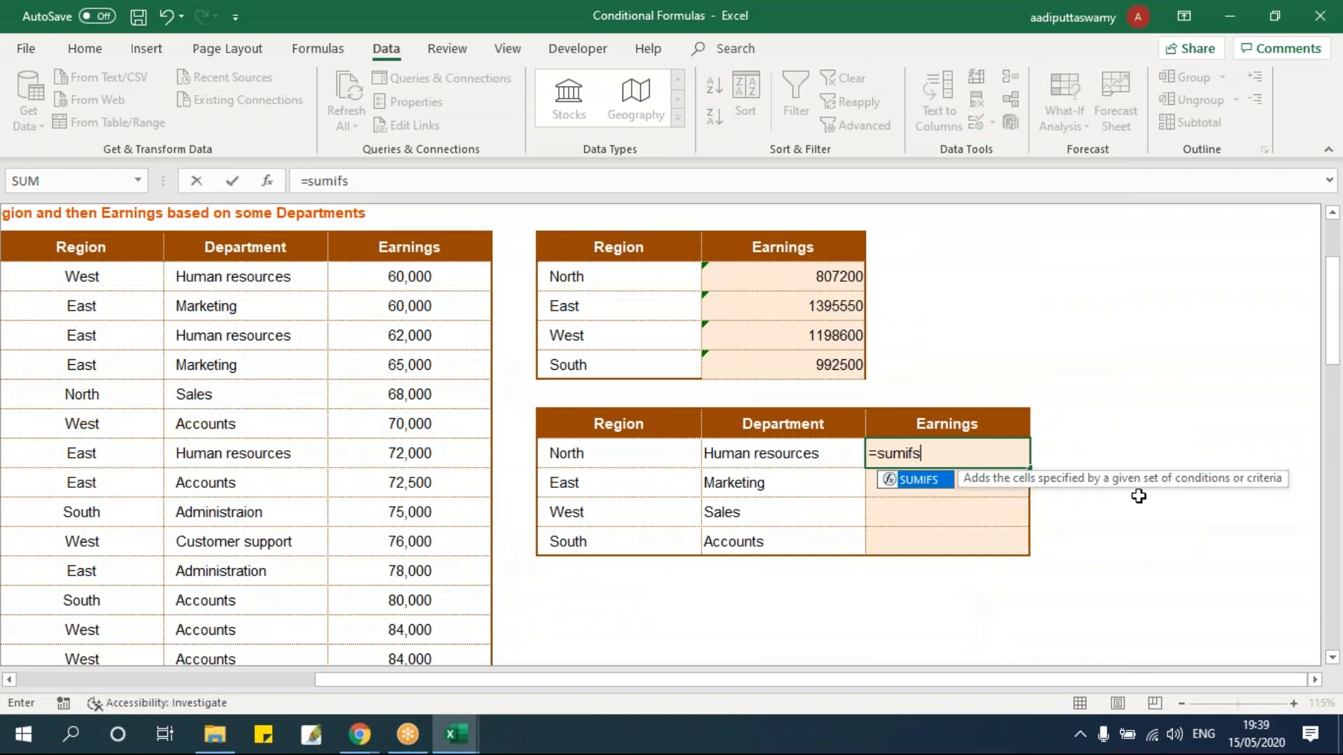
key(Tab)
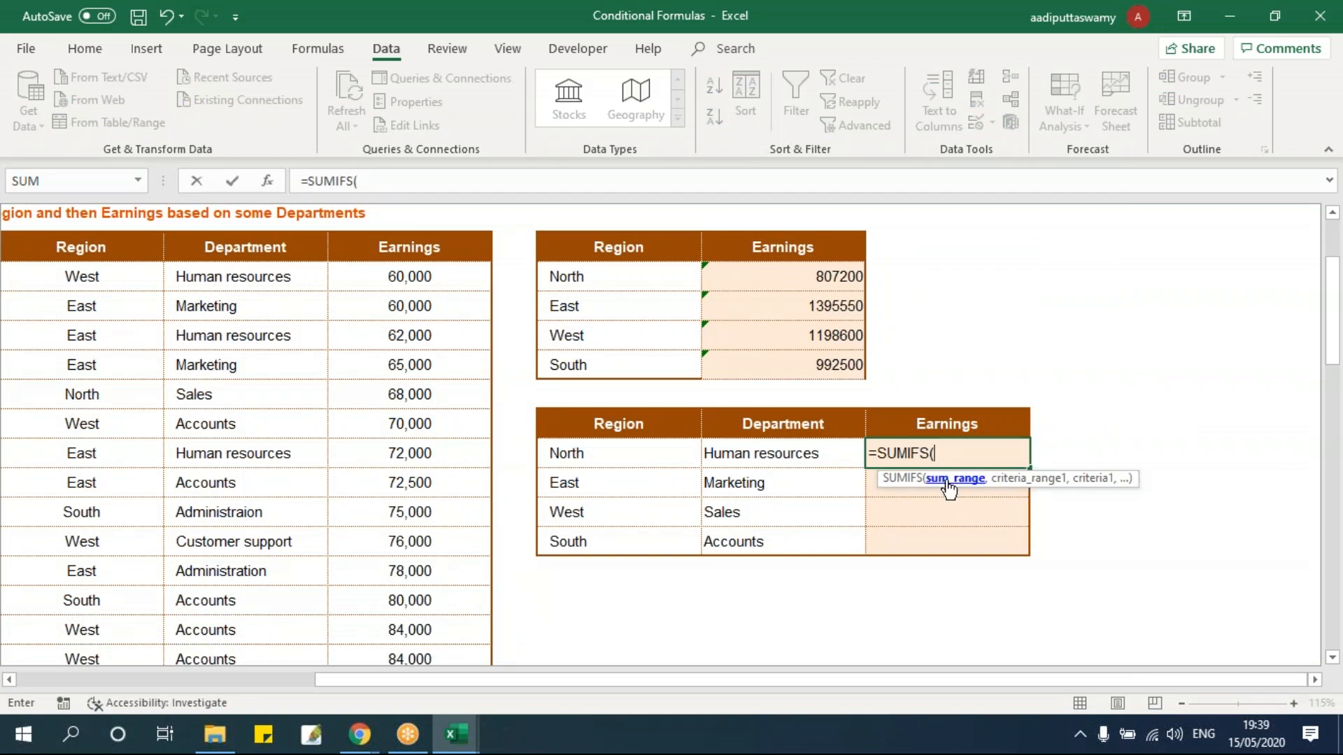
click(396, 258)
key(Down)
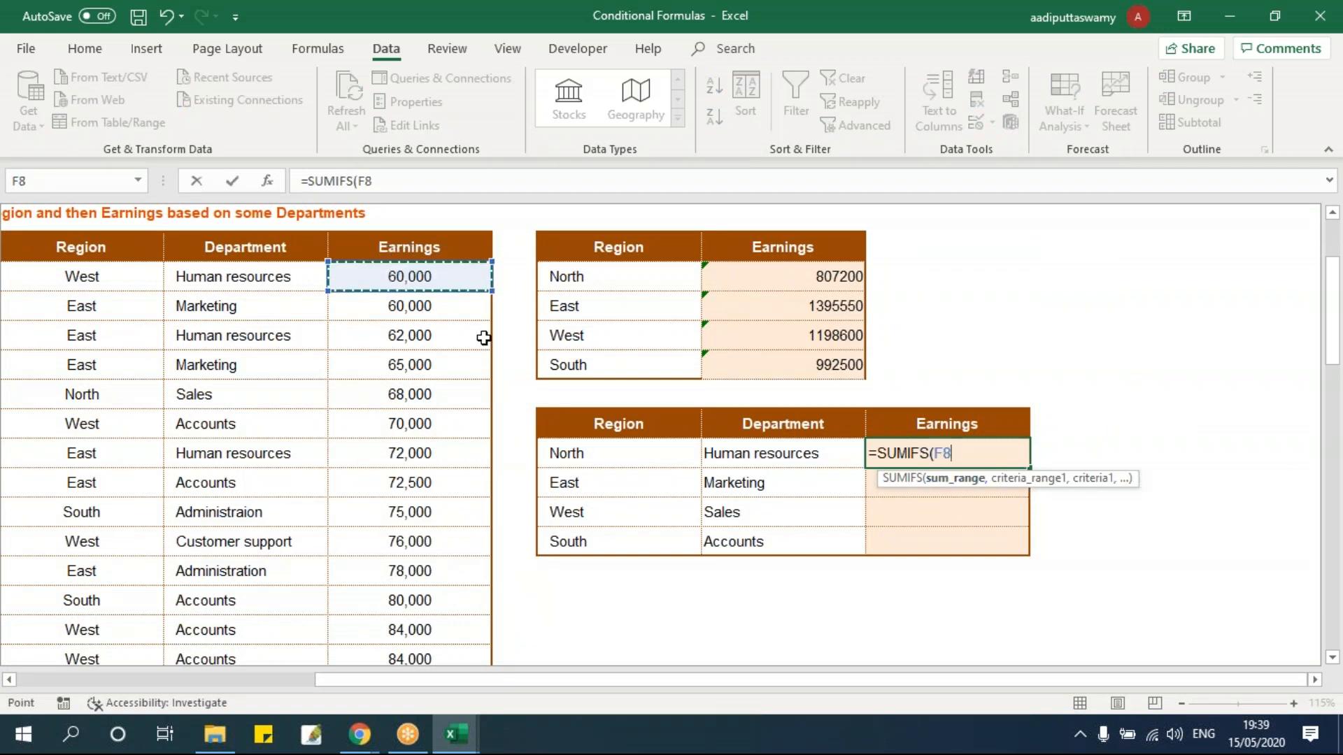
key(ctrl+shift+Down)
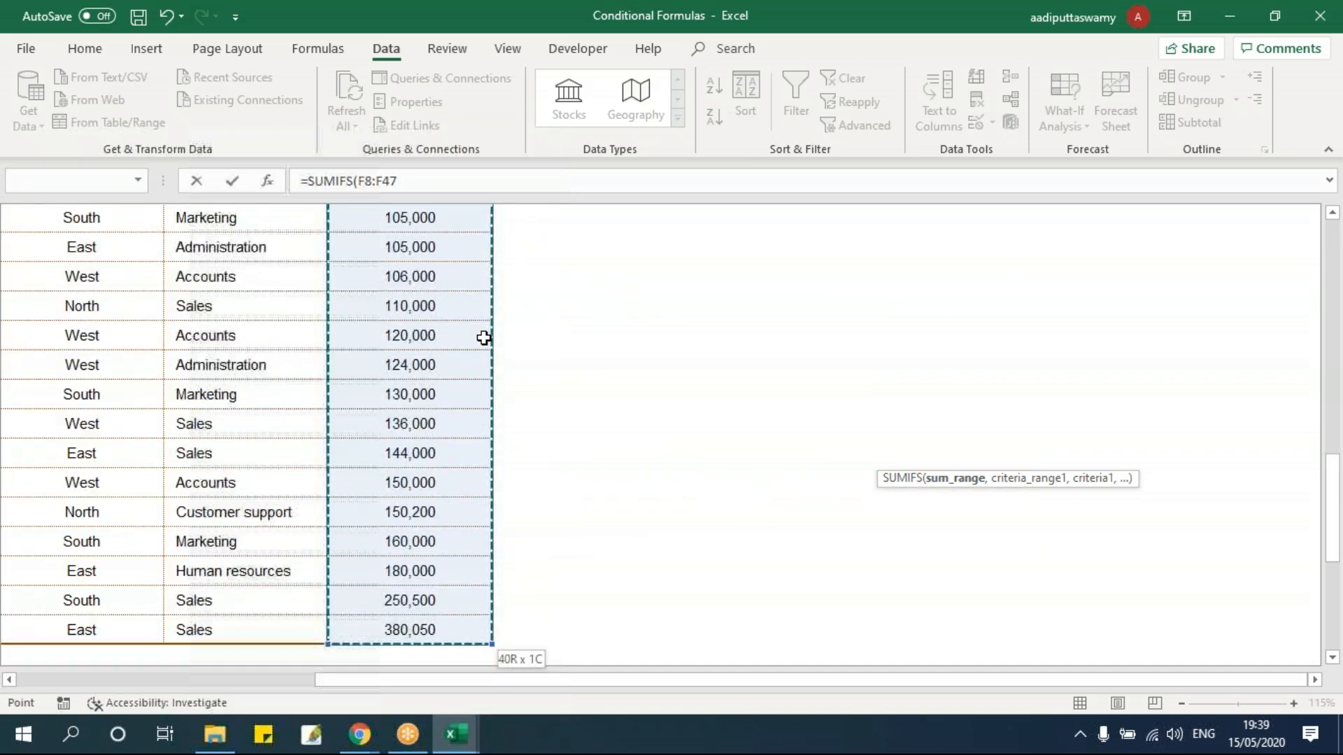
key(F4)
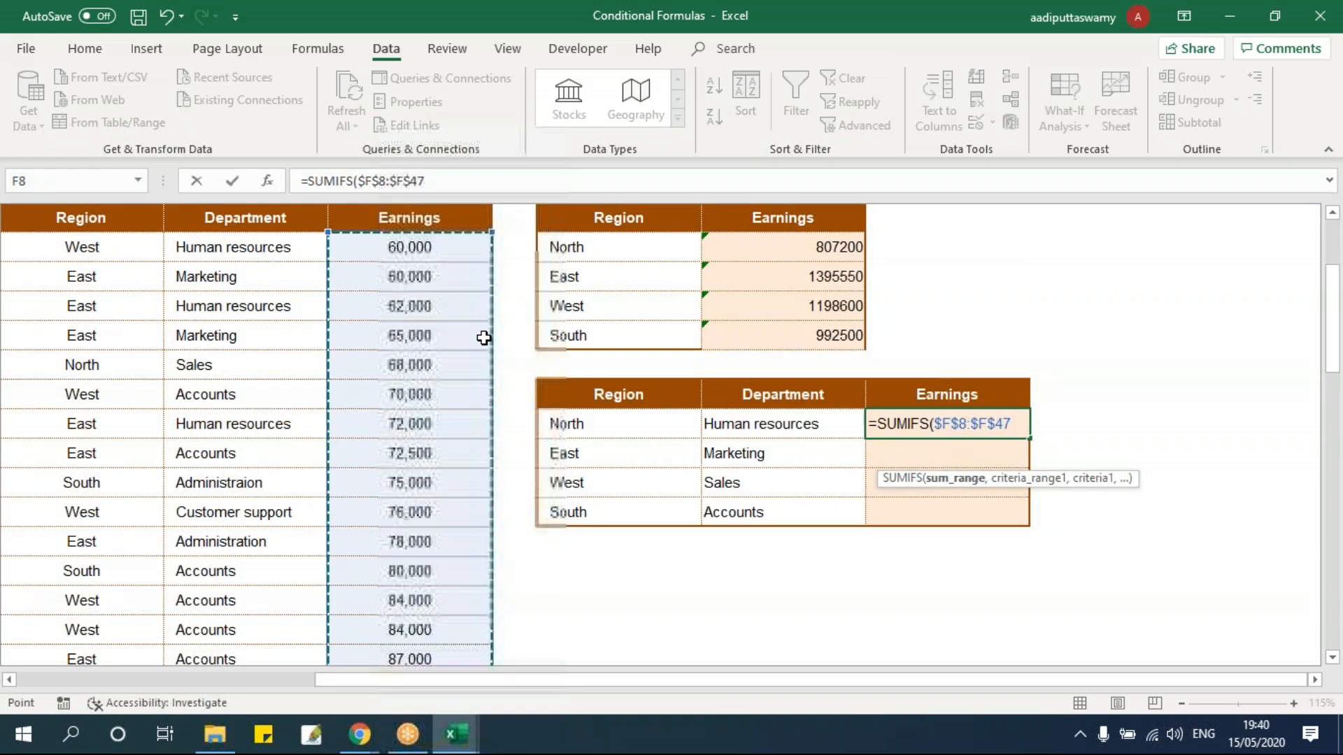
text(,)
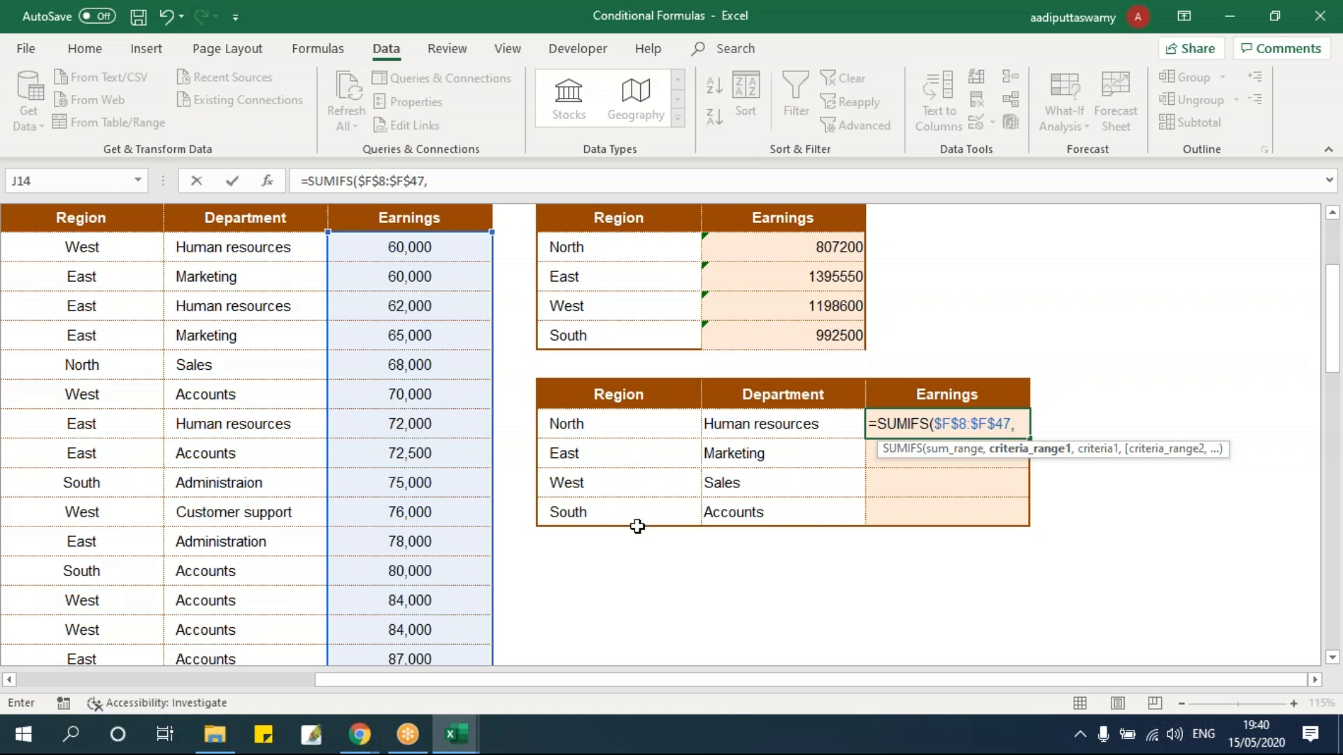
Step: Add the first condition to the J14 formula: absolute Region range $D$8:$D$47 with criterion H14
click(124, 252)
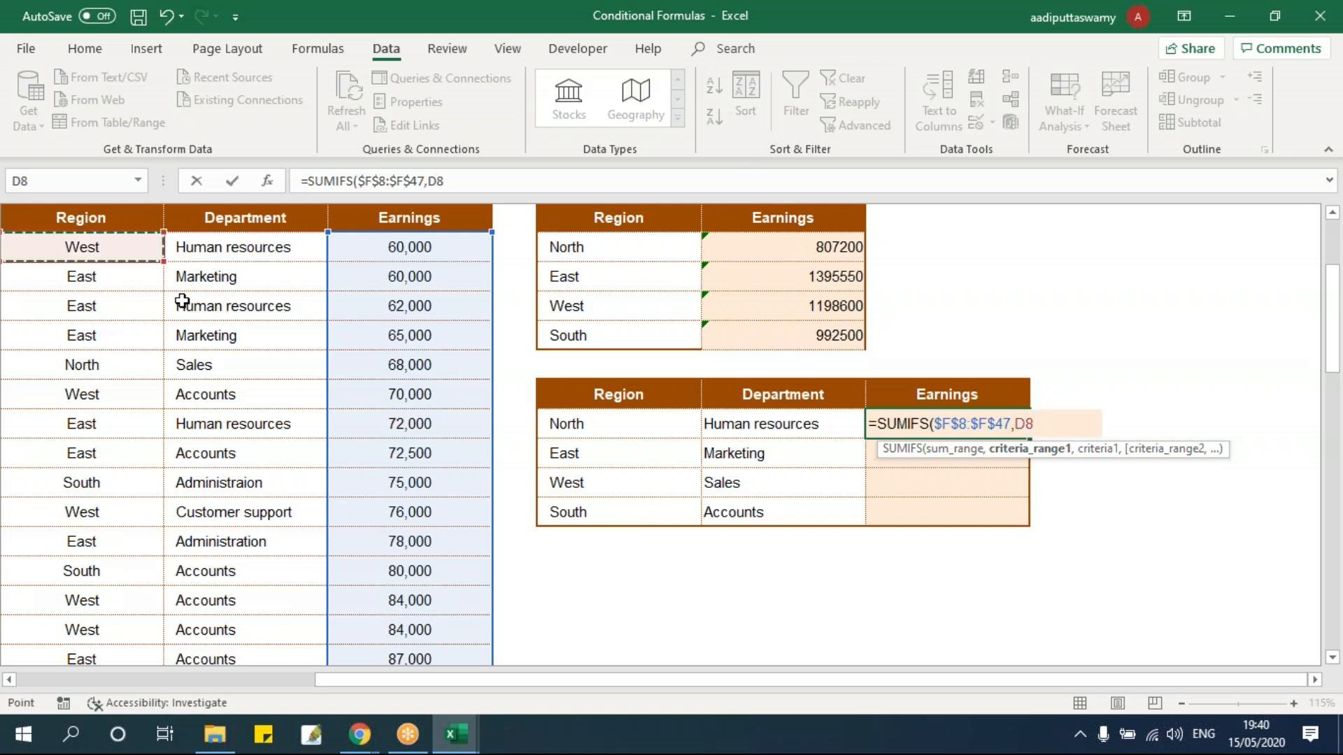
key(ctrl+shift+Down)
key(F4)
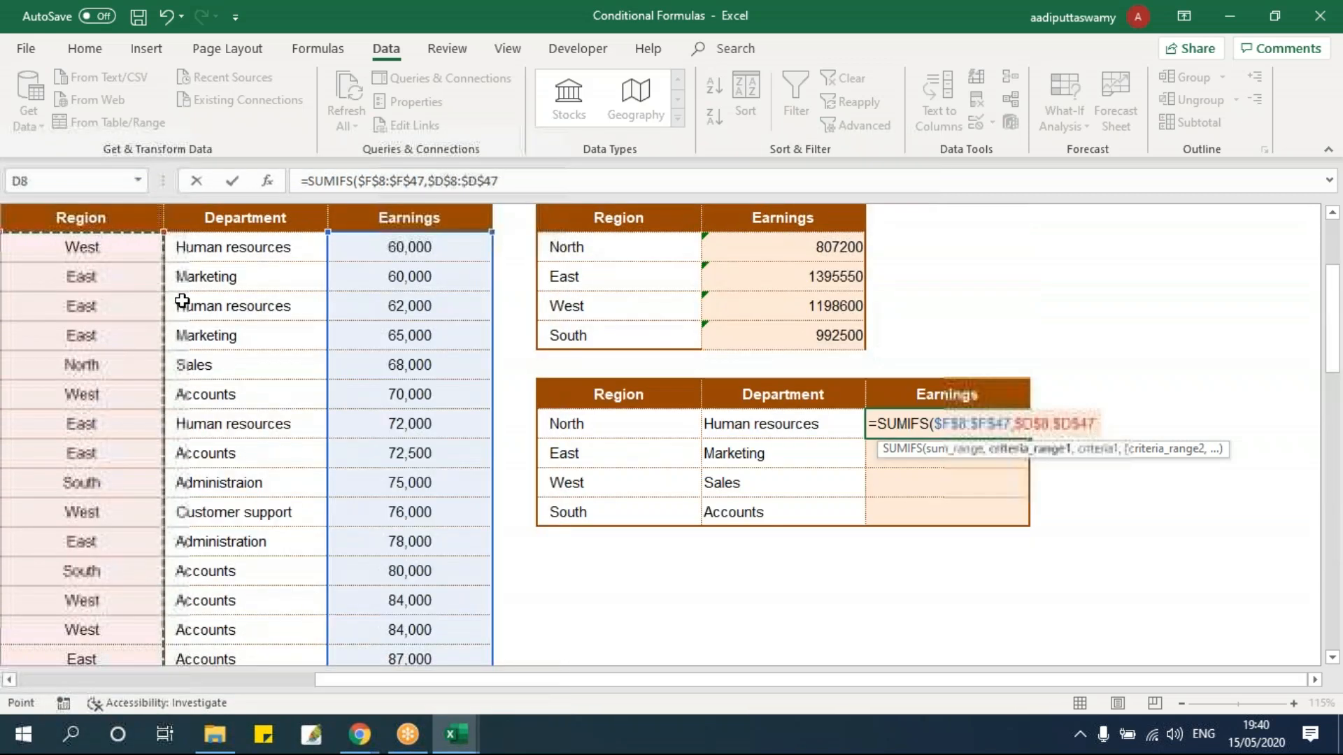
text(,)
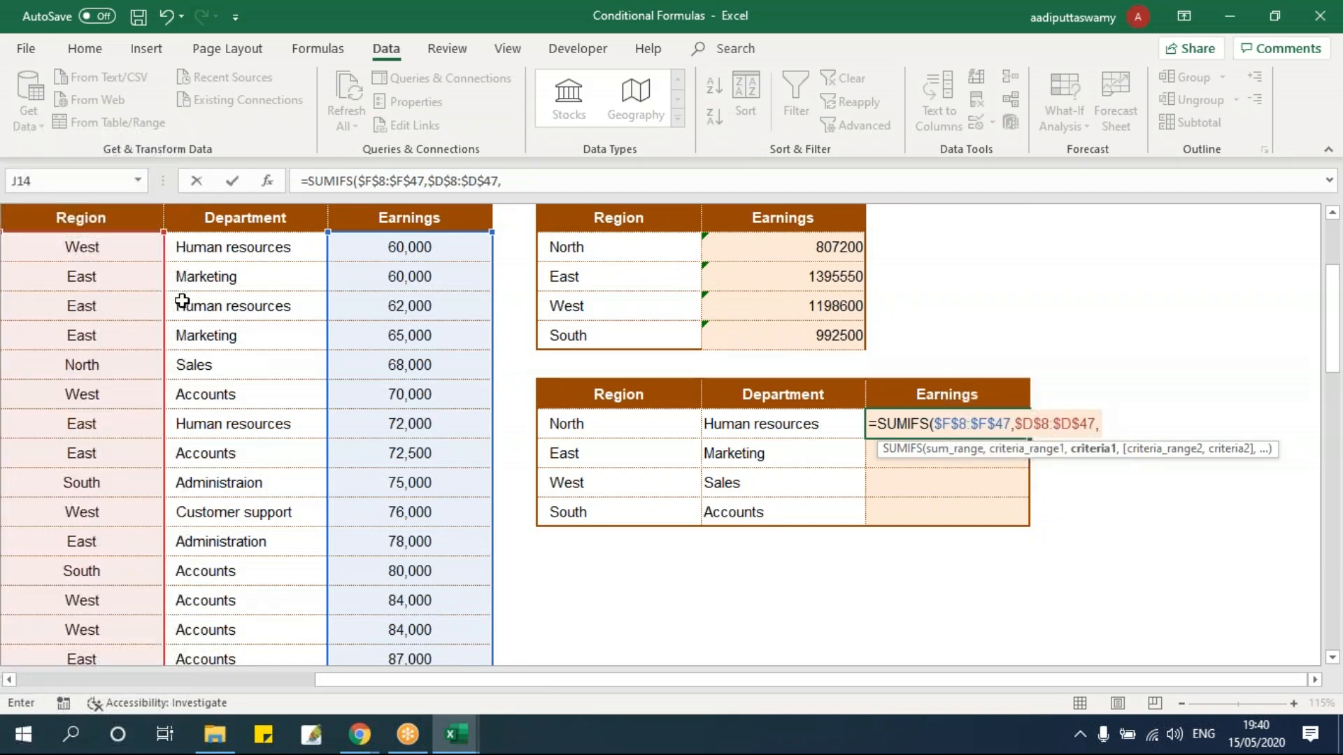
click(629, 420)
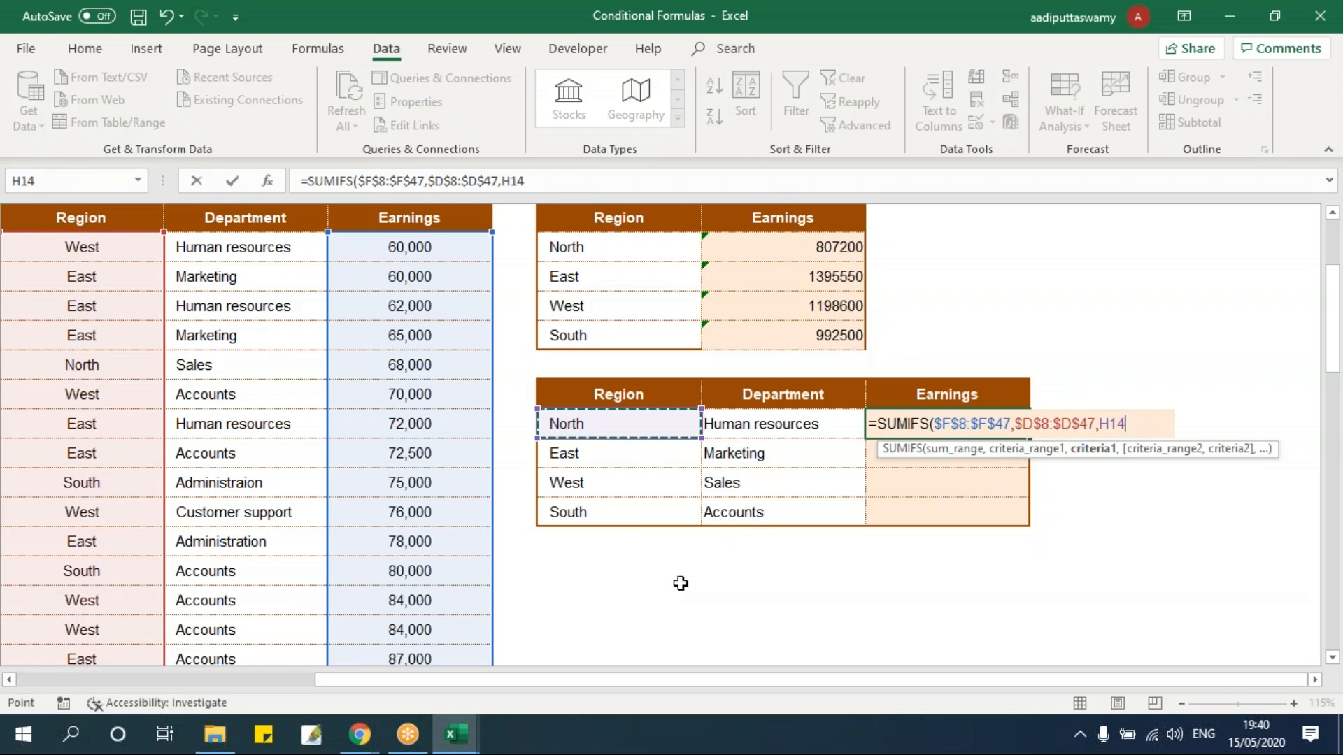
text(,)
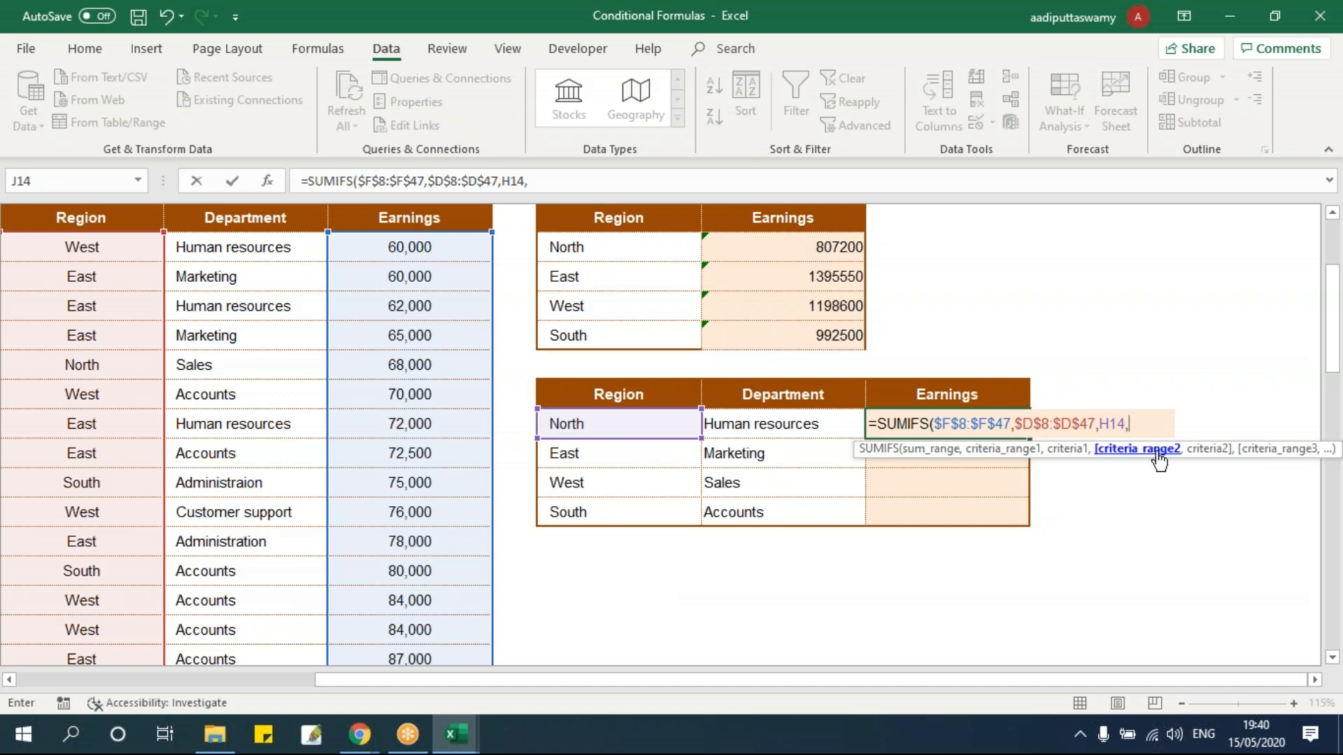
Step: Add the second condition, absolute Department range $E$8:$E$47 with criterion I14, and enter the J14 formula
click(282, 256)
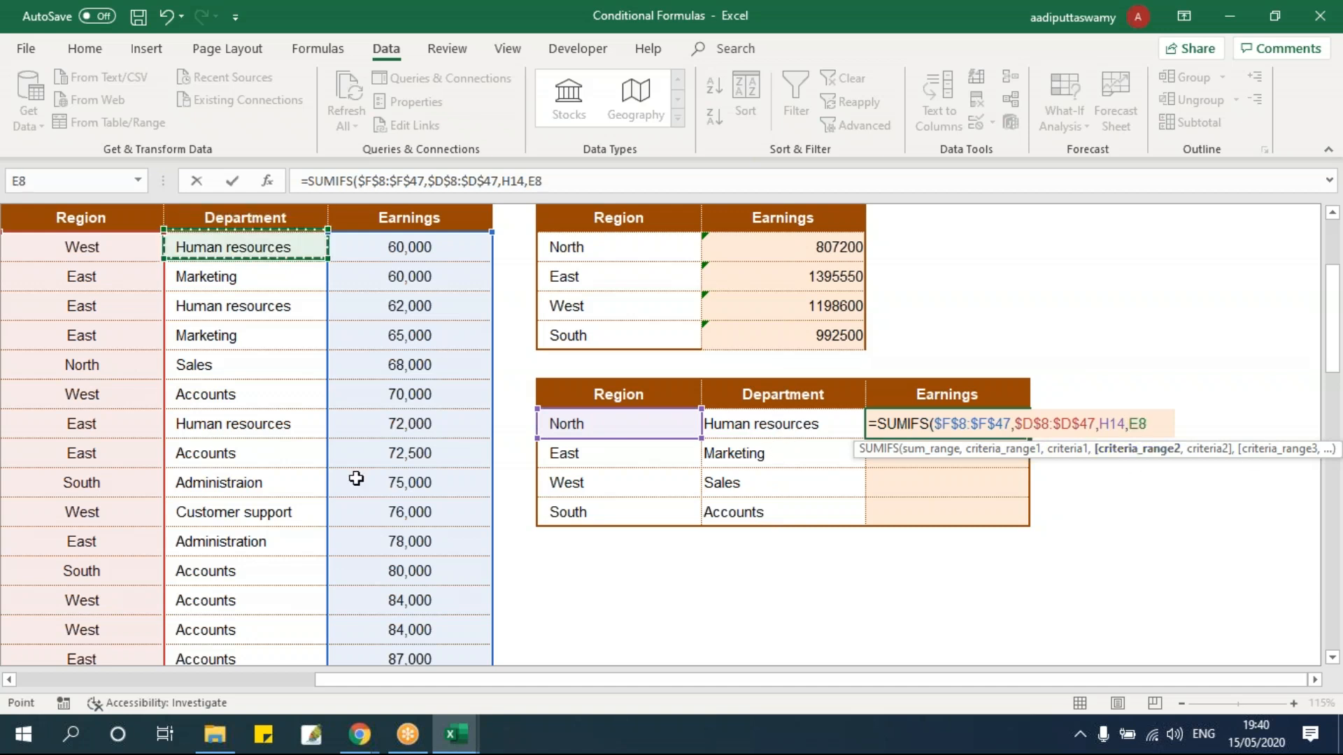
key(ctrl+shift+Down)
key(F4)
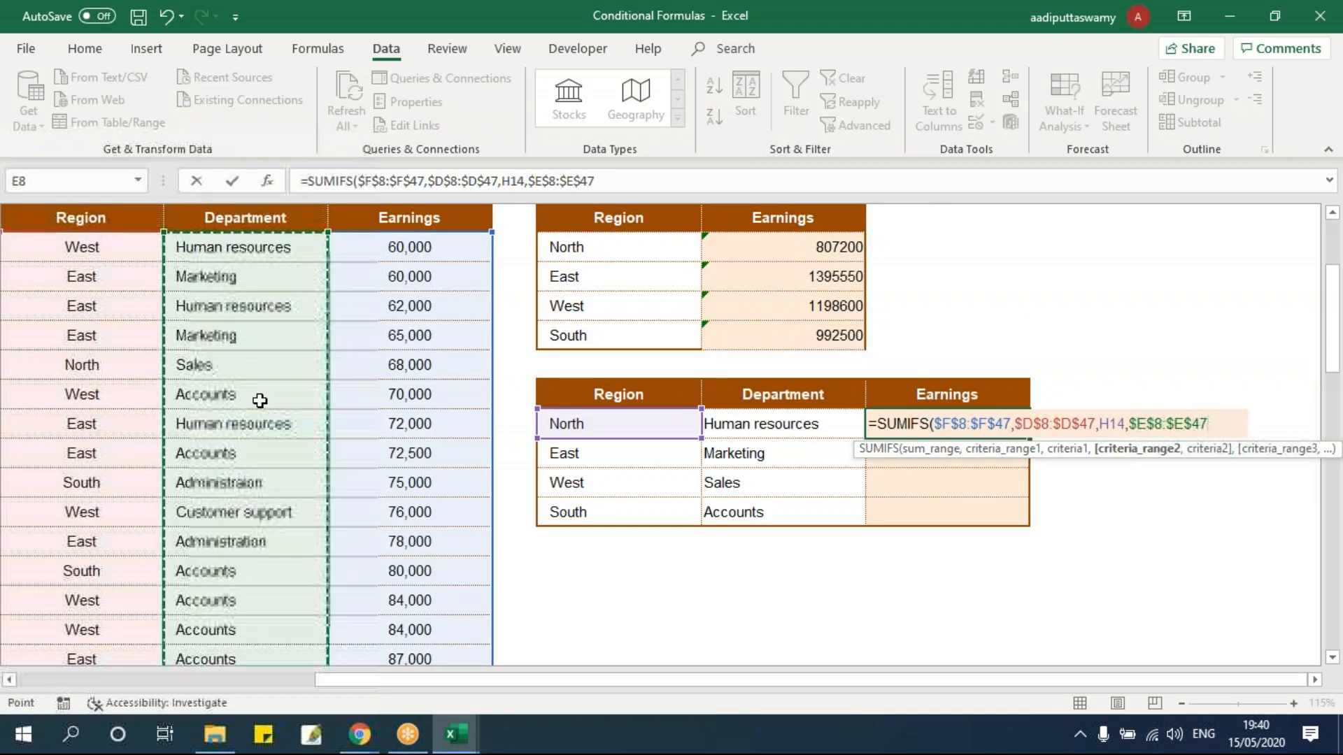
text(,)
click(762, 414)
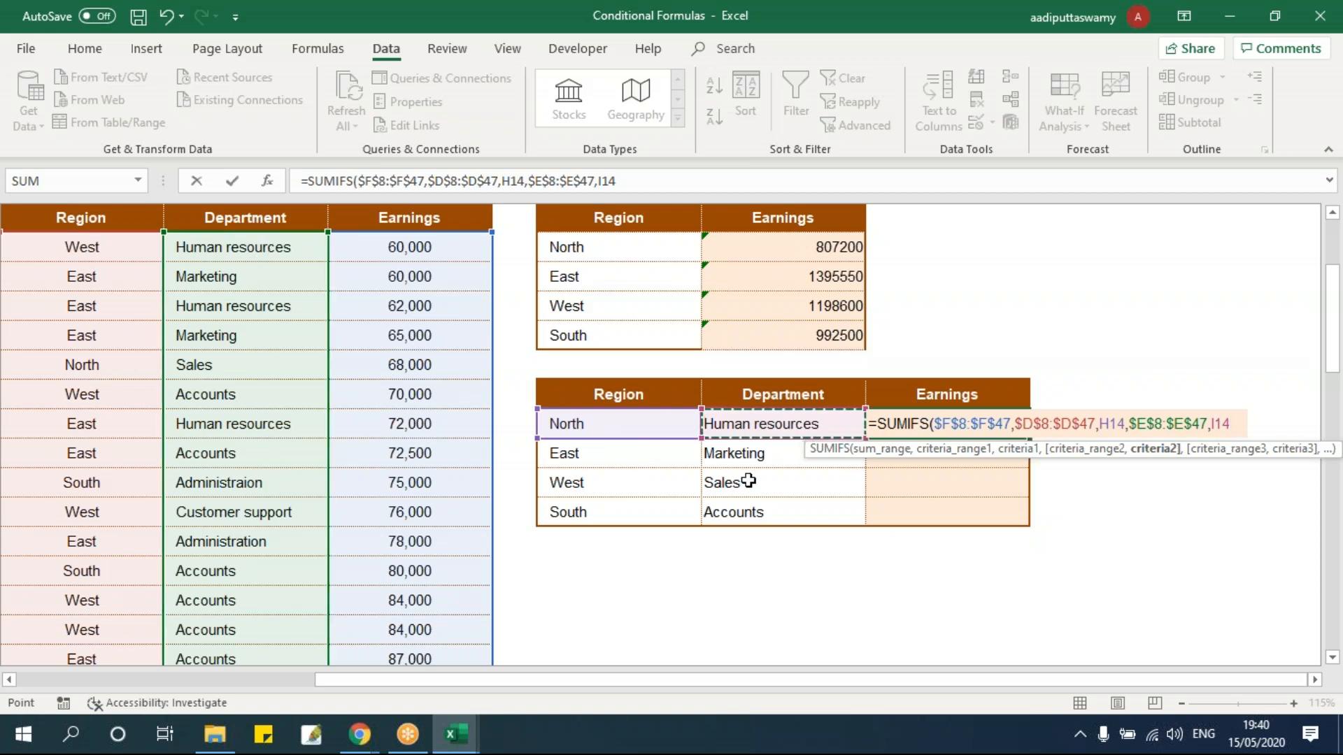
key(Return)
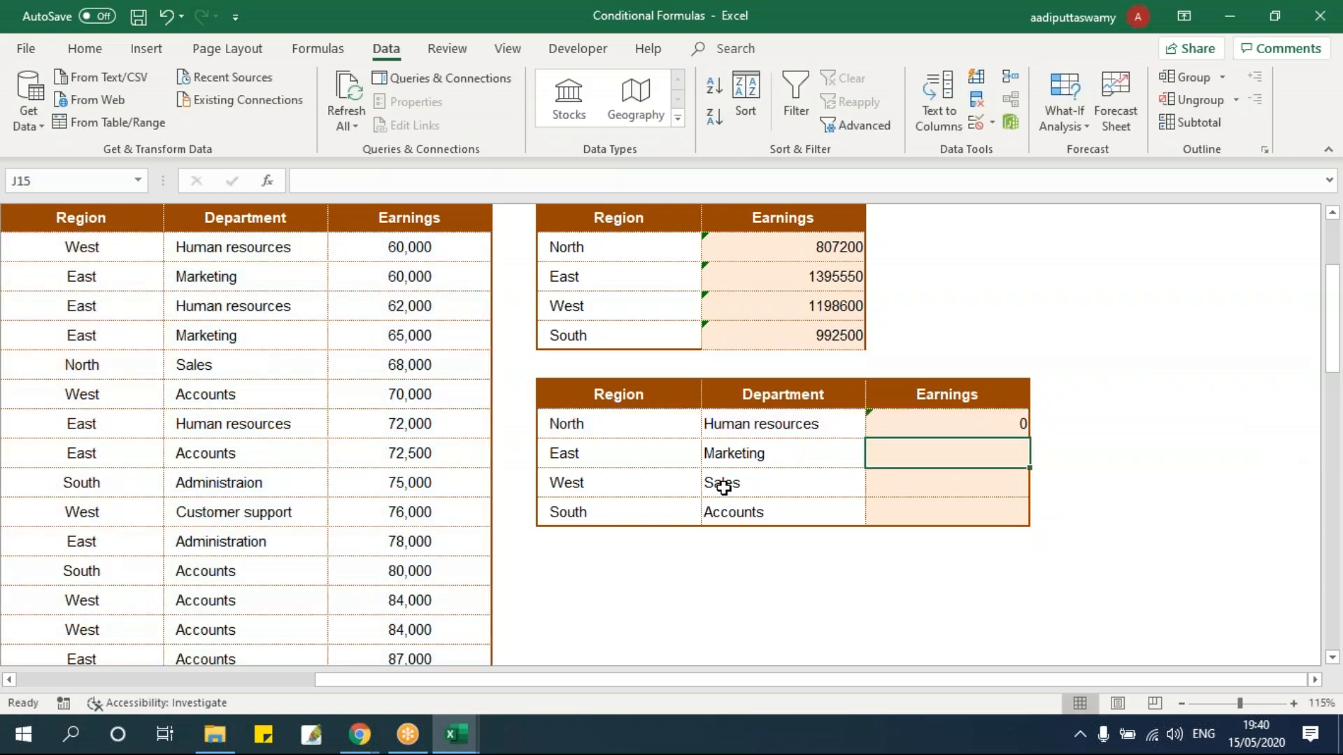
Step: Check the North Human resources formula in J14 against its region and department criteria cells
key(Up)
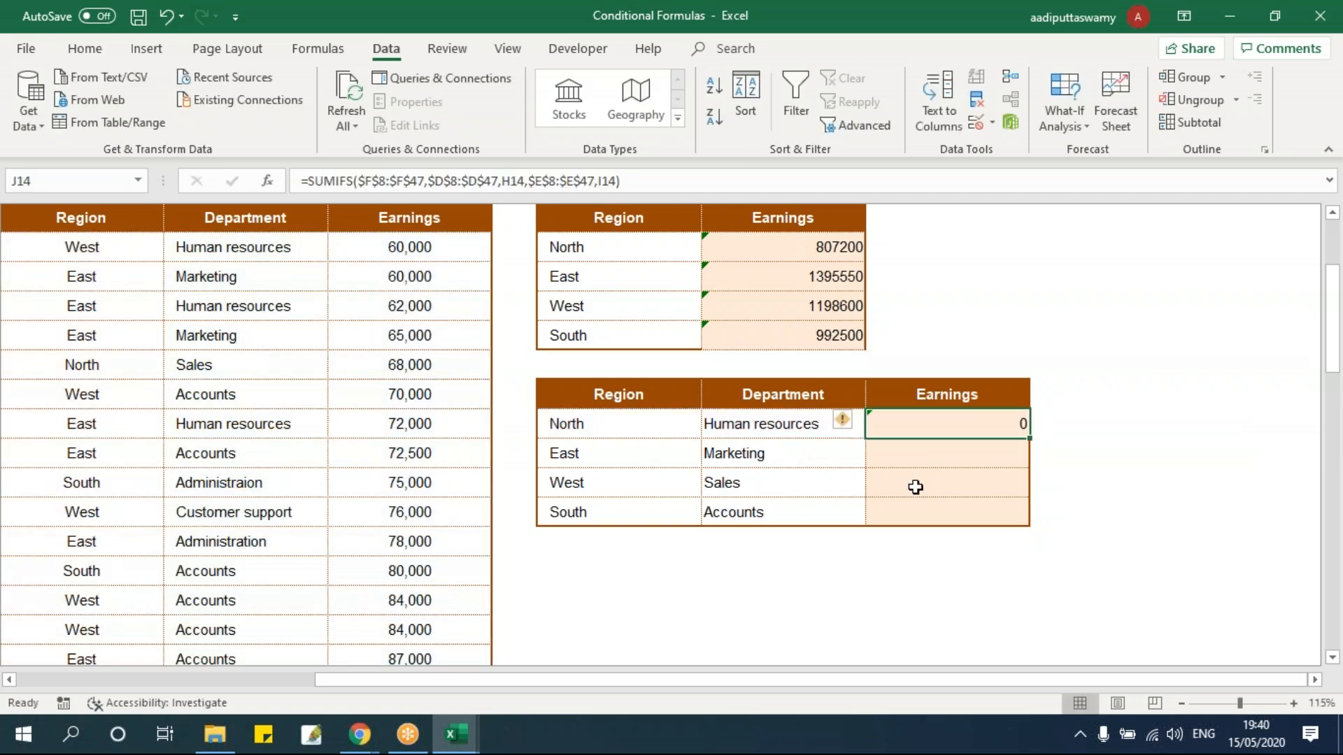
click(586, 423)
click(752, 422)
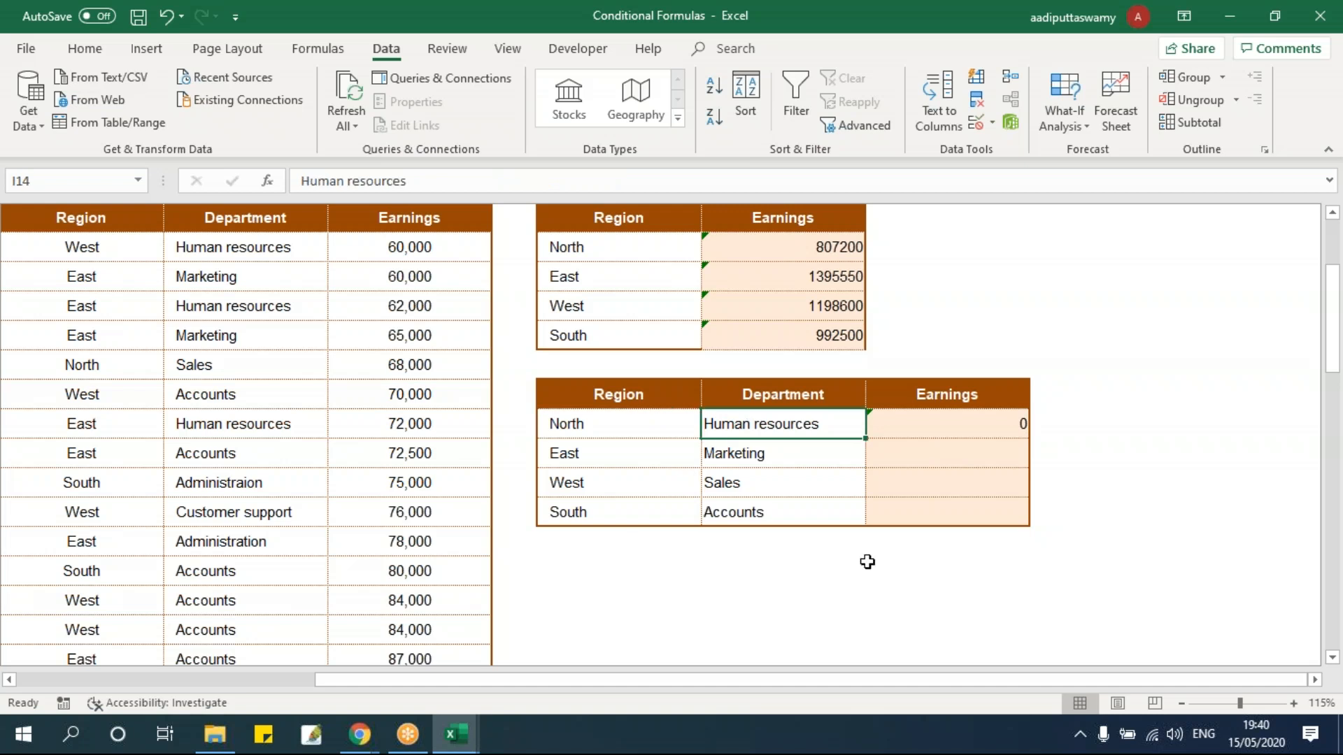
Step: Change the North row's department in I14 to Sales
text(Sales)
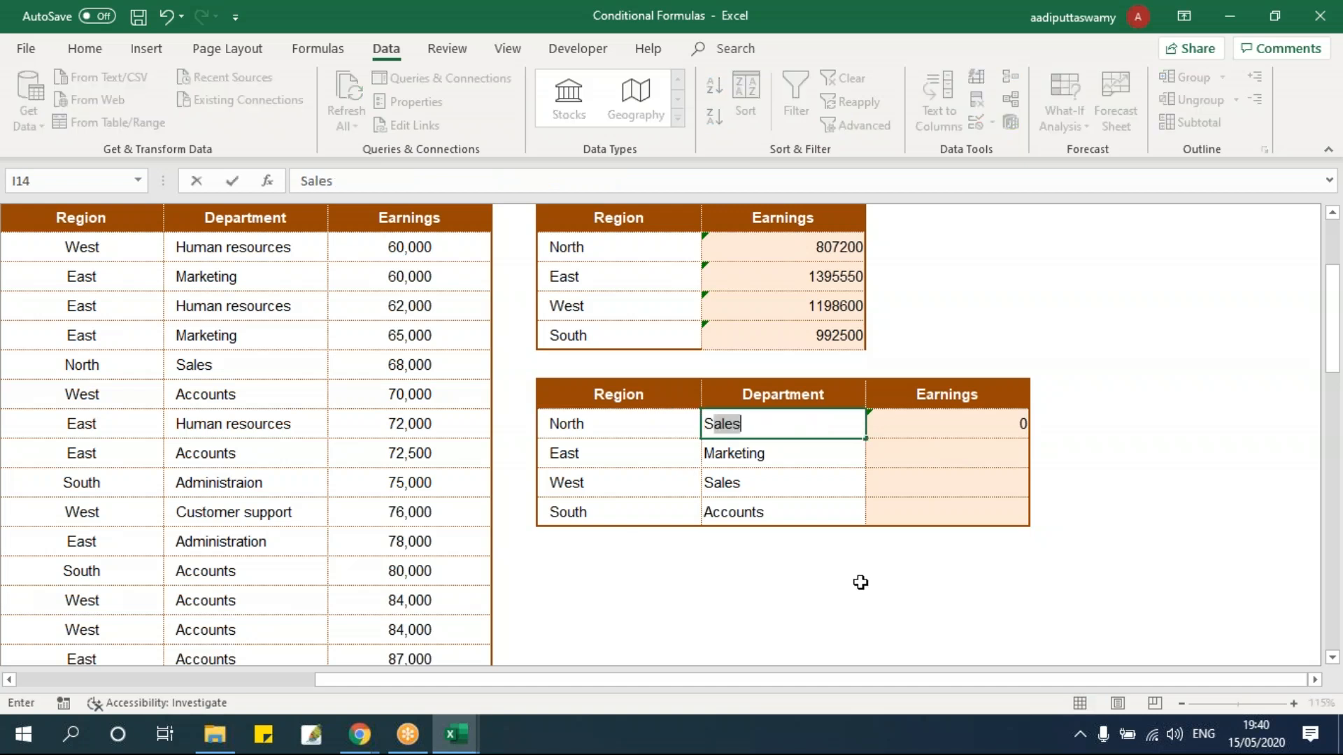
key(Return)
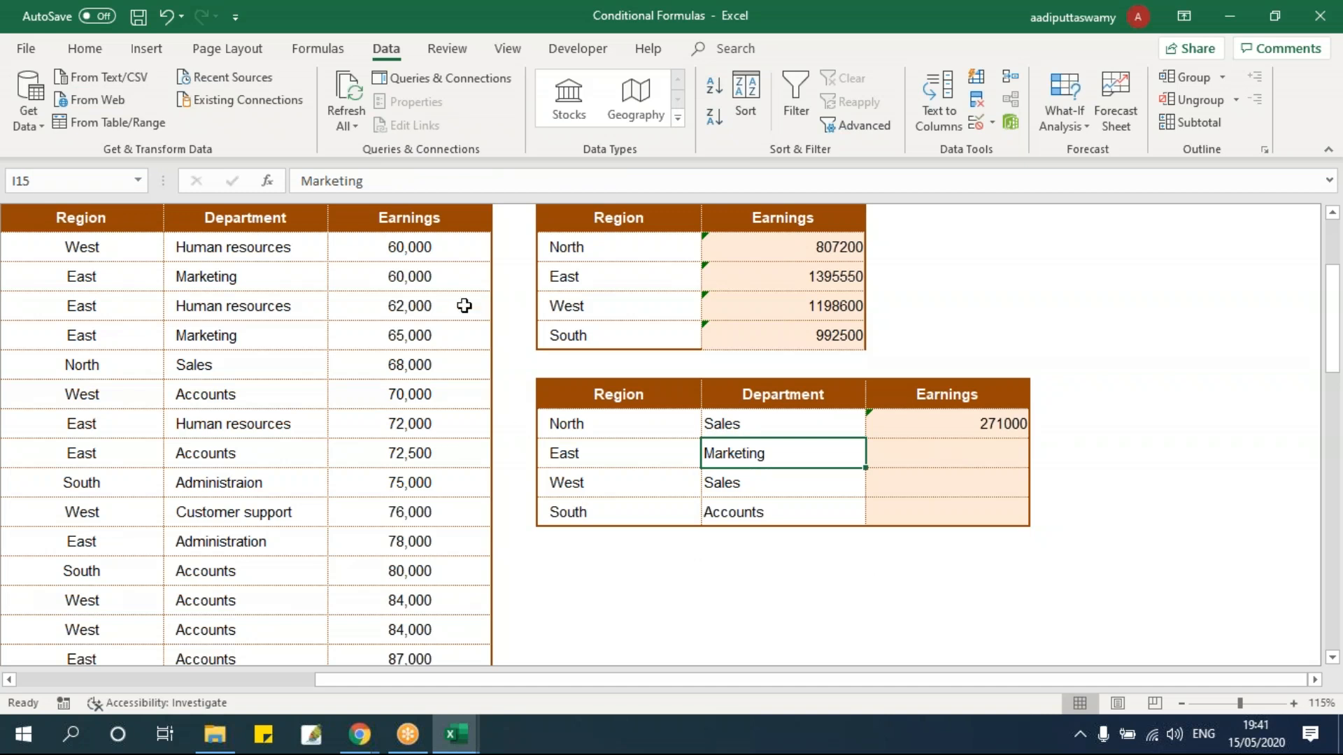
Step: Turn on filters for the employee table's header row and filter the Region column to North
drag(434, 217, 63, 218)
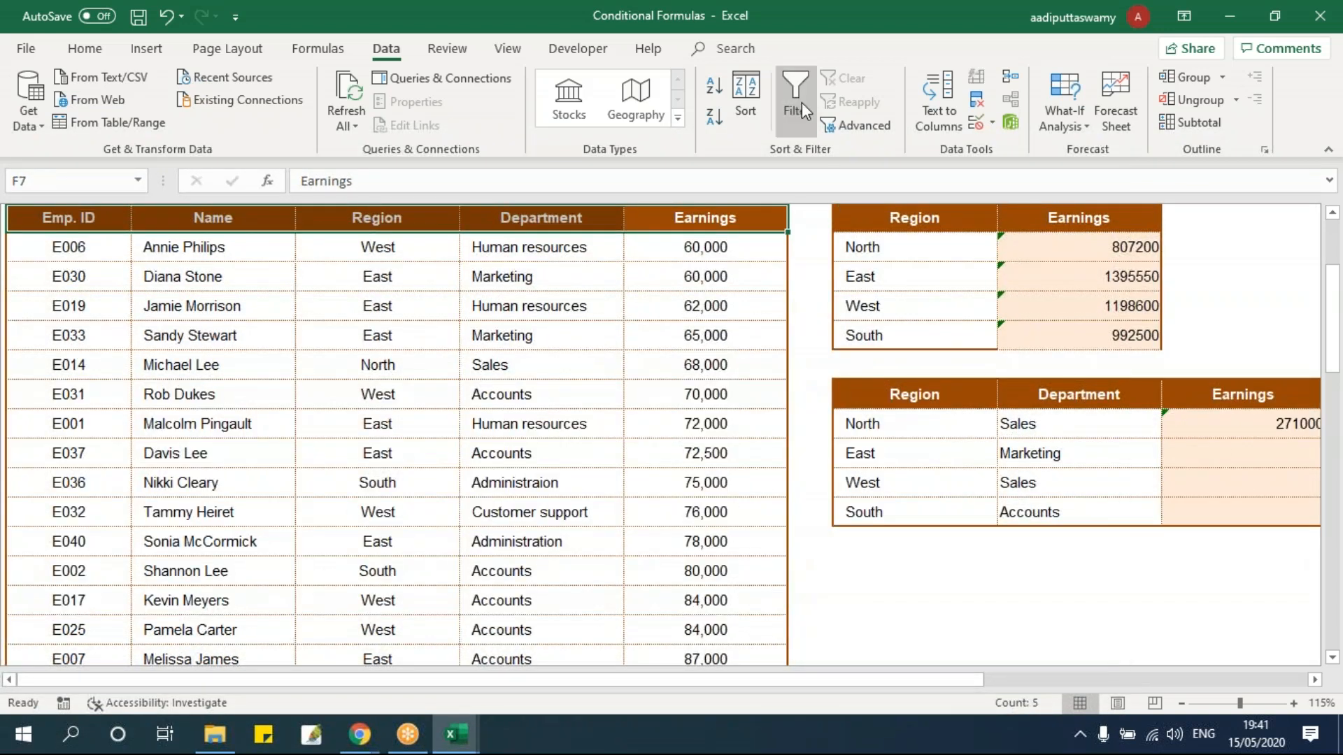
click(796, 105)
click(638, 334)
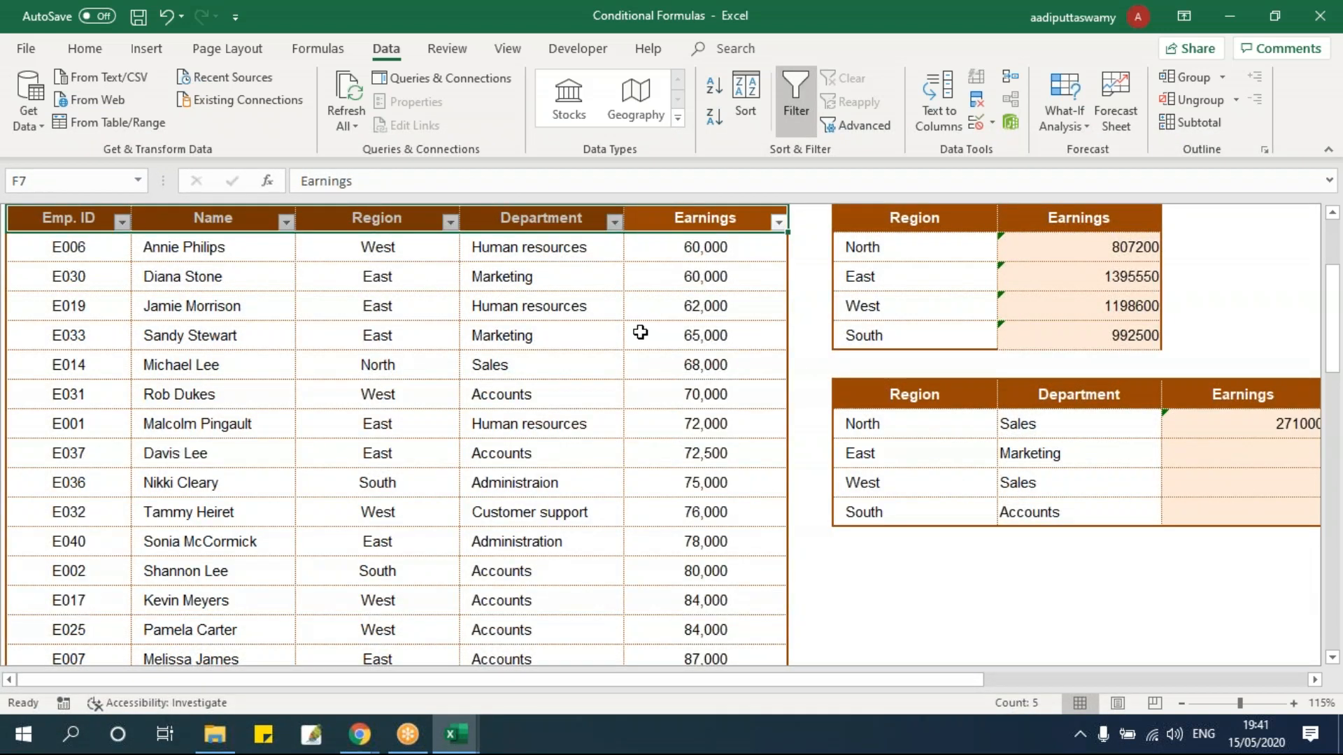
click(450, 222)
click(289, 414)
click(287, 449)
click(333, 594)
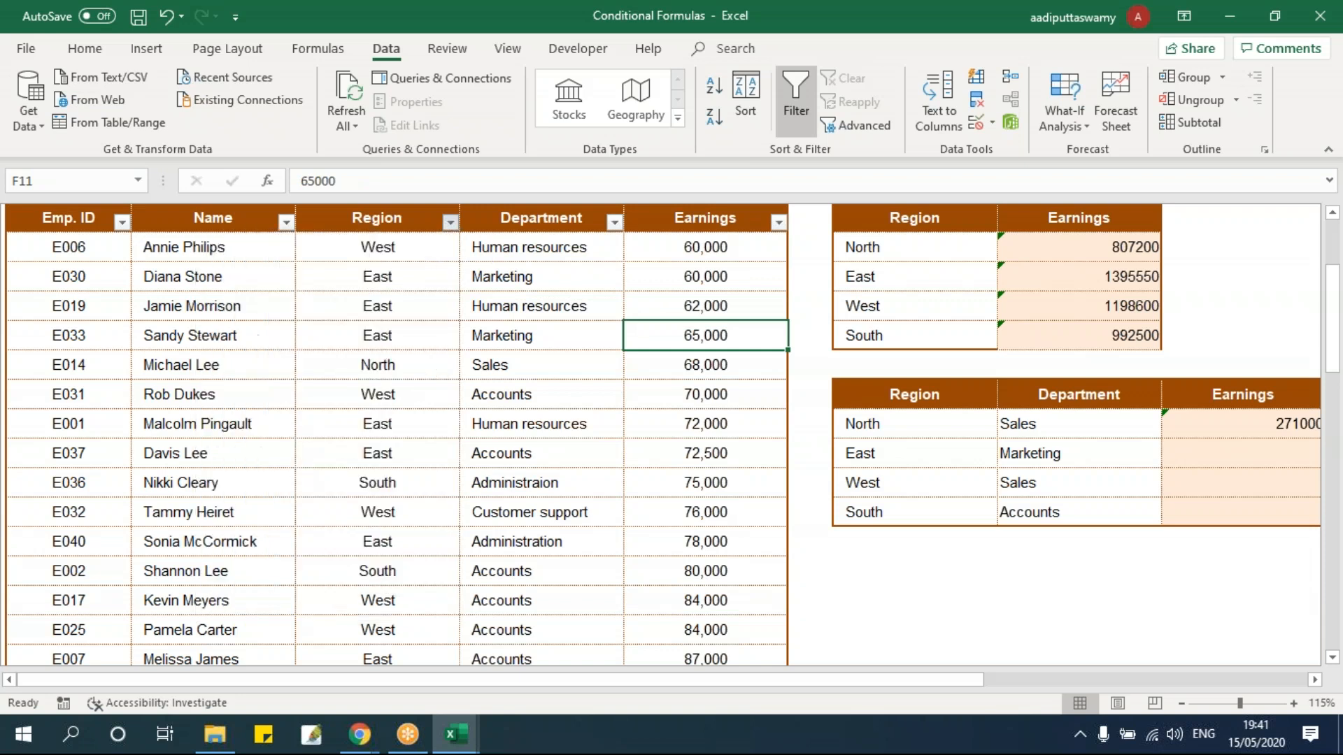
Step: Filter the Department column to Sales and select the remaining Earnings cells to check their sum
click(614, 223)
click(462, 414)
click(451, 484)
click(500, 596)
drag(728, 250, 727, 310)
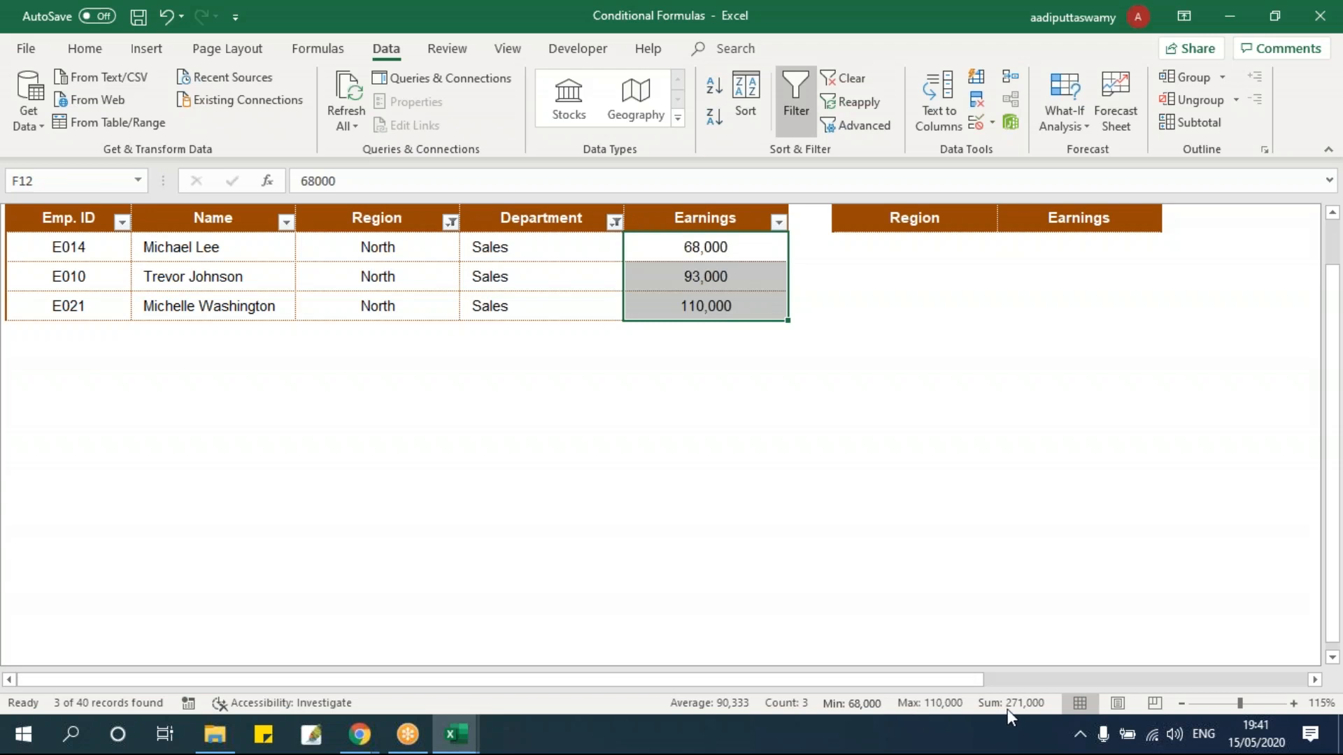
Step: Remove the filters from the employee table
scroll(989, 402, up, 3)
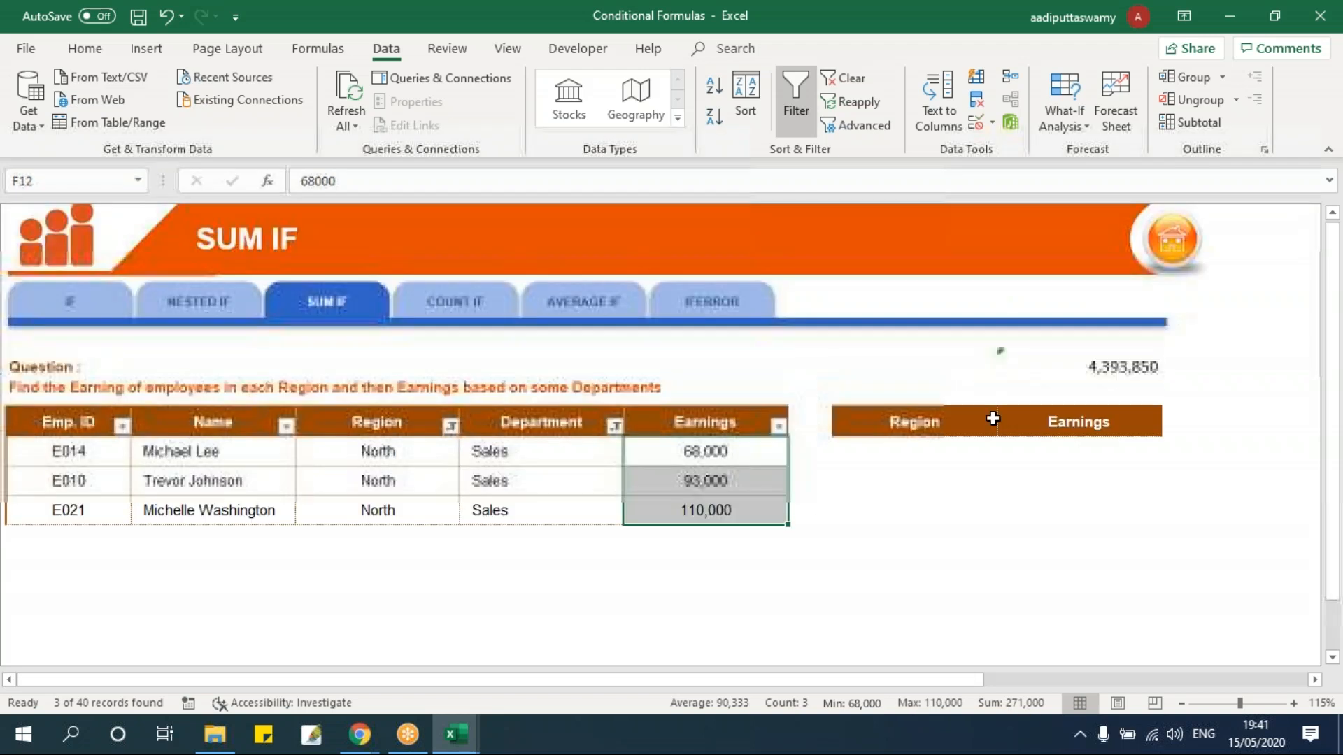
key(alt+d)
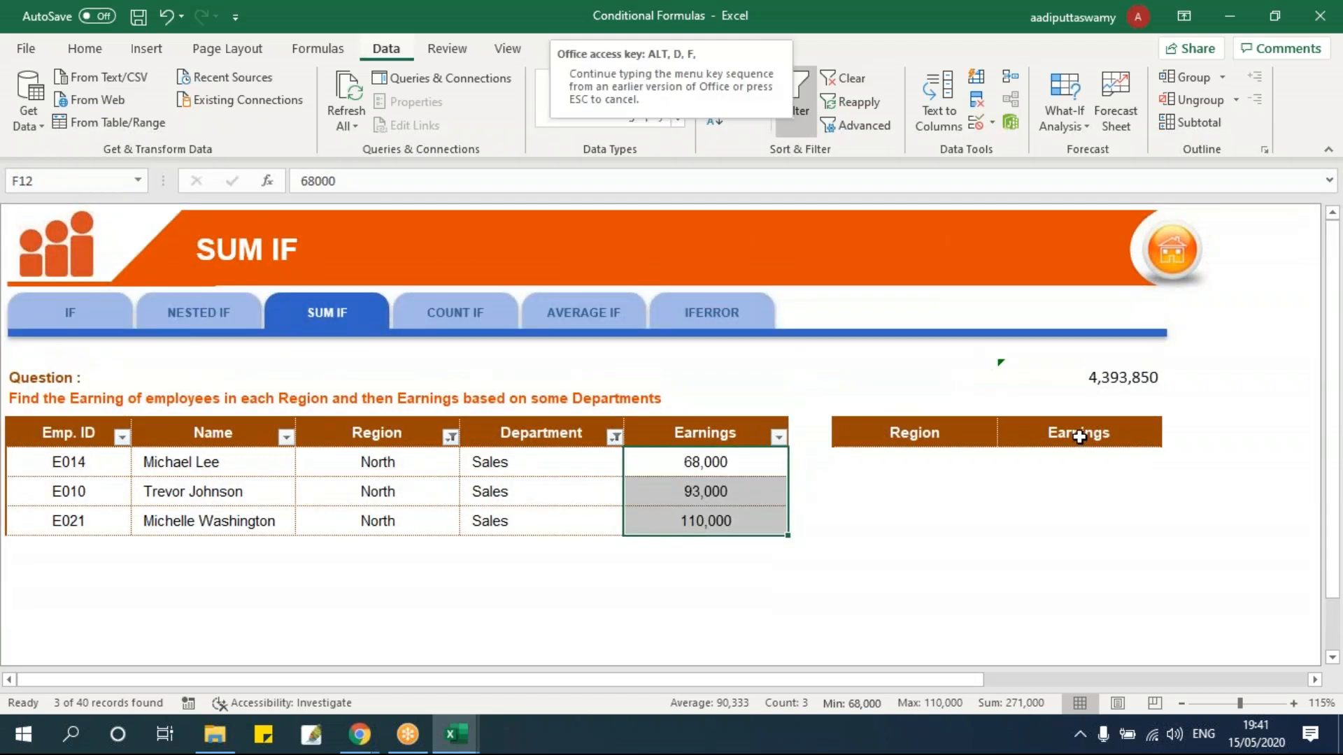
key(f)
Step: Copy the SUMIFS formula in J14 down to the South row, J17
scroll(1136, 539, down, 5)
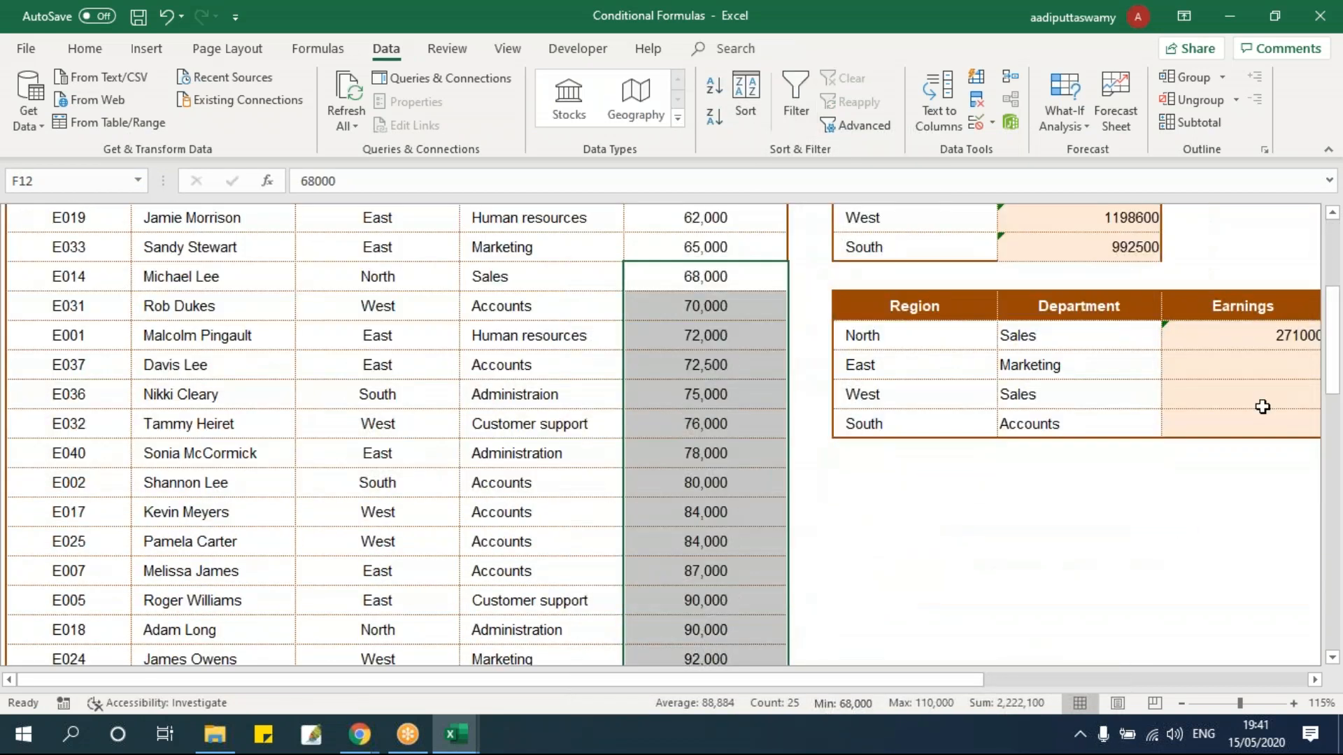
click(1266, 342)
key(Right)
key(Right)
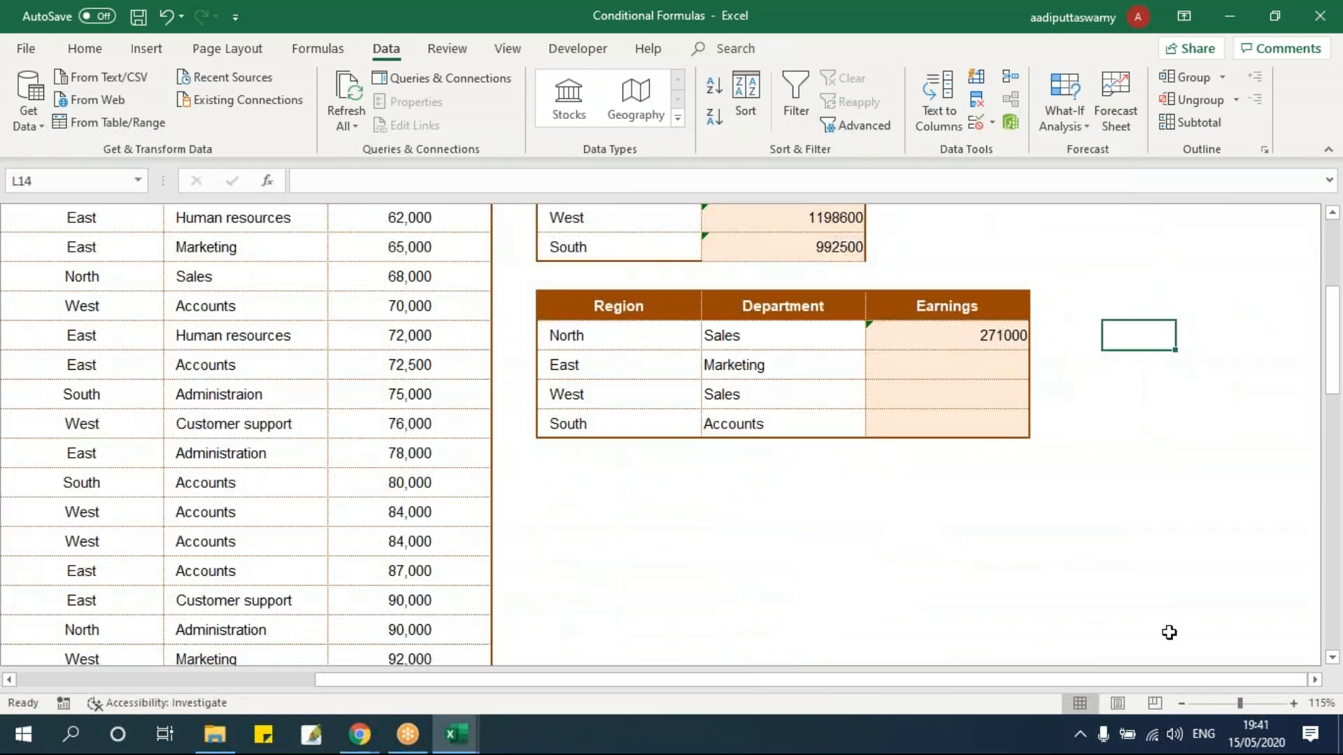
key(Left)
key(Left)
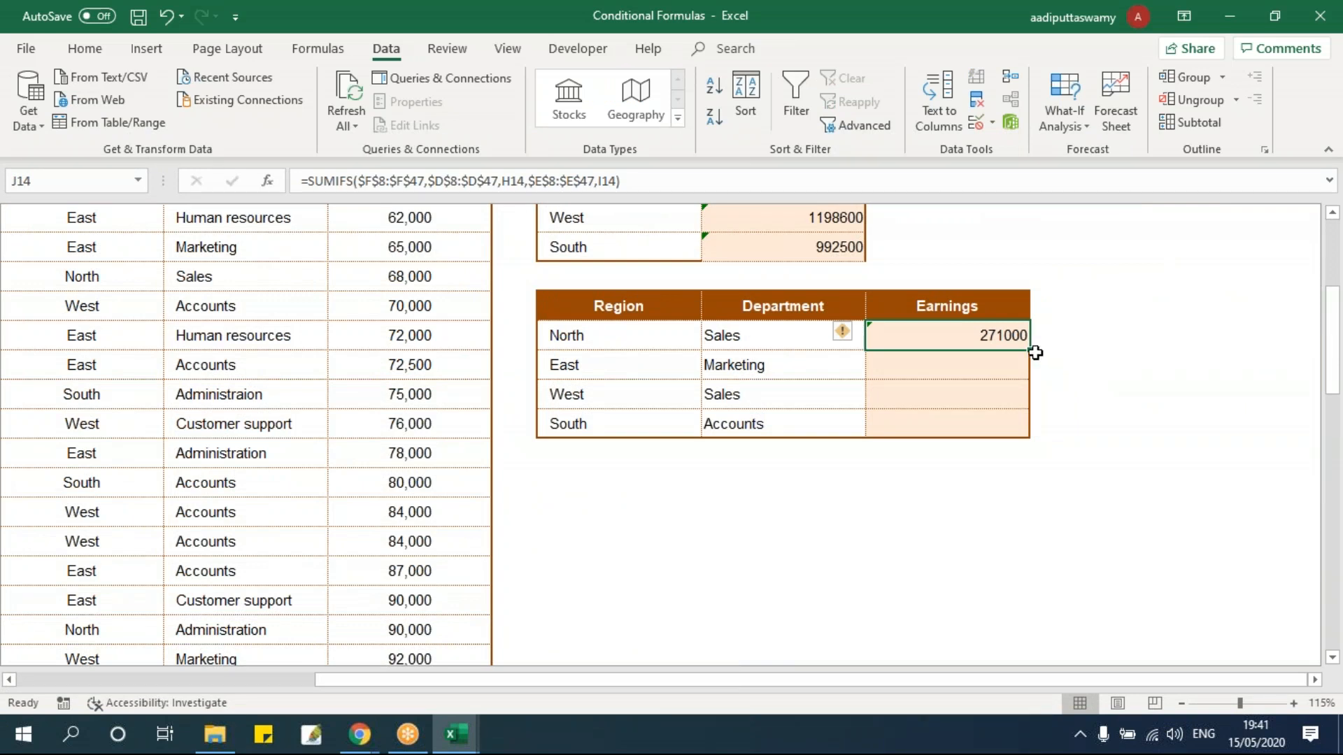
drag(1027, 354, 1088, 461)
drag(984, 342, 978, 428)
Step: Check the copied formula in J15 against its region and department criteria, and review the North regional formula in I8
click(586, 365)
click(769, 369)
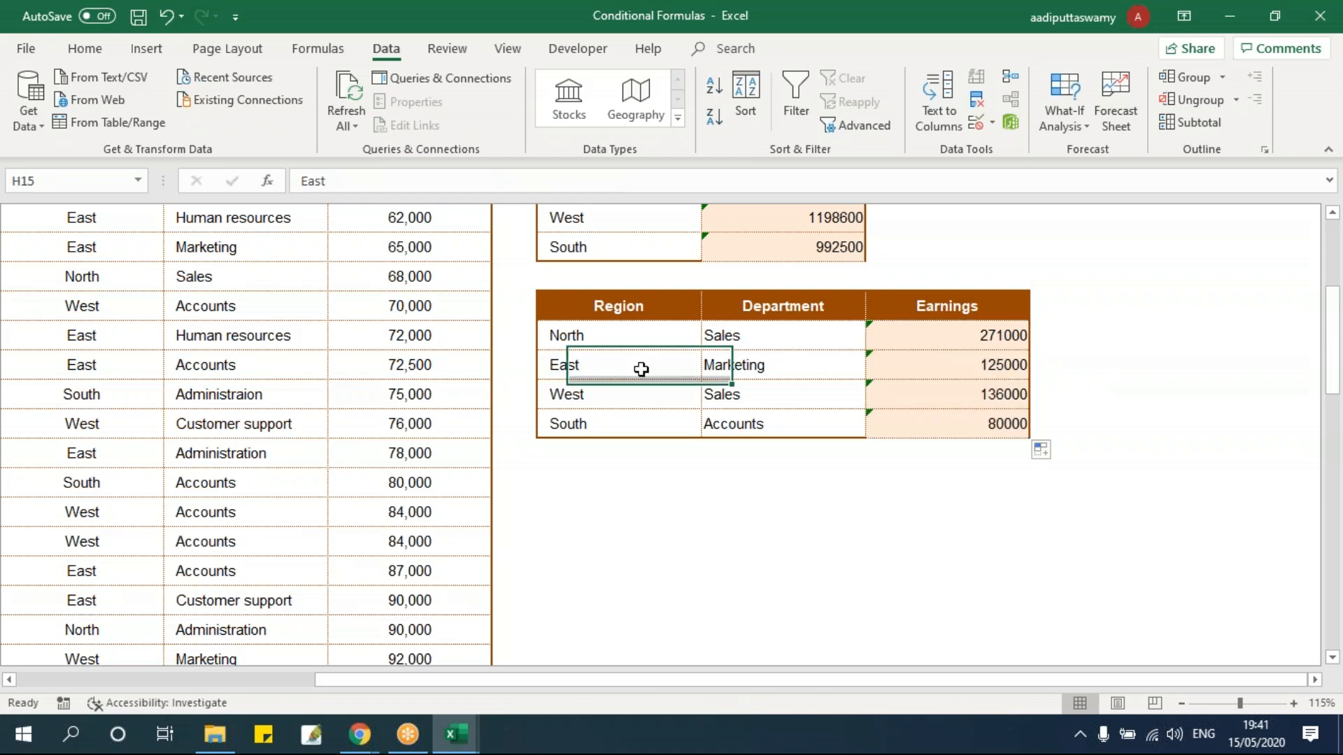
click(935, 370)
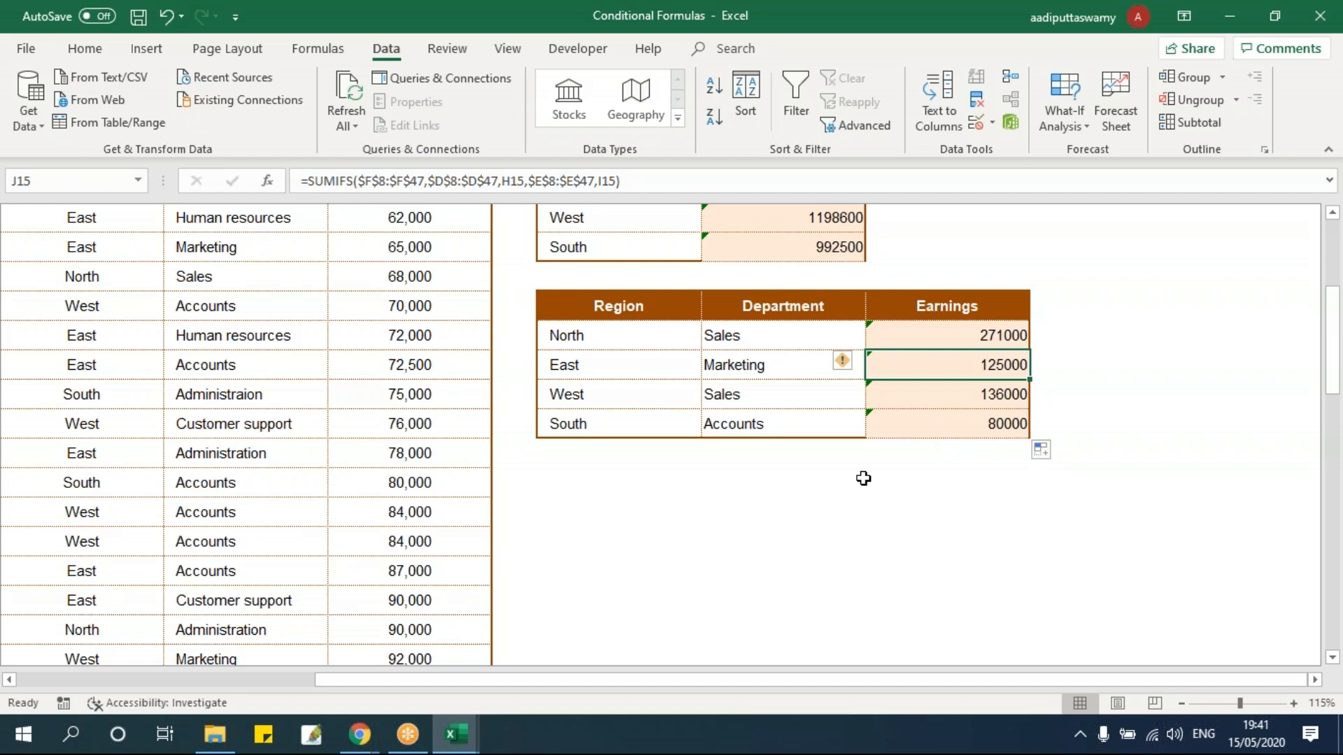
scroll(740, 441, up, 5)
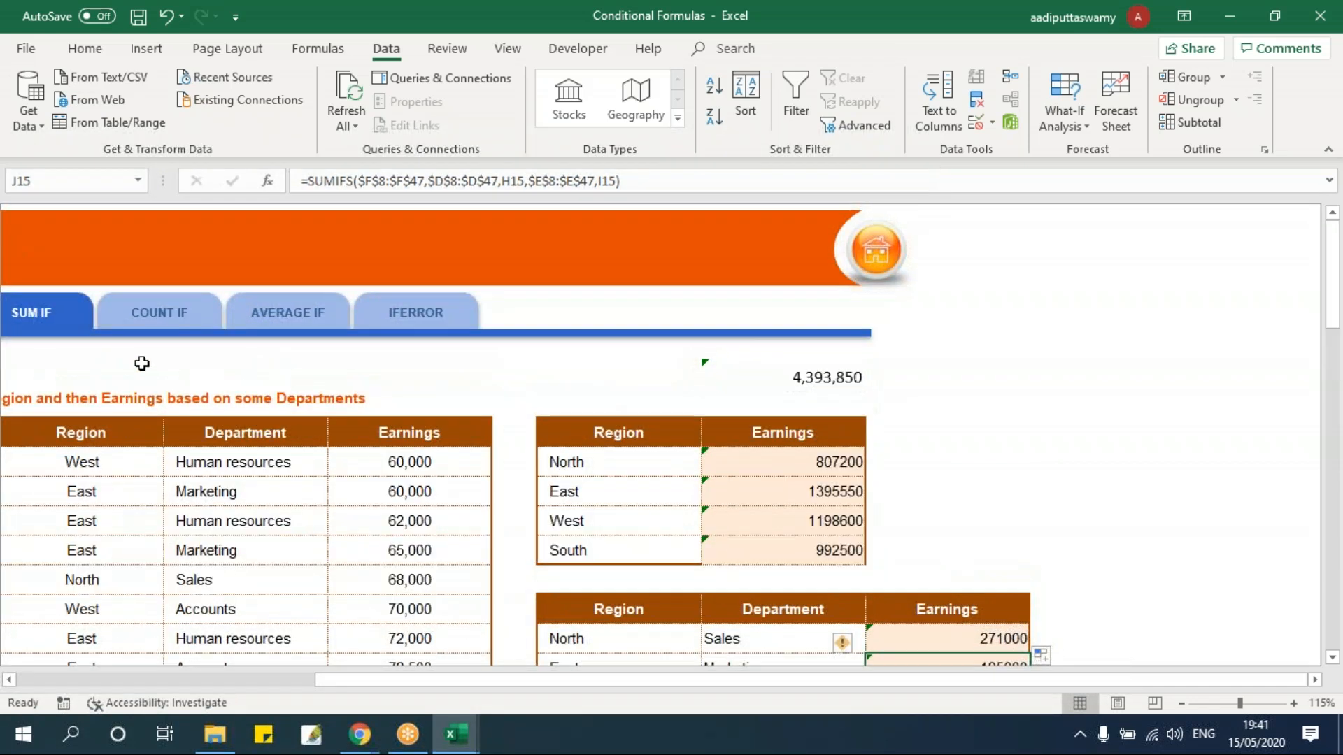
click(820, 460)
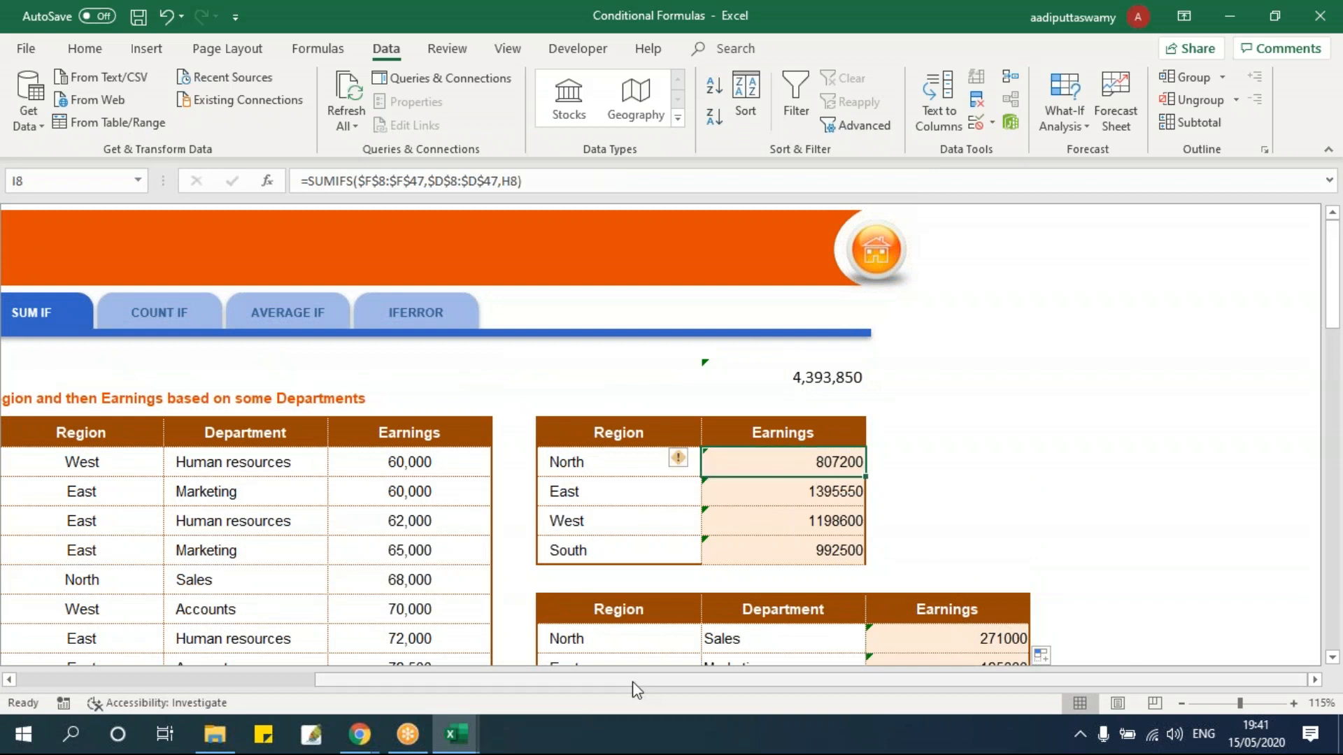
Step: Open the AVERAGE IF sheet and unfreeze its panes
drag(635, 684, 367, 695)
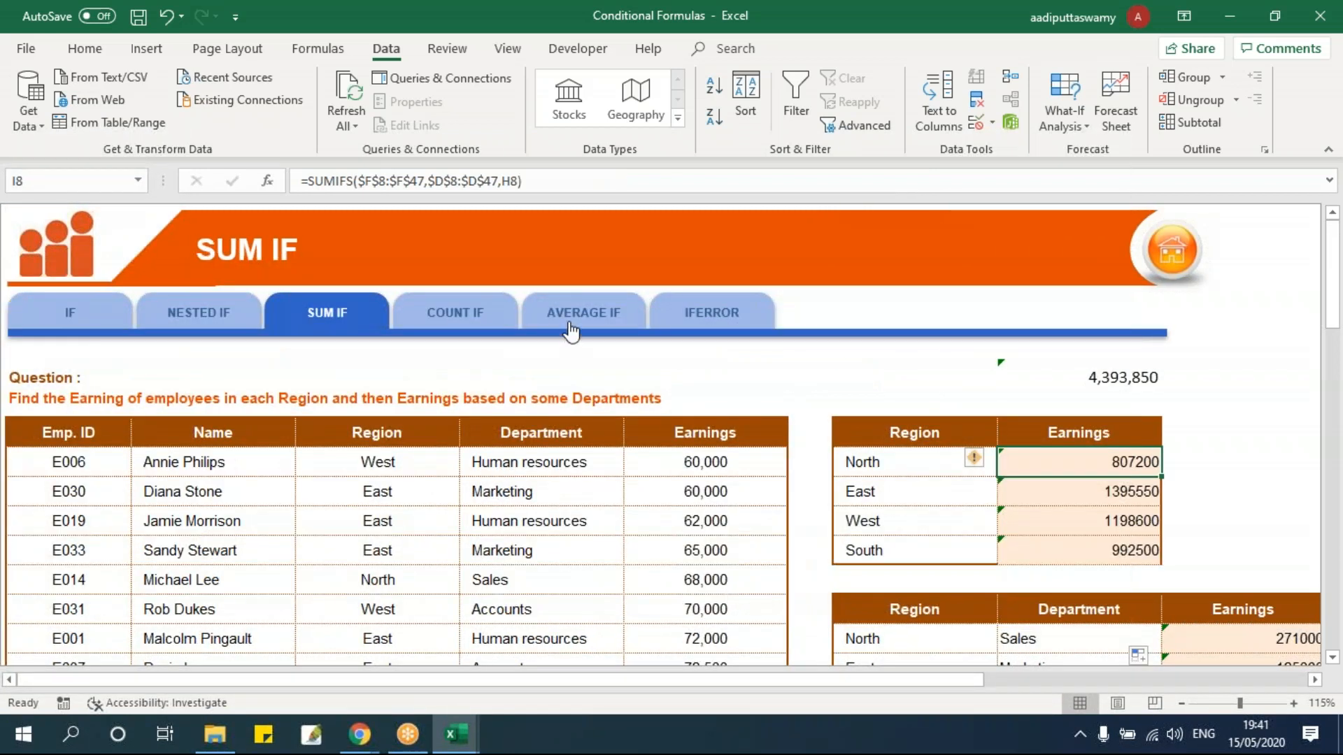
click(571, 316)
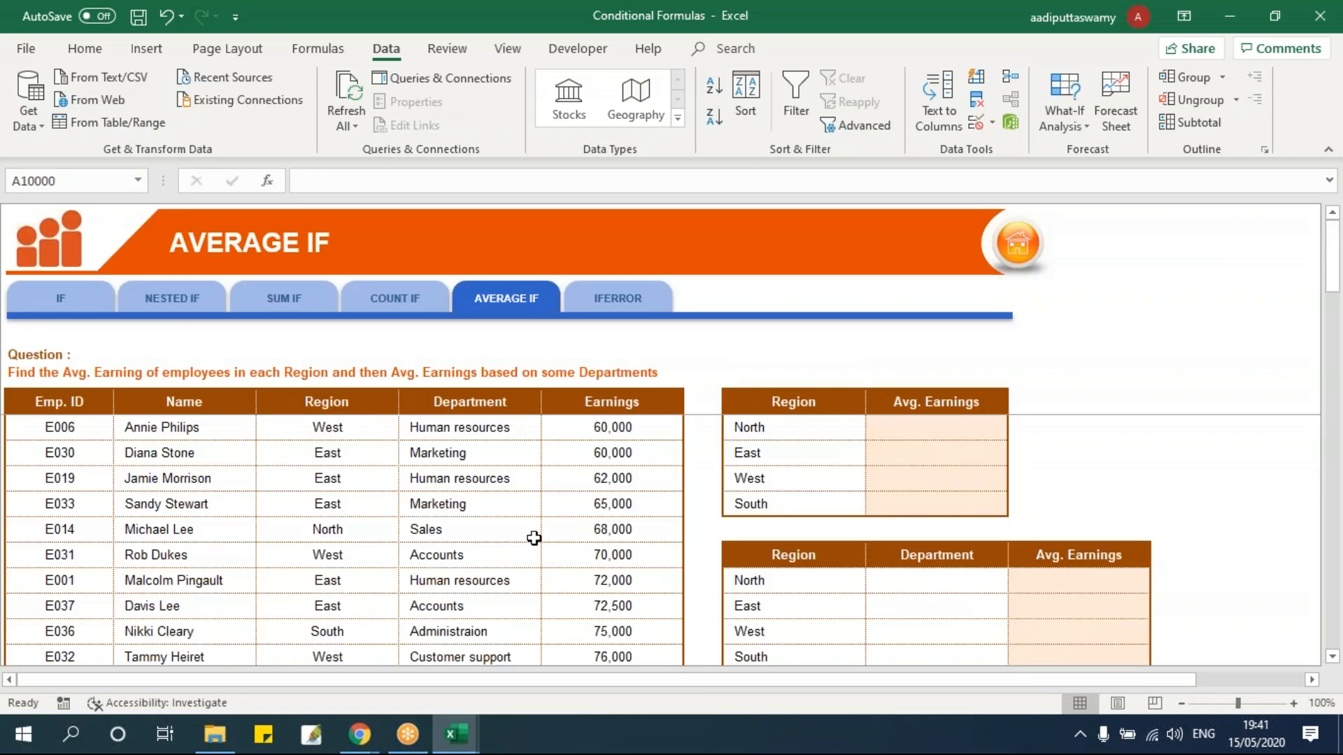
key(alt+w)
key(f)
key(f)
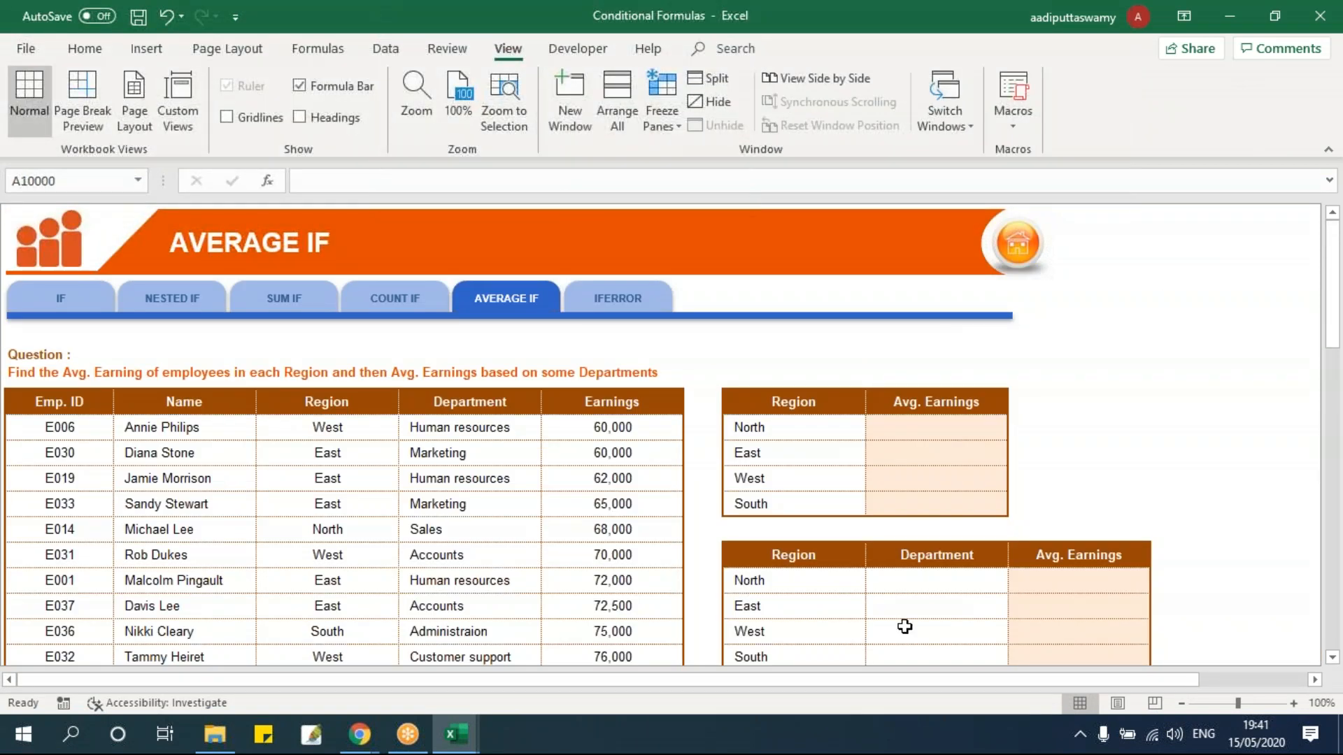
scroll(905, 626, up, 1)
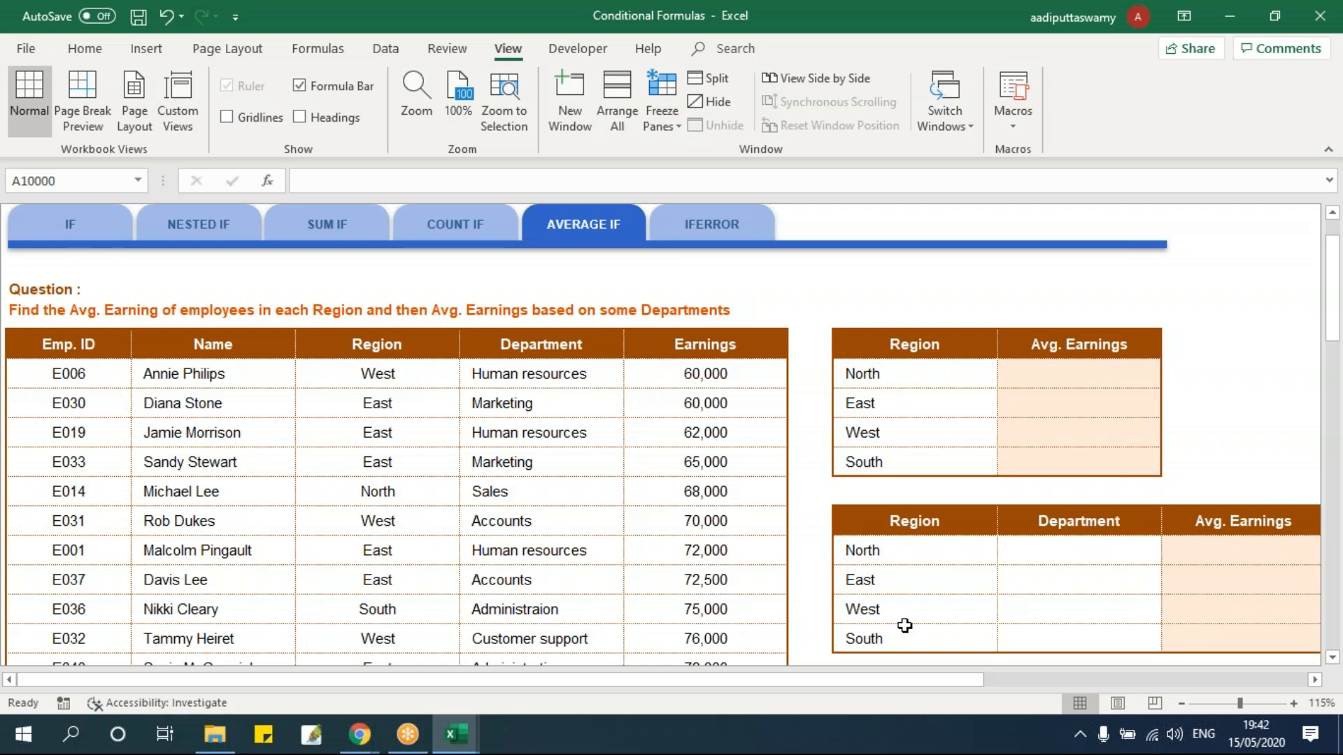
Step: Start an AVERAGEIFS formula in I8 for the North region with the absolute average range $F$8:$F$47
click(1135, 375)
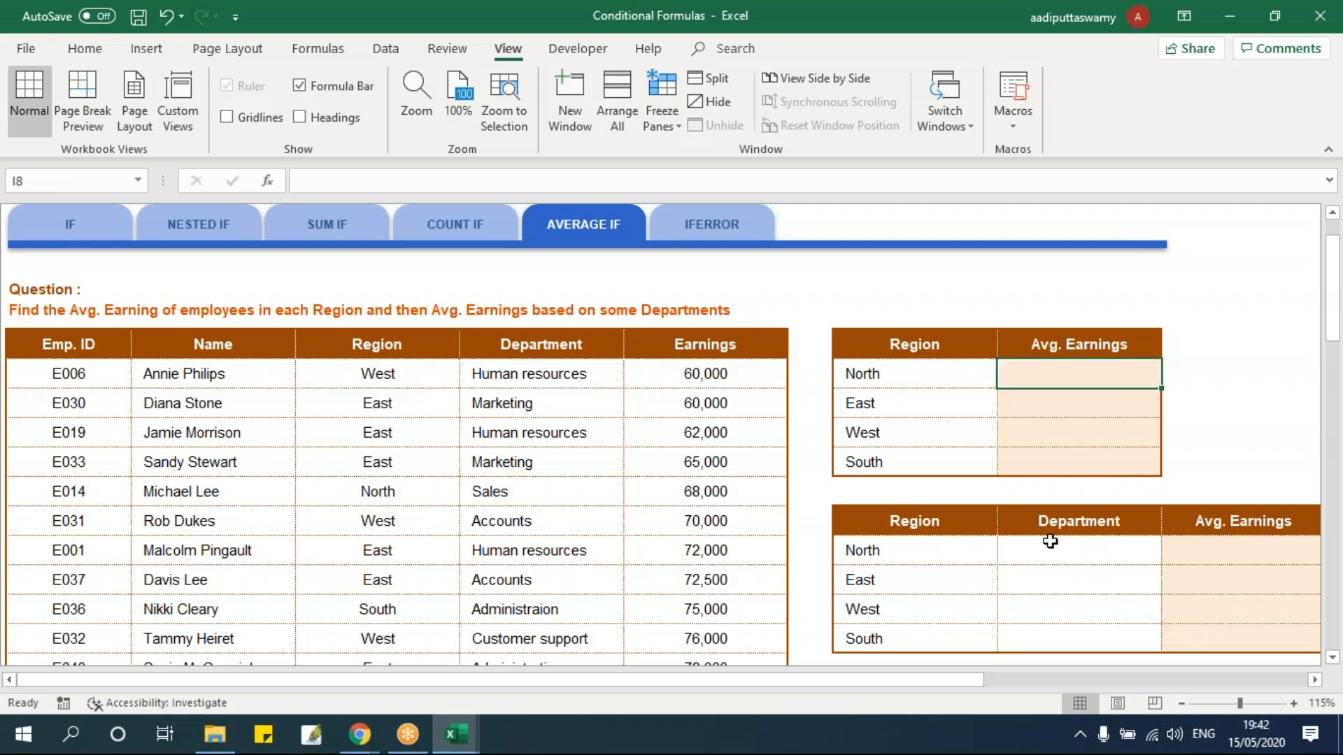
text(=aver)
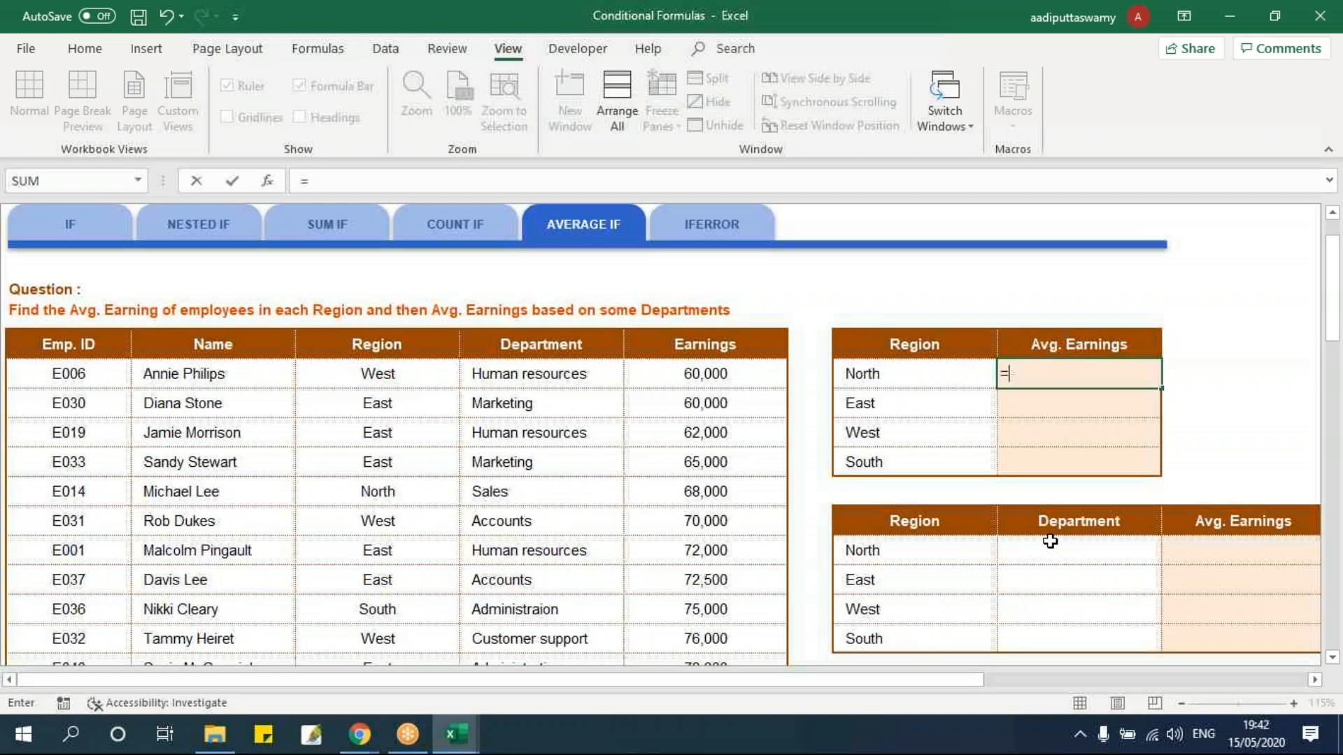
key(Down)
key(Down)
key(Down)
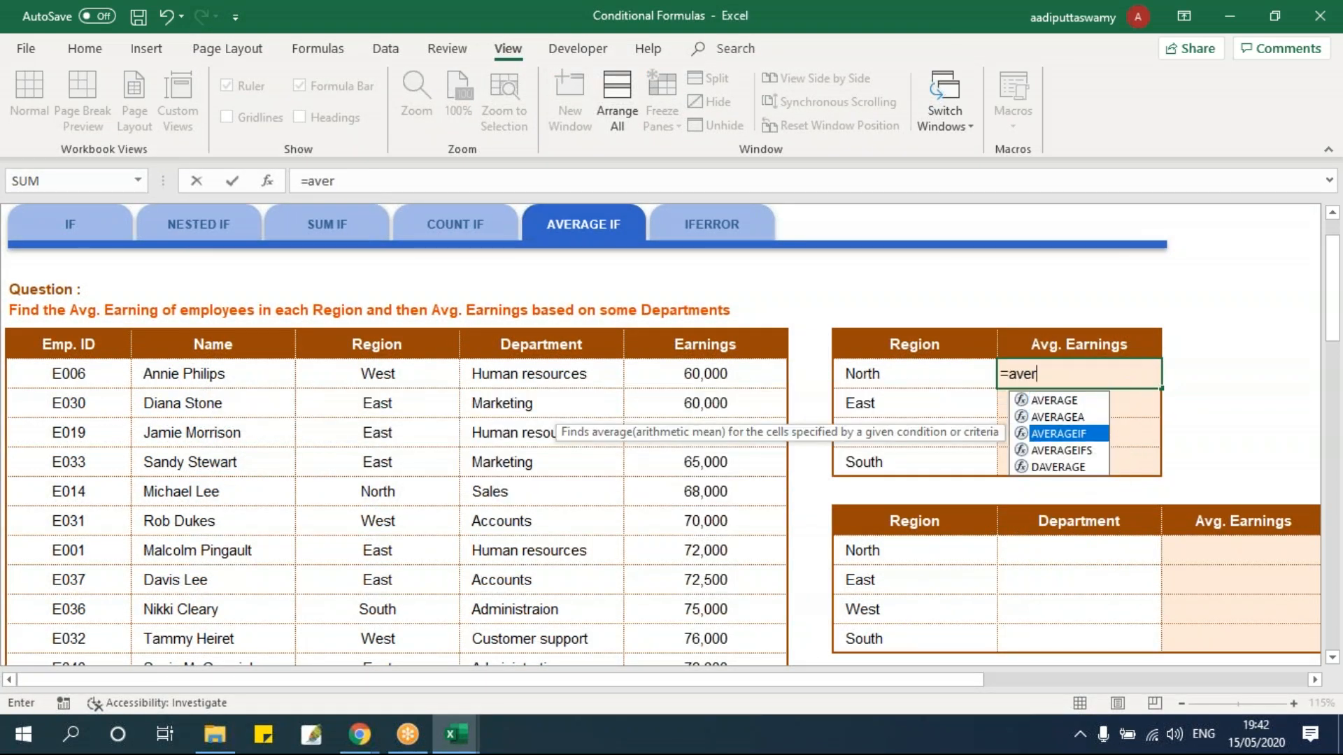
key(Tab)
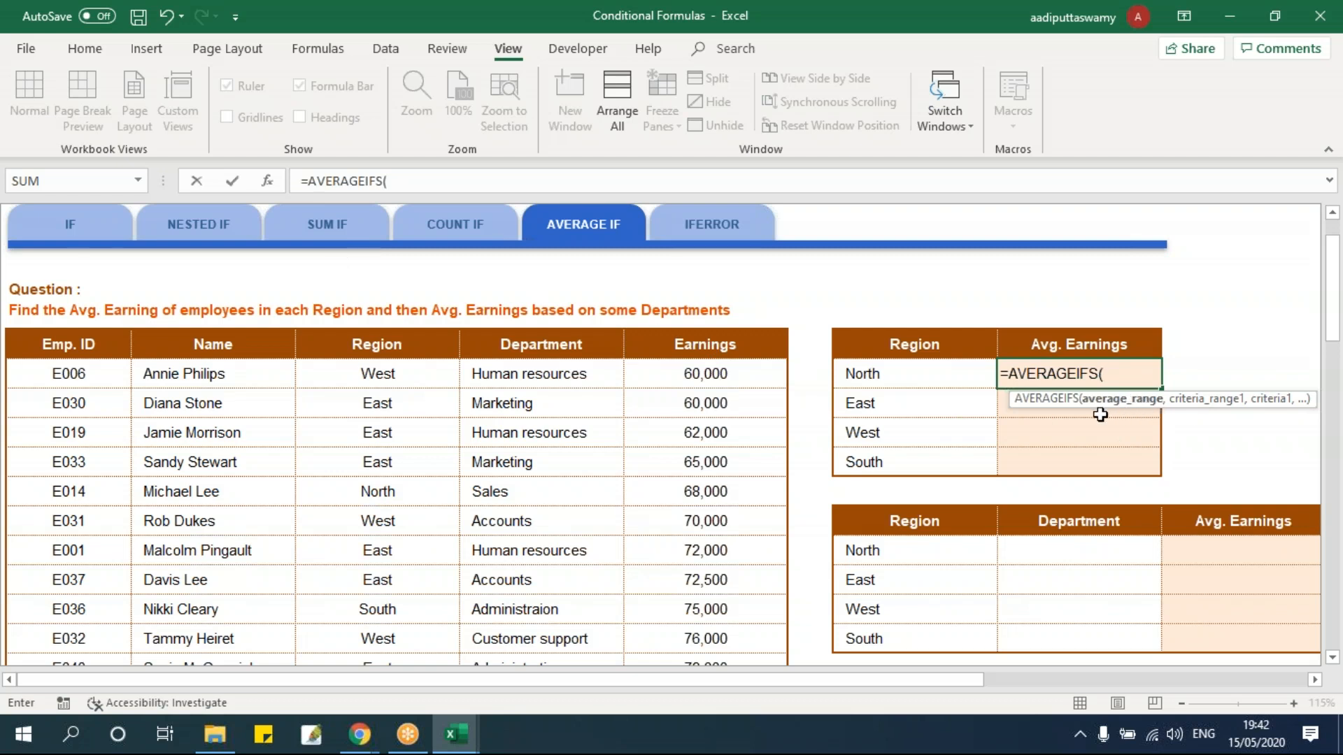
click(706, 384)
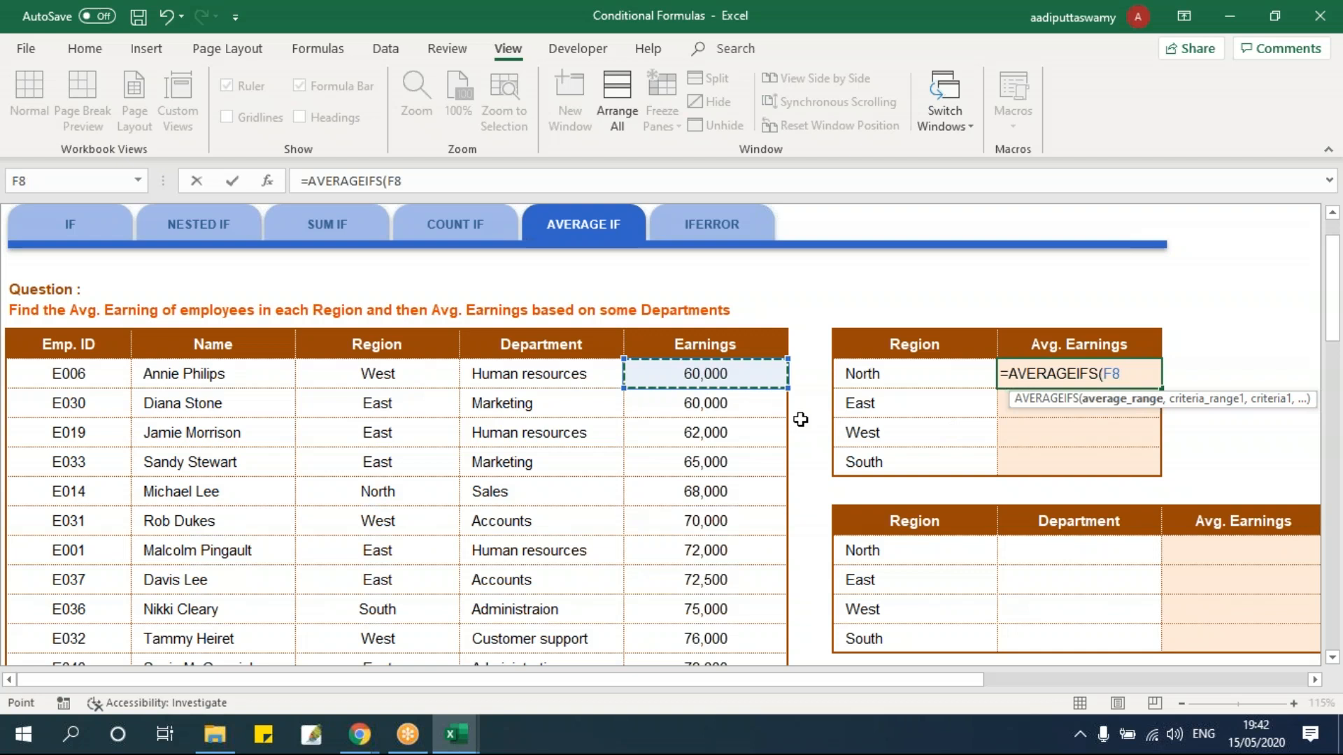
key(ctrl+shift+Down)
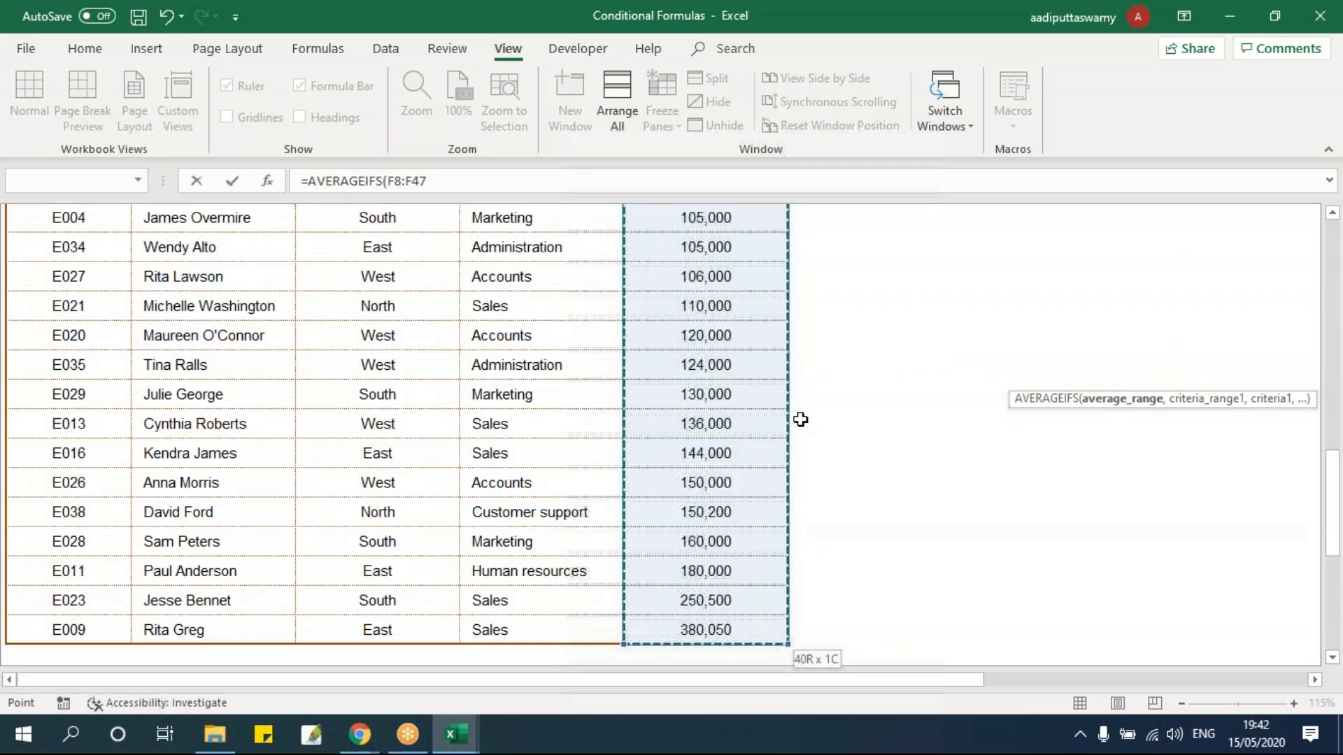
key(F4)
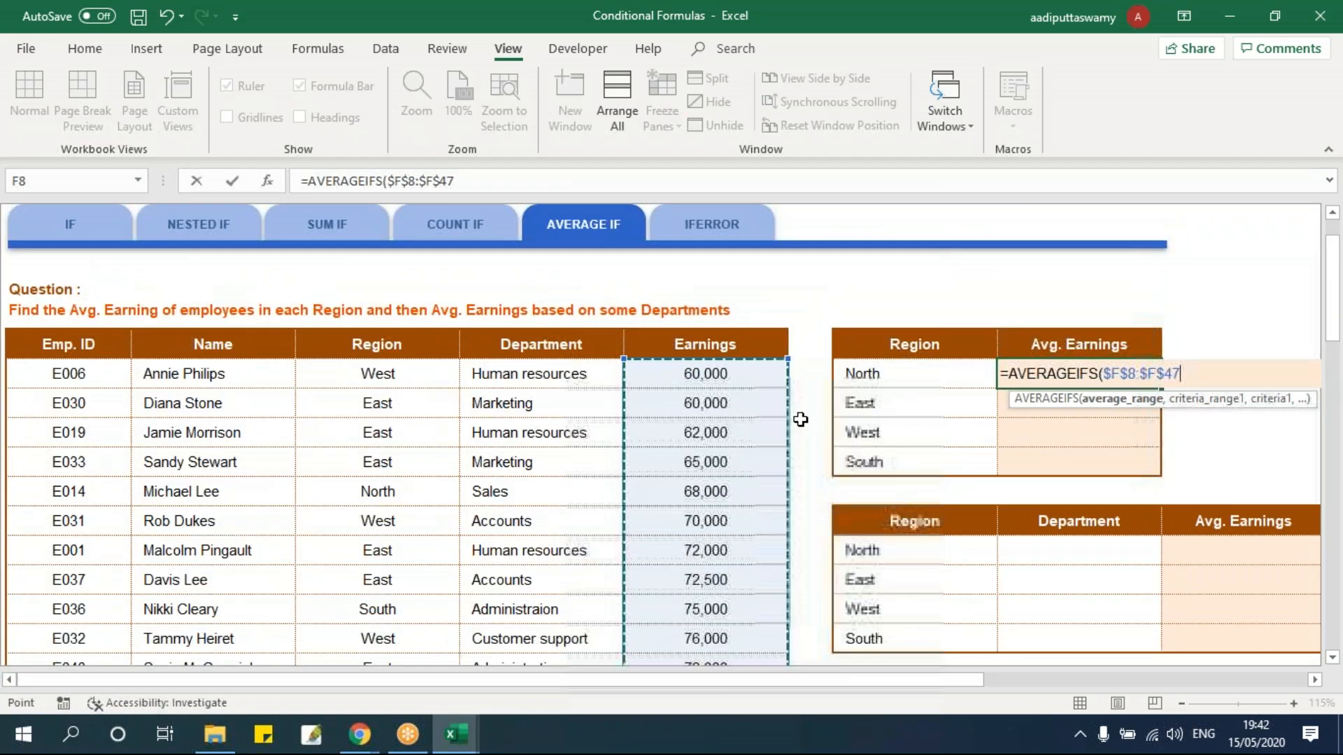
text(,)
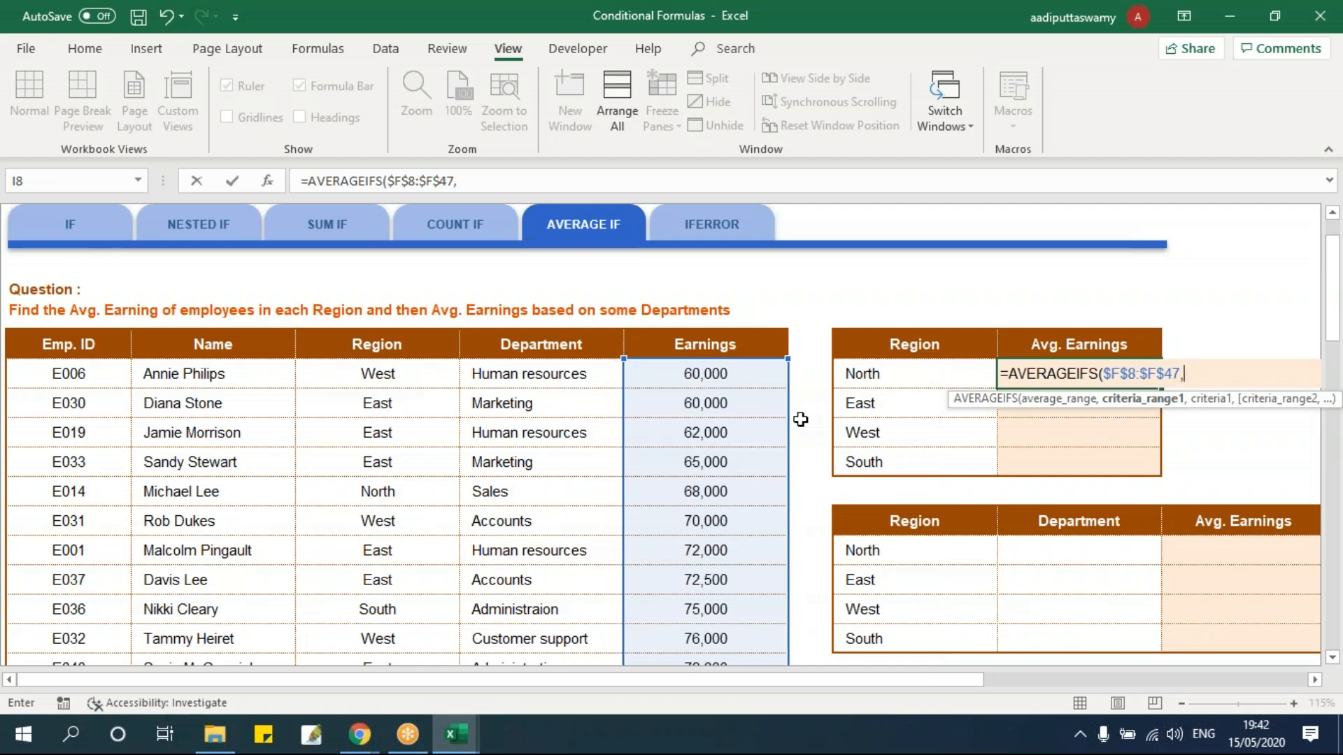
Step: Add the absolute Region range $D$8:$D$47 with criterion H8 to the AVERAGEIFS formula and enter it
click(380, 371)
key(Up)
key(Down)
key(ctrl+shift+Down)
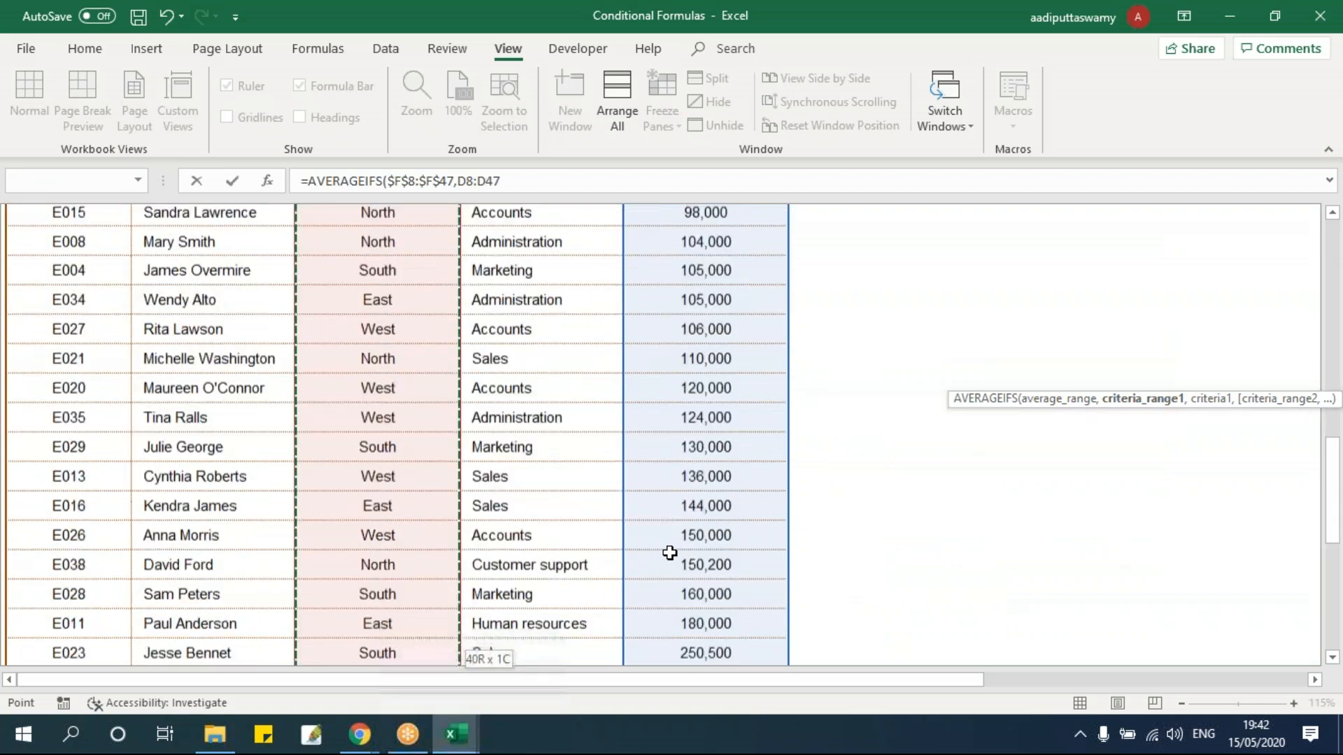
key(F4)
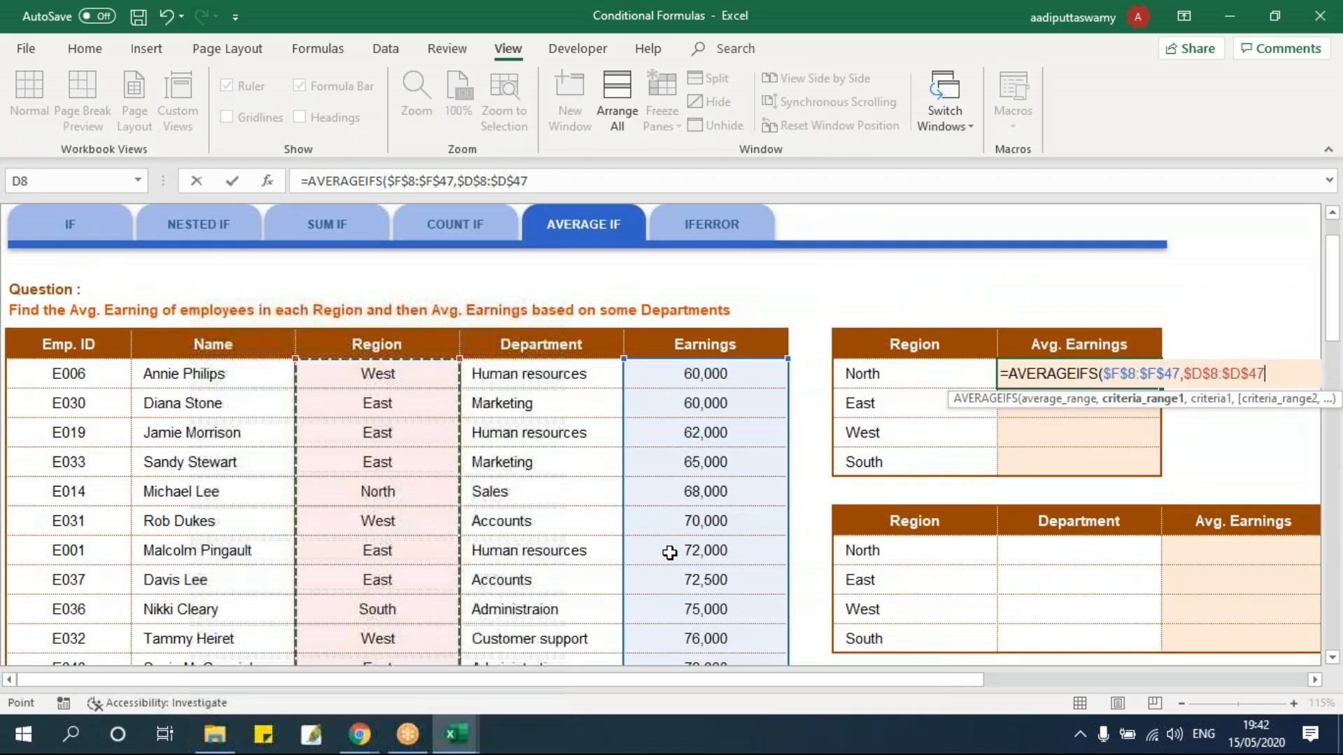
text(,)
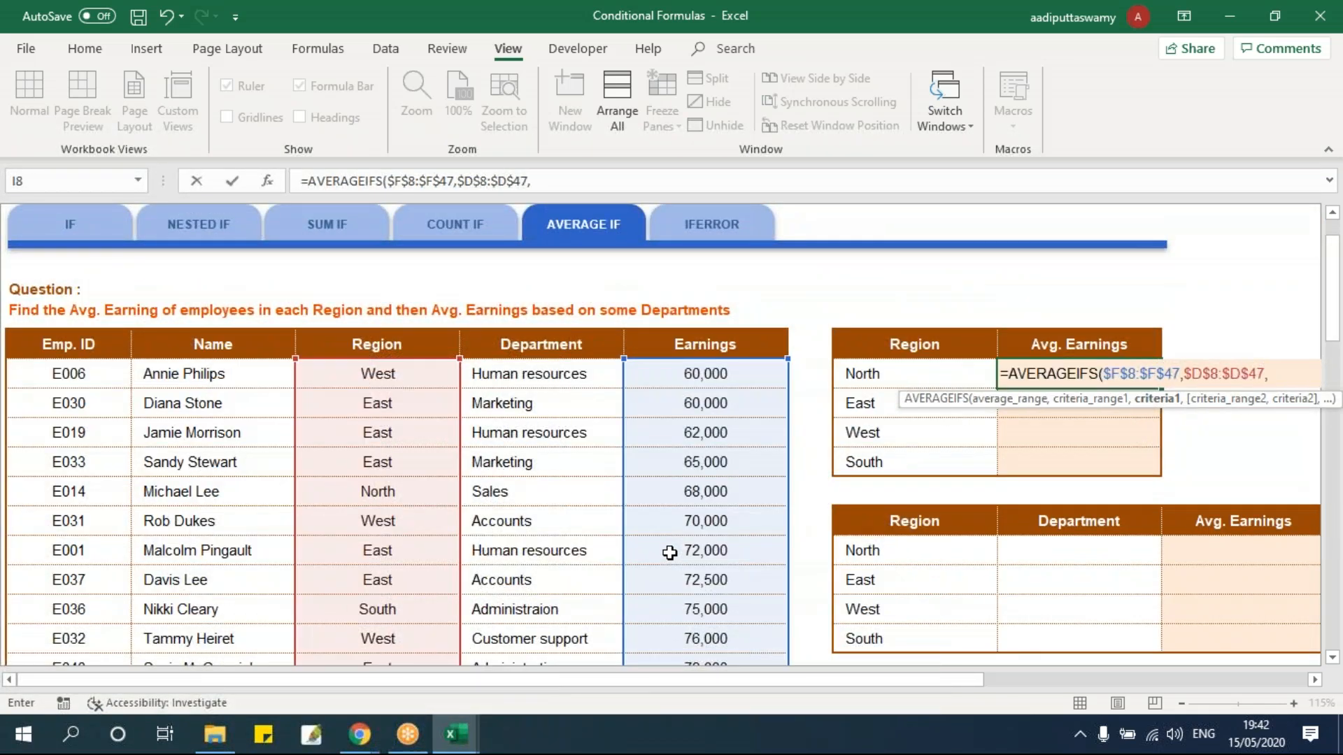
click(929, 372)
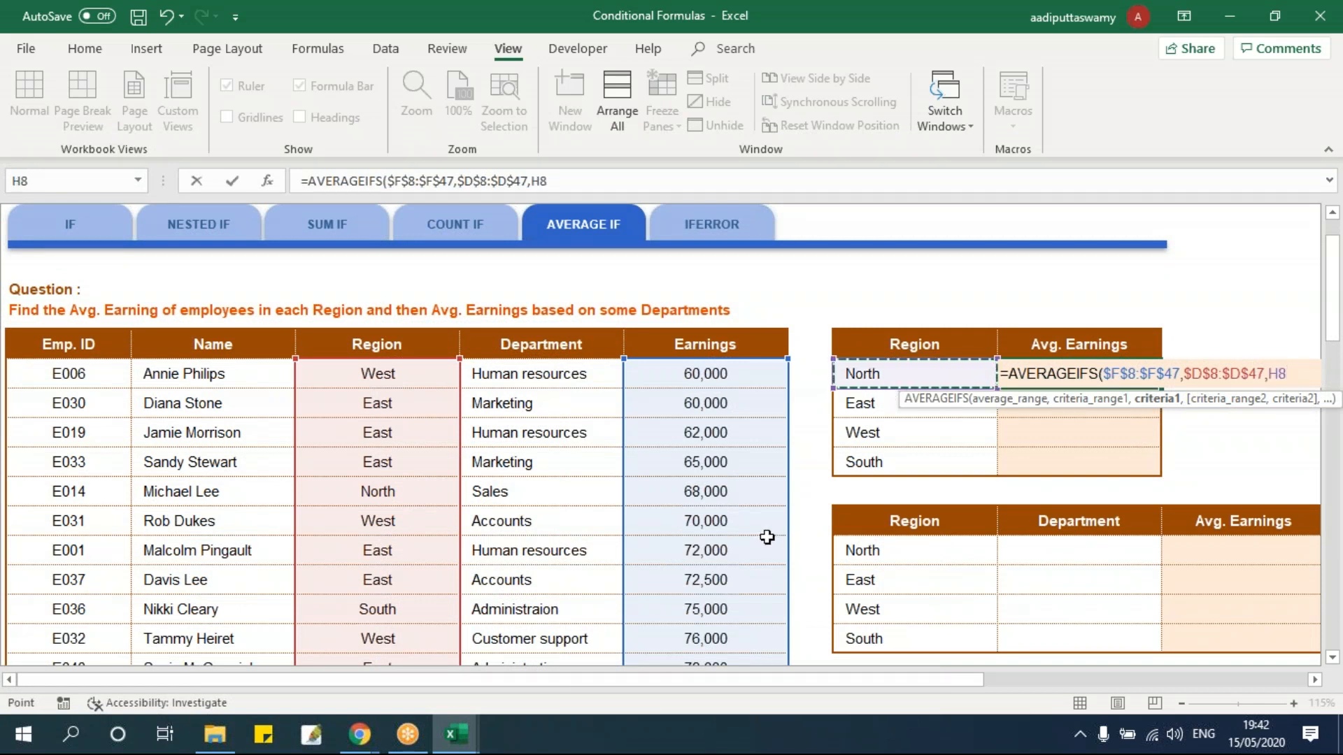
text())
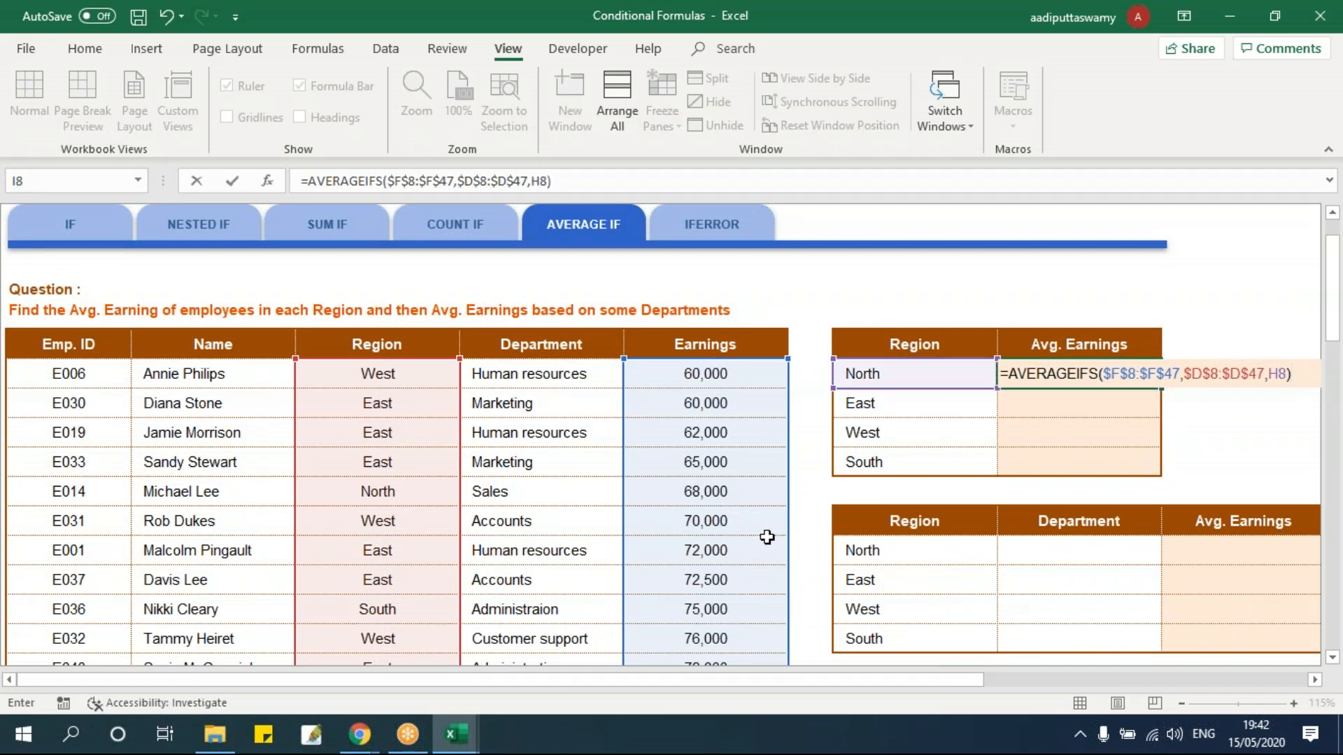
key(Return)
Step: Copy the AVERAGEIFS formula in I8 down to the South row, I11
click(1147, 374)
drag(1161, 389, 1077, 462)
Step: Examine the North criterion in H8 against the entries in the employee table's Region column
click(896, 380)
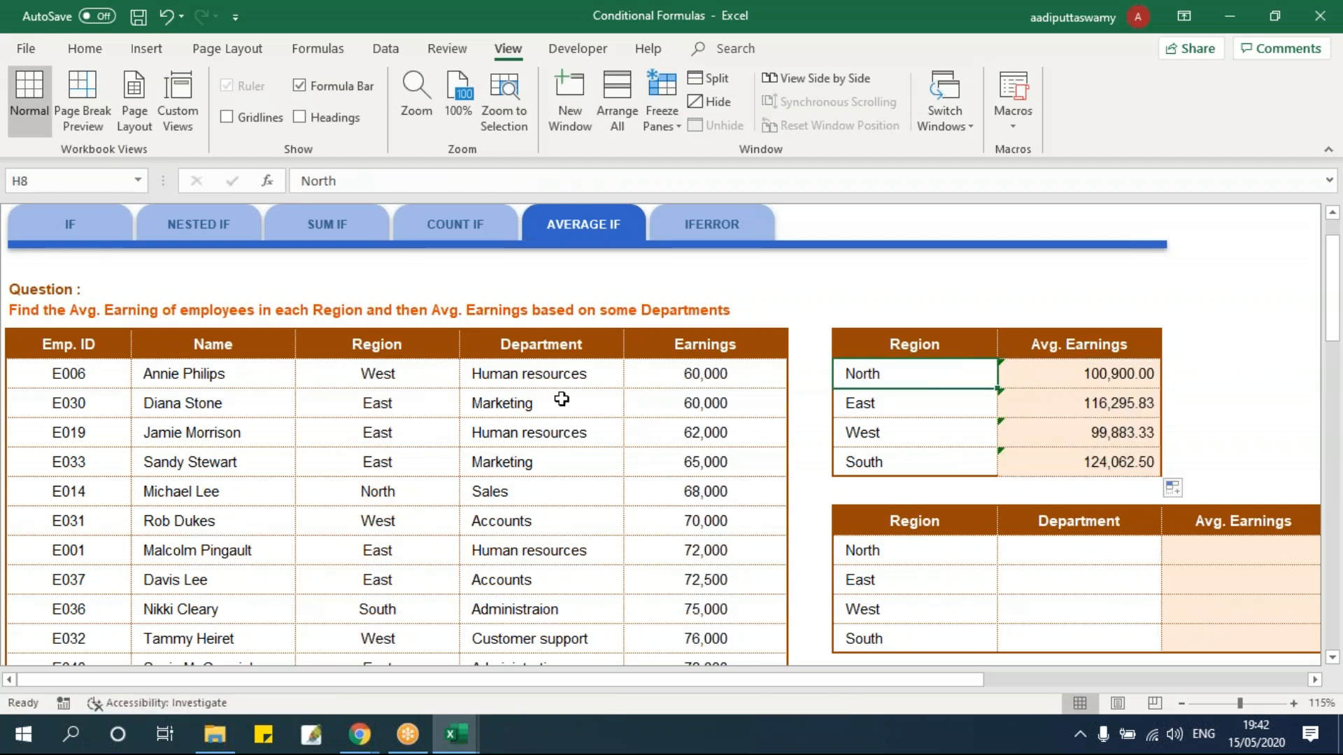
click(402, 376)
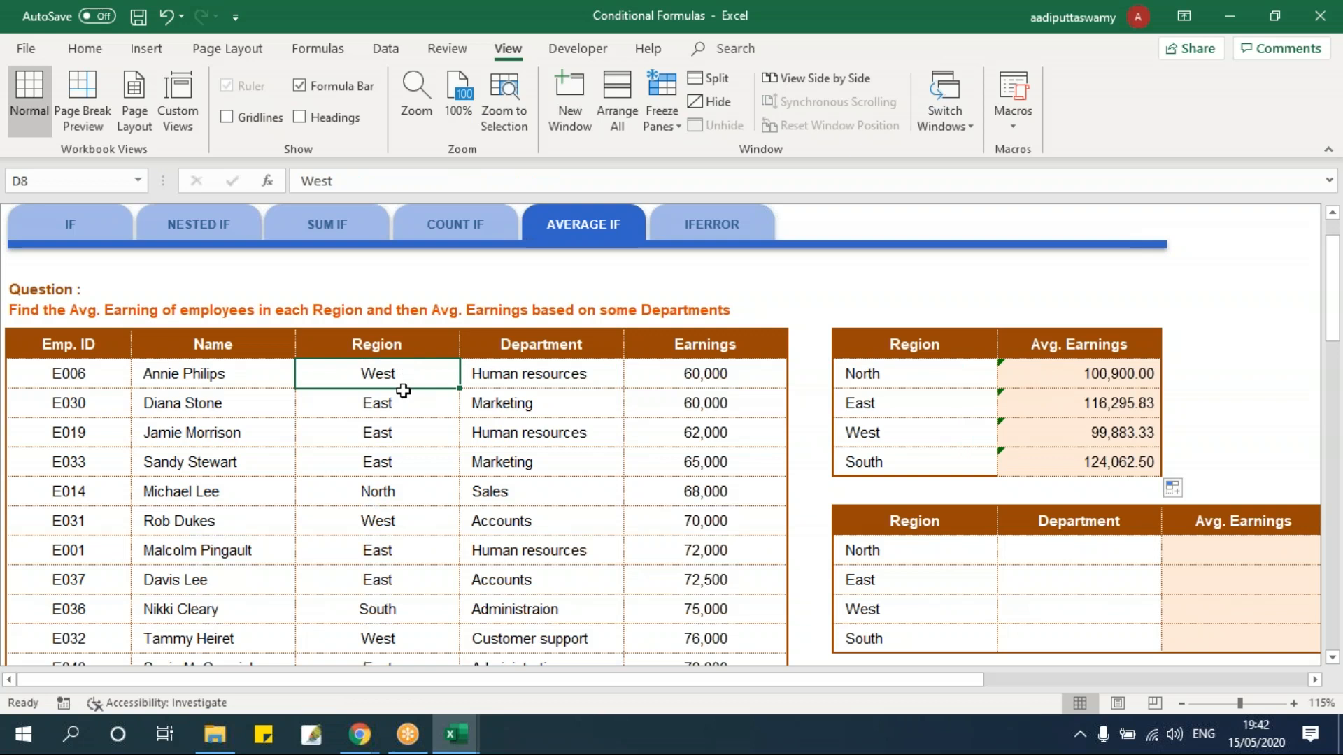
key(shift+Down)
key(shift+Down)
key(shift+Down)
key(shift+Down)
key(shift+Down)
key(shift+Down)
key(shift+Down)
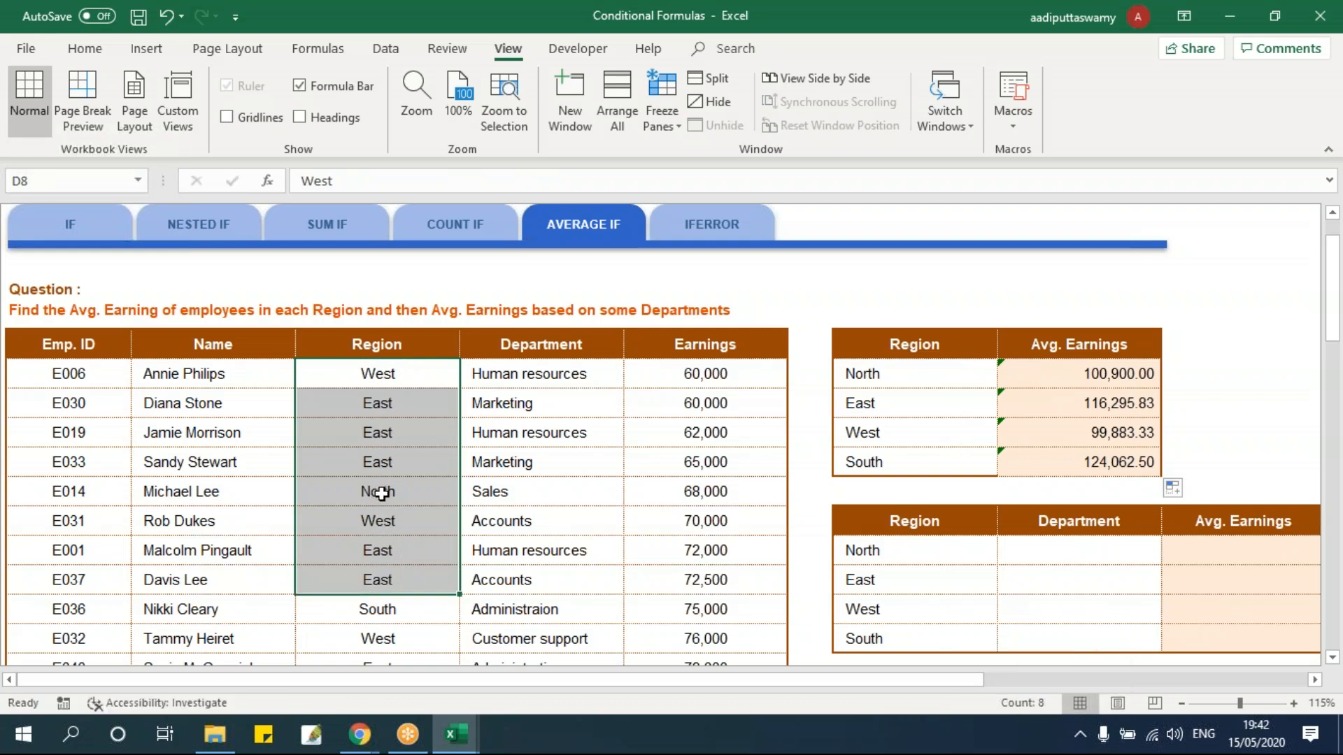
Step: Enter Sales as the department in I14 and fill it down to the South row, I17
click(1019, 557)
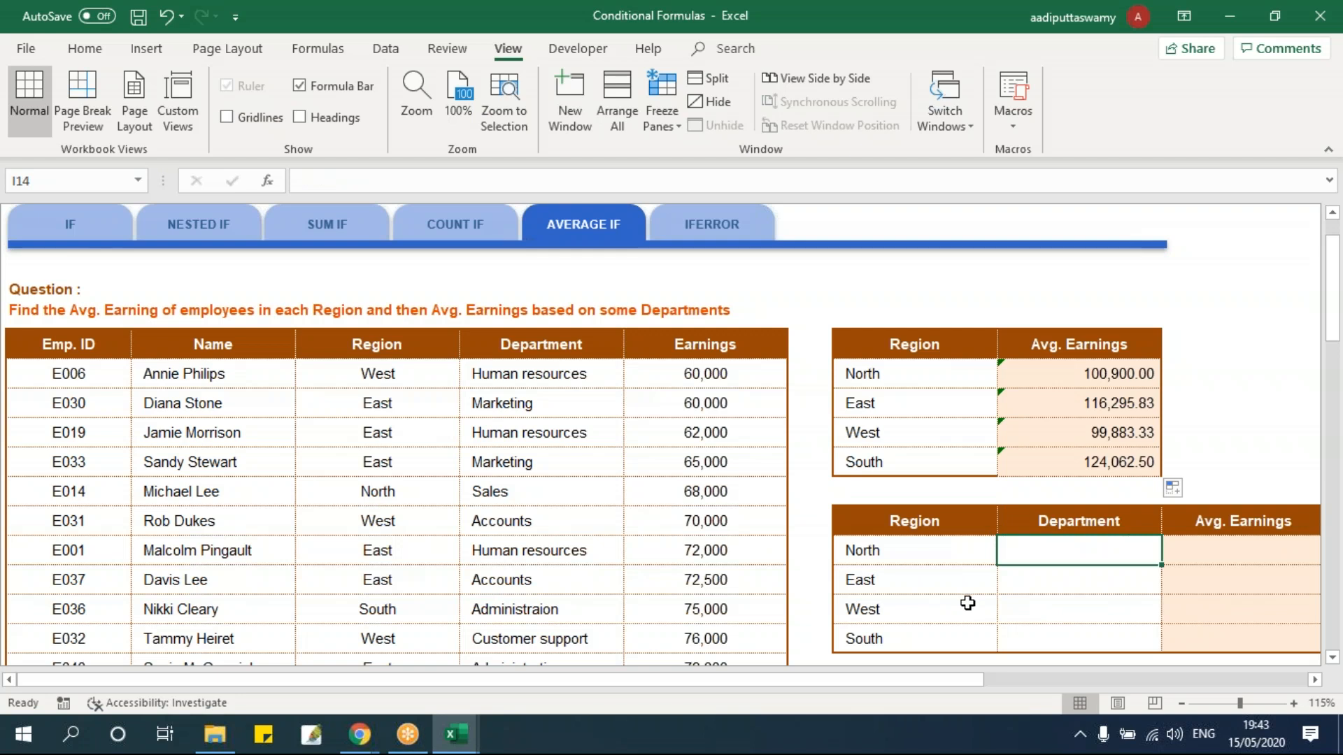
text(Sales)
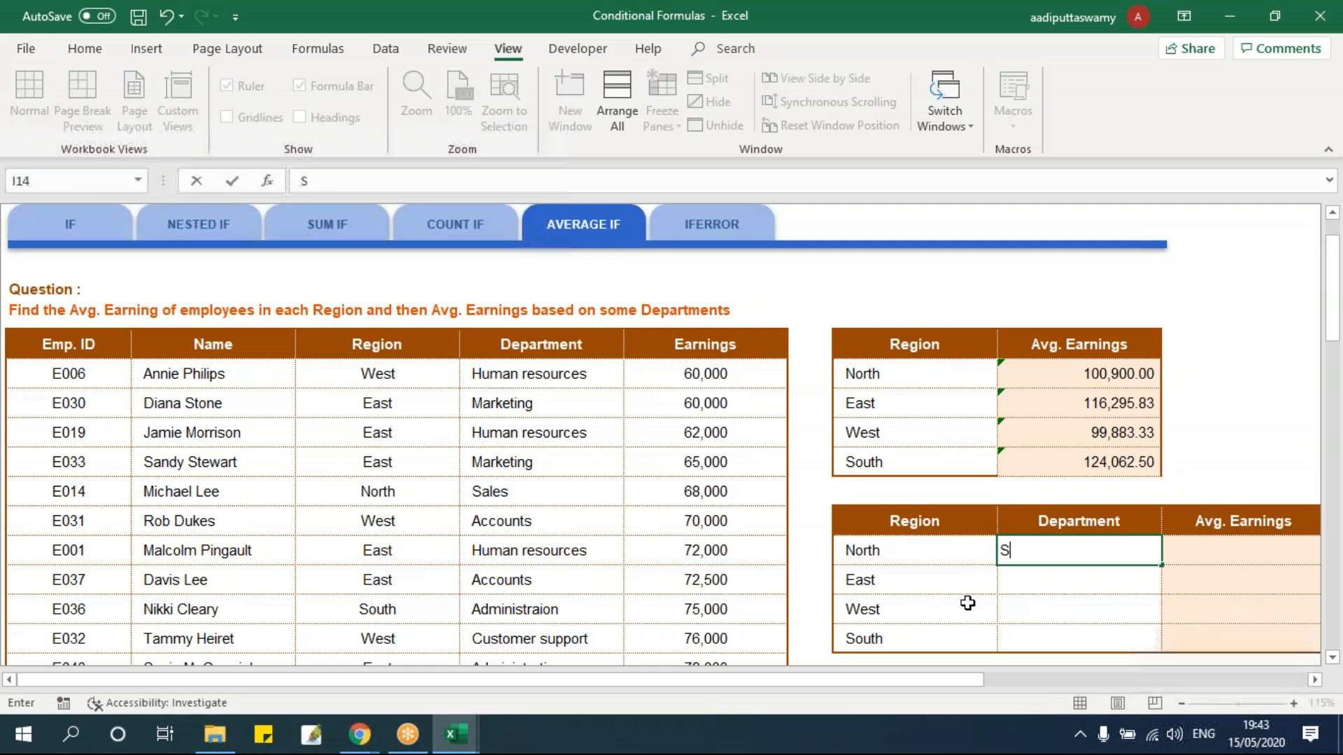
key(Return)
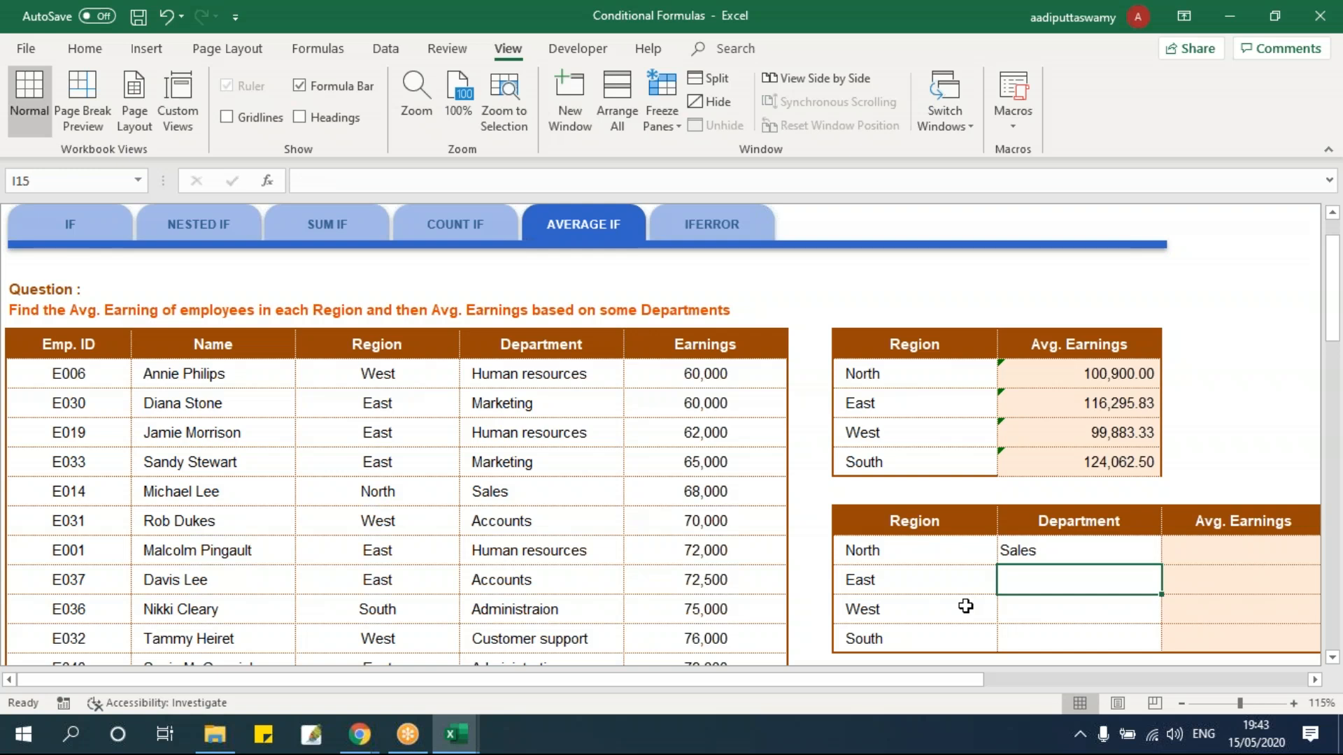
key(Up)
key(shift+Down)
key(shift+Down)
key(shift+Down)
key(ctrl+d)
Step: Start an AVERAGEIFS formula in J14 with the absolute average range $F$8:$F$47
key(Right)
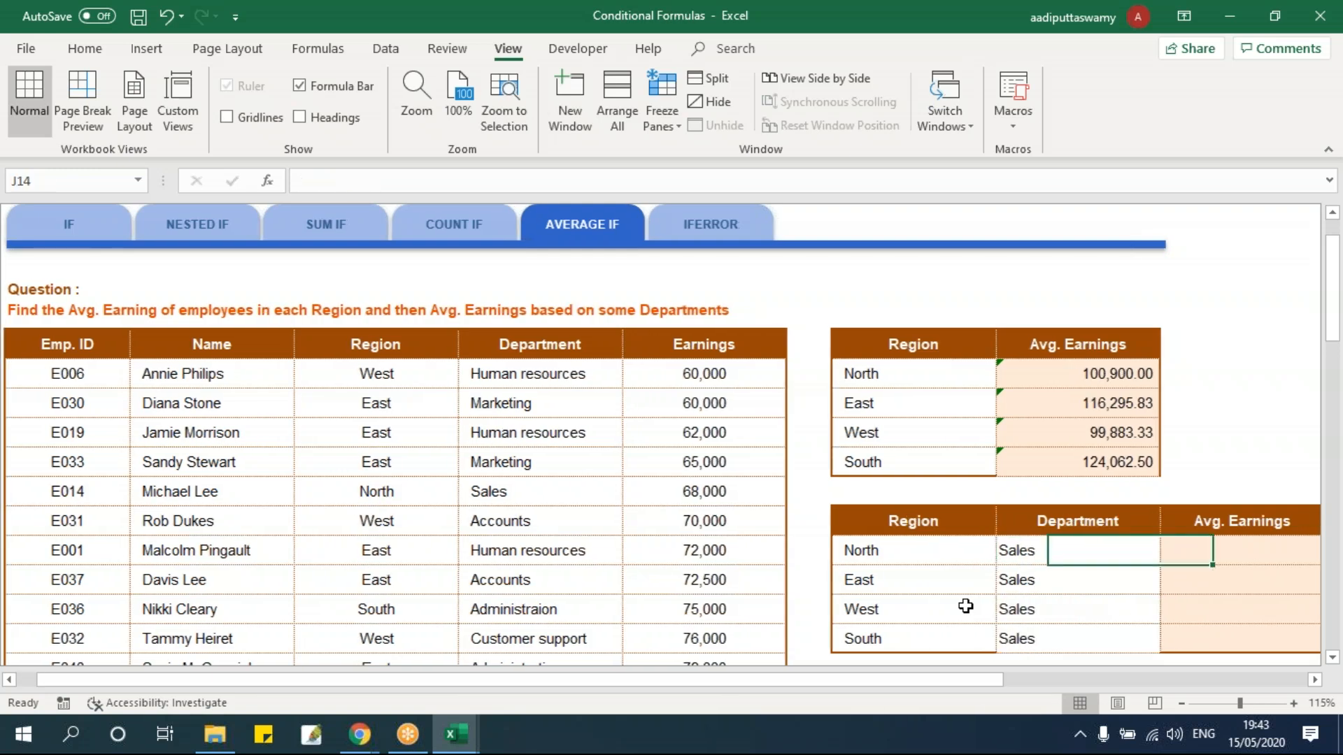
text(=)
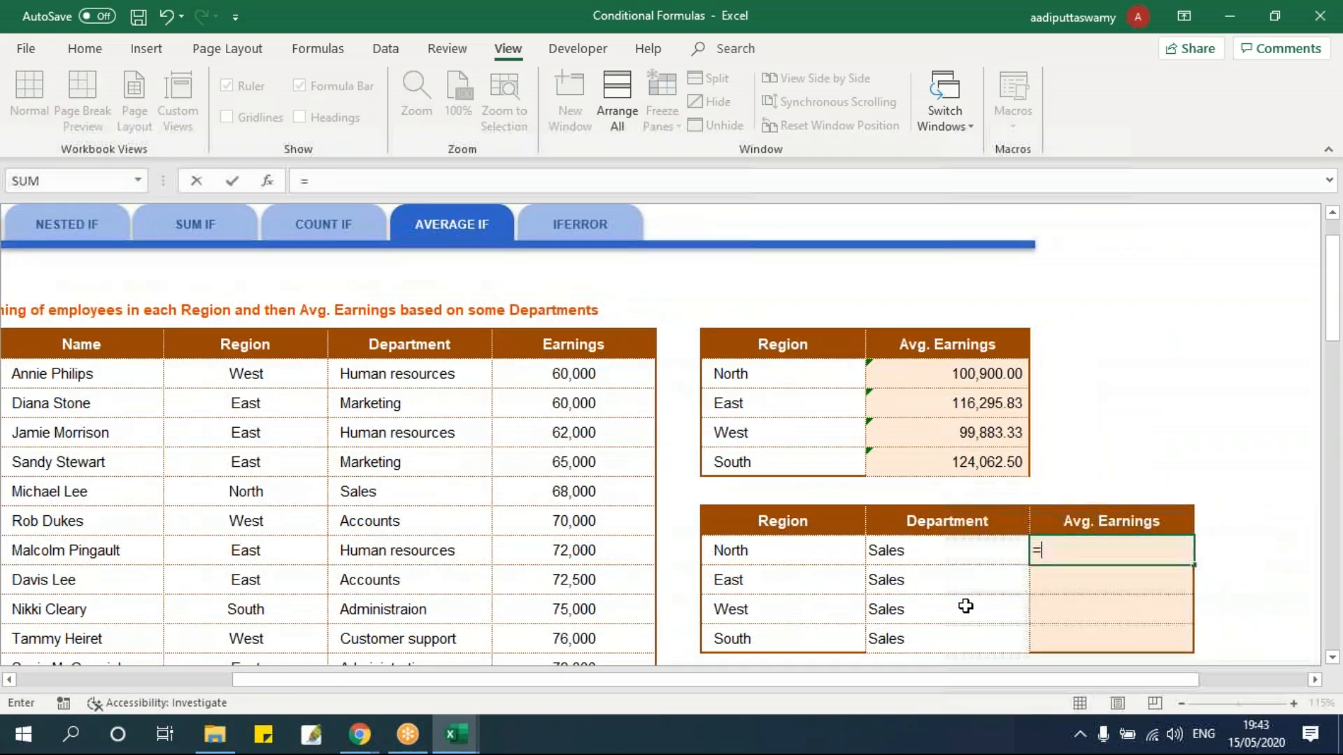
text(aver)
key(Down)
key(Down)
key(Down)
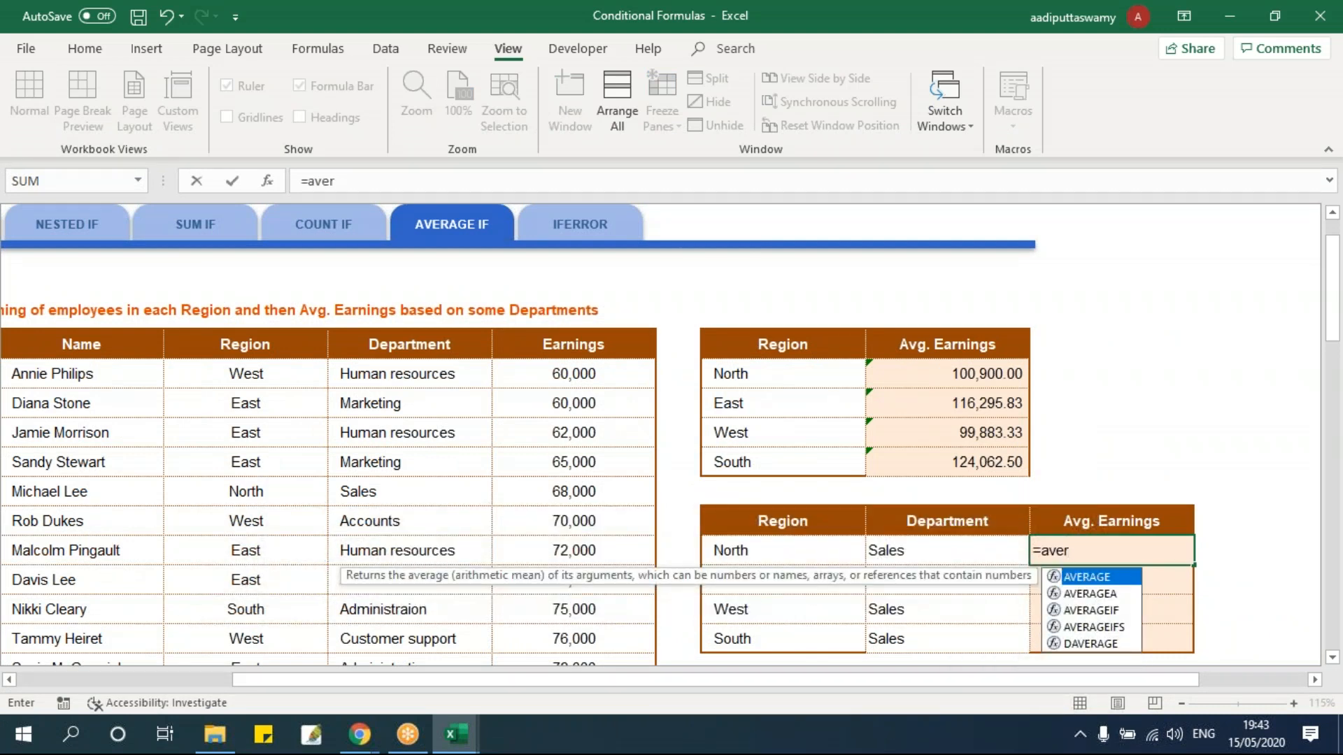
key(Tab)
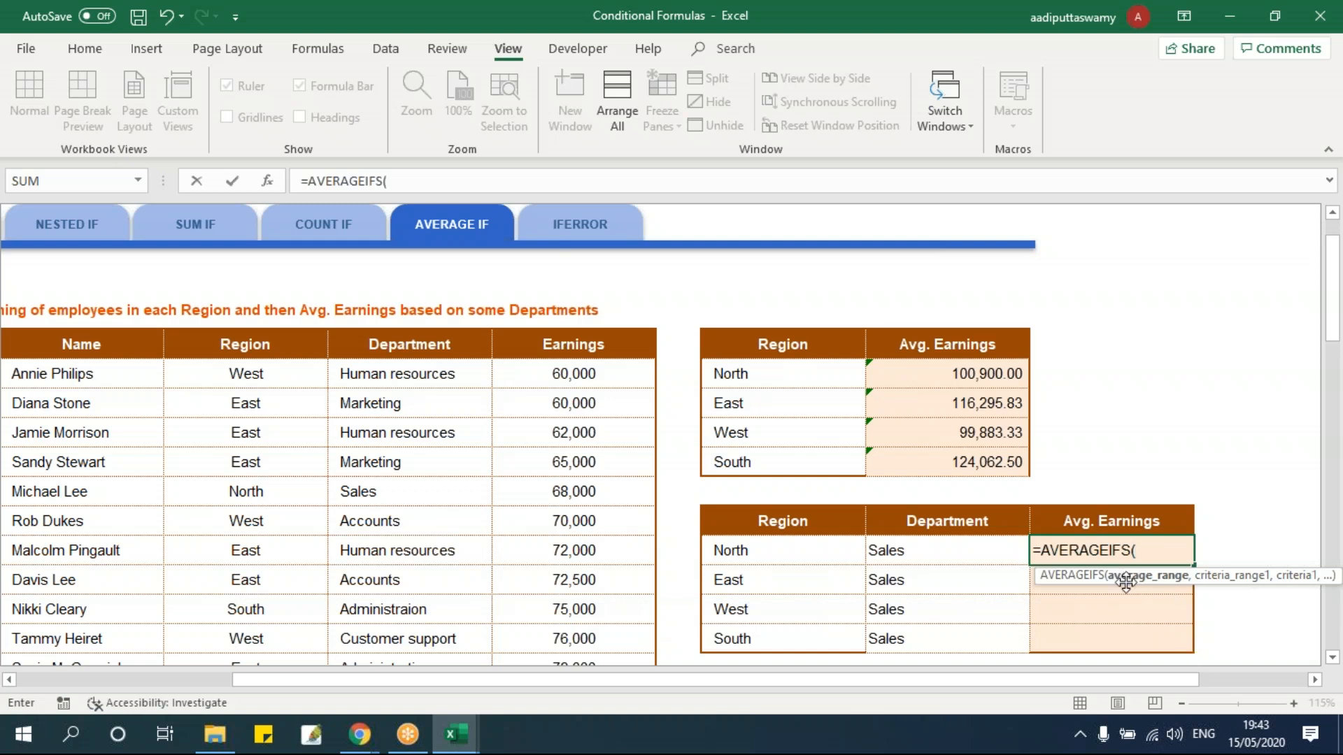
click(620, 384)
key(ctrl+shift+Down)
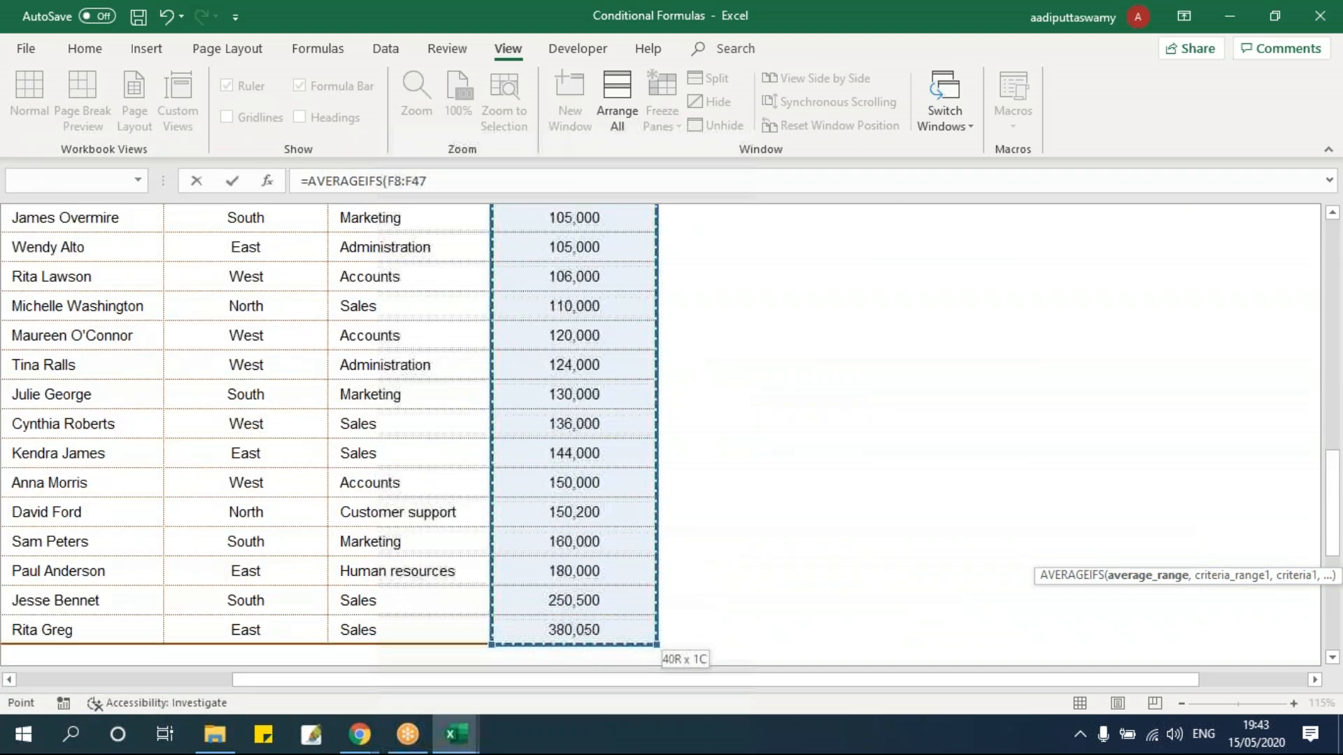
key(F4)
text(,)
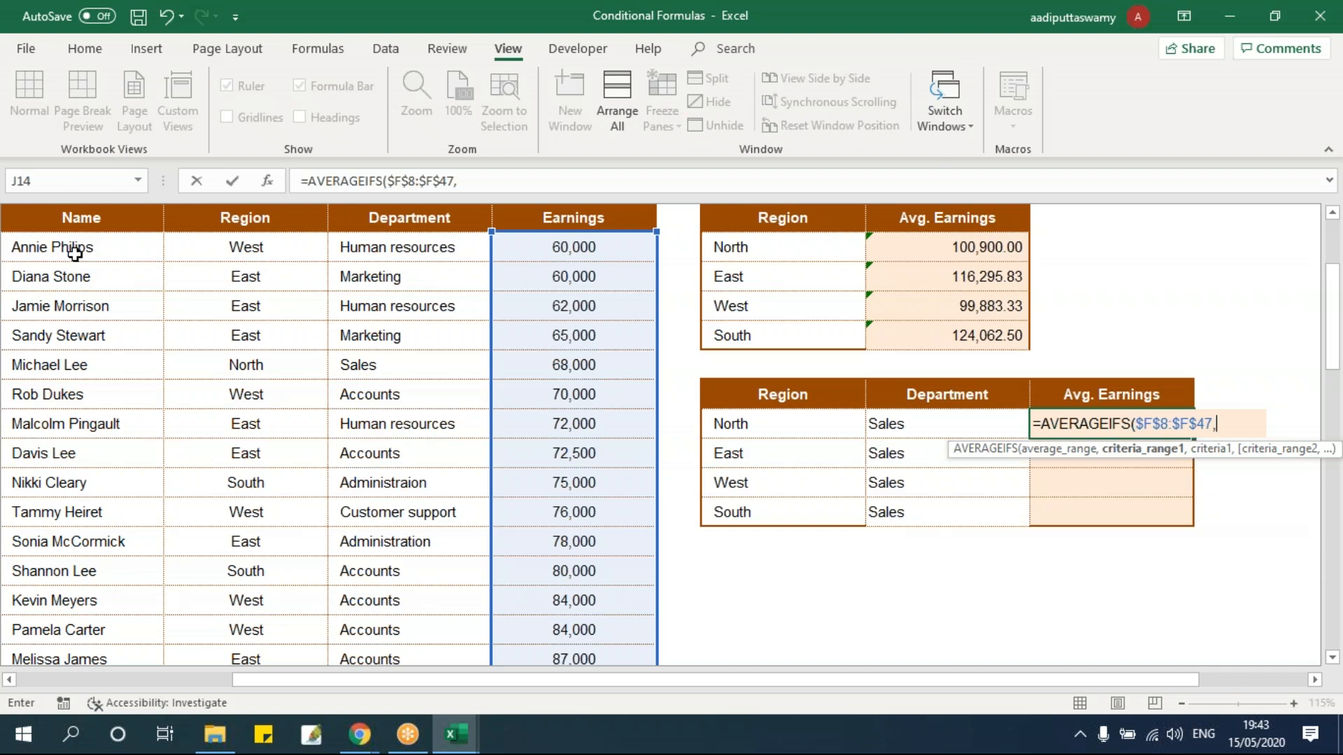
Step: Add the absolute Region range $D$8:$D$47 with criterion H14 to the AVERAGEIFS formula
click(241, 248)
key(ctrl+shift+Down)
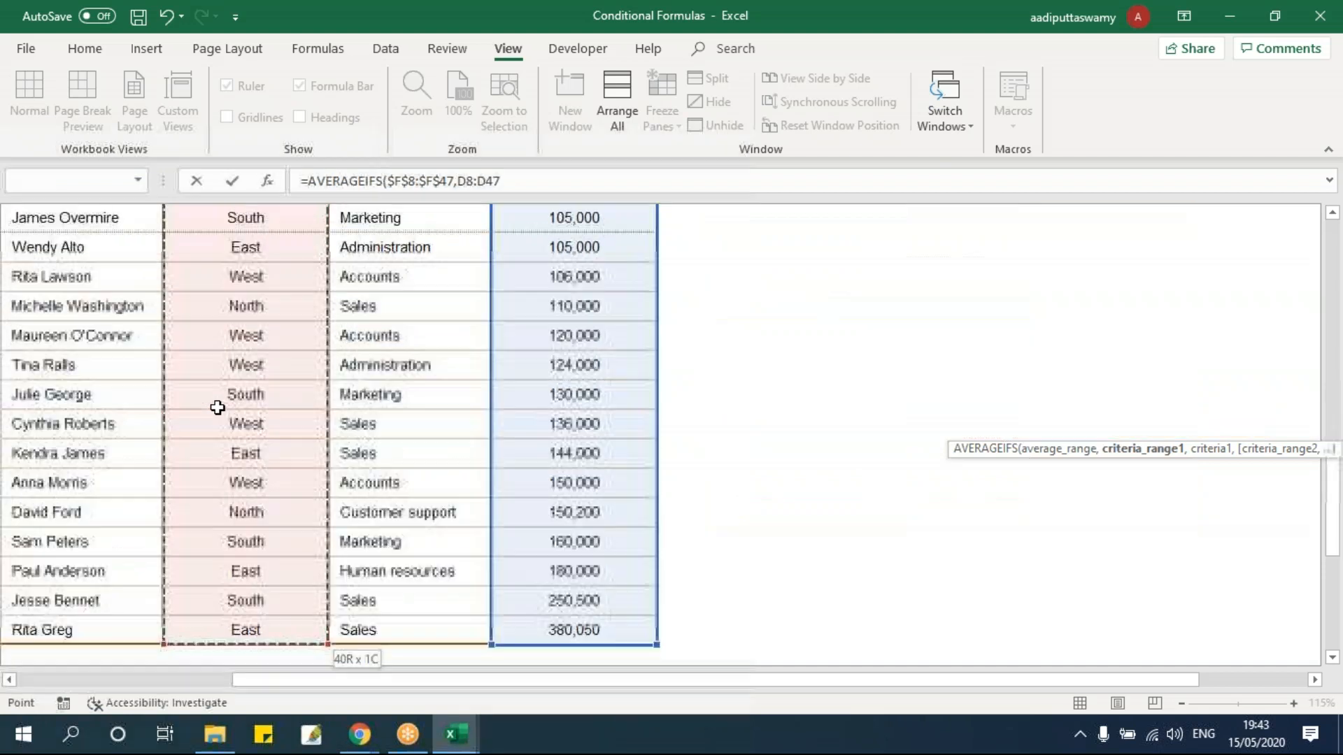
key(F4)
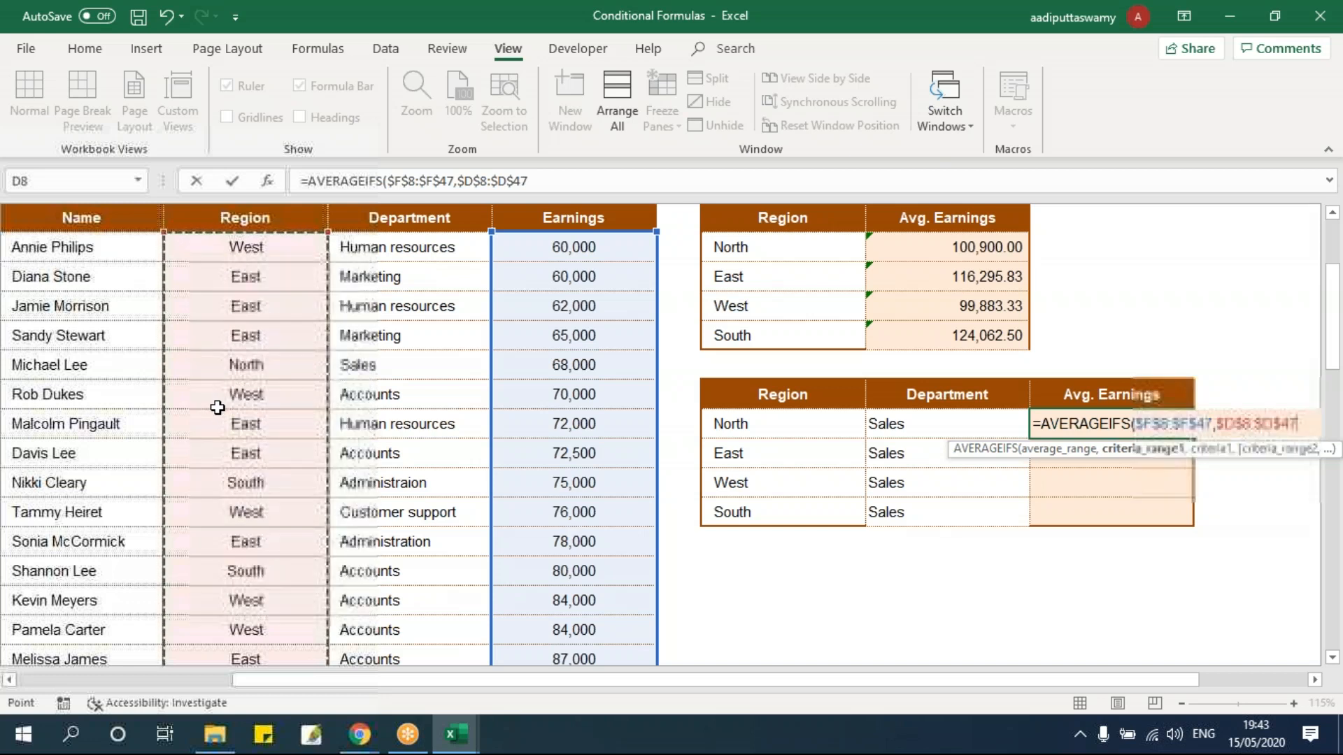
text(,)
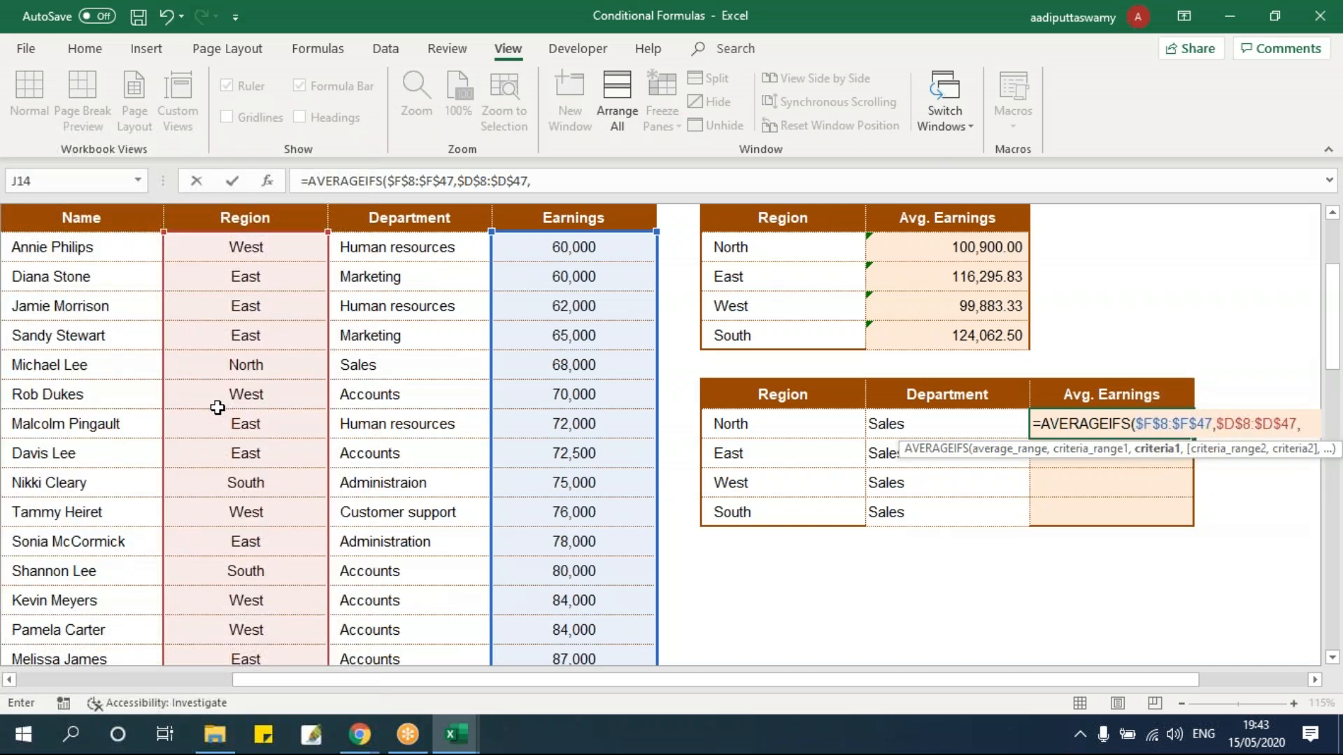
click(787, 420)
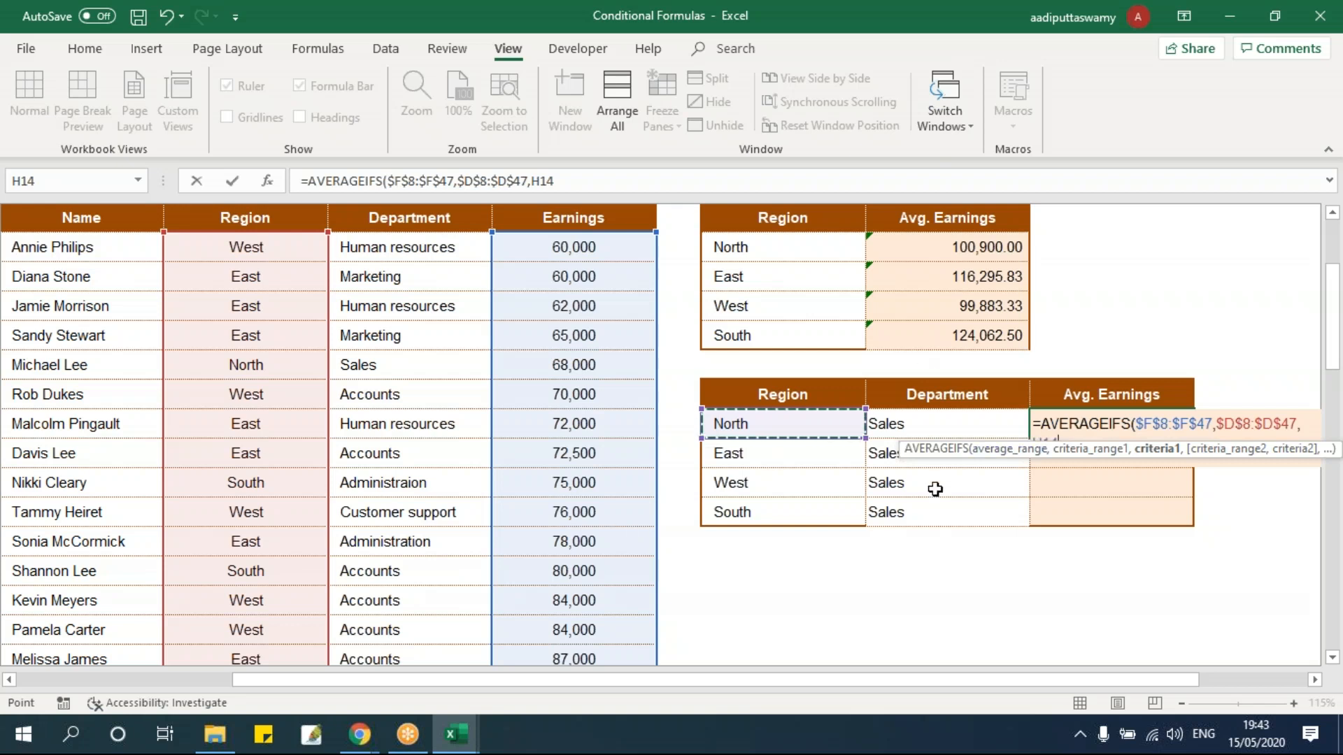
text(,)
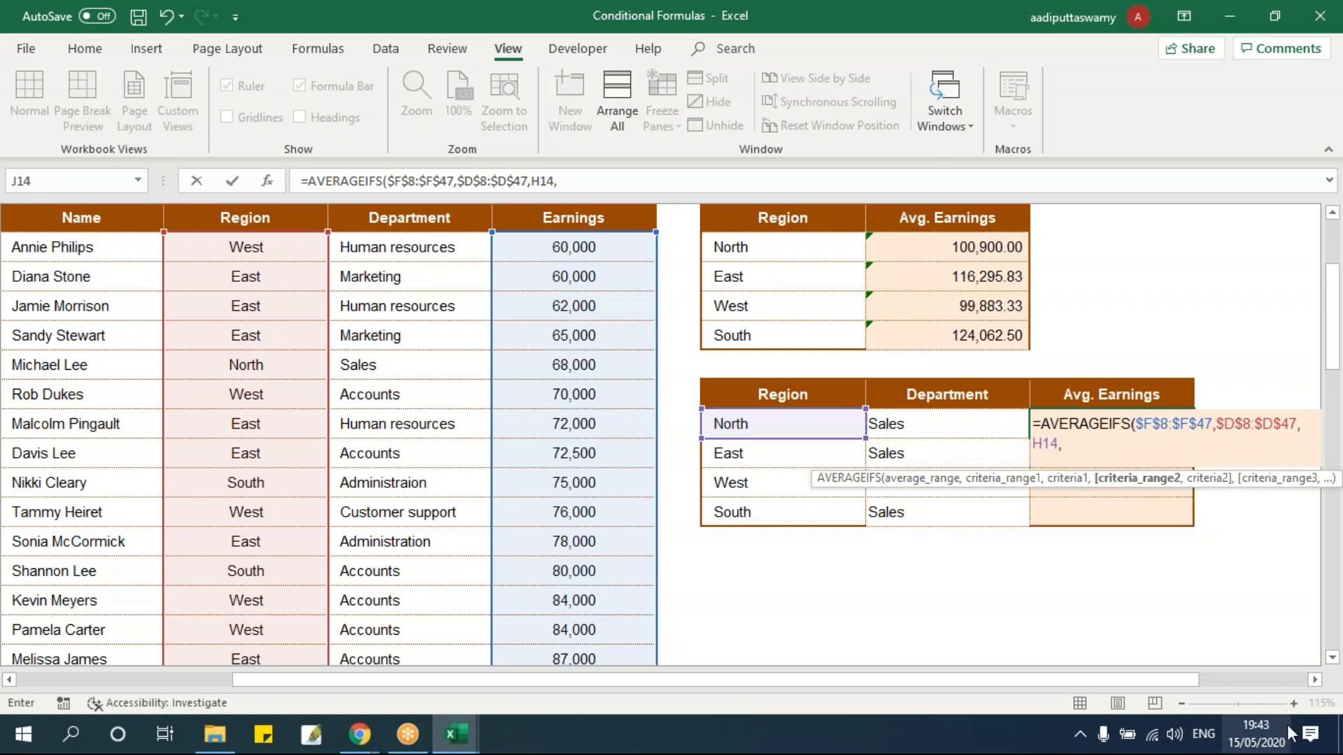
Step: Add the absolute Department range $E$8:$E$47 with criterion I14 to the AVERAGEIFS formula and enter it
click(1315, 680)
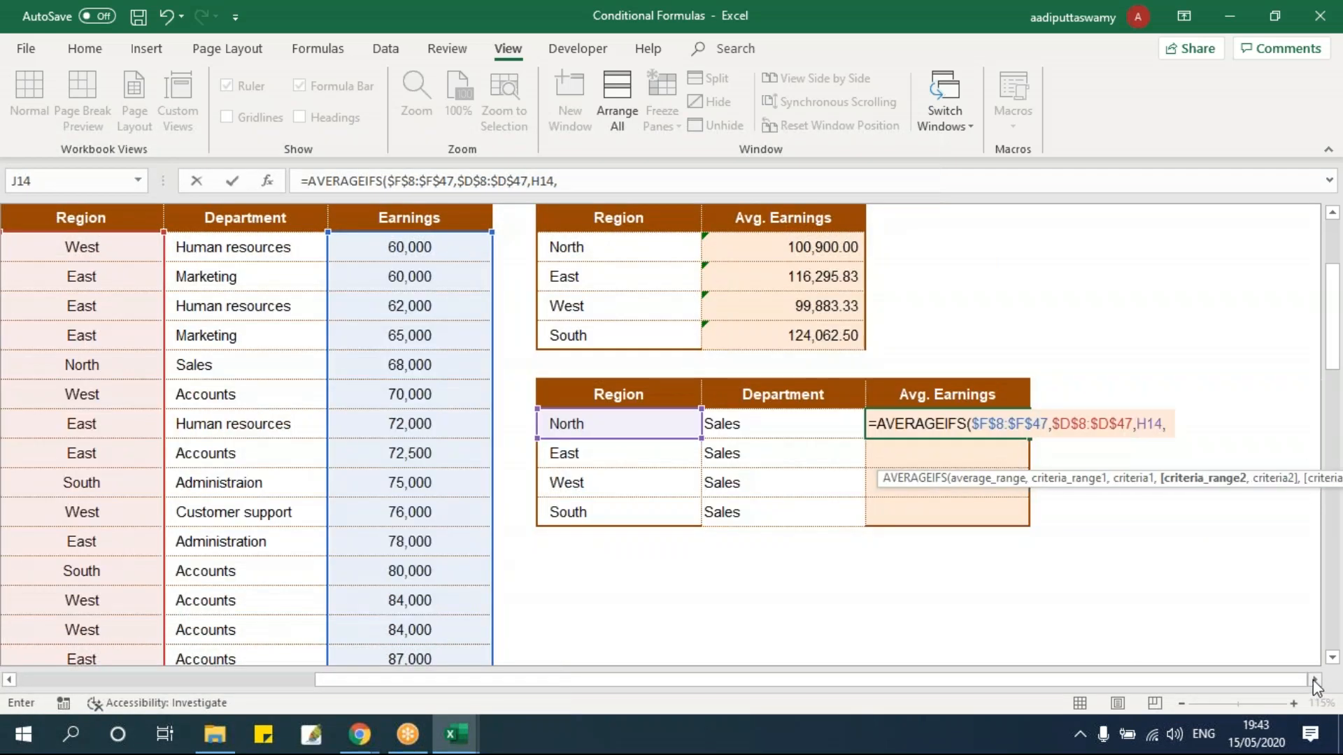
click(257, 253)
key(ctrl+shift+Down)
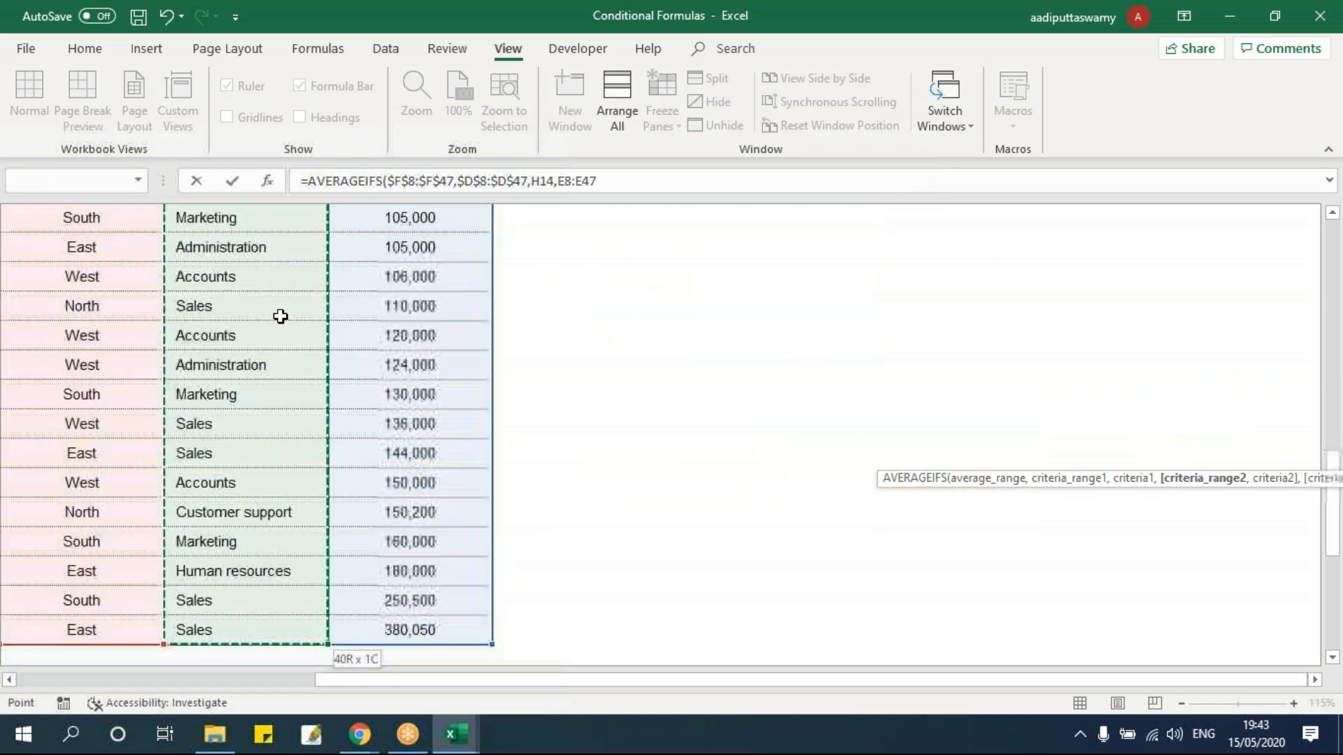
key(F4)
text(,)
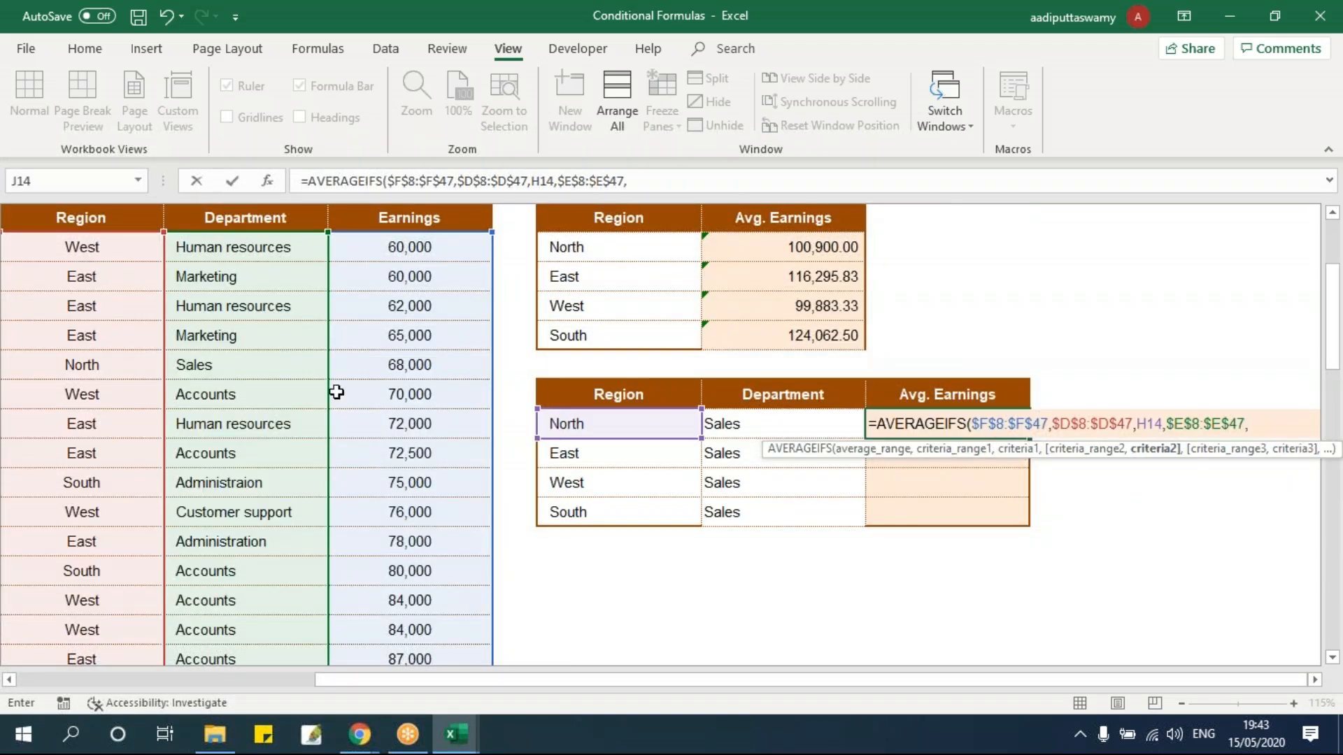
click(732, 428)
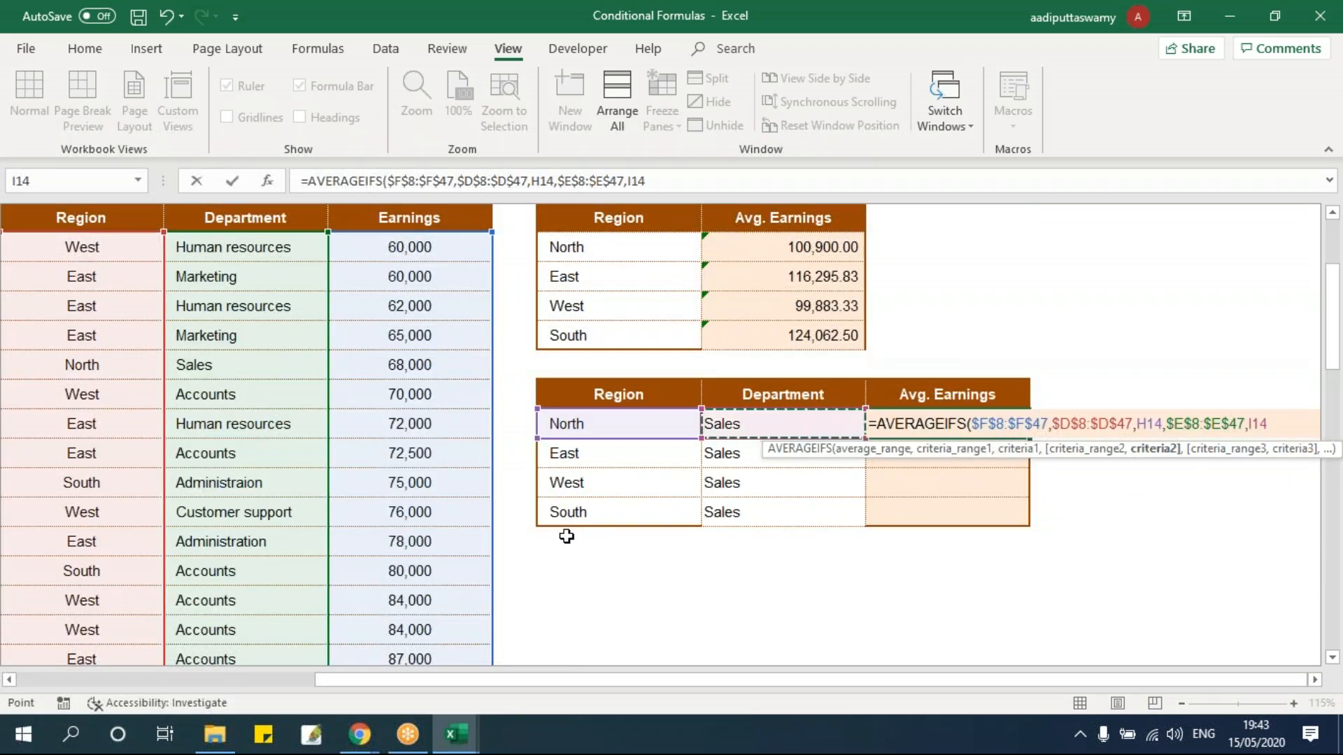
key(Return)
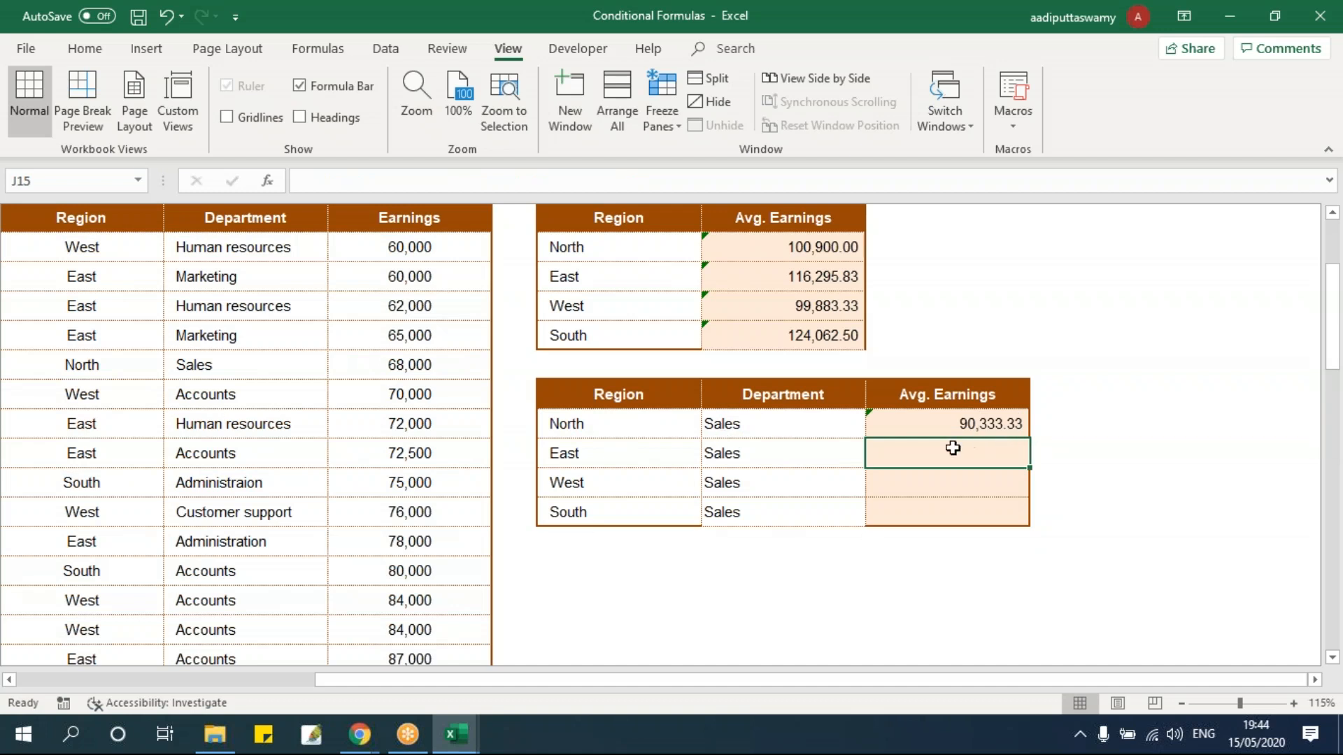
Step: Check the North and Sales criteria behind the J14 formula and copy it down to J17
click(610, 424)
click(803, 432)
click(1004, 432)
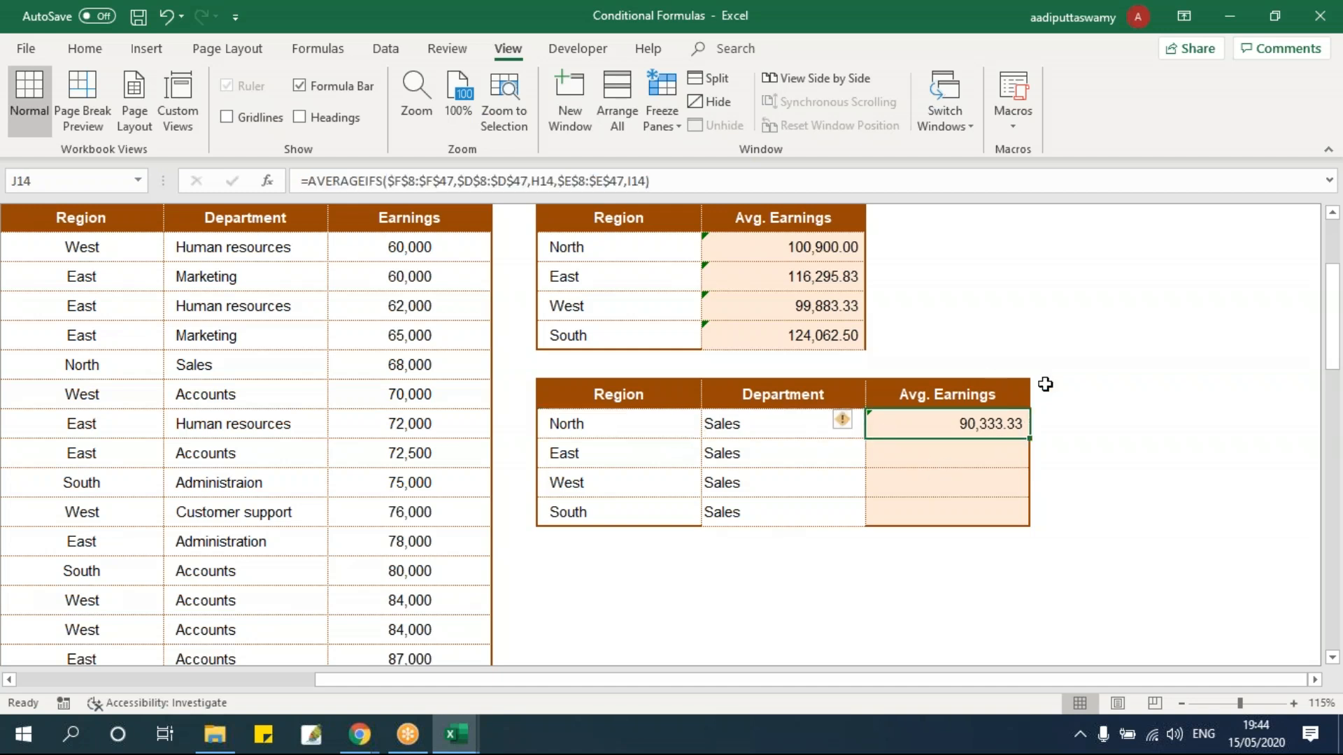
key(Left)
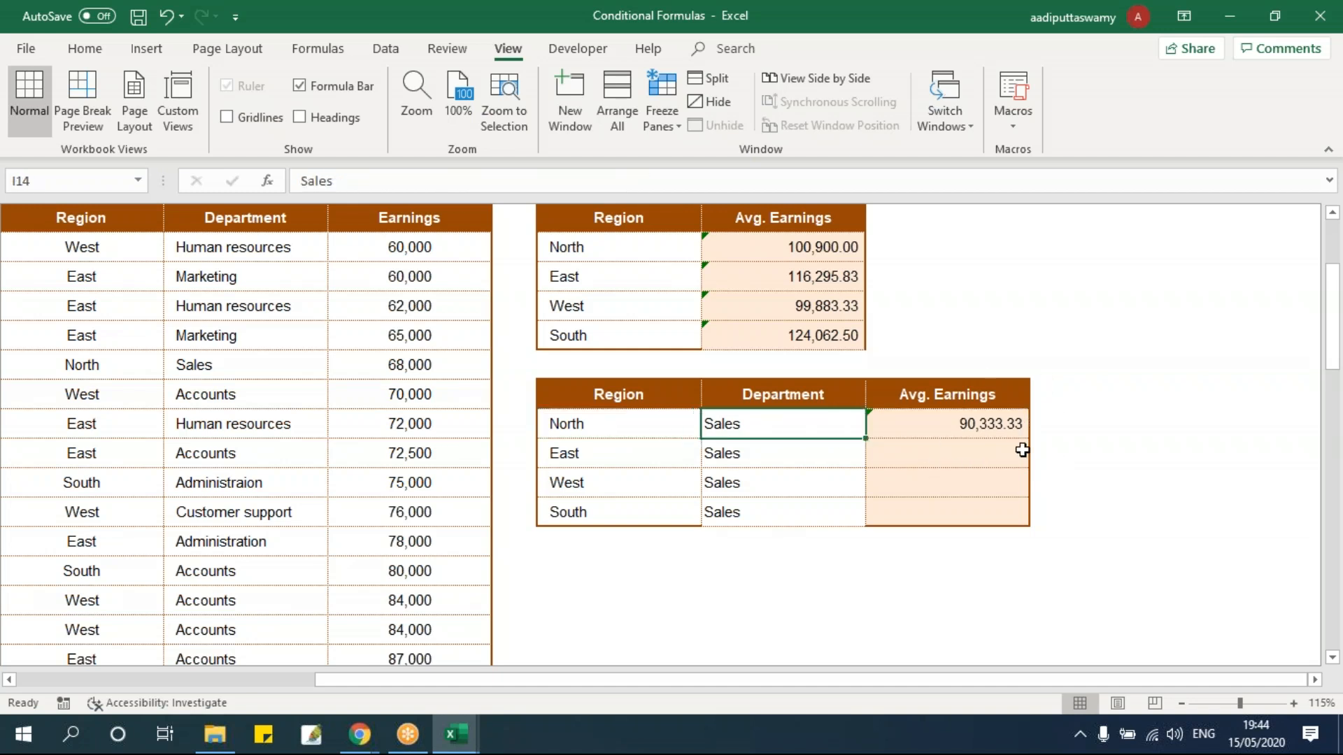
key(Right)
drag(1036, 442, 1031, 523)
Step: Examine the Region and Department criteria in H14:I17 alongside the average earnings for each row
drag(598, 430, 615, 501)
drag(798, 423, 790, 510)
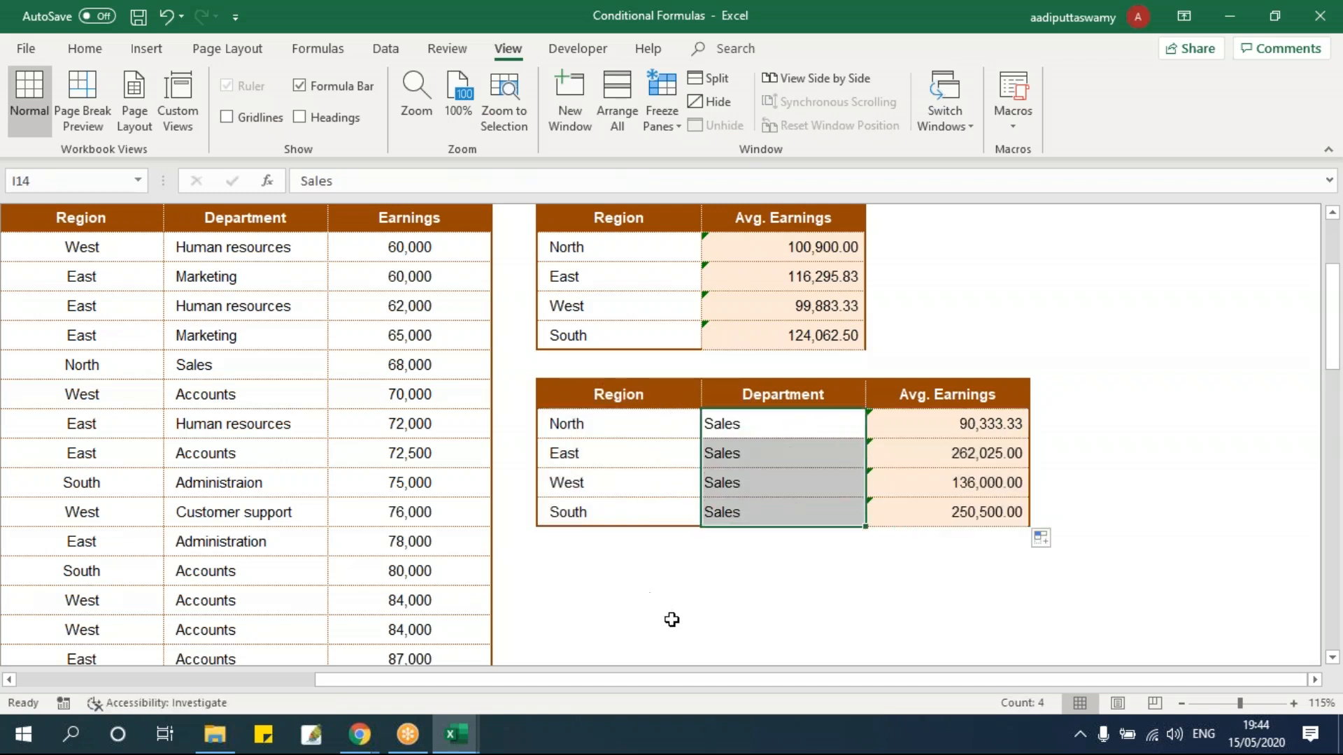
scroll(651, 612, up, 1)
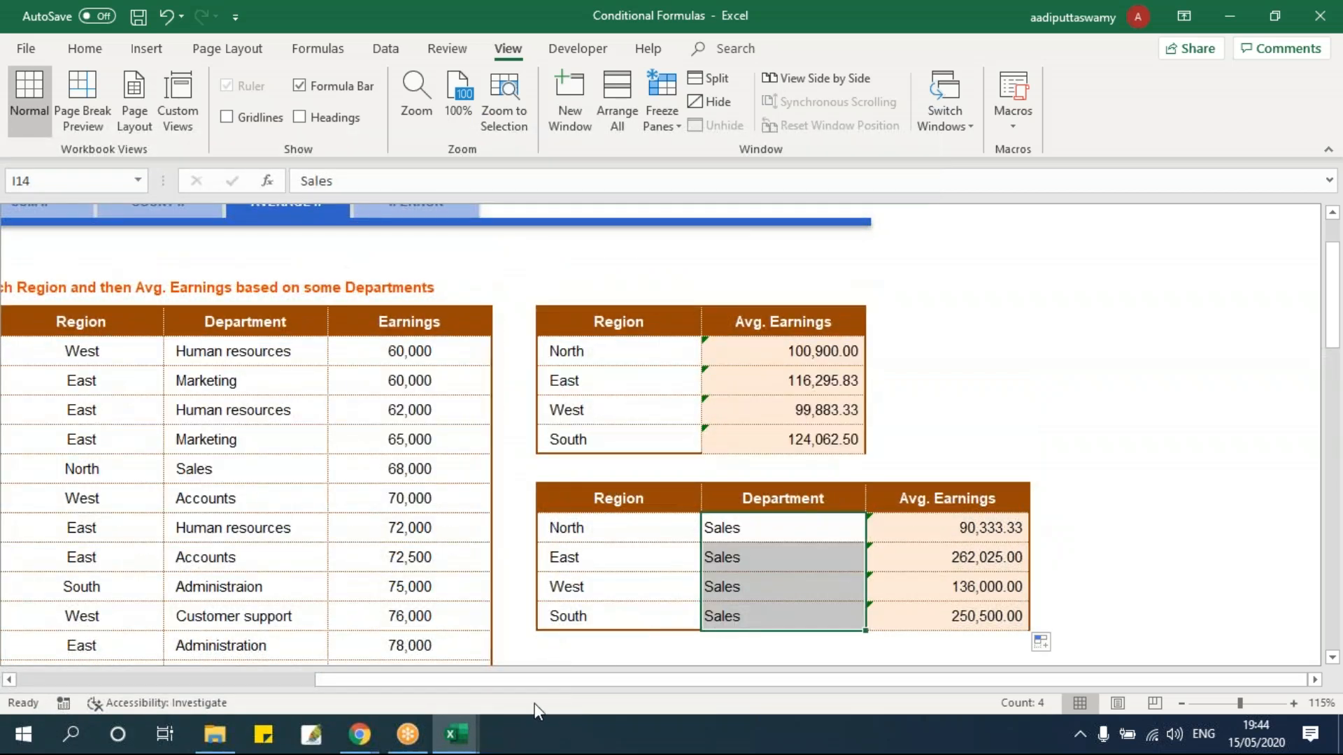
scroll(532, 682, up, 1)
scroll(527, 678, up, 1)
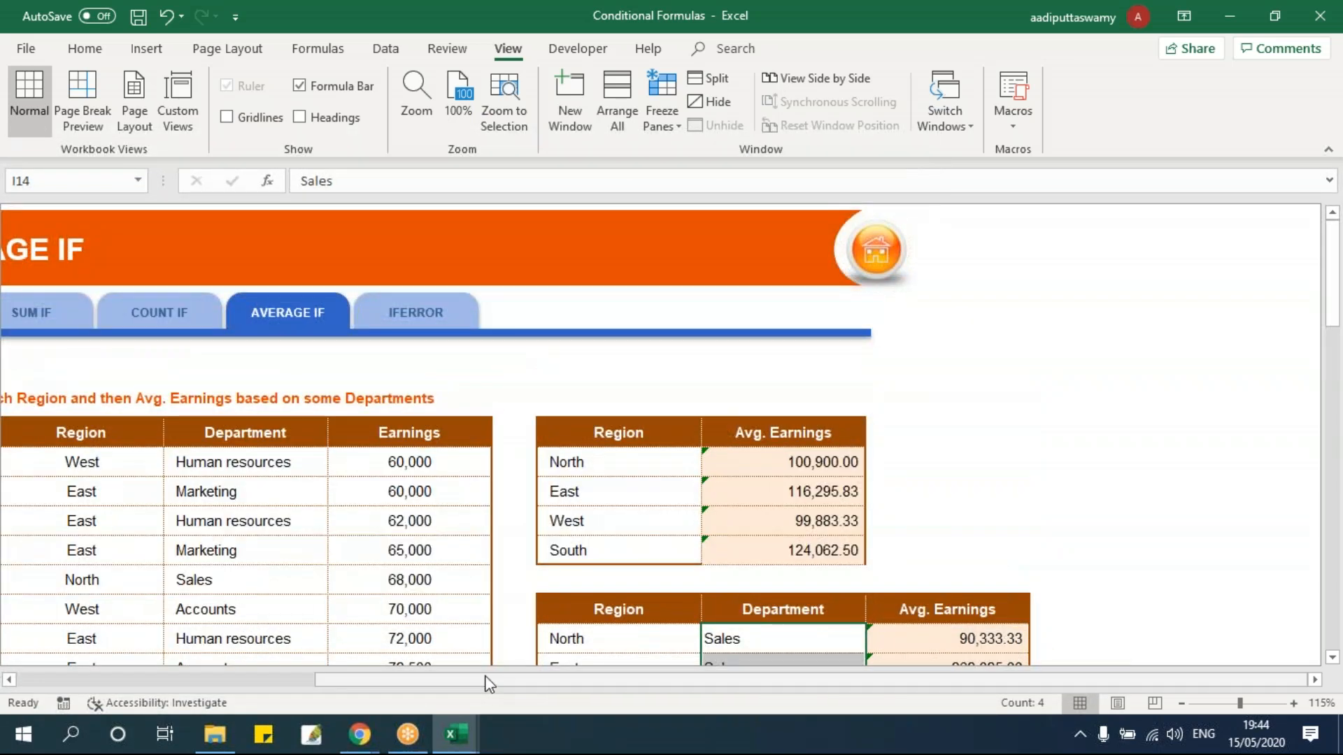
scroll(928, 564, down, 3)
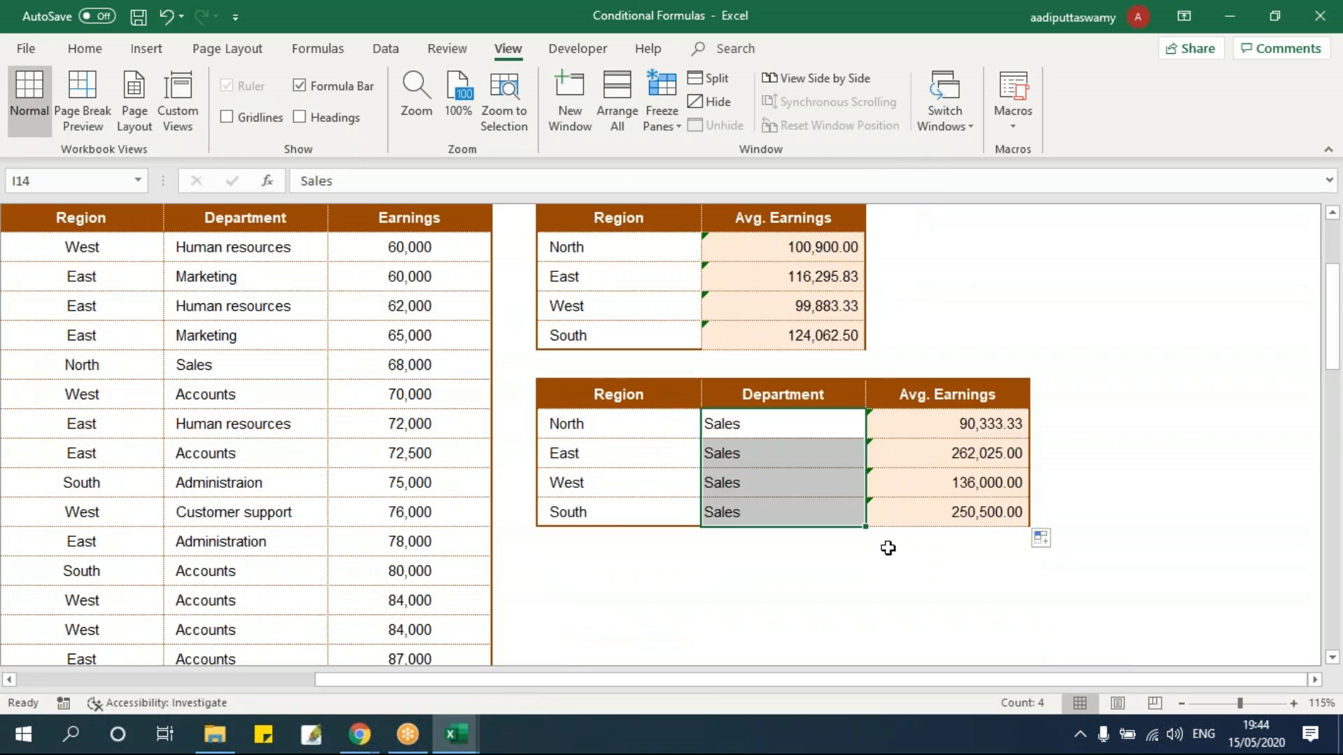
scroll(888, 548, up, 1)
scroll(888, 545, down, 1)
Step: Show the row and column headings and widen the empty columns K and L beside the department averages table
click(1315, 680)
click(1315, 680)
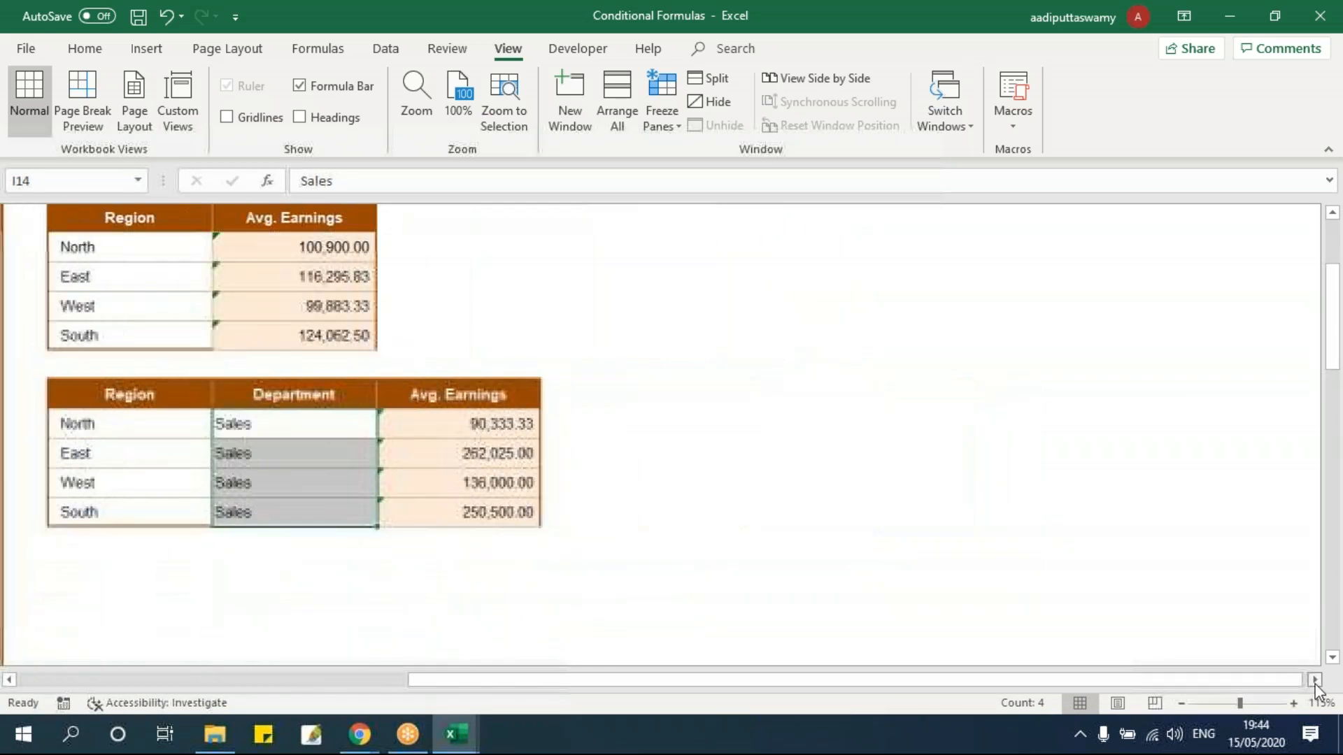
click(558, 397)
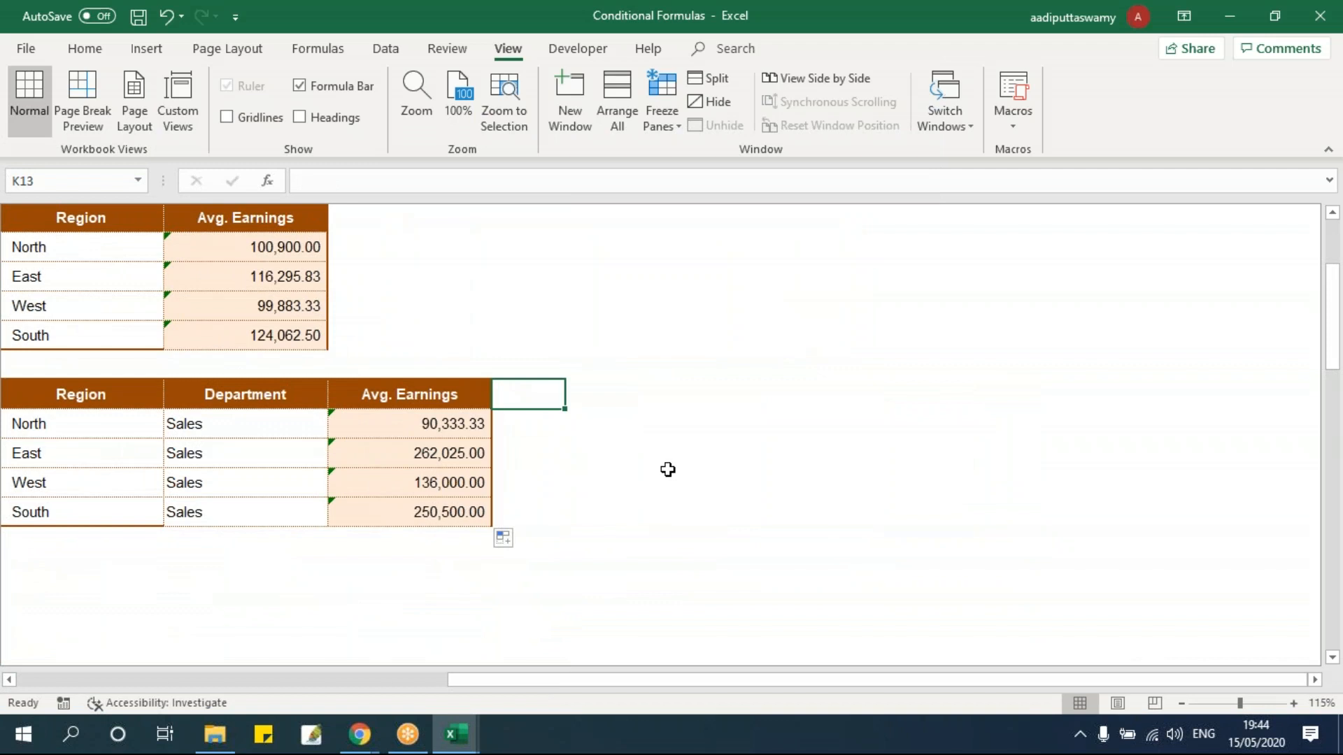
drag(644, 681, 490, 683)
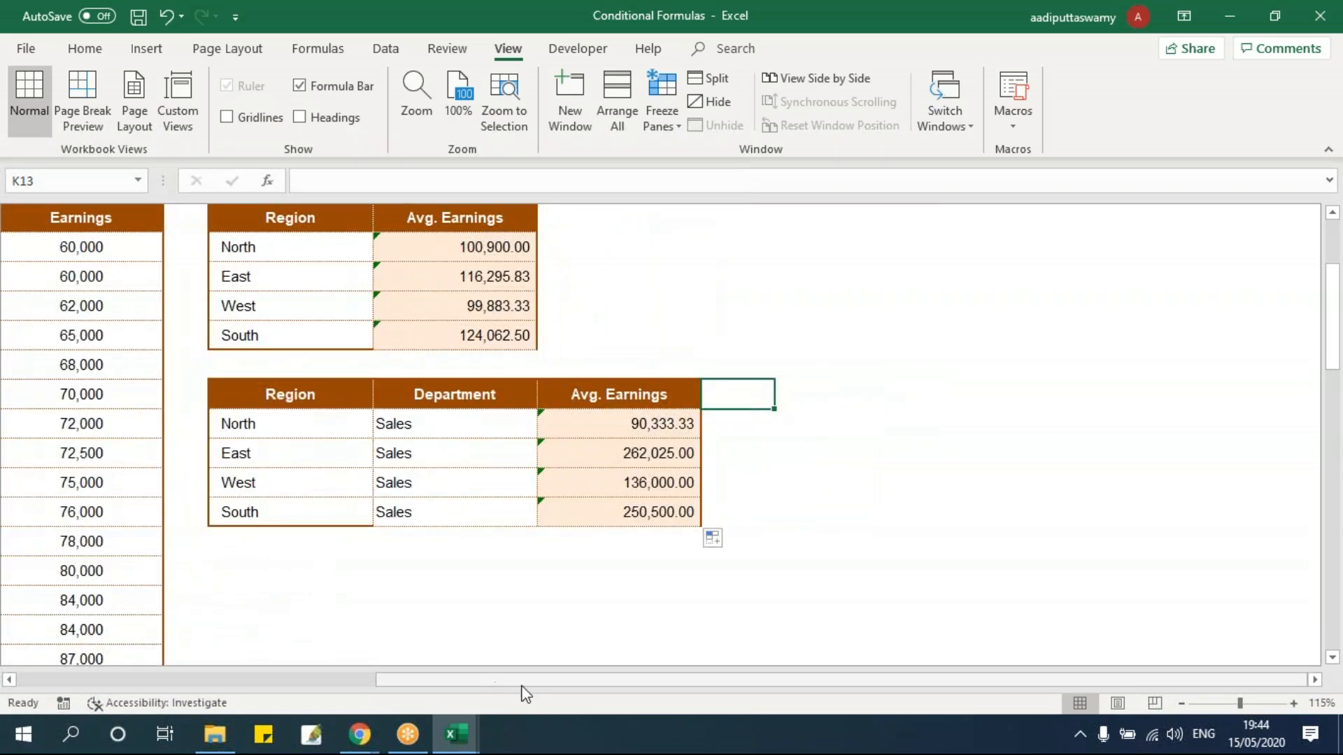
click(735, 428)
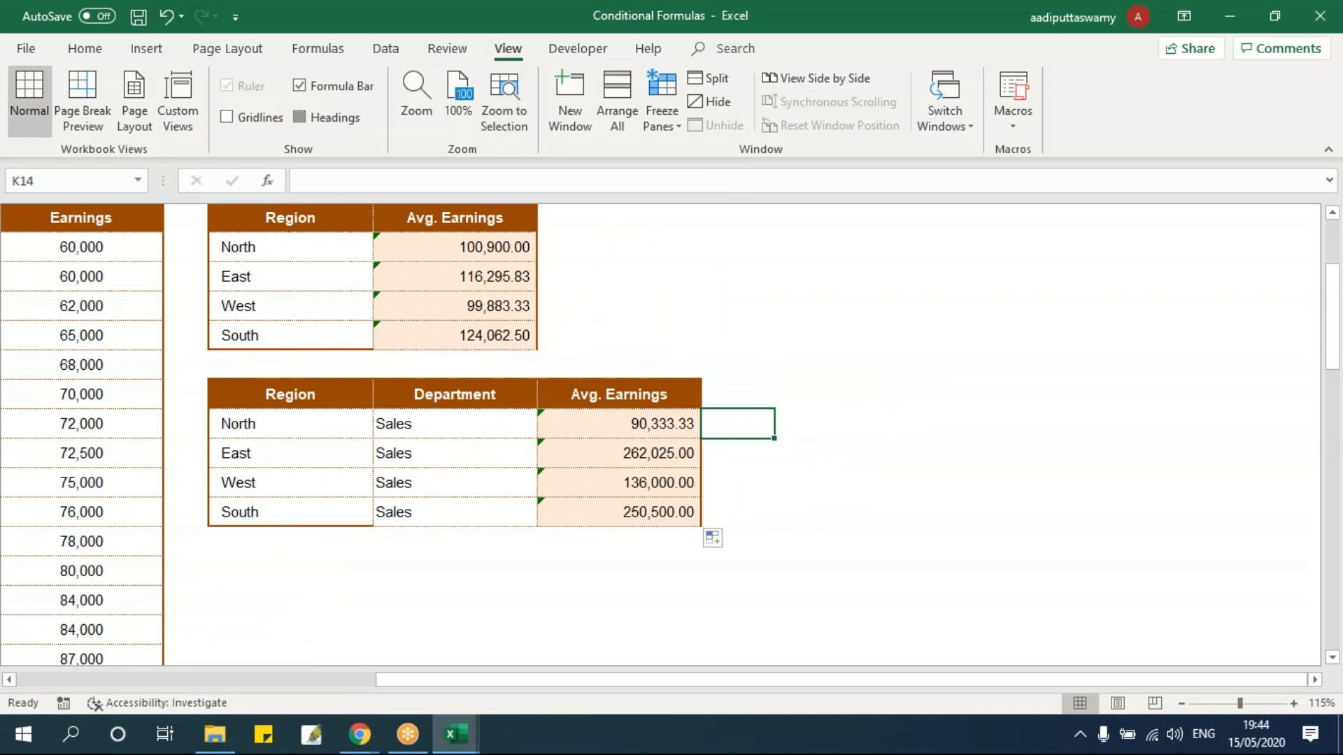
click(299, 117)
drag(808, 213, 938, 225)
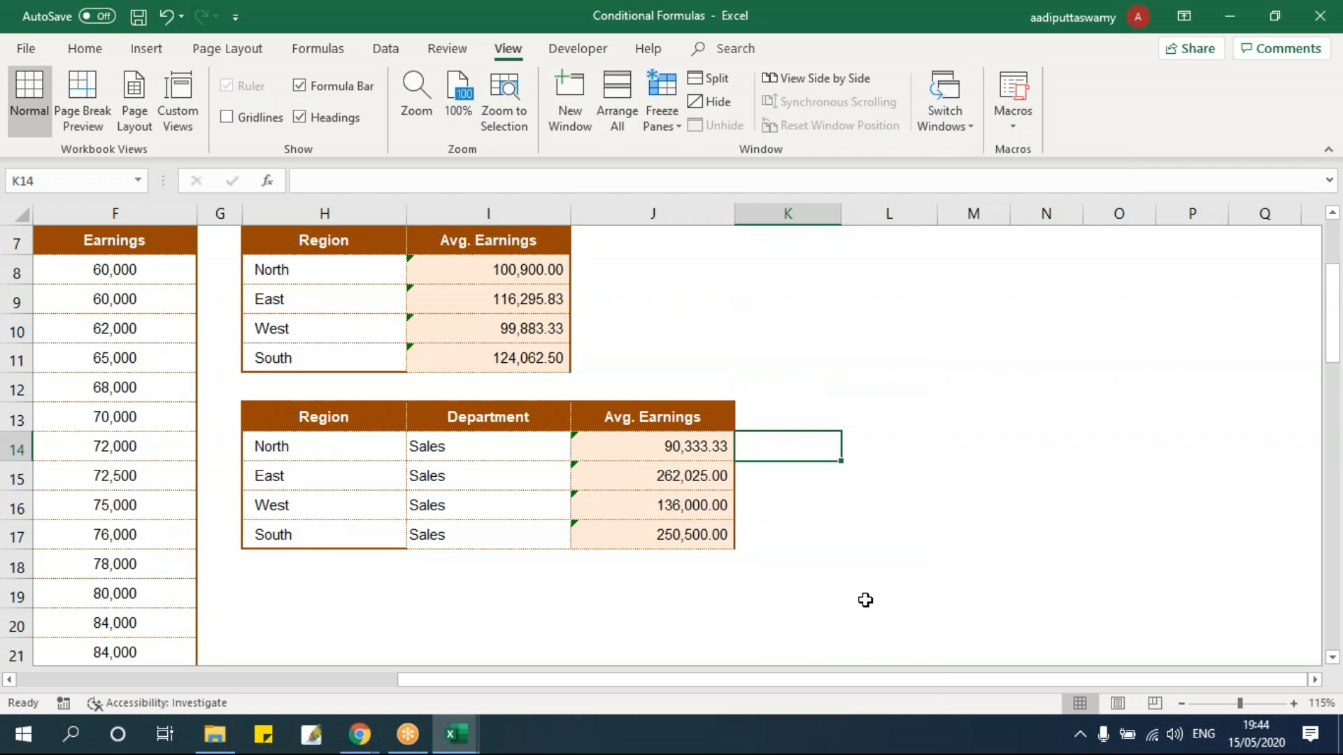
Step: Start a MINIFS formula in K14 with the absolute minimum range $F$8:$F$47
text(=min)
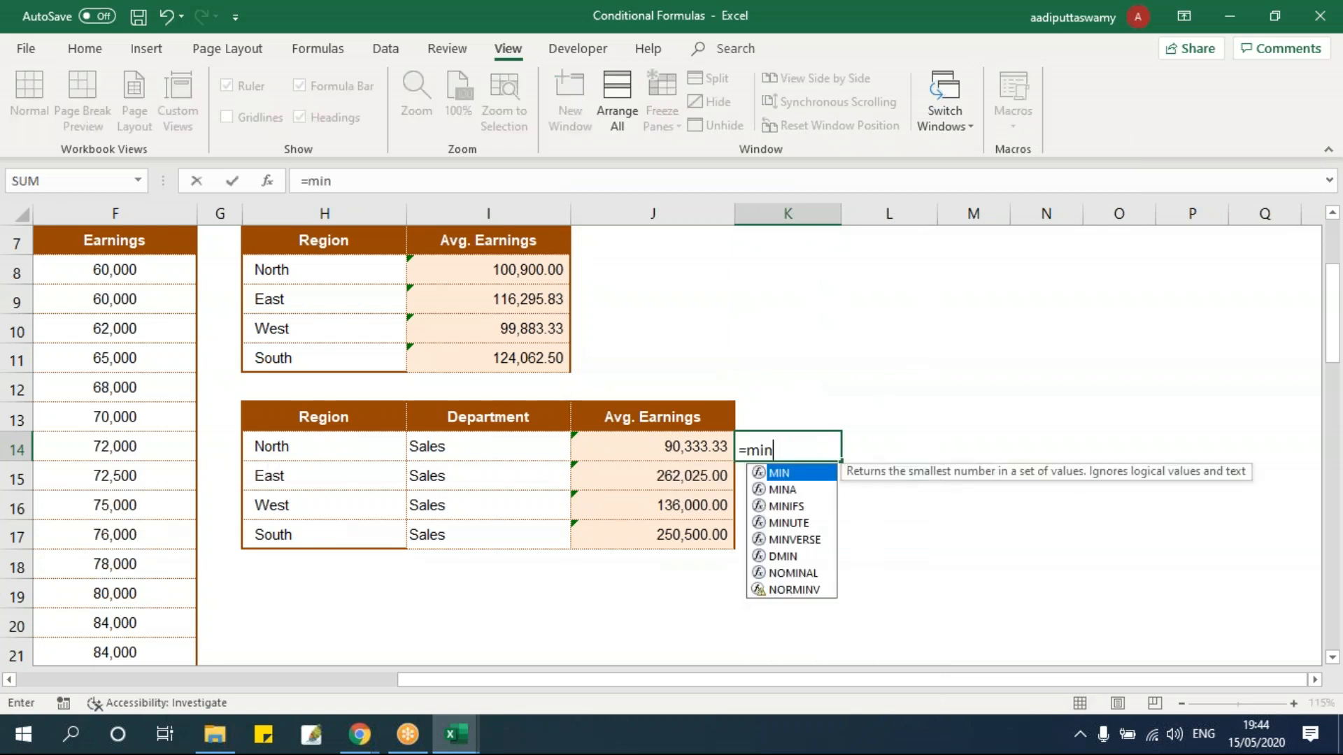
key(Down)
key(Down)
key(Tab)
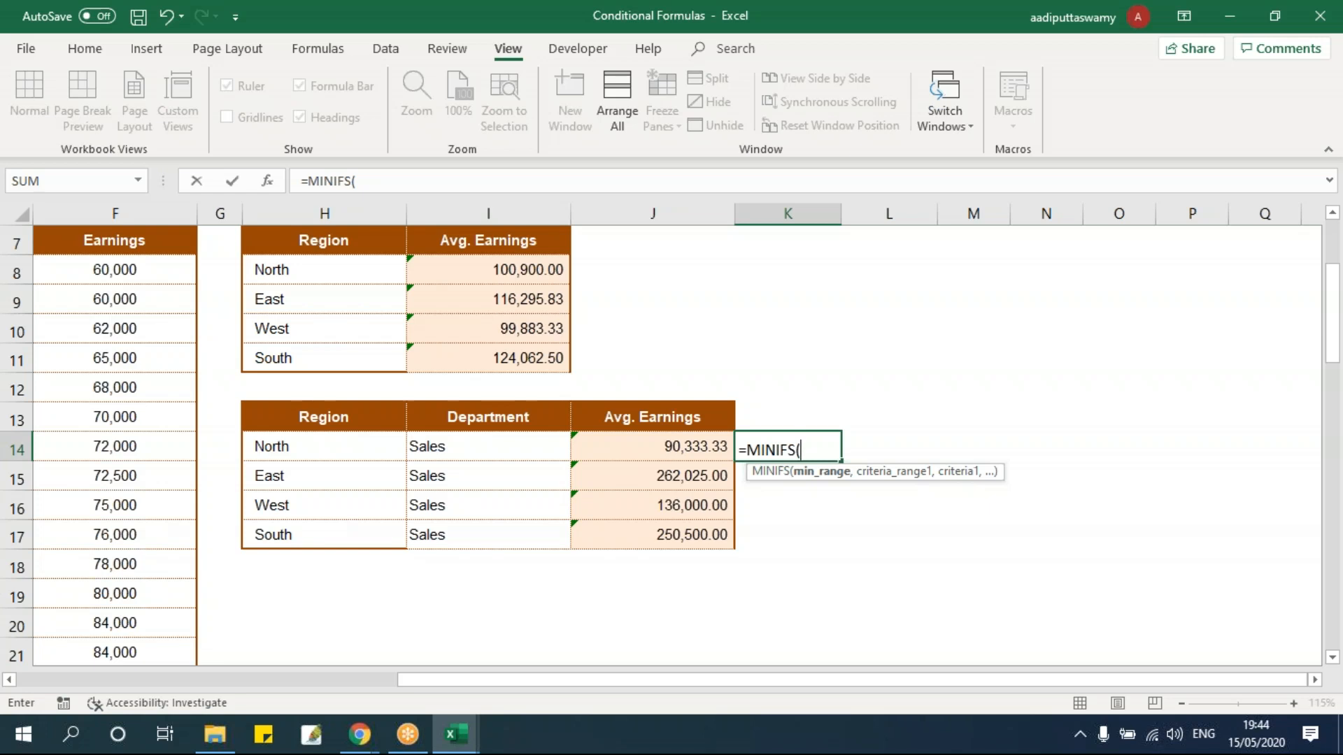
drag(838, 682, 580, 686)
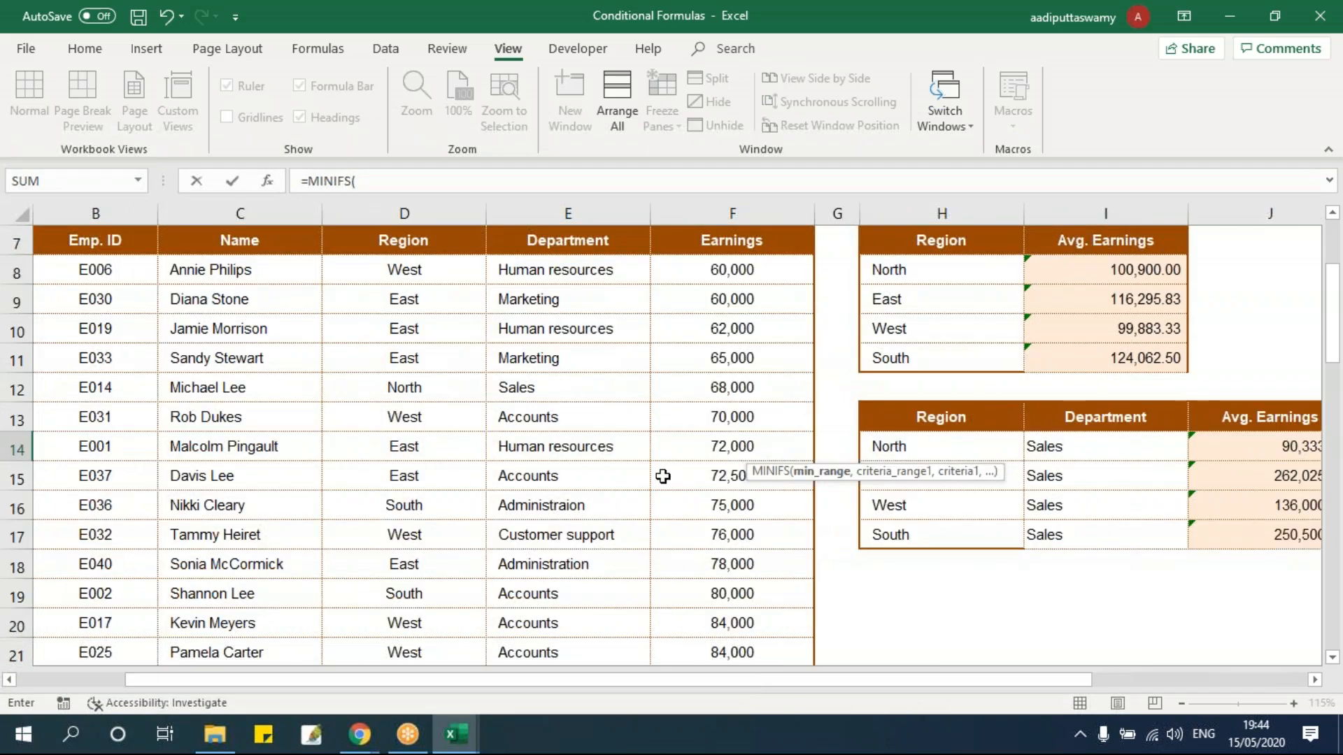
click(707, 302)
key(Up)
key(ctrl+shift+Down)
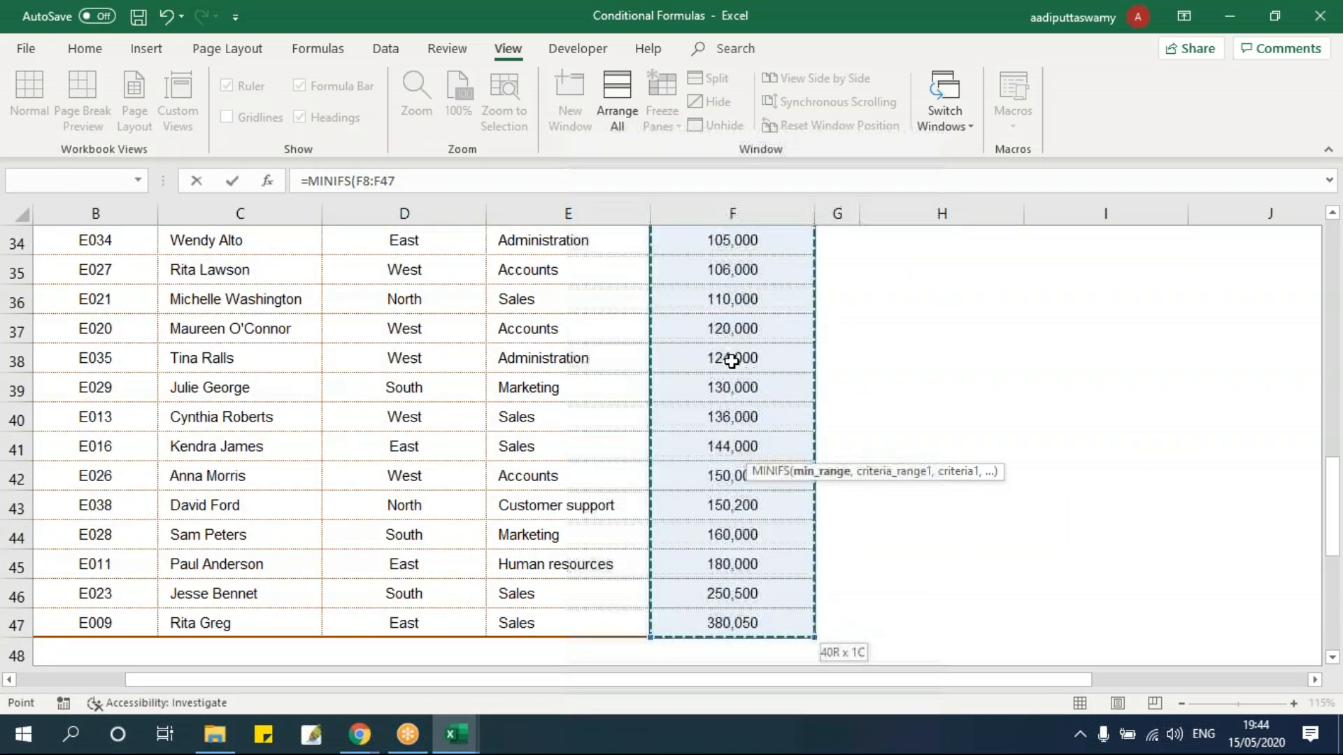
key(F4)
text(,)
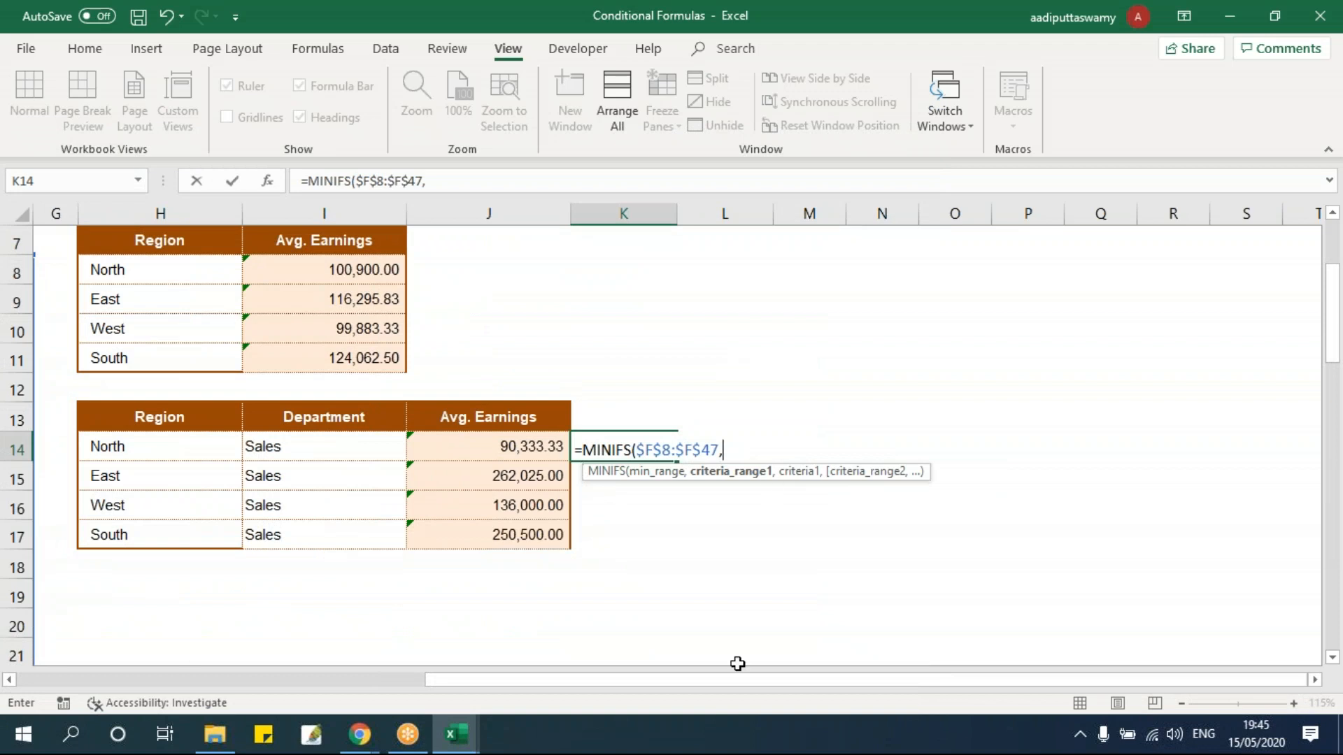
Step: Complete the K14 MINIFS formula with the absolute Region criteria range $D$8:$D$47 and H14 as its criterion
drag(743, 682, 469, 682)
click(331, 274)
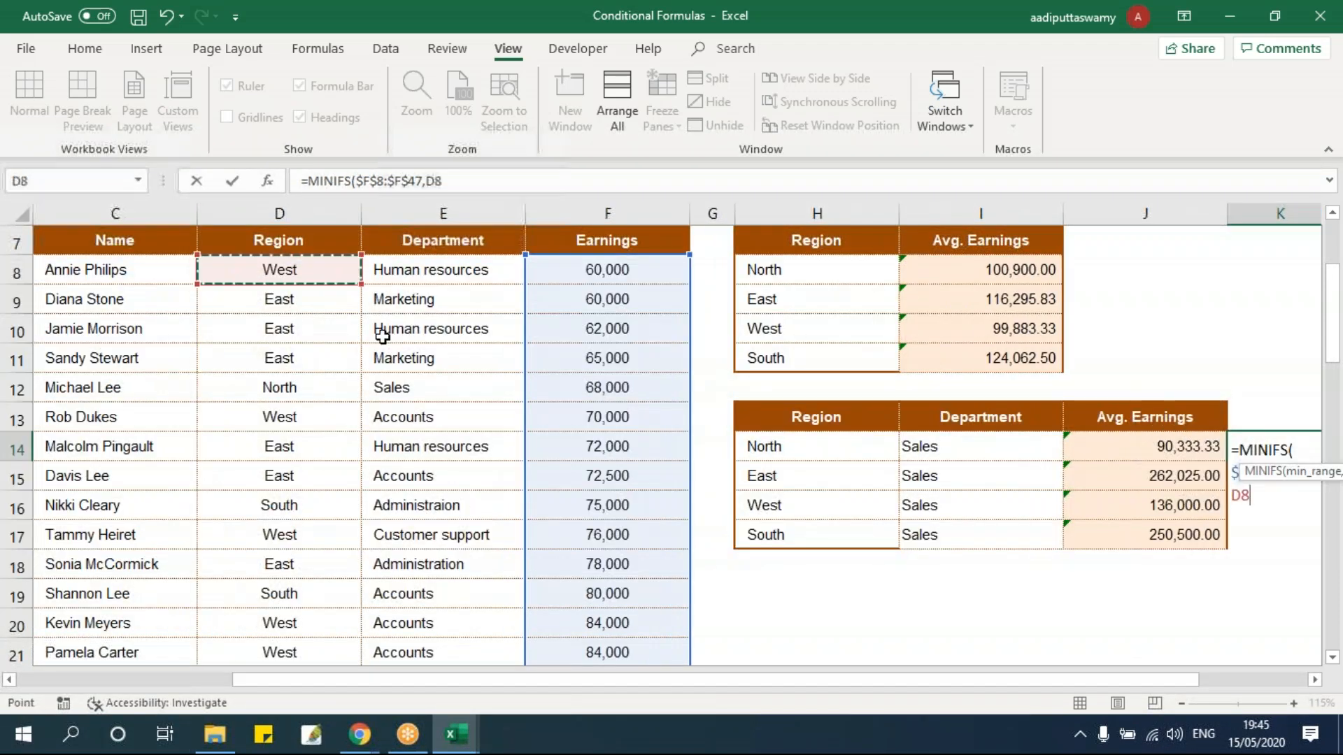
key(ctrl+shift+Down)
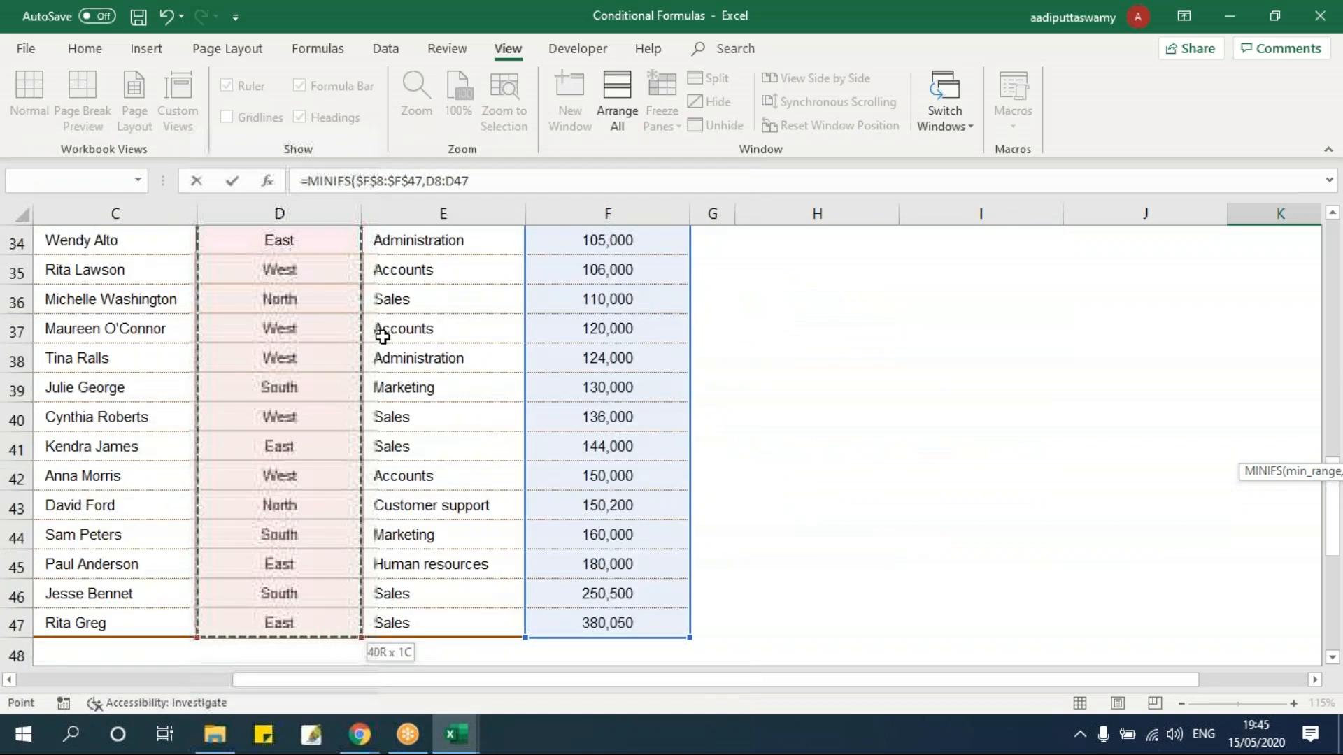
key(F4)
text(,)
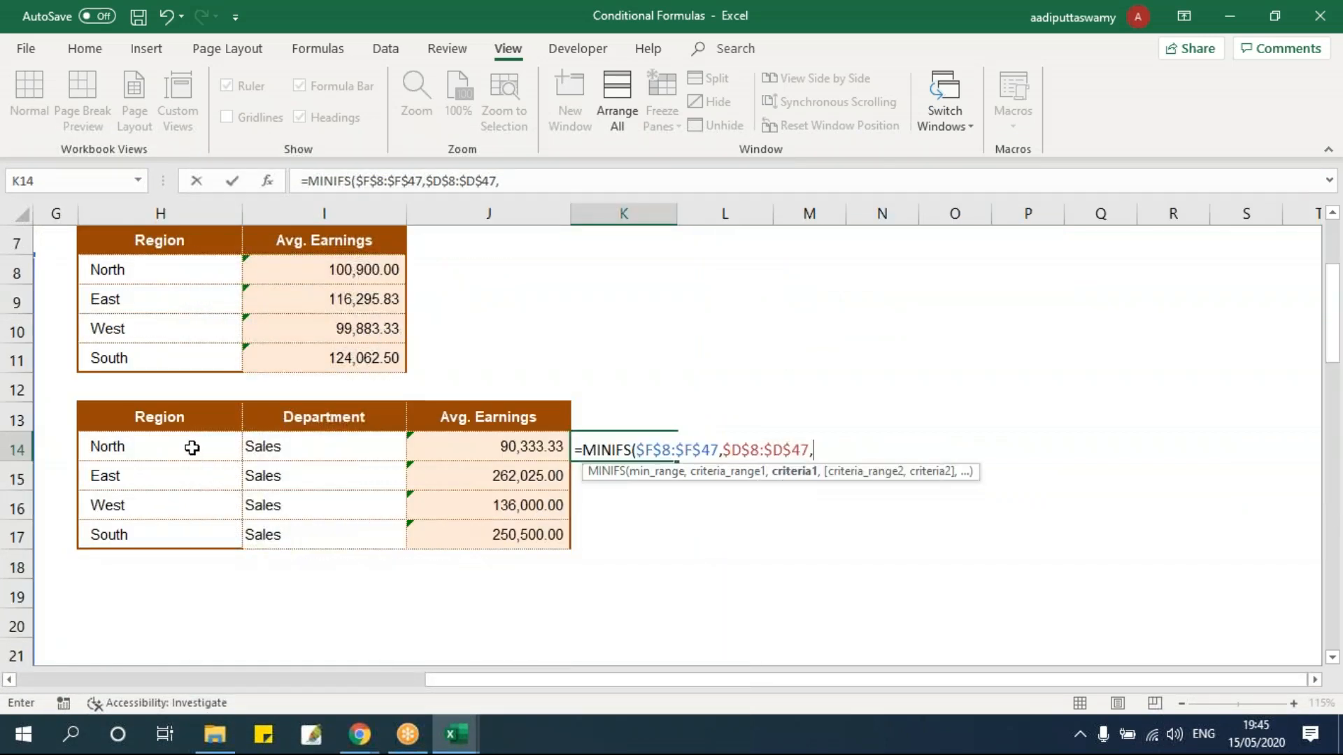
click(218, 450)
key(Return)
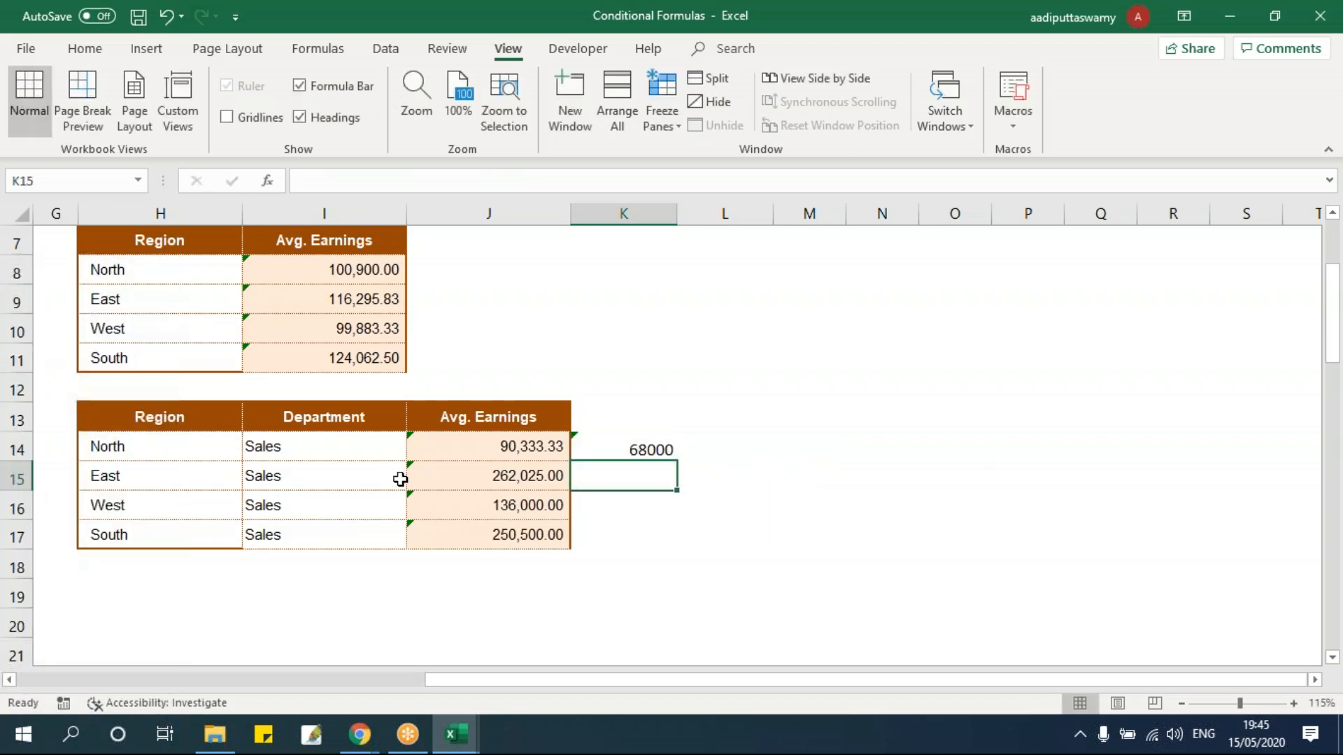
Step: Copy the K14 formula down to K17 and enter the heading "Minifs 1 Condition" in K13
click(639, 446)
drag(680, 462, 684, 547)
click(633, 410)
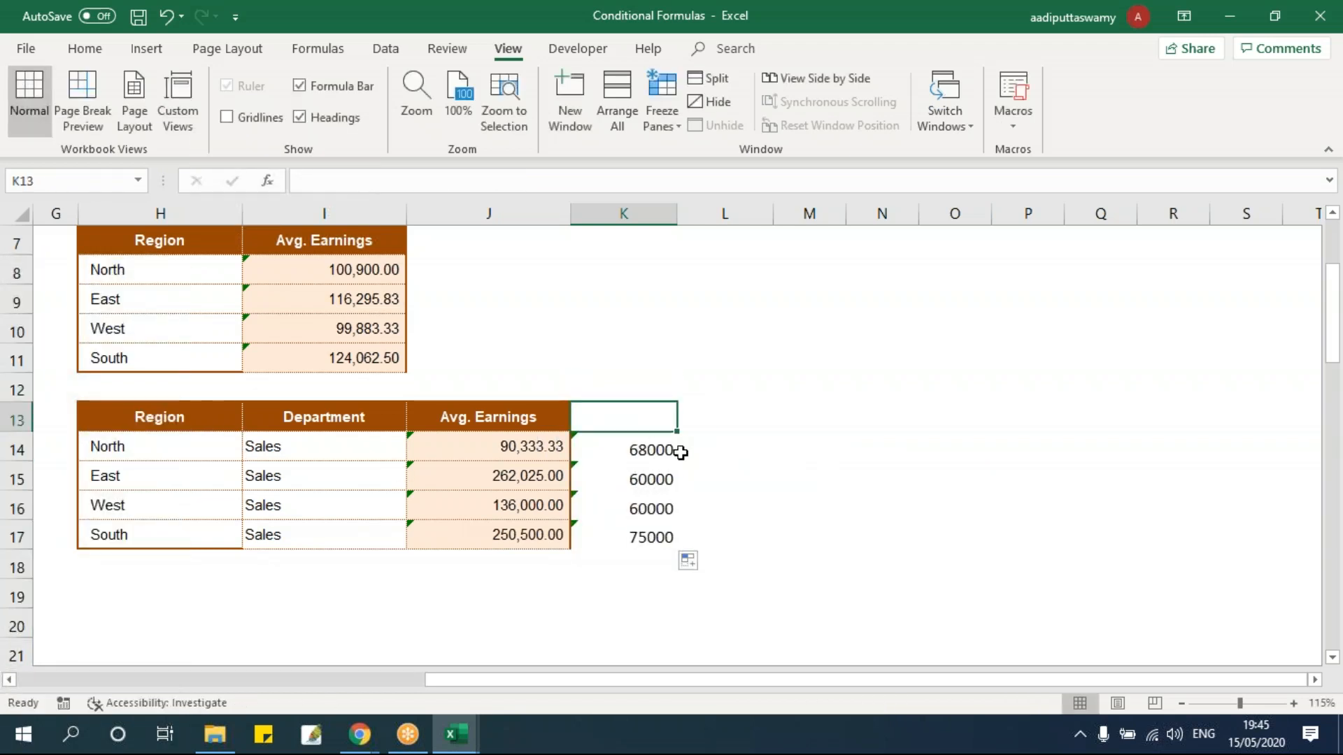
text(In)
text(Minif)
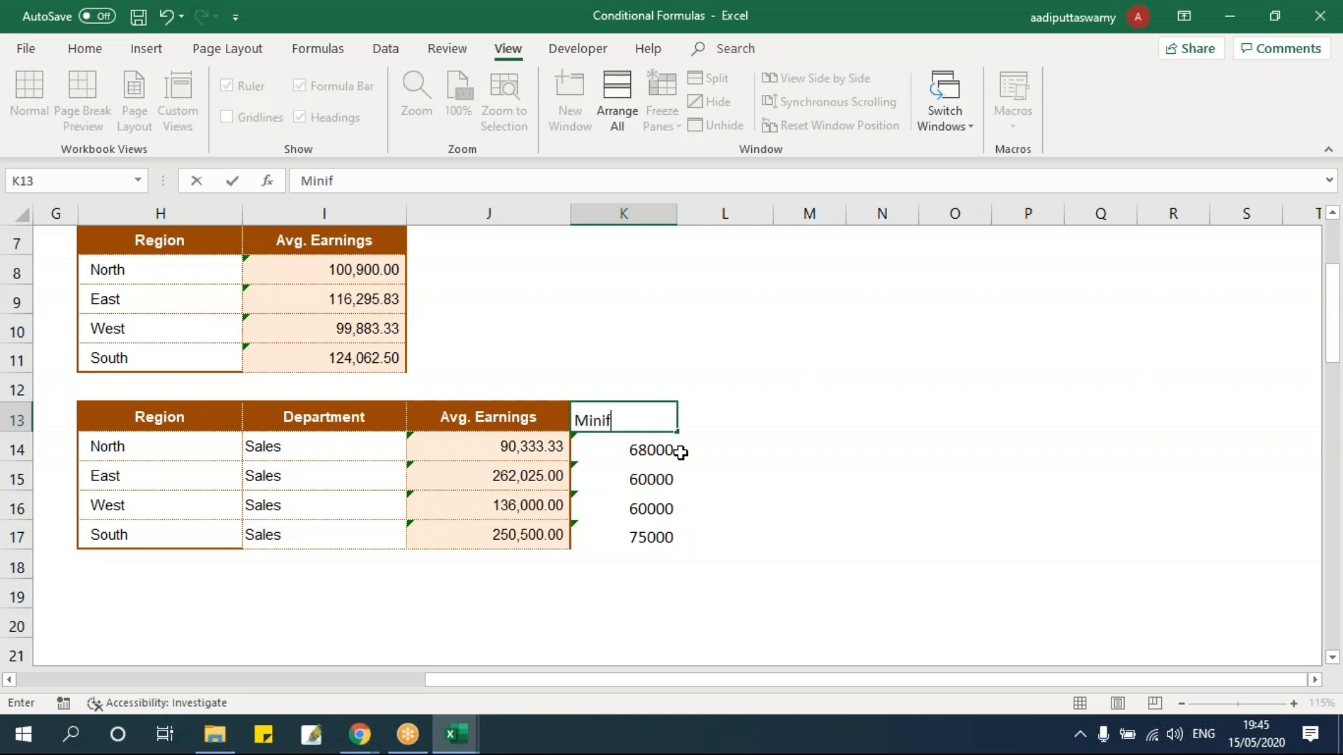
text(s 1 Condition)
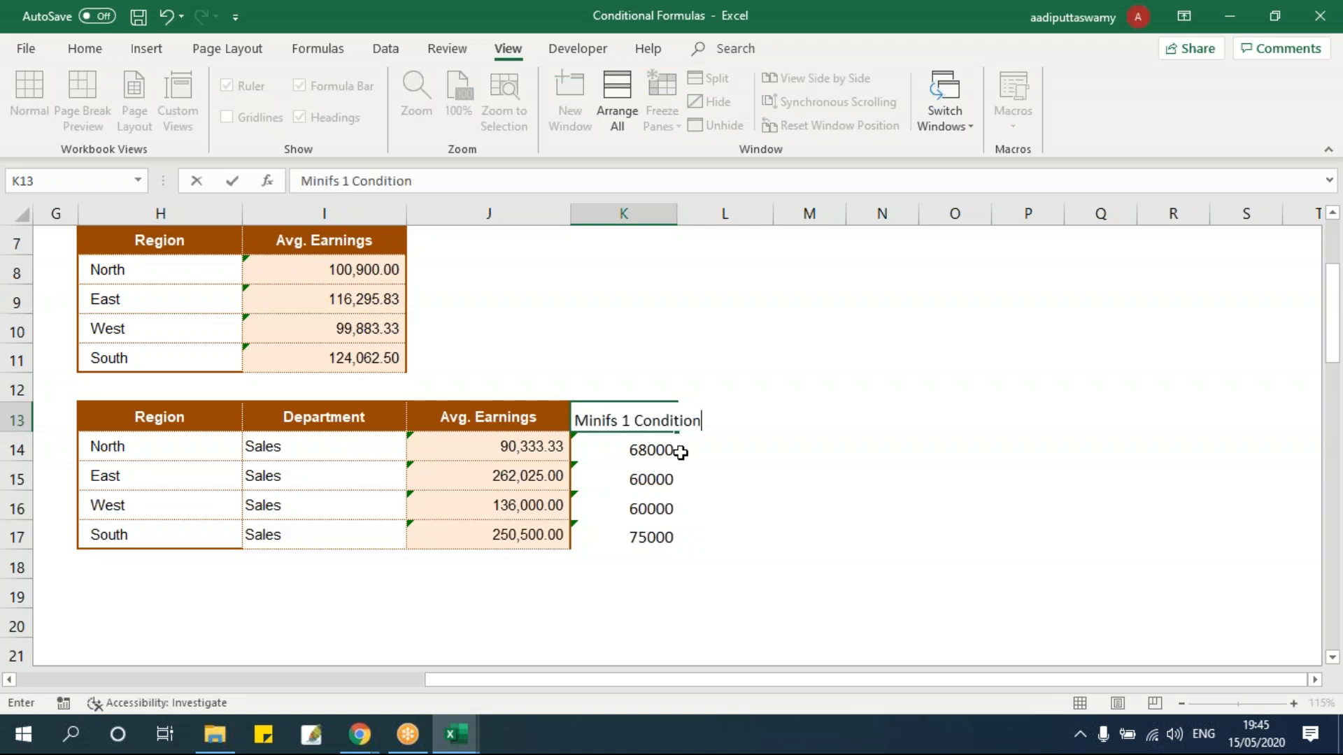
key(Return)
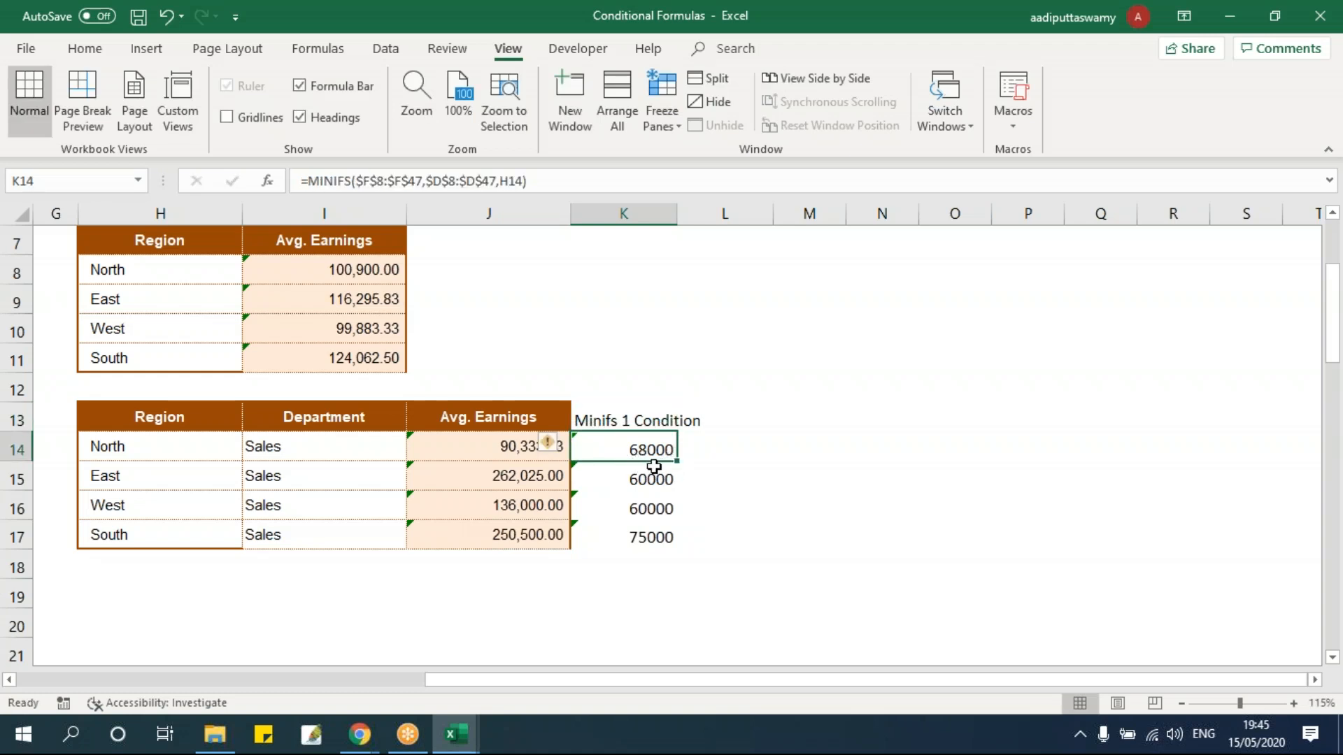
Step: Move the headed MINIFS block from K13:K17 to J7:J11, beside the region averages table
drag(641, 419, 648, 537)
drag(676, 476, 524, 305)
click(541, 278)
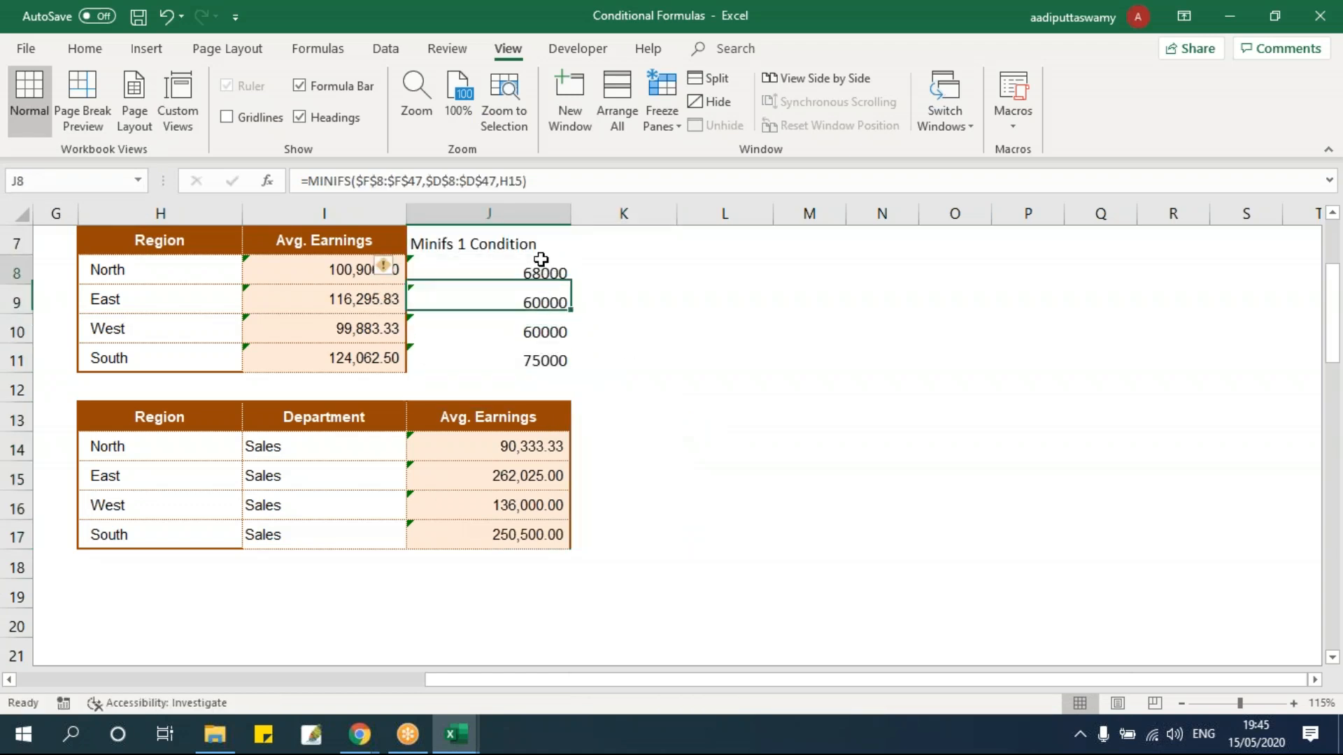
Step: Start a new MINIFS formula in the emptied K14, using the absolute earnings range $F$8:$F$47 as the minimum range
click(631, 449)
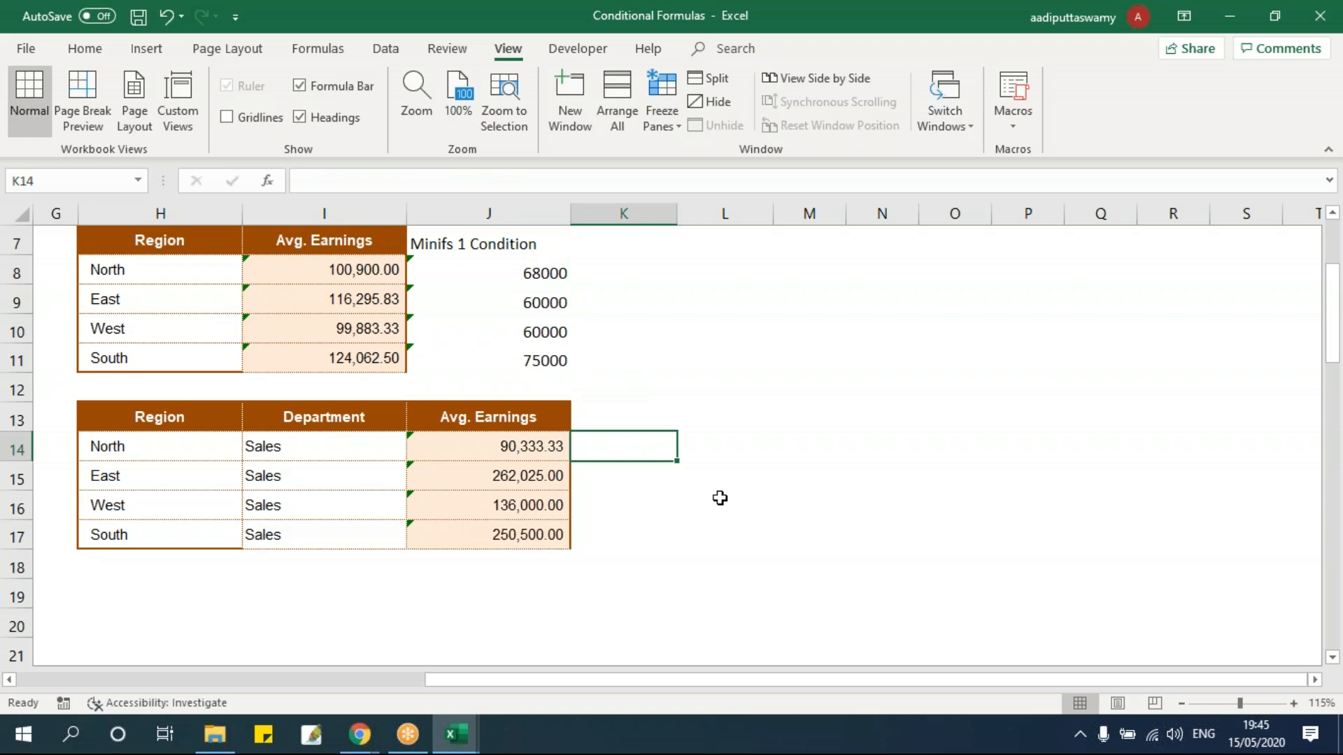
text(=minifs)
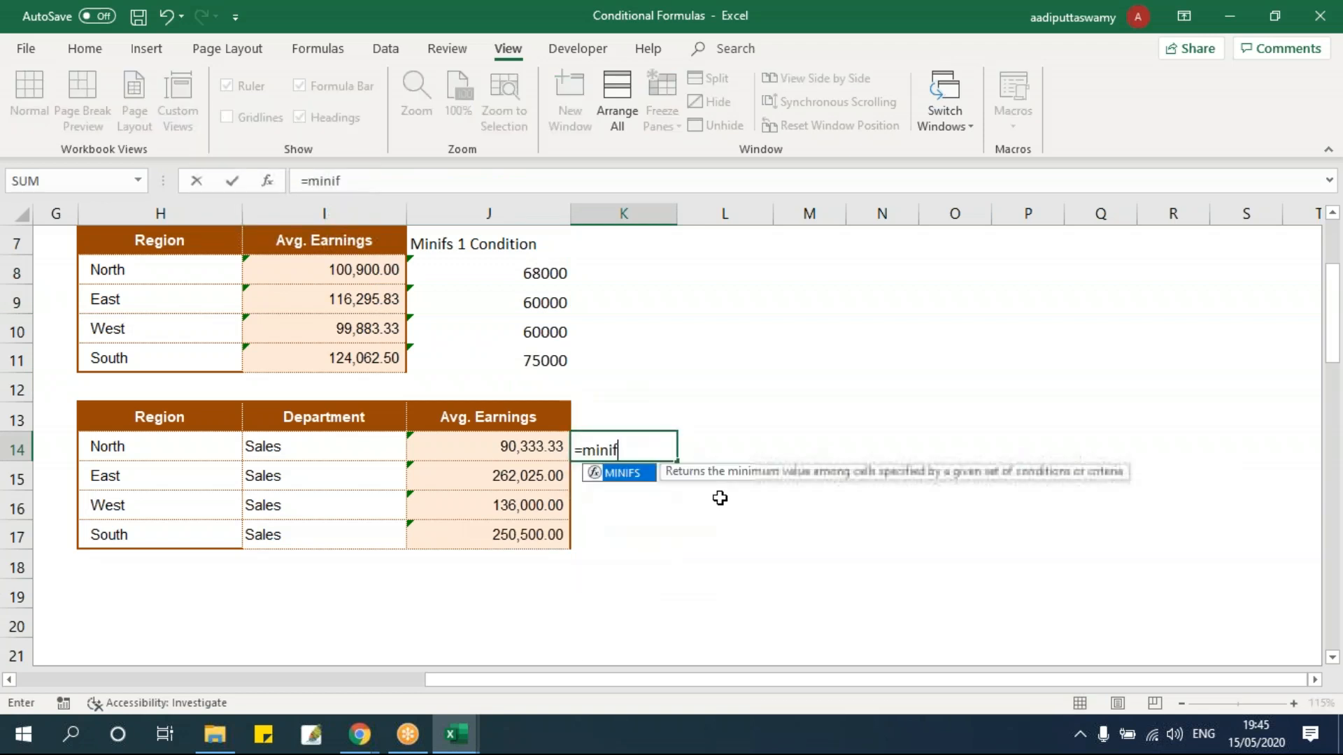
key(Tab)
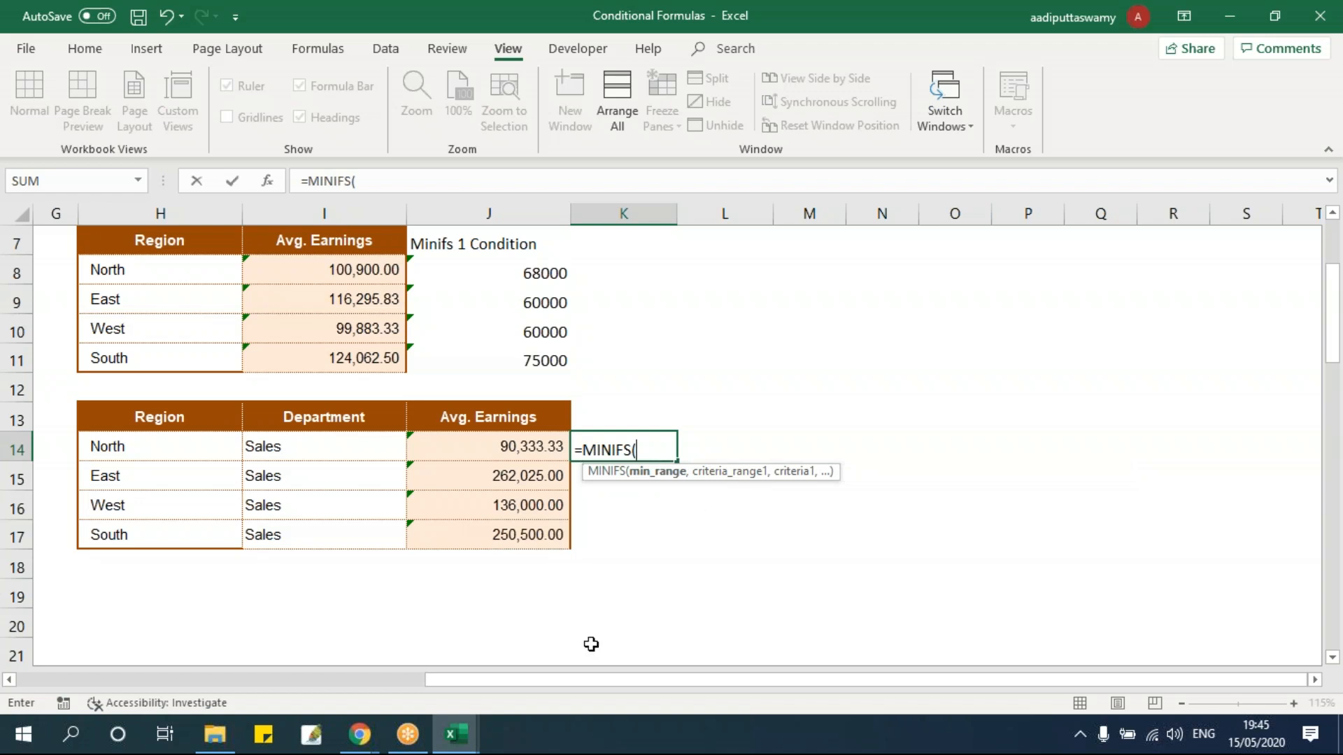
drag(585, 680, 273, 680)
click(768, 333)
key(ctrl+Up)
key(Down)
key(ctrl+shift+Down)
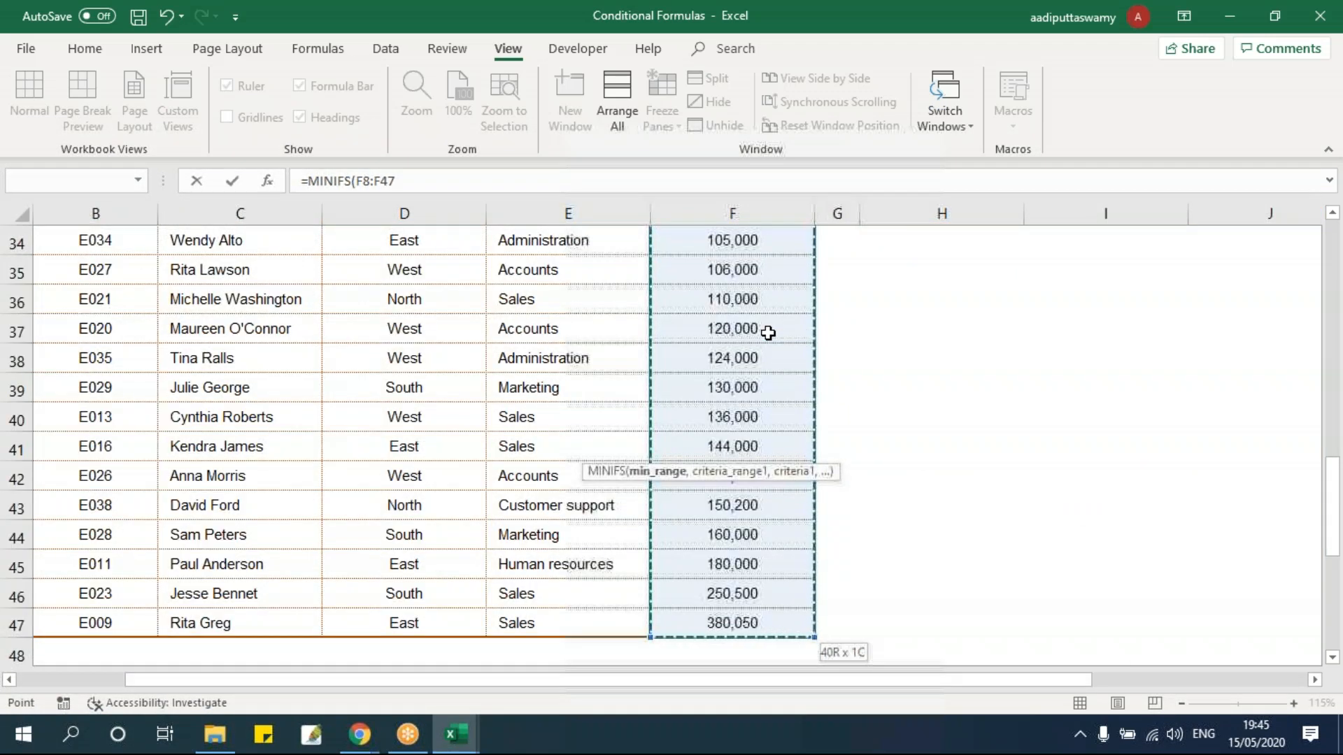
key(F4)
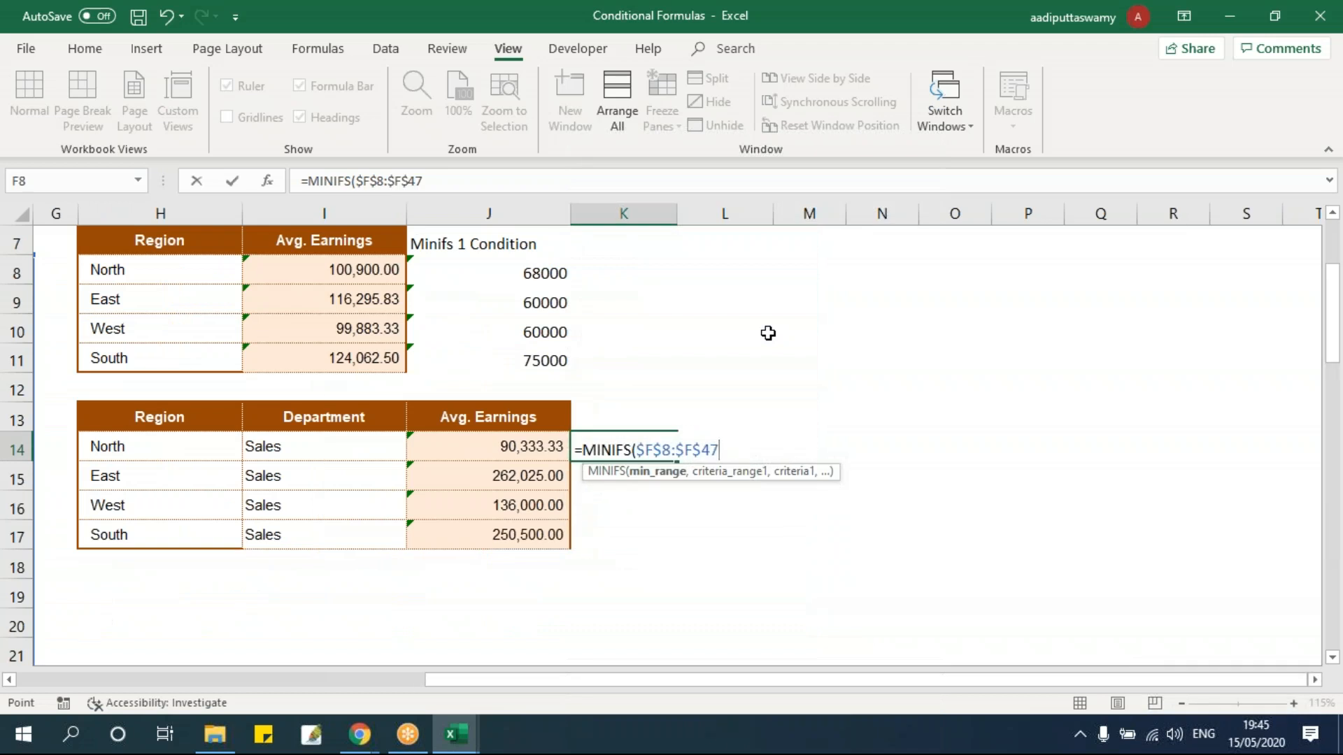
text(,)
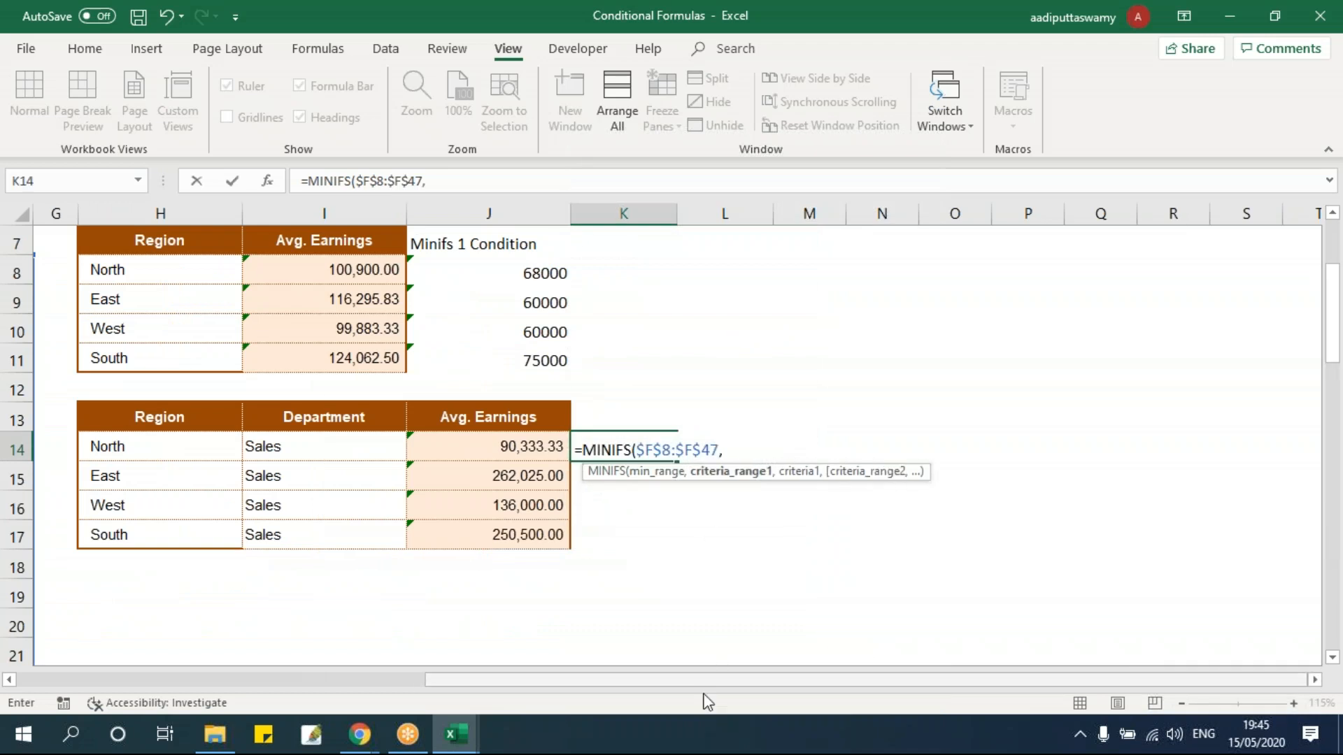
Step: Add the first condition to the K14 formula: absolute Region range $D$8:$D$47 with criterion H14
drag(683, 679, 490, 679)
click(282, 301)
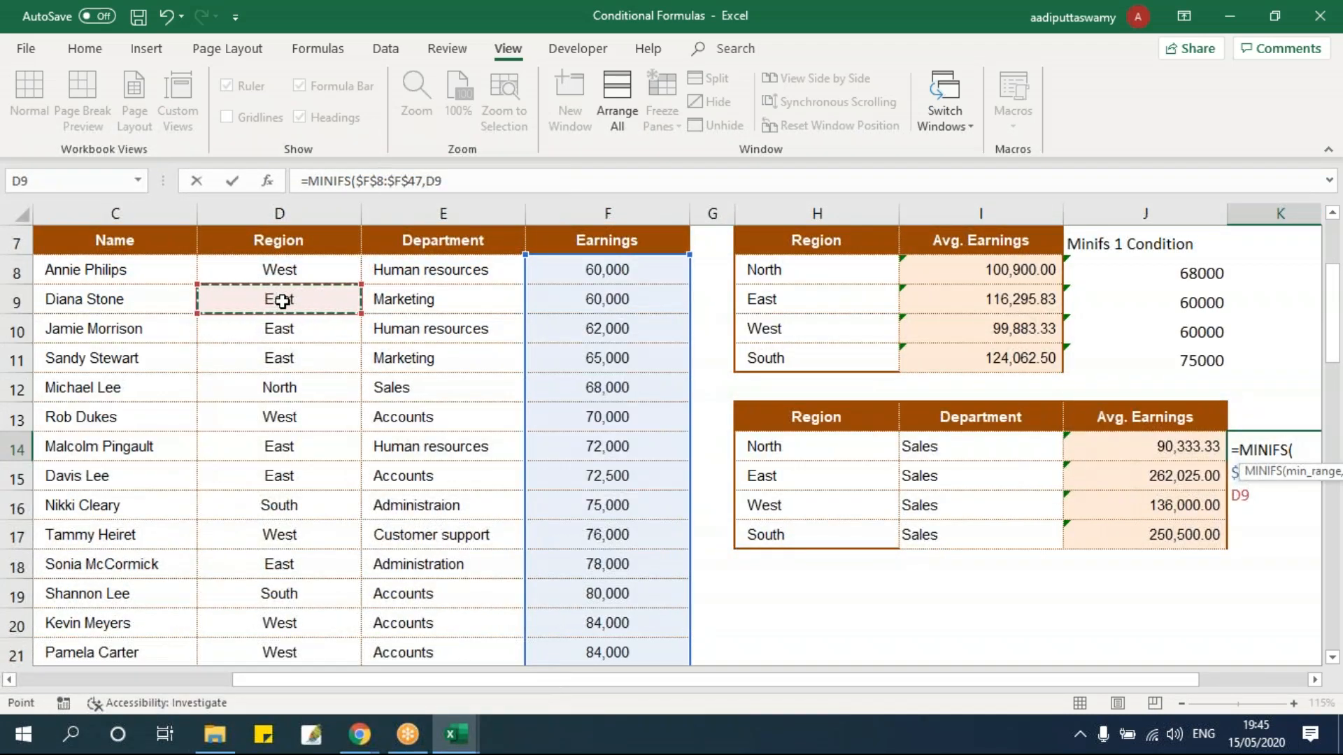
key(Up)
key(ctrl+shift+Down)
key(F4)
text(,)
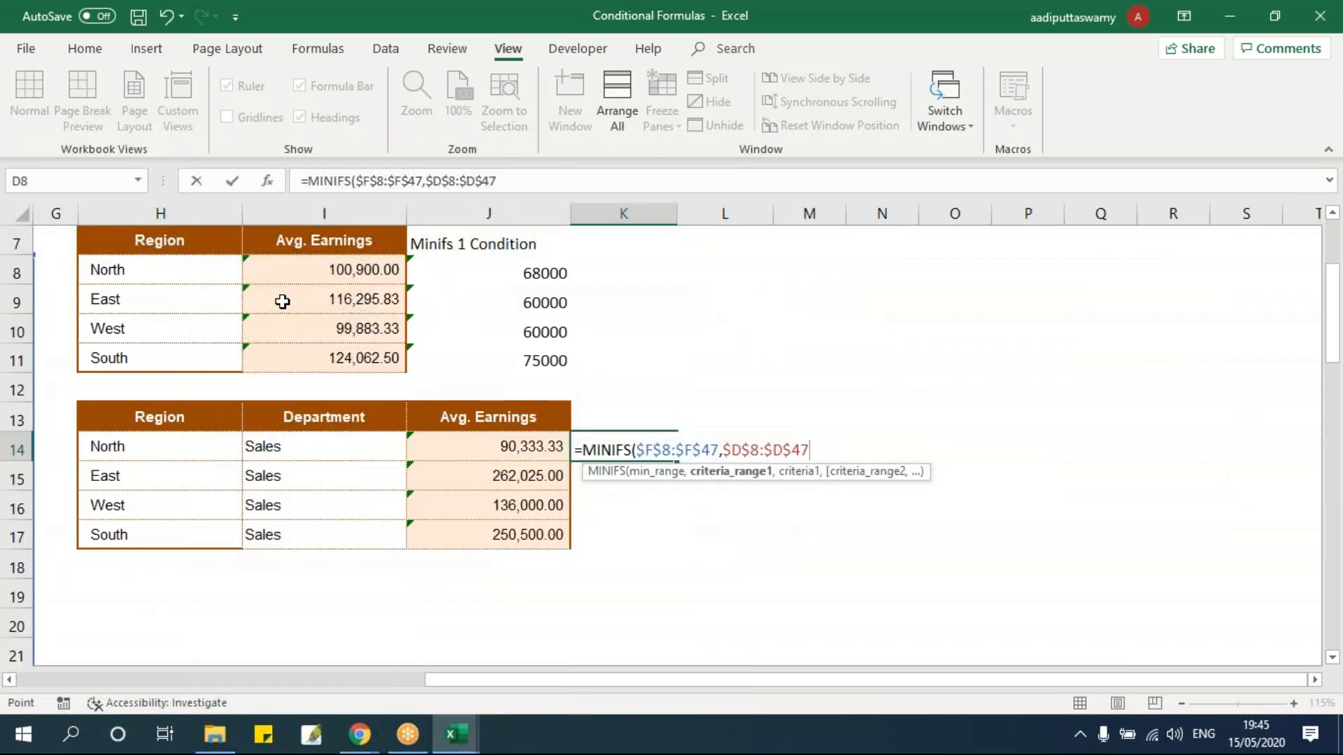
click(186, 441)
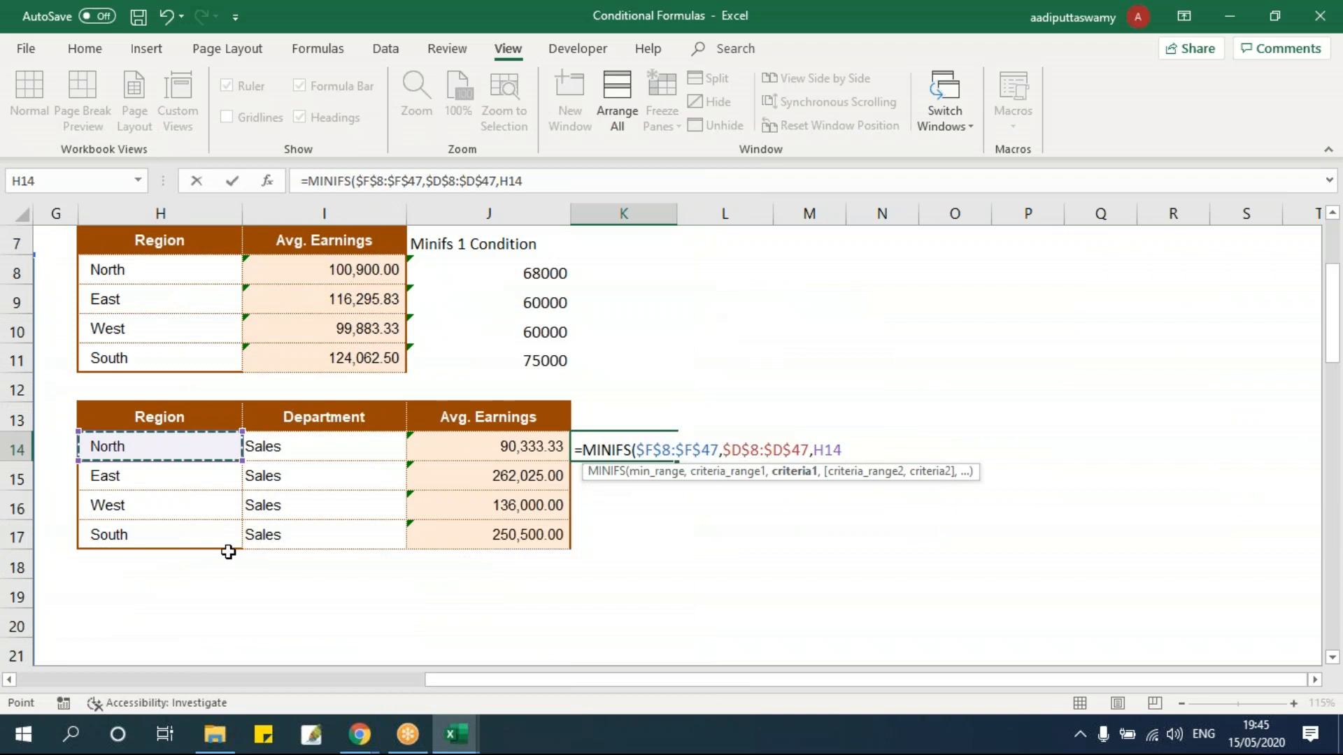
text(,)
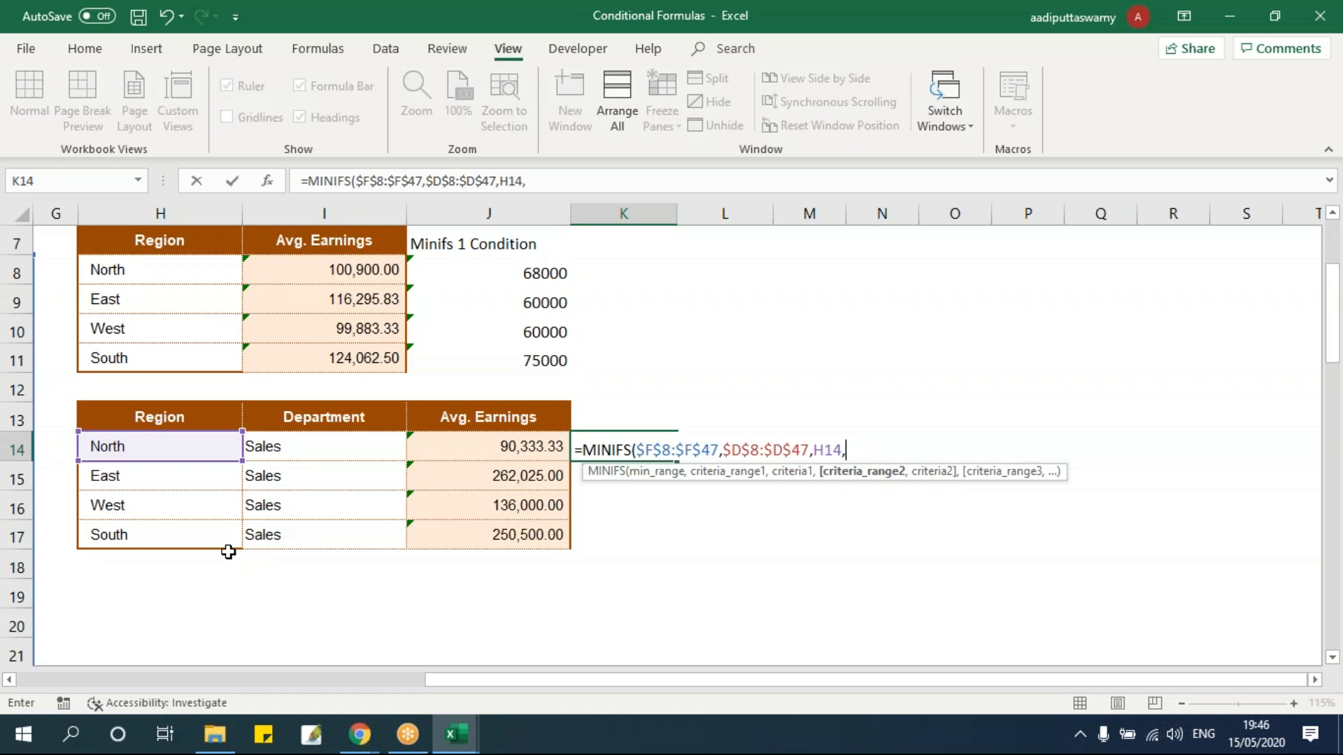
Step: Add the second condition, absolute Department range $E$8:$E$47 with criterion I14, and enter the K14 formula
drag(553, 679, 359, 682)
click(419, 392)
key(ctrl+Up)
key(Down)
key(ctrl+shift+Down)
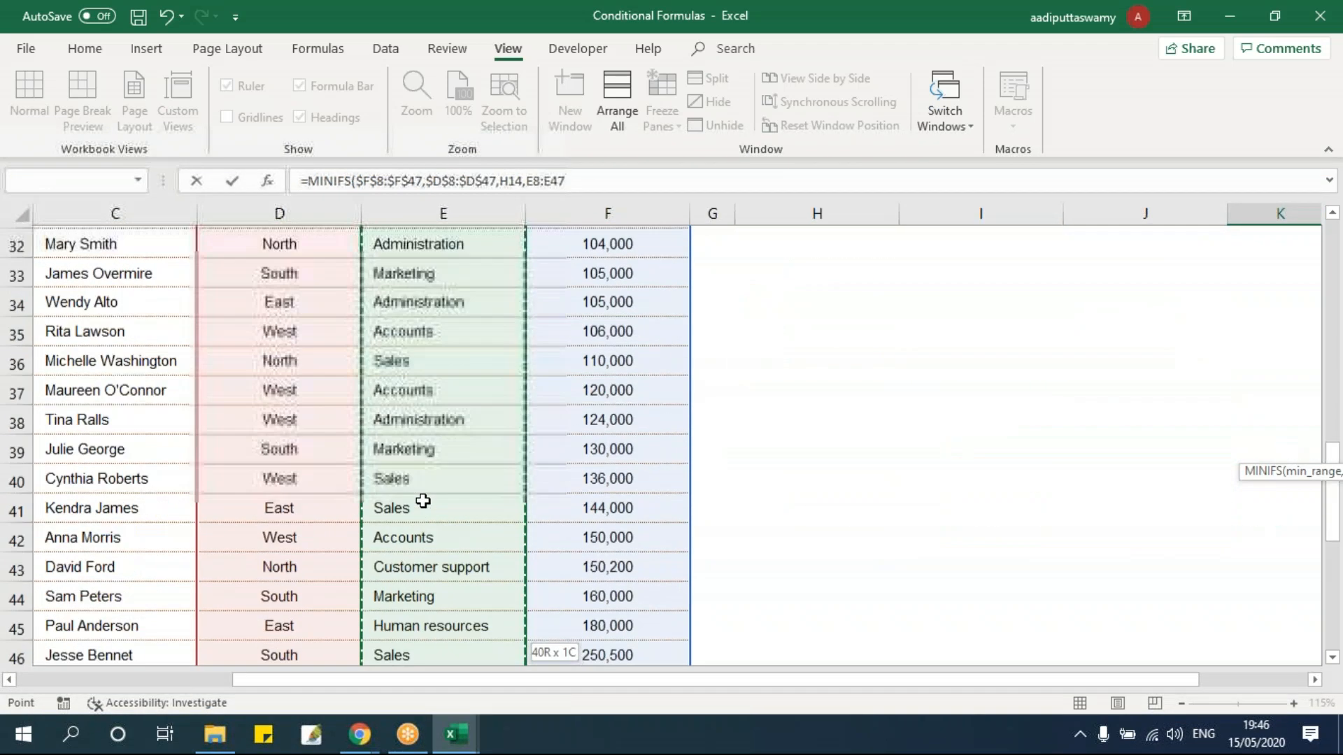
key(F4)
text(,)
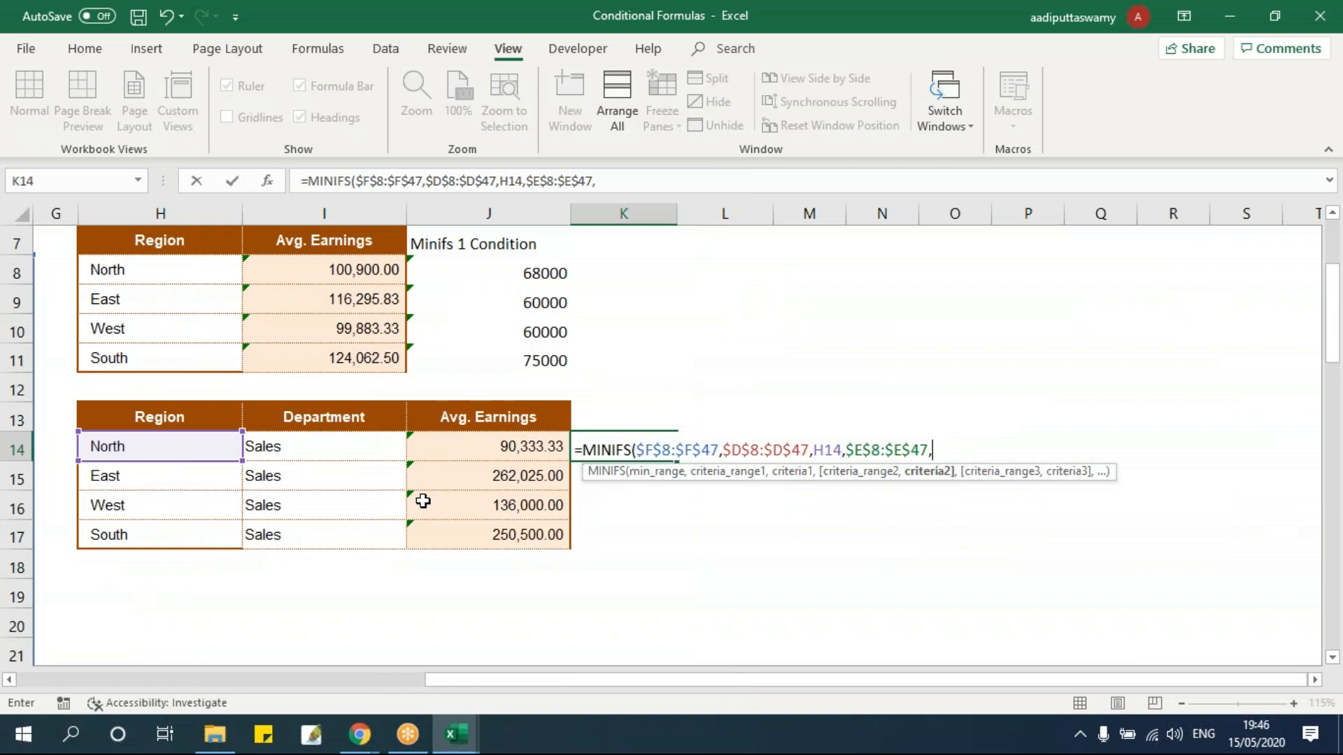
click(389, 453)
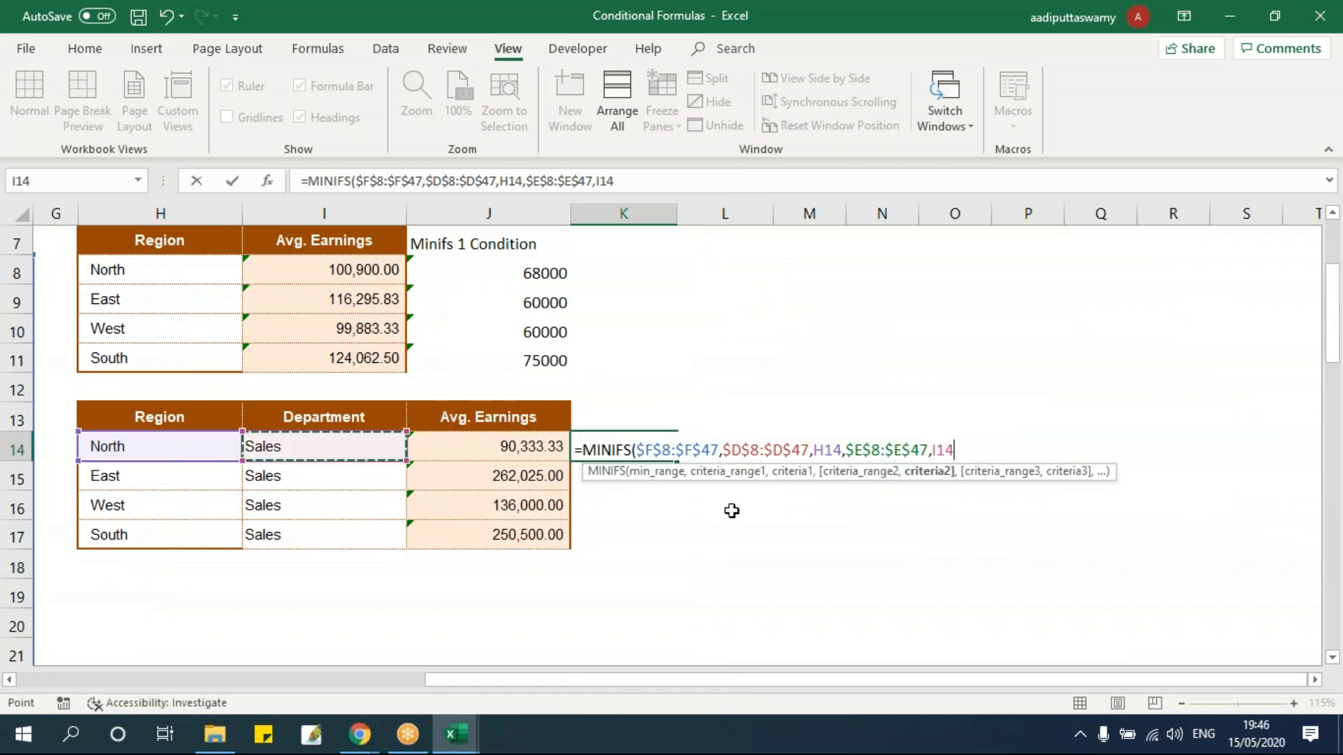
key(Return)
key(Up)
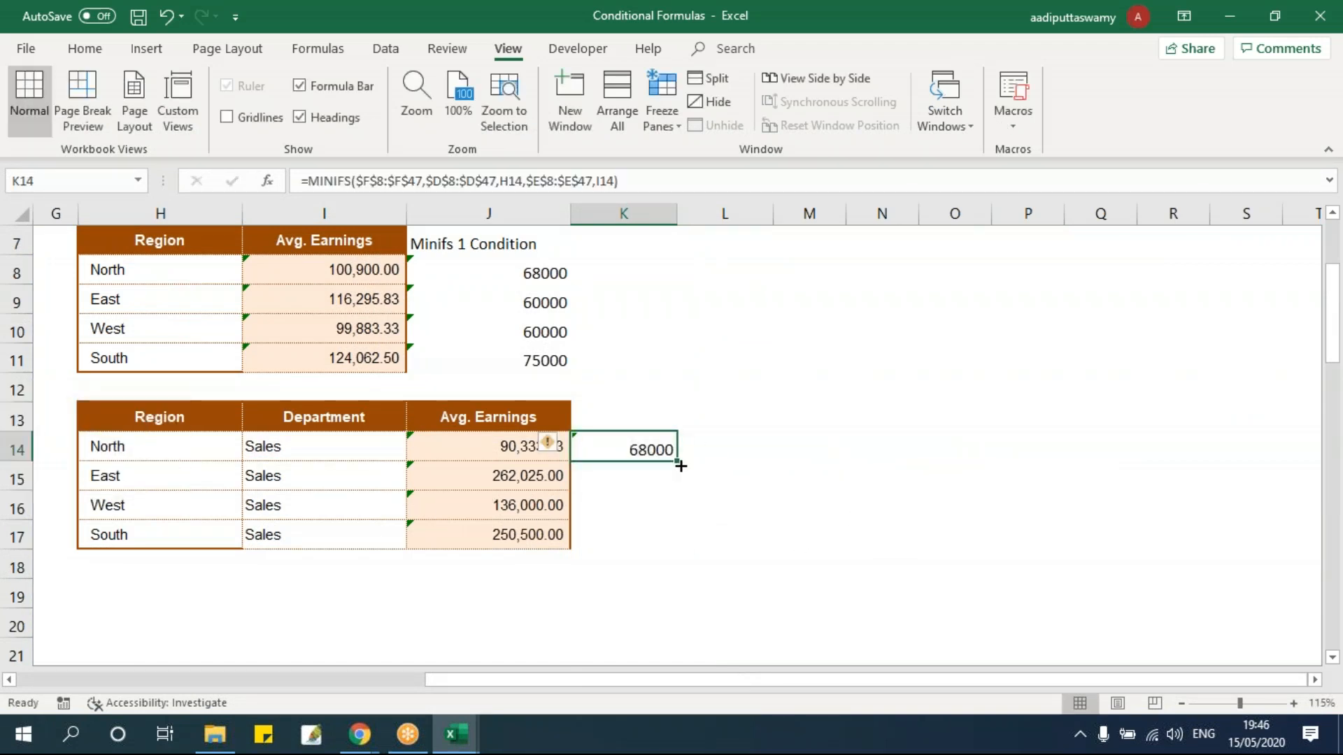
Step: Check the range and criteria arguments of the two-condition MINIFS formula in K14 and fill it down to K17
double_click(640, 448)
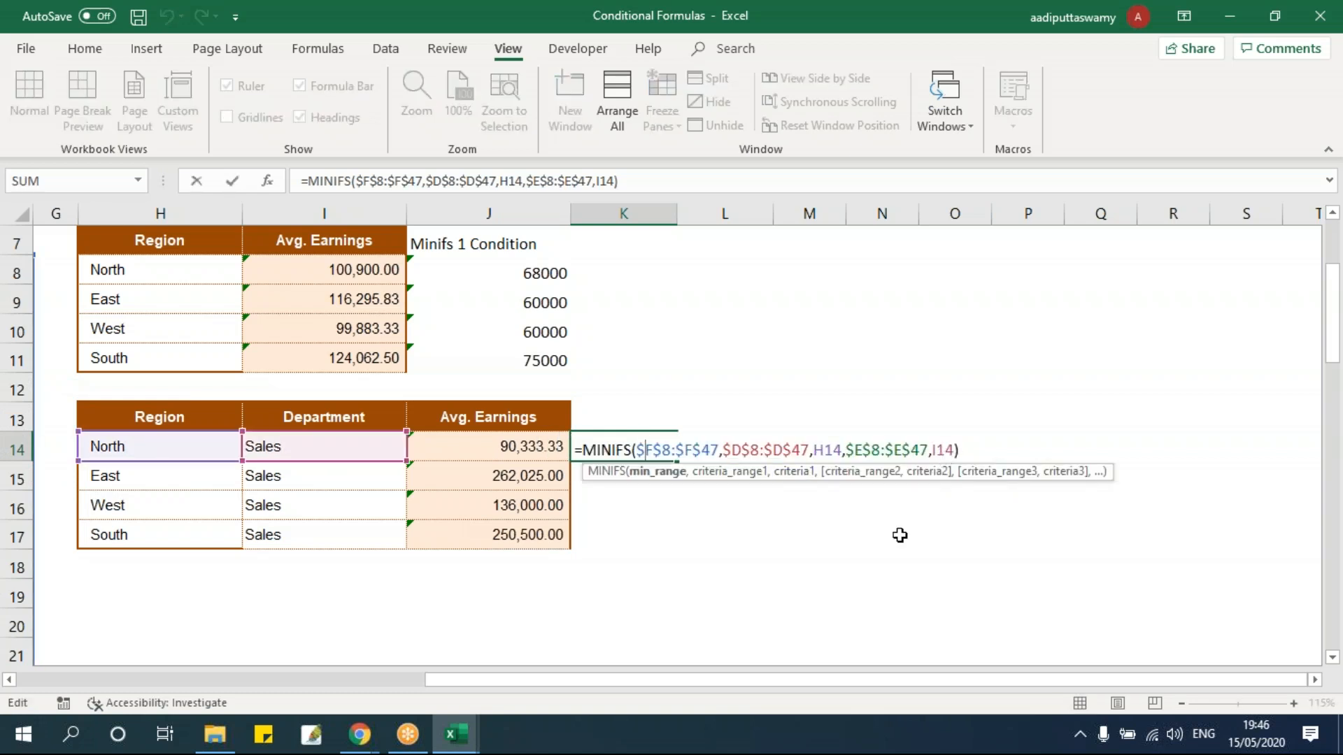
click(766, 444)
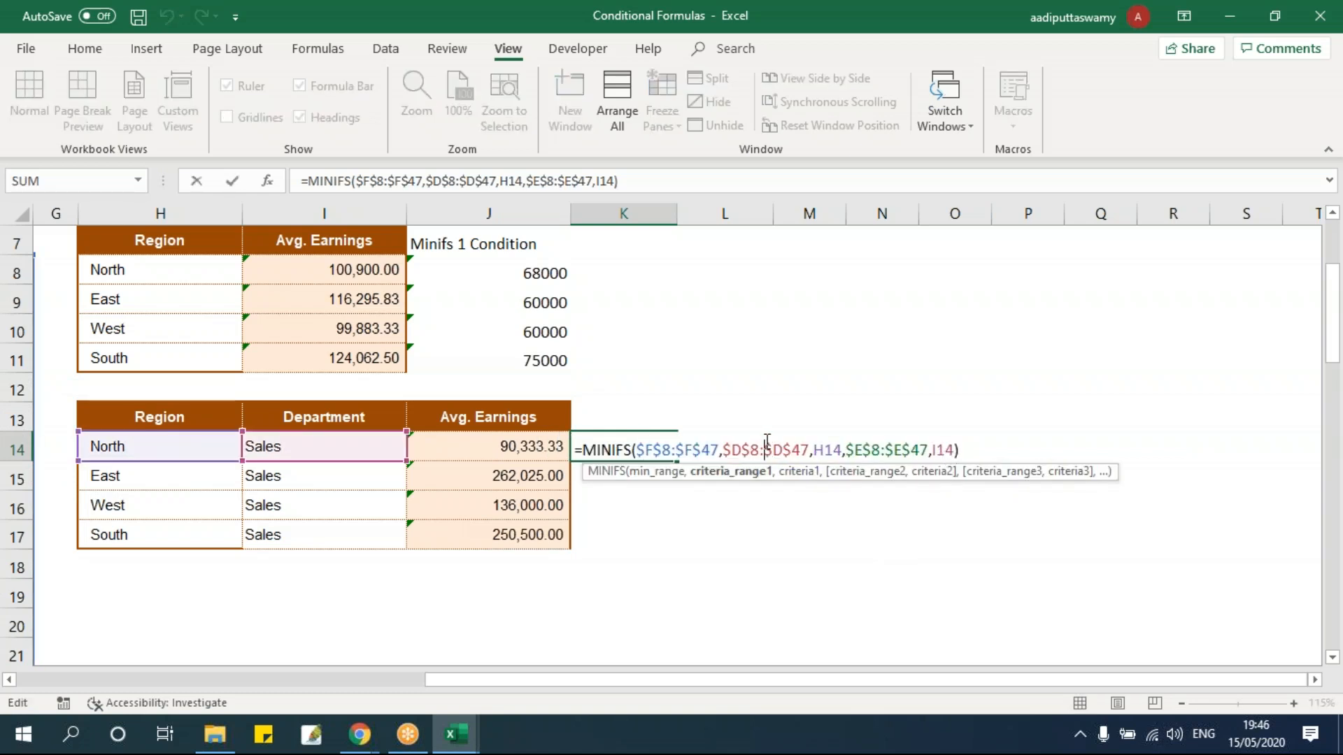
click(894, 448)
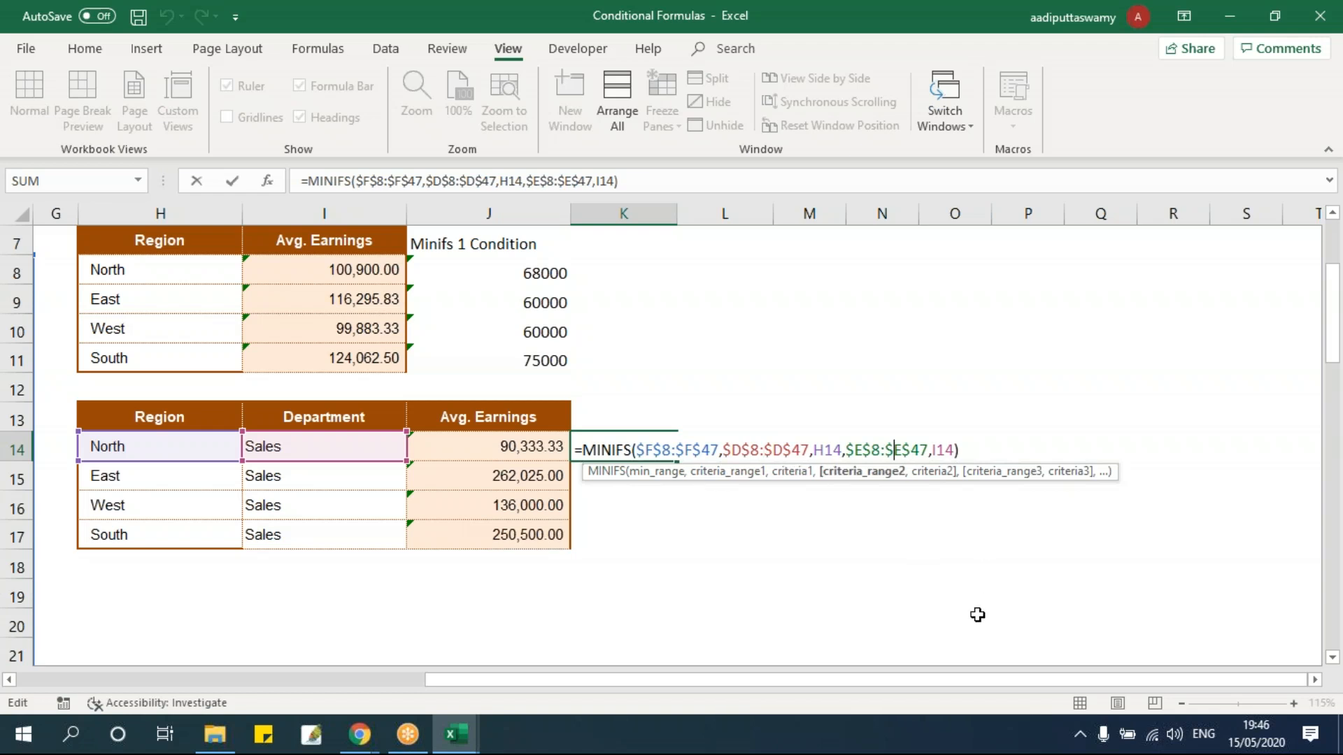
key(Return)
key(Up)
key(shift+Down)
key(shift+Down)
key(shift+Down)
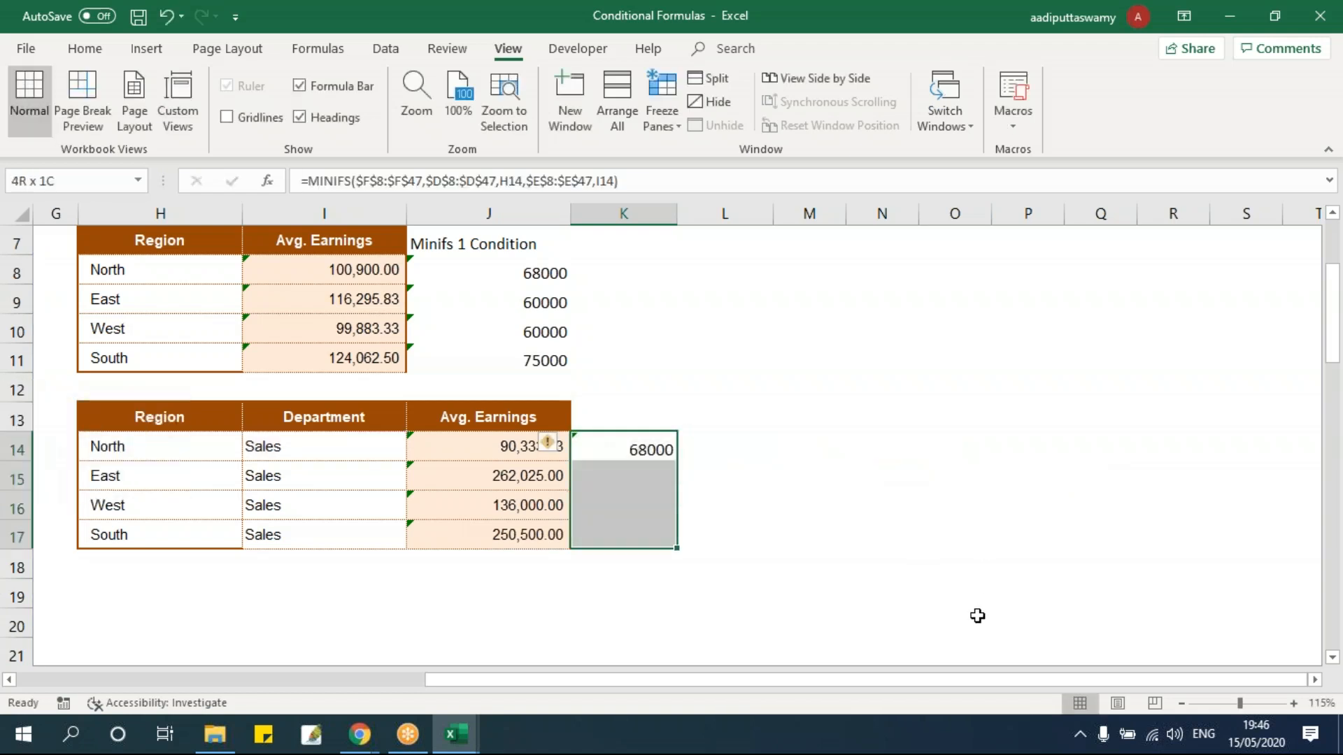
key(ctrl+d)
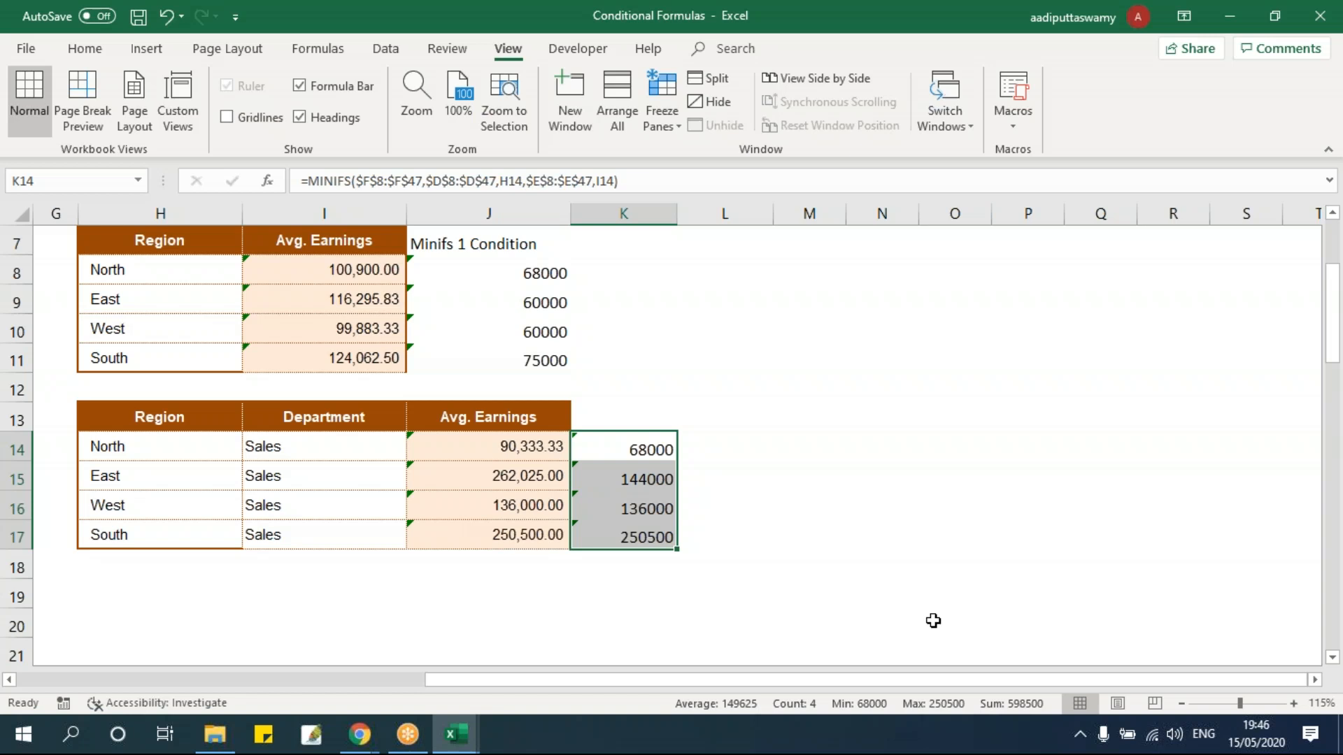
drag(170, 426, 300, 420)
drag(652, 448, 655, 528)
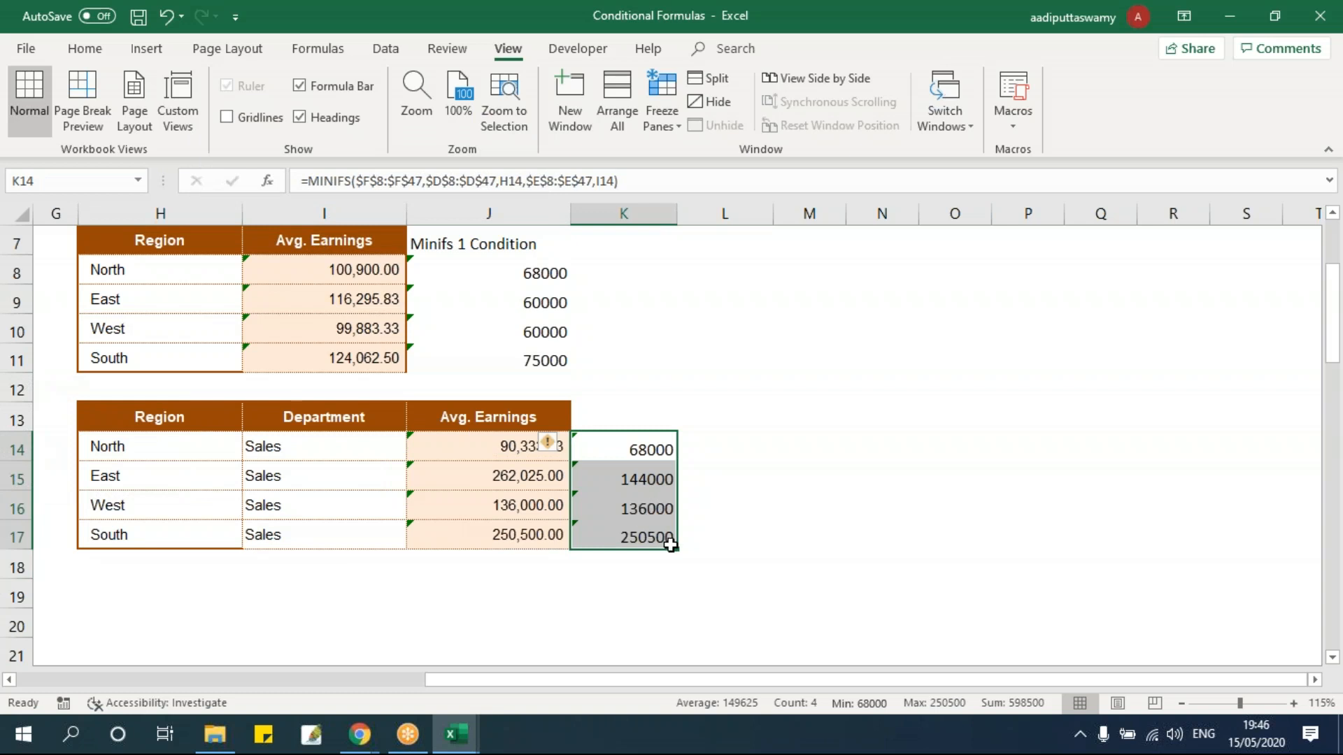
Step: Enter the heading "Maxifs" in K7, beside the Minifs 1 Condition column
scroll(684, 539, up, 1)
click(605, 350)
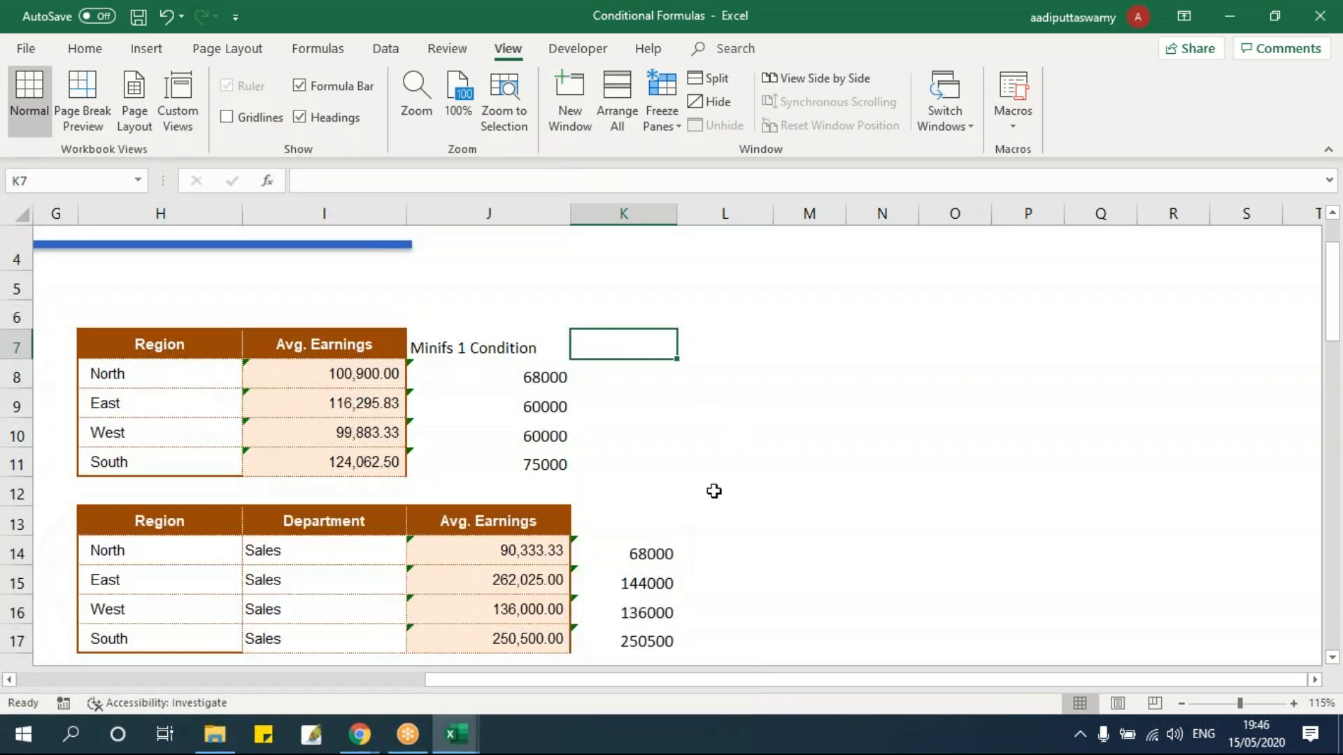
text(Maxifs)
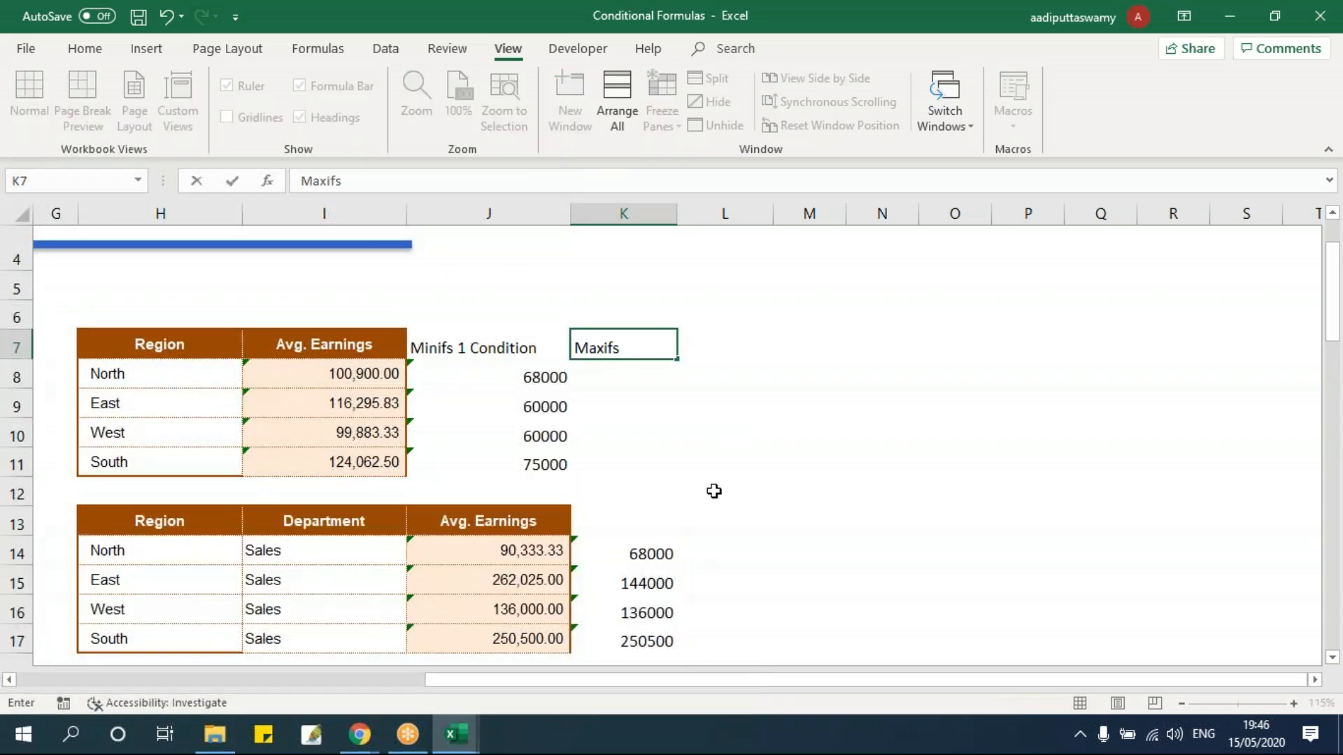
key(Return)
Step: Start a MAXIFS formula in K8 with the absolute Earnings range $F$8:$F$47 as the max range
text(=)
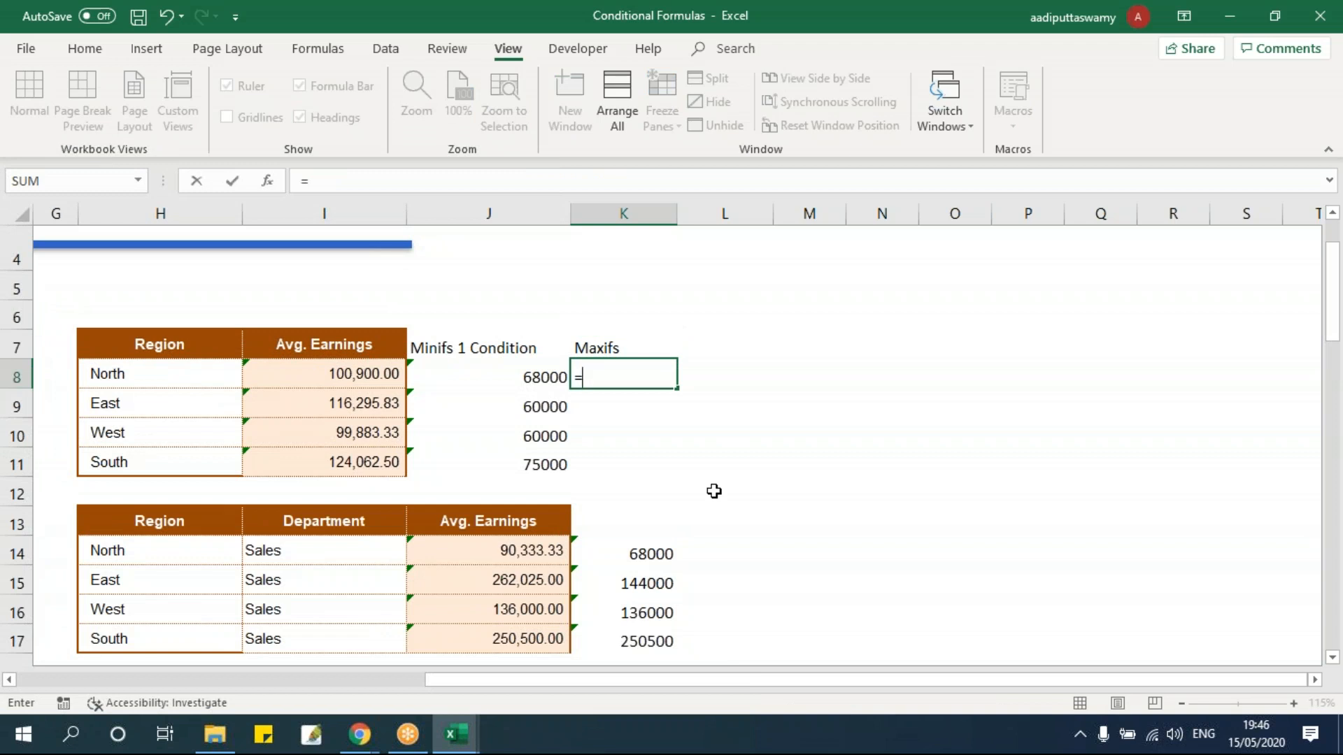
text(maxif)
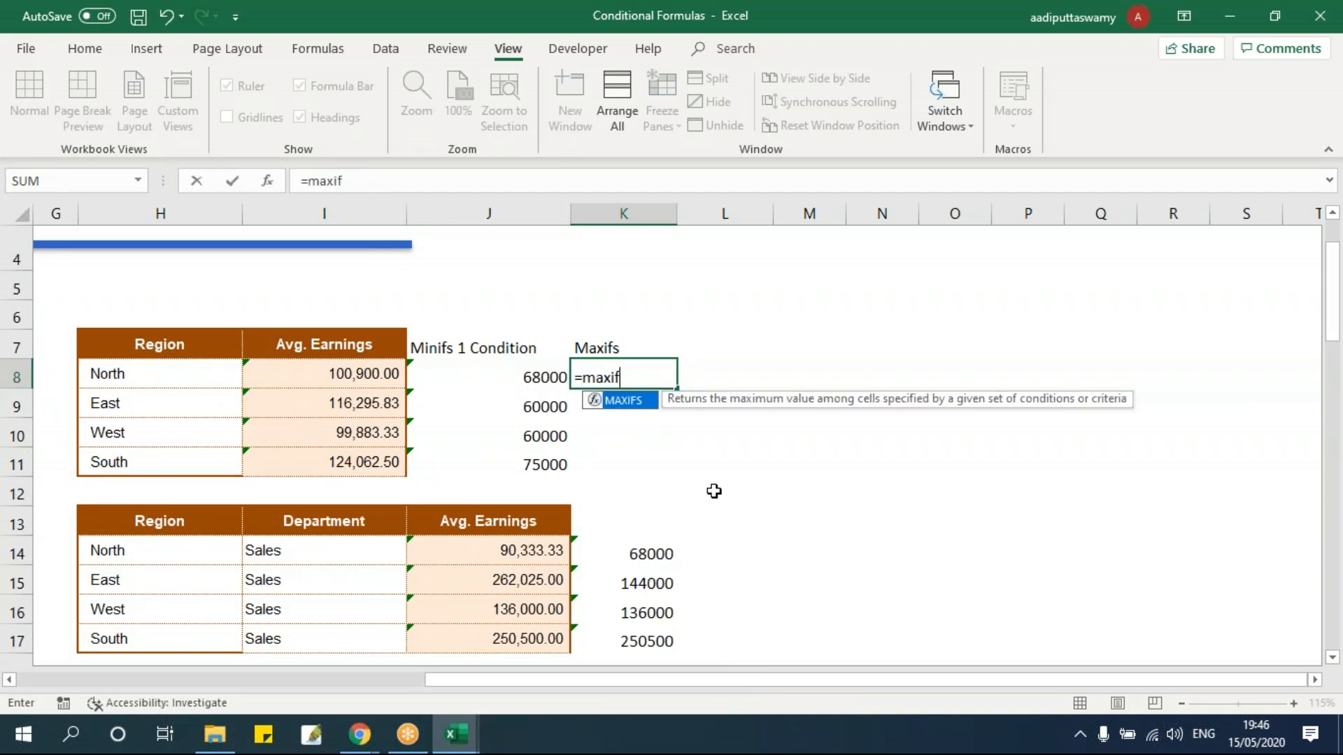
key(Tab)
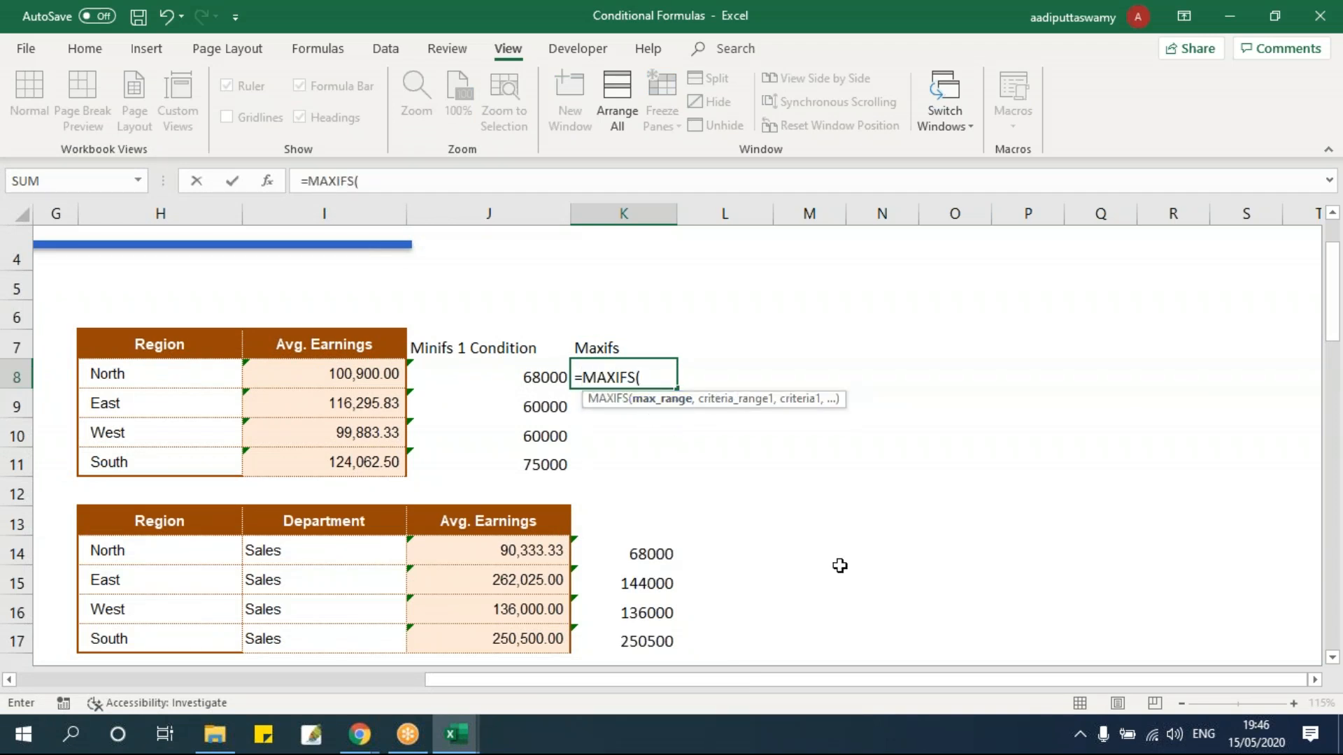
drag(853, 680, 554, 680)
click(727, 374)
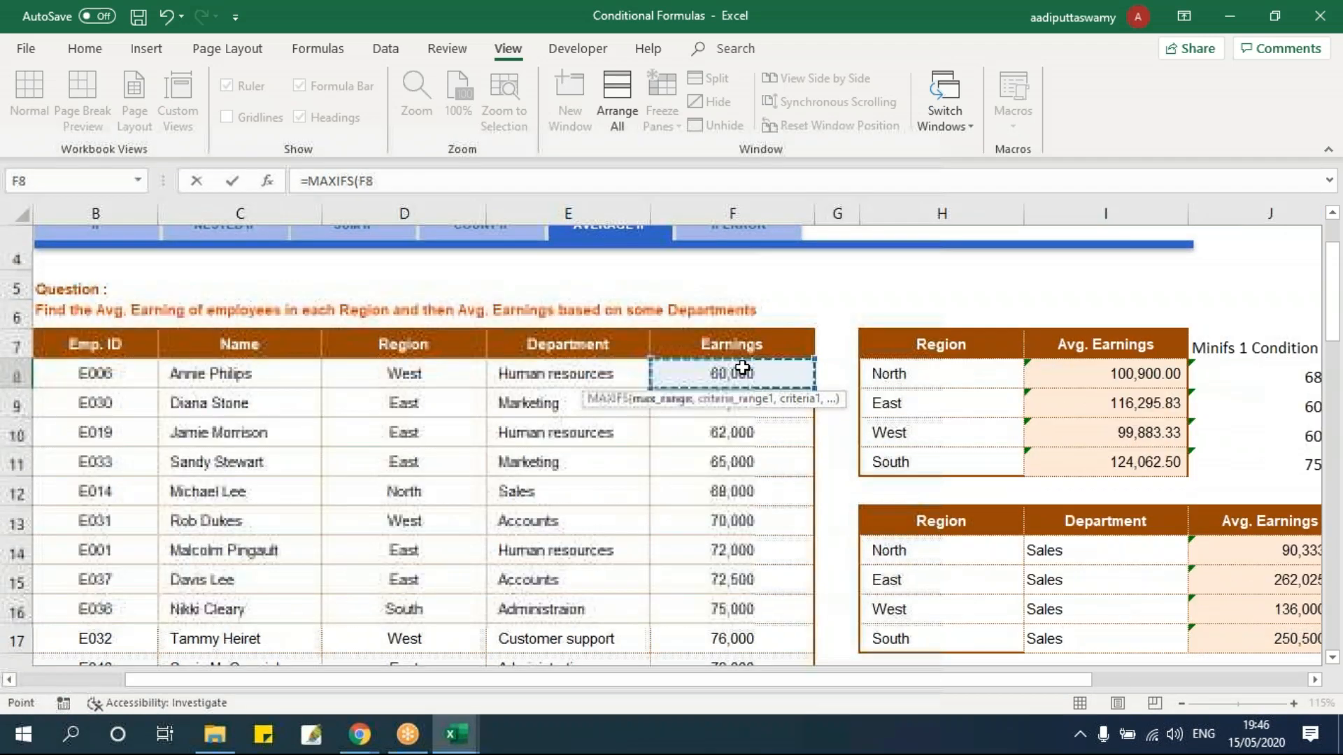
key(ctrl+shift+Down)
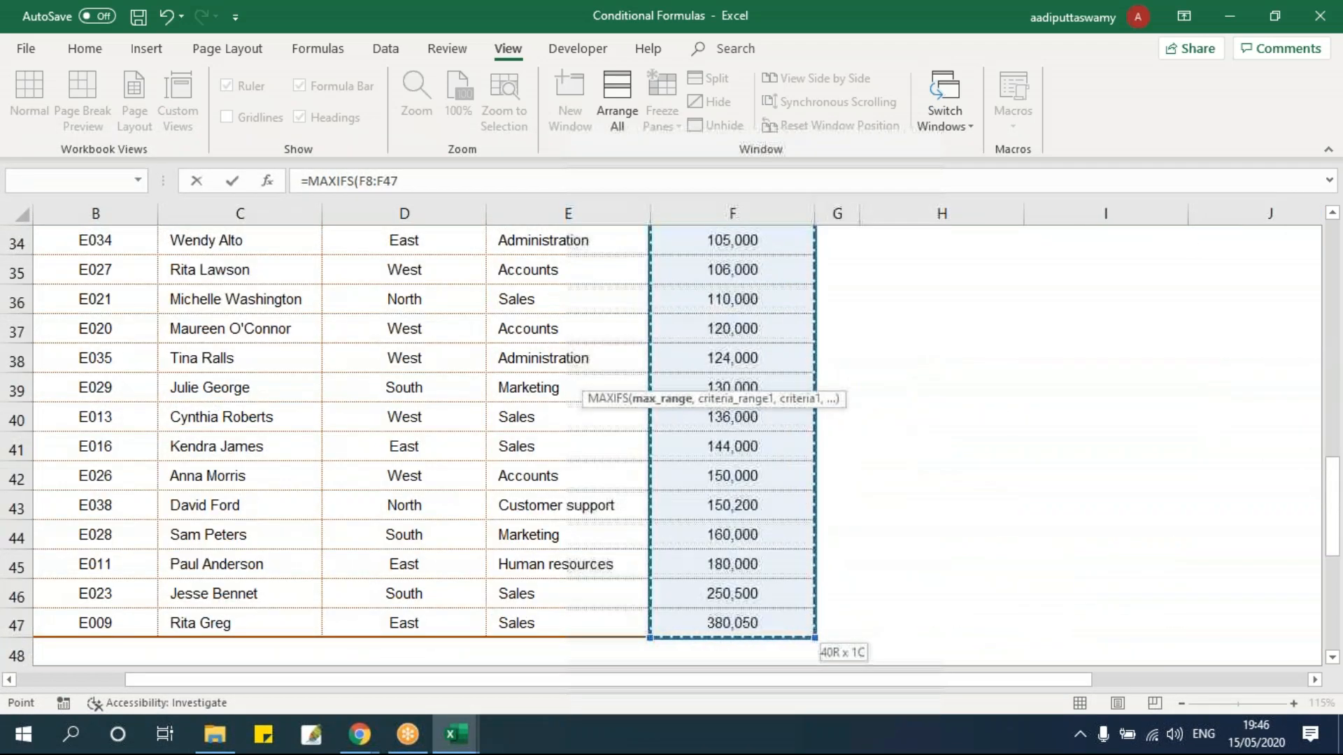
key(F4)
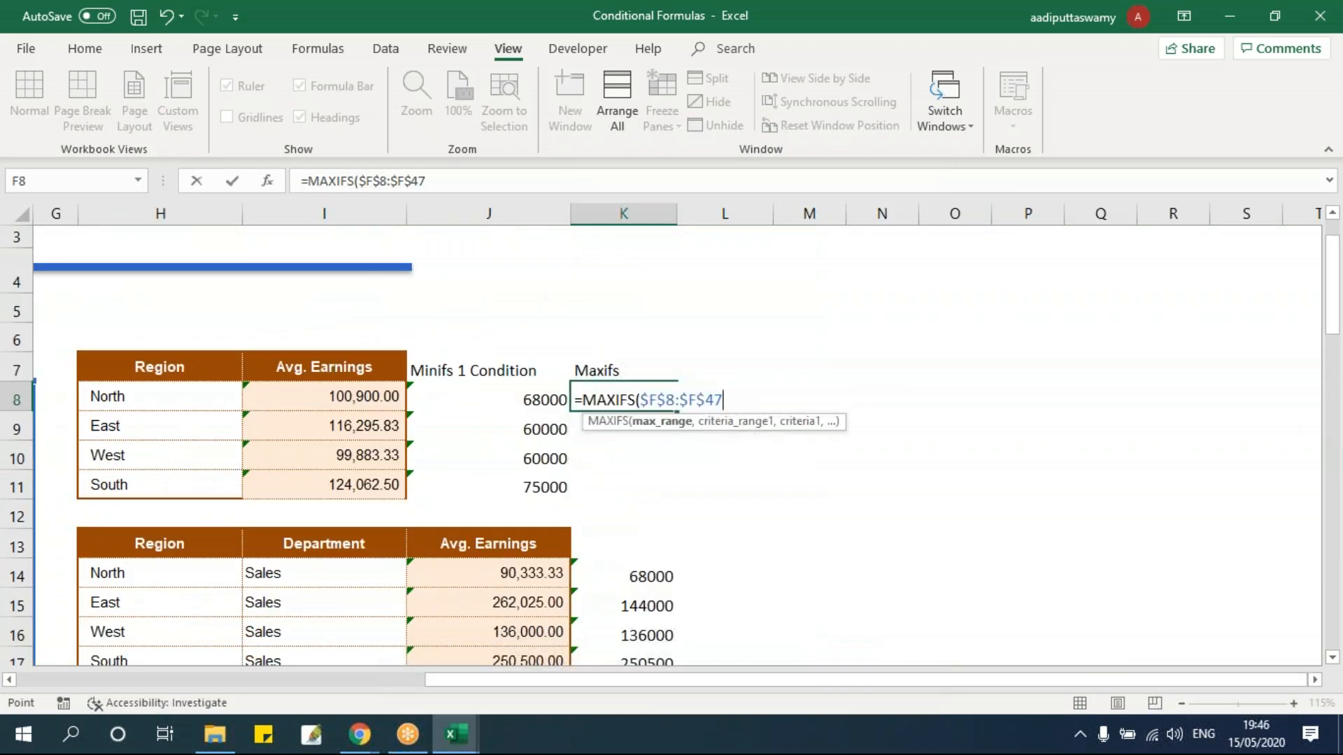
text(,)
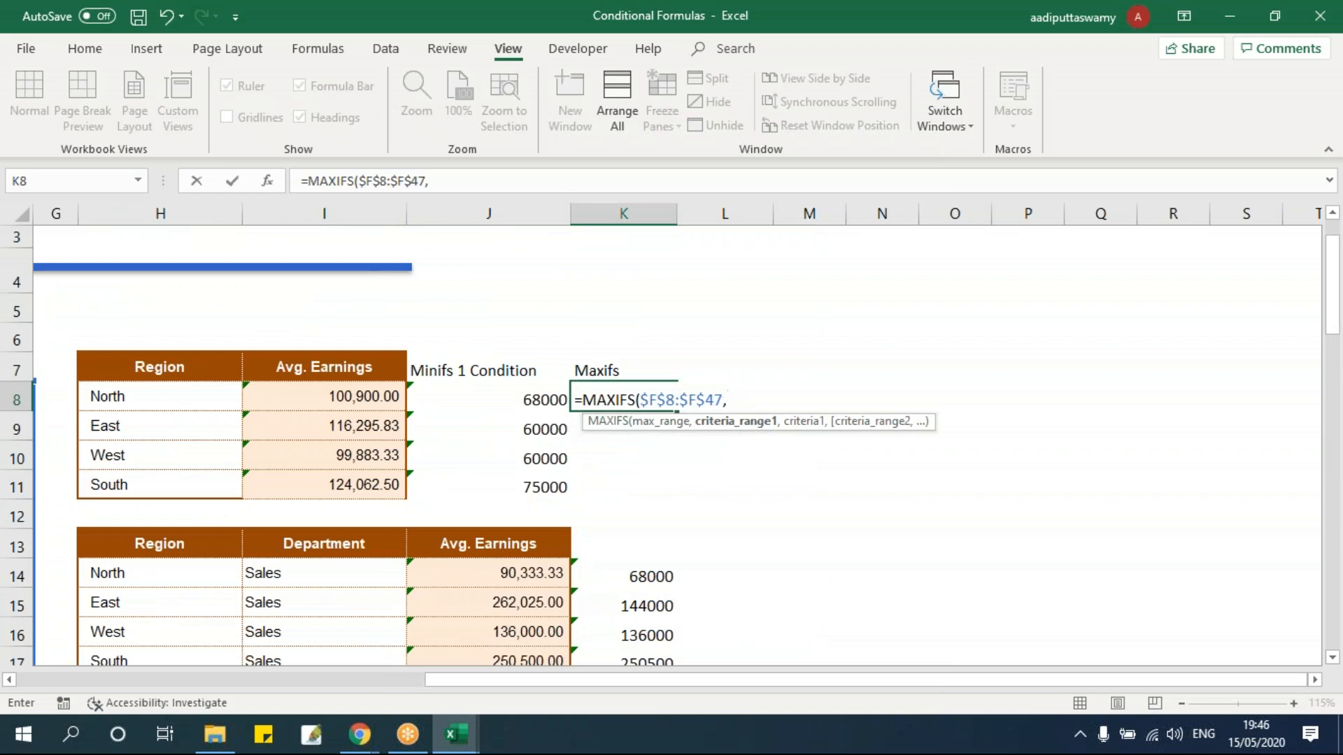
Step: Add the absolute Region range $D$8:$D$47 as the criteria range of the K8 formula
drag(737, 681, 413, 681)
click(413, 398)
key(ctrl+shift+Down)
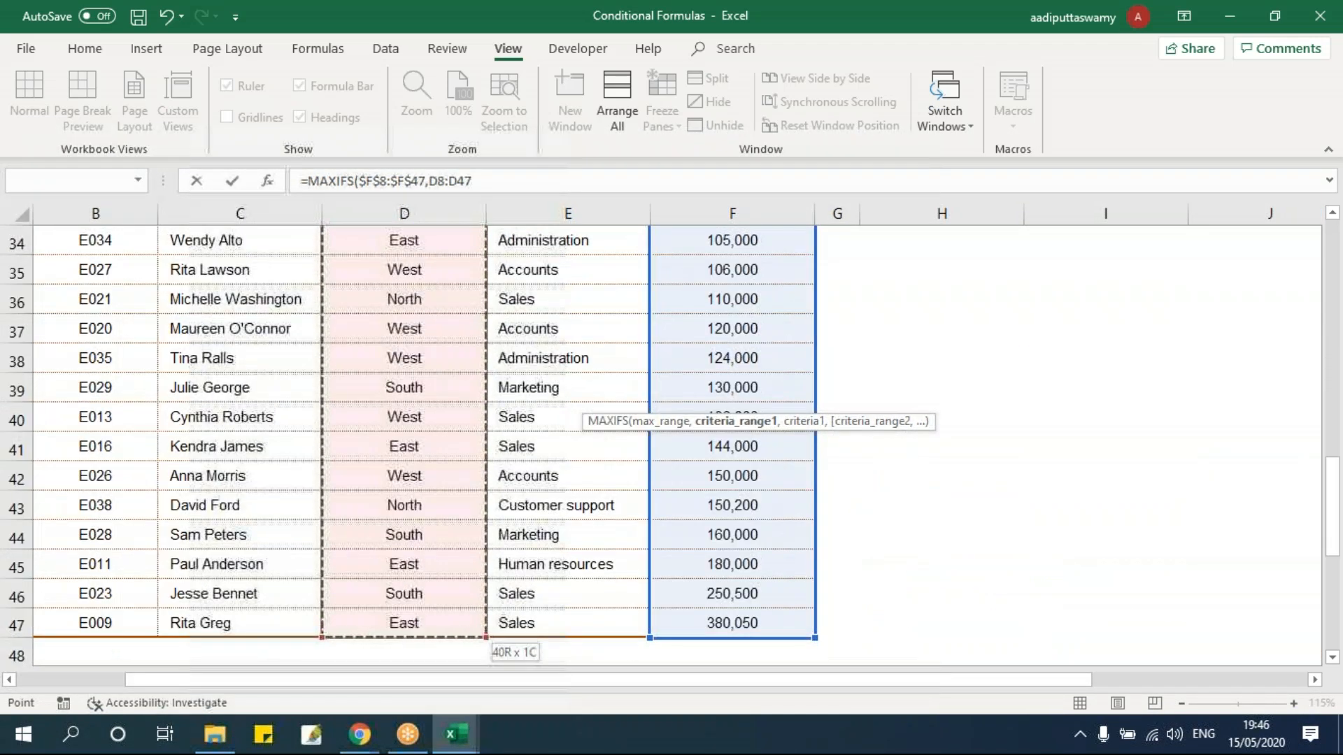
key(F4)
text(,)
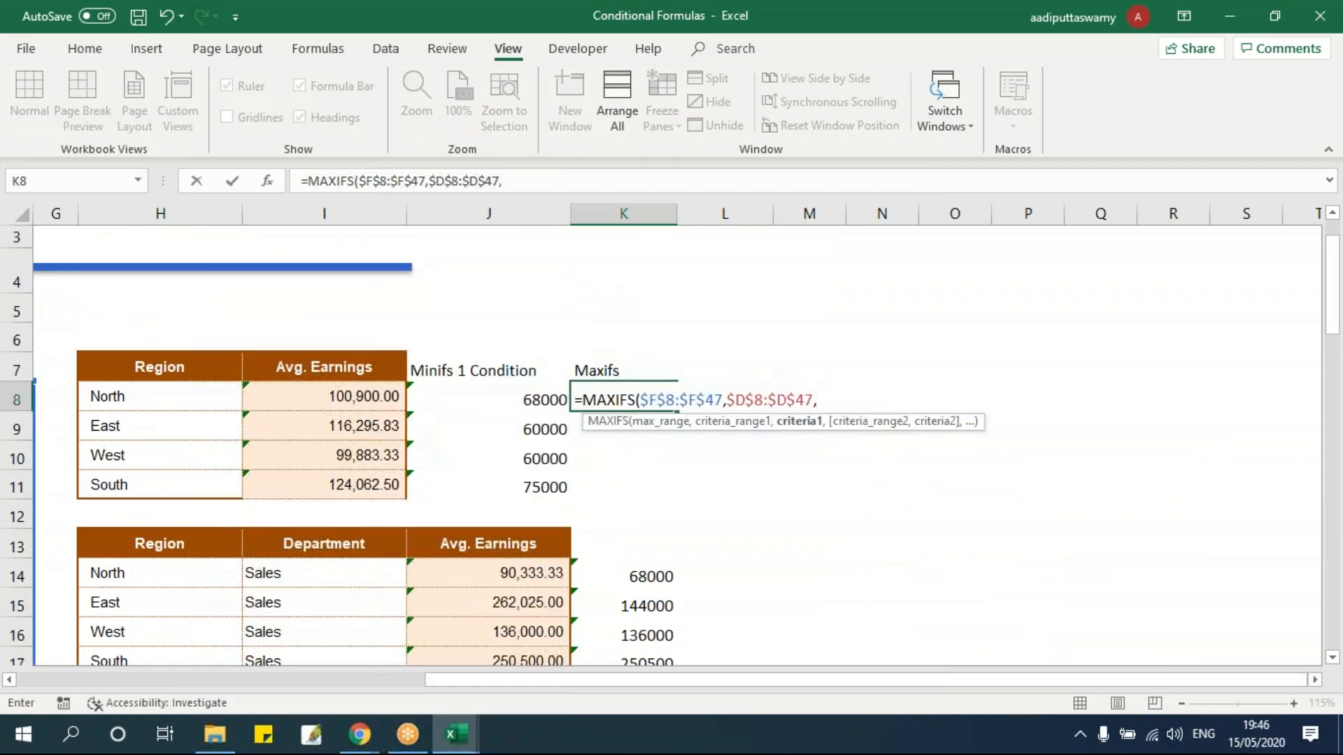
Step: Use H8 as the criterion, enter the K8 MAXIFS formula and fill it down to K11
click(186, 400)
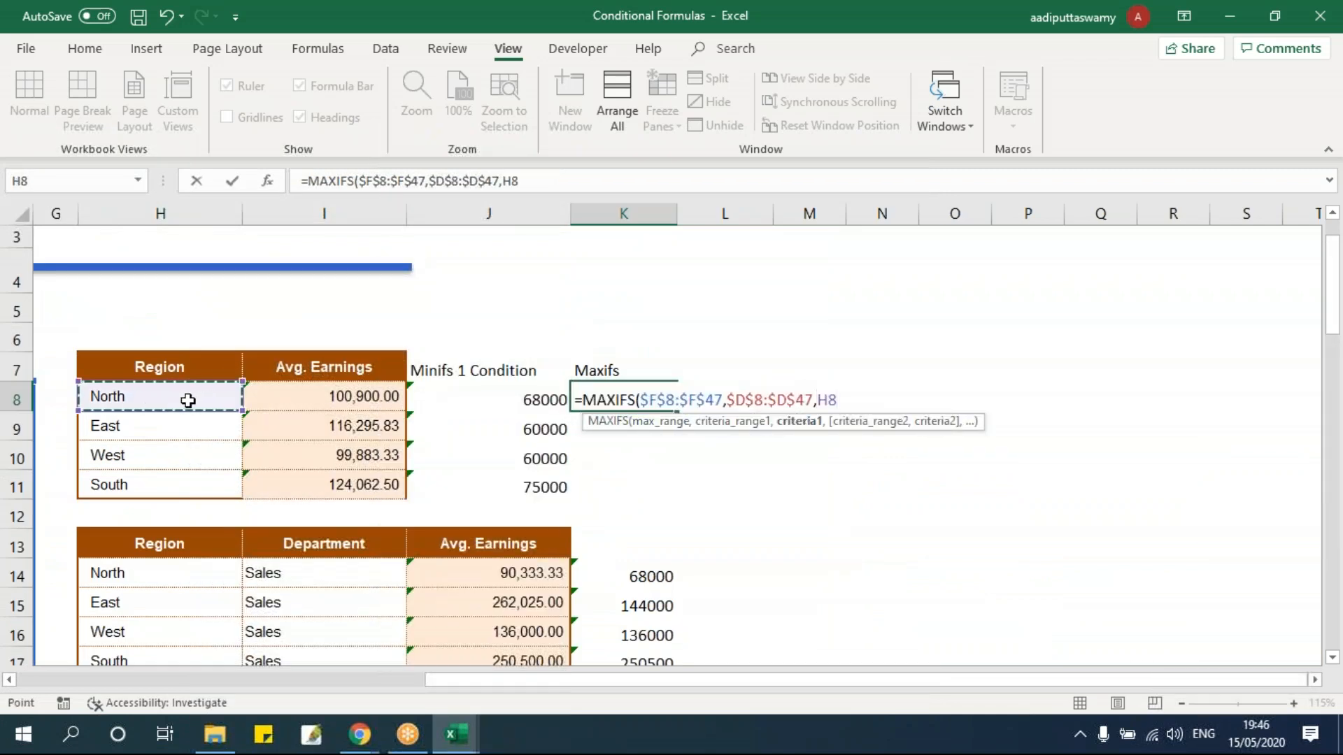
key(Return)
click(638, 392)
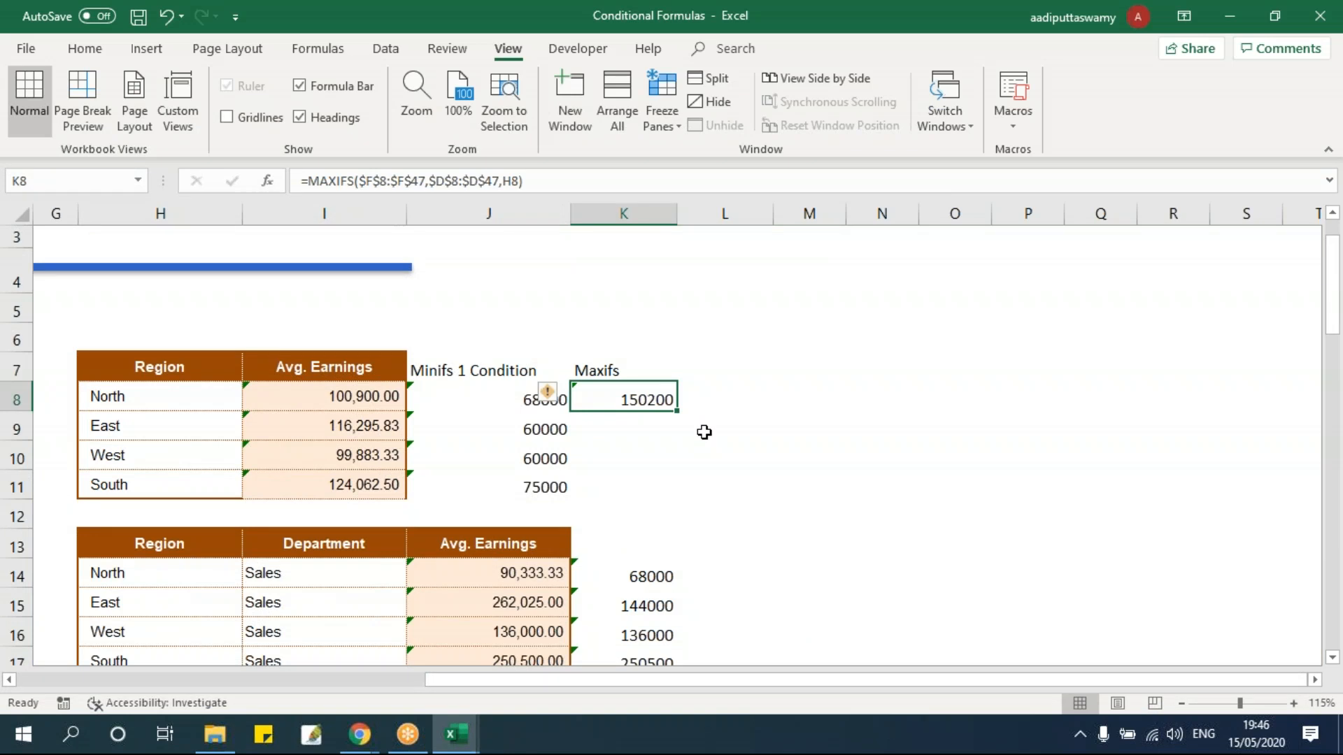
drag(679, 417, 676, 490)
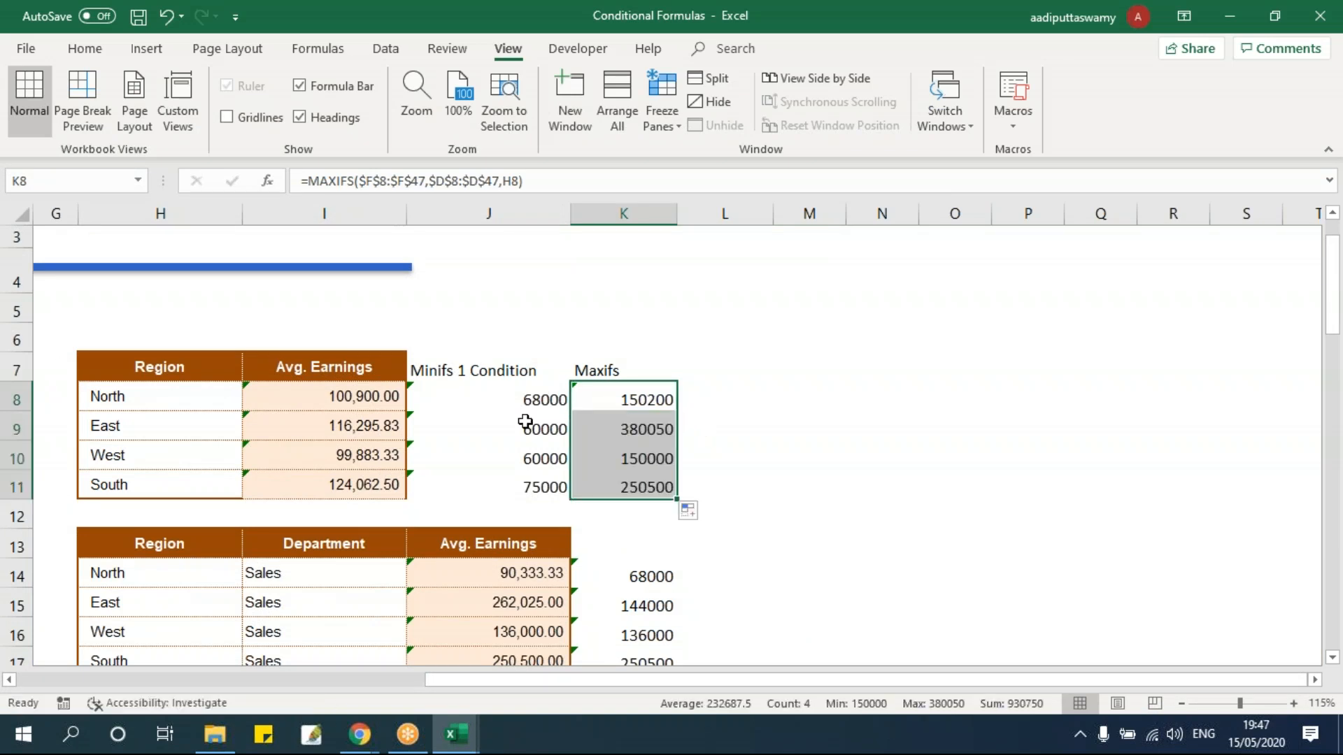
Step: Start a MAXIFS formula in L14 with the absolute Earnings range $F$8:$F$47 as the max range
scroll(589, 605, down, 1)
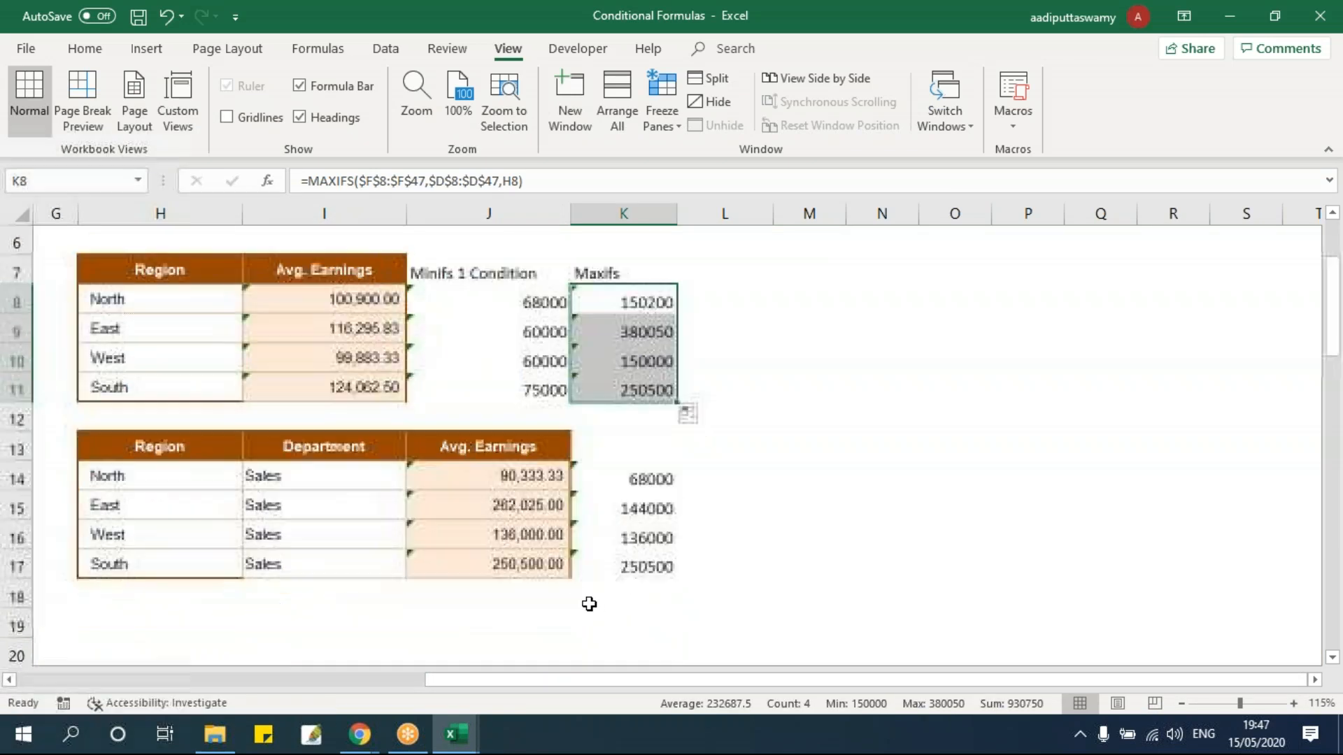
click(737, 486)
text(=m)
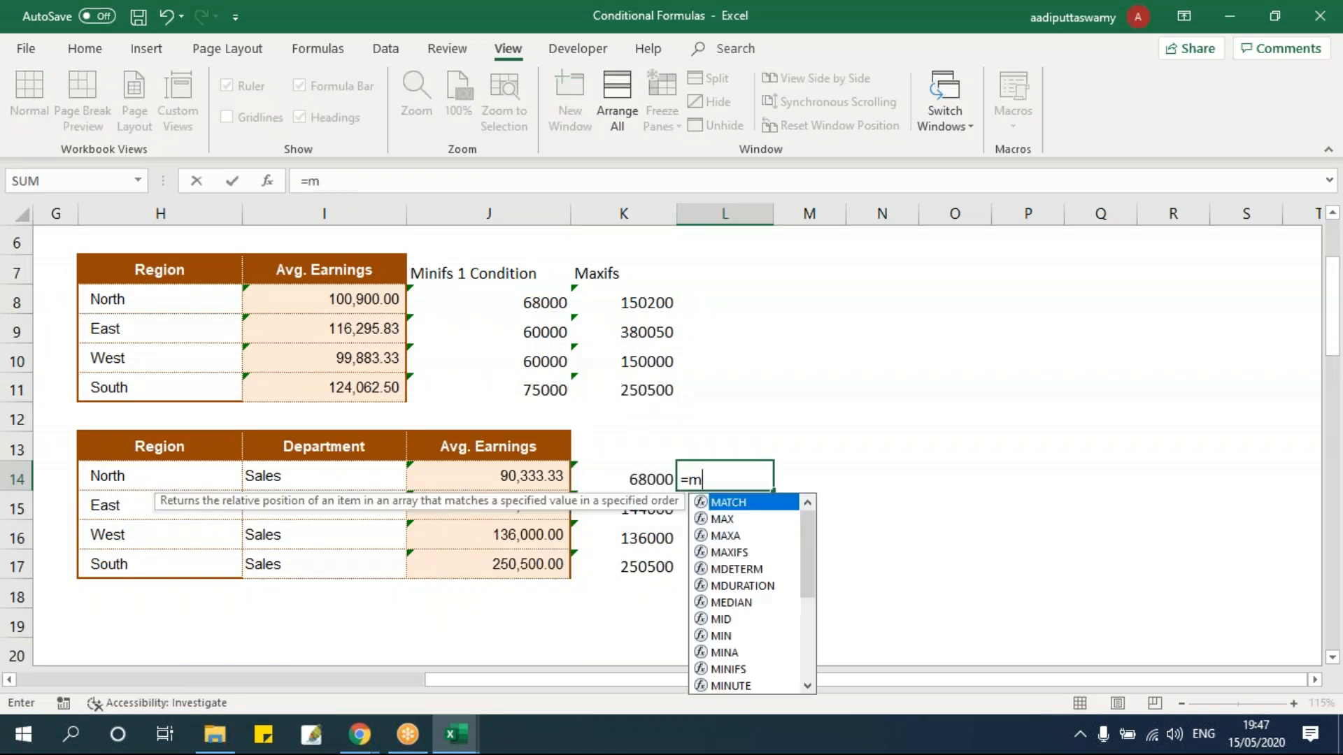
text(axif)
key(Tab)
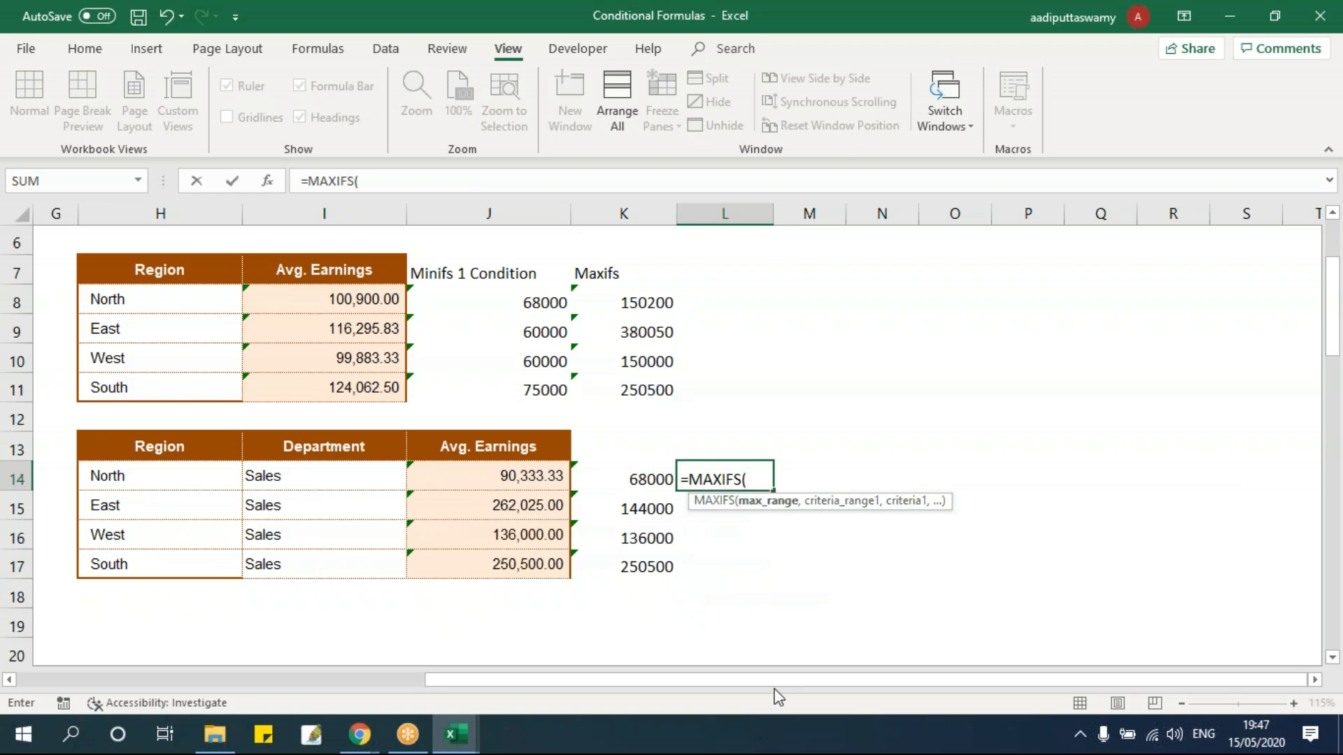
drag(778, 681, 480, 696)
click(319, 303)
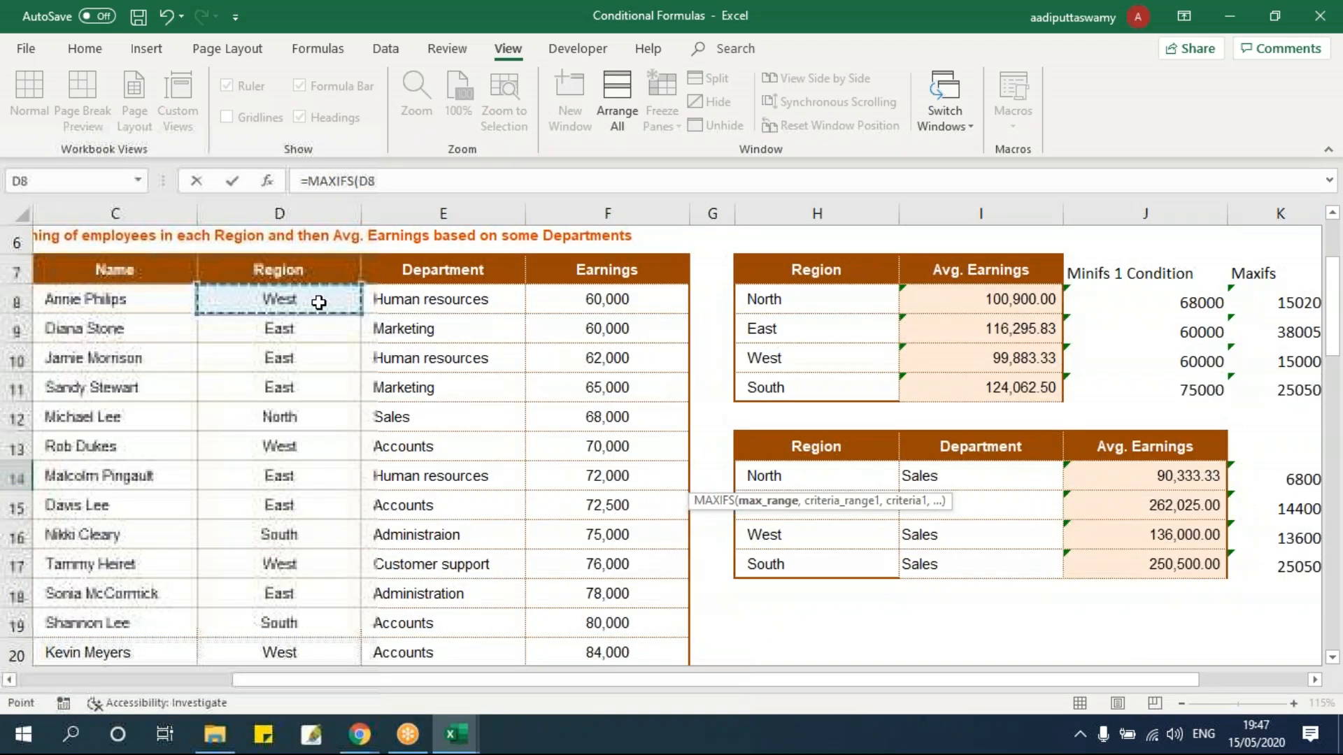
key(Up)
key(Right)
key(Right)
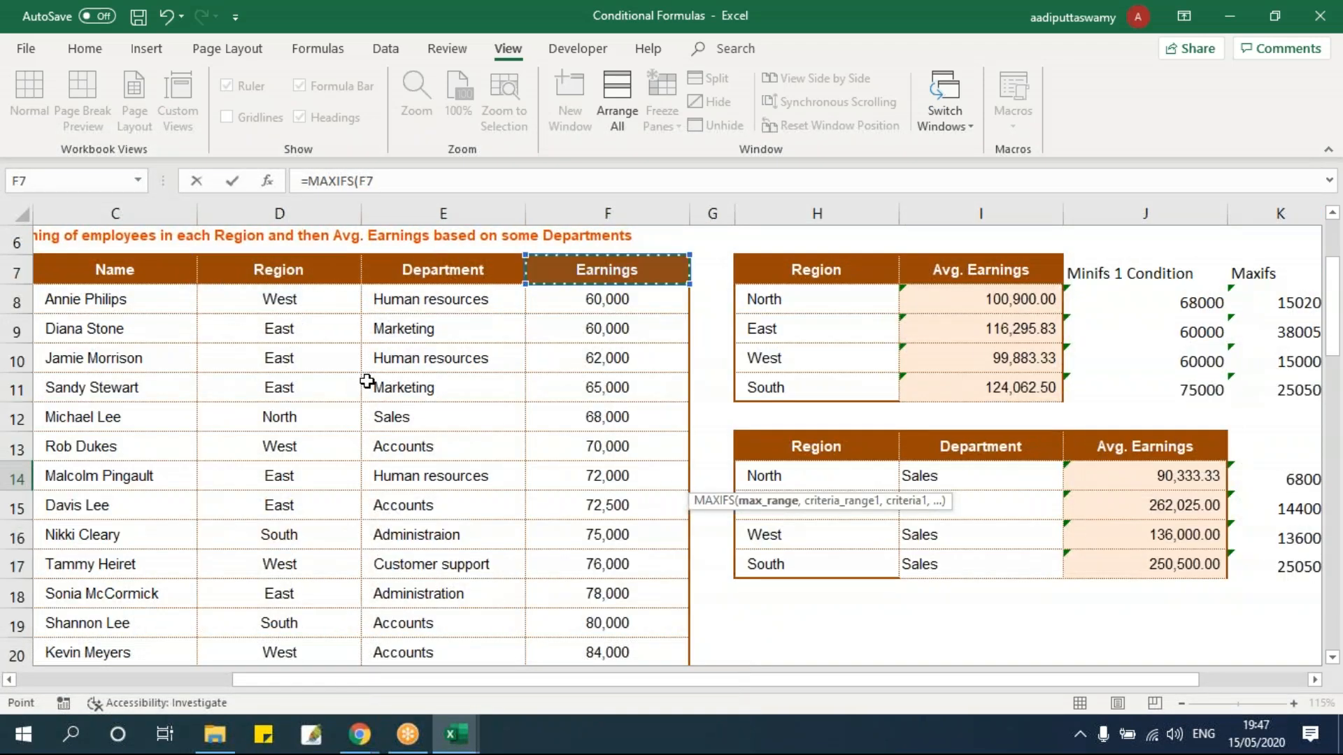
key(Down)
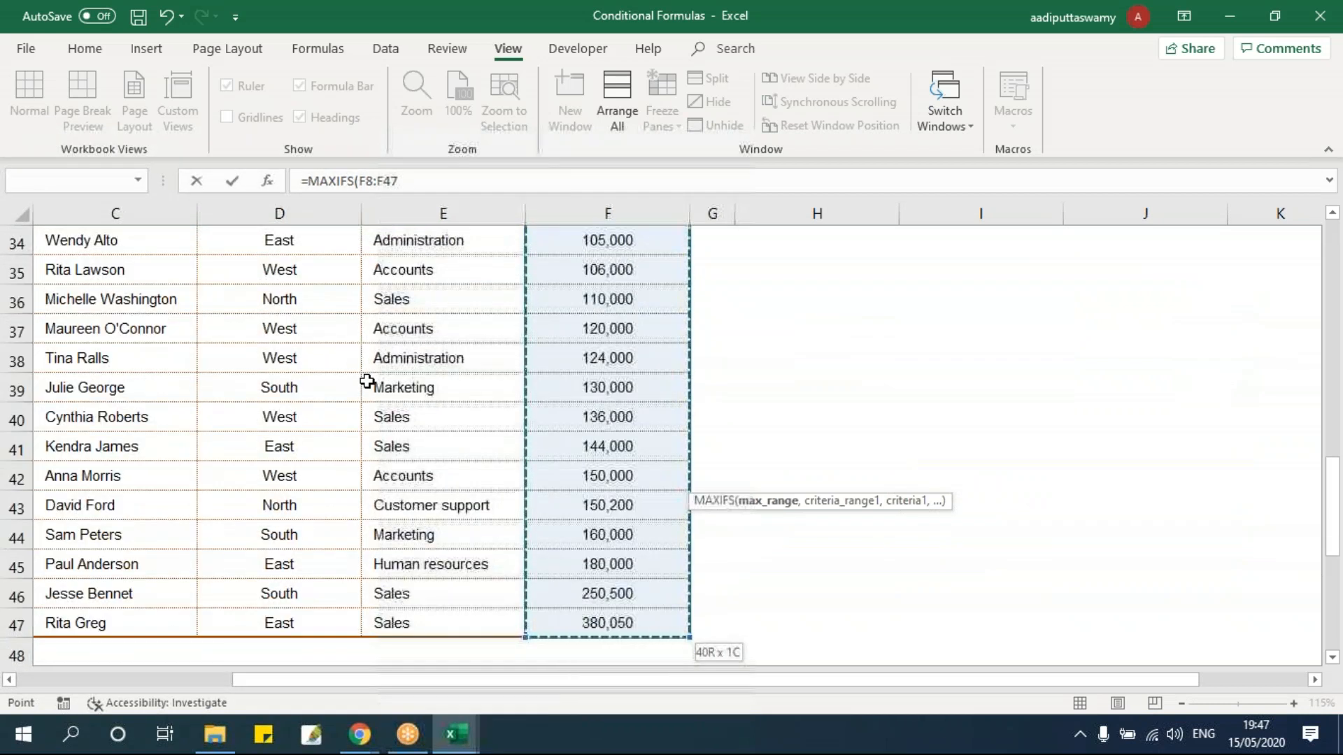
key(F4)
text(,)
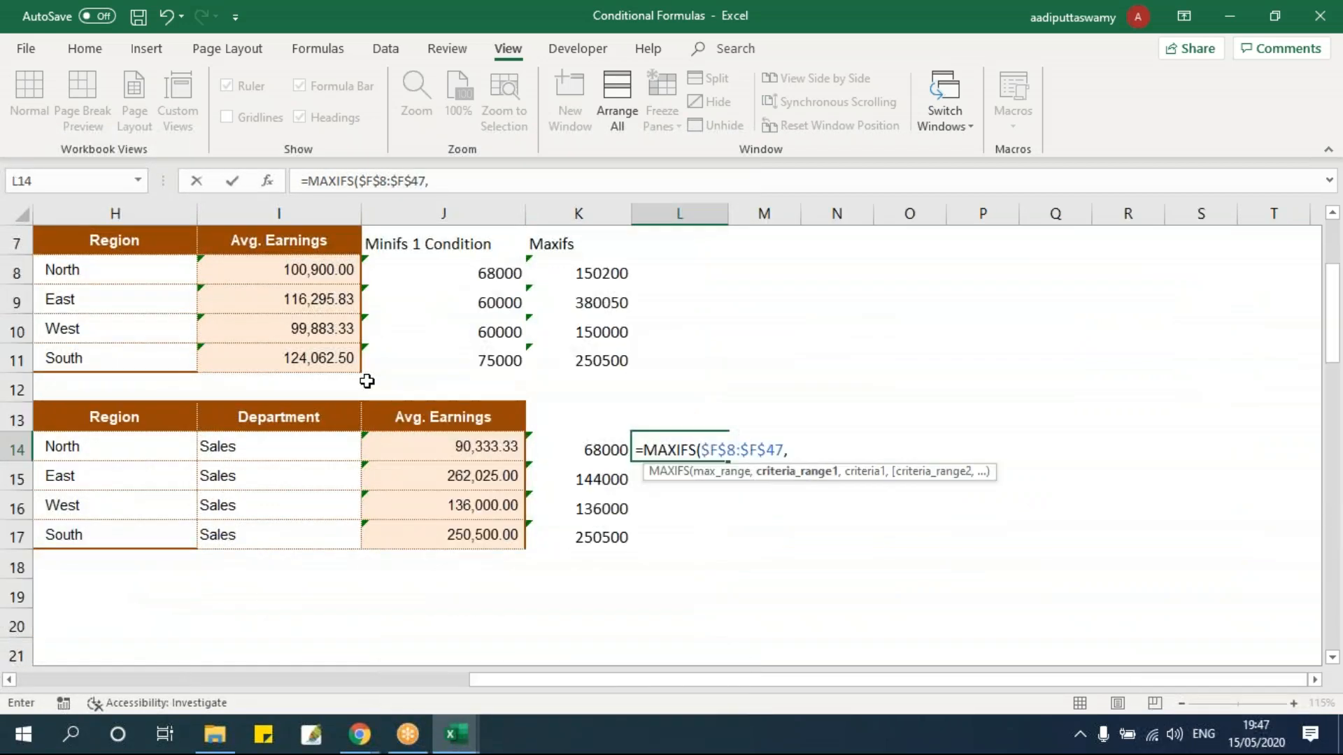
Step: Add the first condition to the L14 formula: absolute Region range $D$8:$D$47 with criterion H14
key(Left)
key(Left)
key(Left)
key(Left)
key(Left)
key(Left)
key(Left)
key(Left)
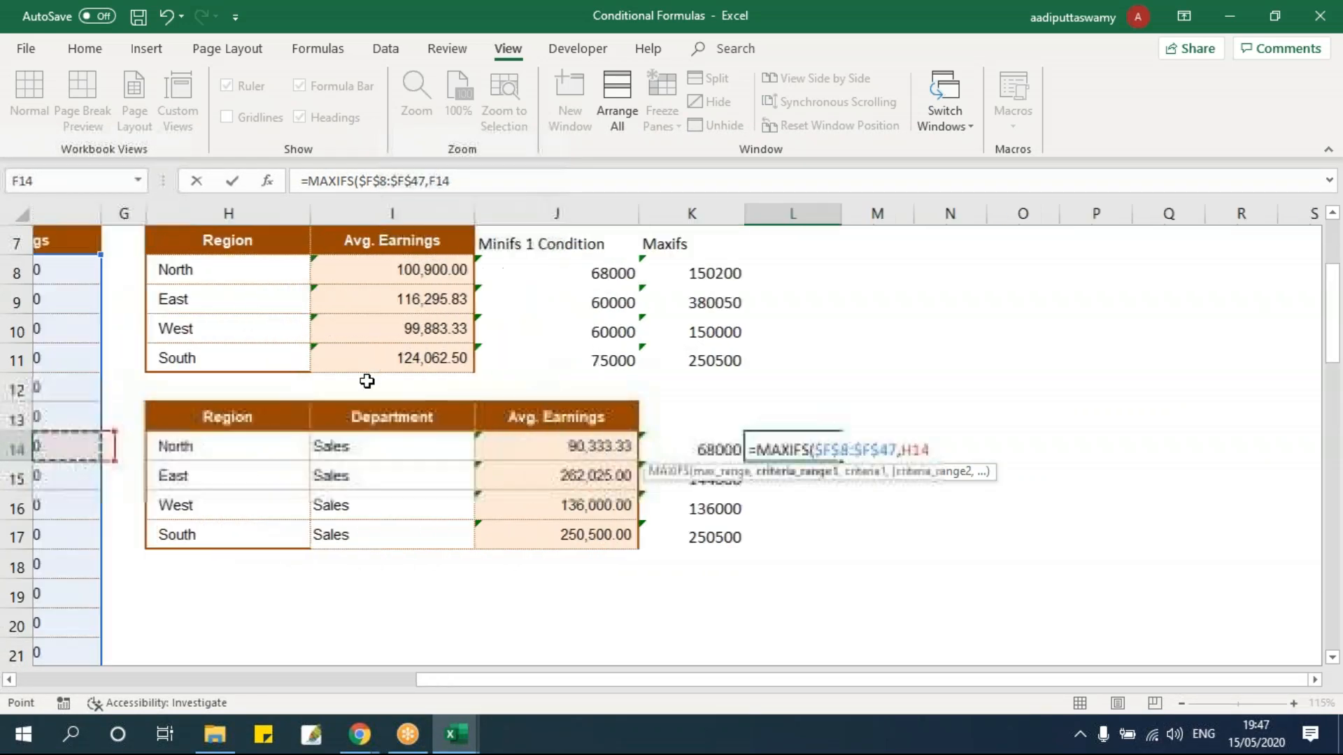
key(Up)
key(Up)
key(Up)
key(Up)
key(Up)
key(Up)
key(ctrl+shift+Down)
key(F4)
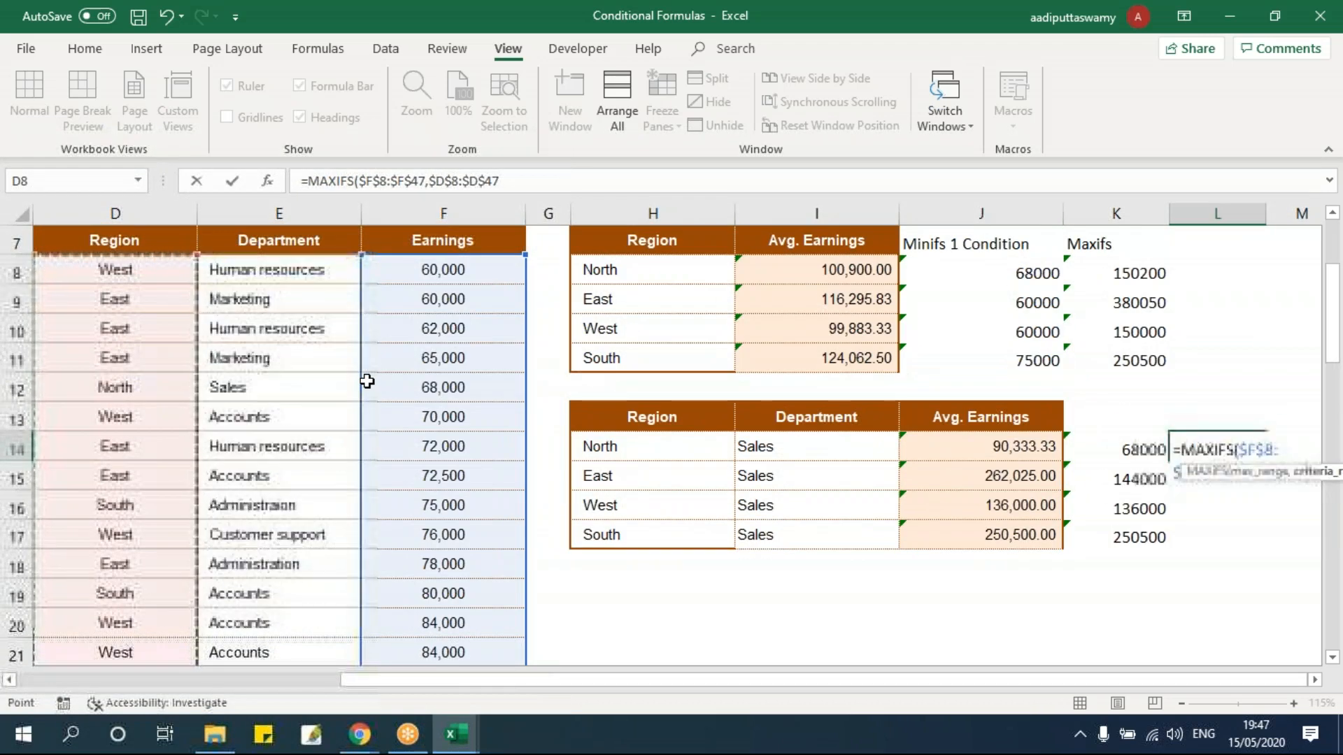
text(,)
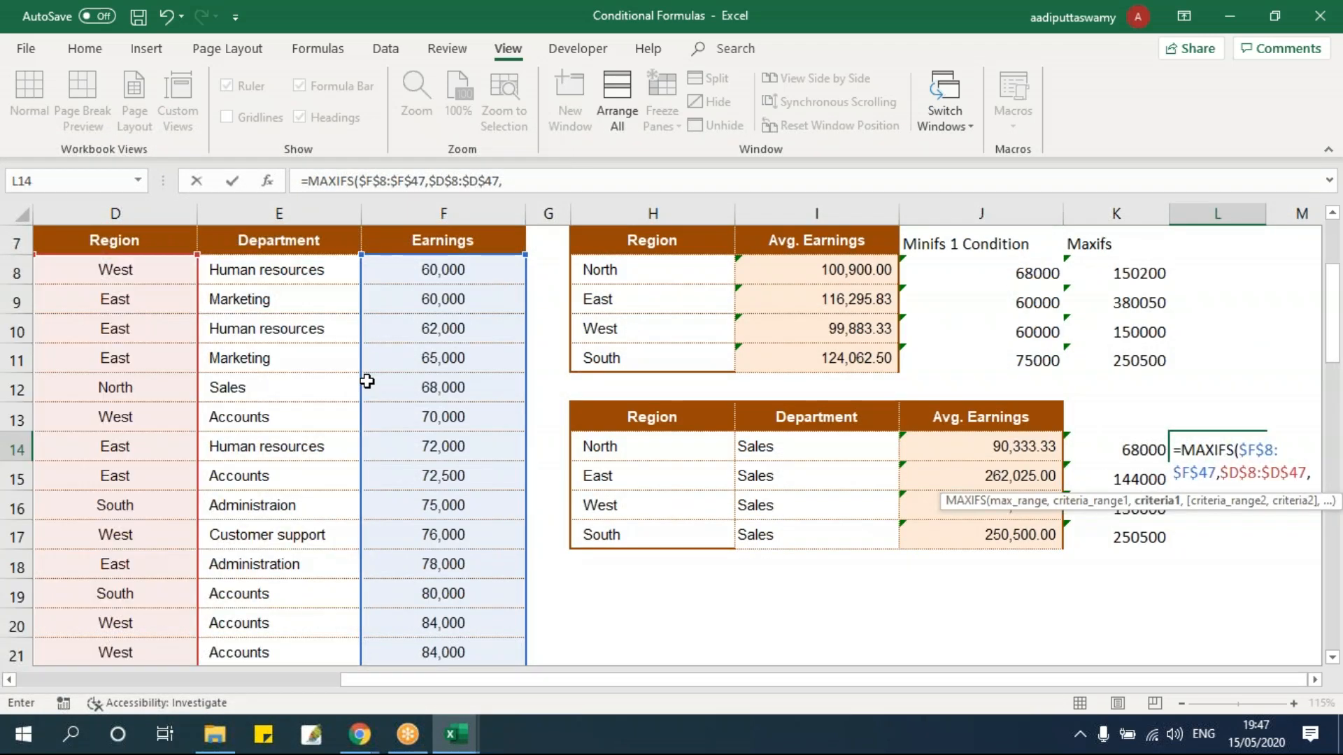
click(620, 450)
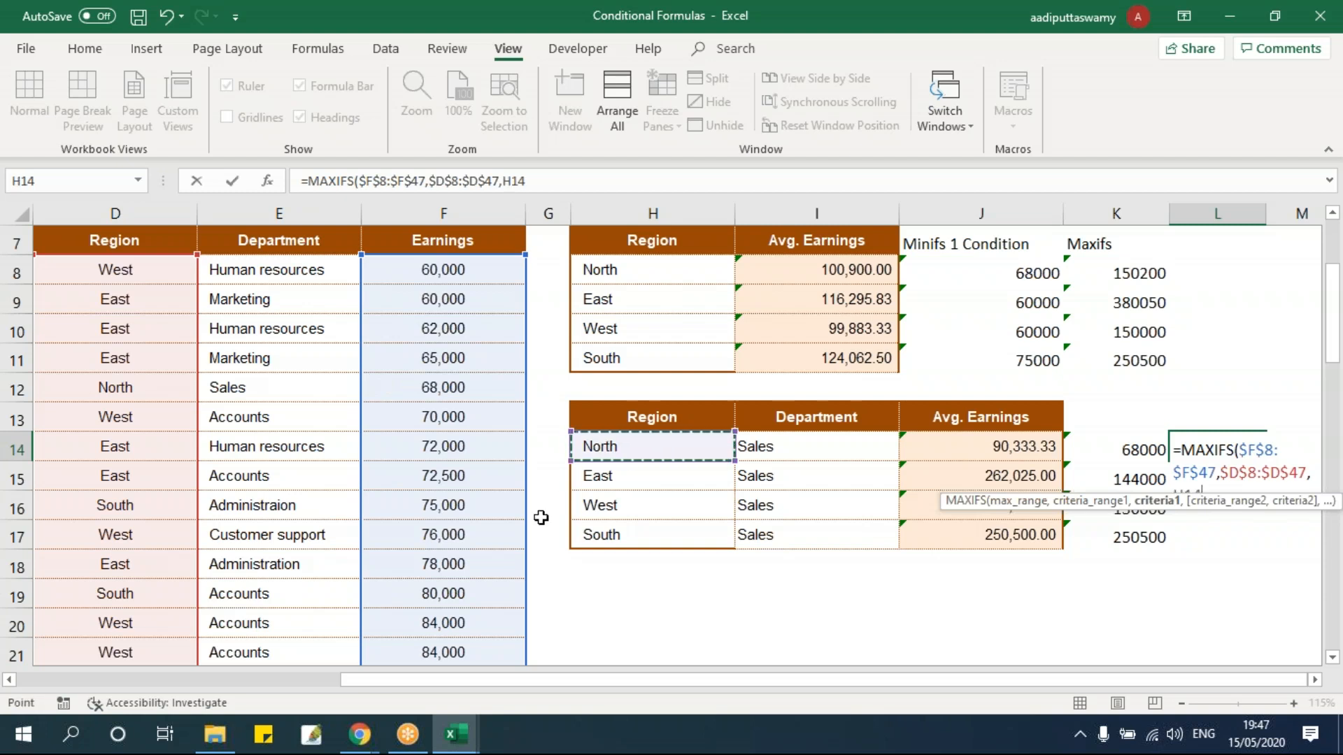
Step: Add the second condition, absolute Department range $E$8:$E$47 with criterion I14, and enter the L14 formula
text(,)
click(321, 269)
key(Up)
key(Down)
key(ctrl+shift+Down)
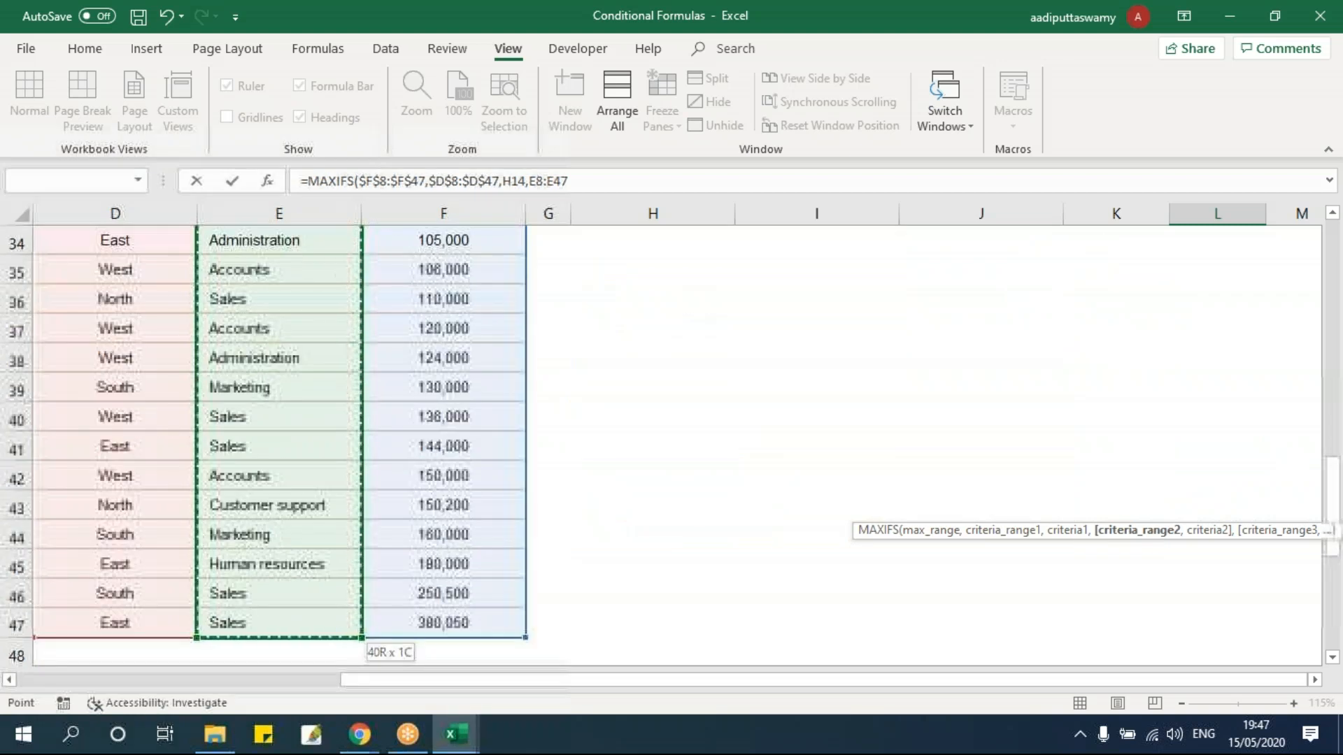
key(F4)
text(,)
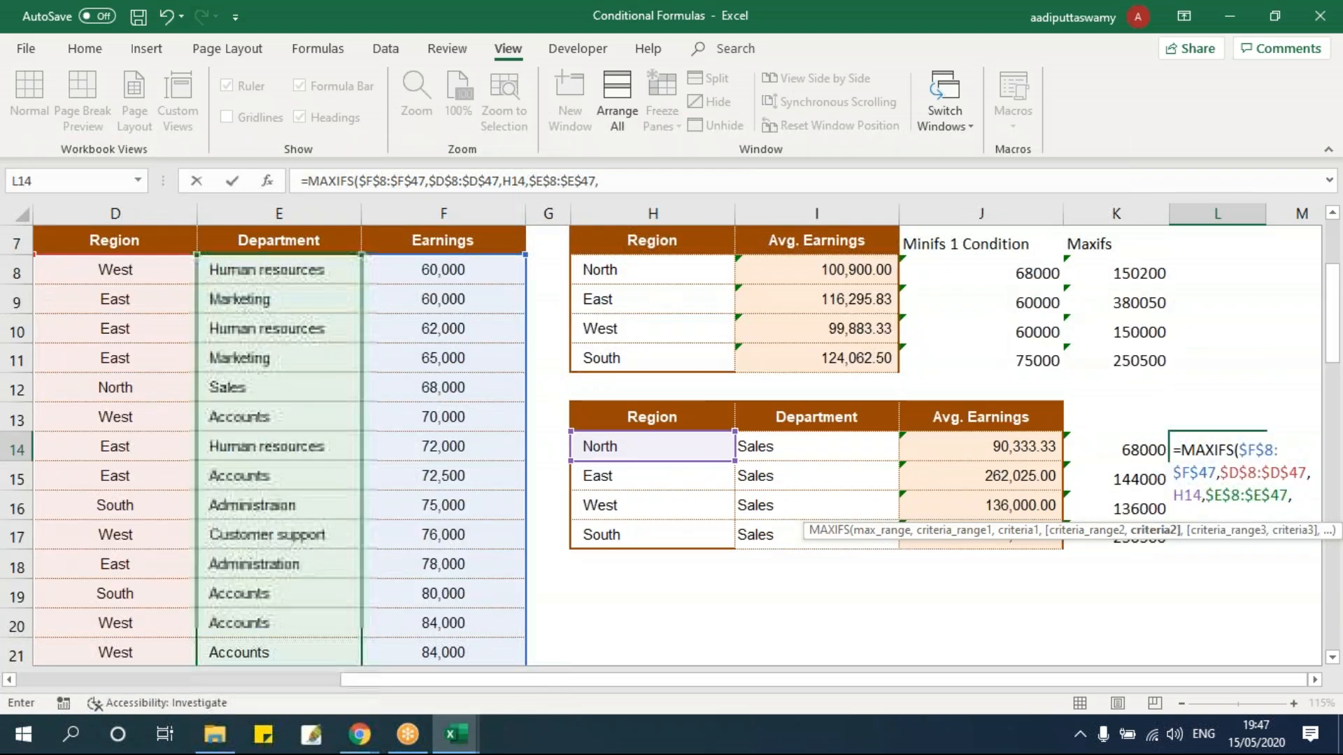
click(794, 452)
key(Return)
Step: Fill the two-condition MAXIFS formula from L14 down to L17
key(Up)
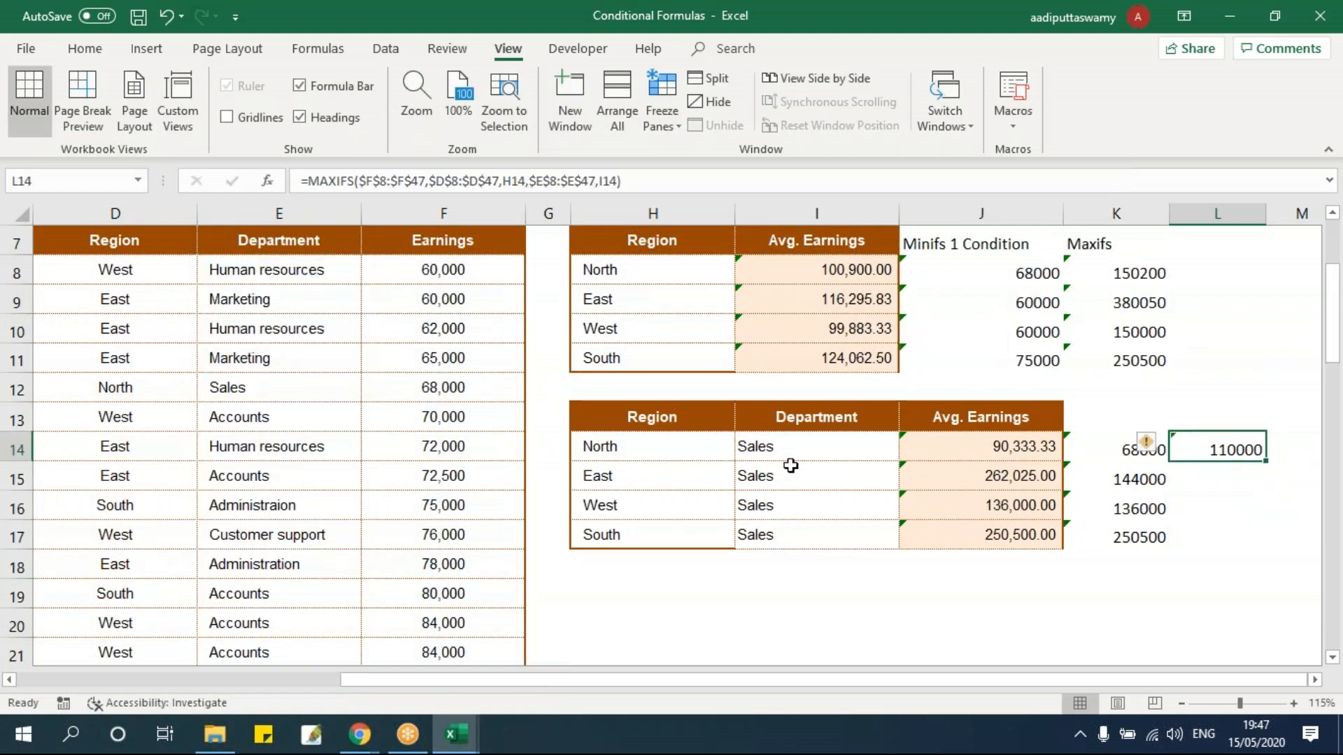
key(shift+Down)
key(shift+Down)
key(shift+Down)
key(ctrl+d)
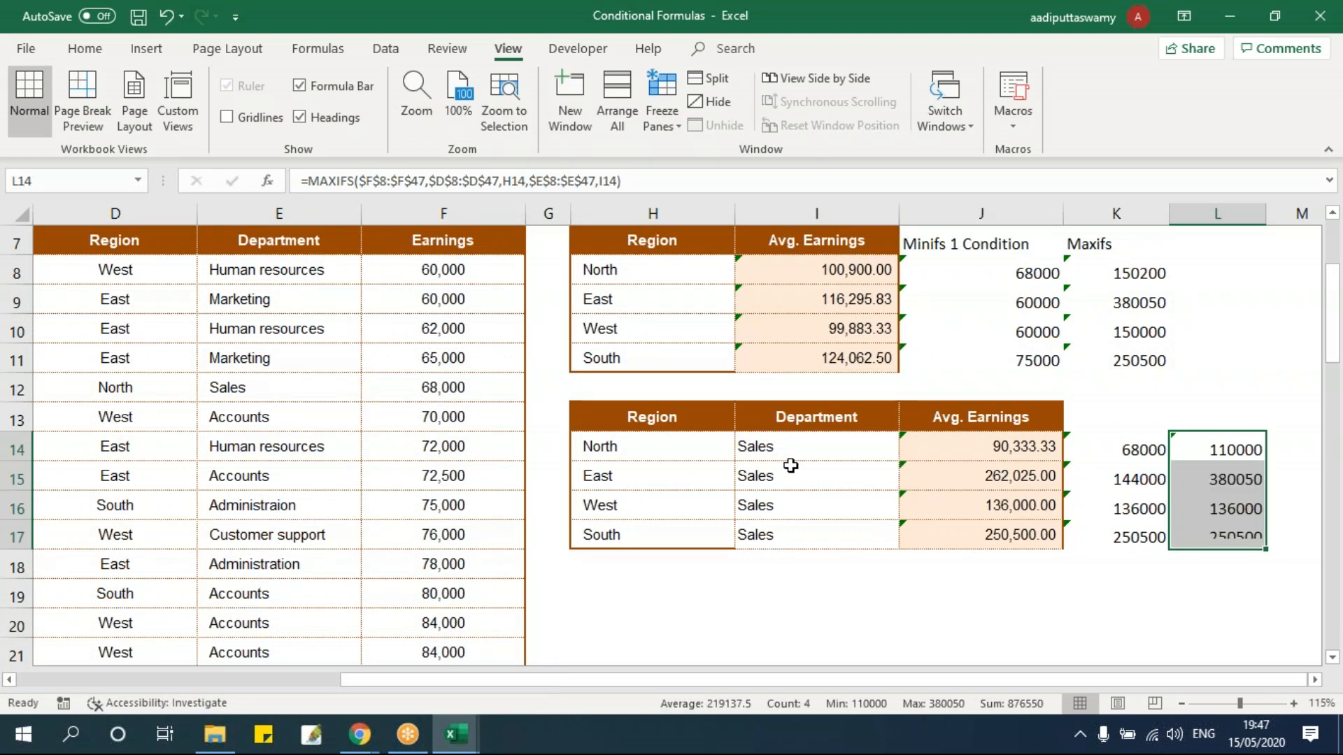
Step: Check the L14 maximum against its North and Sales criteria in H14:I14
scroll(1315, 680, right, 3)
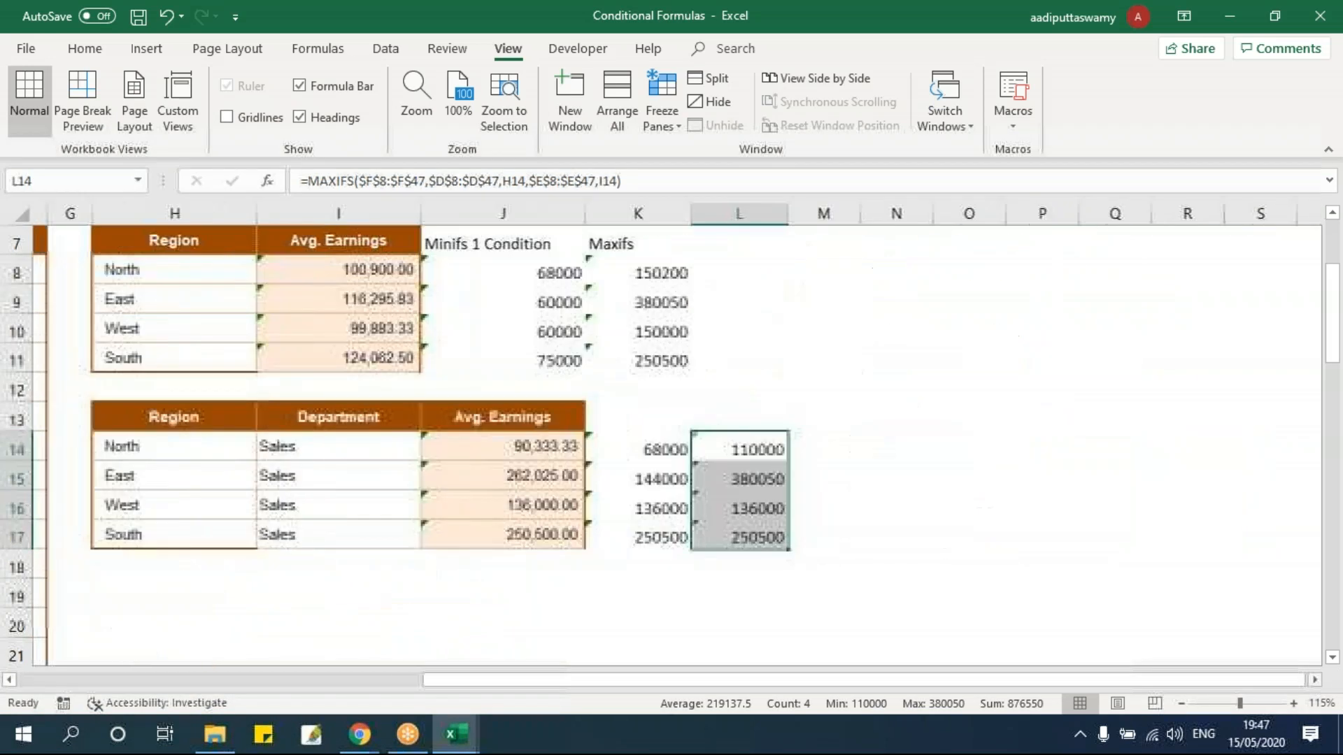
click(725, 448)
drag(157, 452, 277, 446)
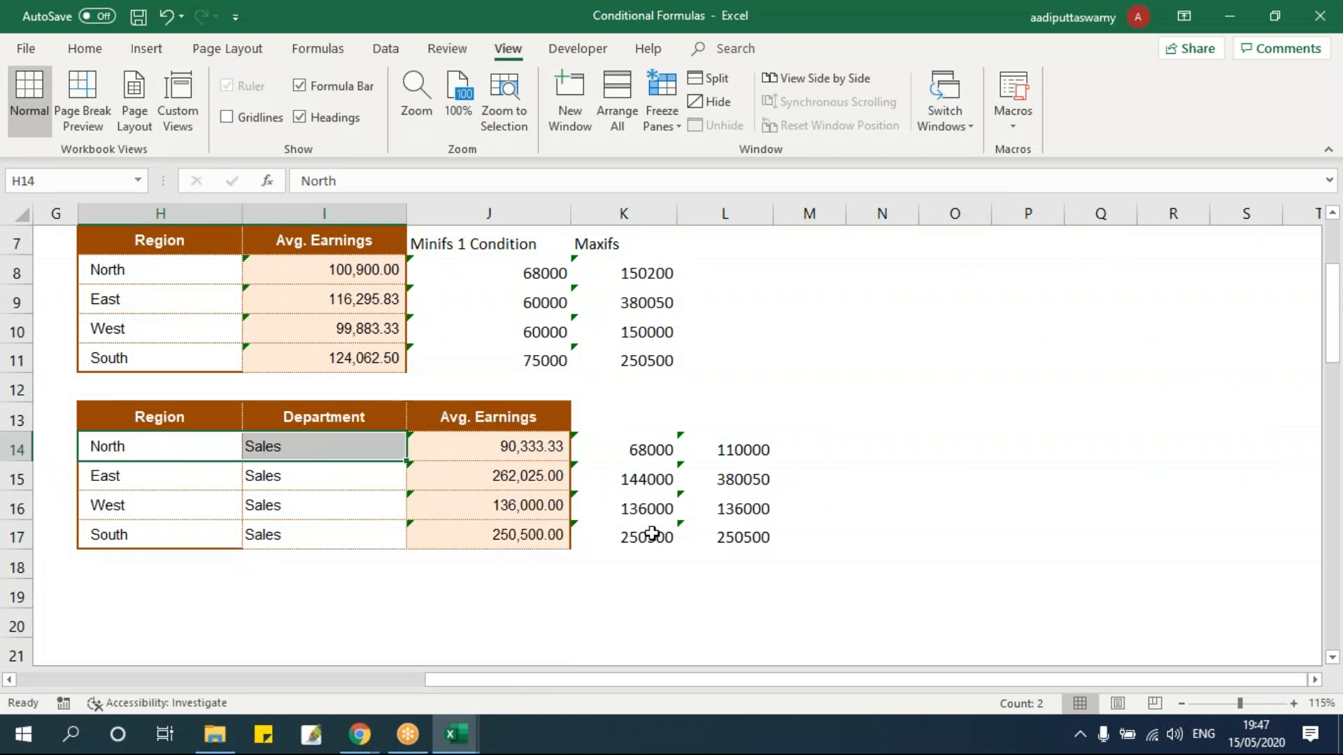
Step: Go to the COUNT IF sheet and select I8, the No. of Employees cell for North
scroll(652, 533, up, 1)
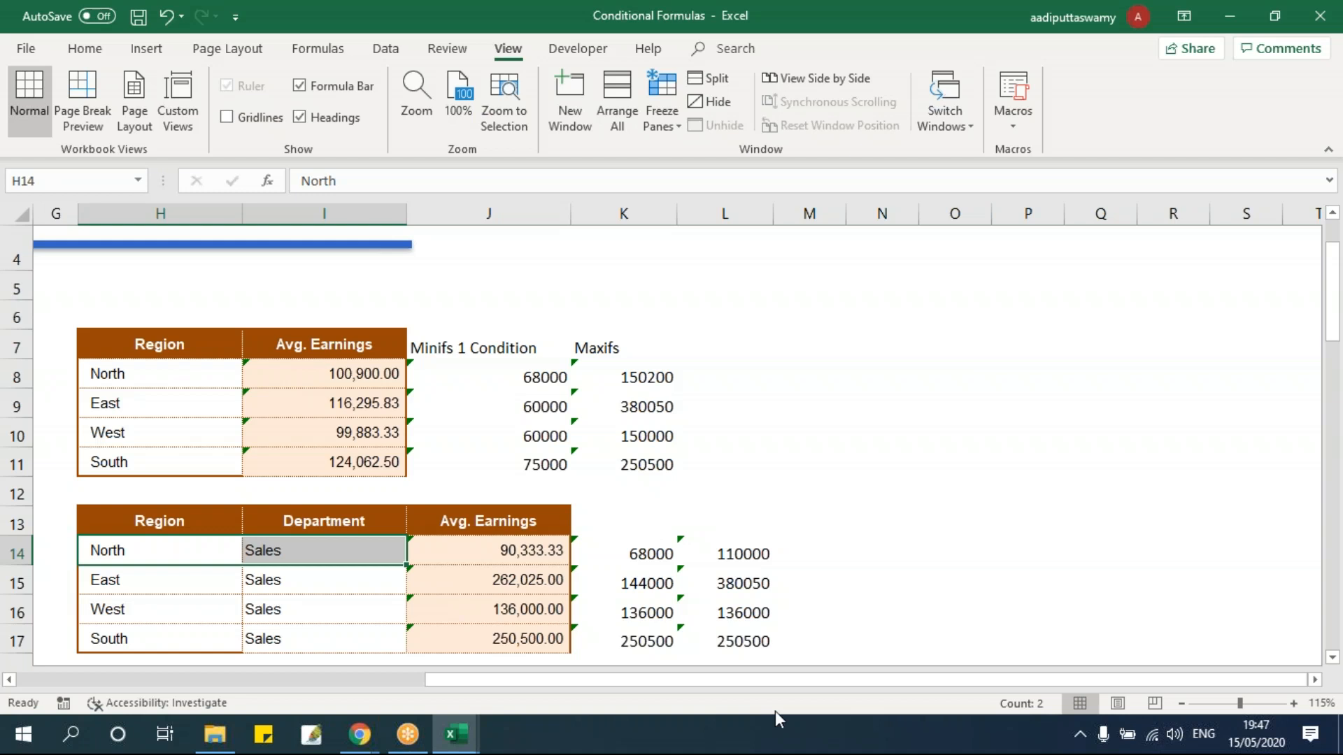
drag(690, 679, 457, 686)
scroll(504, 573, up, 1)
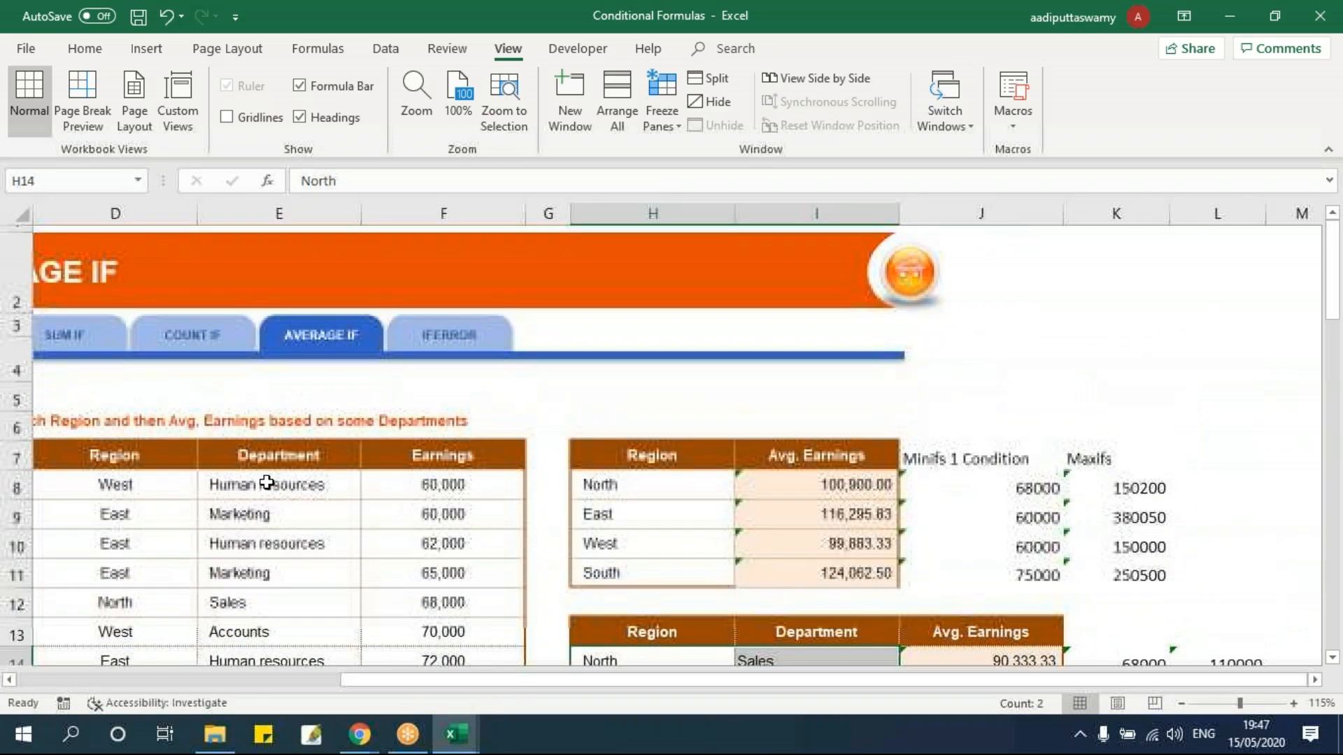
click(185, 346)
click(911, 430)
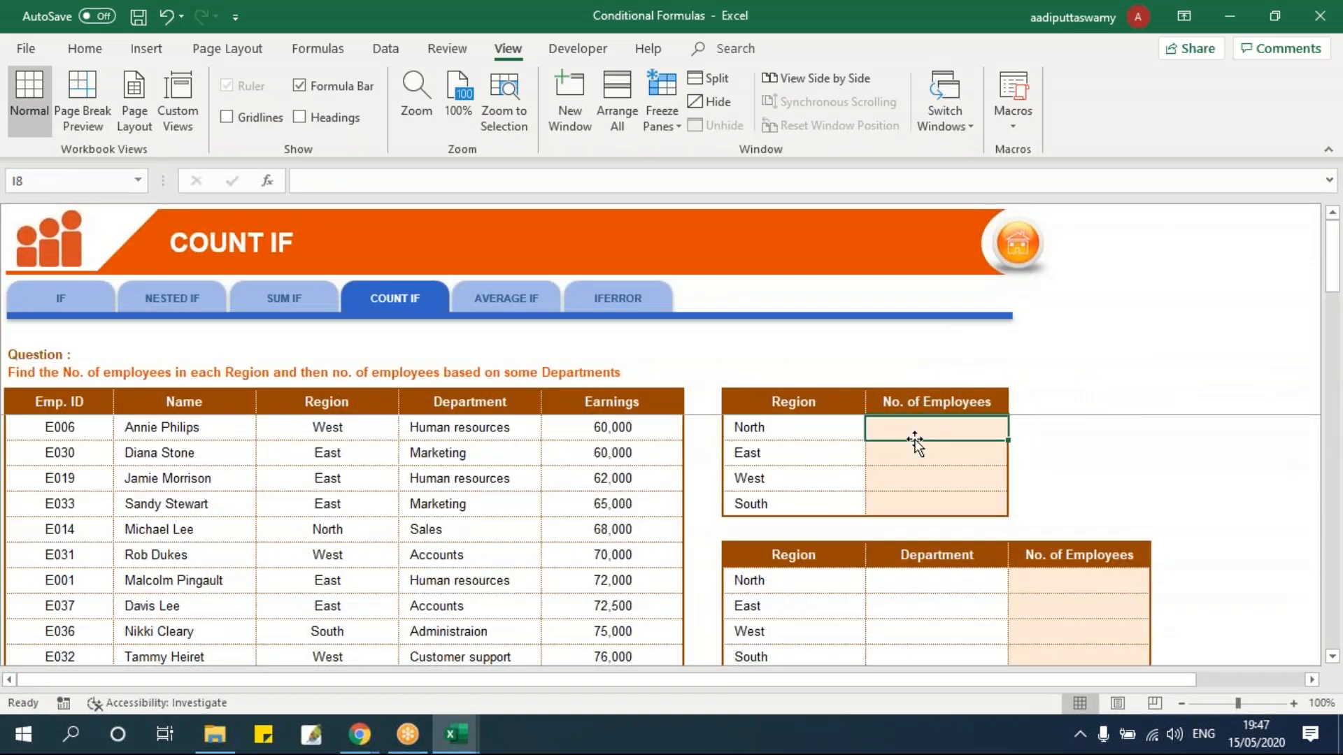
Step: Examine the Region column of the employee list and the North entry in the No. of Employees table
scroll(866, 509, down, 1)
scroll(866, 510, up, 3)
scroll(848, 537, down, 1)
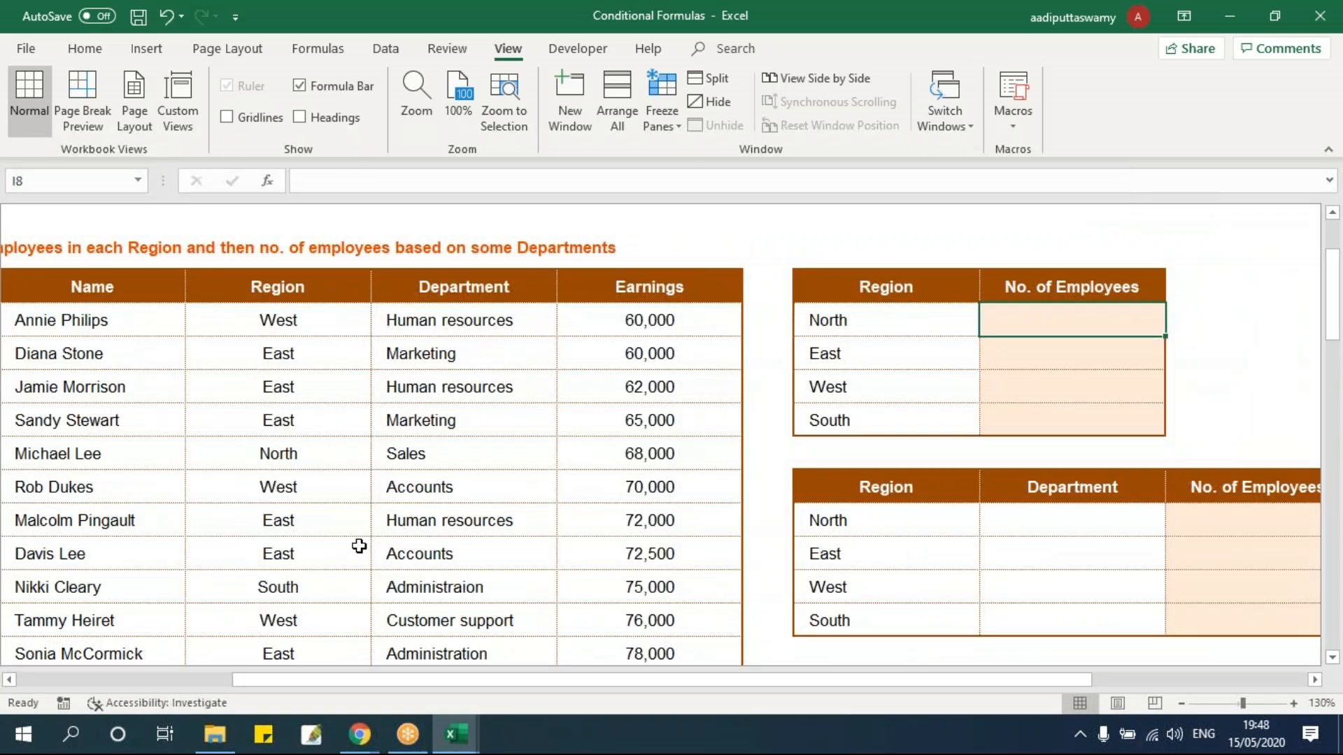
drag(293, 320, 350, 624)
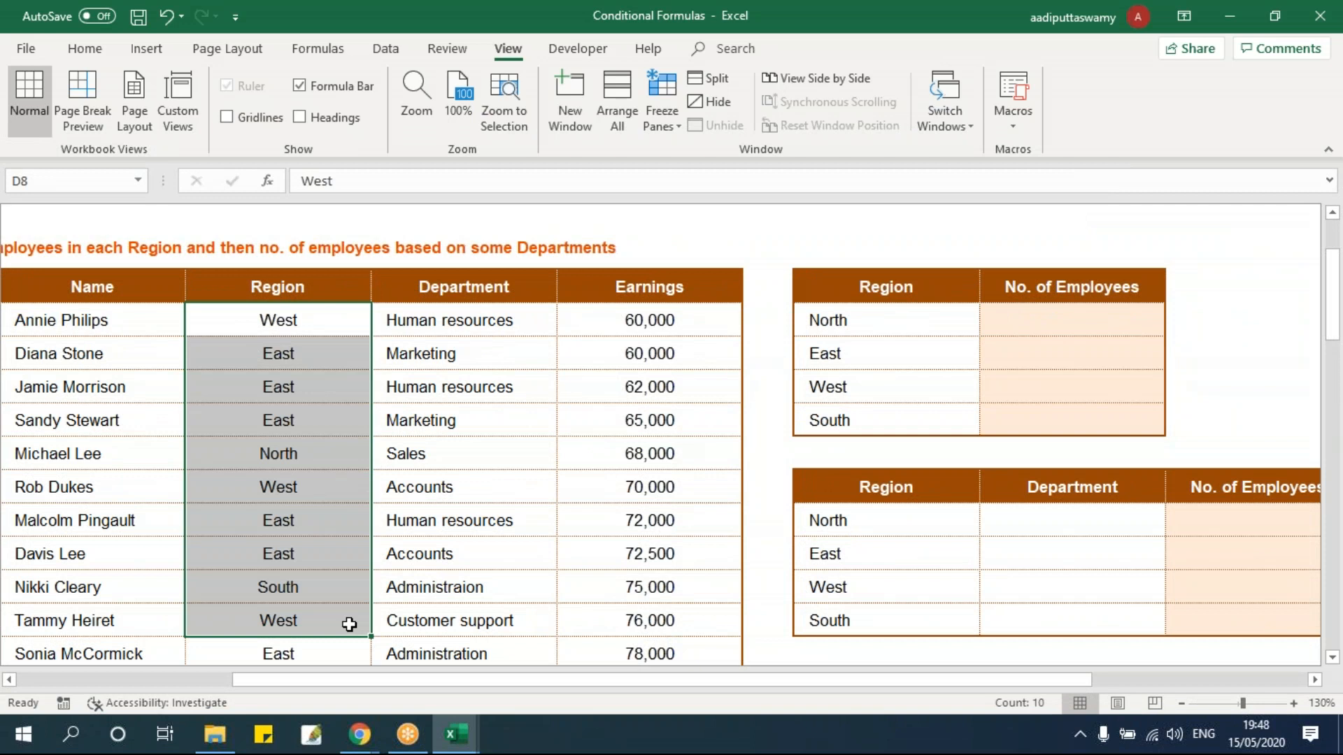
click(860, 312)
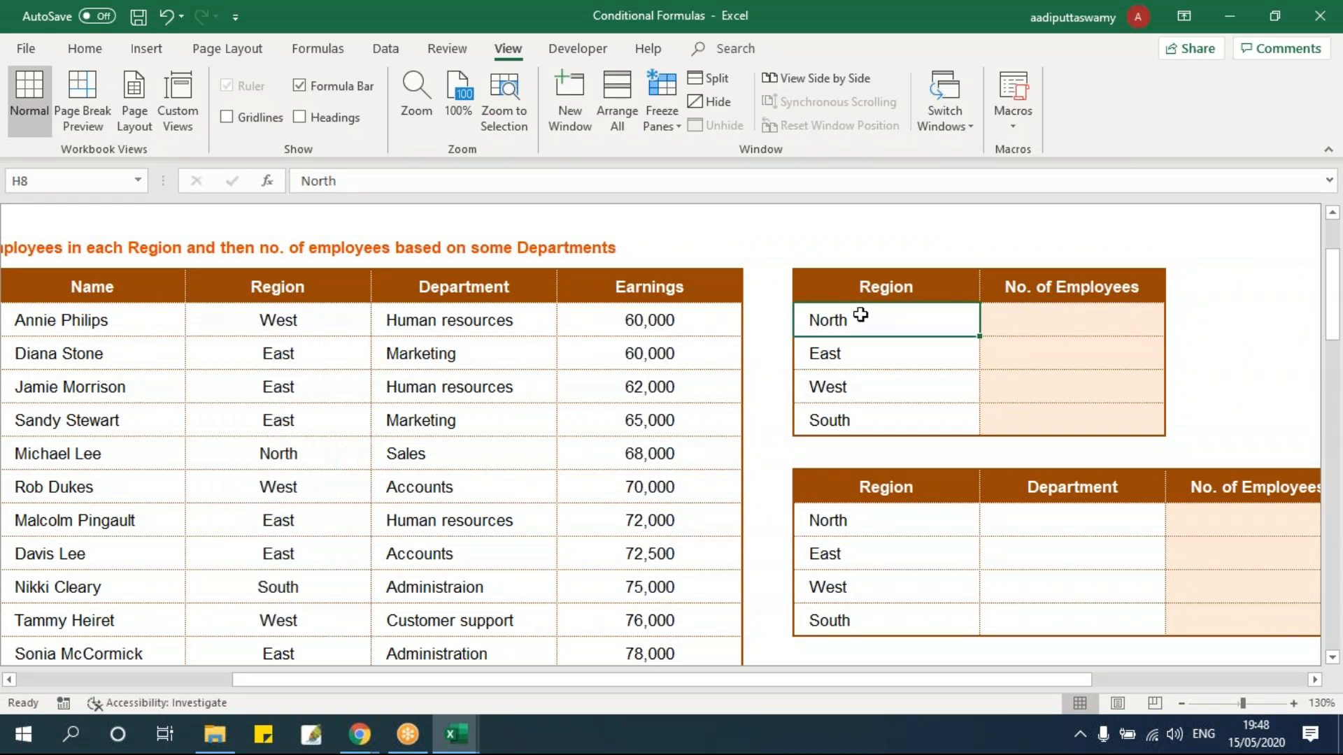
Step: Start a COUNTIFS formula in I8 with the Region column $D$8:$D$47 as an absolute criteria range
drag(299, 415, 300, 455)
key(Down)
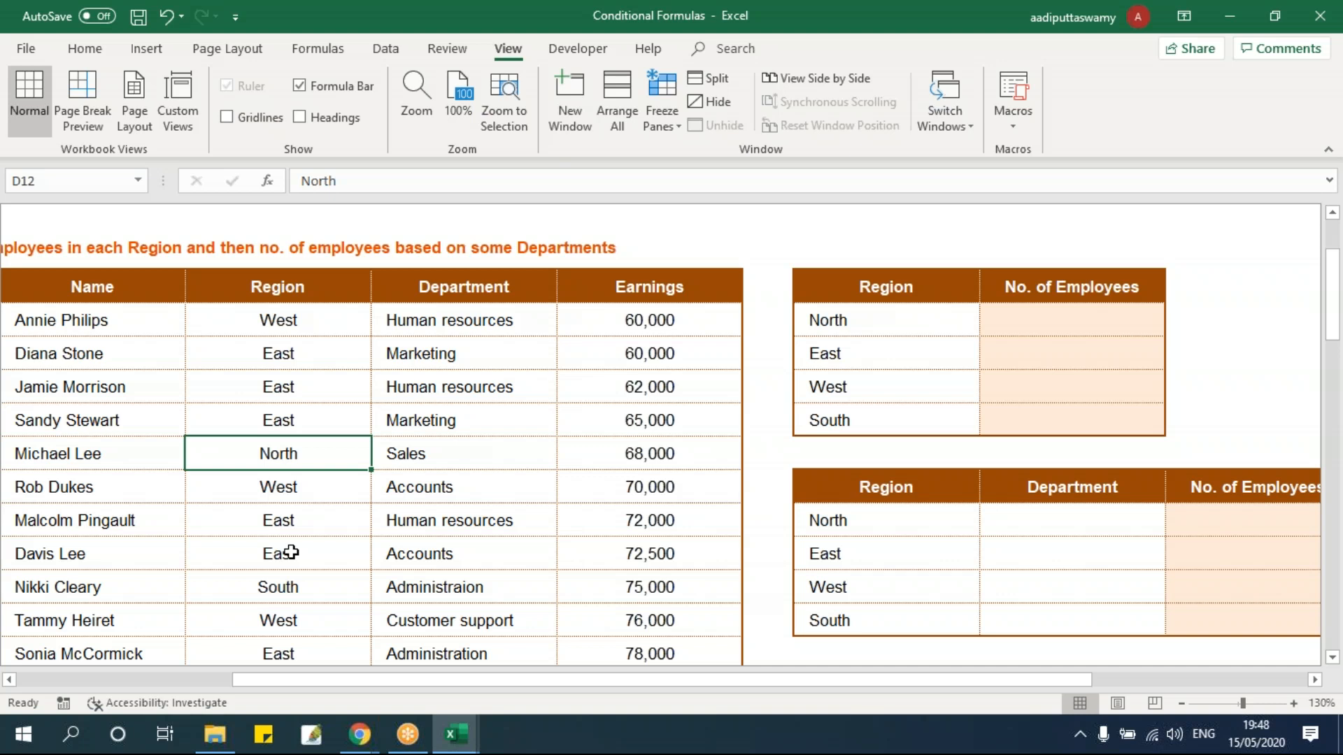
click(1003, 329)
text(=counti)
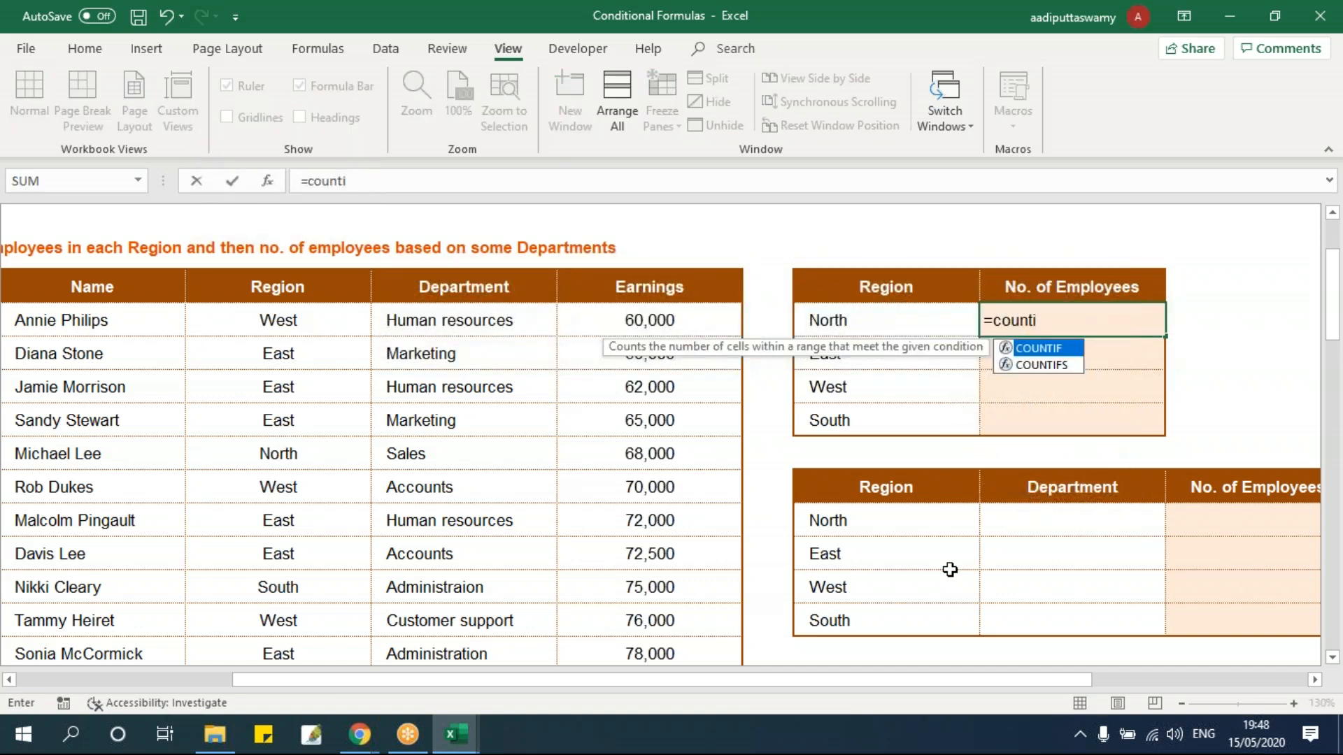
key(Down)
key(Tab)
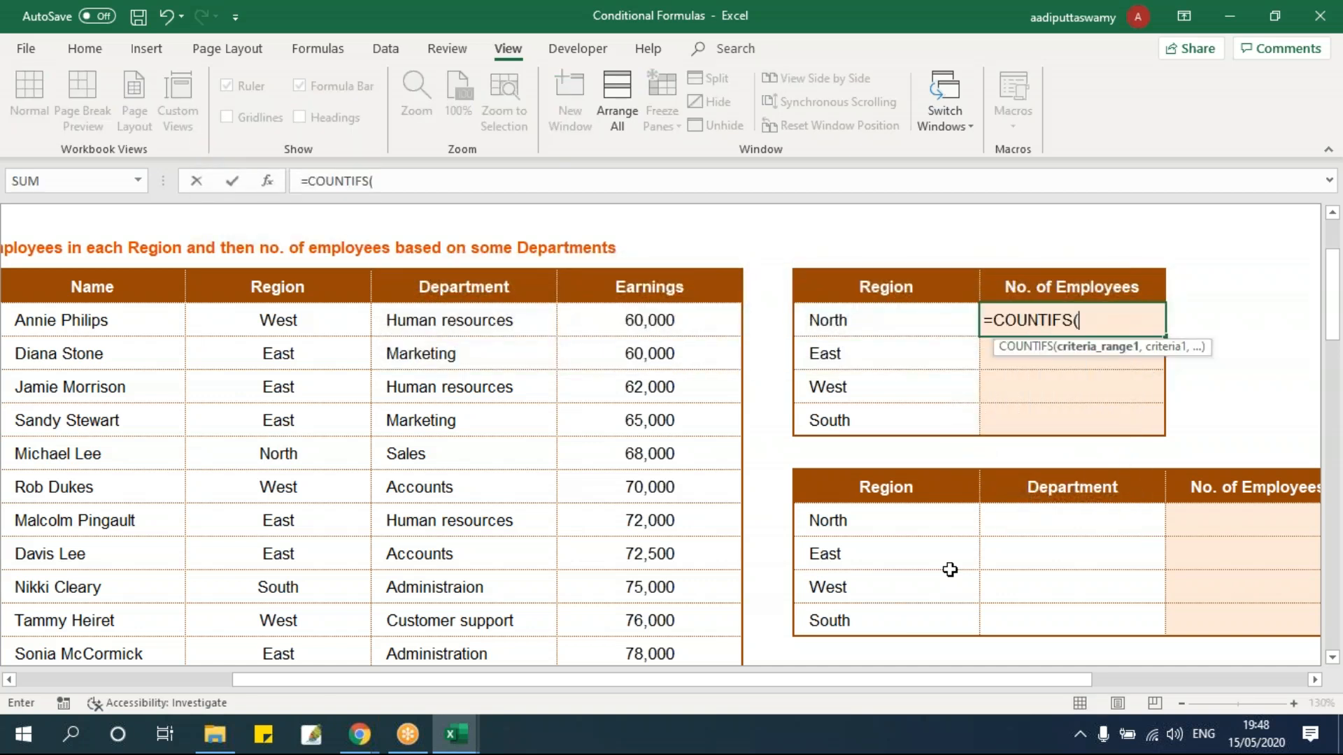
click(328, 293)
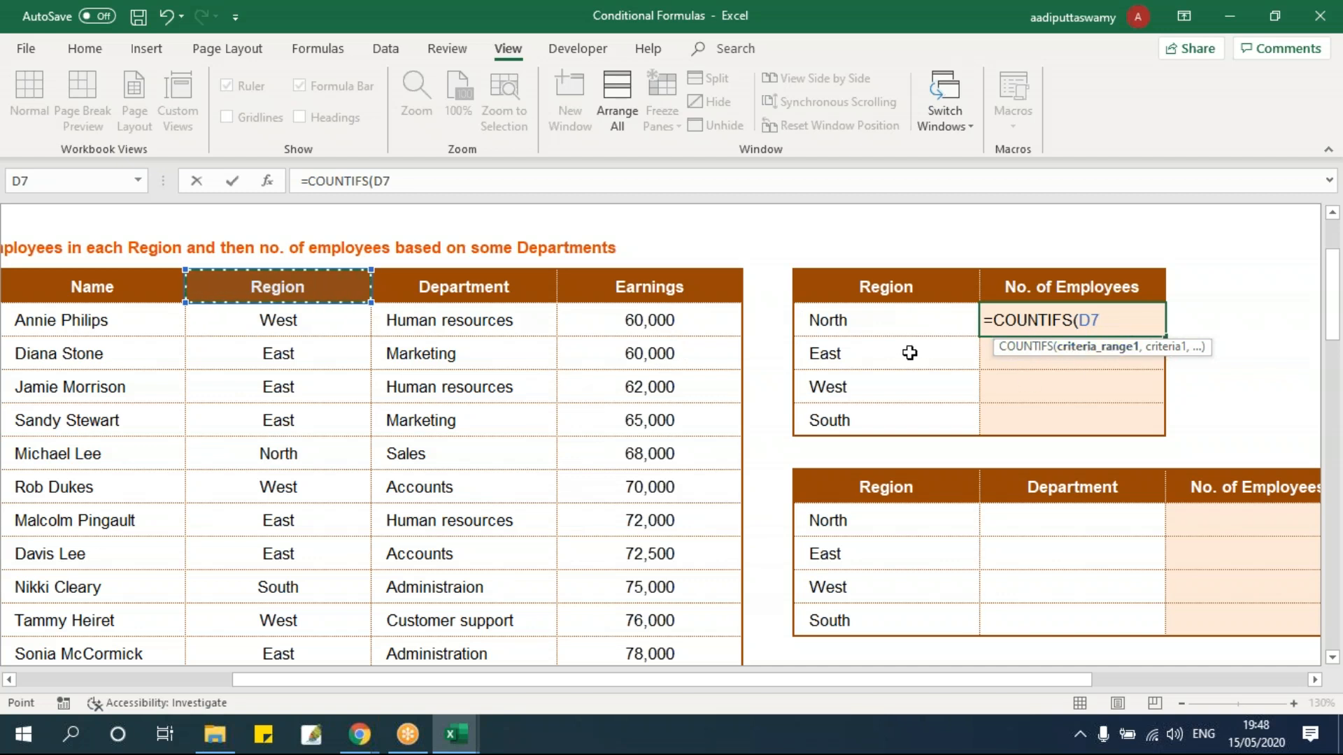
click(352, 333)
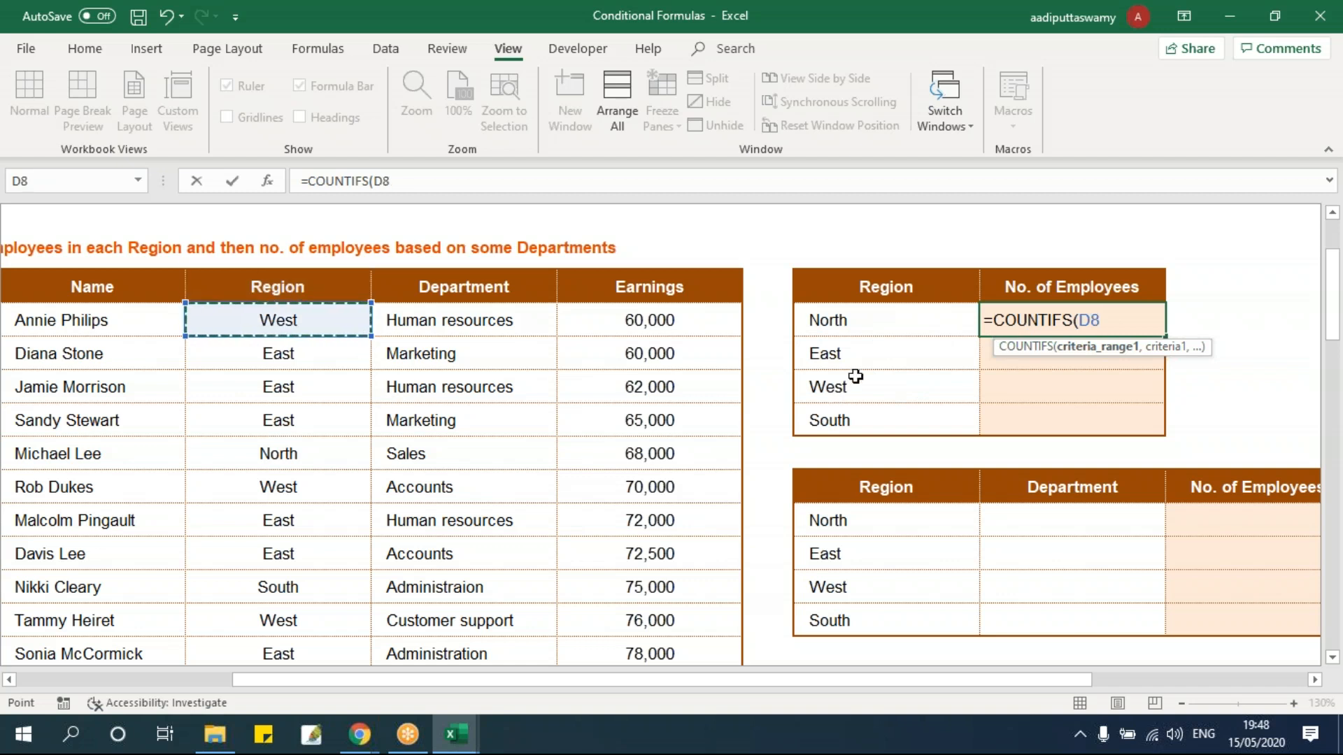
key(ctrl+shift+Down)
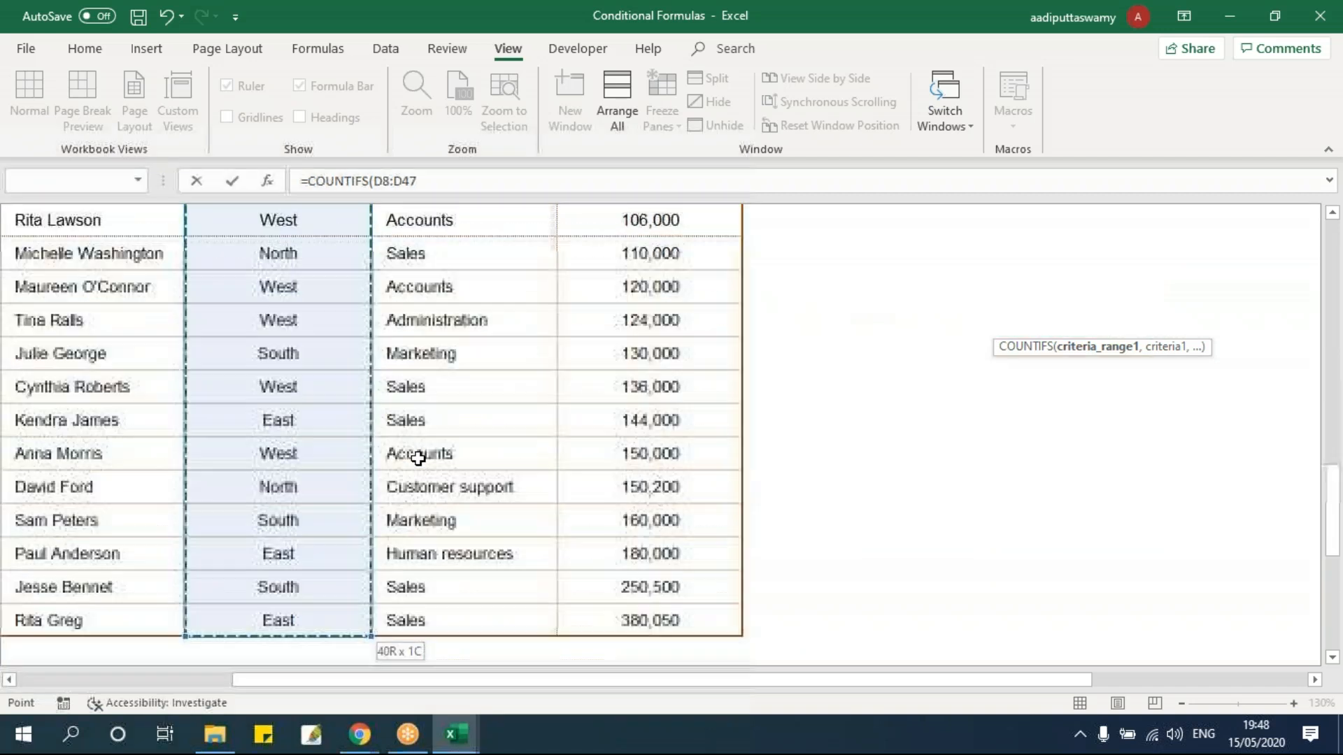
key(F4)
text(,)
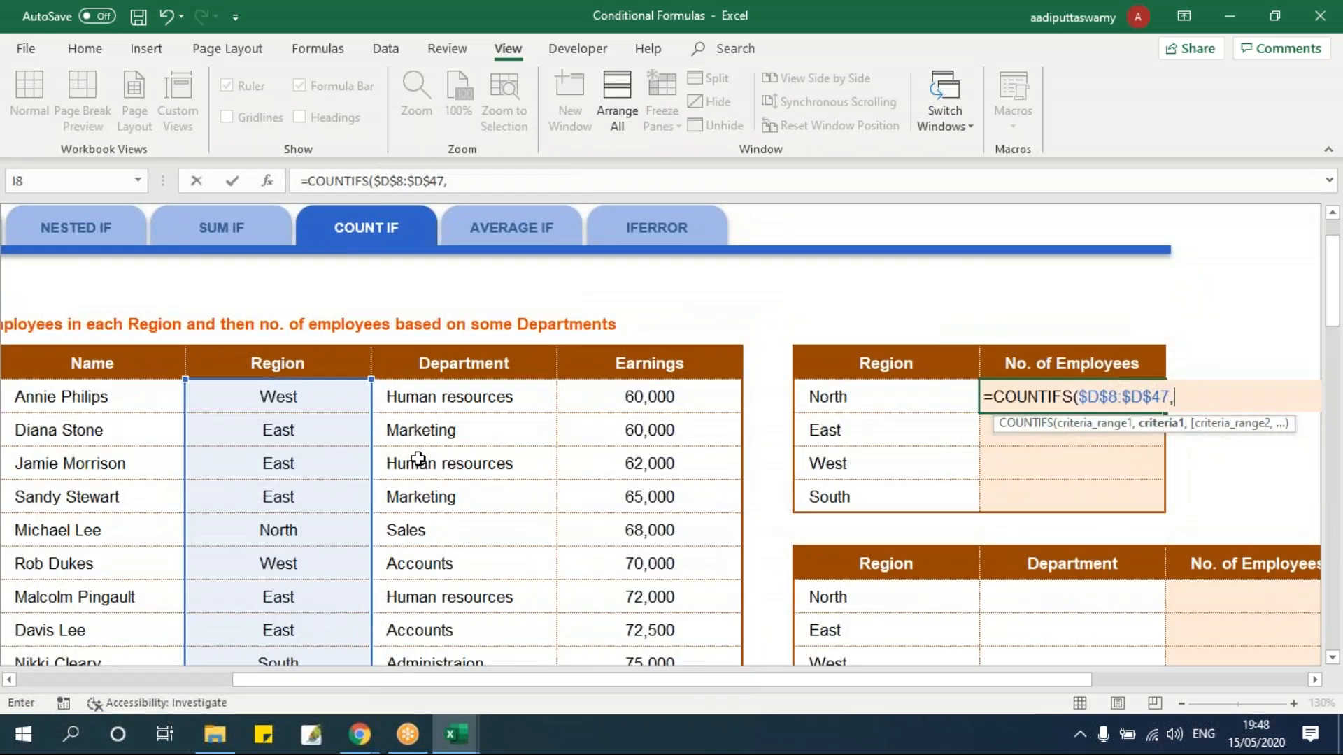
Step: Complete the I8 formula with the North cell H8 as its criterion and fill it down to I11
click(848, 393)
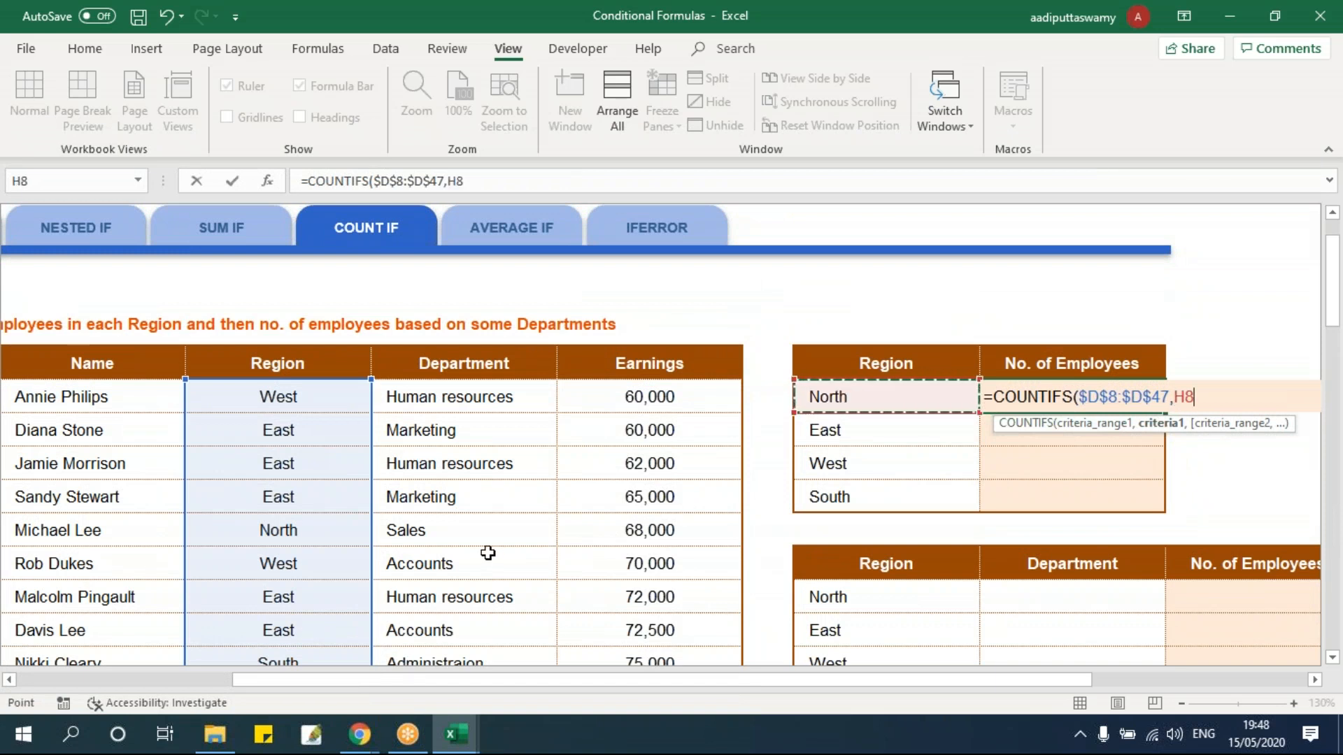
key(Return)
click(1054, 392)
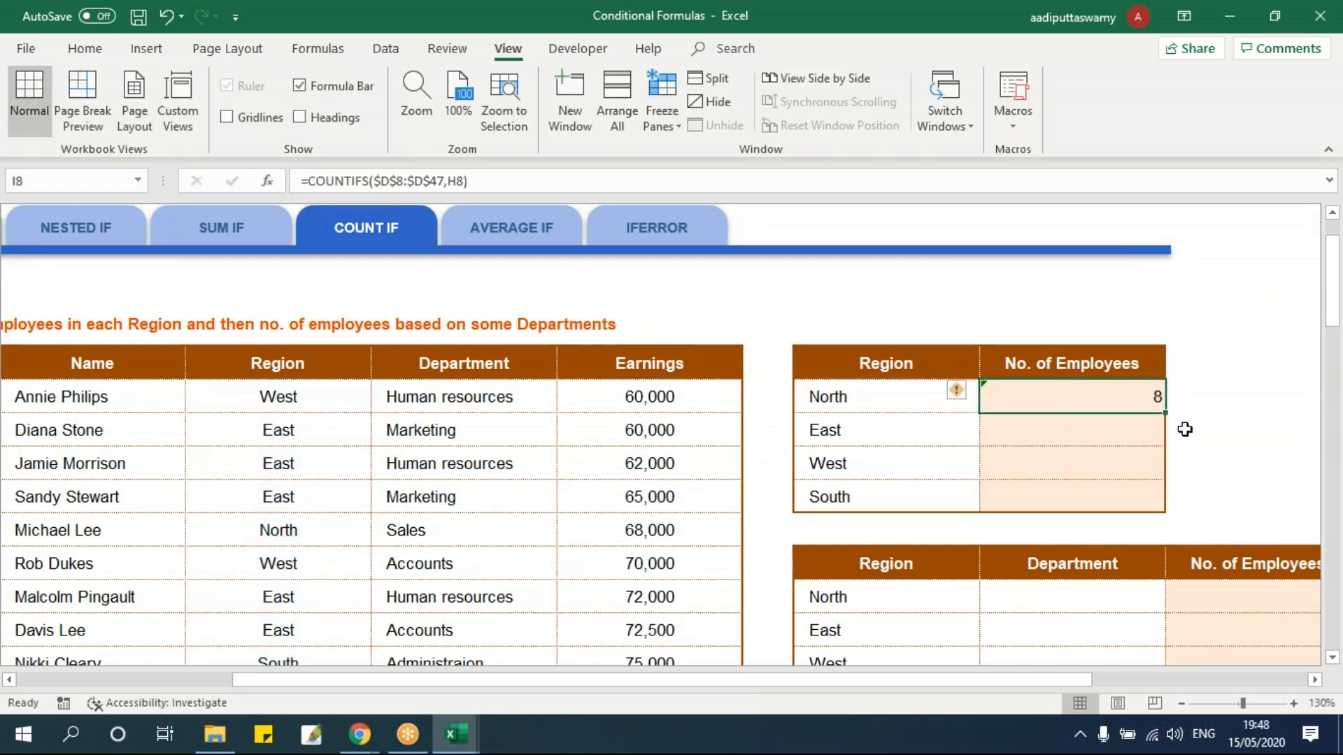
drag(1165, 413, 1164, 511)
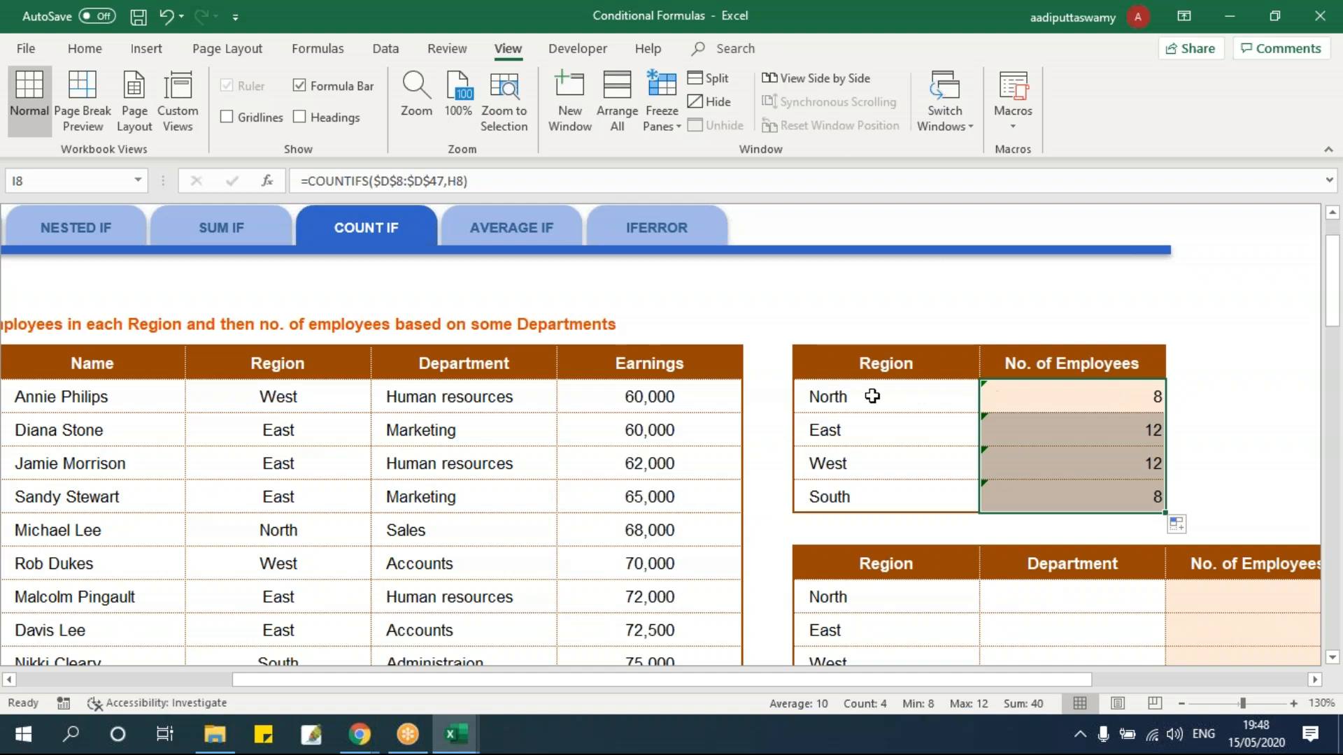
Step: Change the region in D10 to North to test the employee counts by region
click(290, 529)
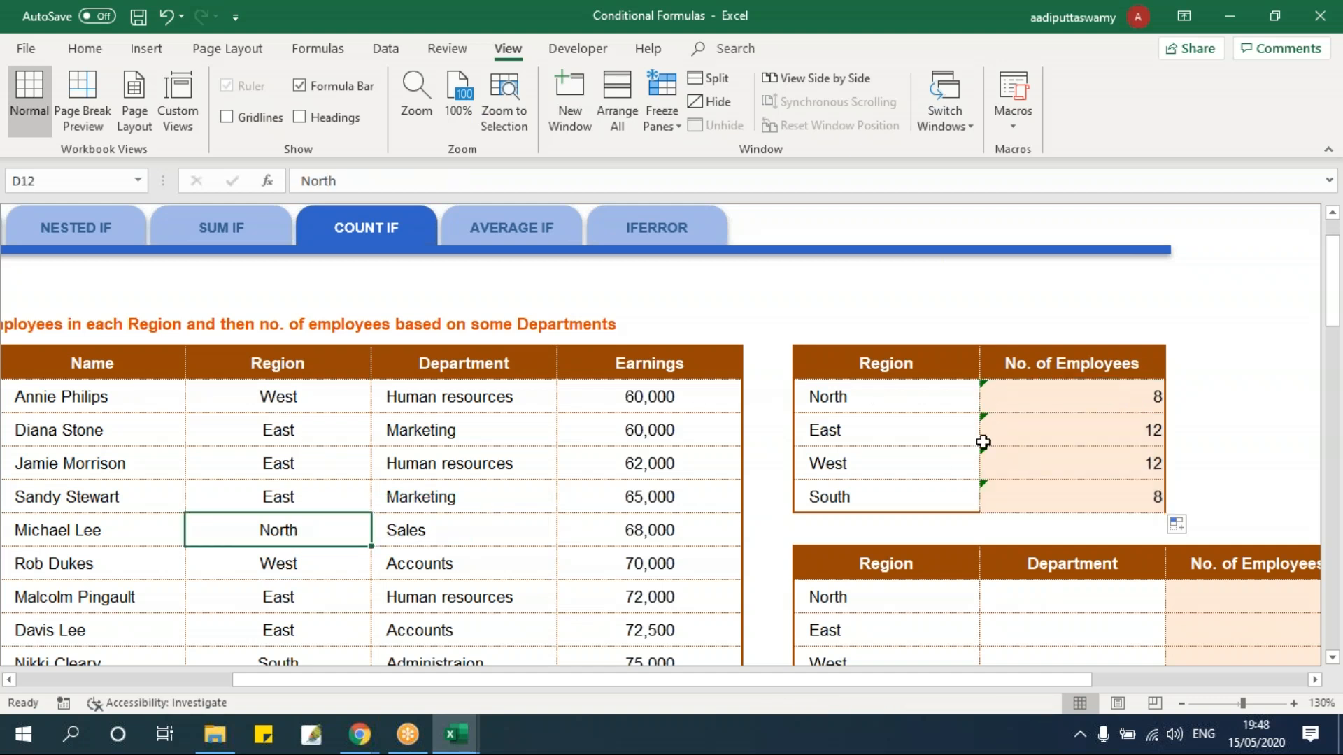
click(1156, 436)
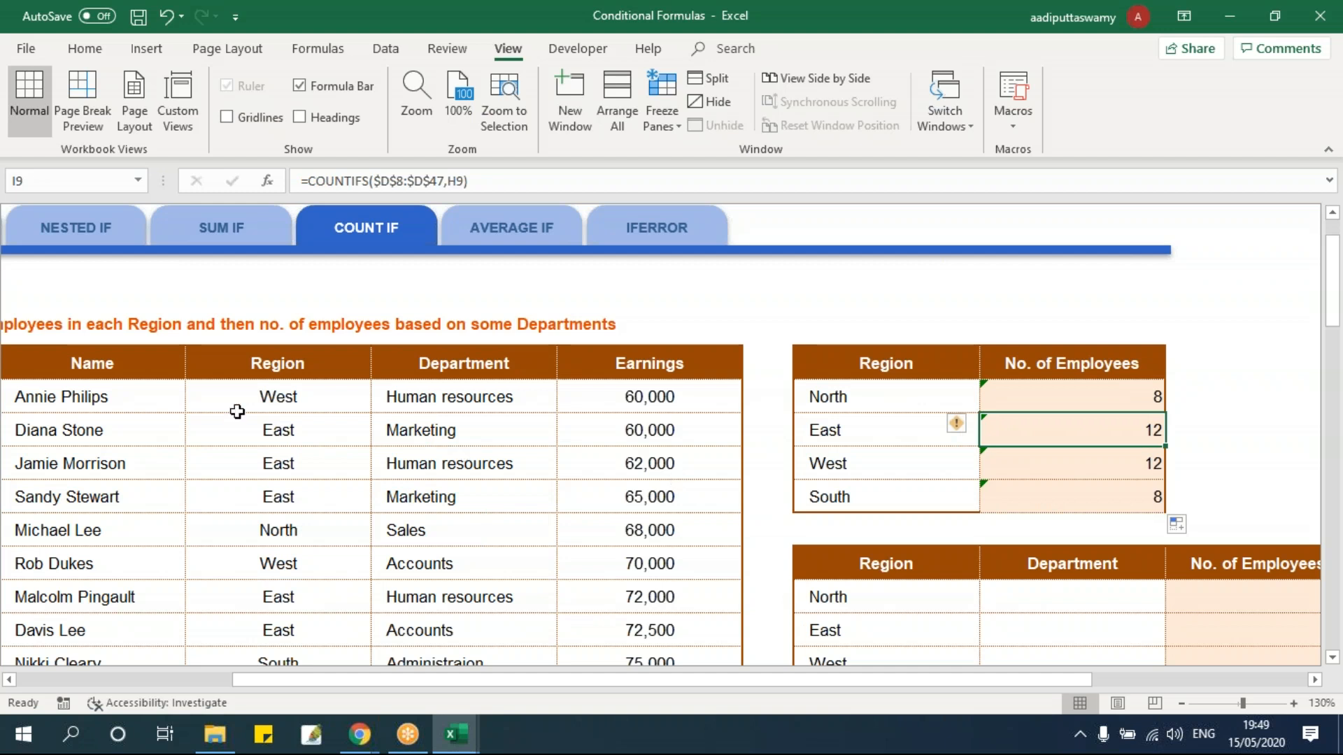
click(309, 469)
text(North)
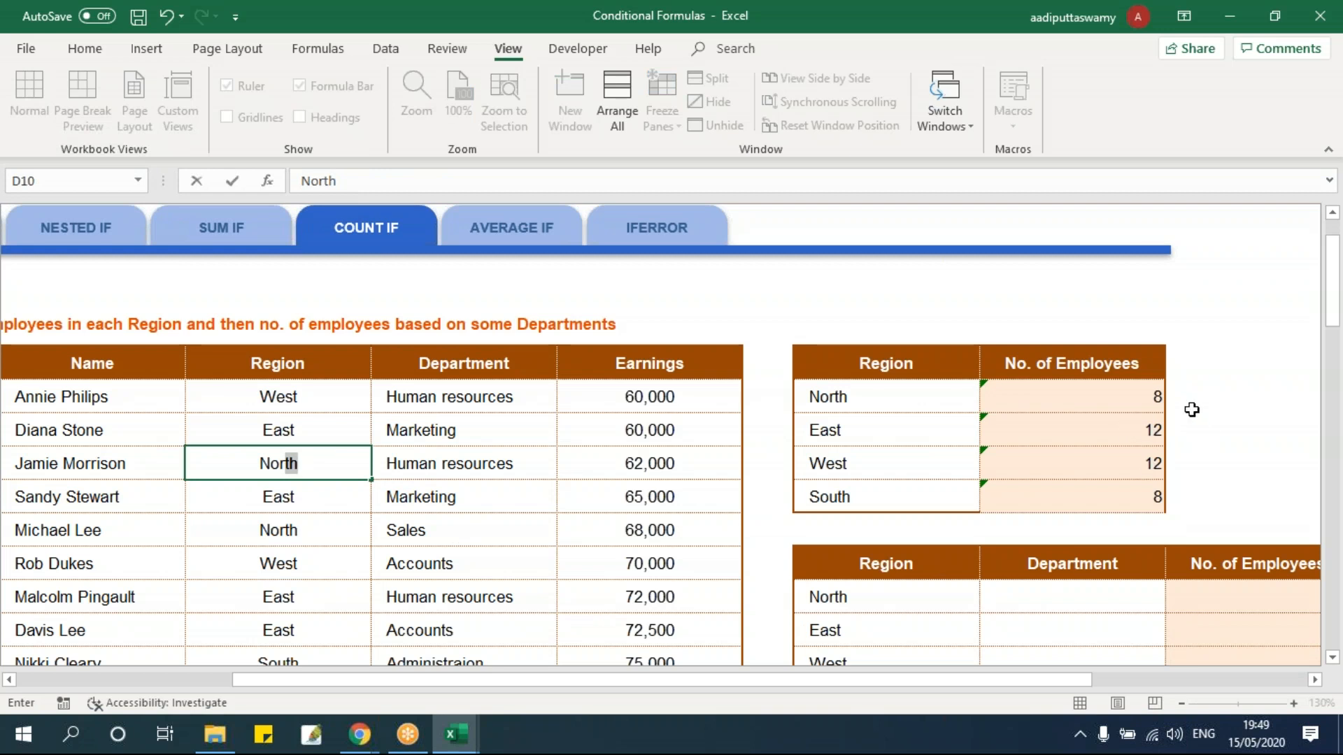
key(Return)
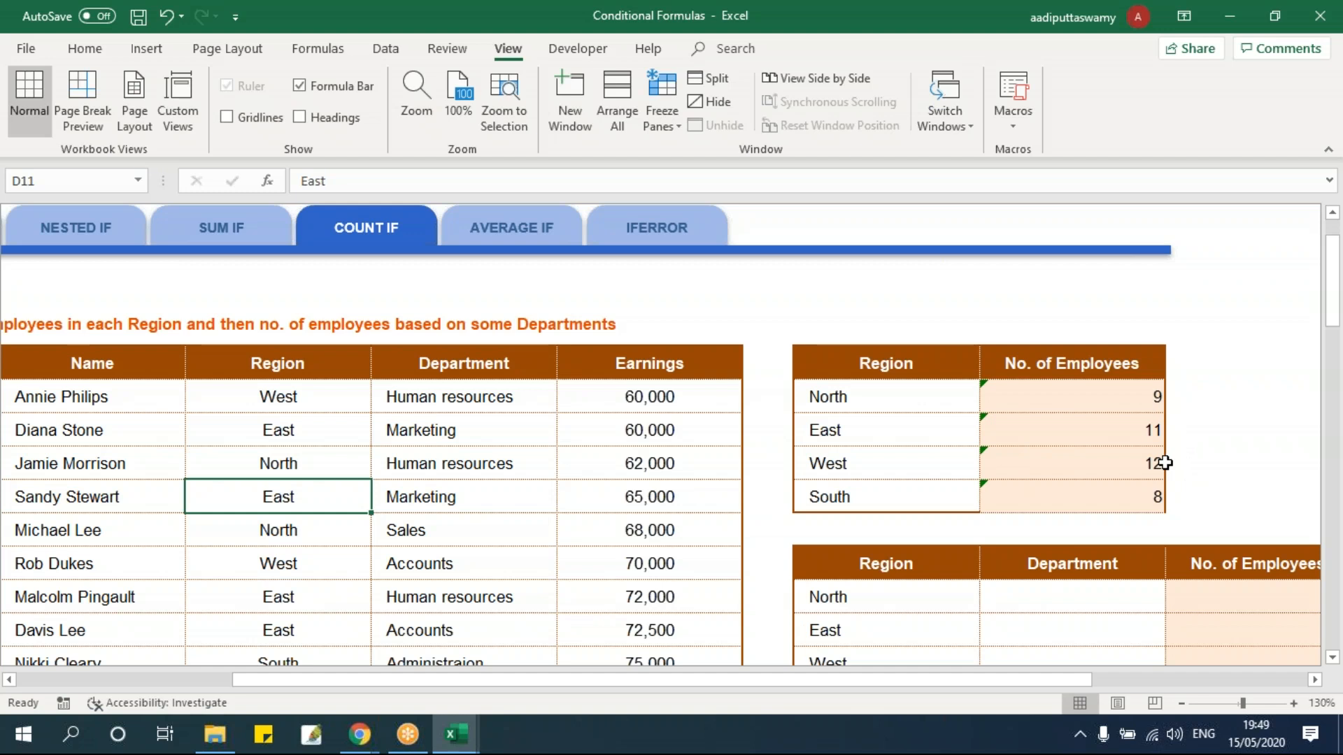
Step: Enter Sales as the department for North in I14 and fill it down to I17
scroll(849, 532, down, 1)
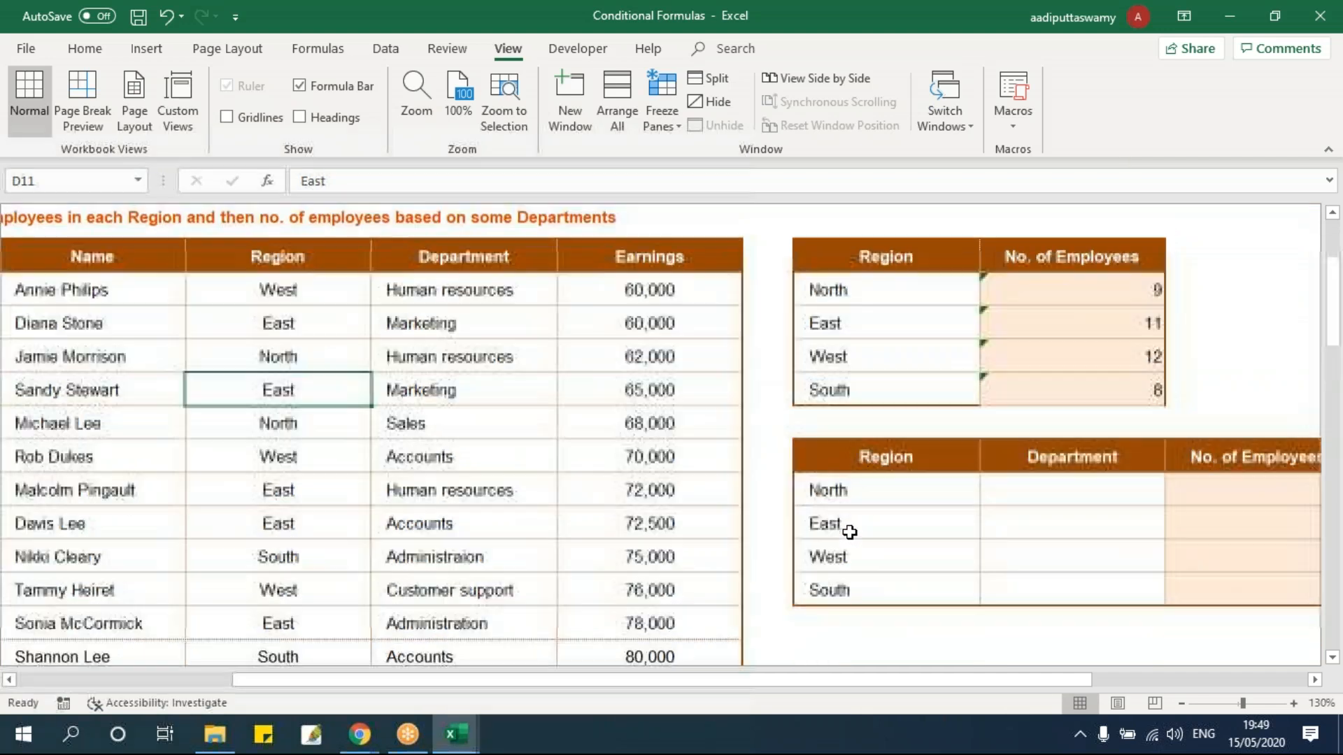
click(1038, 481)
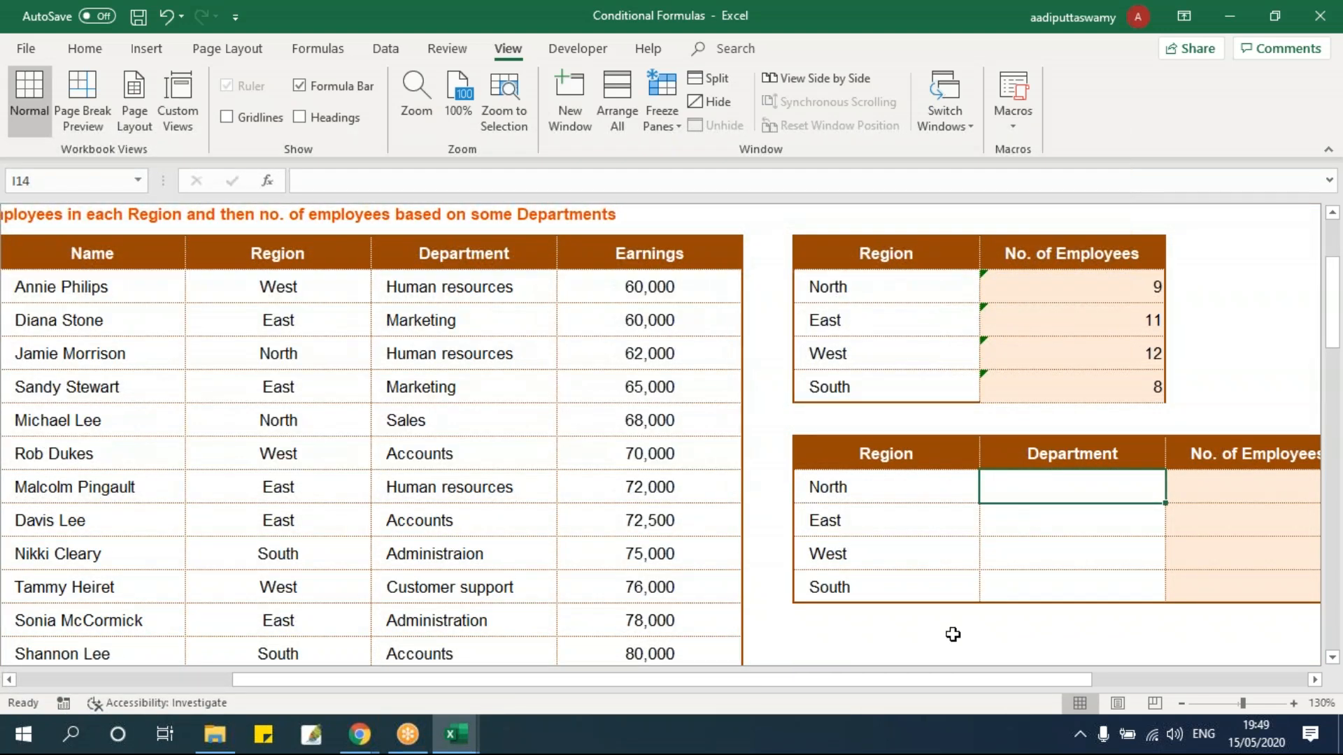
text(Sales)
key(Return)
key(Up)
key(shift+Down)
key(shift+Down)
key(shift+Down)
key(ctrl+d)
Step: Start a COUNTIFS formula in J14, the No. of Employees cell for North and Sales
key(Up)
key(Down)
key(Right)
key(Right)
key(Right)
key(Left)
key(Left)
text(=)
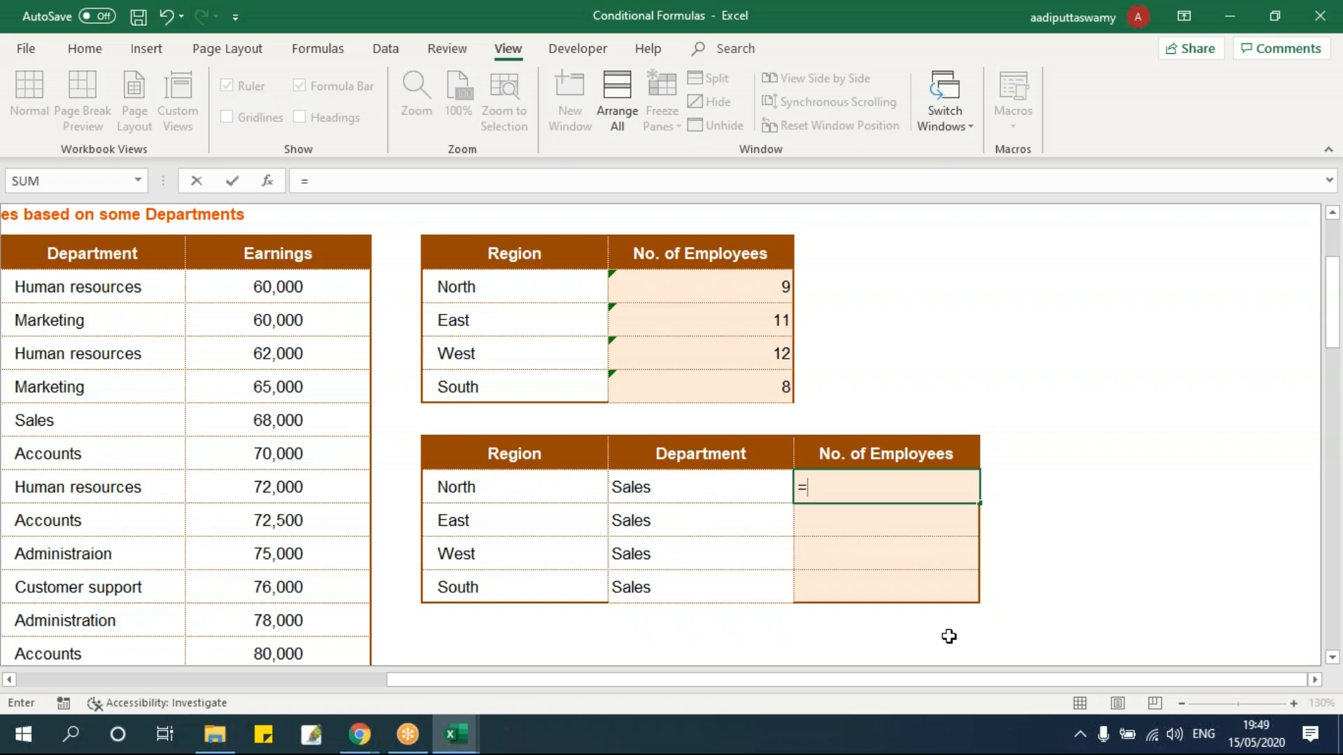
text(countif)
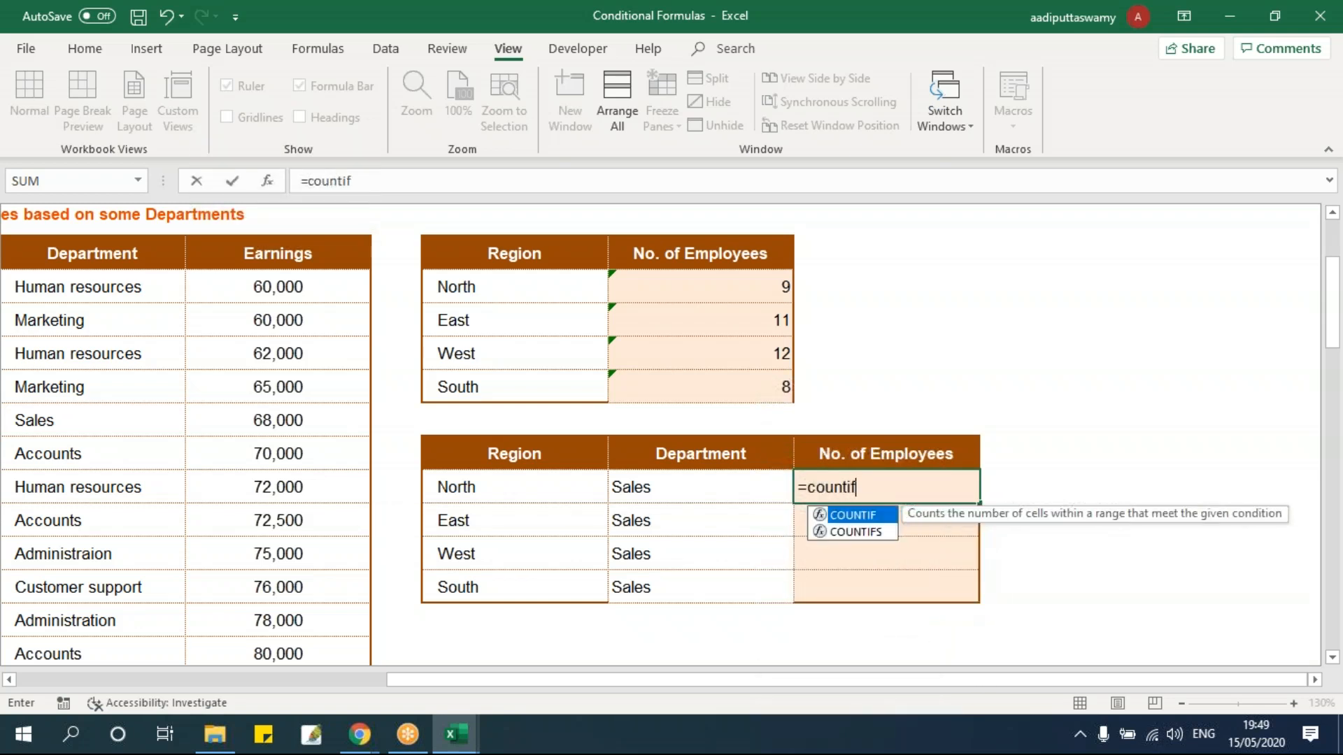
text(s)
key(Tab)
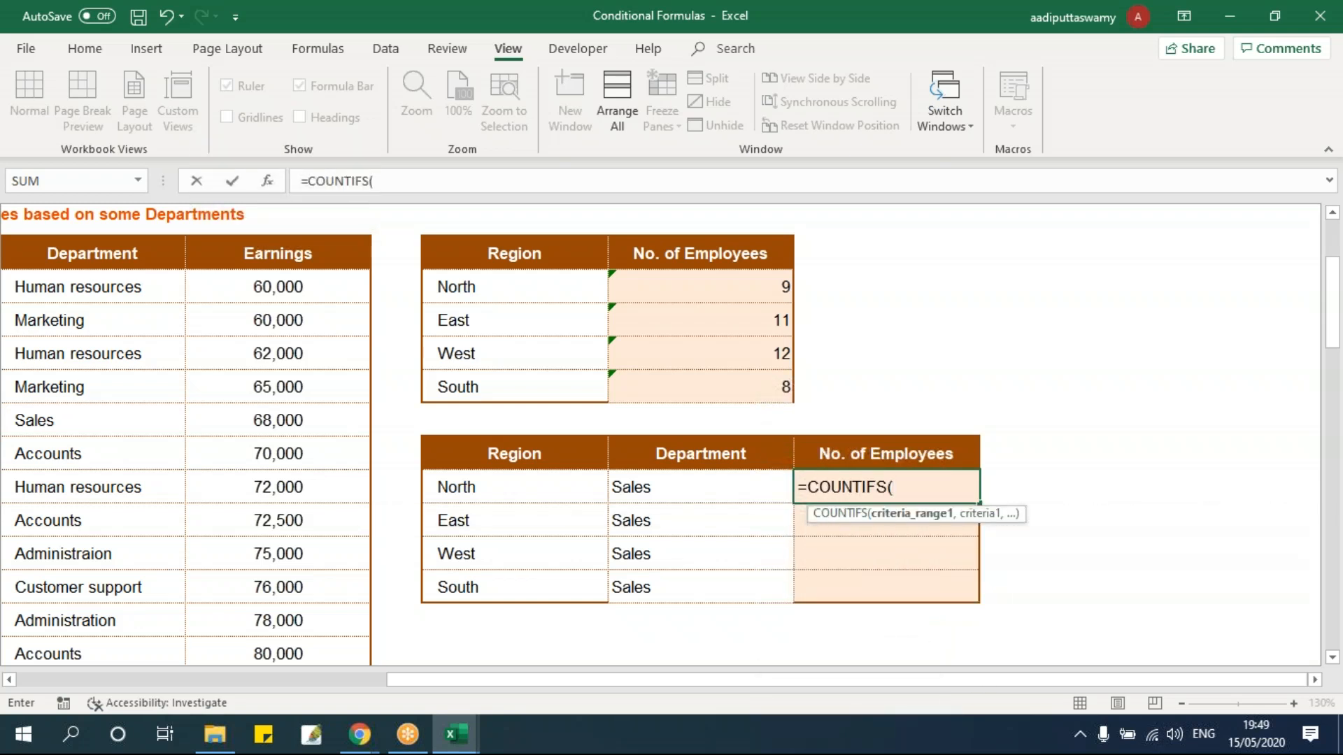
Step: Give the J14 formula the absolute Region range $D$8:$D$47 with H14 as its first criterion
key(Left)
key(Left)
key(Left)
key(Left)
key(Left)
key(Left)
key(Left)
key(Right)
key(Up)
key(Up)
key(Up)
key(Up)
key(Up)
key(Up)
key(ctrl+shift+Down)
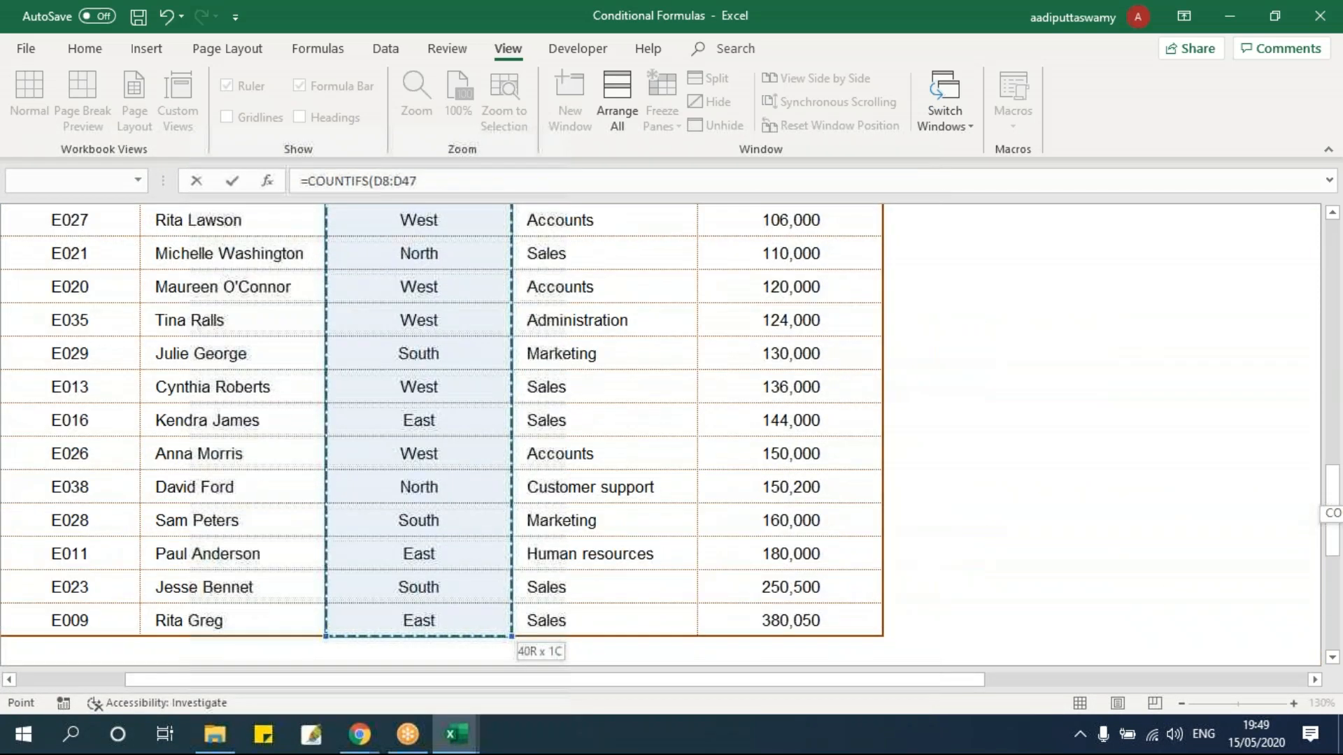
key(F4)
text(,)
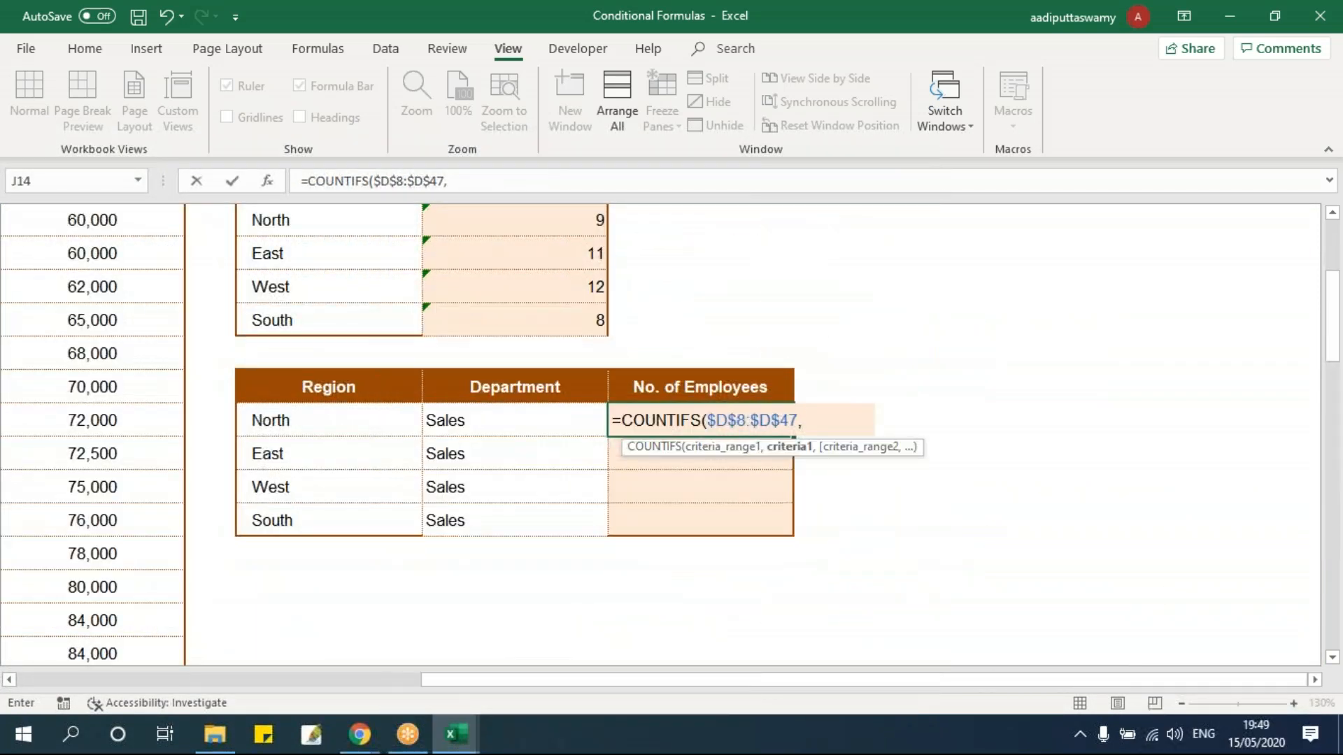
key(Left)
key(Left)
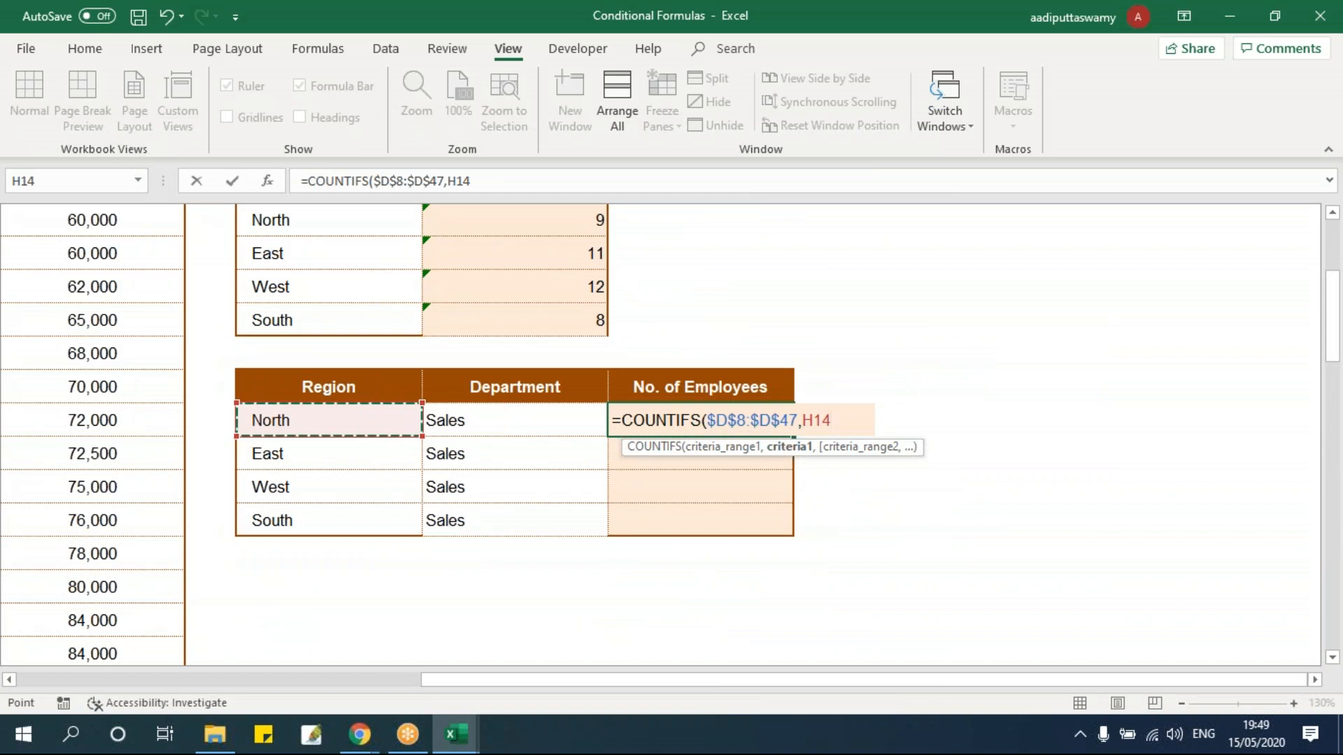
text(,)
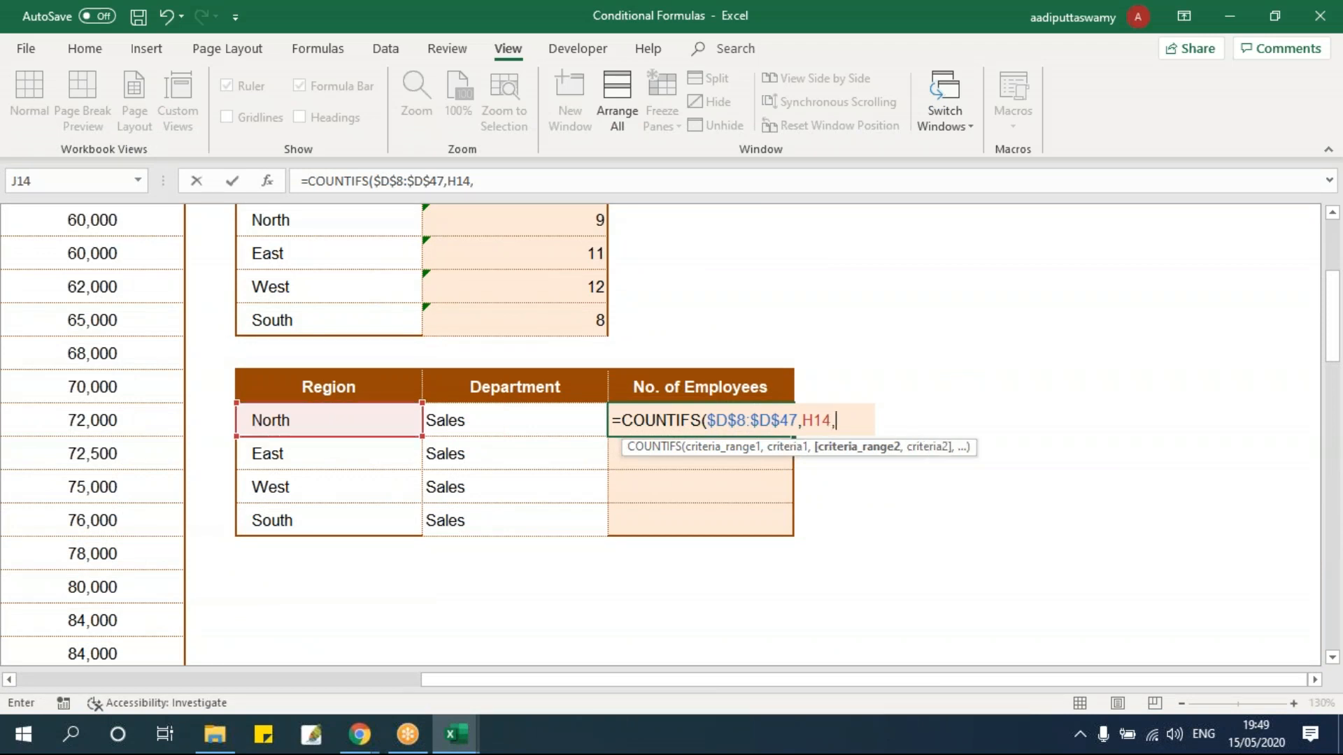
Step: Add the absolute Department range $E$8:$E$47 as the second criteria range in the J14 formula
key(Left)
key(Left)
key(Left)
key(Left)
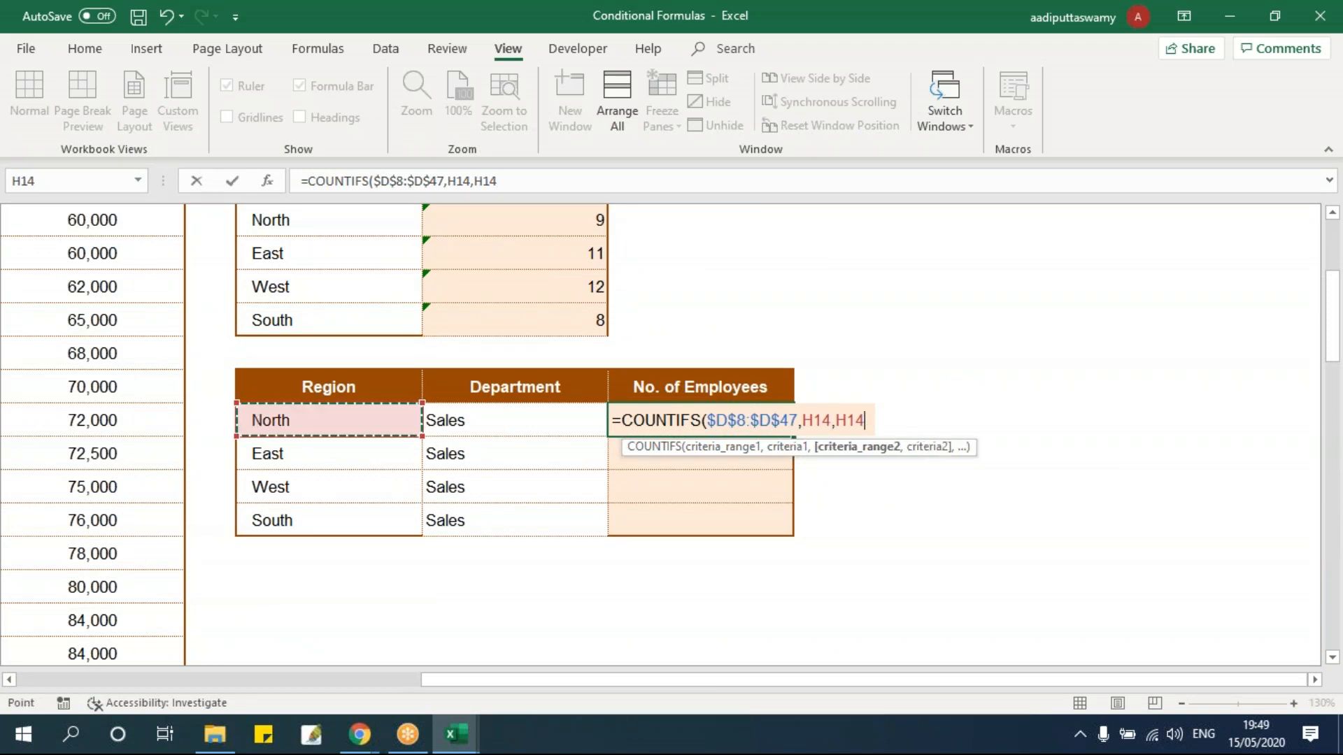
key(ctrl+Left)
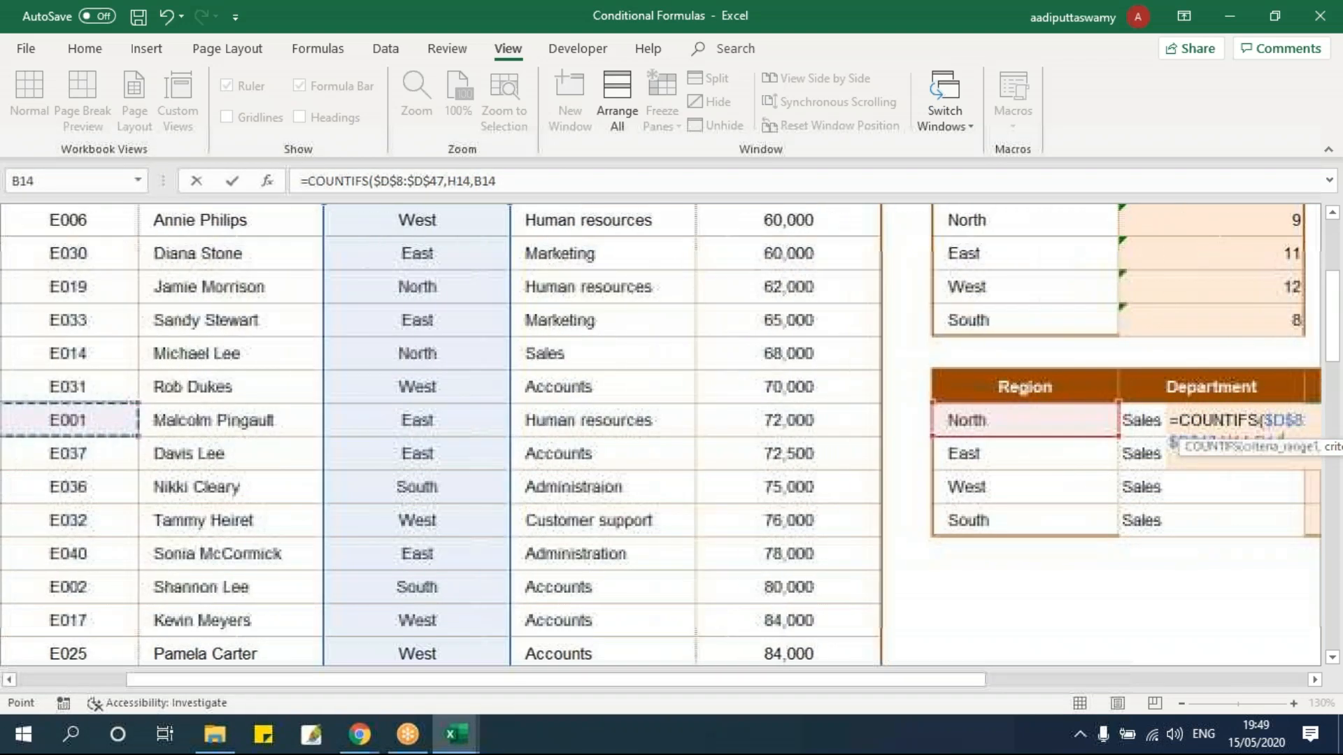
key(Right)
key(Right)
key(Right)
key(ctrl+Up)
key(Down)
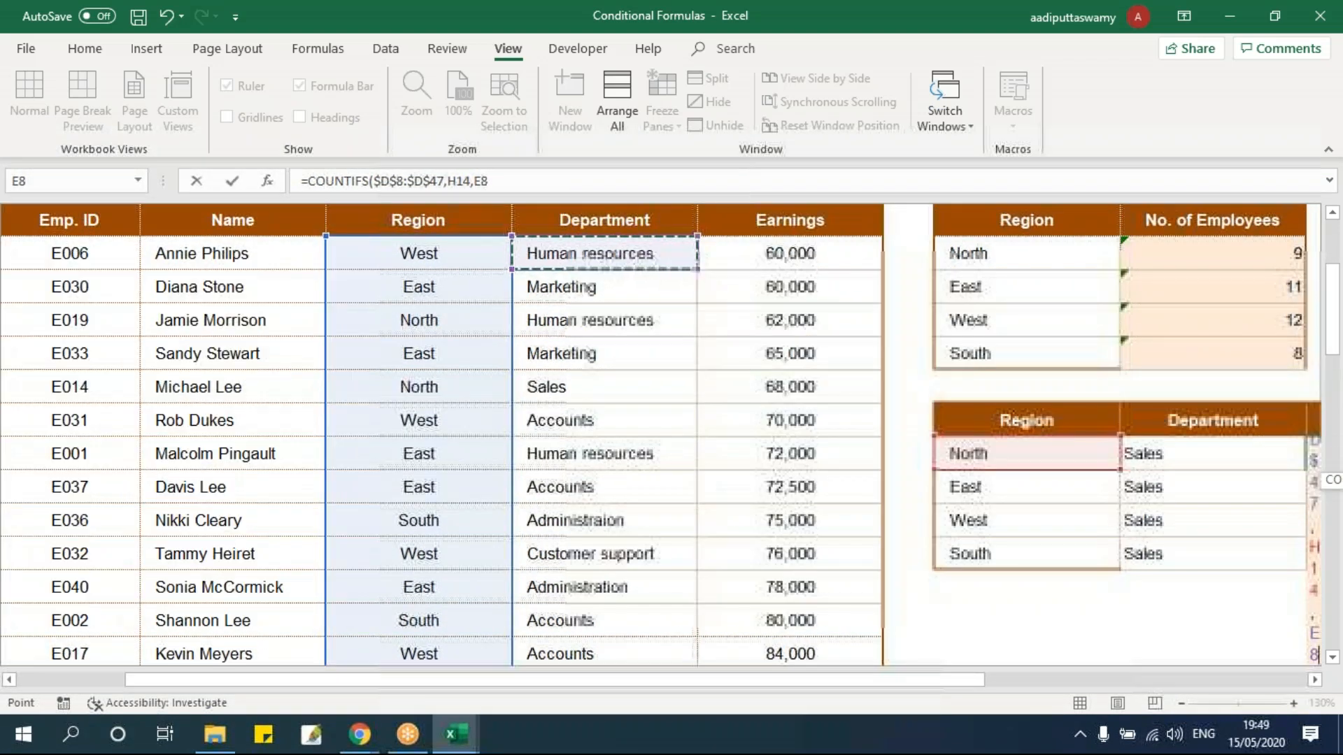
key(ctrl+shift+Down)
key(F4)
text(,)
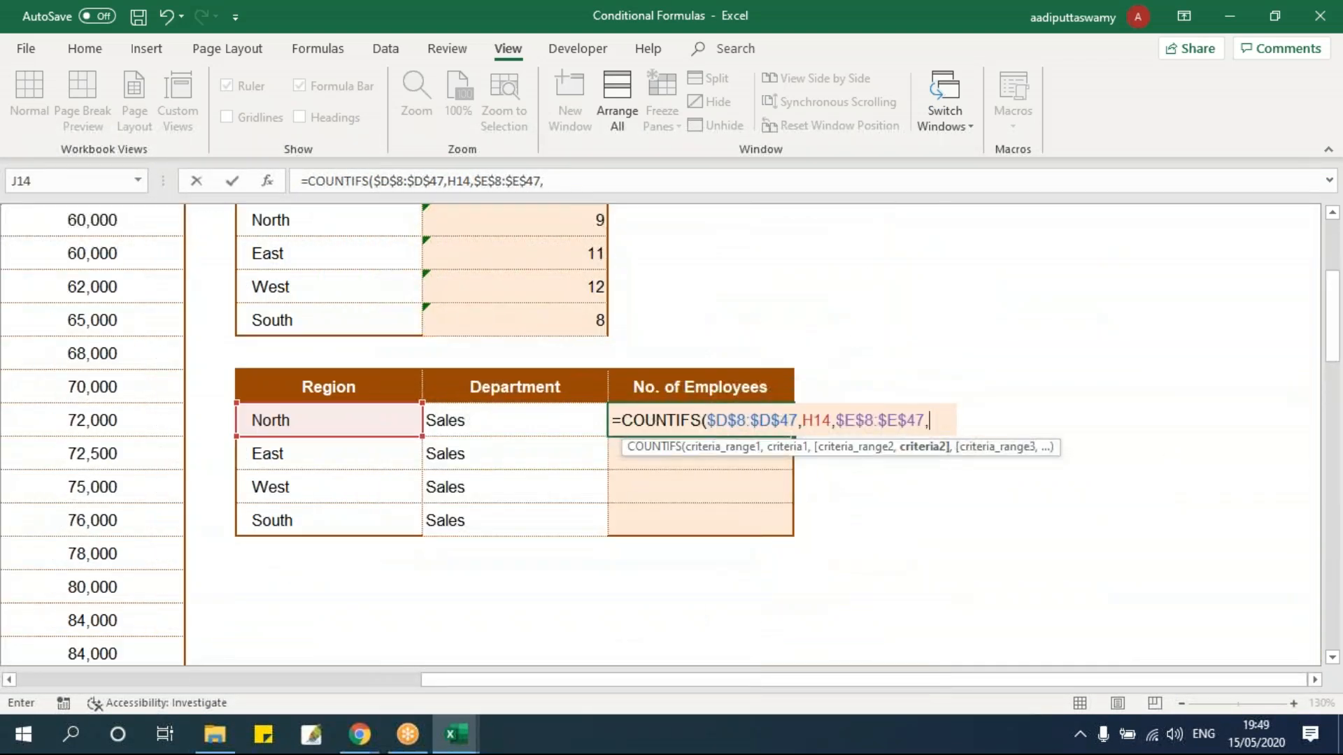
Step: Set I14 as the second criterion and complete the COUNTIFS formula in J14
key(Left)
key(Left)
key(Right)
key(Return)
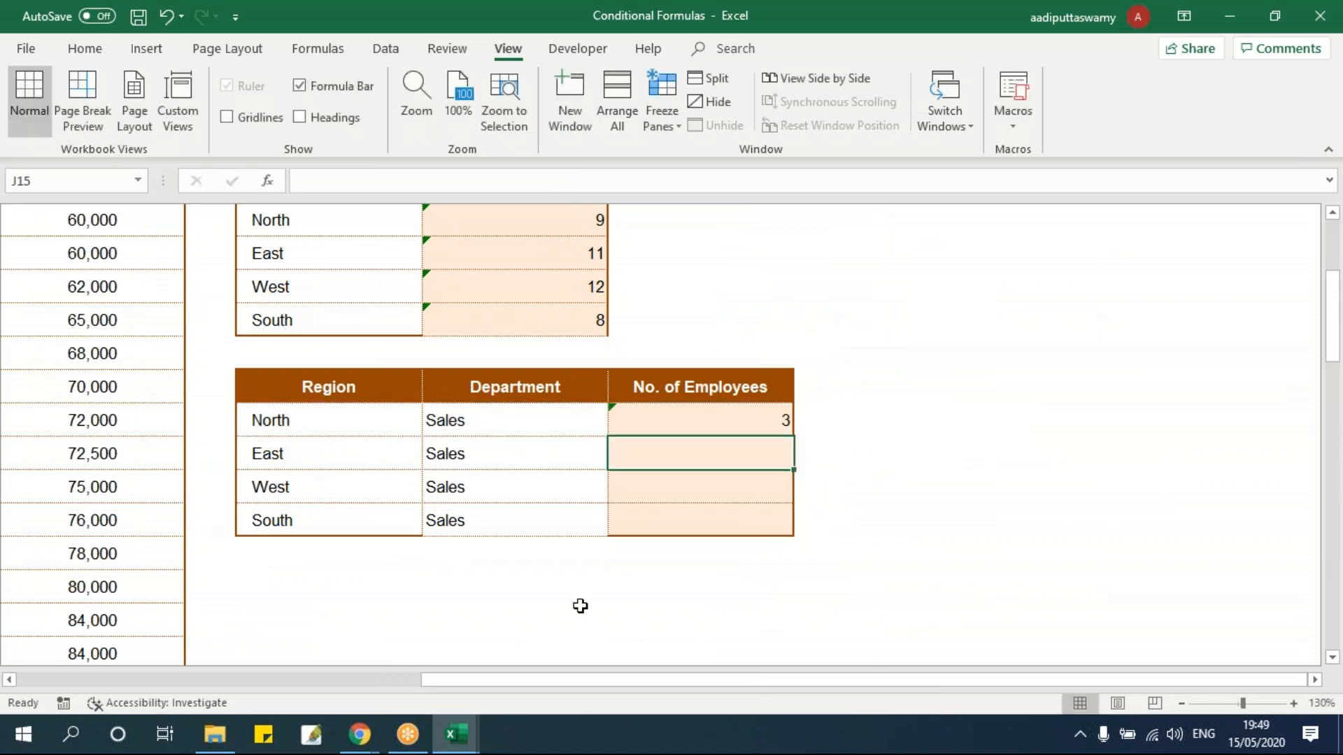
Step: Compare the North and Sales count in J14 and its criteria with the region-only count for North in I8
click(343, 429)
click(514, 422)
click(632, 428)
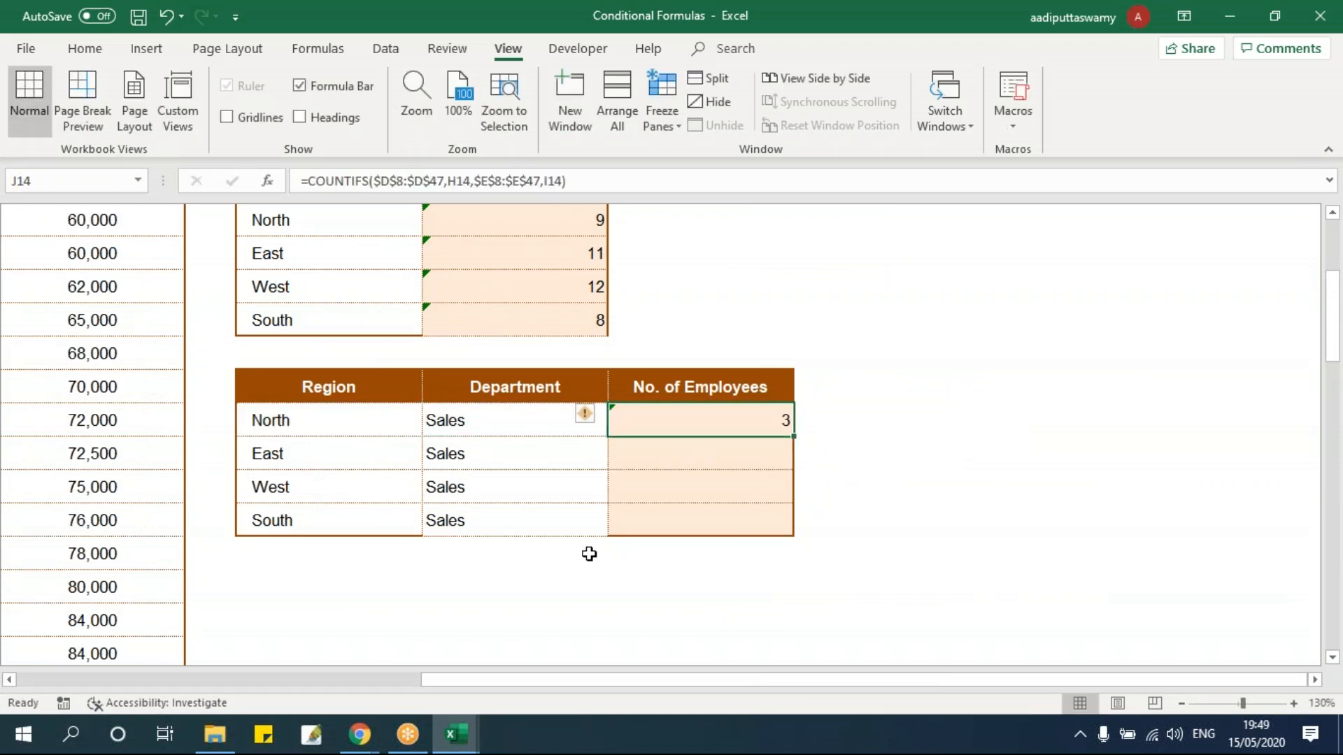
scroll(589, 557, up, 1)
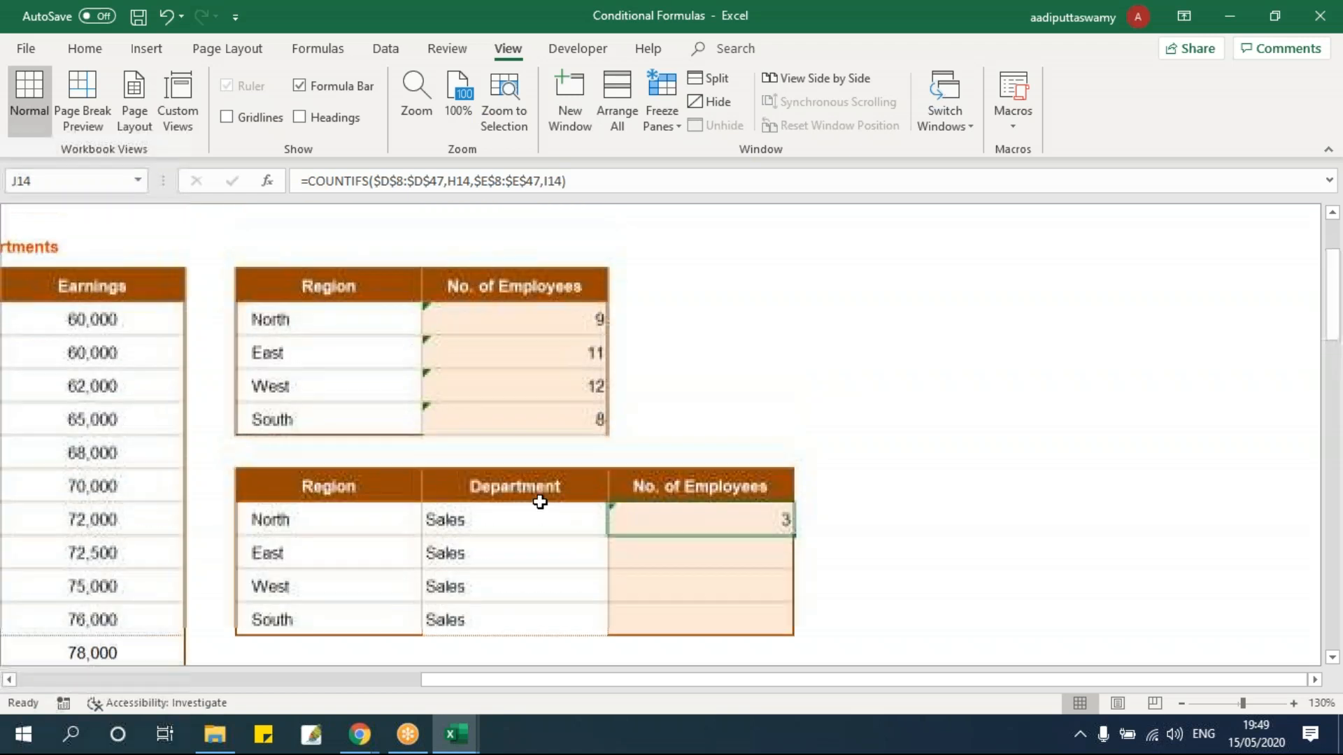
click(345, 319)
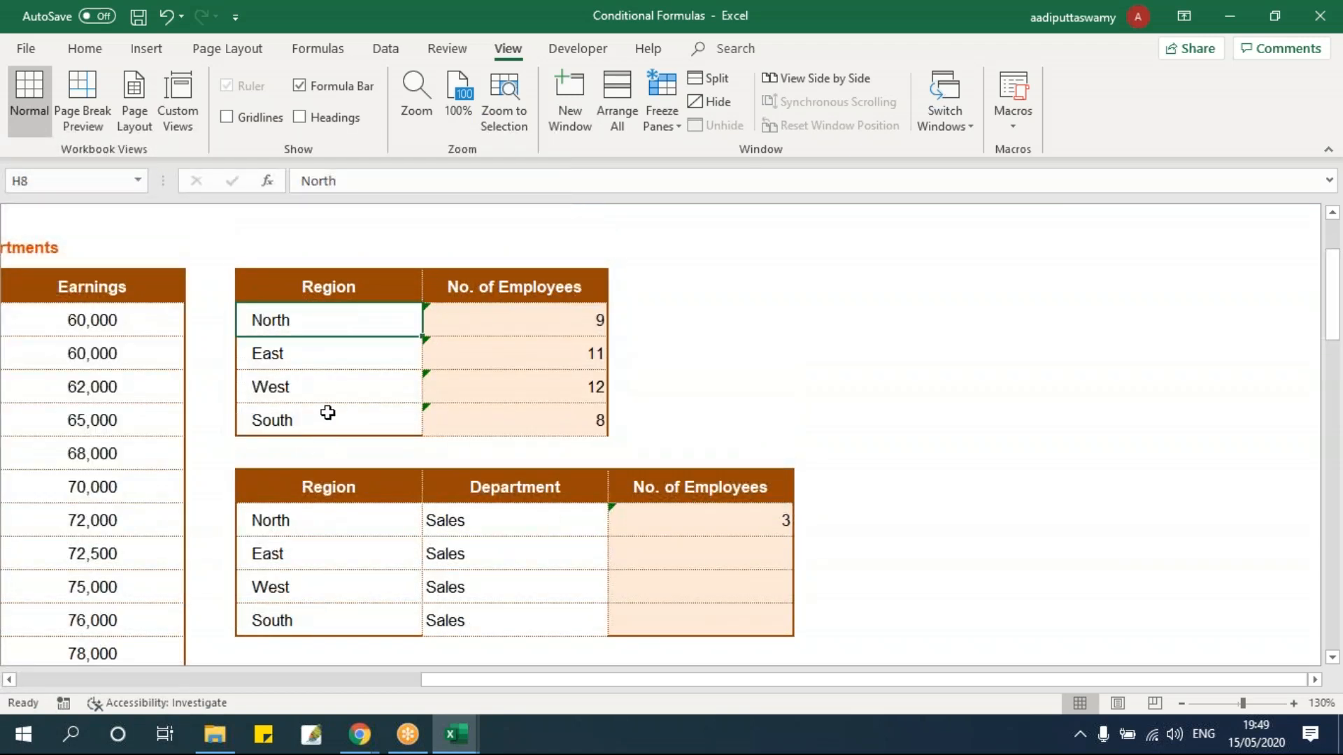
click(573, 321)
scroll(441, 387, down, 1)
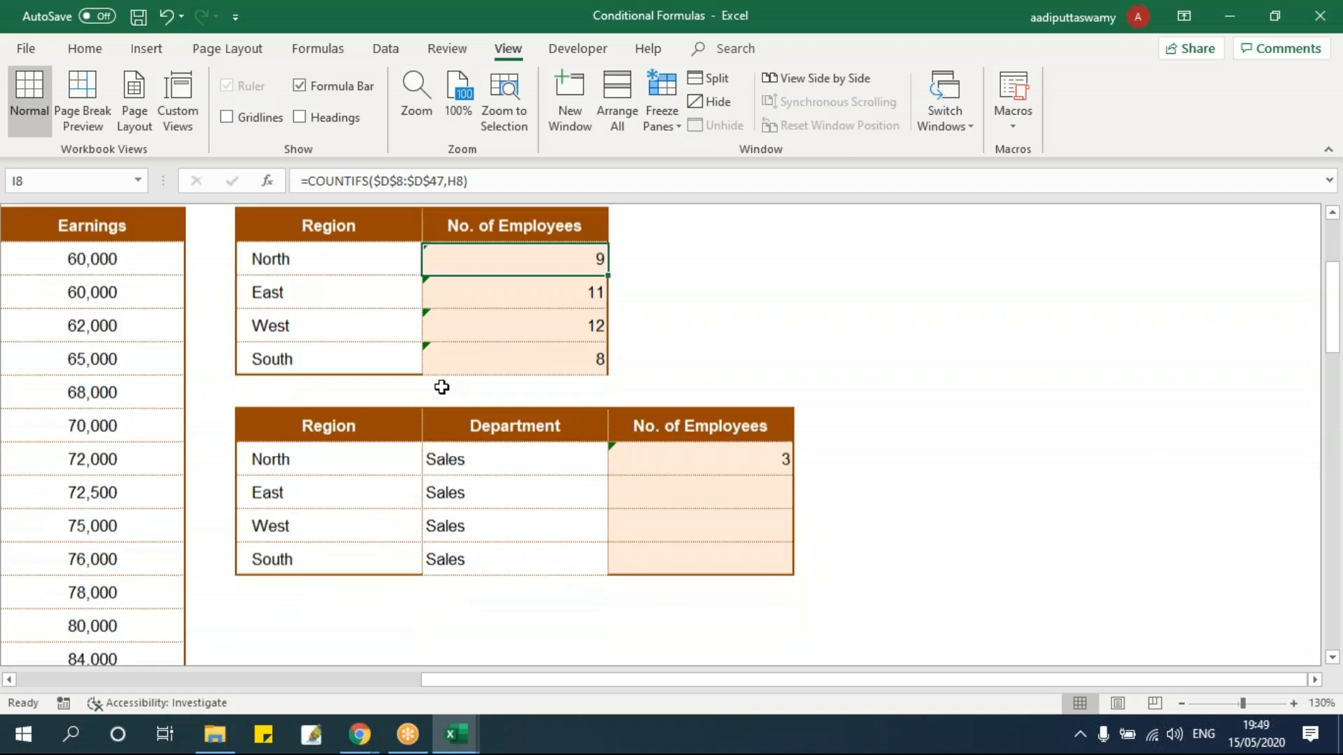
click(368, 414)
click(495, 424)
click(795, 440)
Step: Fill the two-condition COUNTIFS formula from J14 down to J17
click(749, 412)
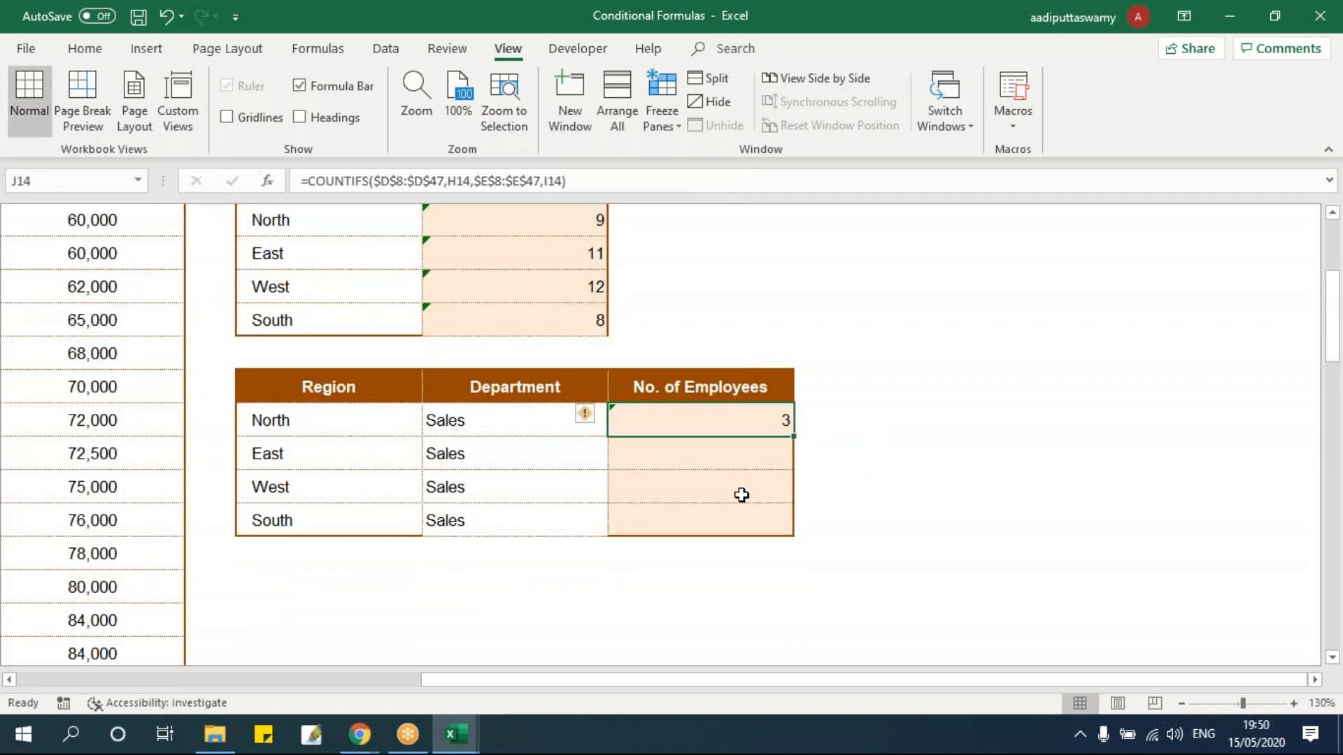
drag(792, 440, 792, 537)
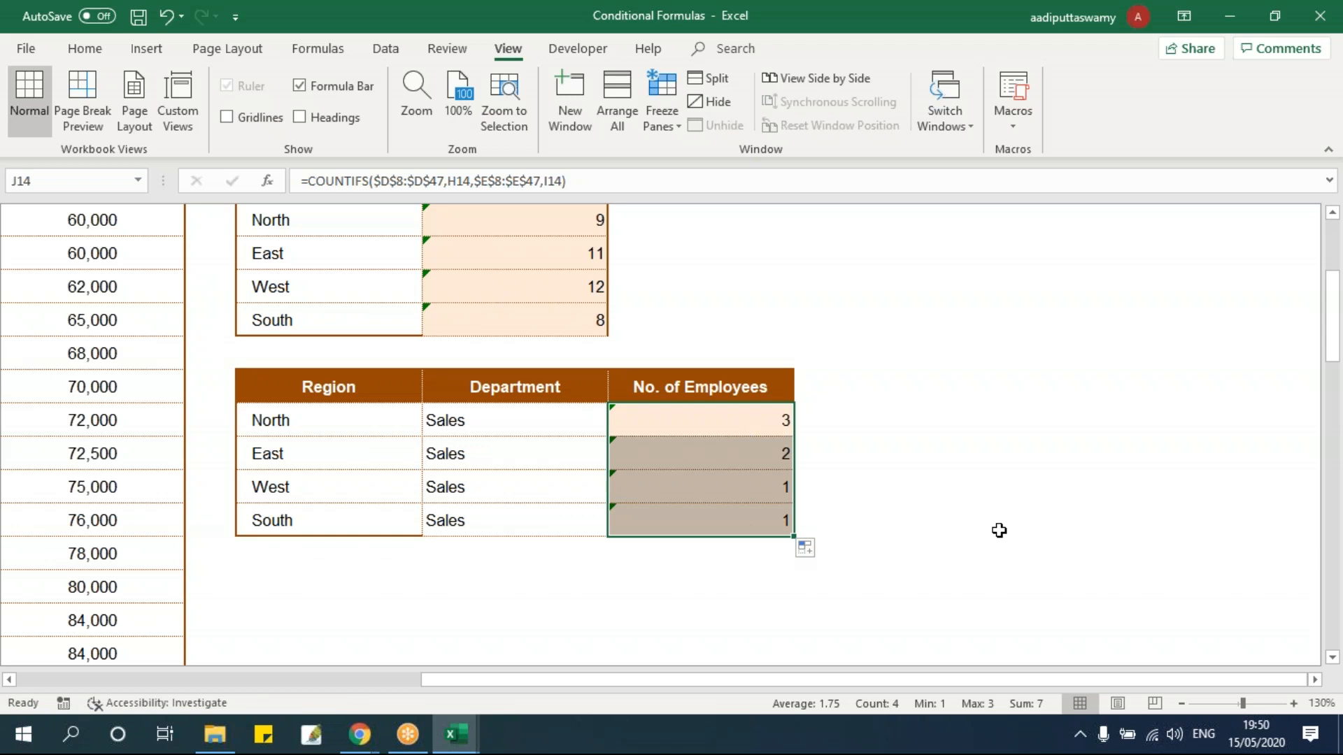
scroll(998, 530, up, 3)
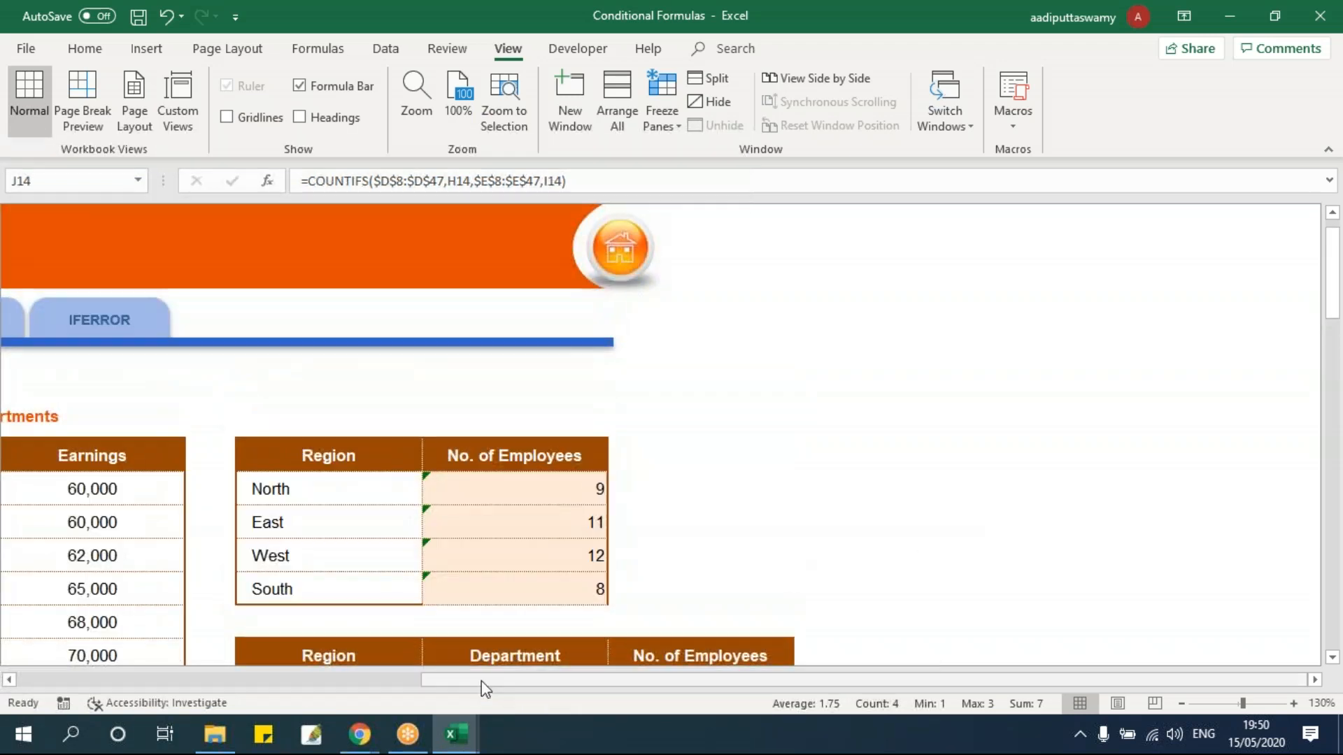
Step: Open the IFERROR sheet and select the first Growth (%) cell, F8, with the whole table in view
scroll(503, 692, left, 6)
scroll(365, 519, right, 1)
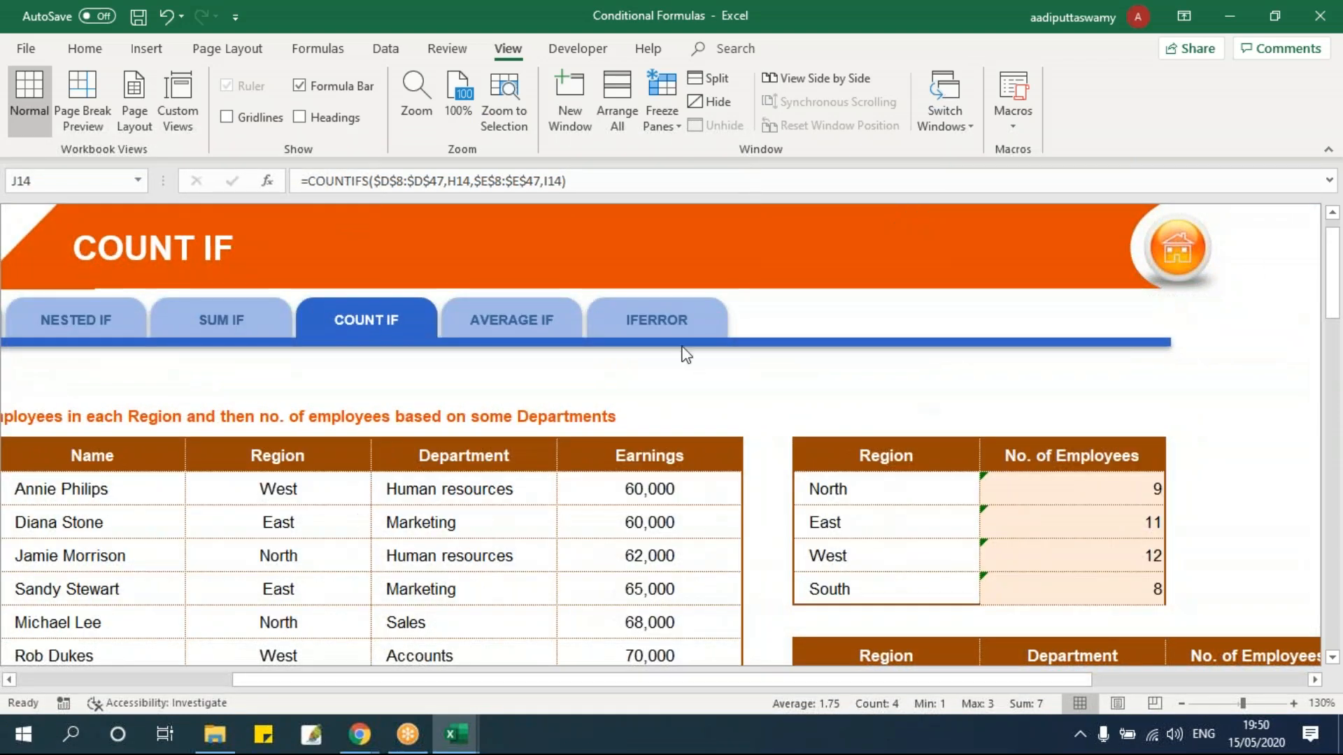
click(682, 321)
click(728, 431)
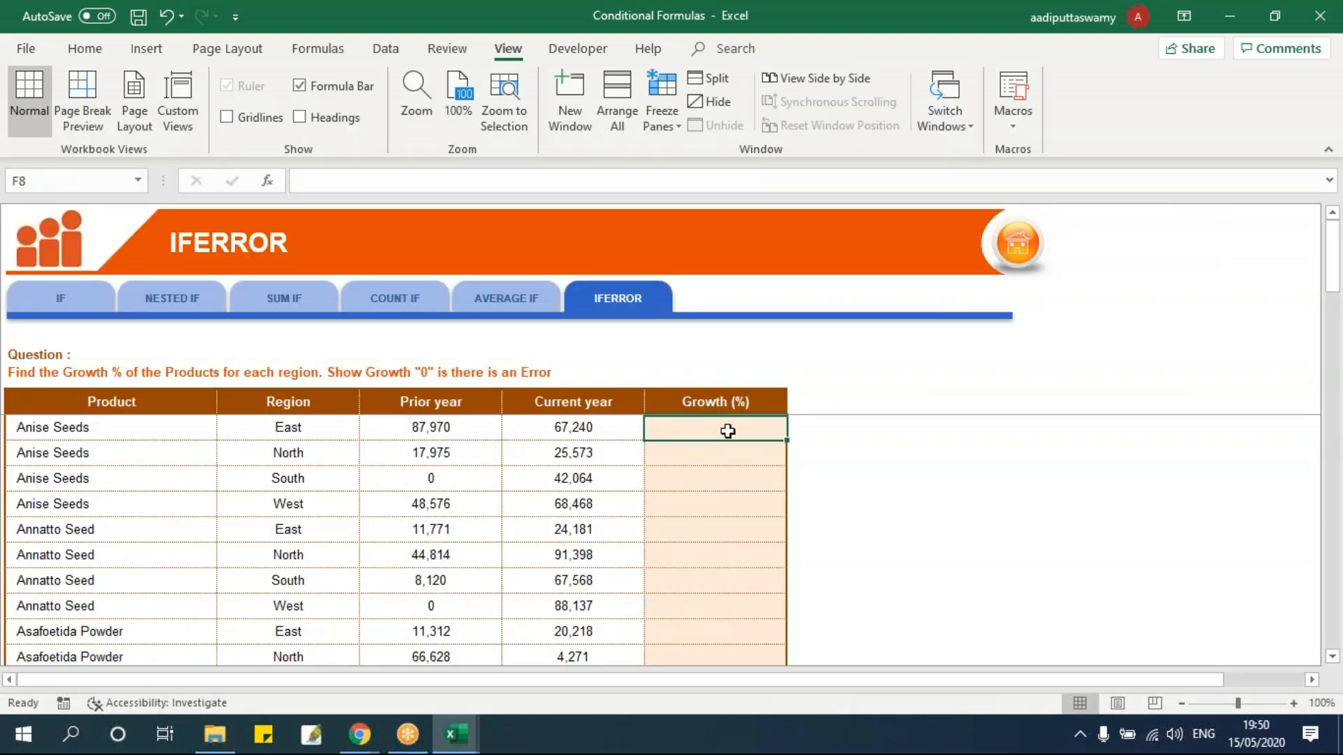
ctrl+scroll(743, 498, up, 3)
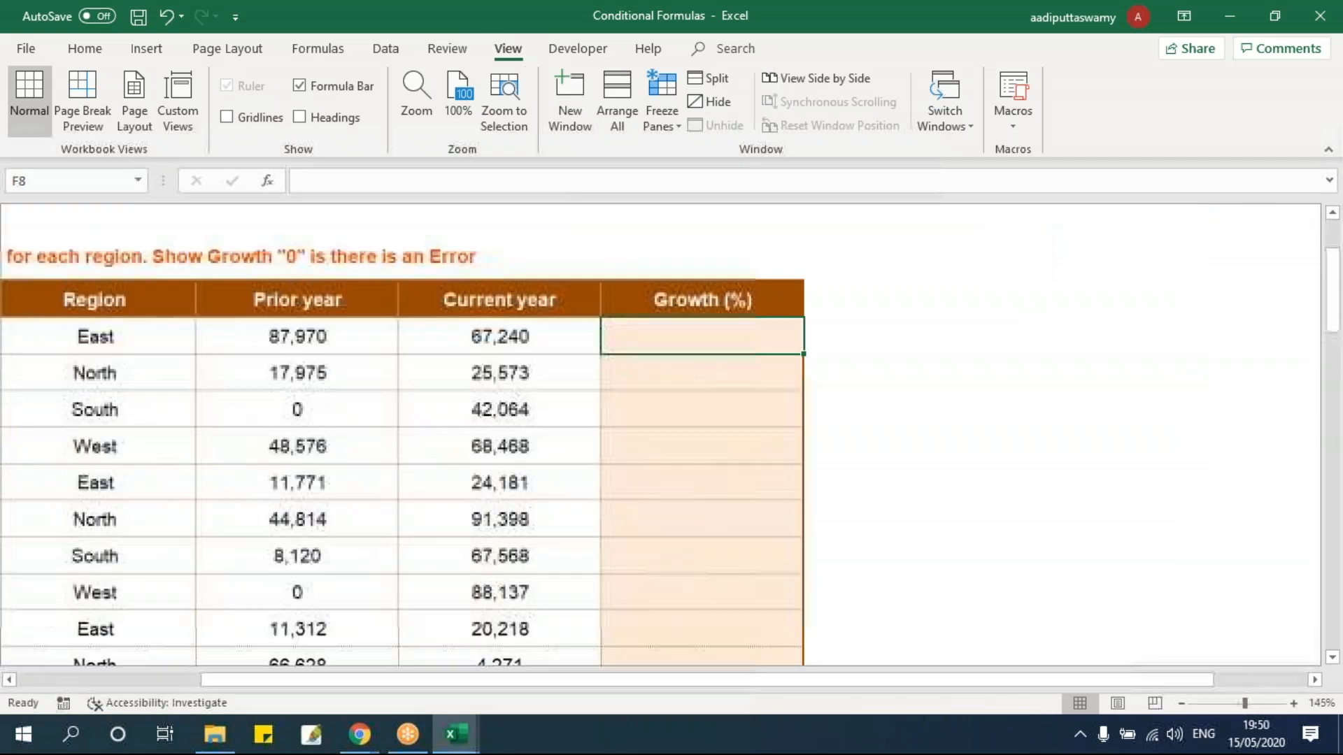
drag(648, 684, 374, 558)
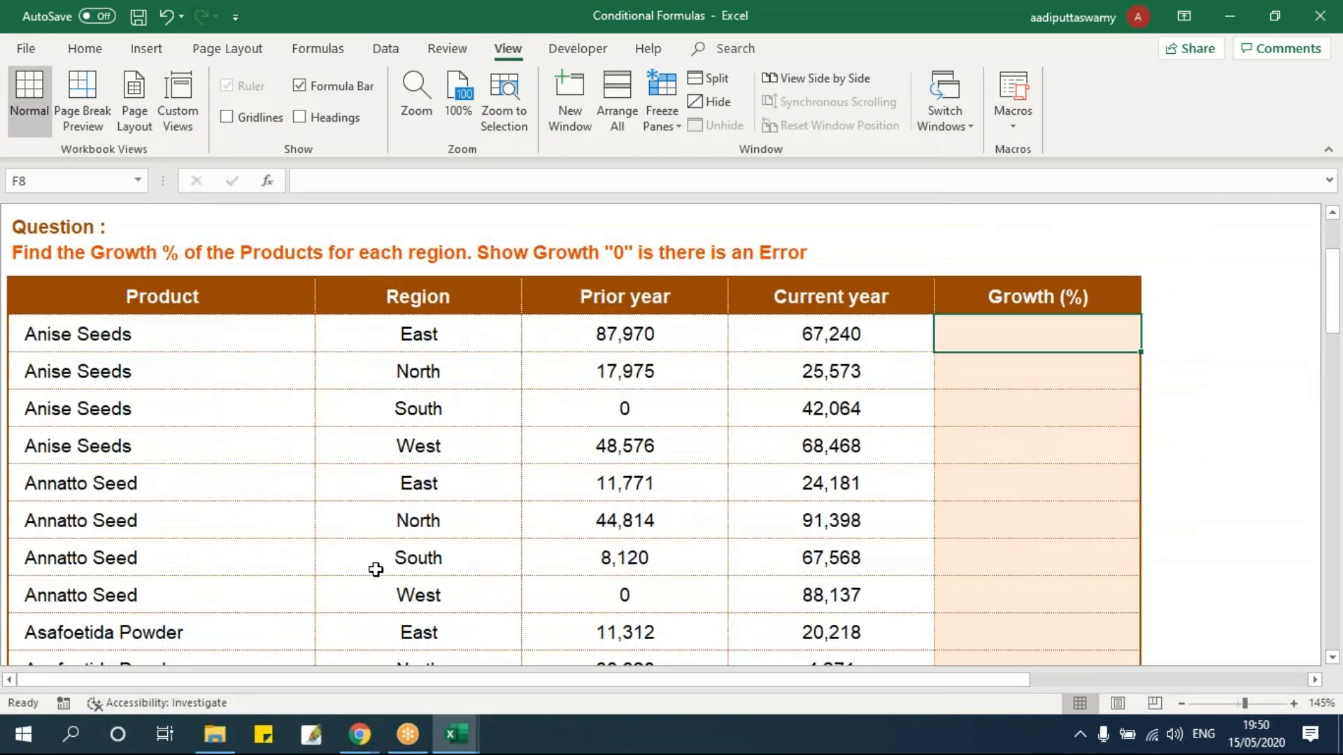
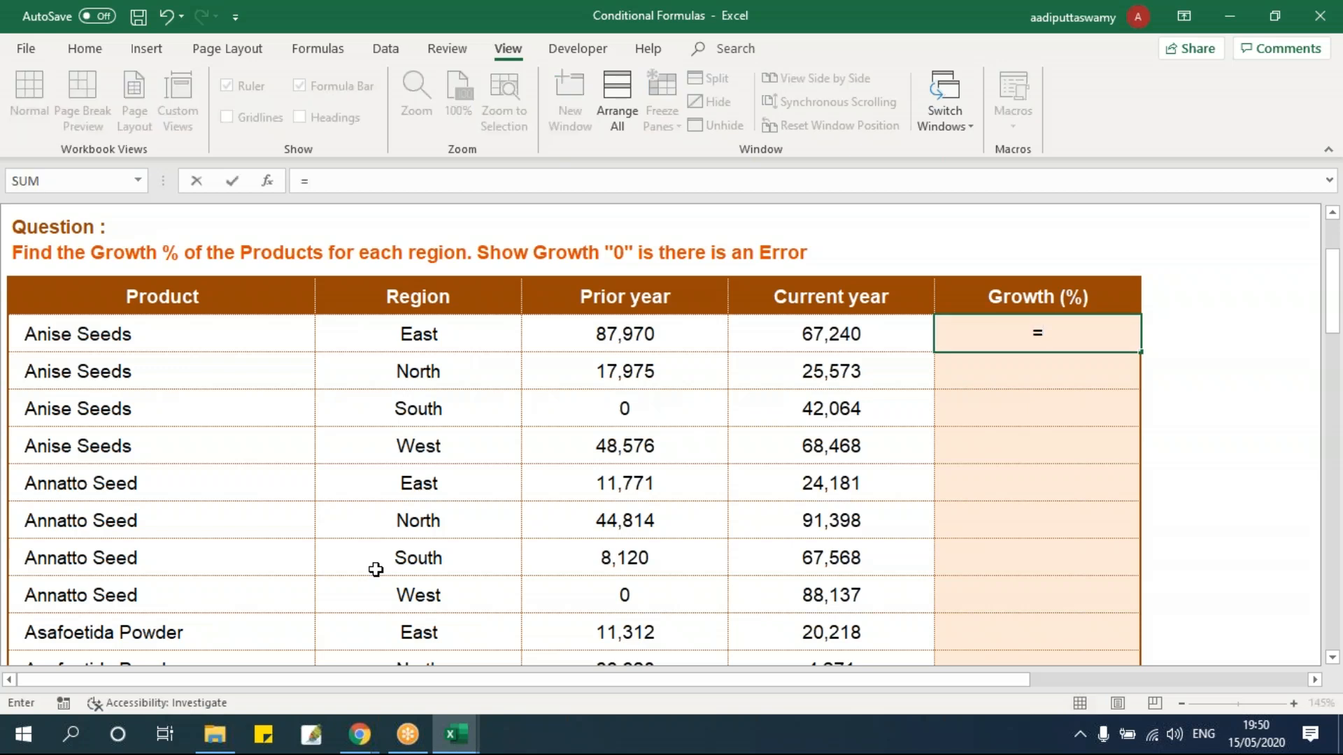
Step: Calculate growth in F8 with the formula =E8/D8 and fill it down to F15
key(Left)
text(/)
key(Left)
key(Left)
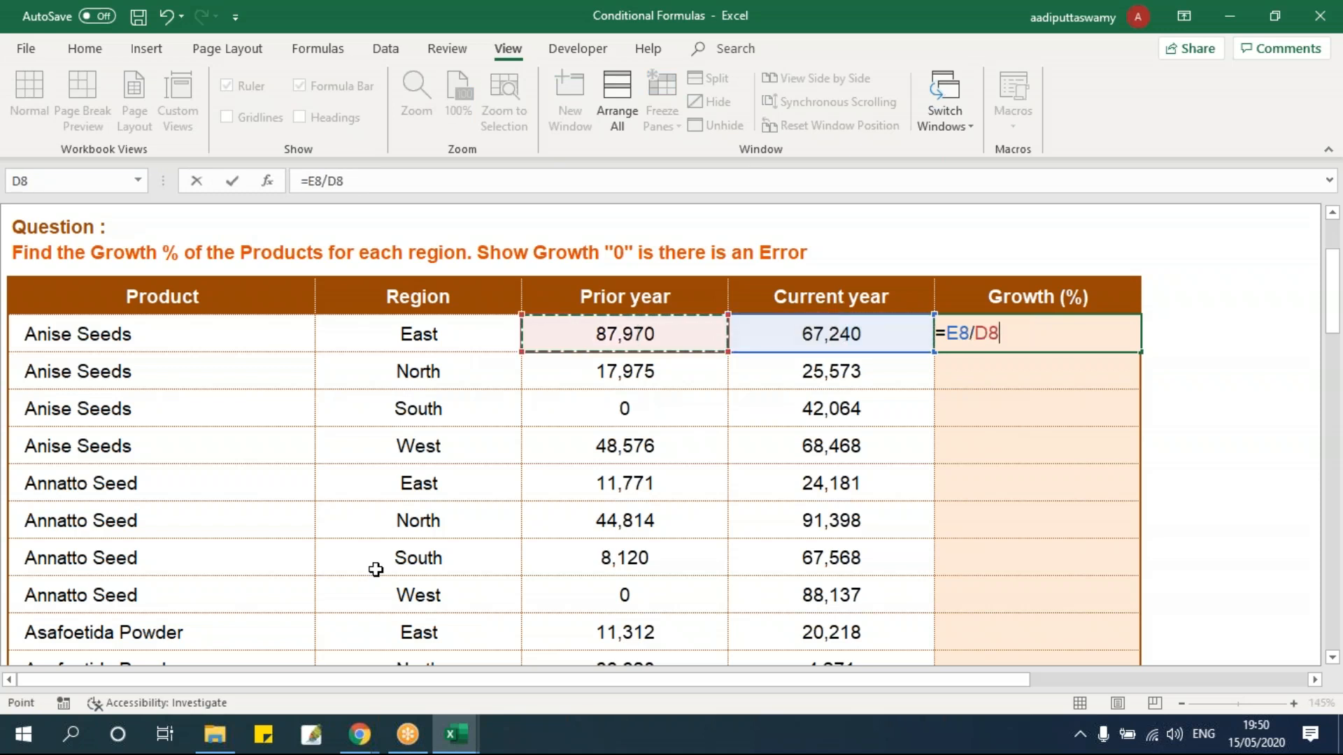
key(Return)
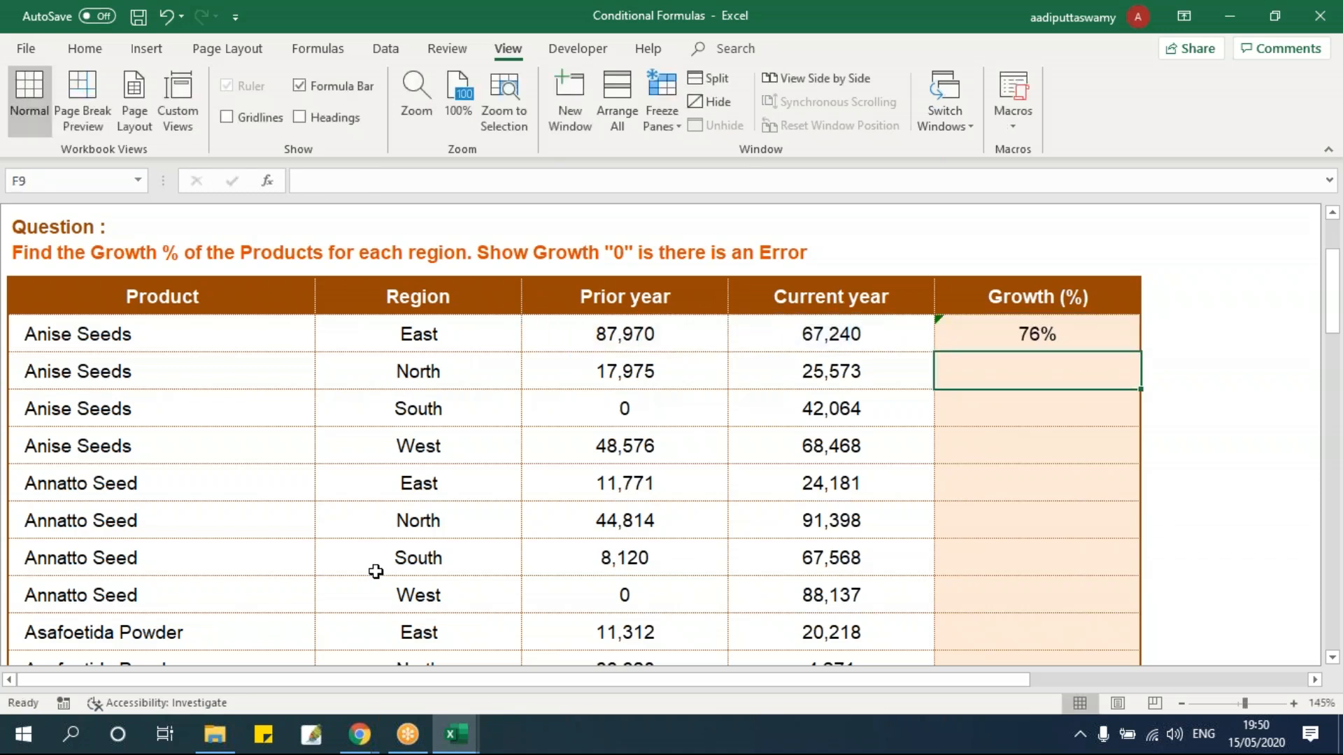
click(982, 323)
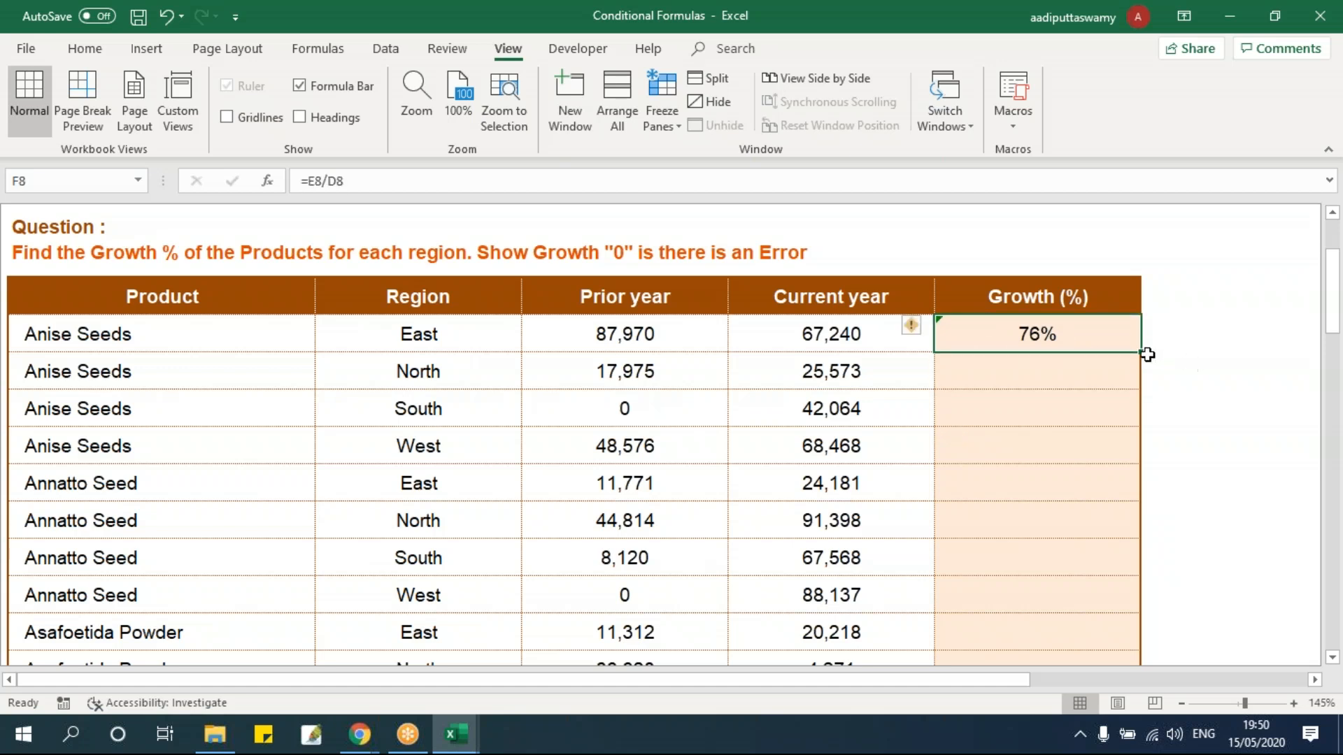
drag(1136, 352, 1091, 609)
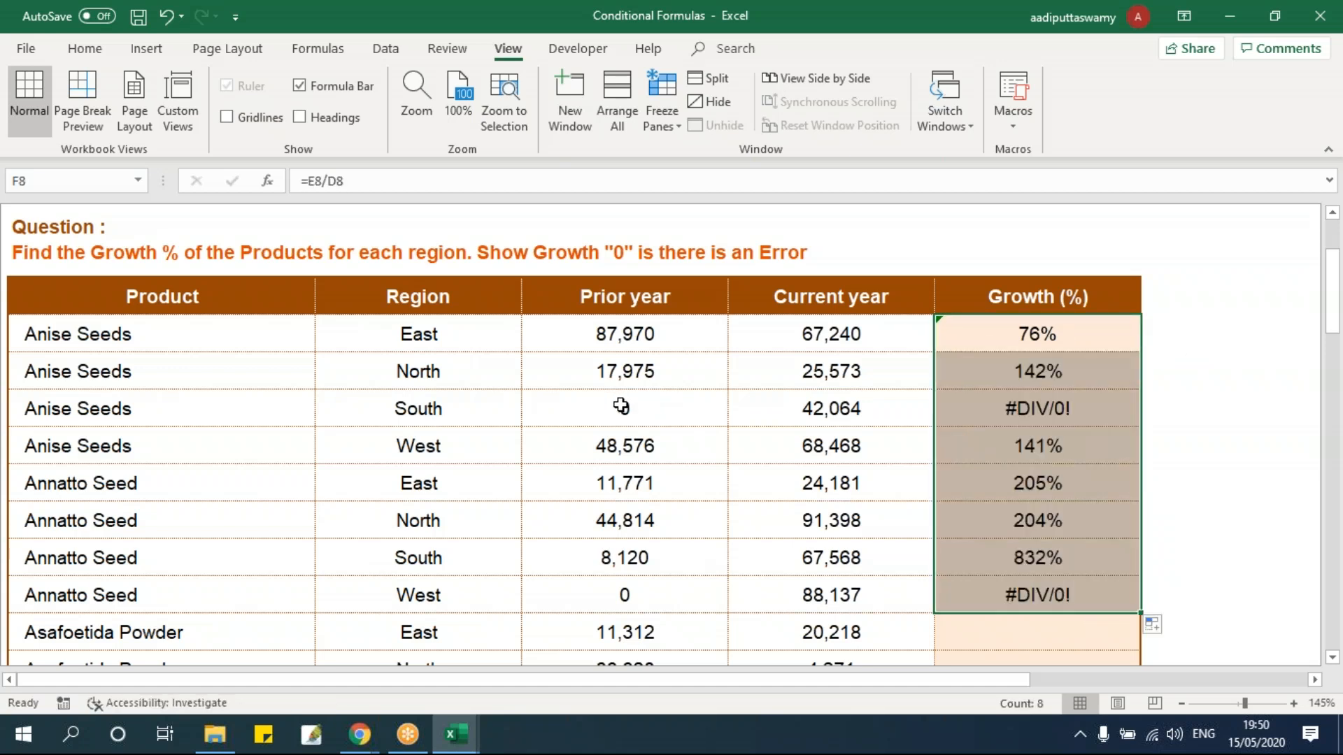
Step: Compare the prior-year values with the growth cells in the Anise Seeds South and Annatto Seed West rows
drag(621, 406, 1050, 405)
drag(621, 597, 1001, 599)
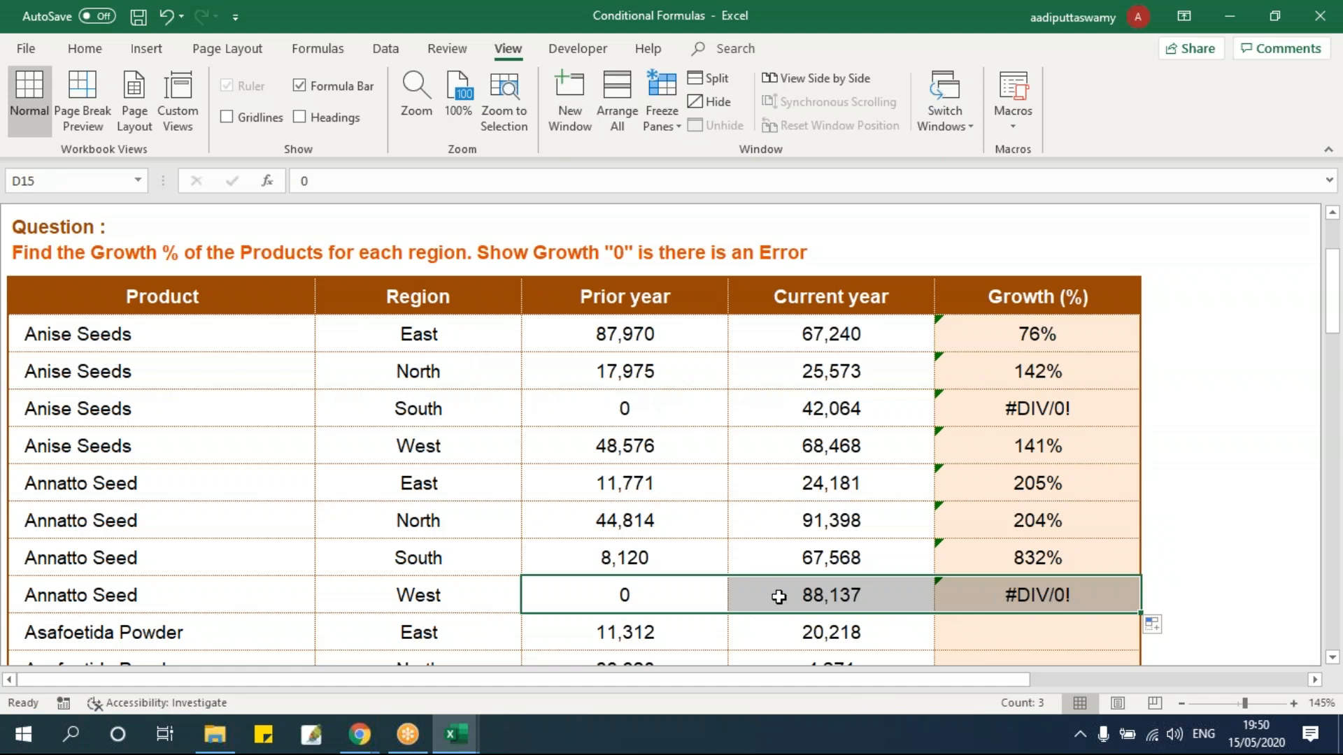
click(679, 409)
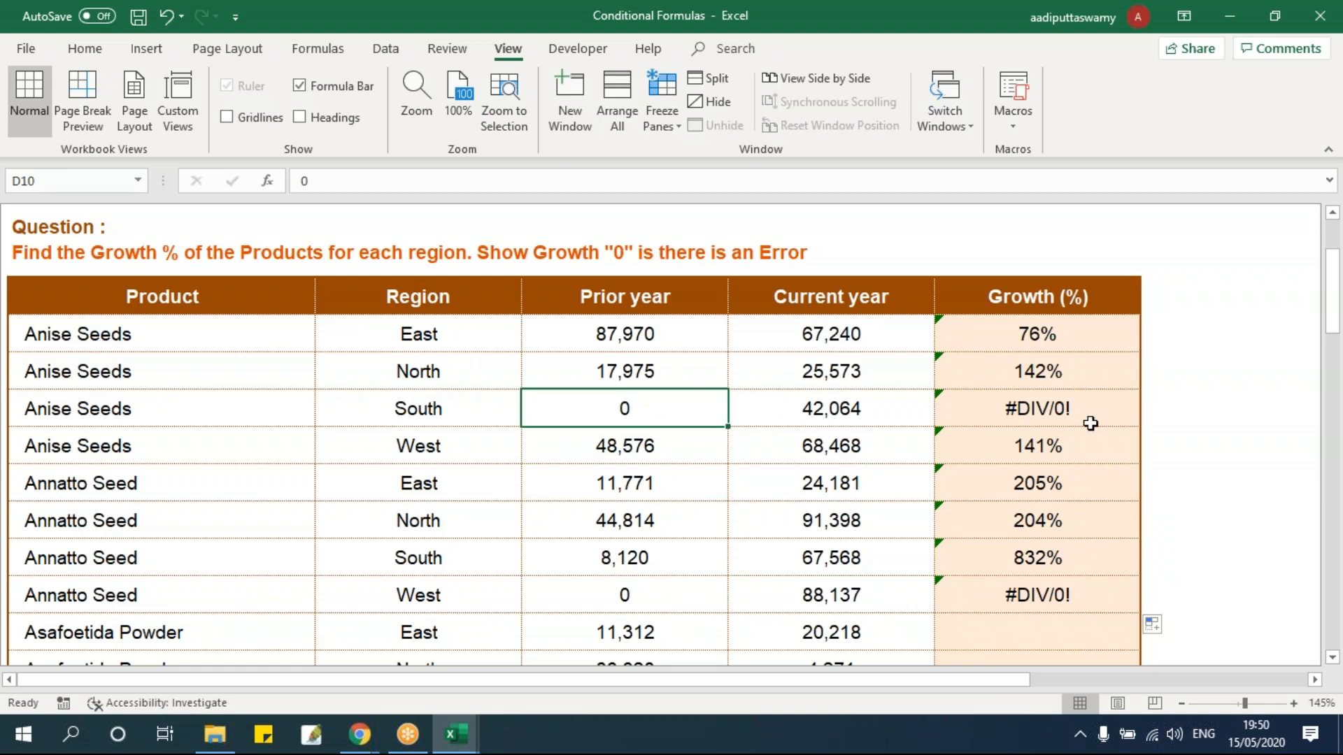
click(1068, 397)
click(1022, 595)
Step: Overwrite the growth formulas in F10 and F15 with the fixed value 0
click(1061, 408)
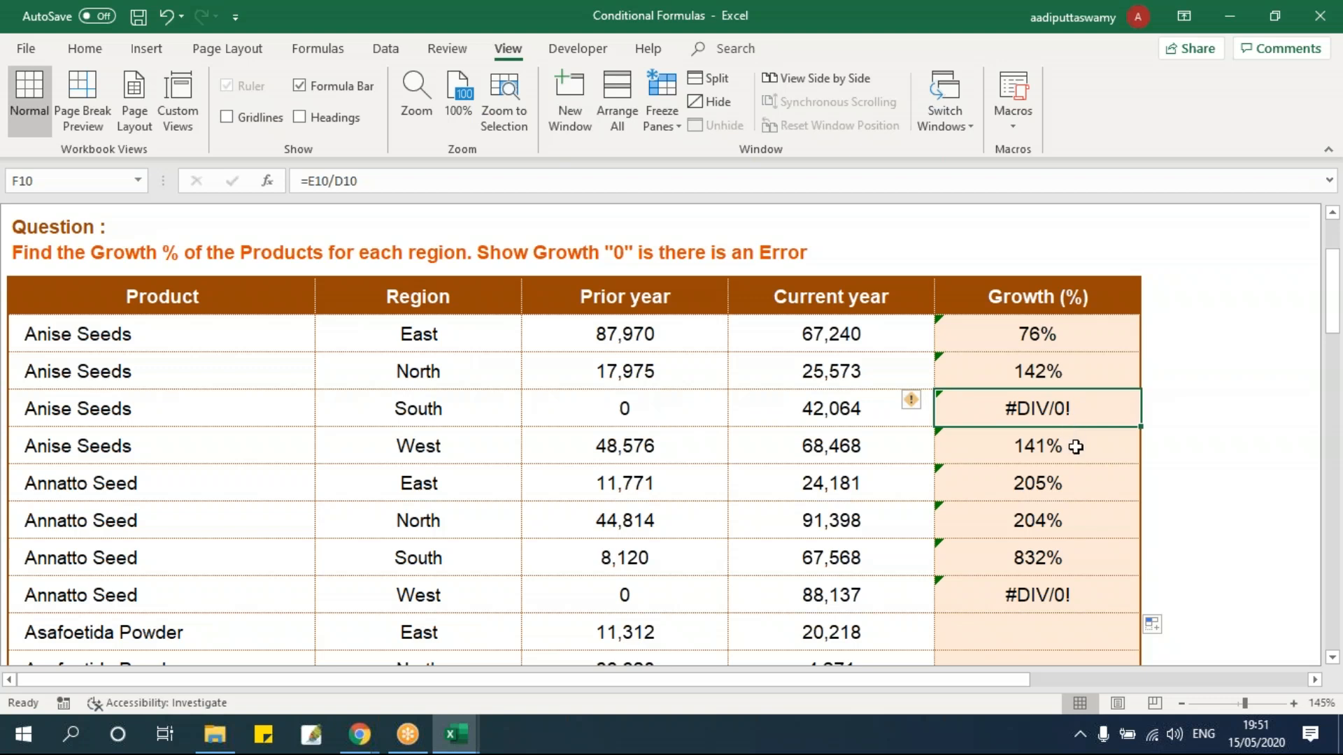
text(0)
key(Return)
click(1056, 592)
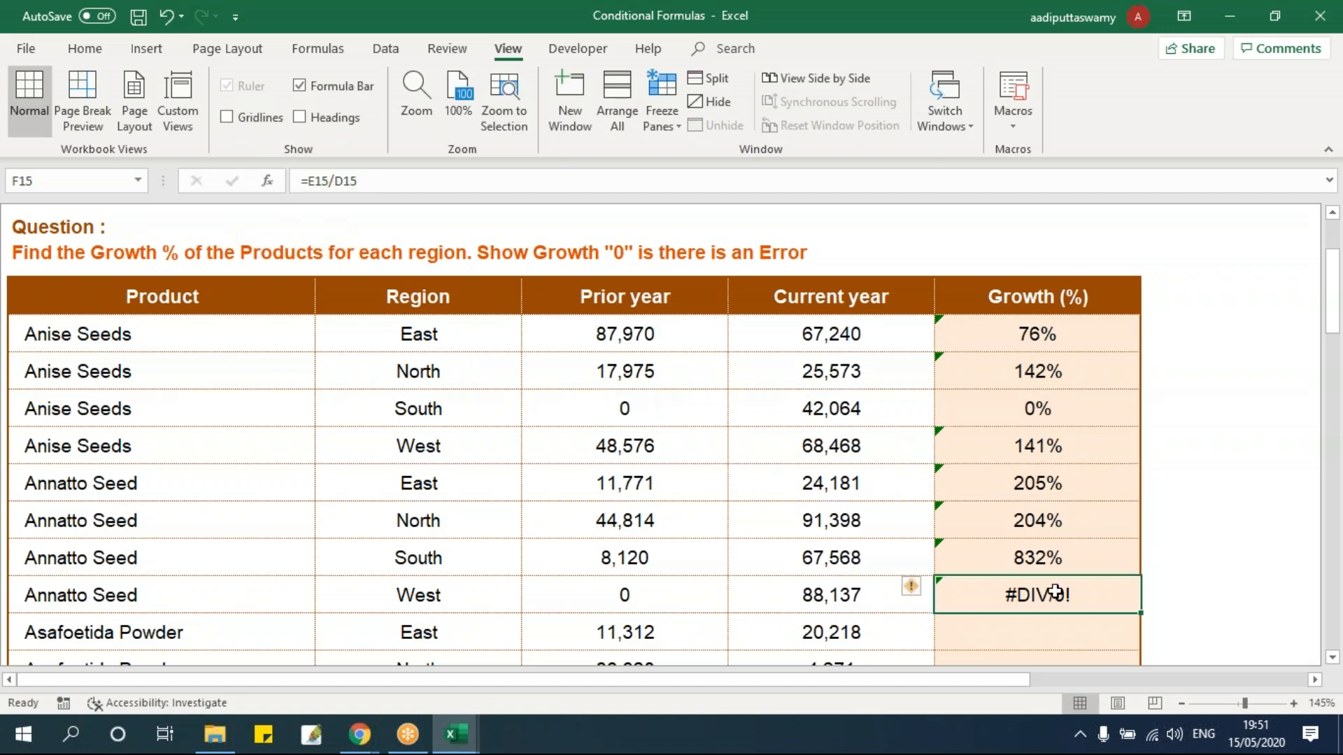
text(0)
key(Return)
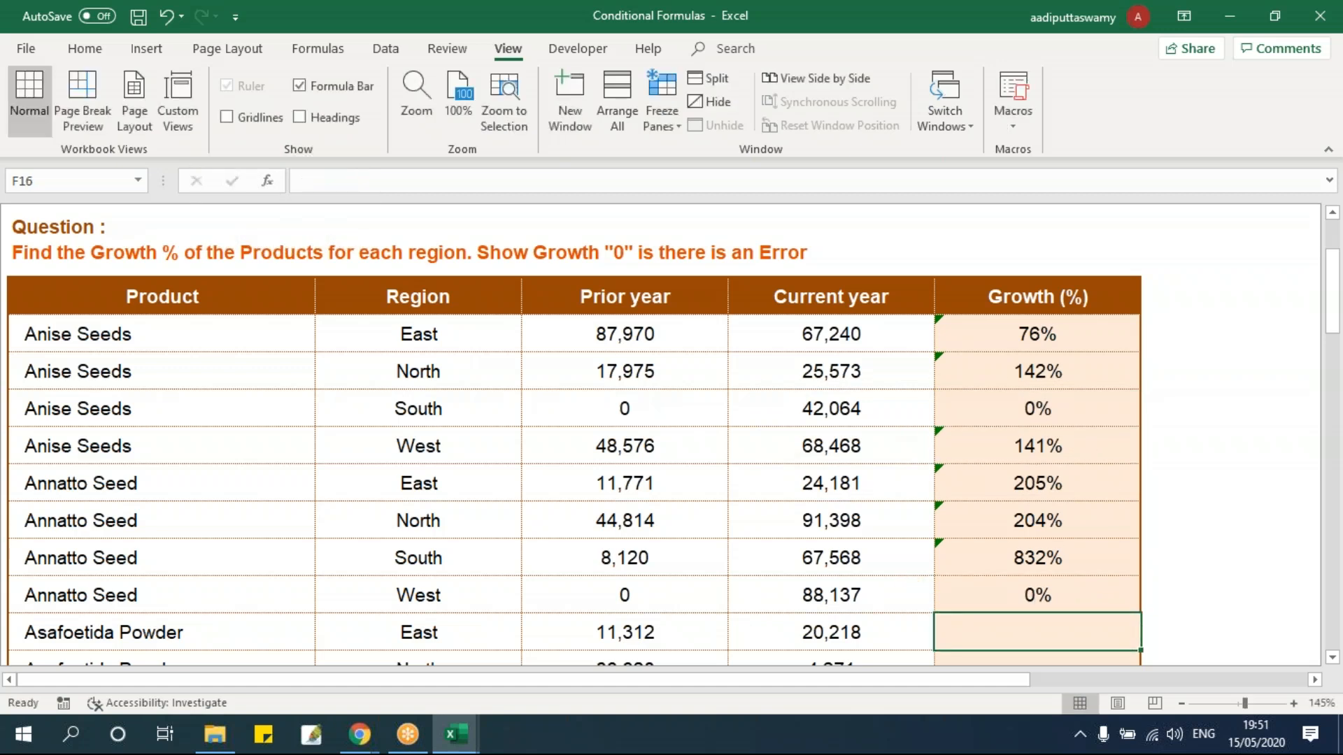
Step: Review the Anise Seeds South row and set its Prior year value in D10 to 13568
click(1034, 411)
drag(629, 406, 1012, 409)
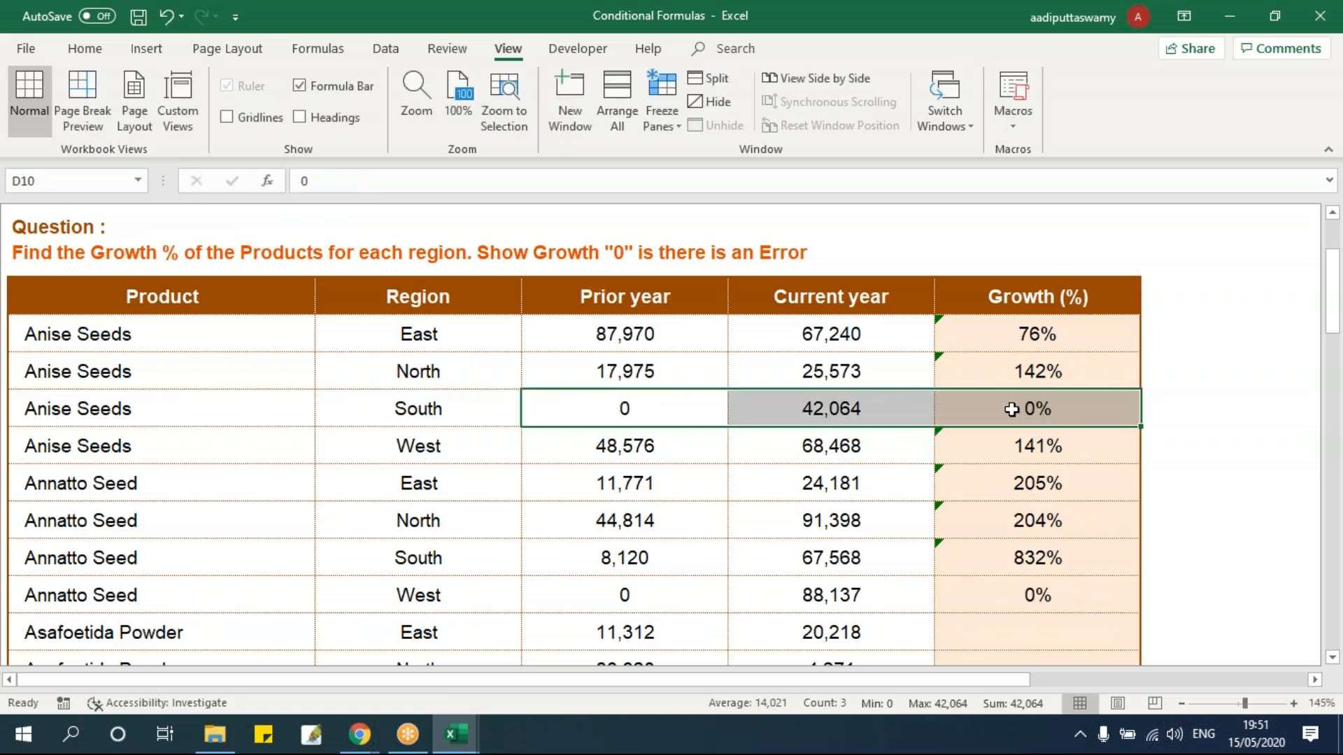
click(1012, 410)
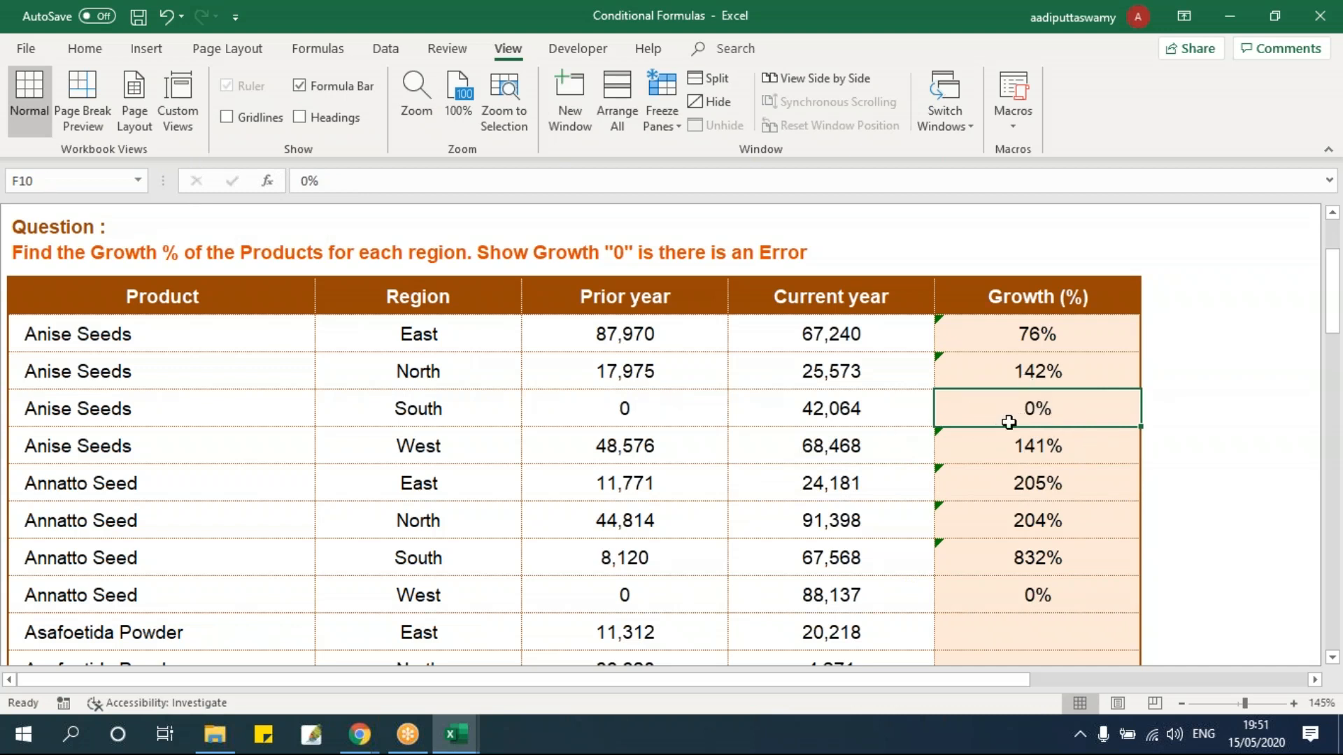
click(621, 411)
text(13)
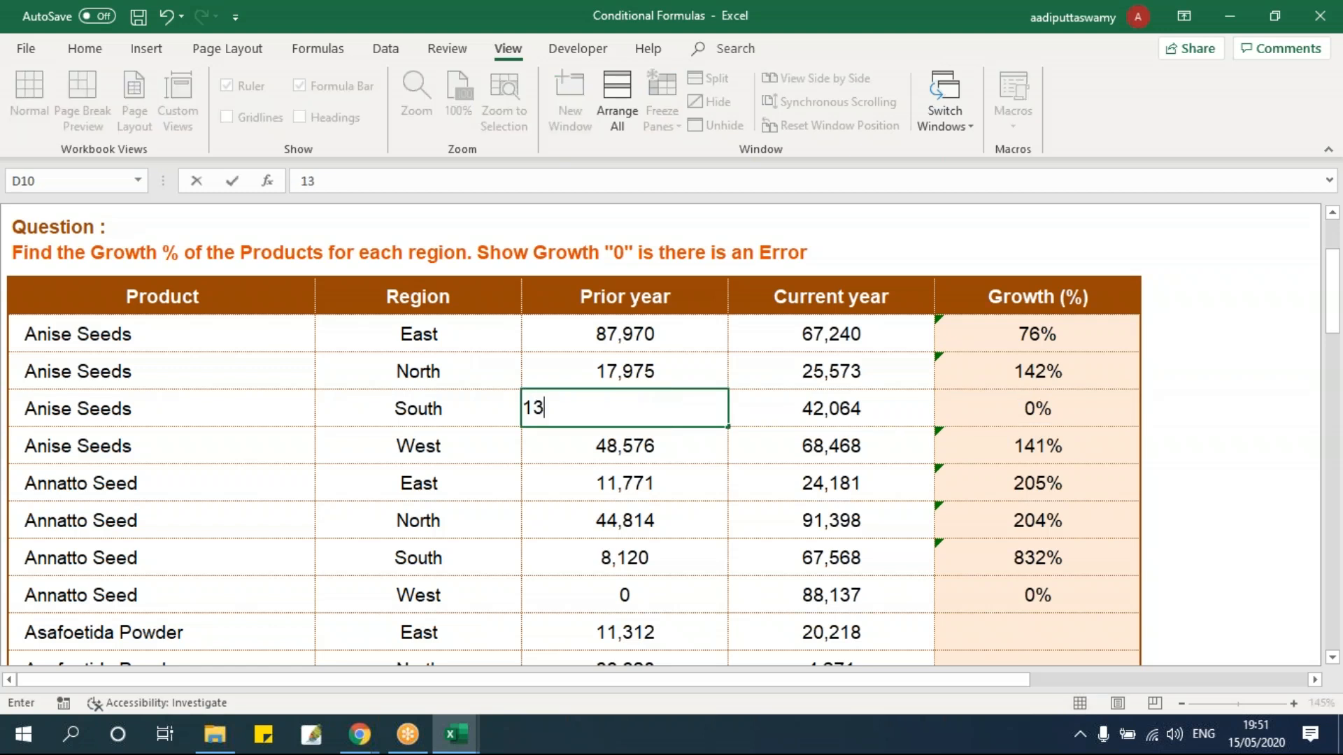
text(5689)
key(BackSpace)
key(Return)
Step: Fill the growth formula from F9 down into F10
click(1065, 400)
click(1064, 370)
drag(1140, 390, 1136, 423)
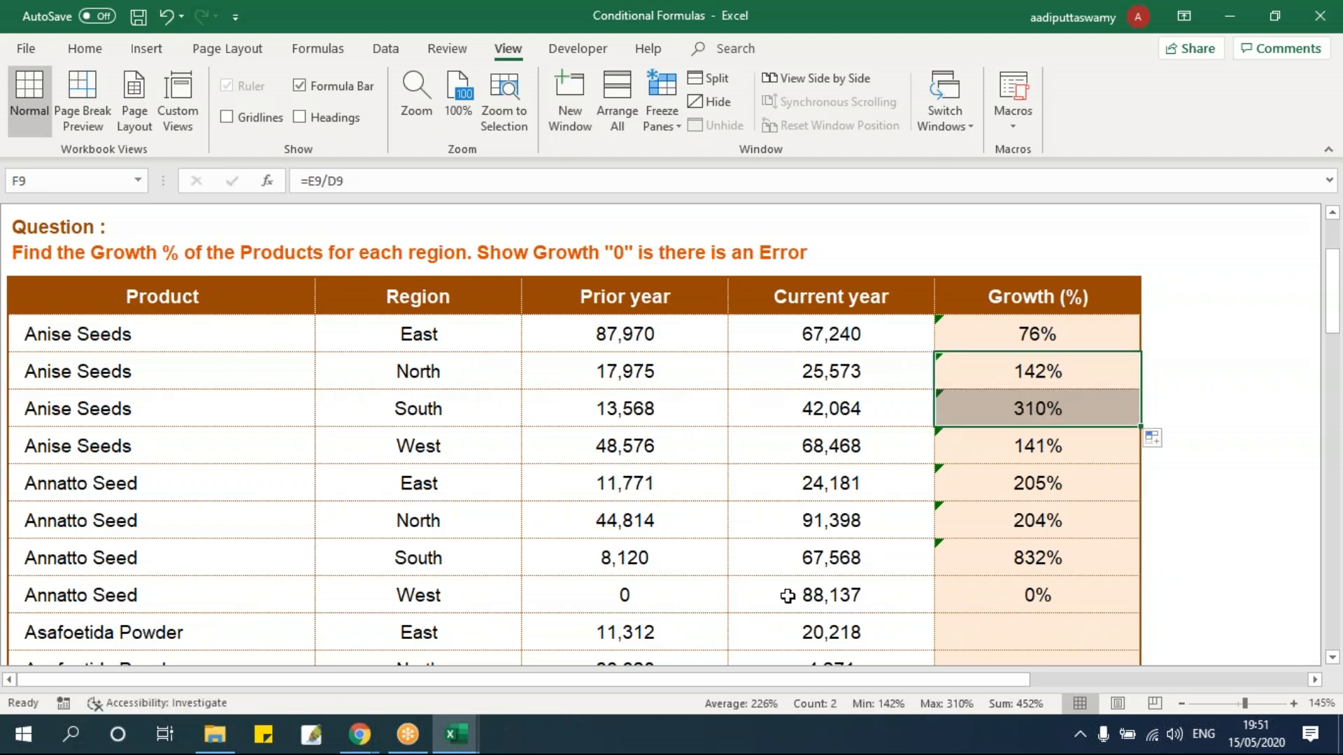
click(1049, 414)
Step: Set the Anise Seeds South Prior year value in D10 to 0 and check its growth cell
click(625, 412)
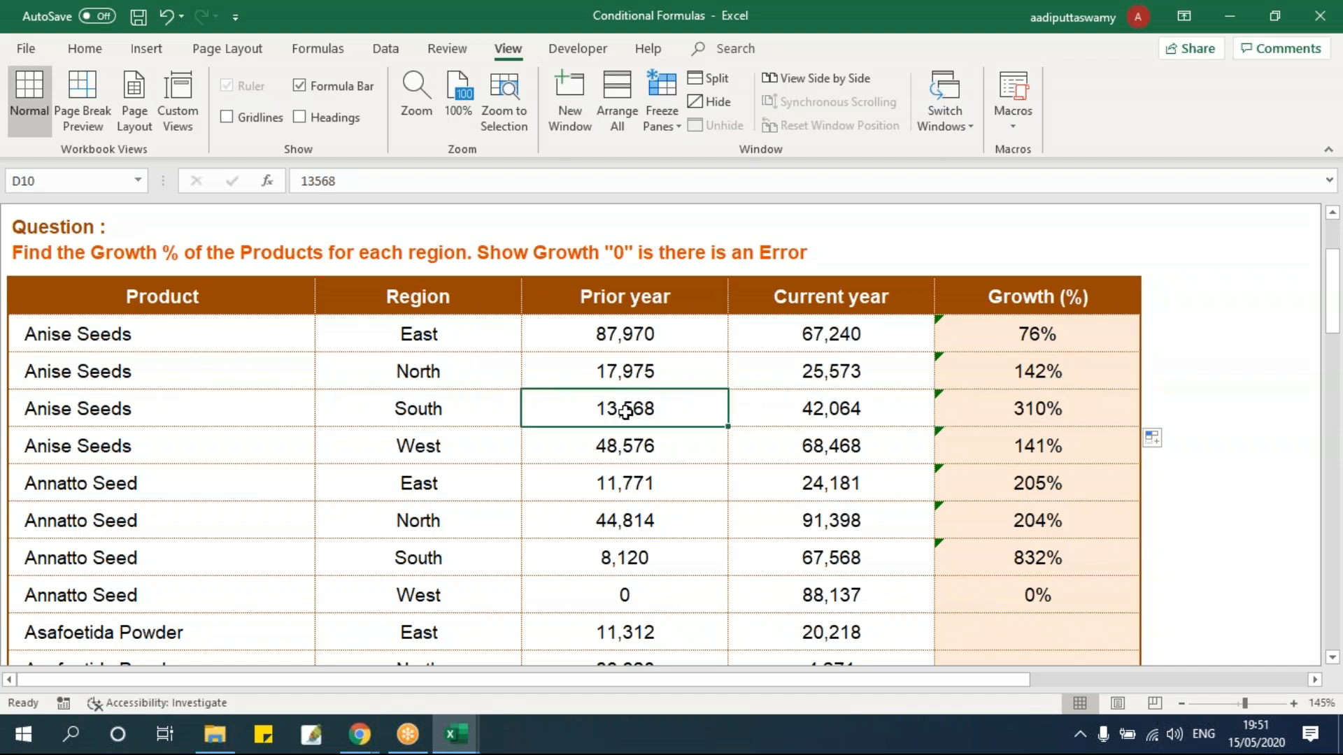
text(0)
key(Return)
click(1026, 418)
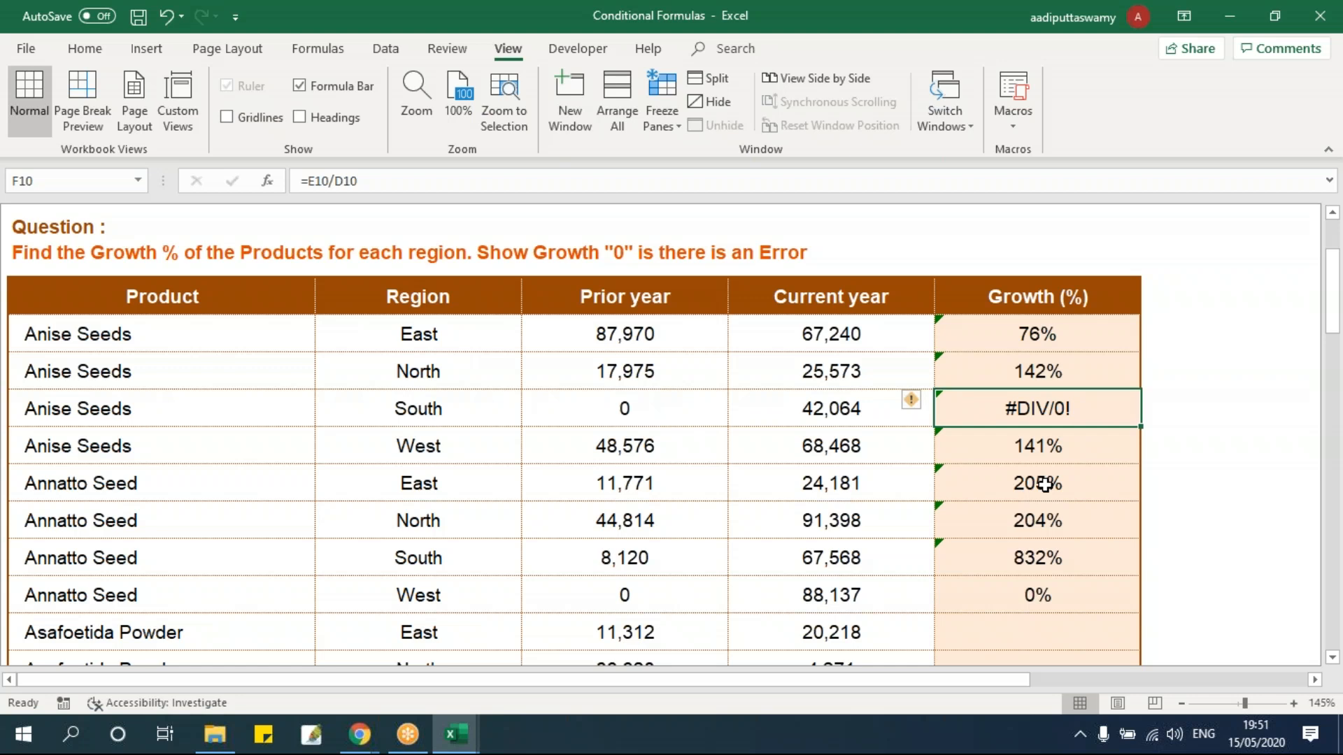
Step: Clear the growth results in F8:F15
click(996, 337)
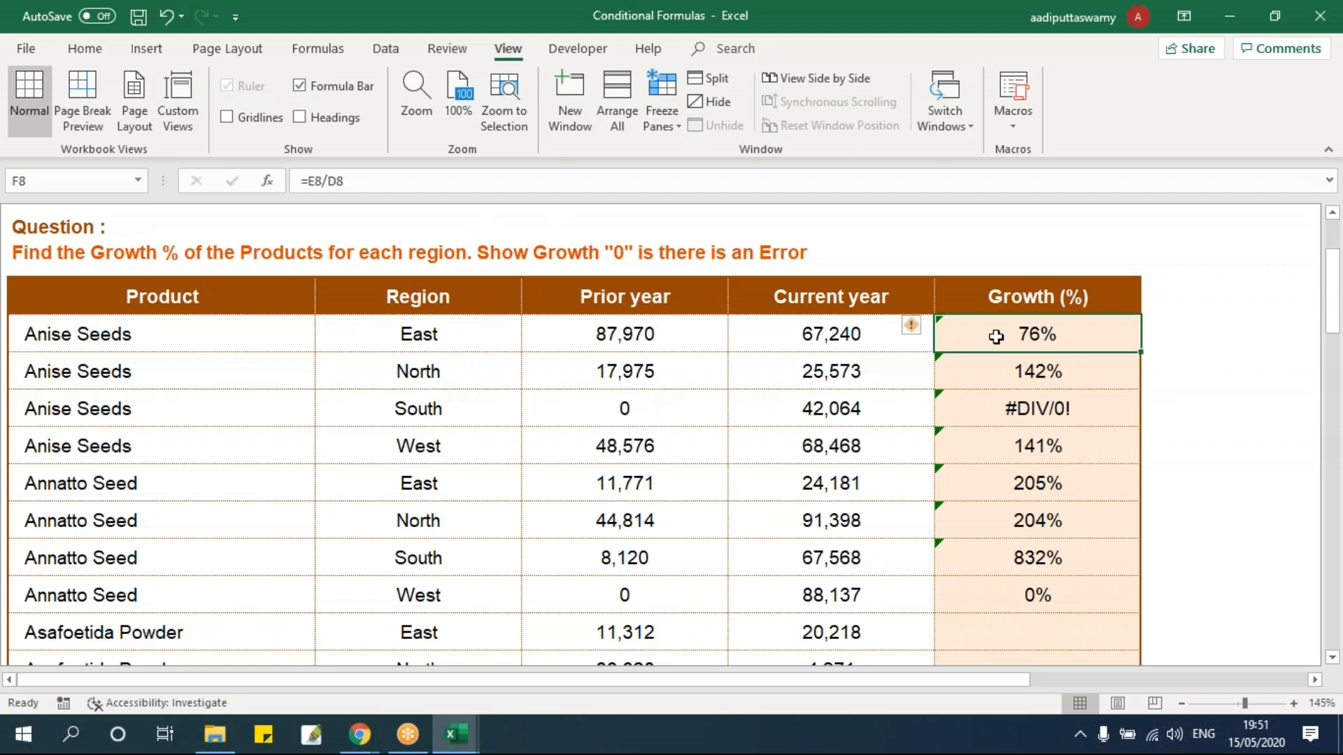
click(1039, 591)
drag(1064, 348, 1073, 599)
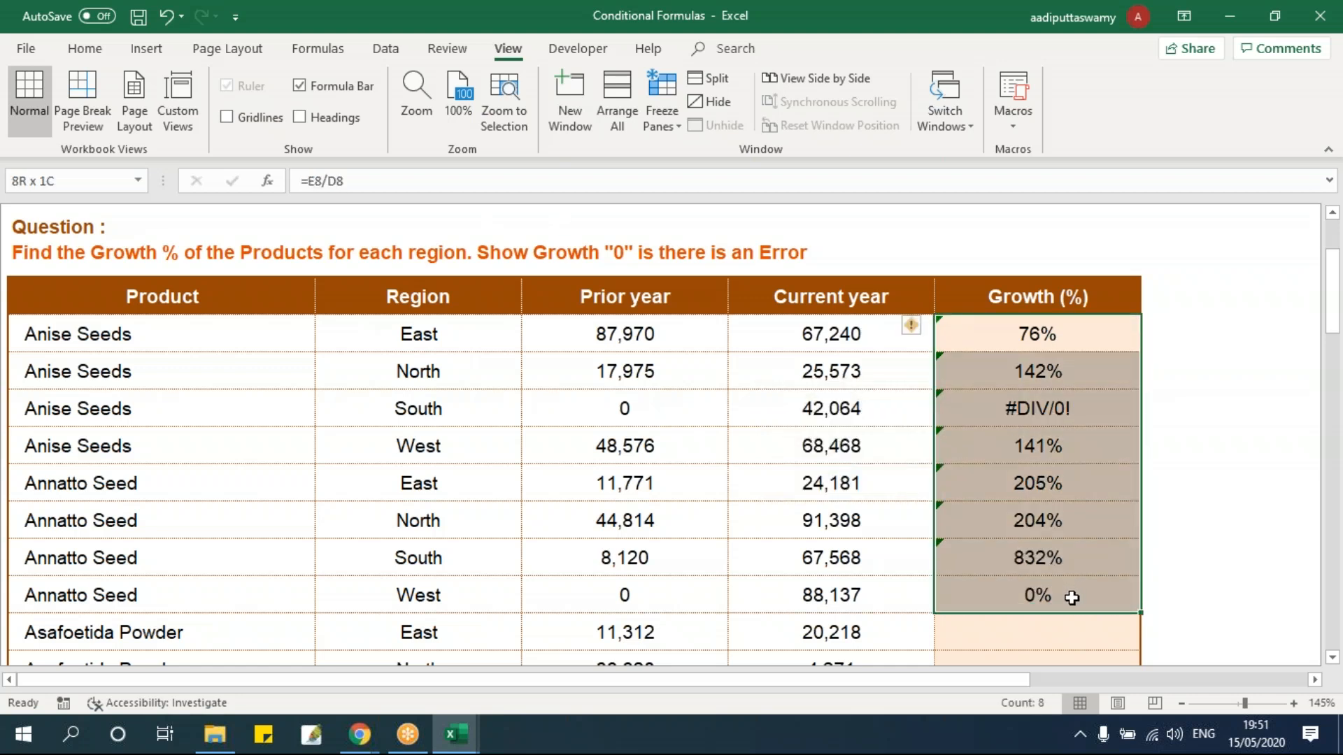
key(Delete)
Step: Enter the growth formula =E8/D8 in F8, dividing Current year by Prior year
click(1035, 343)
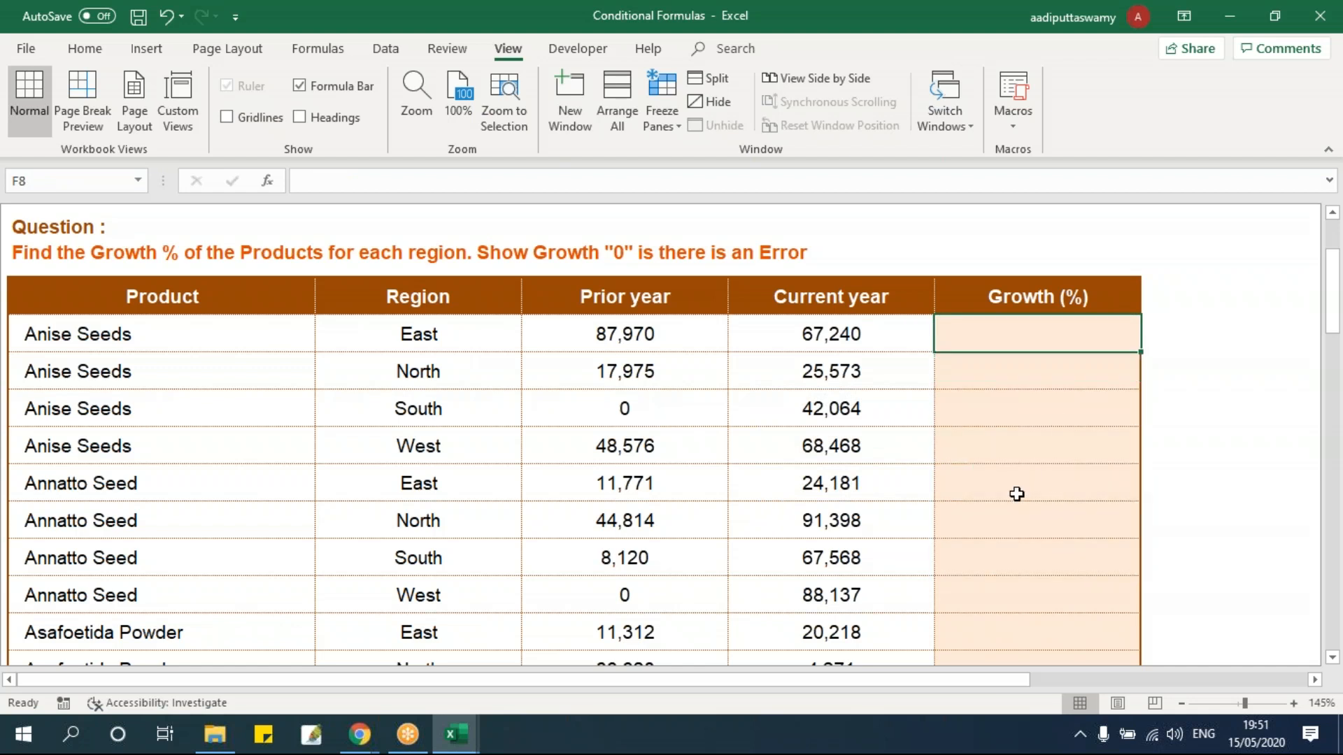
text(=)
key(Left)
text(/)
key(Left)
key(Left)
key(Return)
Step: Rework the F8 formula so that E8/D8 becomes the value argument of an IFERROR function
double_click(1025, 328)
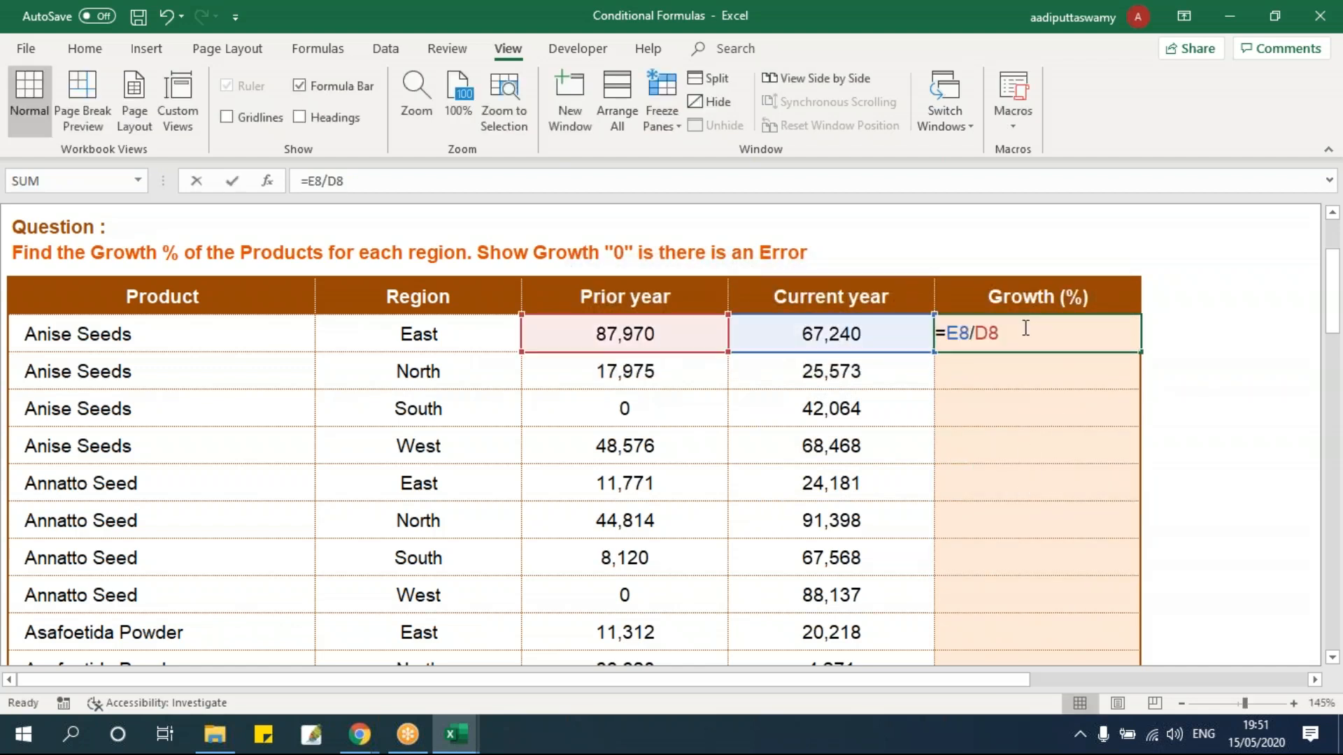
drag(947, 332, 1145, 353)
key(ctrl+c)
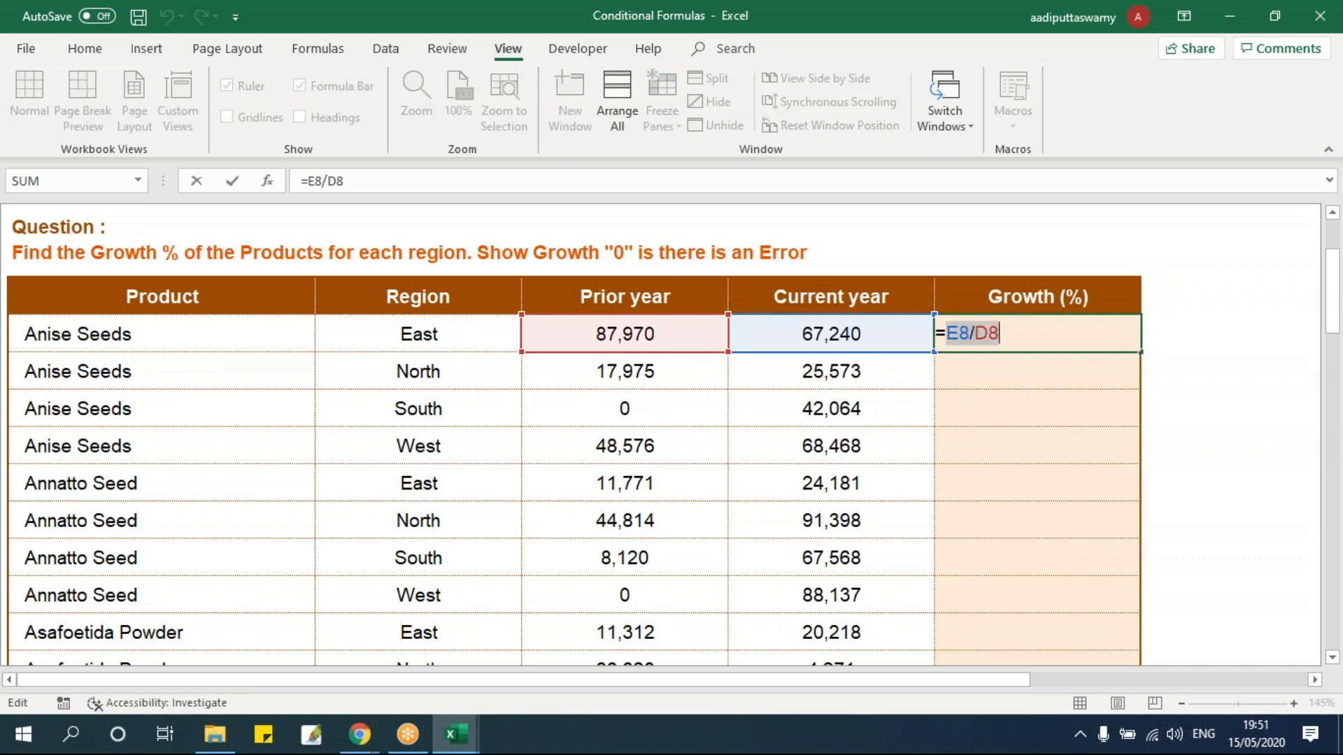
key(BackSpace)
text(if)
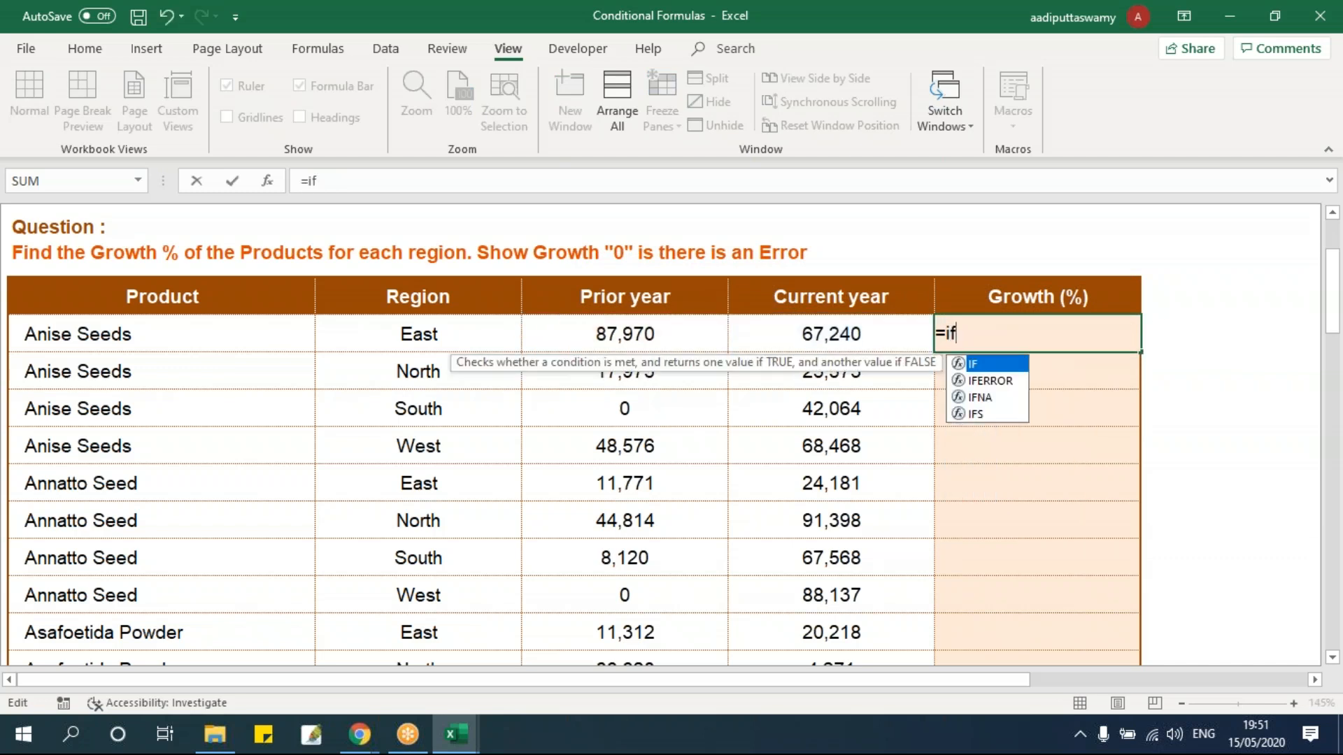
key(Down)
key(Tab)
key(ctrl+v)
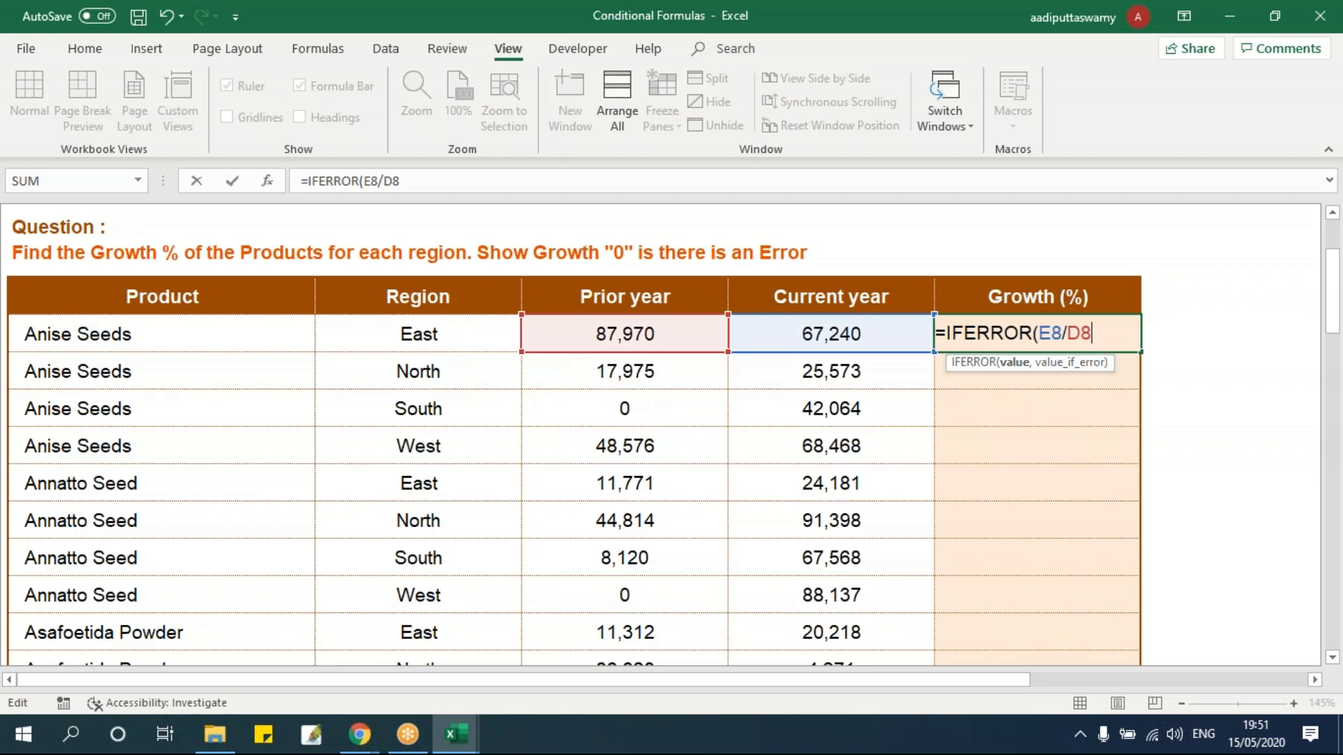
Step: Set 0 as the IFERROR error value in F8, complete the formula and fill it down to F16
drag(1040, 333, 1149, 320)
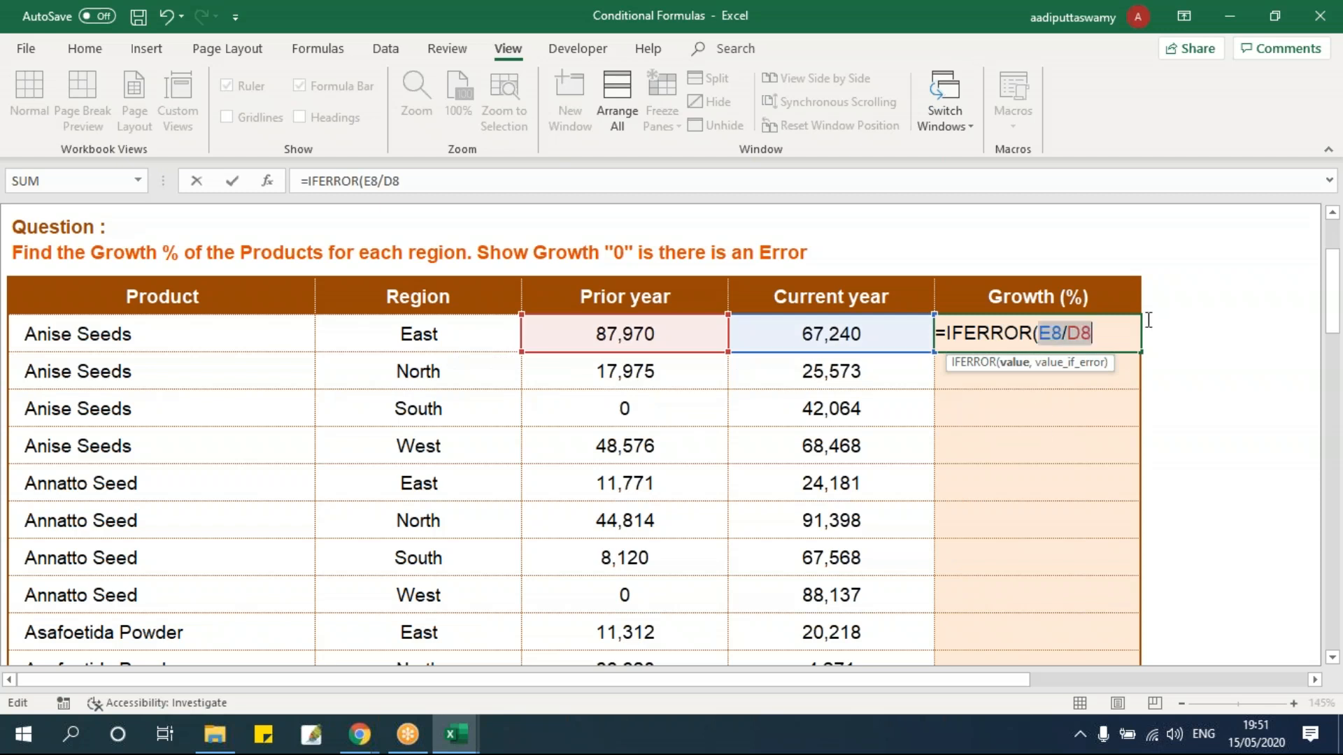
click(1048, 335)
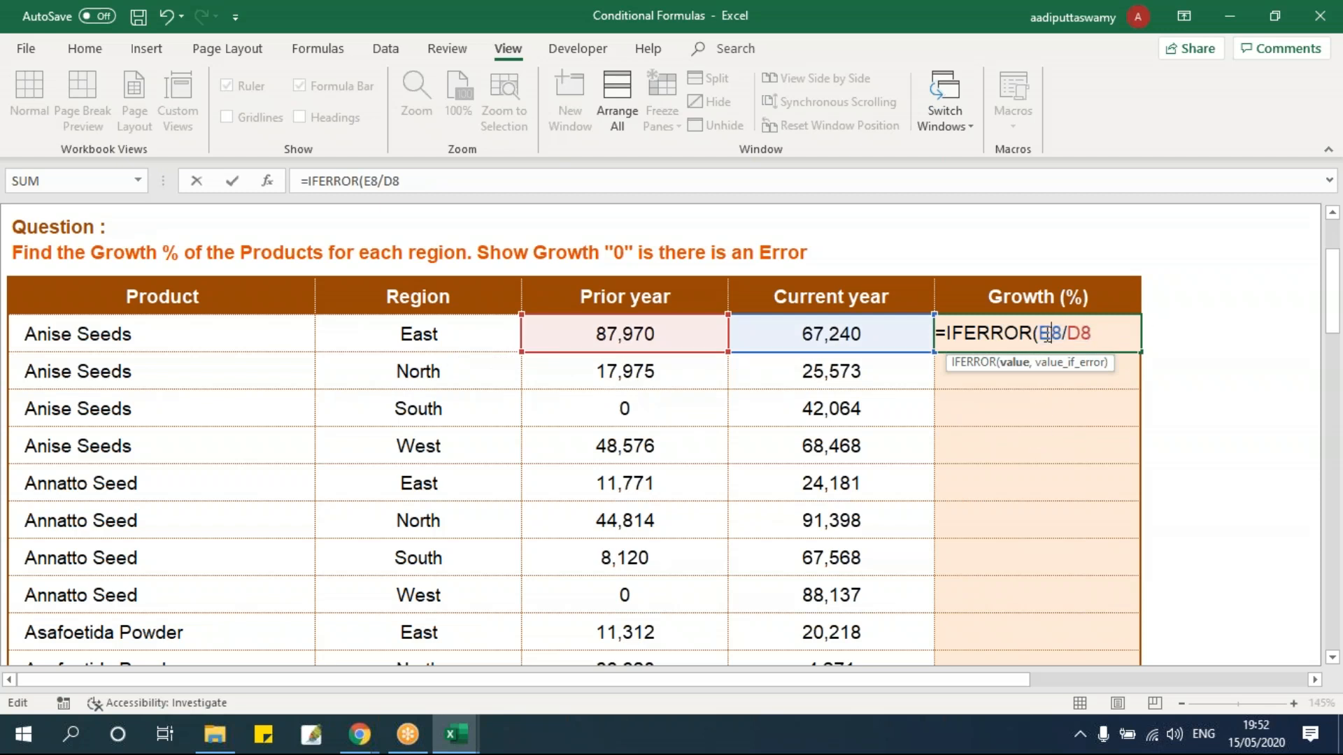
drag(1041, 334, 1103, 330)
click(1102, 331)
text(,)
text(0))
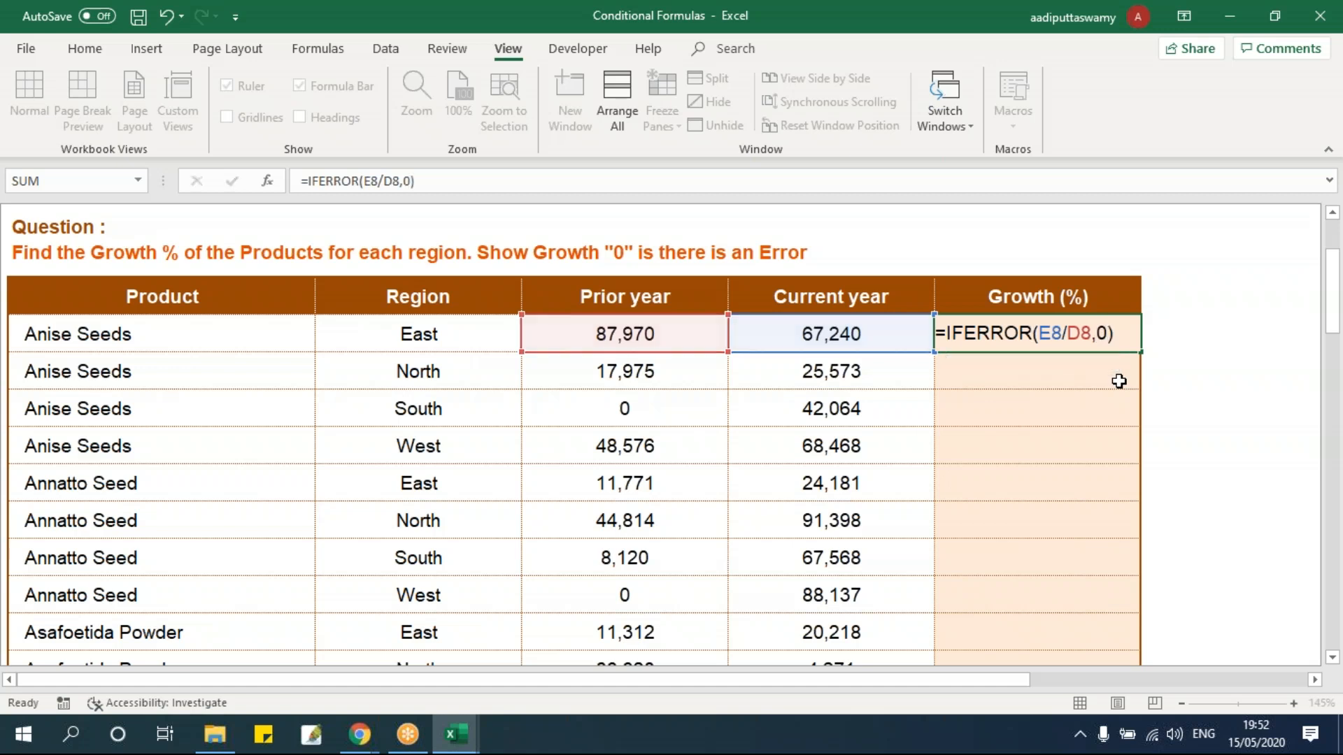
key(Return)
click(1121, 327)
drag(1152, 356, 1140, 653)
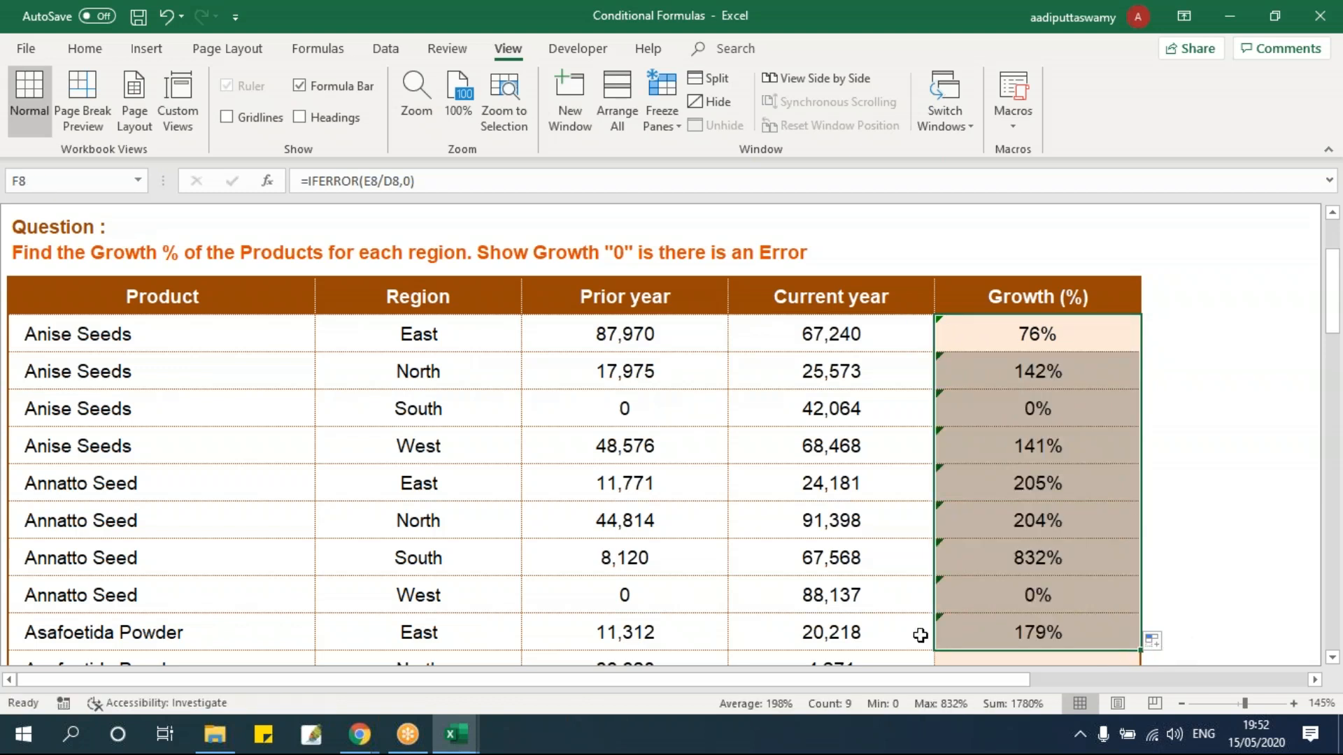
Step: Clear the Prior year values in D11 and D13 and check the IFERROR results in the Growth column
click(615, 451)
key(Delete)
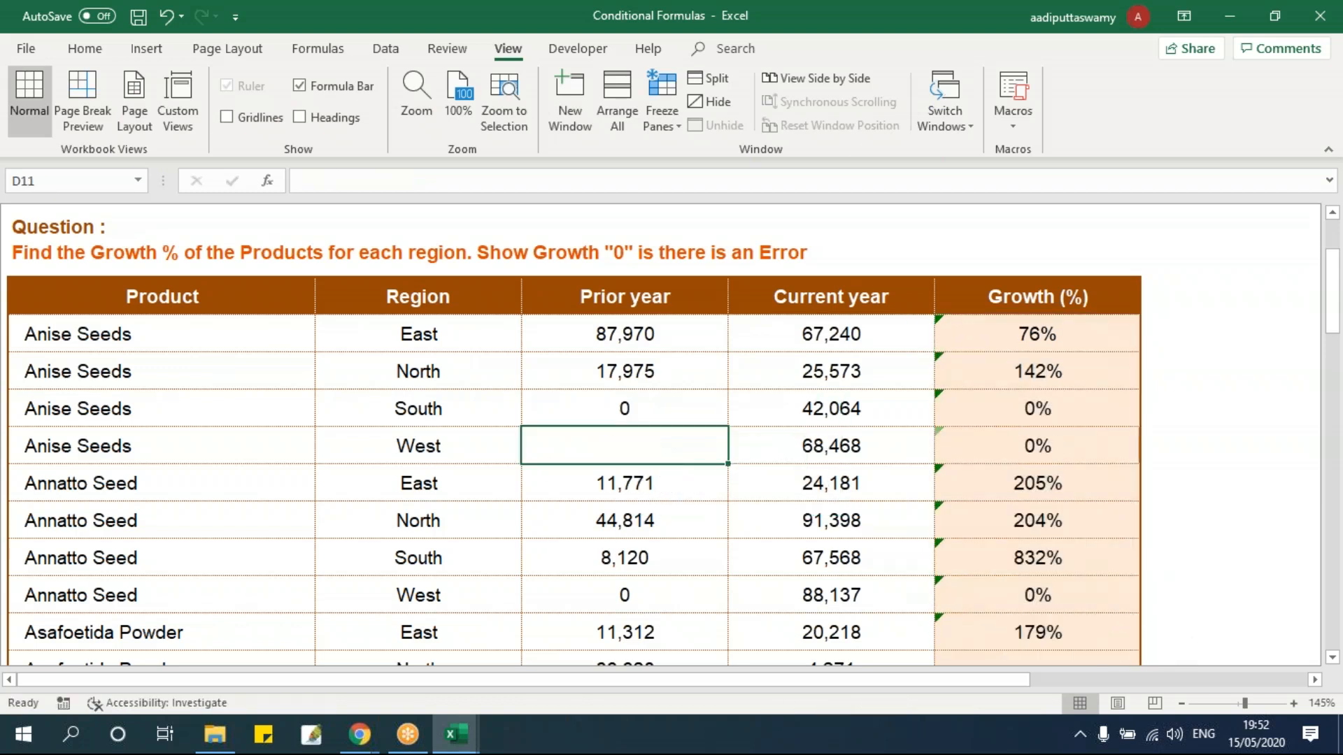
click(610, 521)
key(Delete)
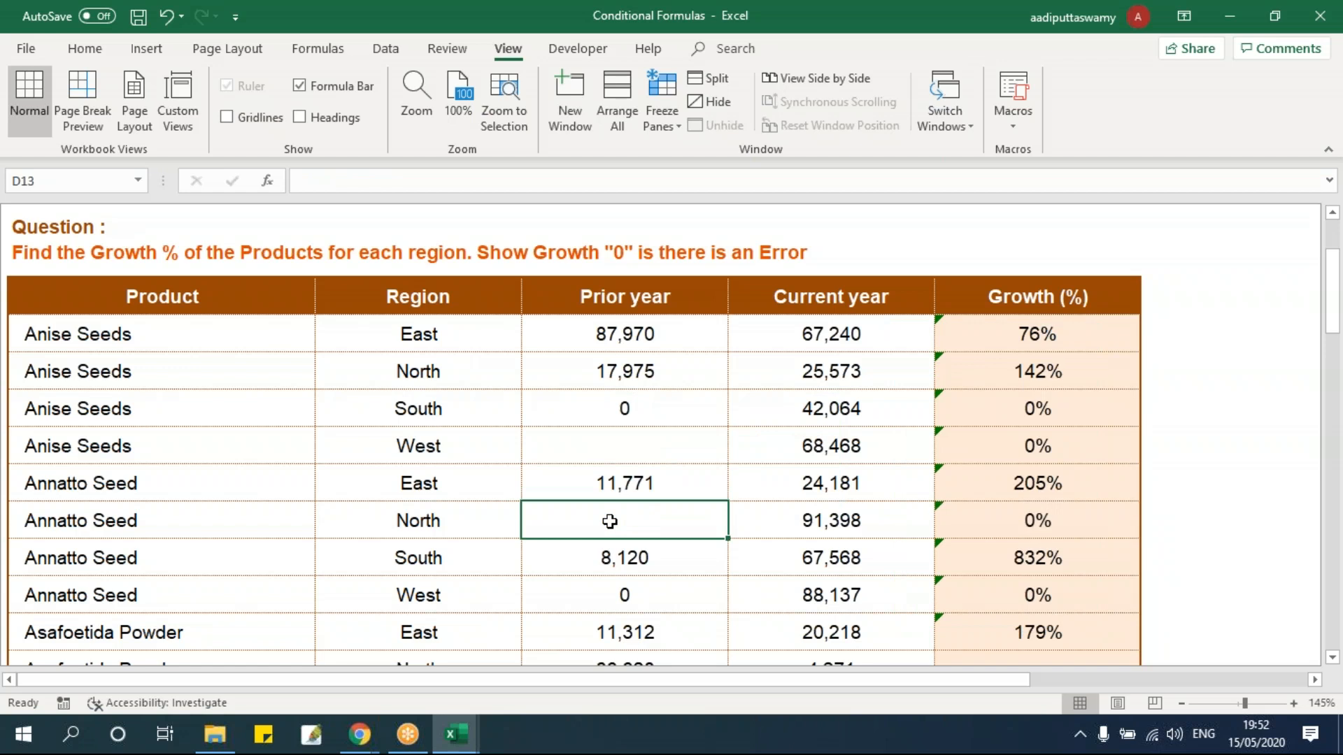
click(1034, 524)
click(1049, 407)
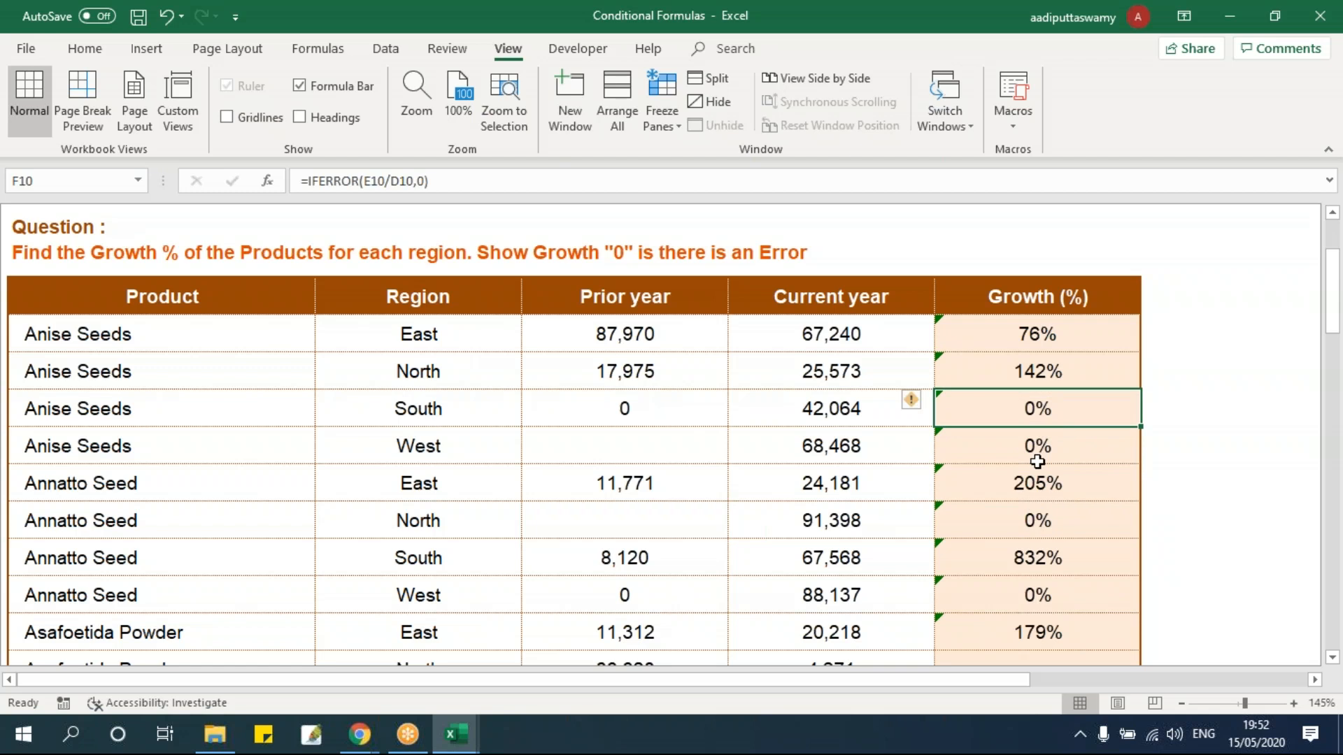
Step: Replace the IFERROR error value in F8 with the text "Invalid" and complete the formula
double_click(1082, 333)
double_click(1100, 333)
key(BackSpace)
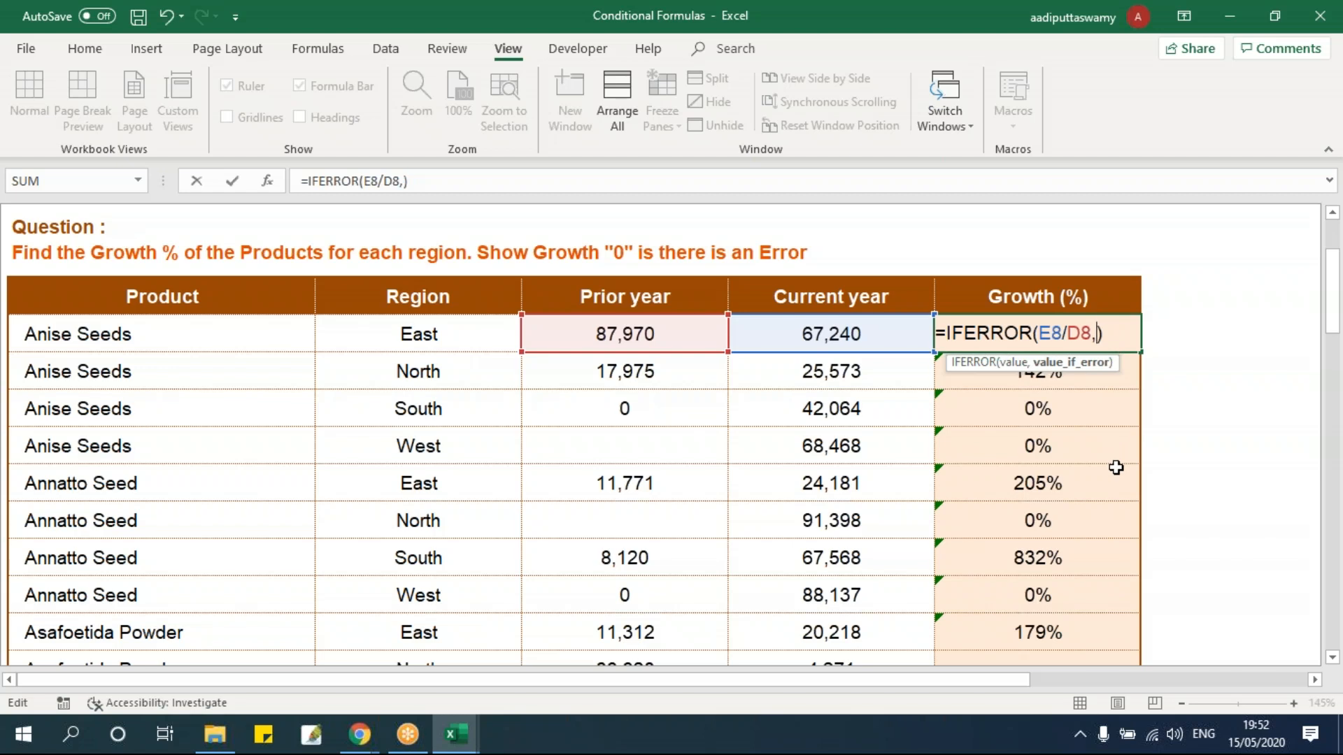
text("Invalid")
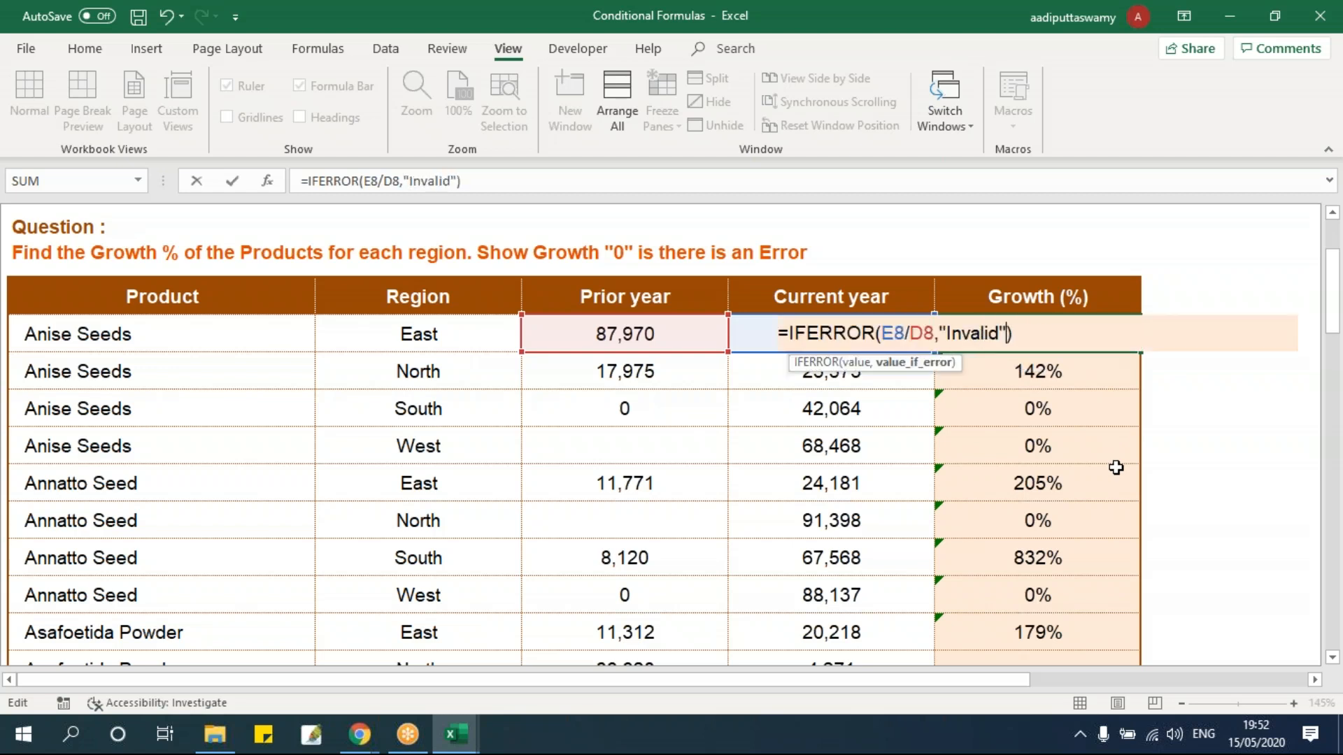
key(ctrl+Return)
Step: Fill the revised IFERROR formula from F8 down to F16 in the Growth column
key(shift+Down)
key(shift+Down)
key(shift+Down)
key(shift+Down)
key(shift+Down)
key(shift+Down)
key(shift+Down)
key(shift+Down)
key(ctrl+d)
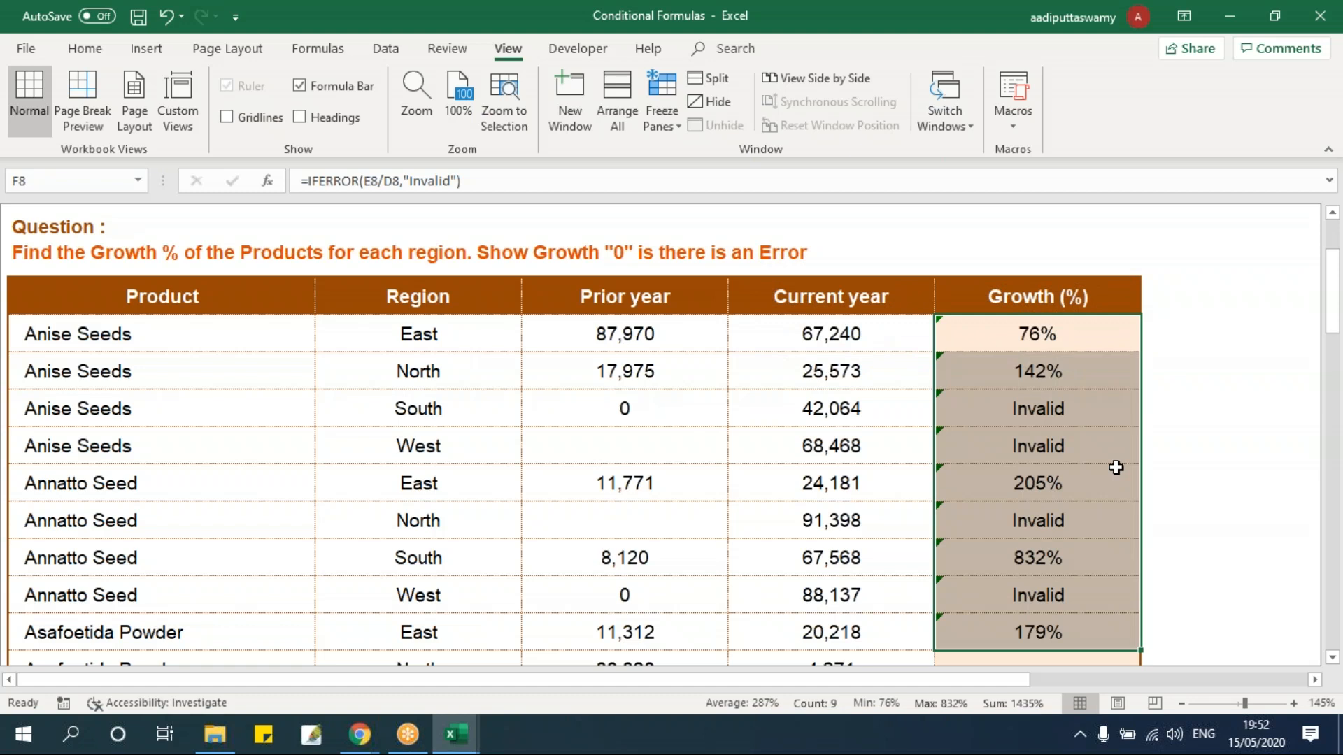
mouse_move(1062, 329)
mouse_down()
mouse_move(1038, 613)
mouse_move(1023, 618)
mouse_up()
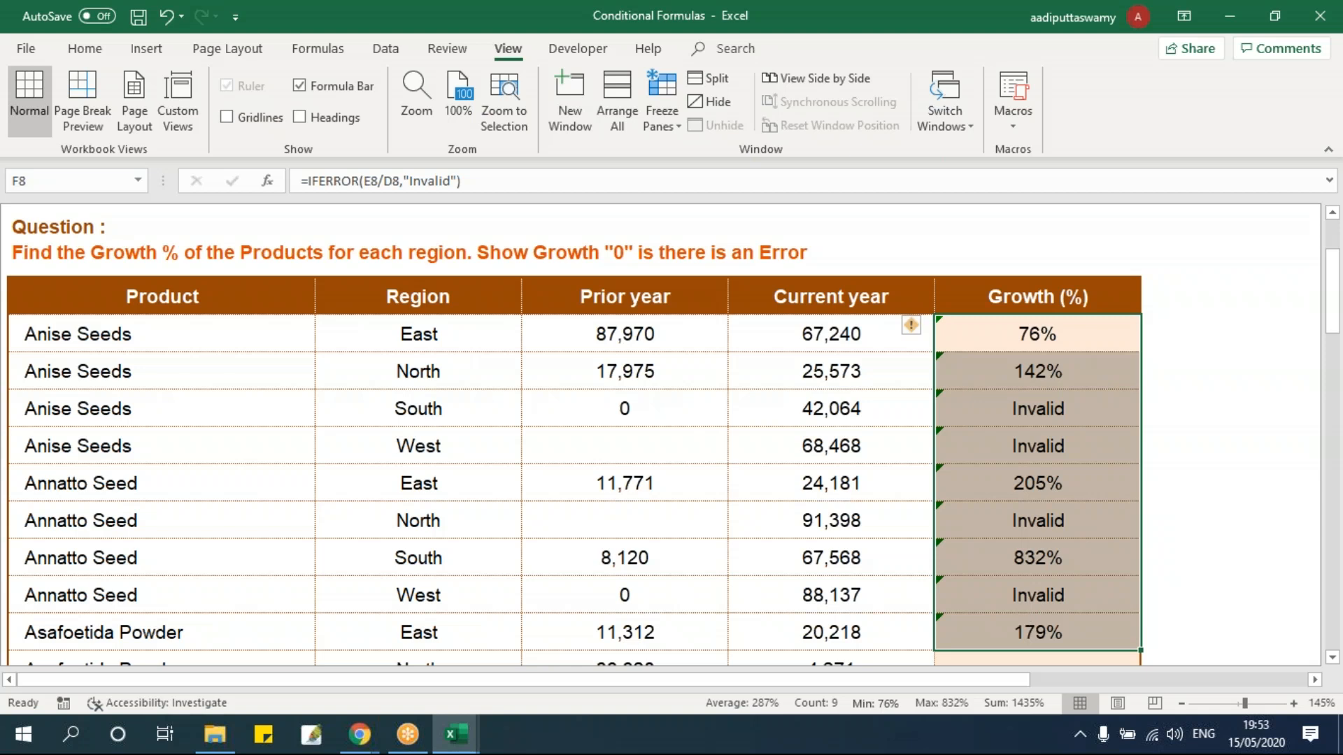
click(503, 489)
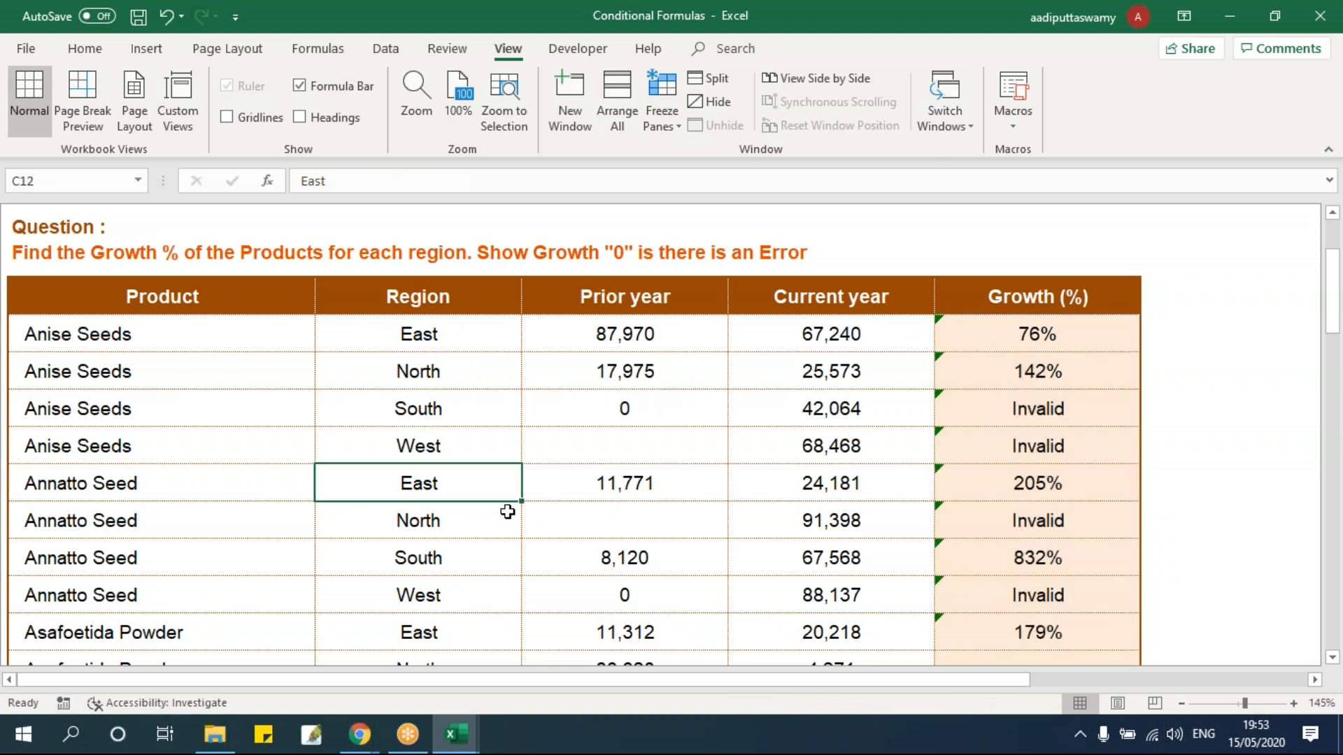
Step: Switch from the IFERROR sheet to the SUM IF sheet
scroll(557, 510, up, 2)
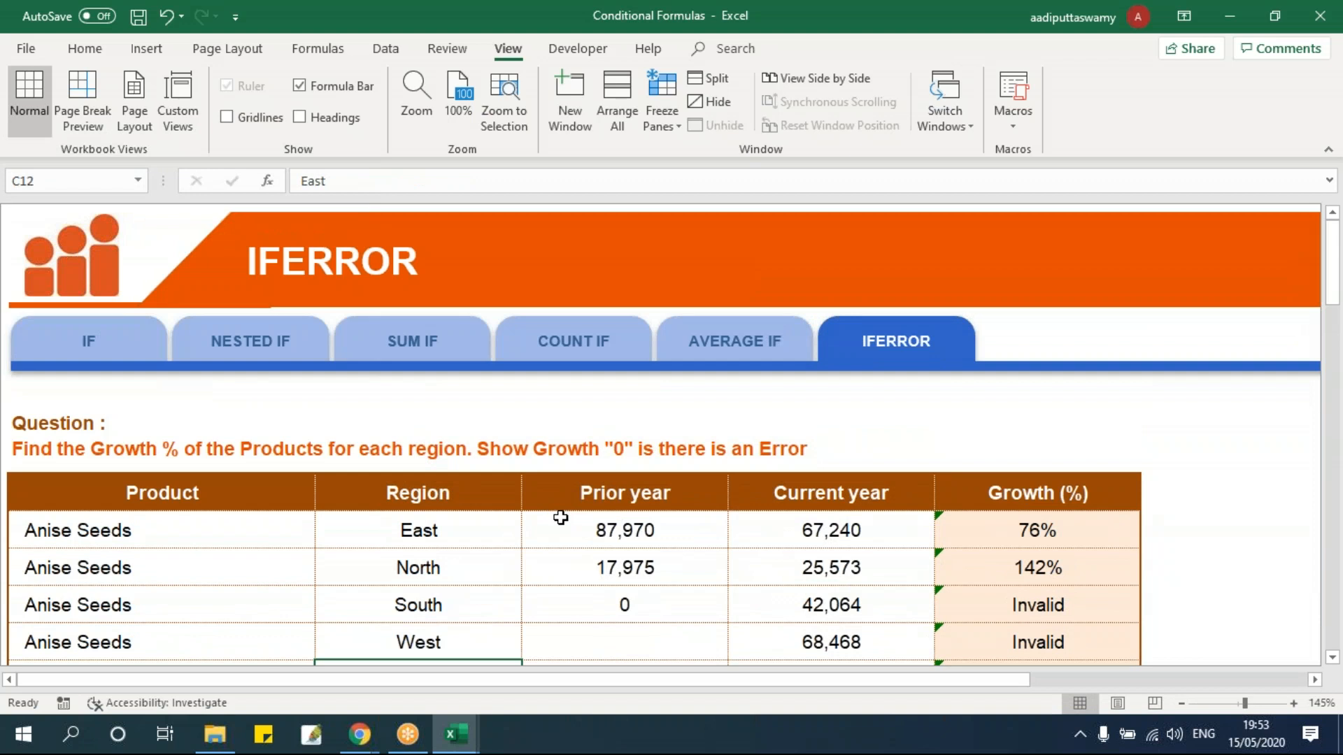
scroll(561, 518, down, 2)
scroll(554, 516, up, 2)
click(435, 353)
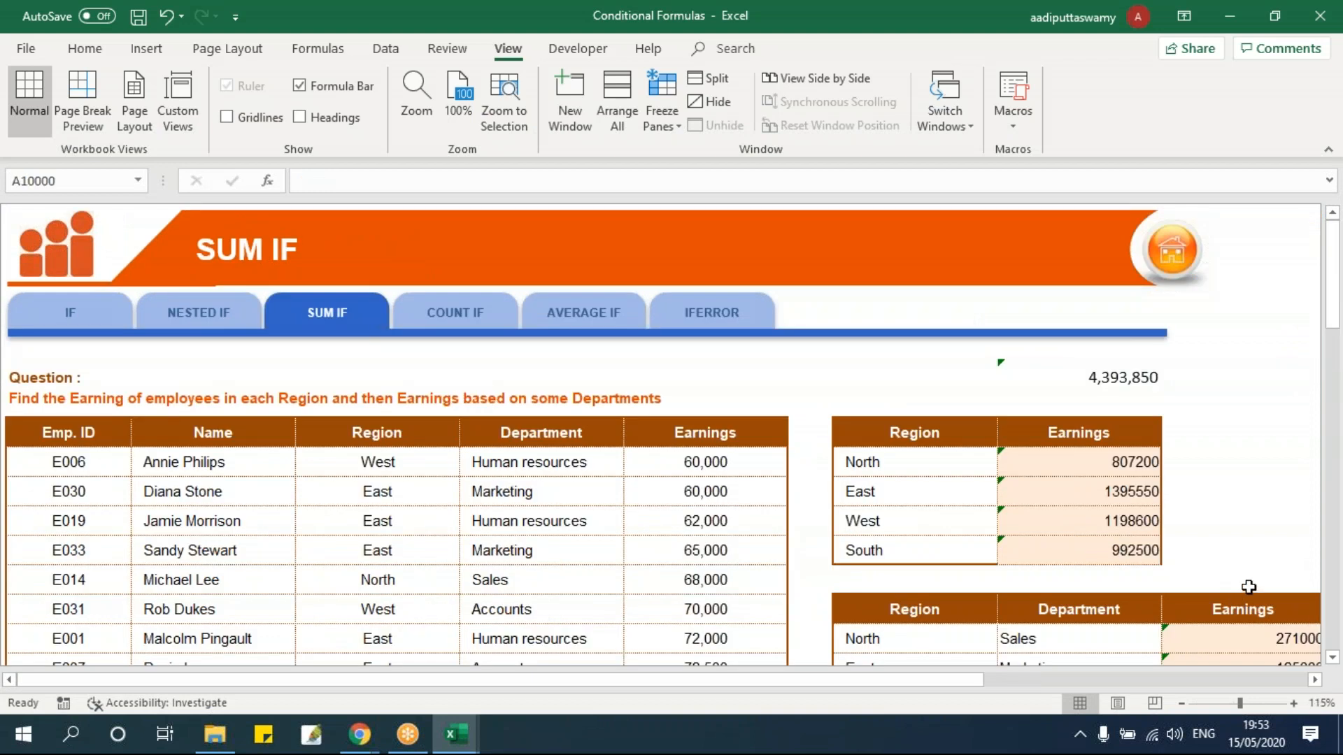
Step: Start an IFS formula in the blank cell K8, beside the summary tables
scroll(1249, 587, down, 3)
click(1315, 680)
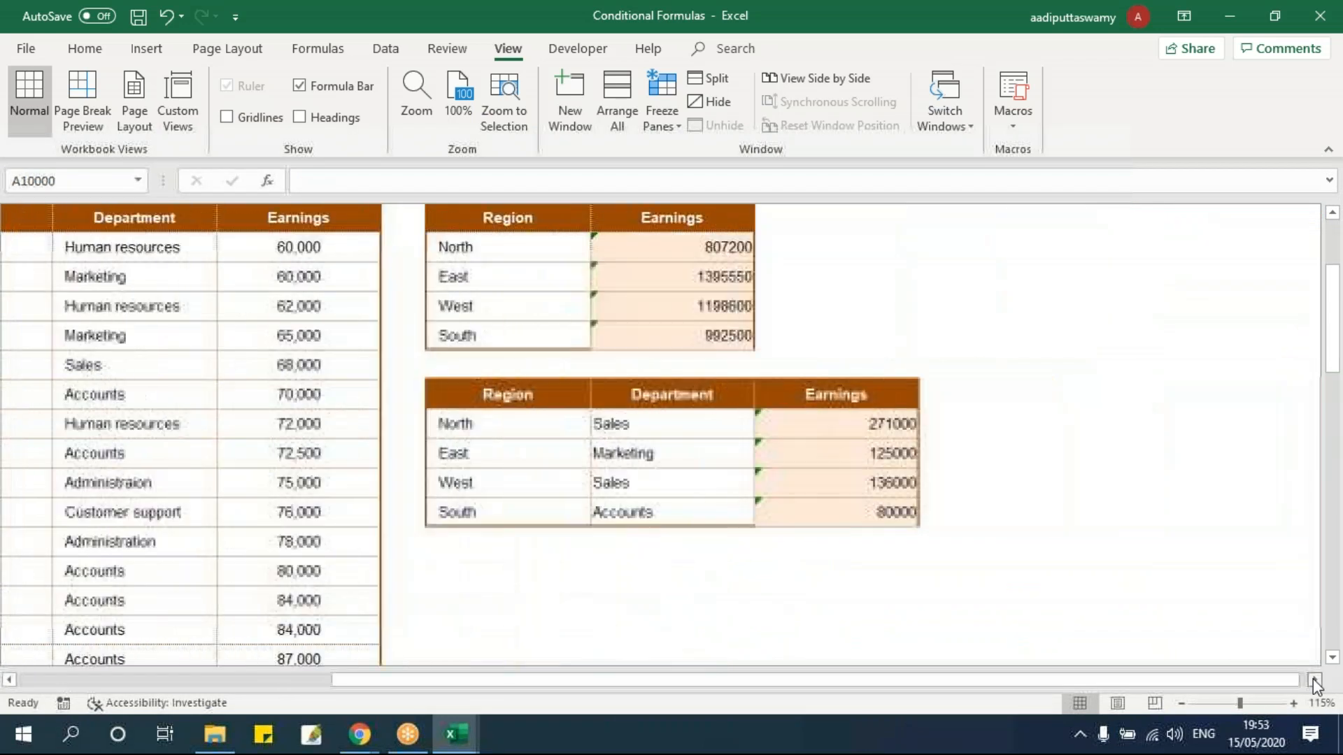
click(1315, 680)
scroll(912, 540, up, 1)
click(740, 339)
text(=)
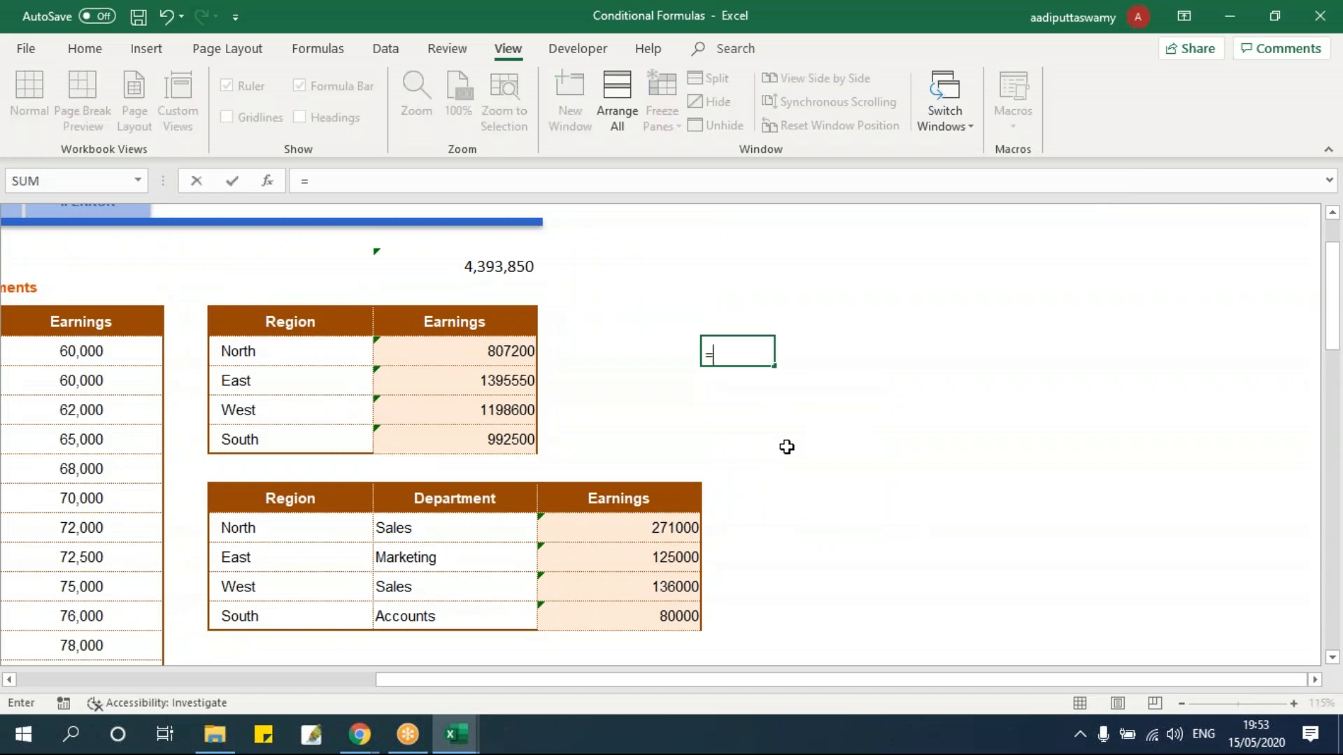
text(ifs)
key(Tab)
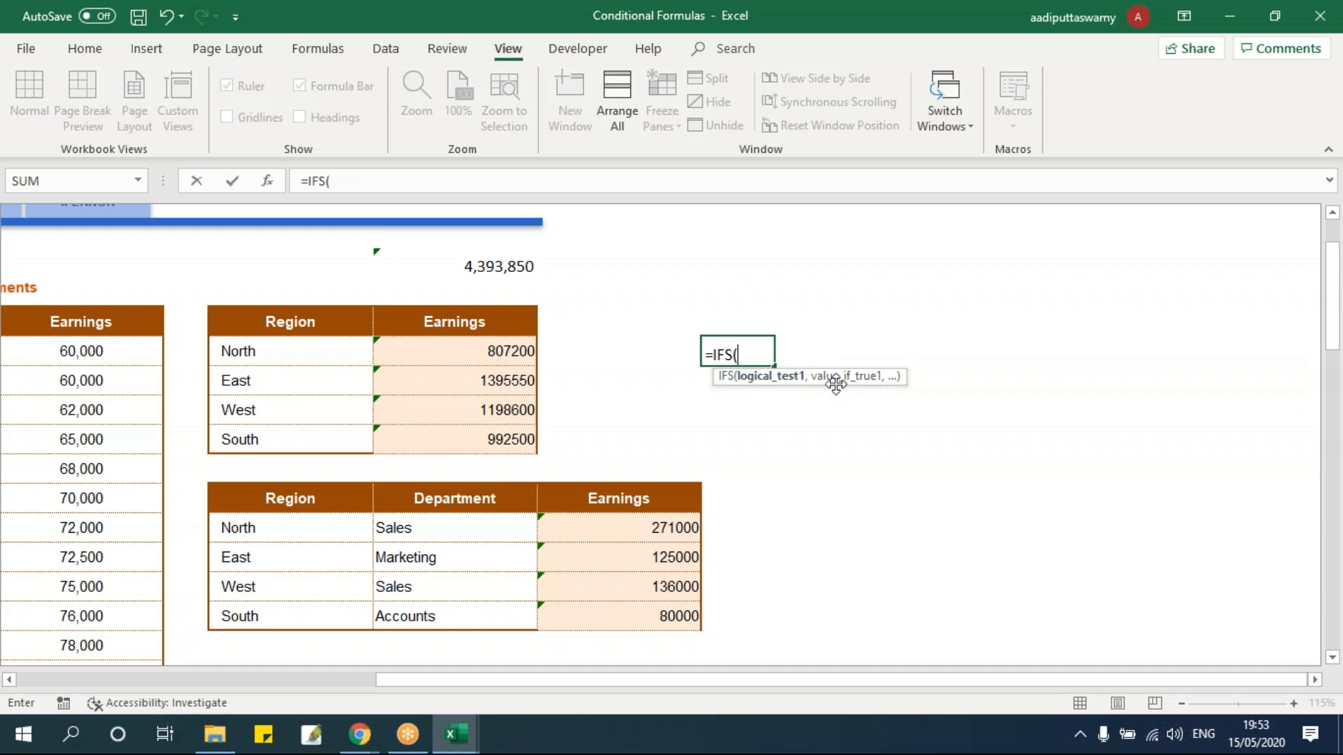
Step: Set the first IFS condition in K8 to H8="North" with "N" as its true value
drag(814, 683, 592, 683)
scroll(101, 260, up, 2)
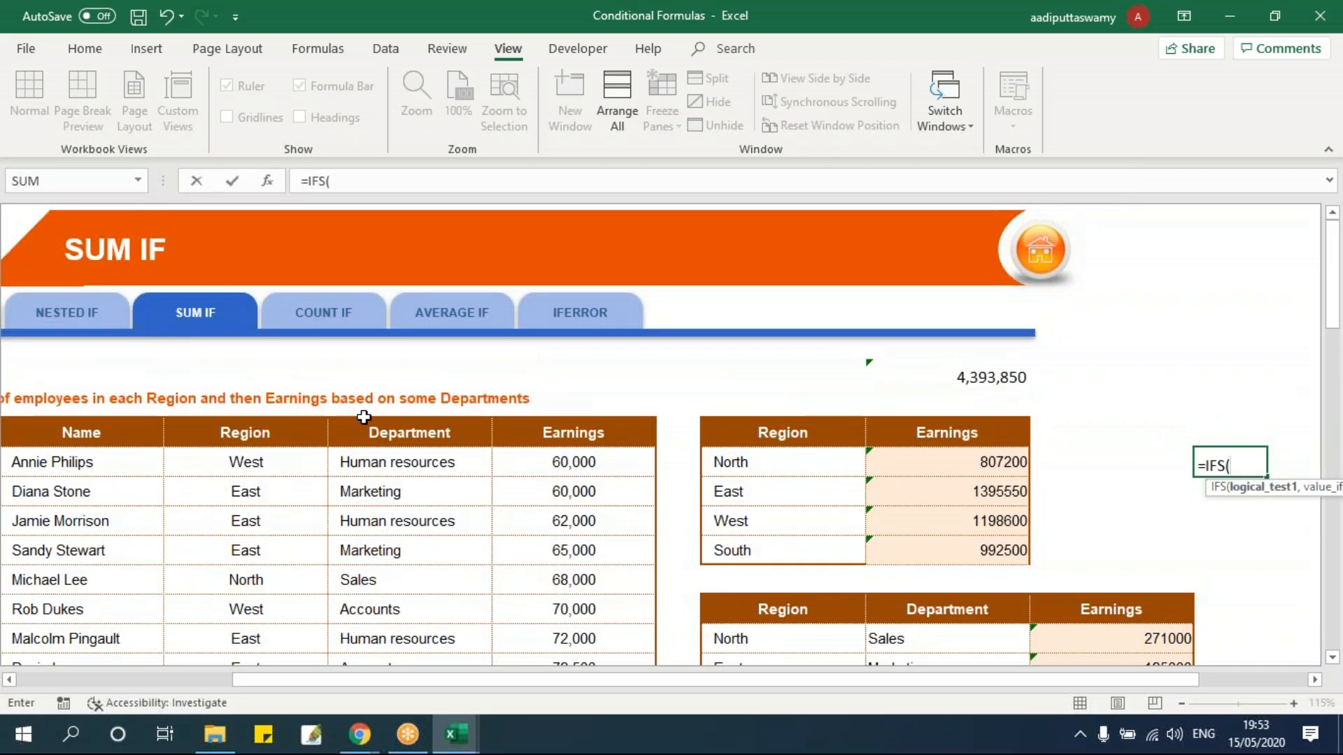
drag(423, 684, 719, 679)
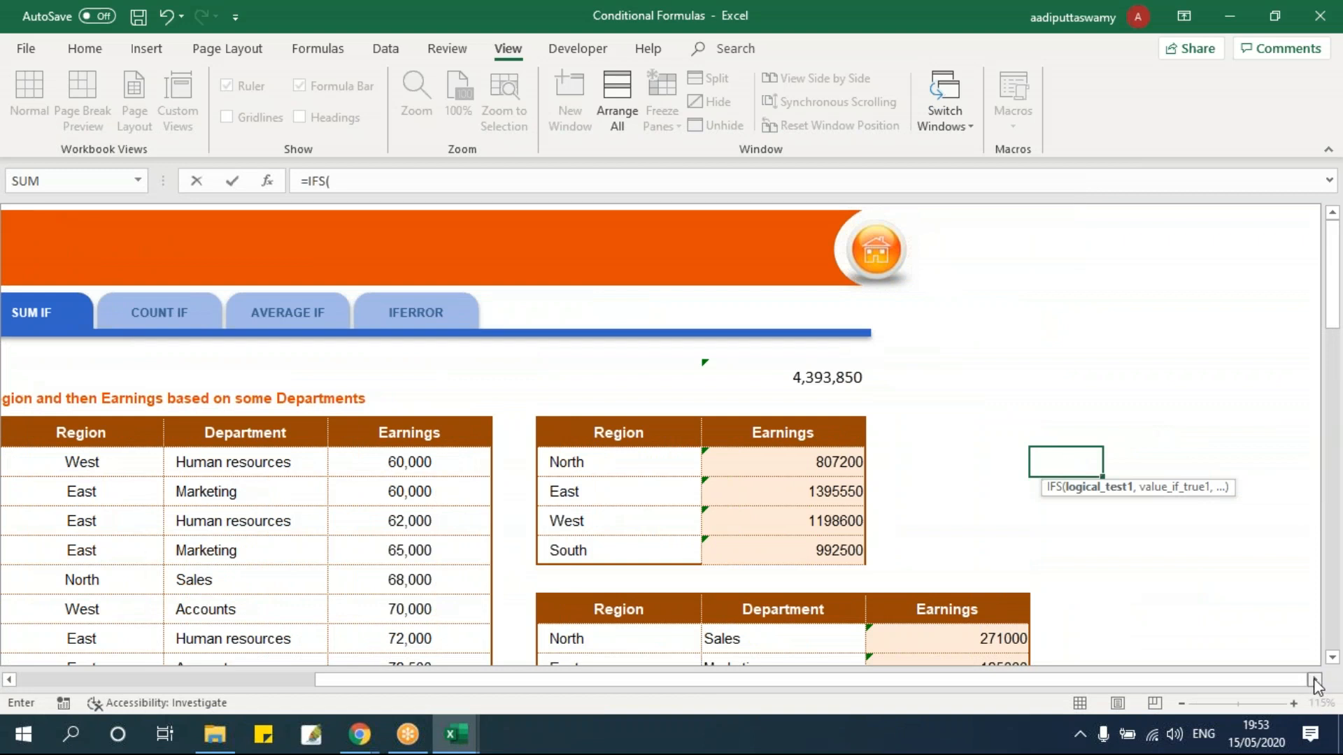
scroll(1079, 623, right, 2)
scroll(952, 526, down, 1)
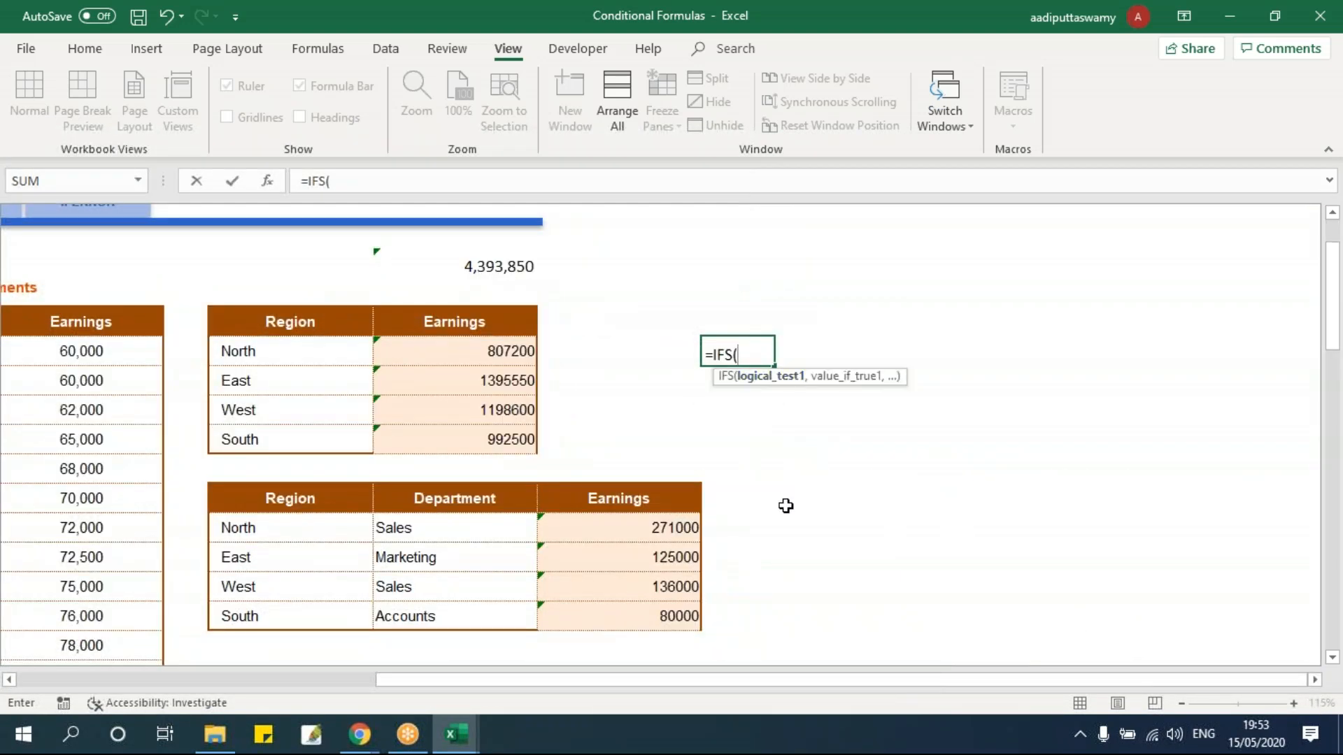
click(280, 354)
text(=)
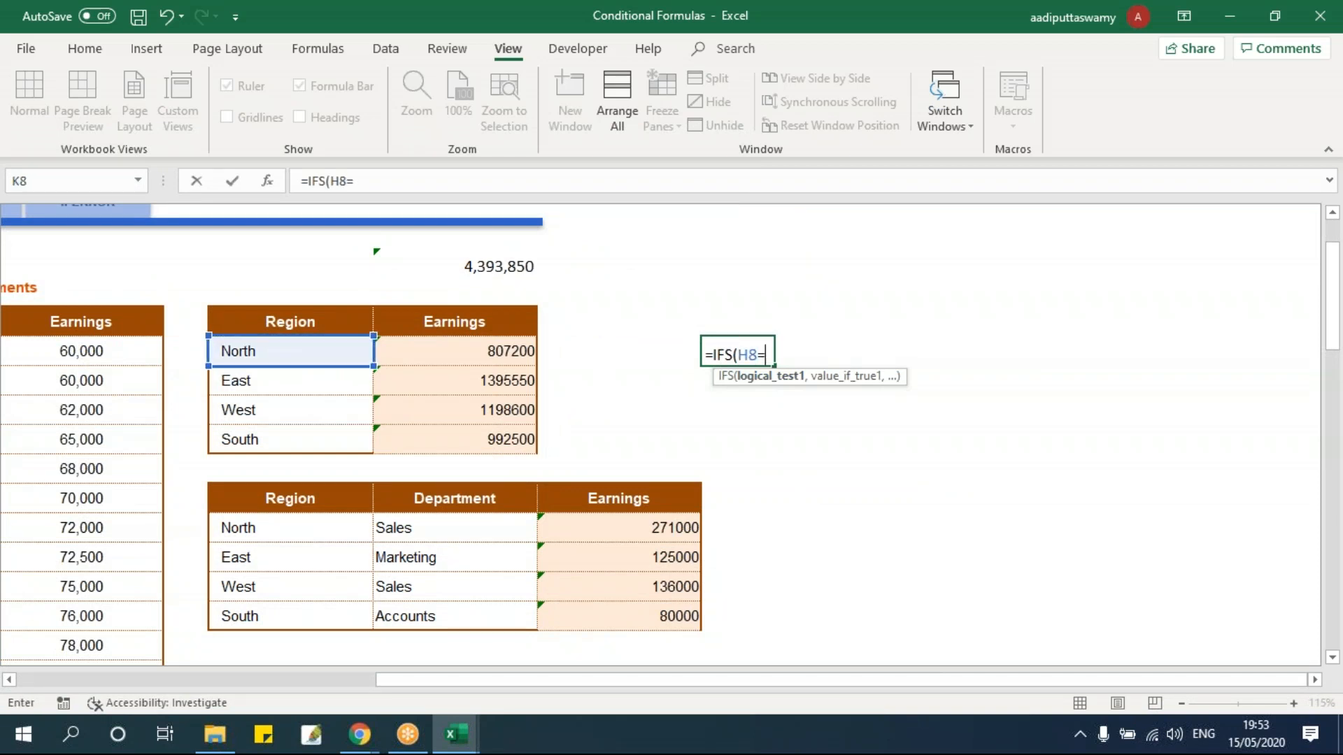
text("North",)
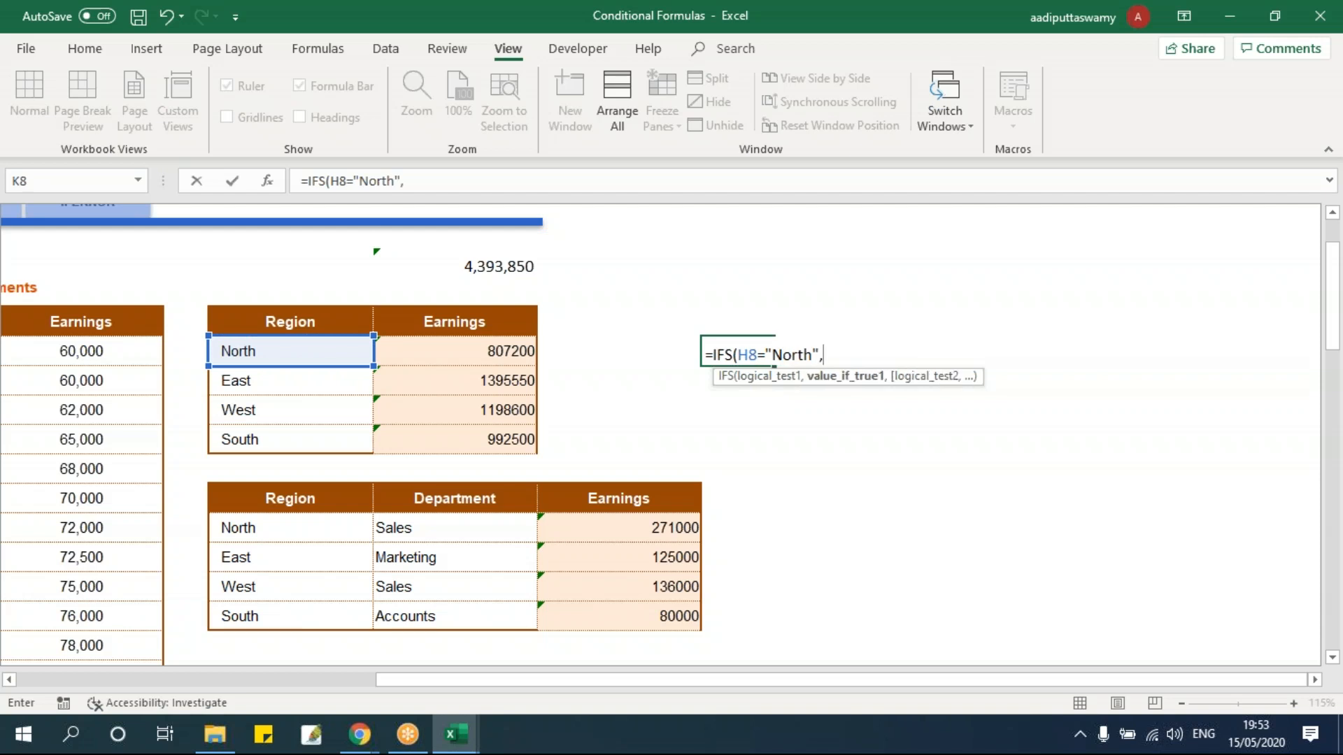
text("N",)
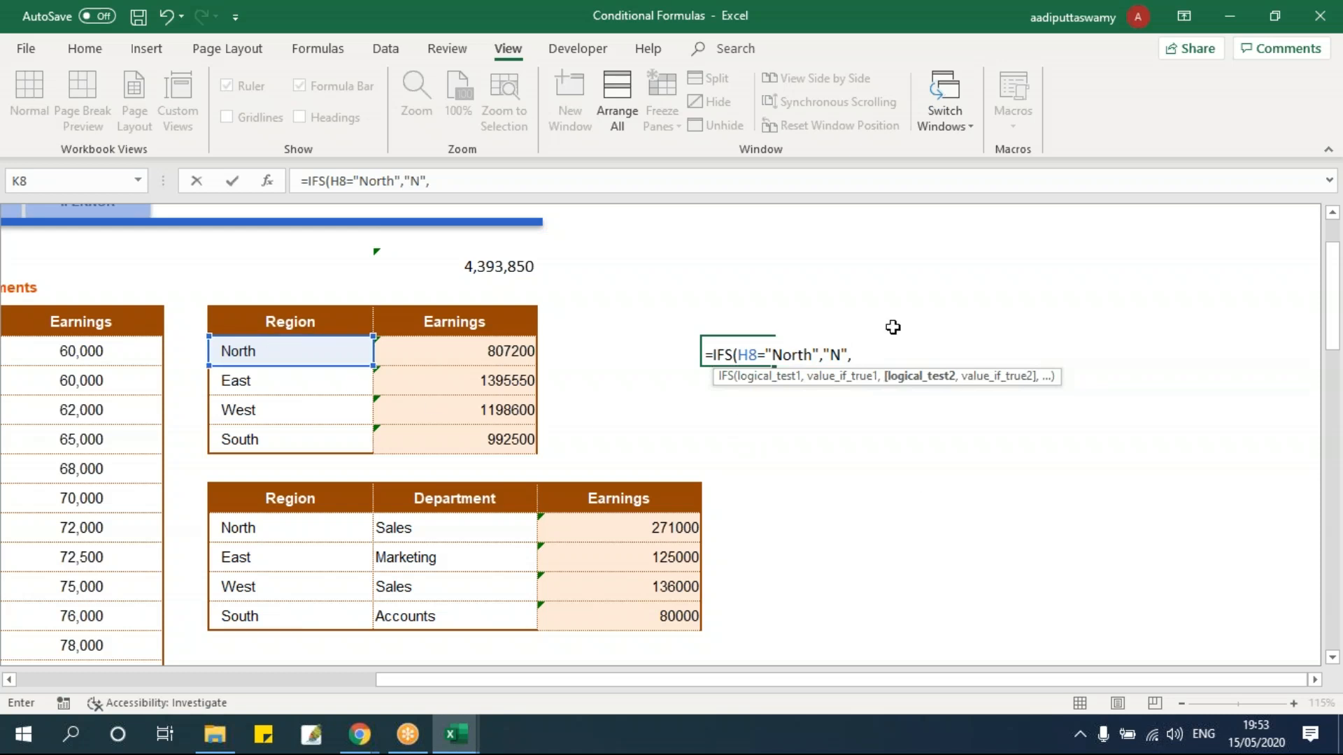
Step: Add IFS conditions in K8 that return "E" for H8="East" and "W" for H8="West"
click(313, 351)
text(=")
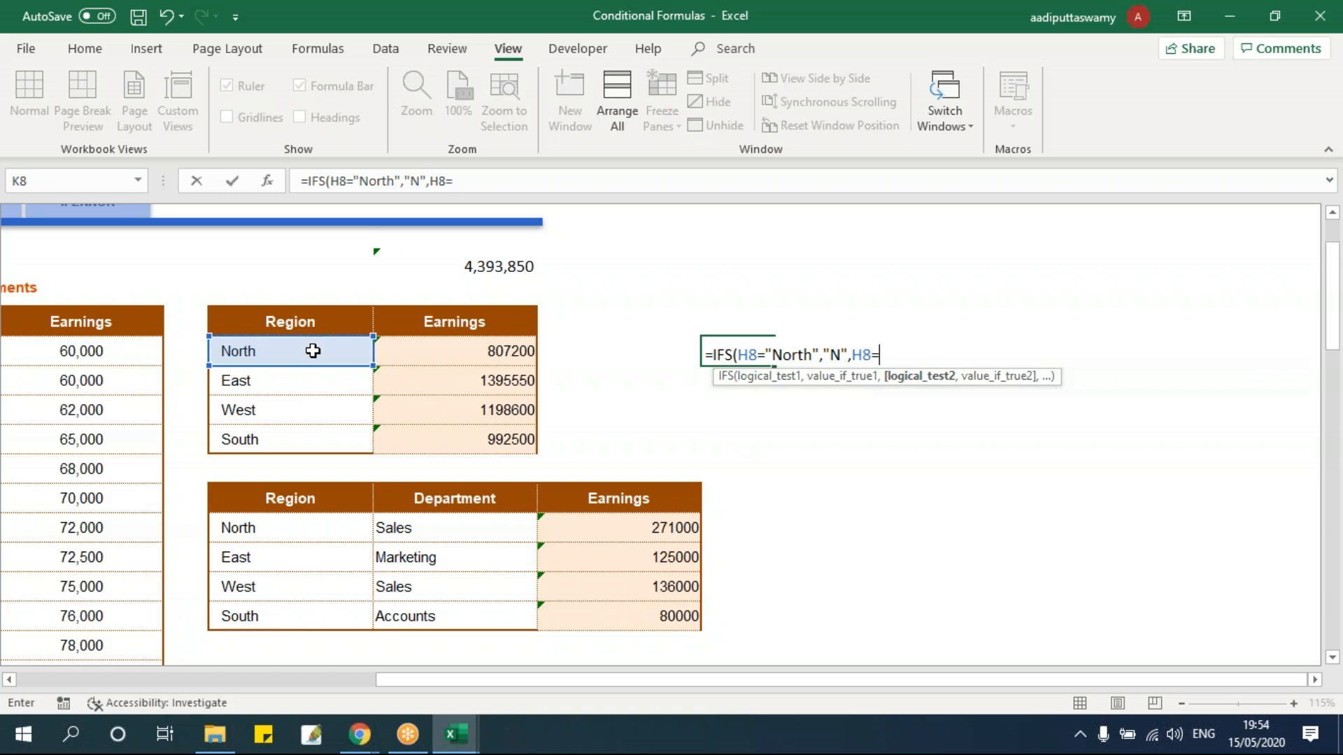
text(East","E",)
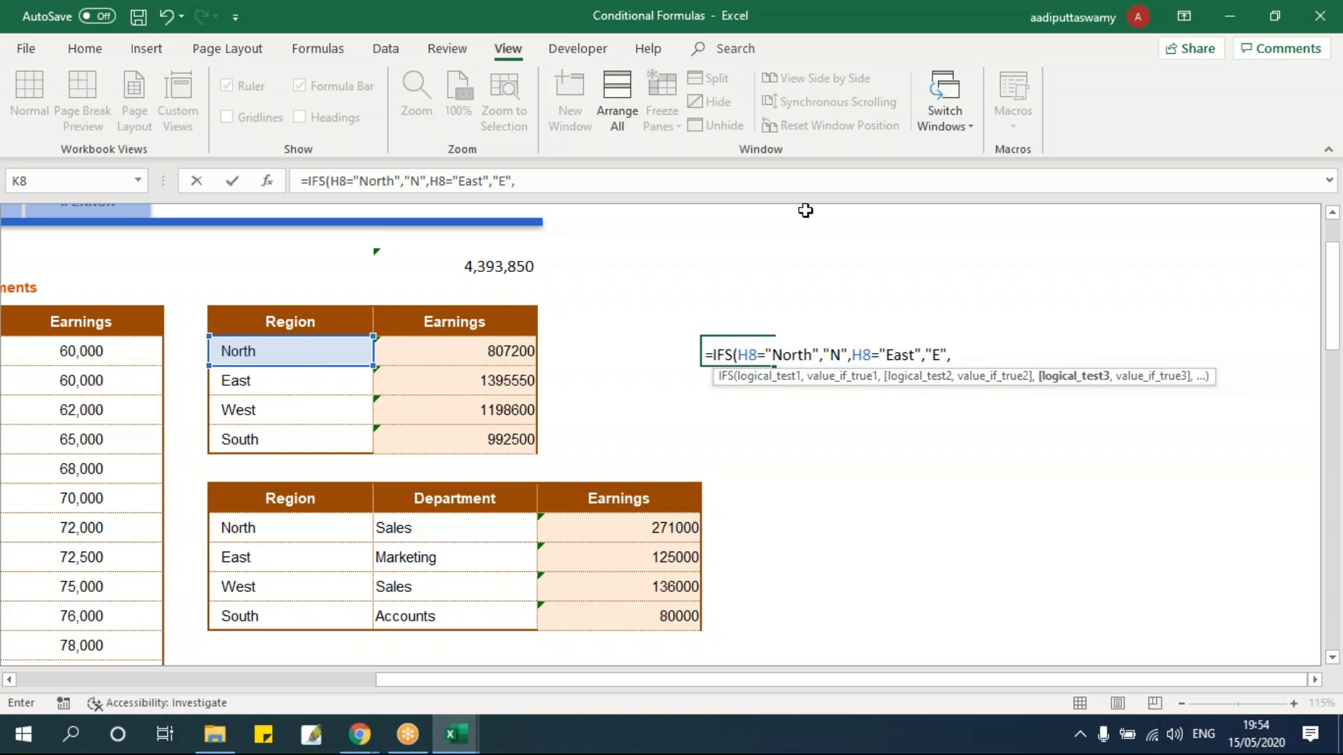
click(263, 346)
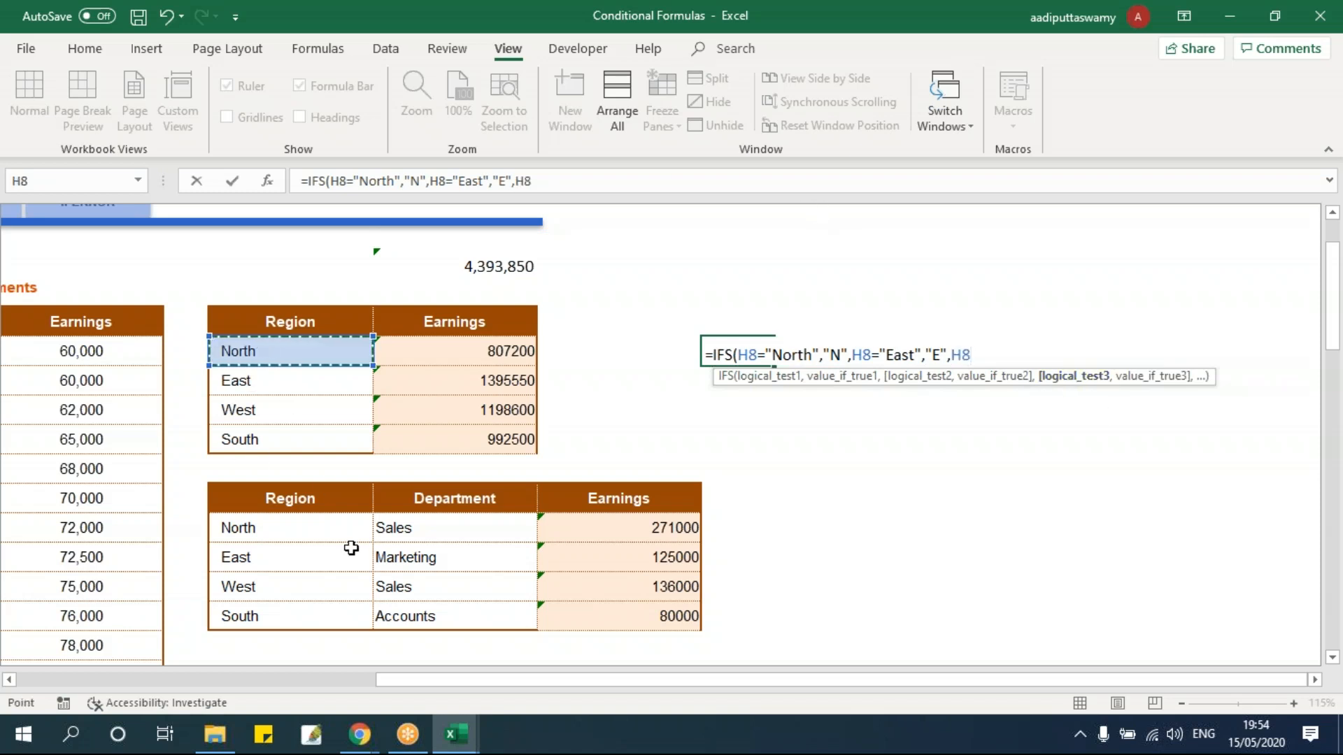
text(="West",)
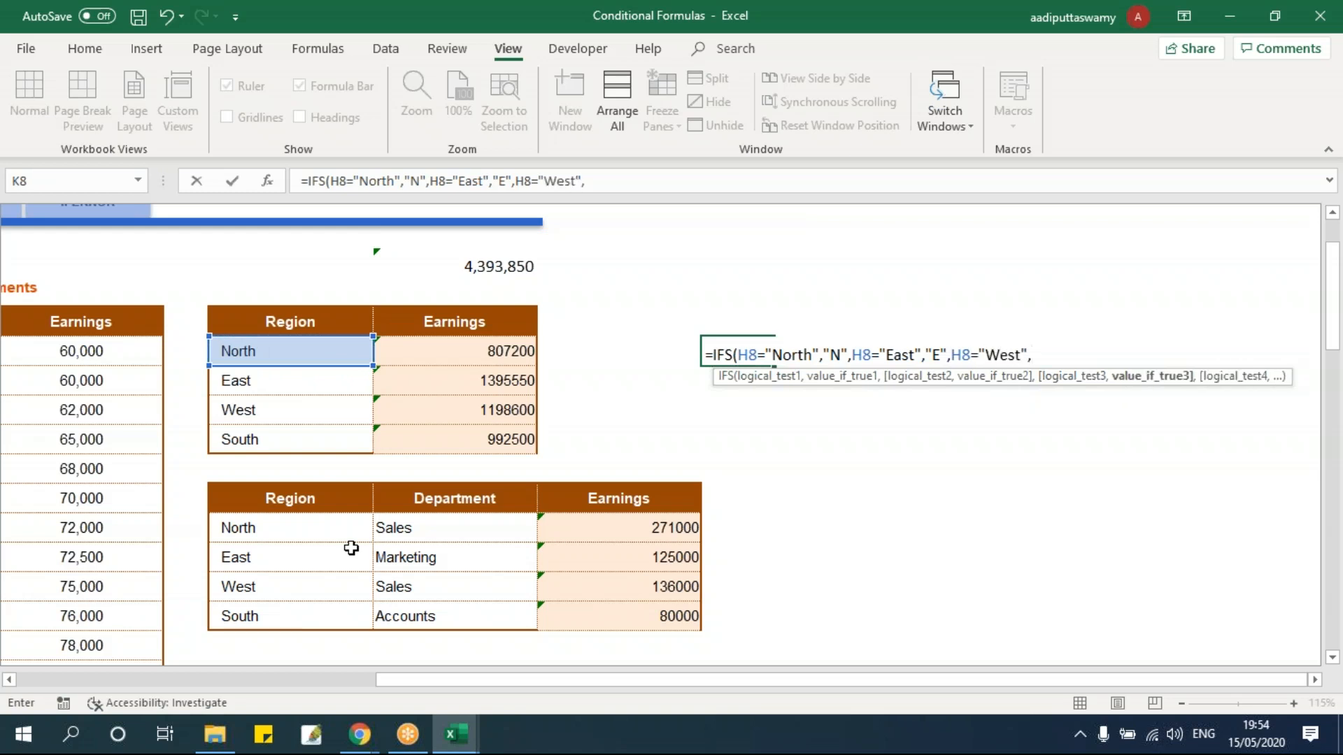
text("W",)
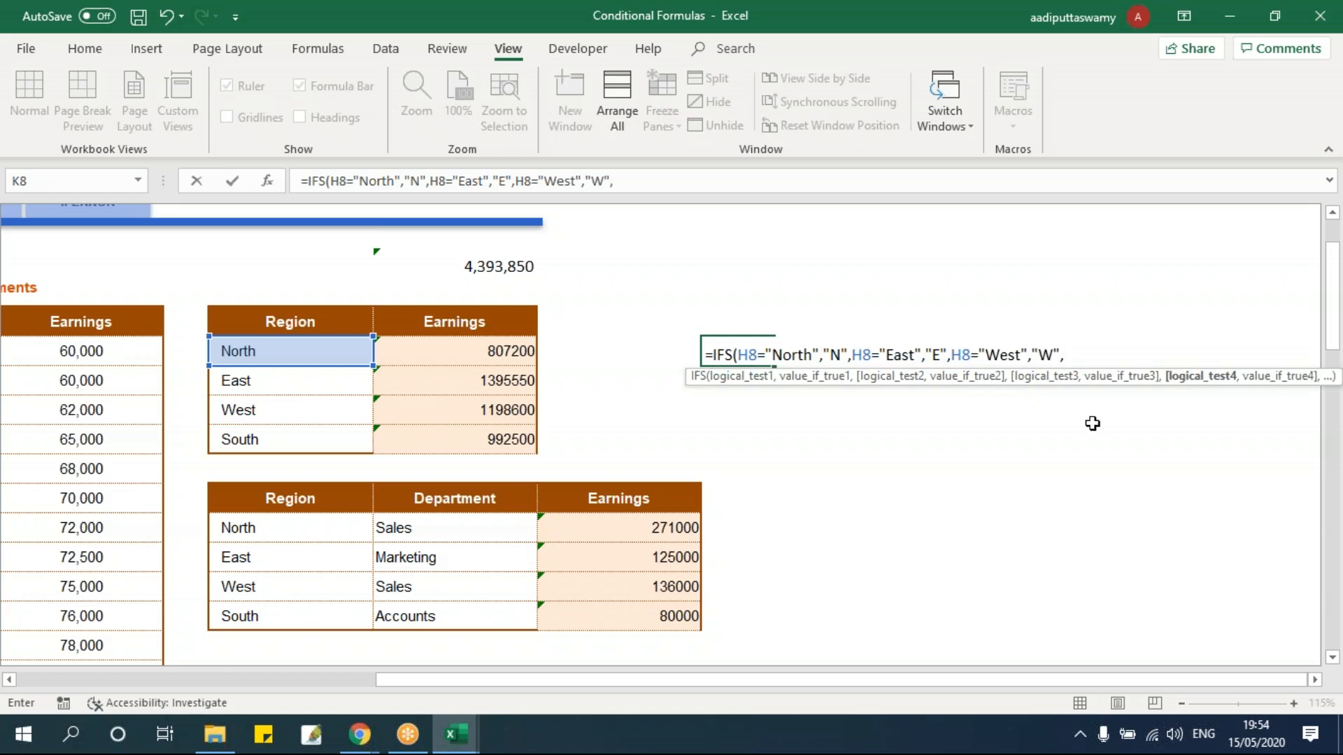
Step: Add the condition H8="South" returning "S" and complete the IFS formula in K8
click(292, 352)
text(="Sout)
key(BackSpace)
text(uth")
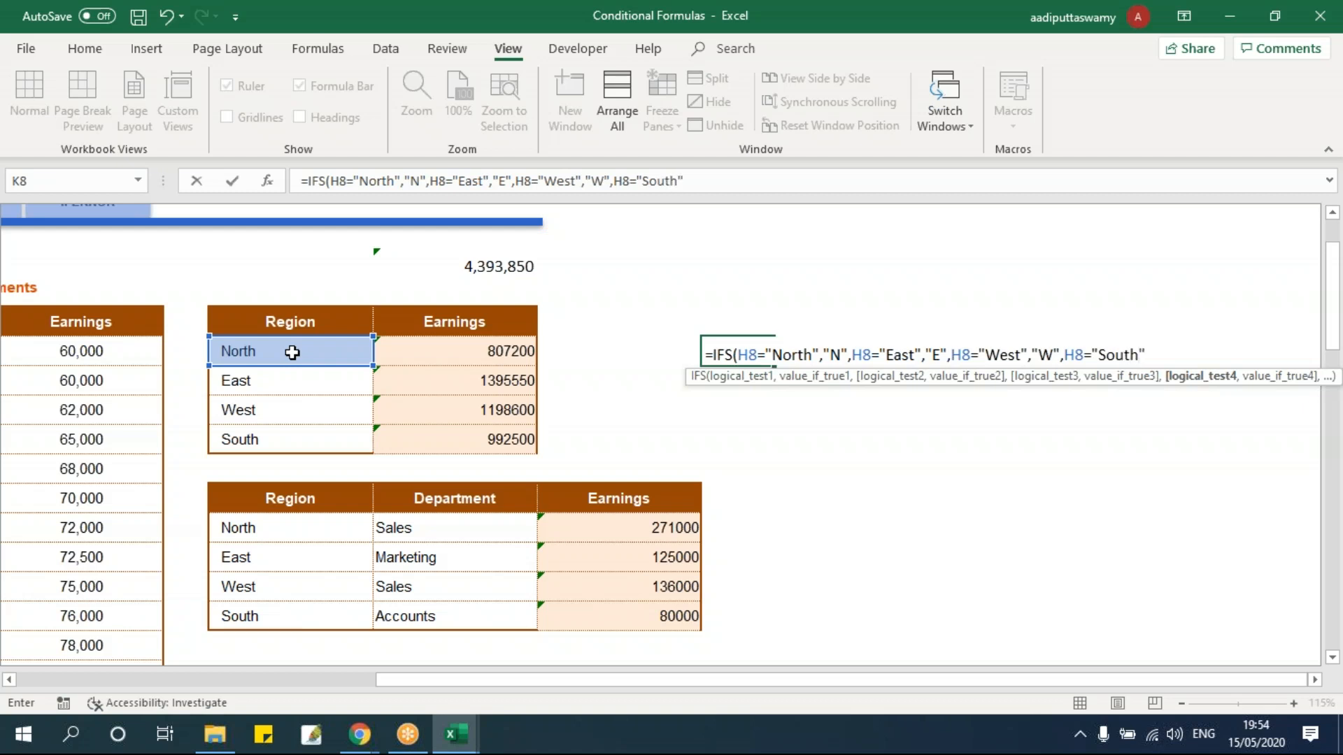
text(,S"))
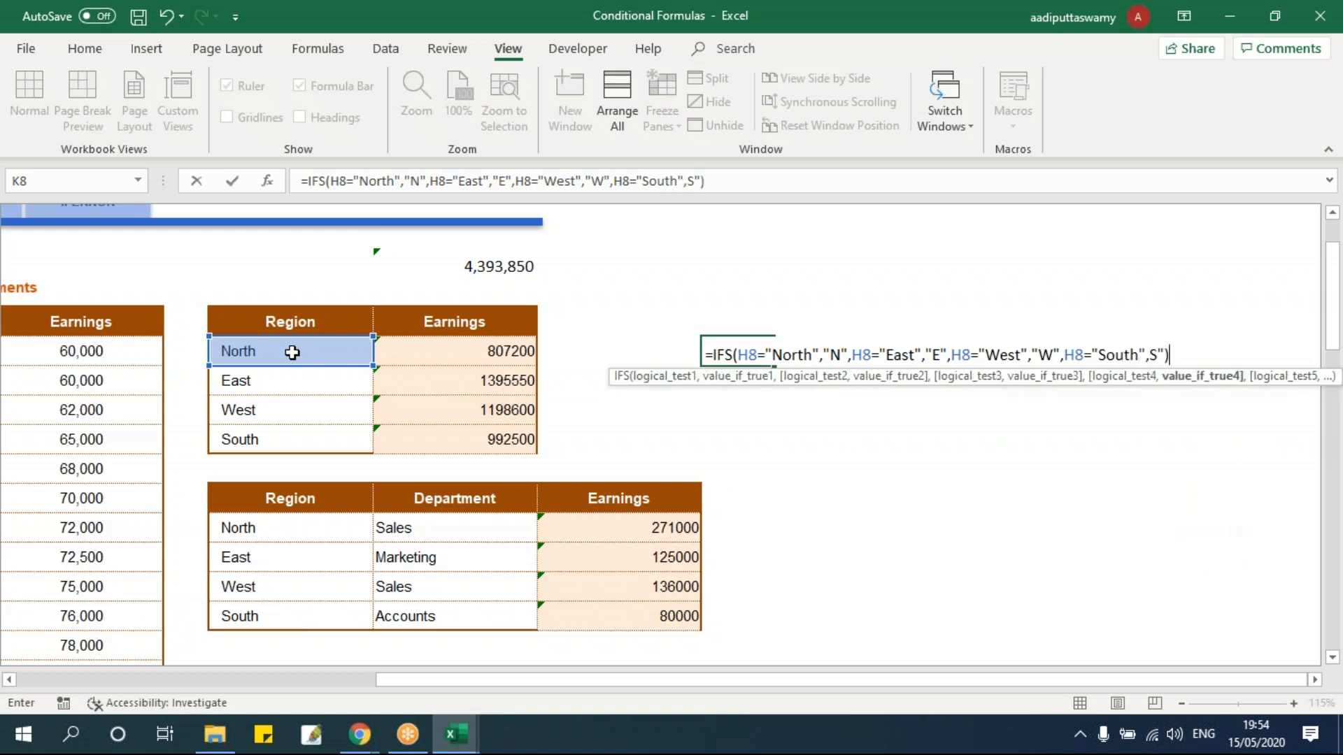
key(Return)
key(Return)
key(Up)
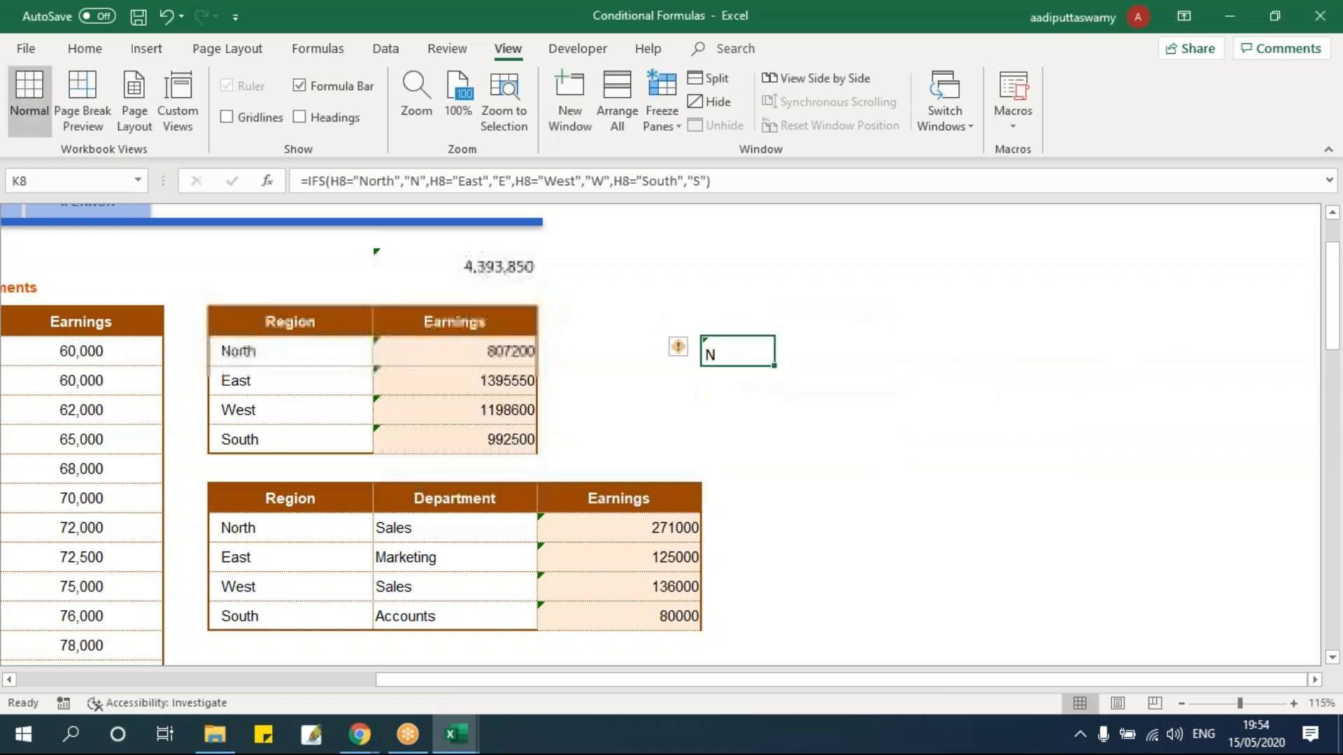
Step: Fill the IFS formula from K8 down to K11 and compare its results with the Region names
drag(774, 365, 774, 453)
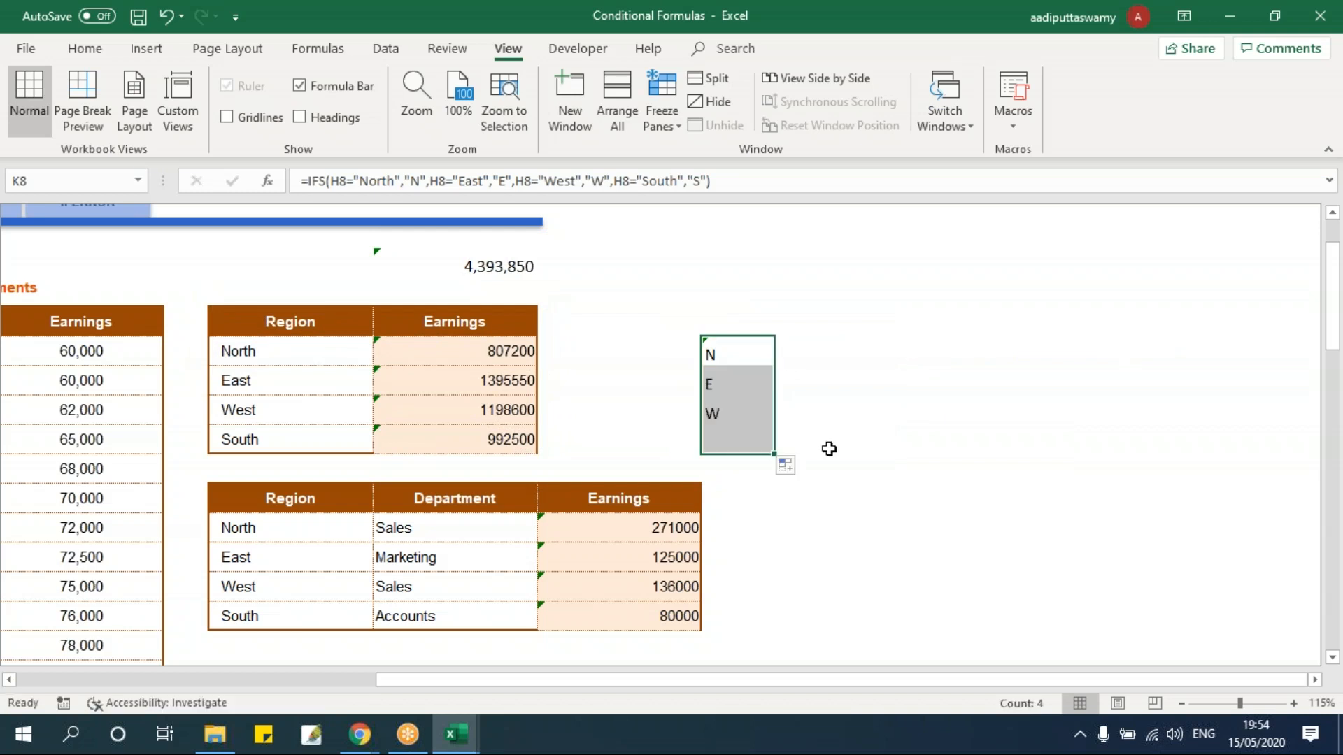
click(273, 355)
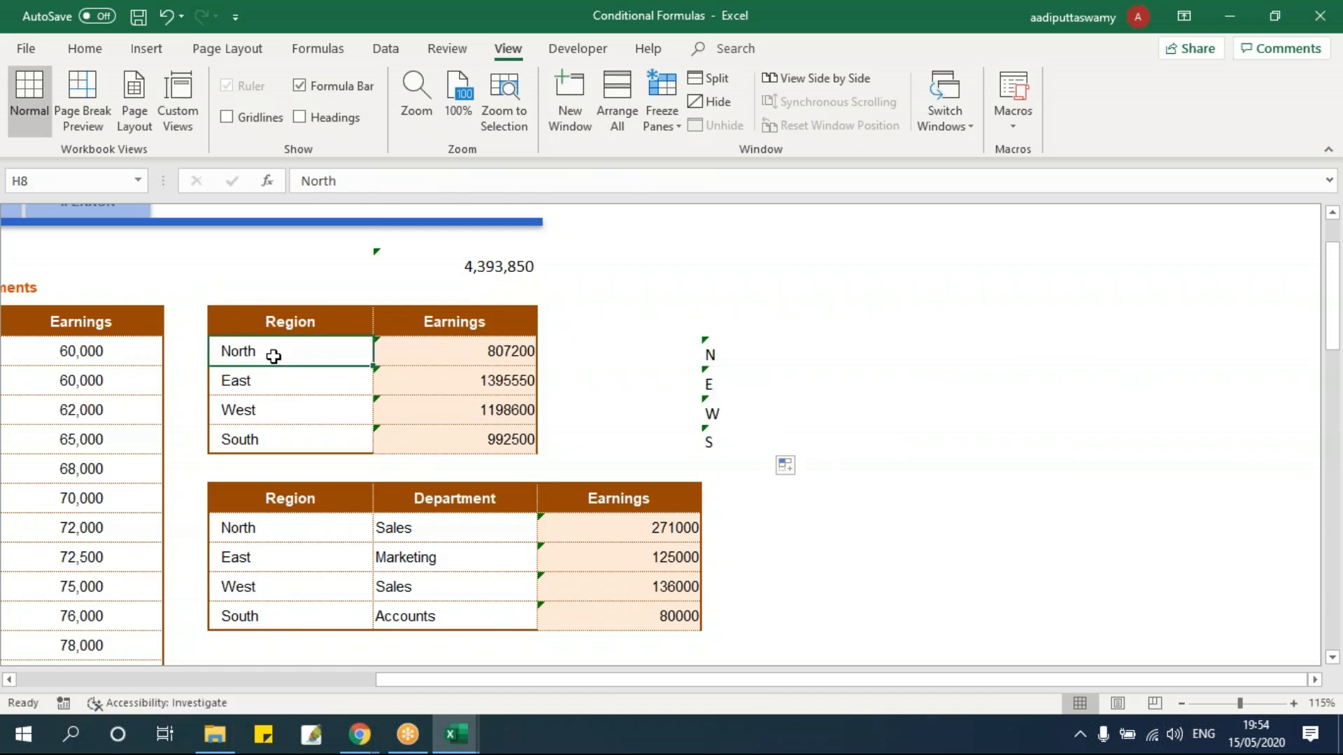
click(731, 352)
click(280, 381)
click(678, 387)
click(277, 416)
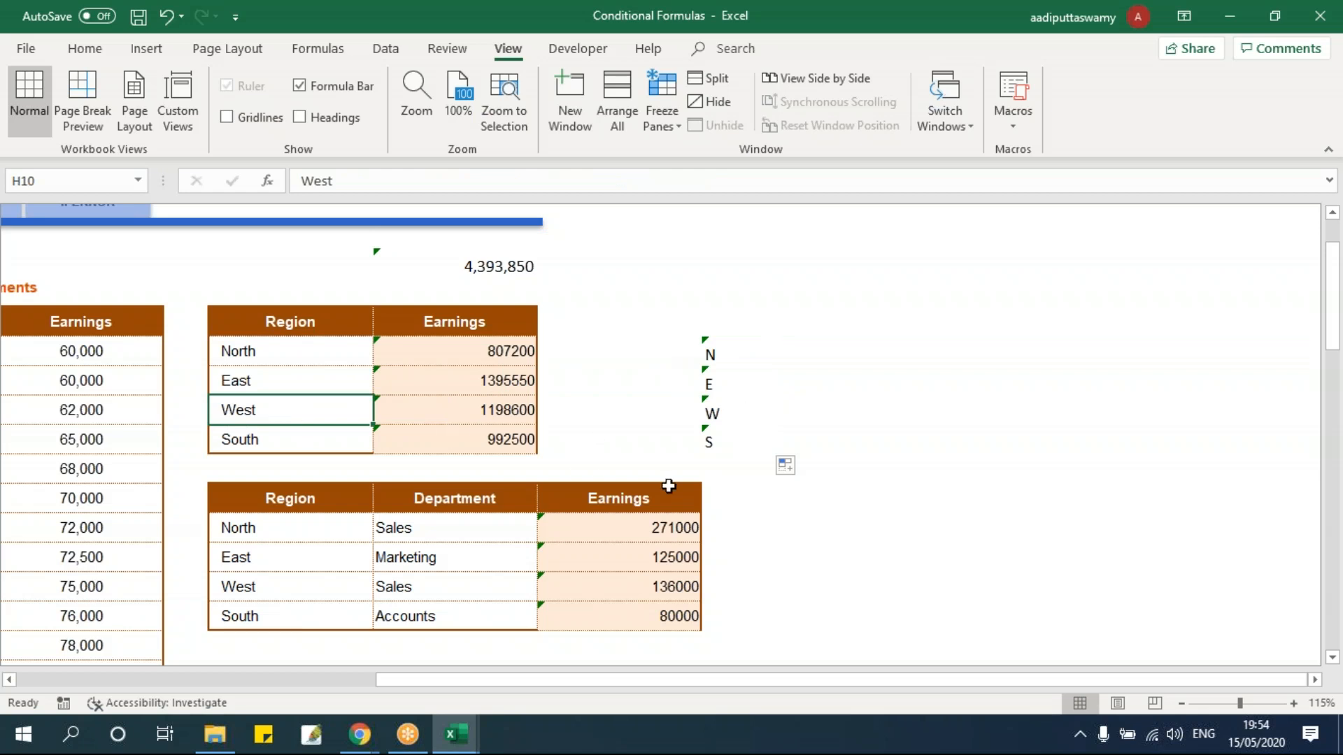
Step: Examine the IFS formula in K8, matching each logical test to its true value, without changing it
click(731, 357)
double_click(733, 355)
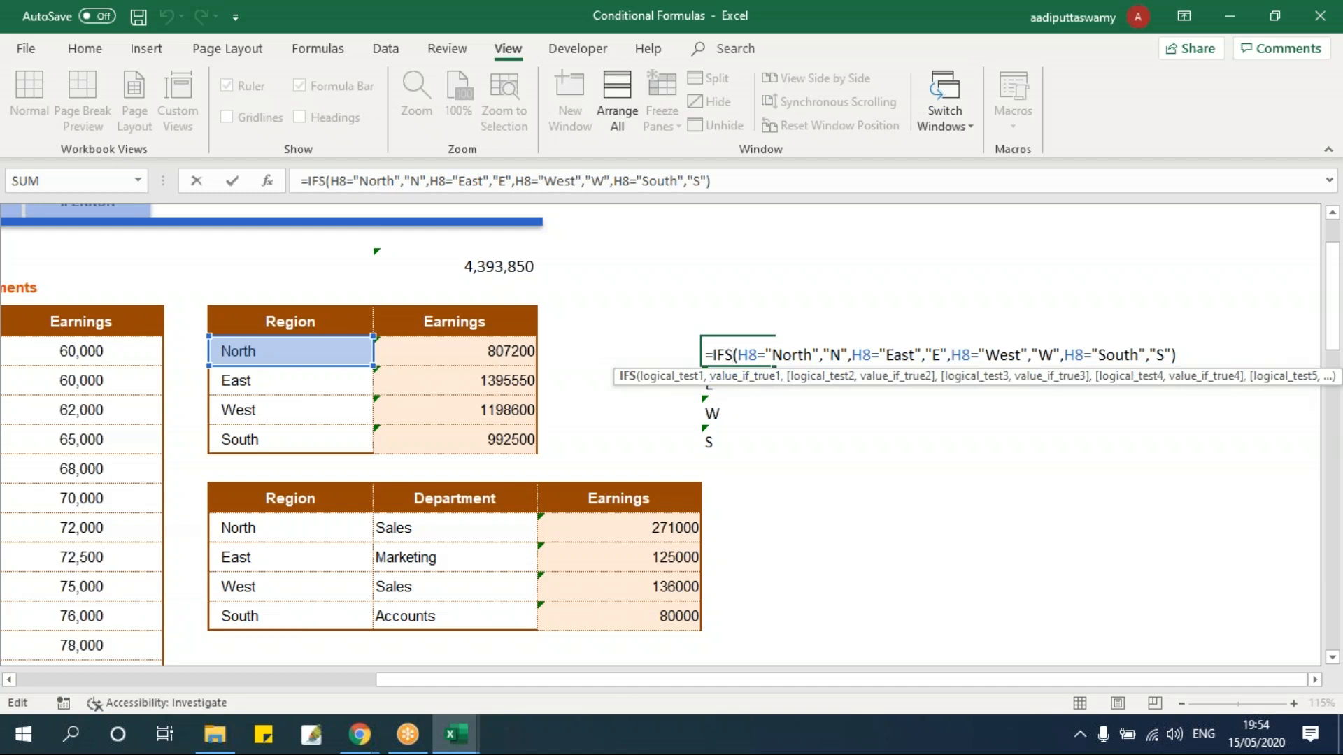
click(740, 355)
key(Return)
key(Up)
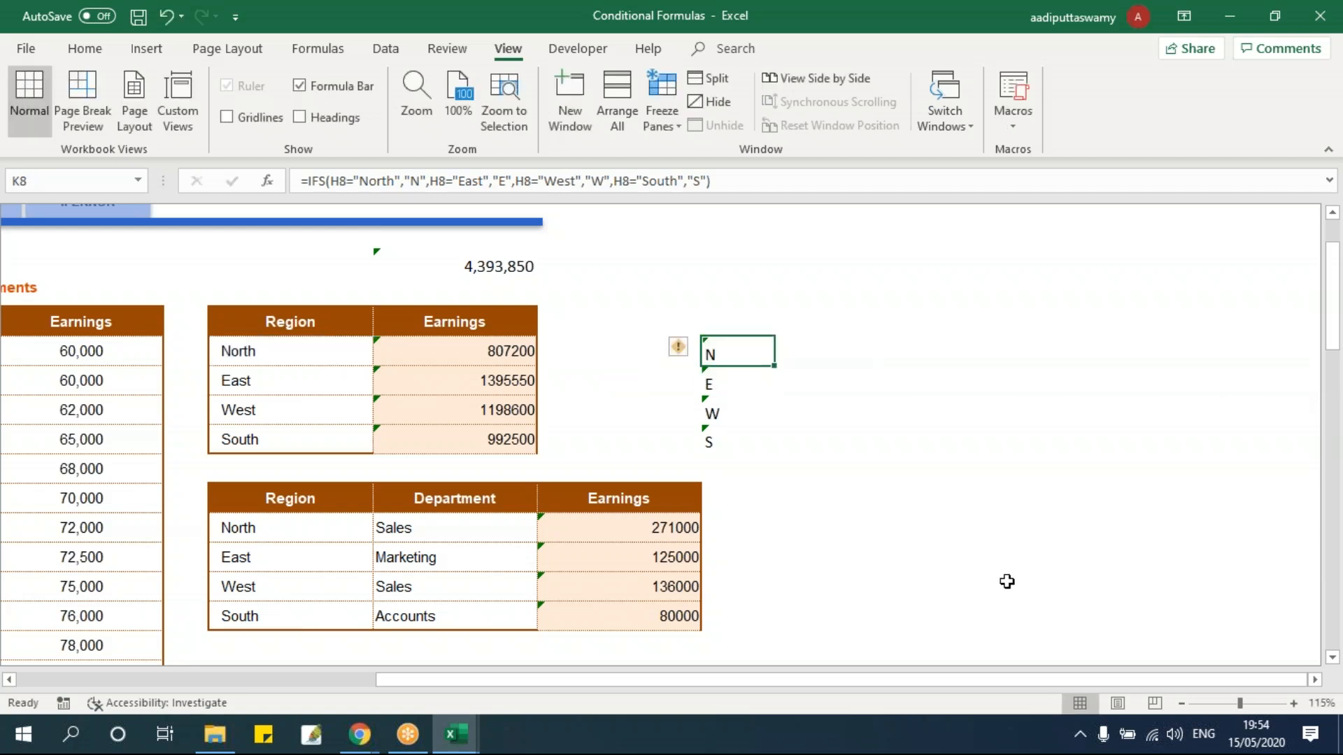
double_click(727, 353)
double_click(721, 354)
drag(741, 355, 813, 355)
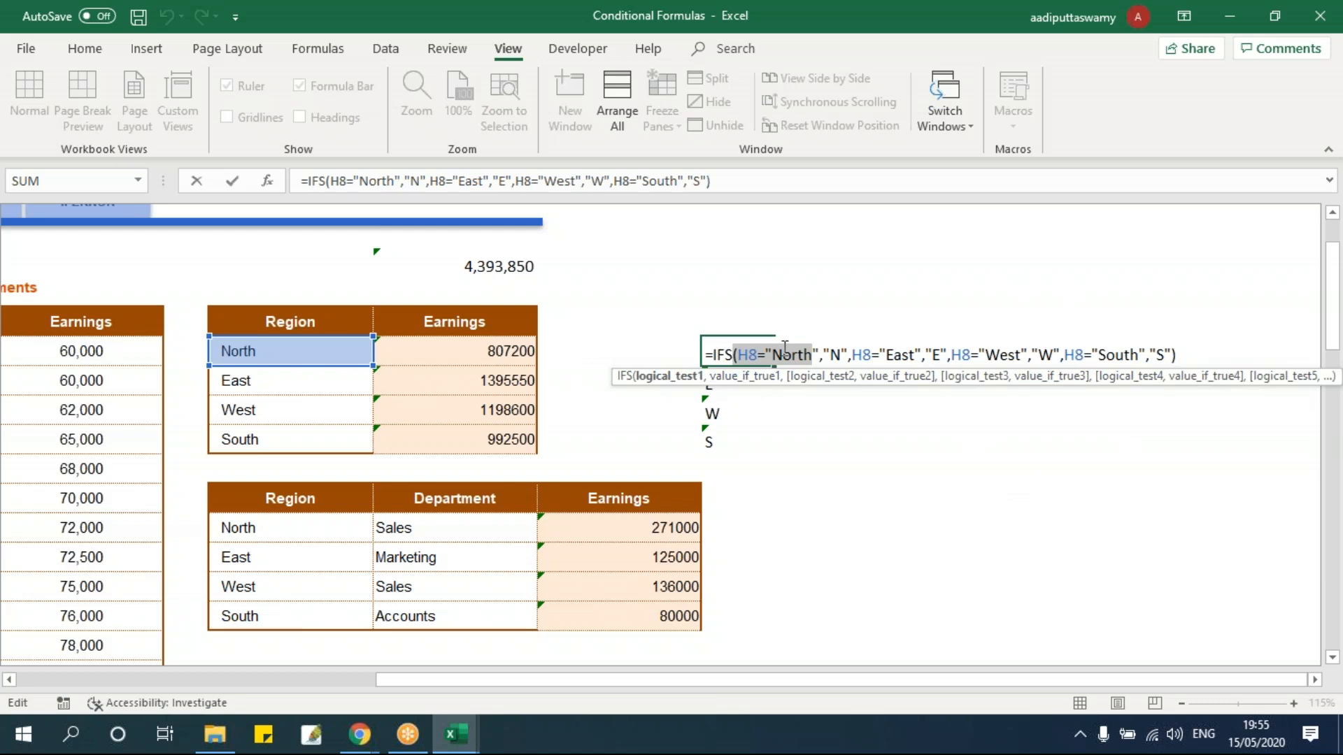
click(832, 355)
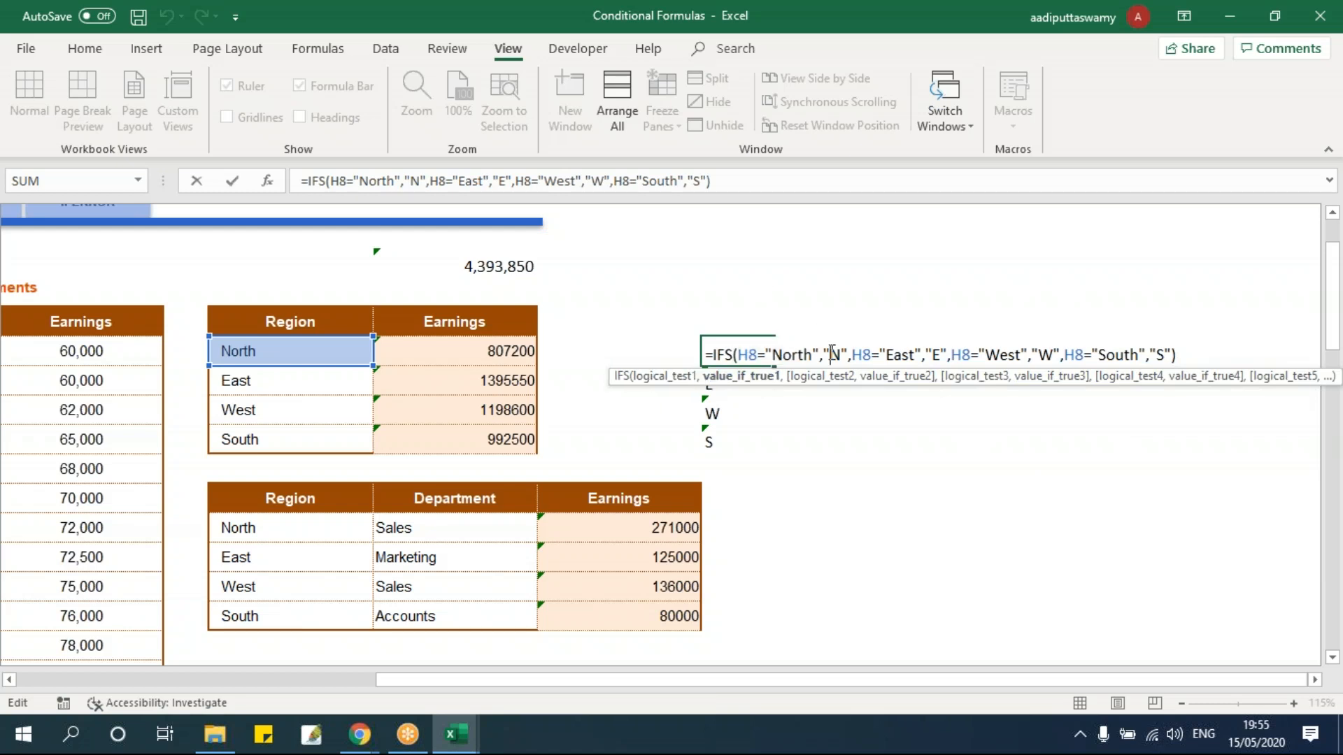
click(880, 354)
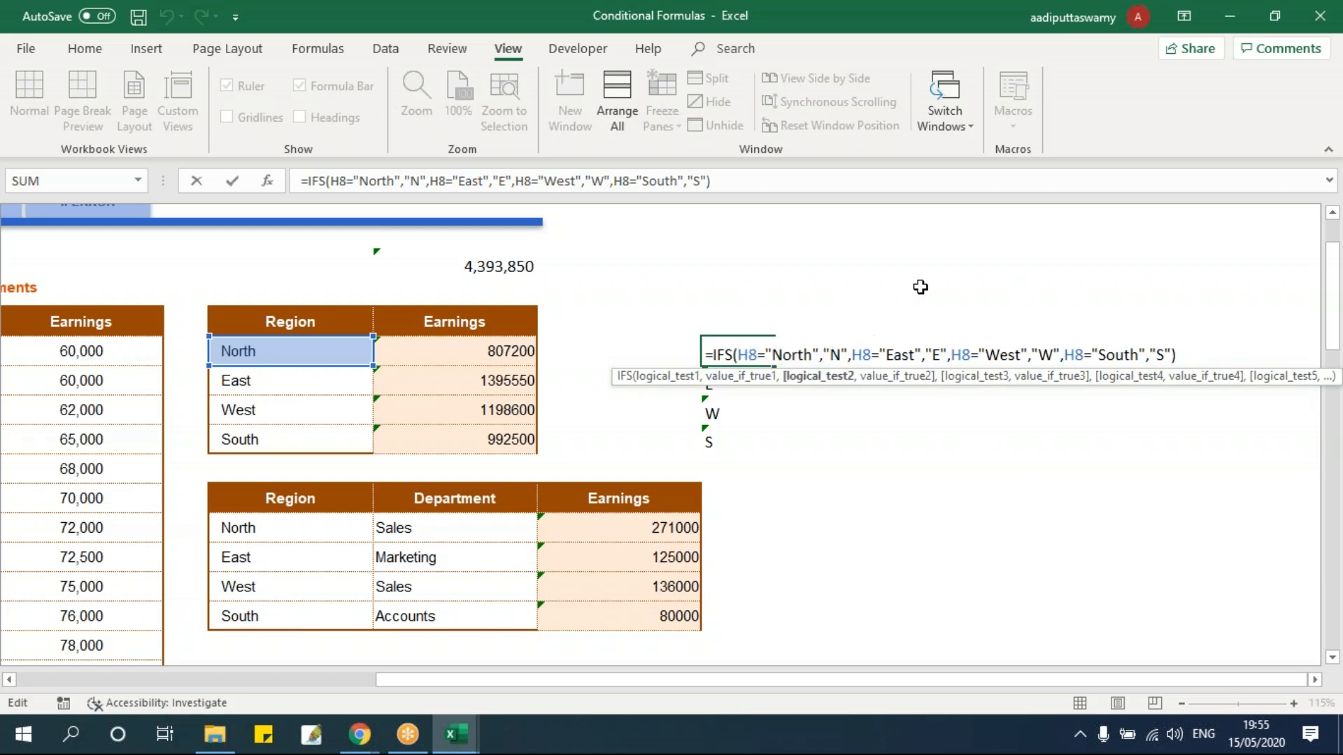
click(938, 353)
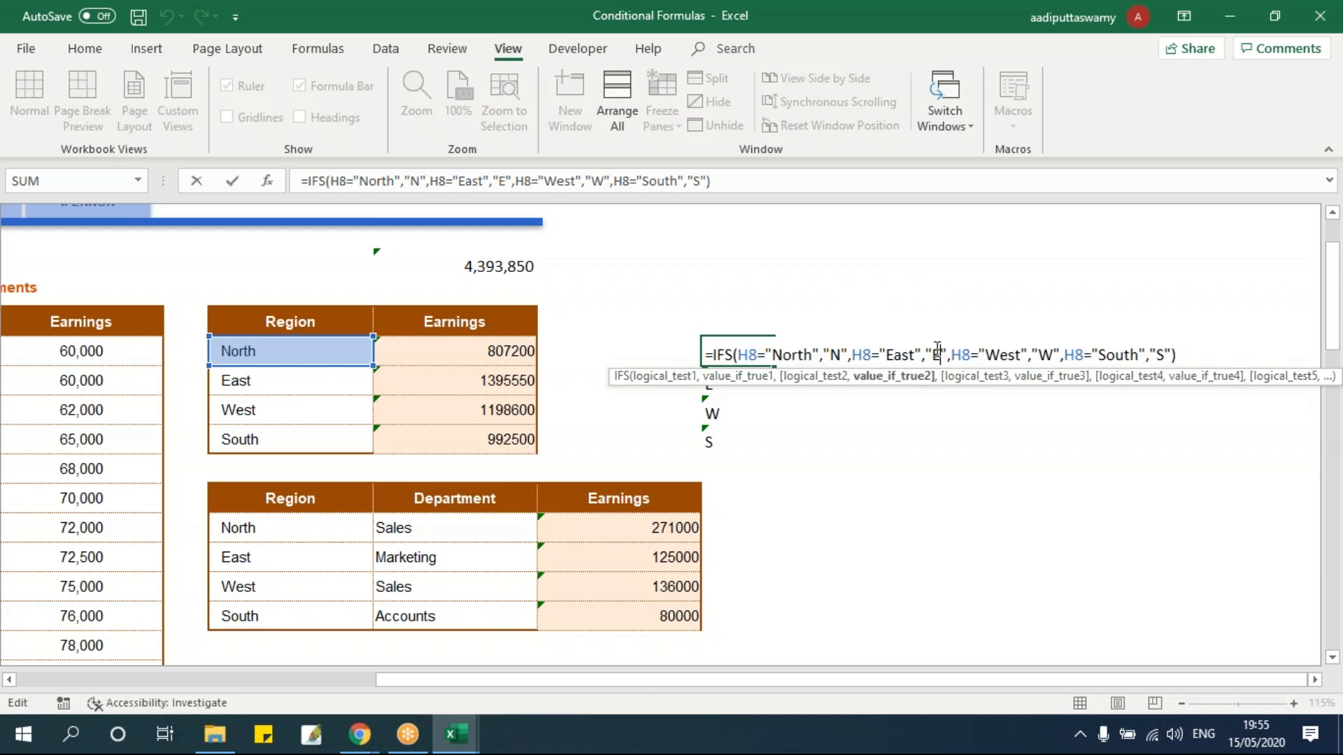
key(Return)
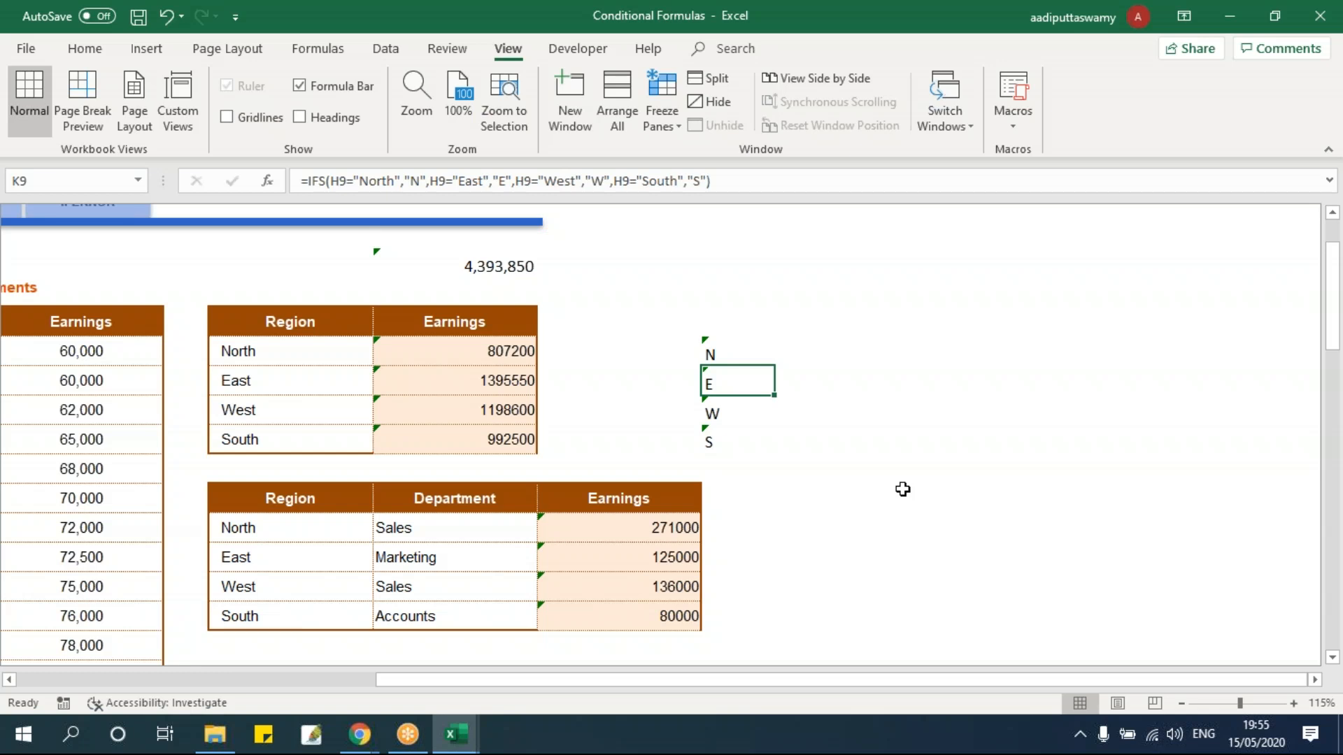
Step: Switch to File Explorer and select the Mathematical Functions workbook in the 05 - Formulas folder
click(214, 734)
click(308, 213)
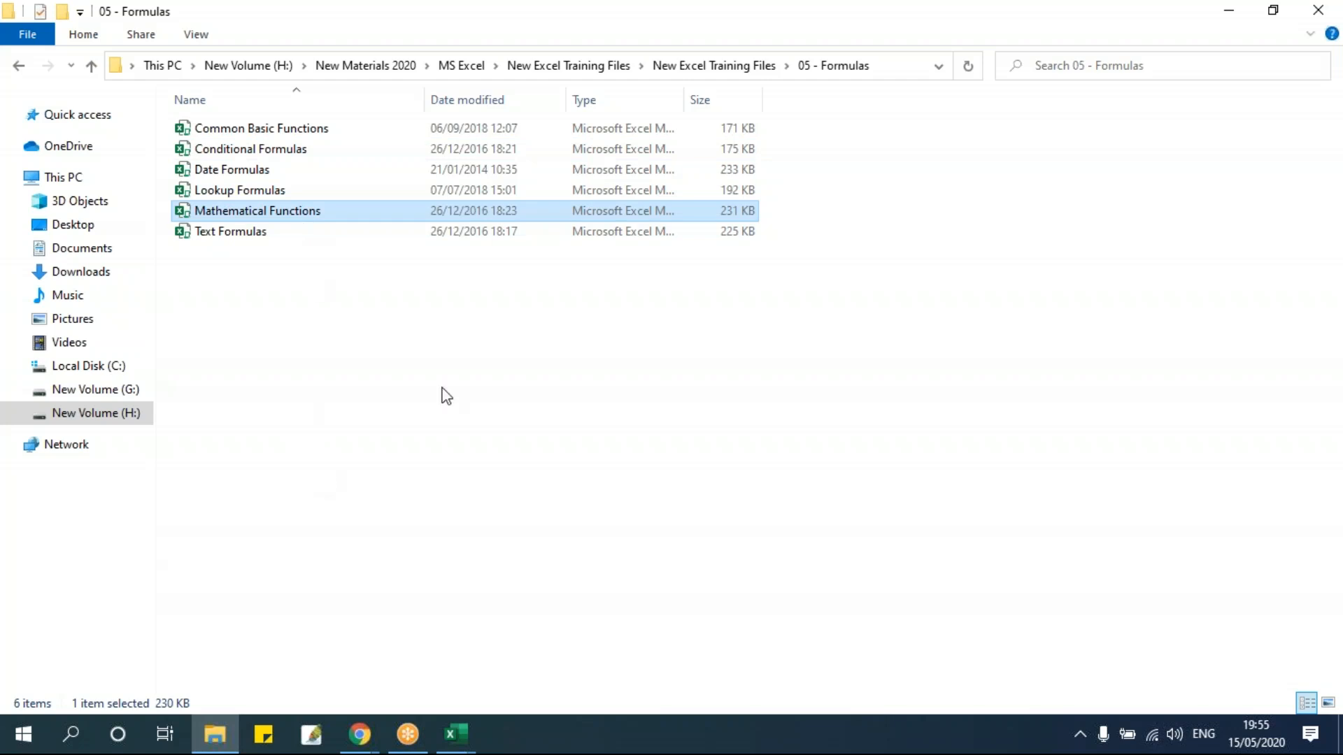
Step: Open the Mathematical Functions workbook from the 05 - Formulas folder
click(284, 195)
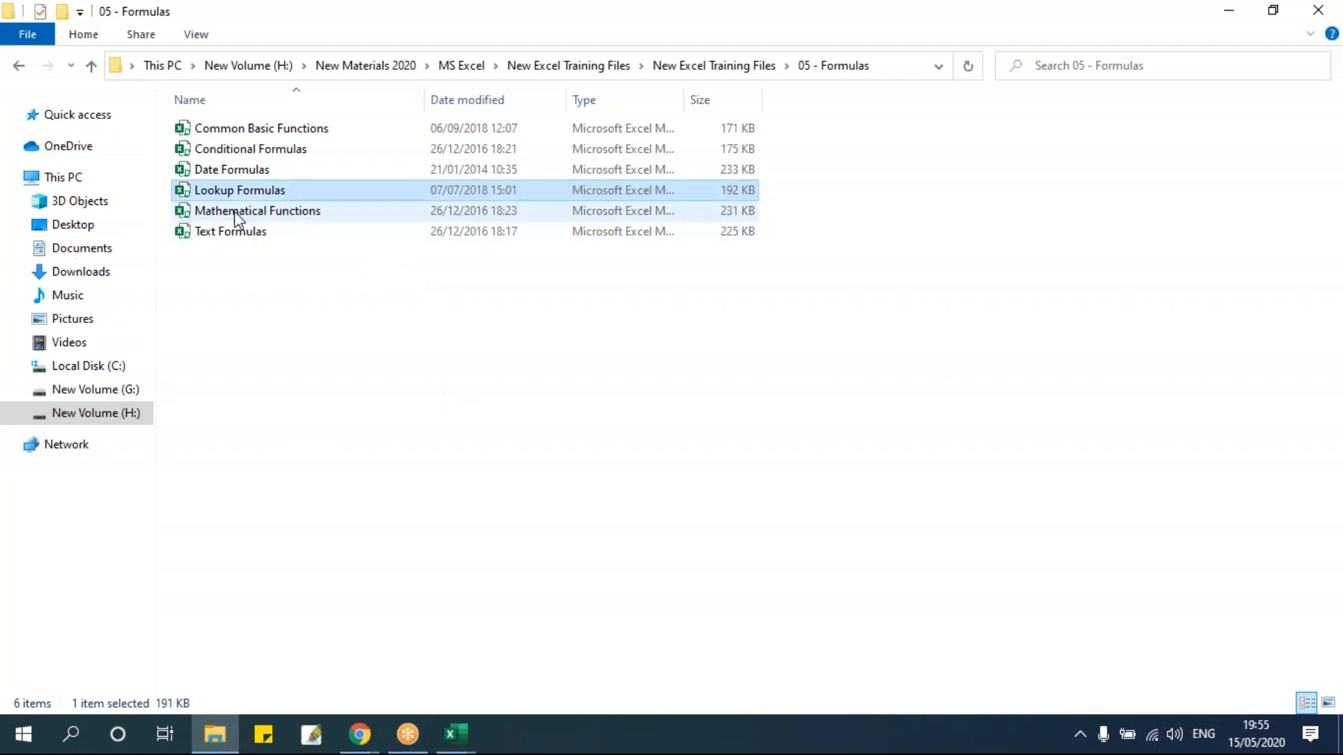
click(264, 209)
key(Up)
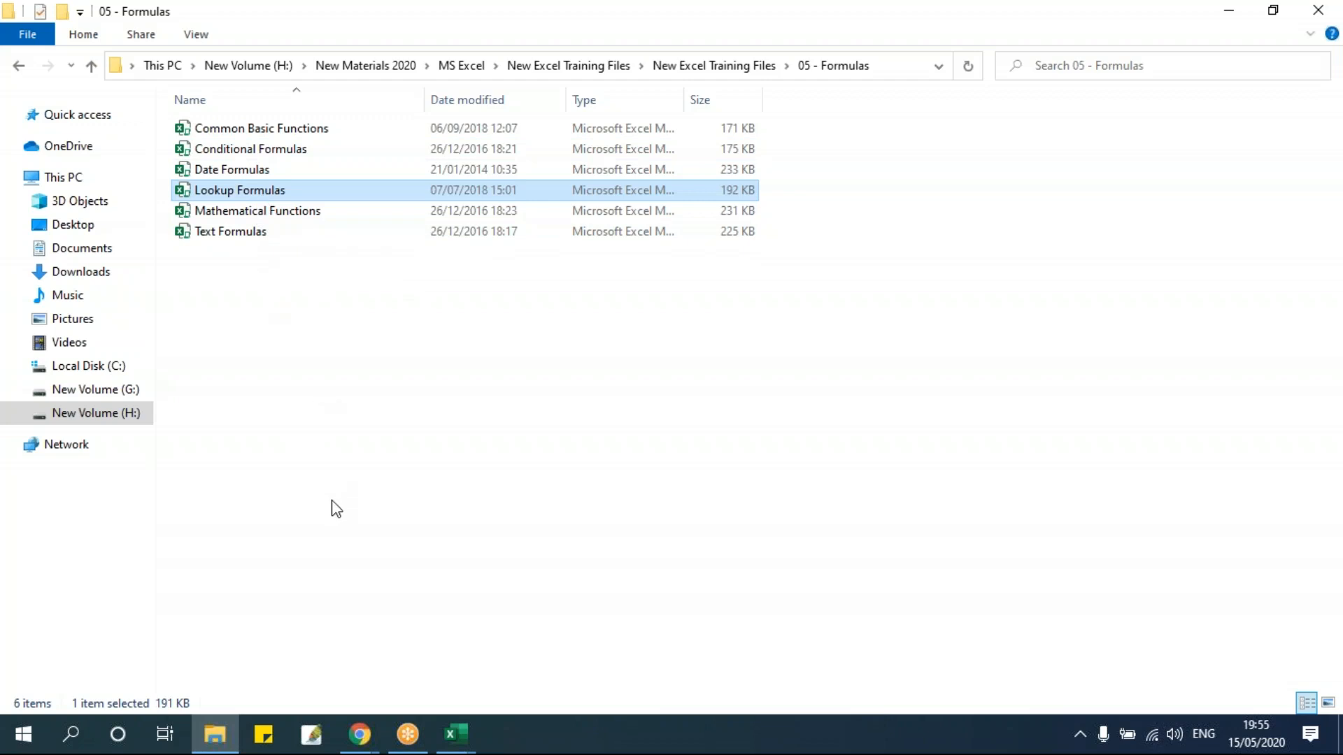
click(294, 213)
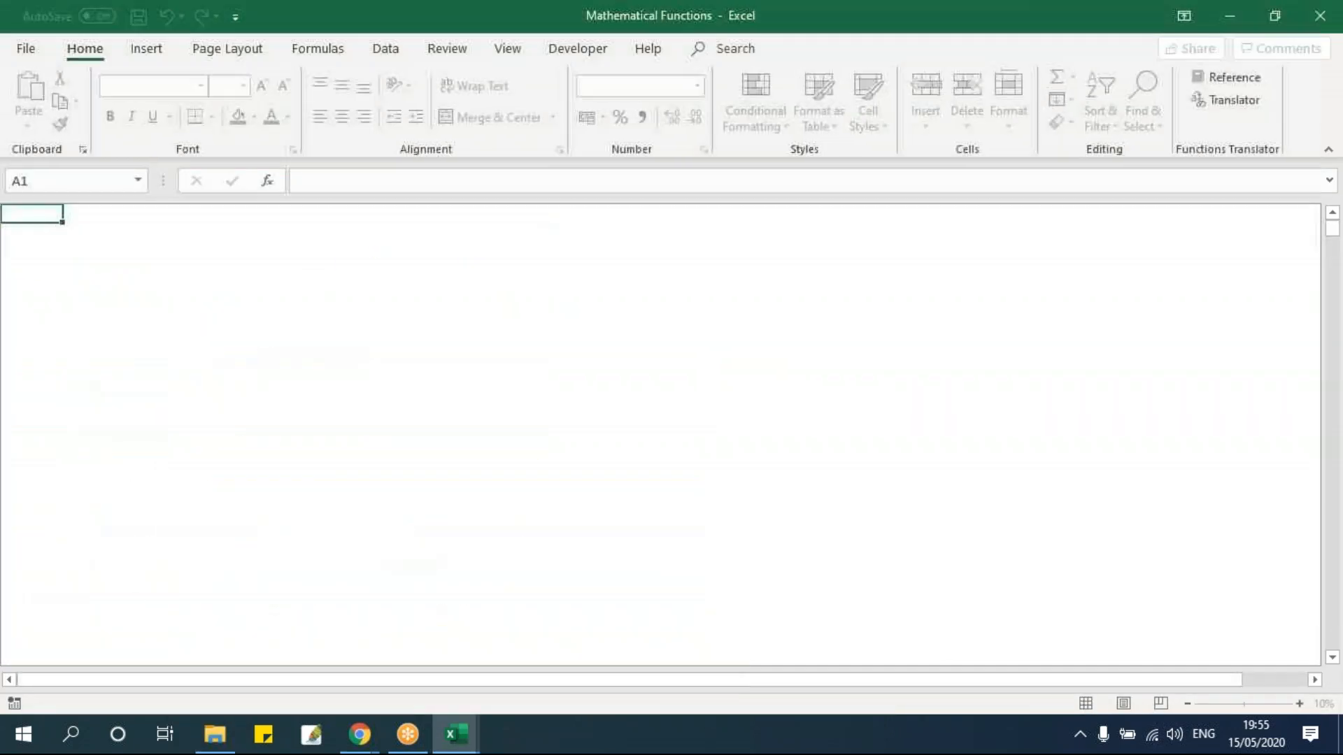
click(804, 500)
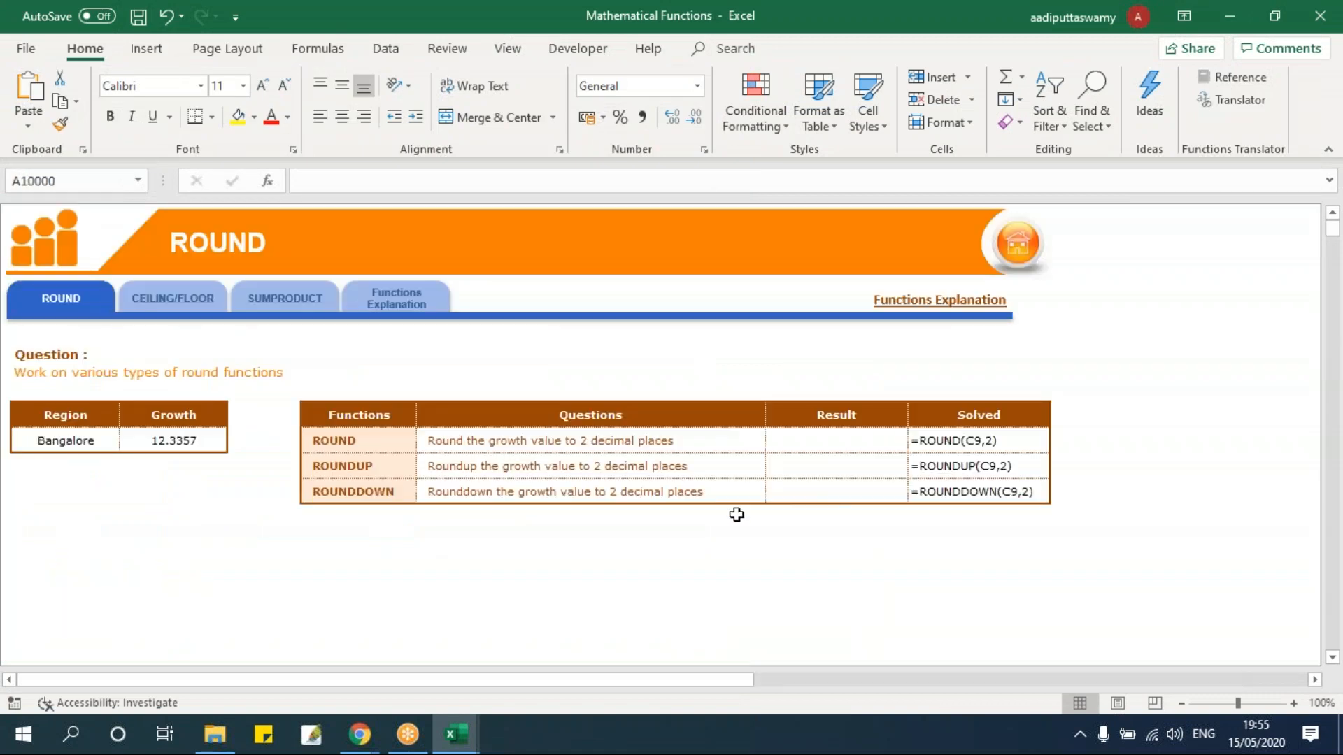
Step: Enter =ROUND(C9,2) in C10, directly below Bangalore's growth value on the ROUND sheet
click(93, 440)
scroll(93, 441, up, 1)
scroll(368, 518, up, 2)
scroll(363, 518, up, 3)
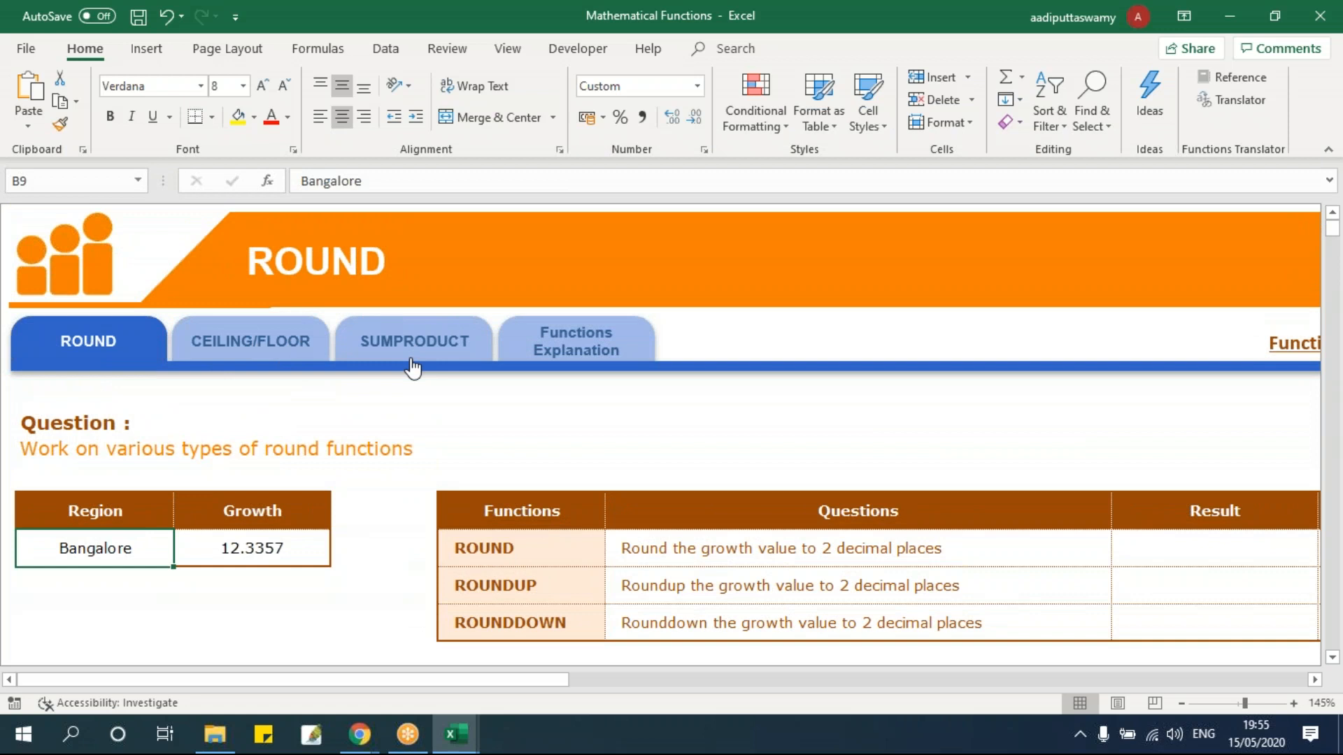
scroll(247, 551, down, 2)
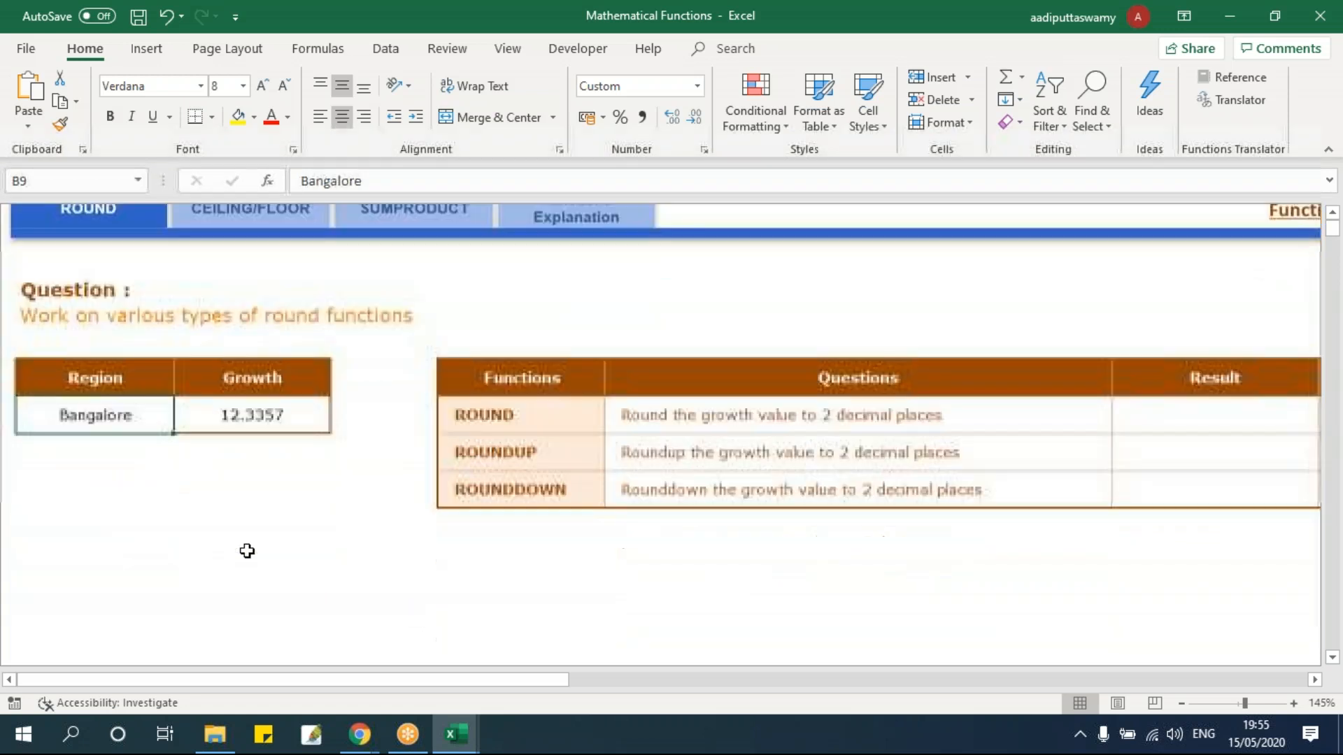
scroll(246, 551, down, 2)
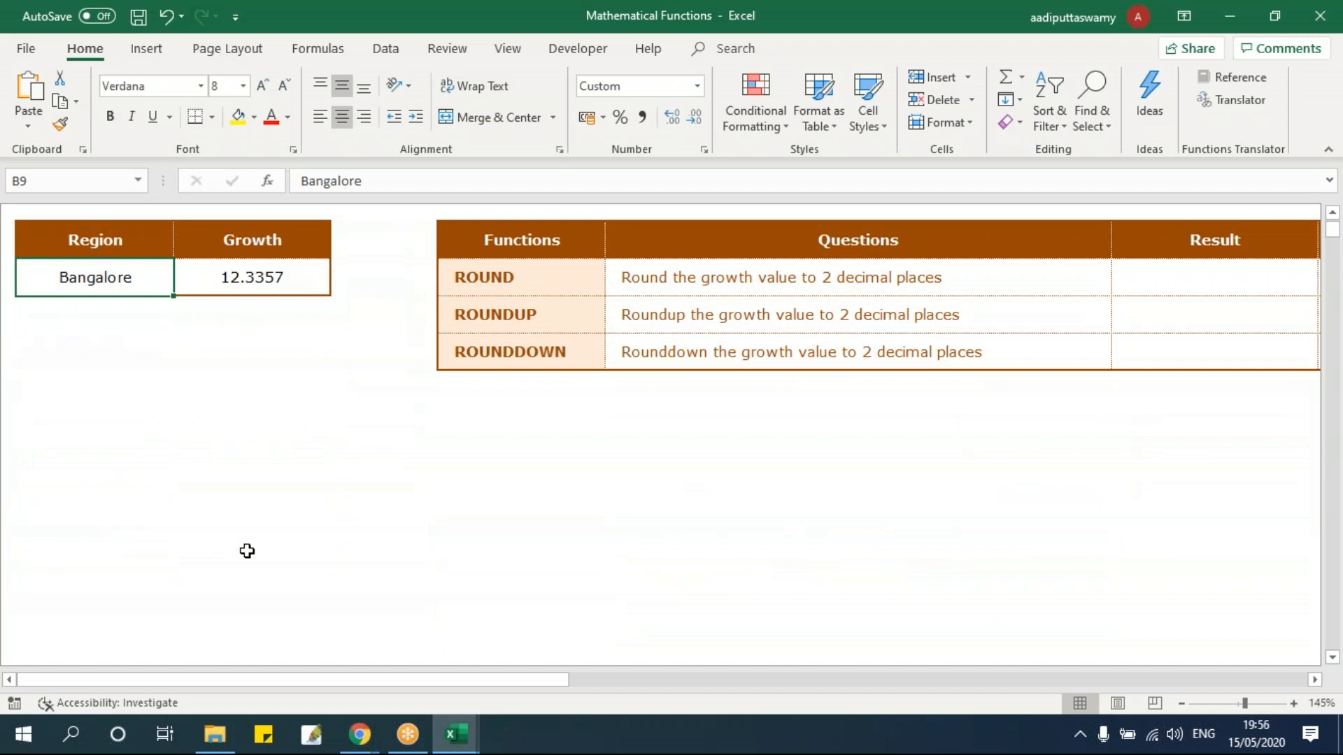
click(238, 311)
text(=)
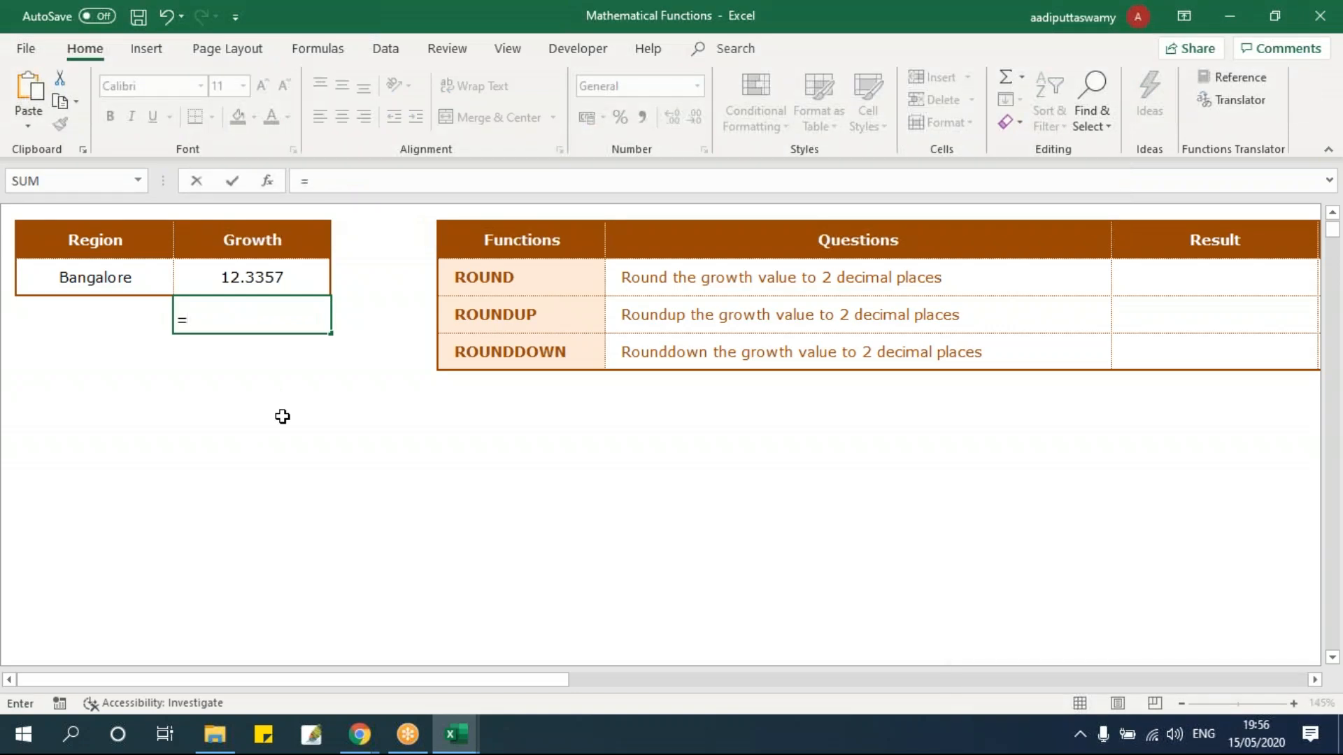
text(roun)
key(Tab)
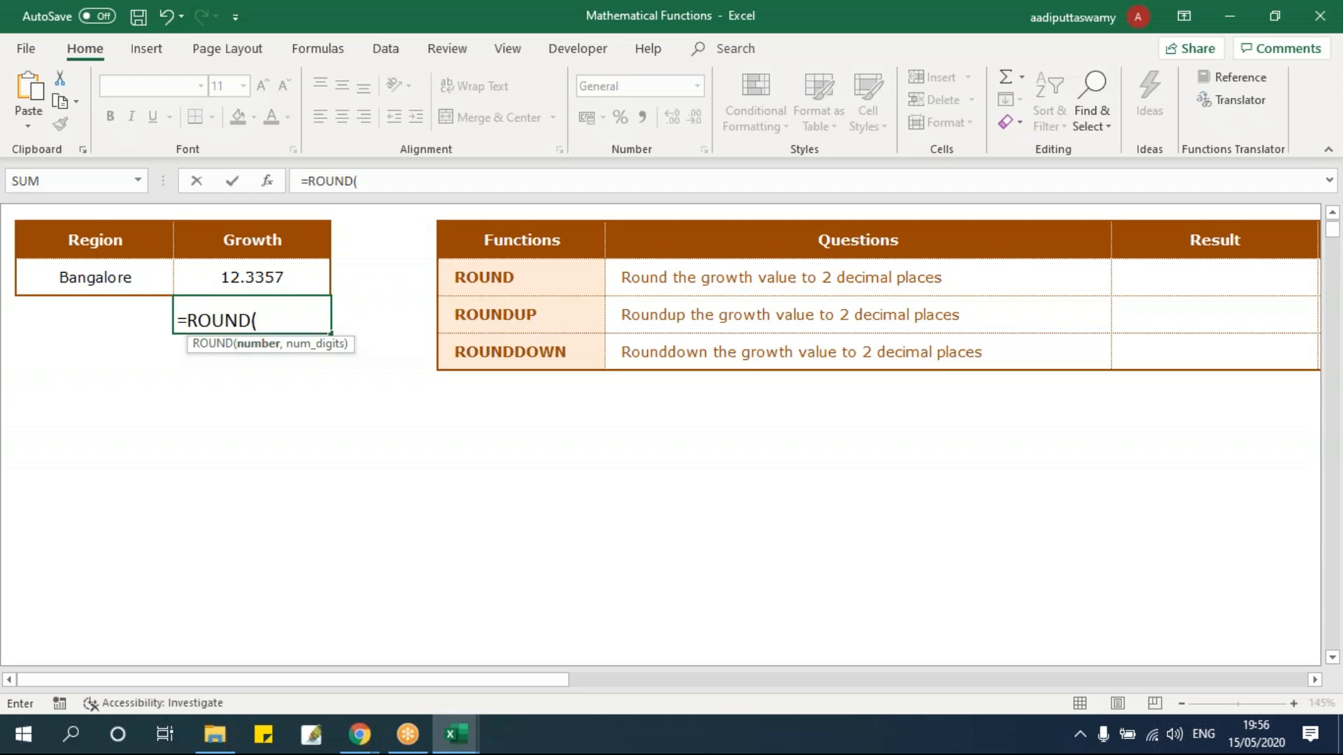
click(290, 277)
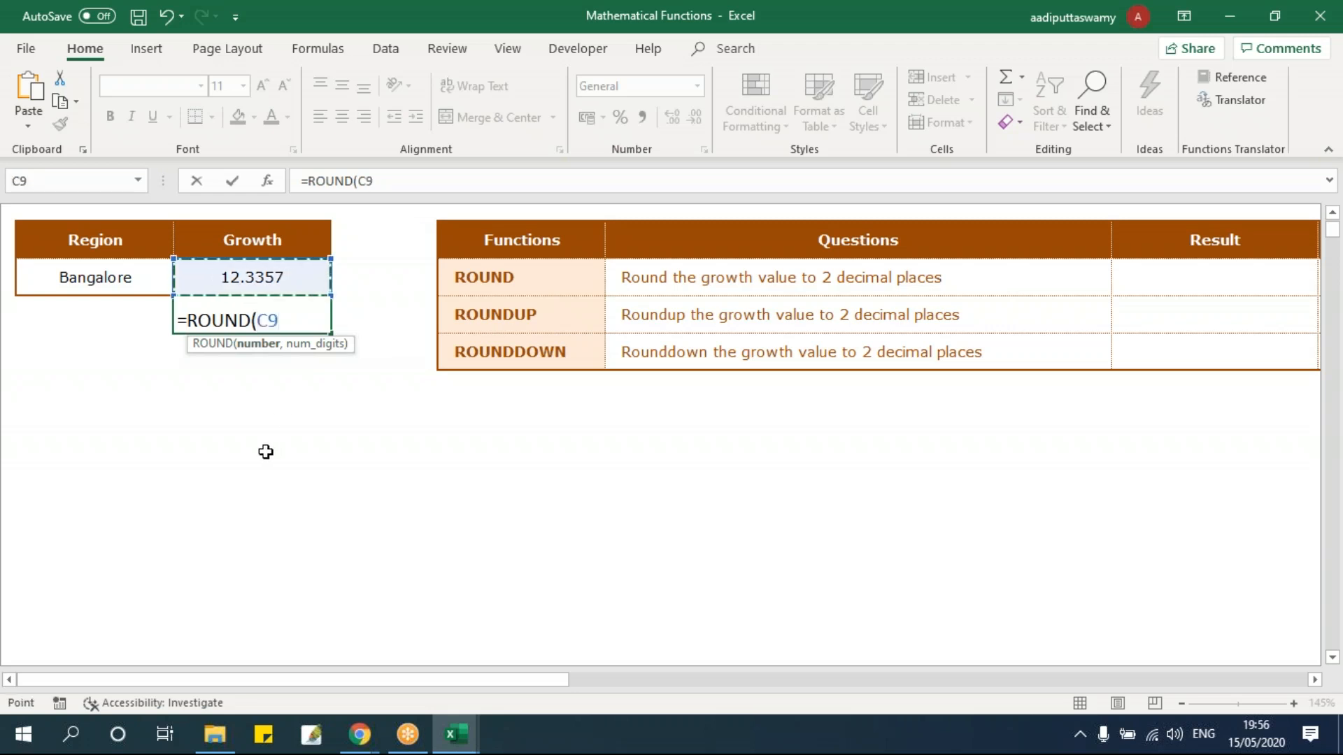
text(,)
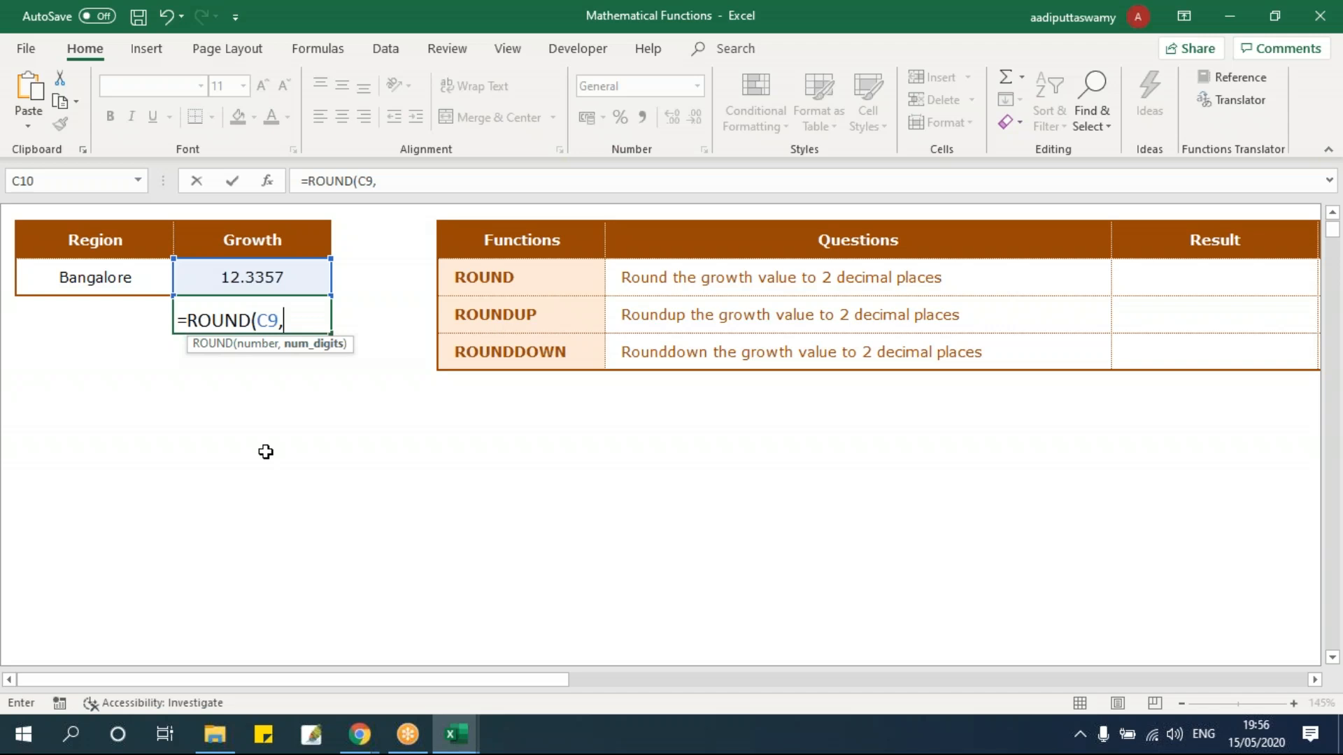
text(2))
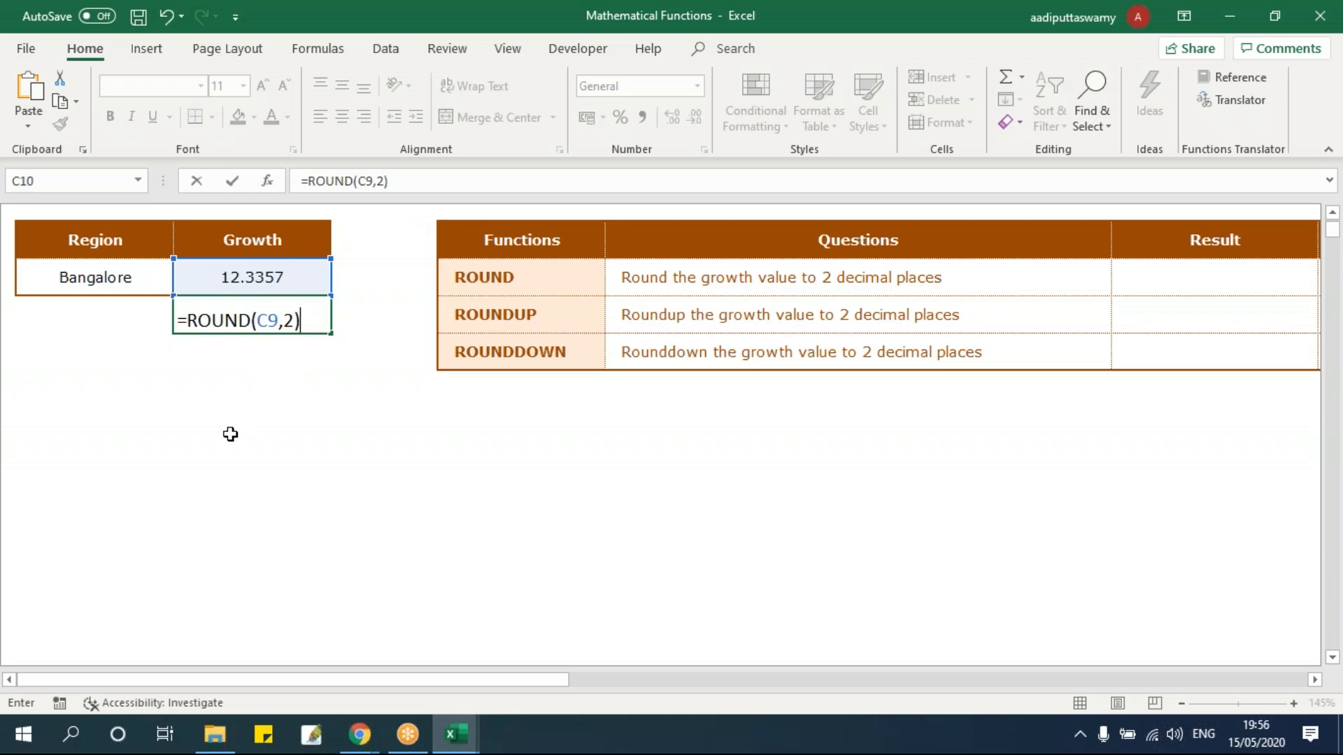
key(Return)
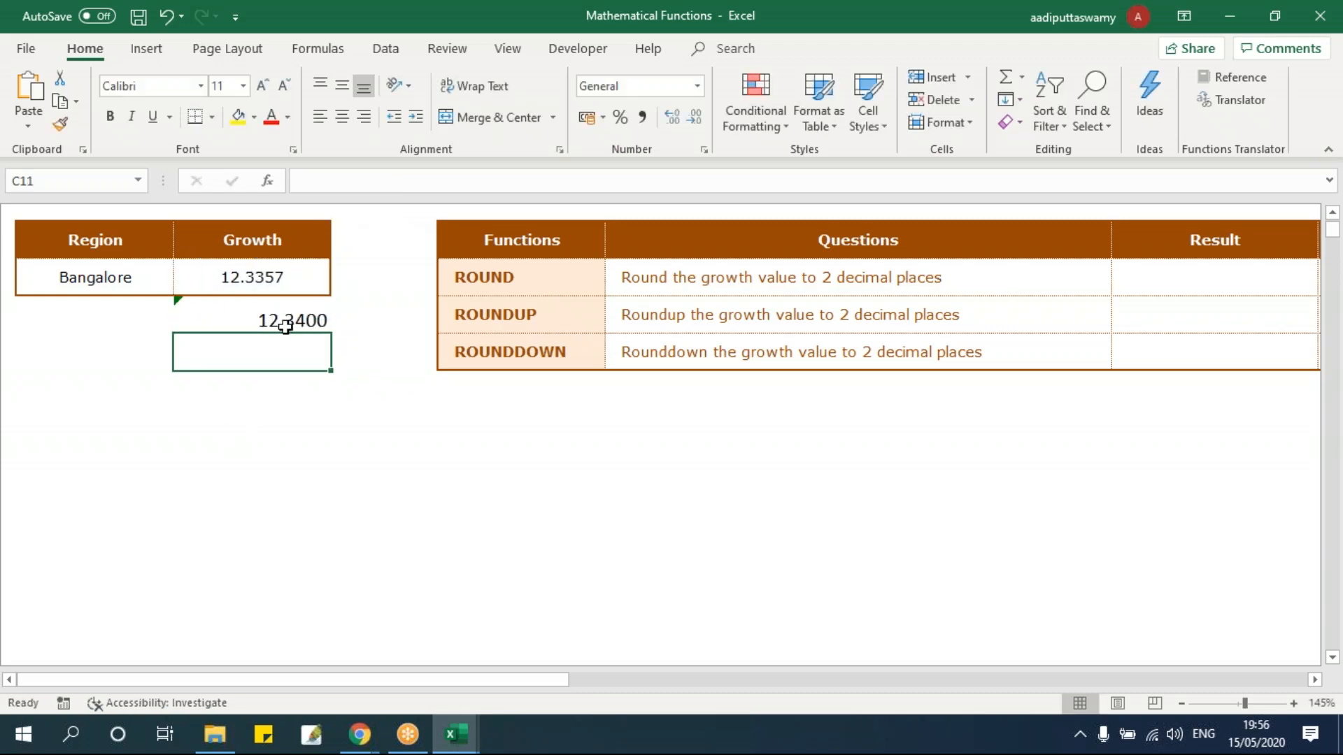
Step: Set the growth value in C9 to 12.33367876 by changing its third decimal to 3, to test the ROUND formula
double_click(256, 280)
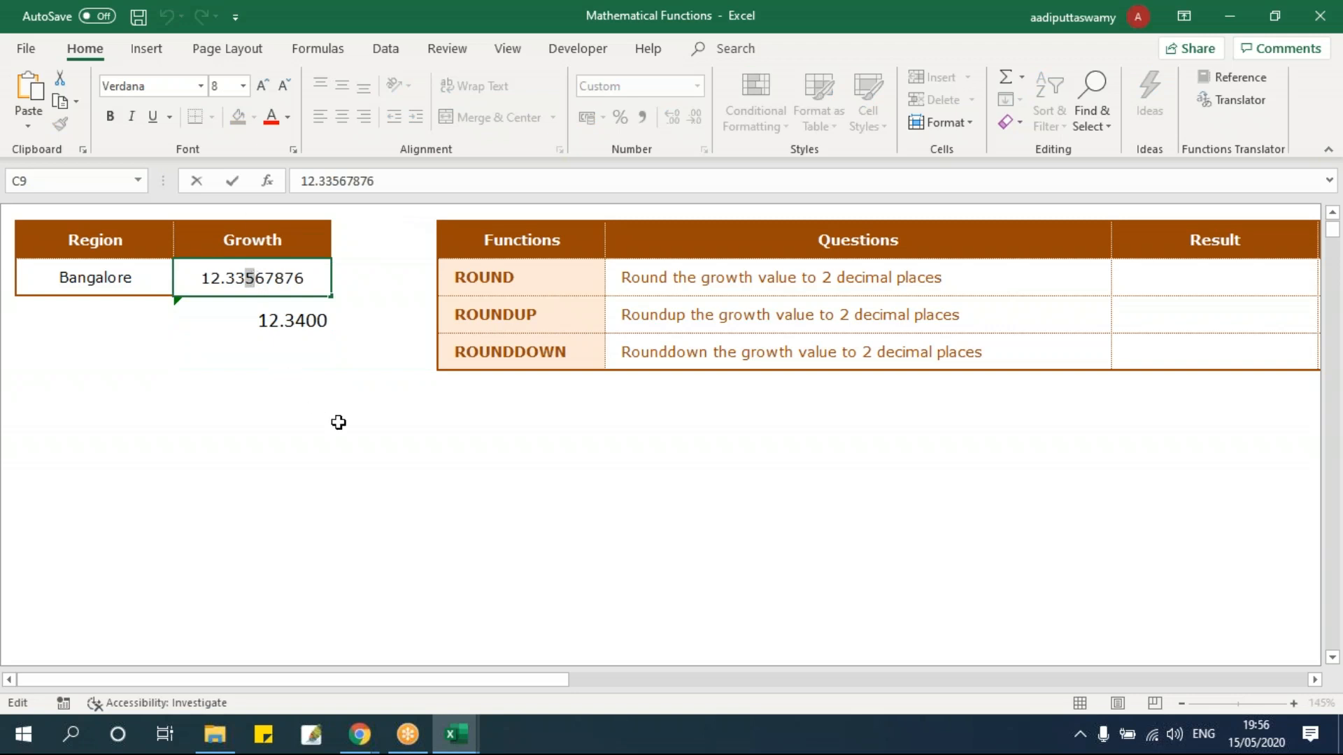
text(3)
key(Return)
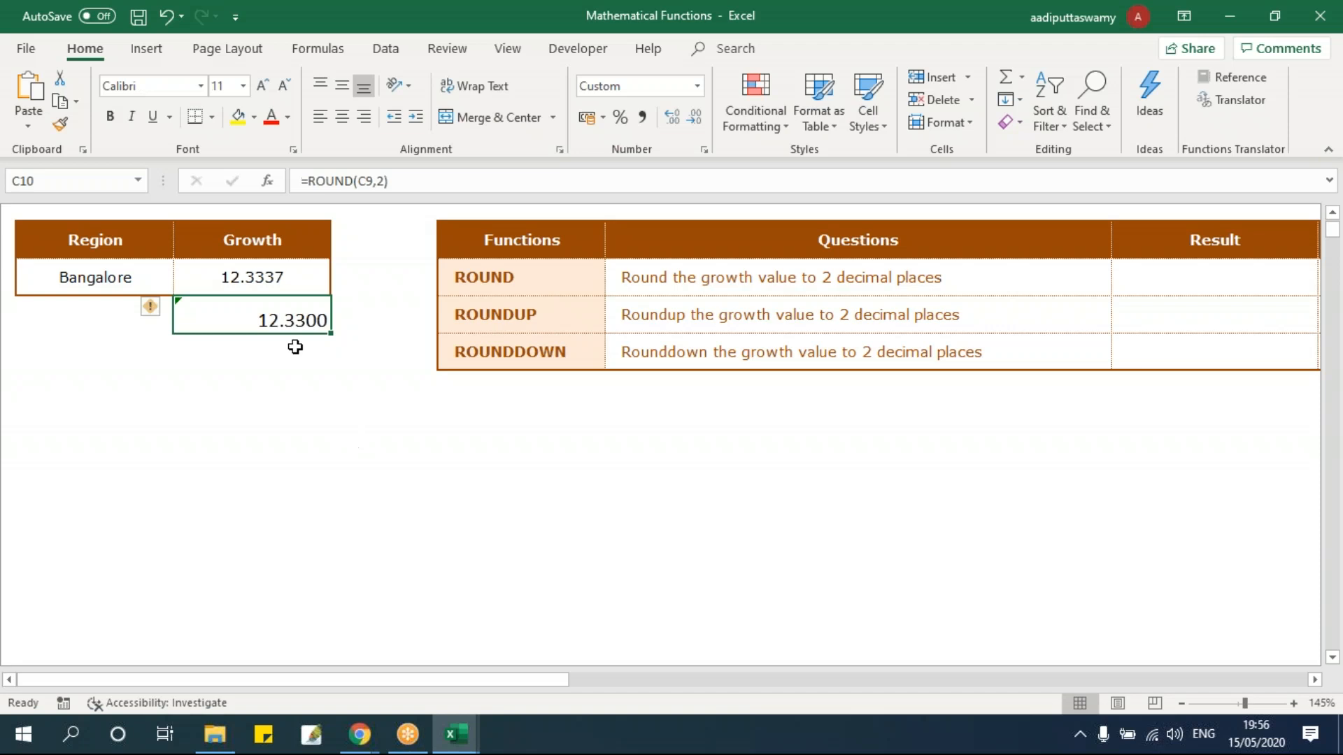
Step: Set the third decimal of the growth value in C9 to 9, making it 12.33967876, to test ROUND again
double_click(270, 280)
click(229, 280)
key(BackSpace)
text(967876)
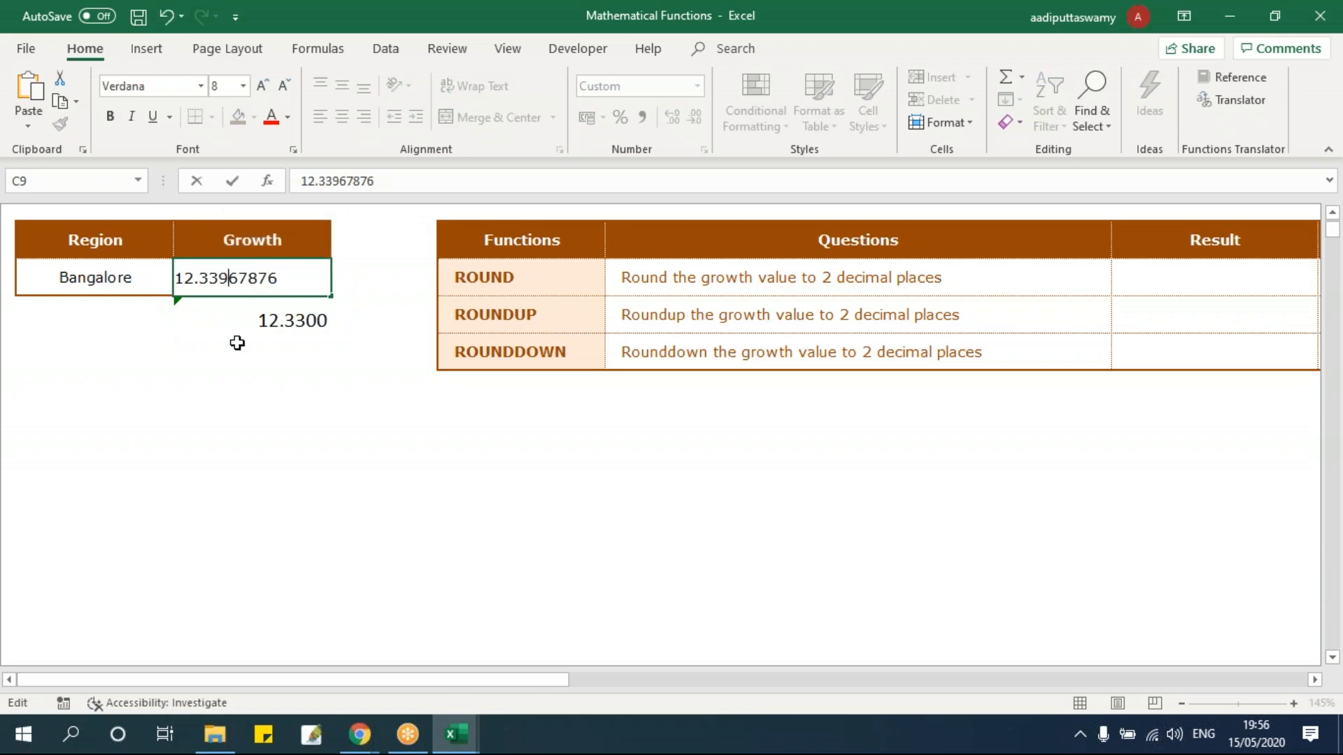
key(Return)
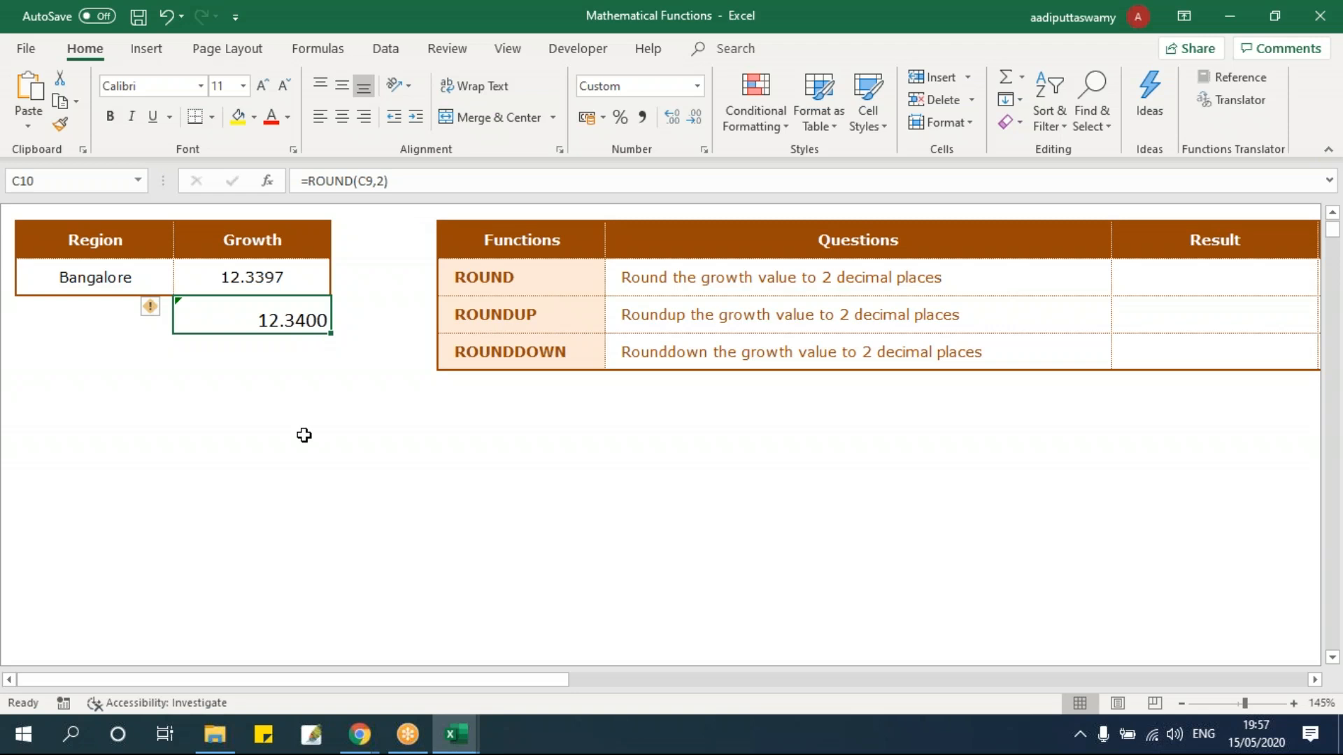
Step: Enter =ROUNDUP(C9,2) in C11 below the ROUND result
click(292, 349)
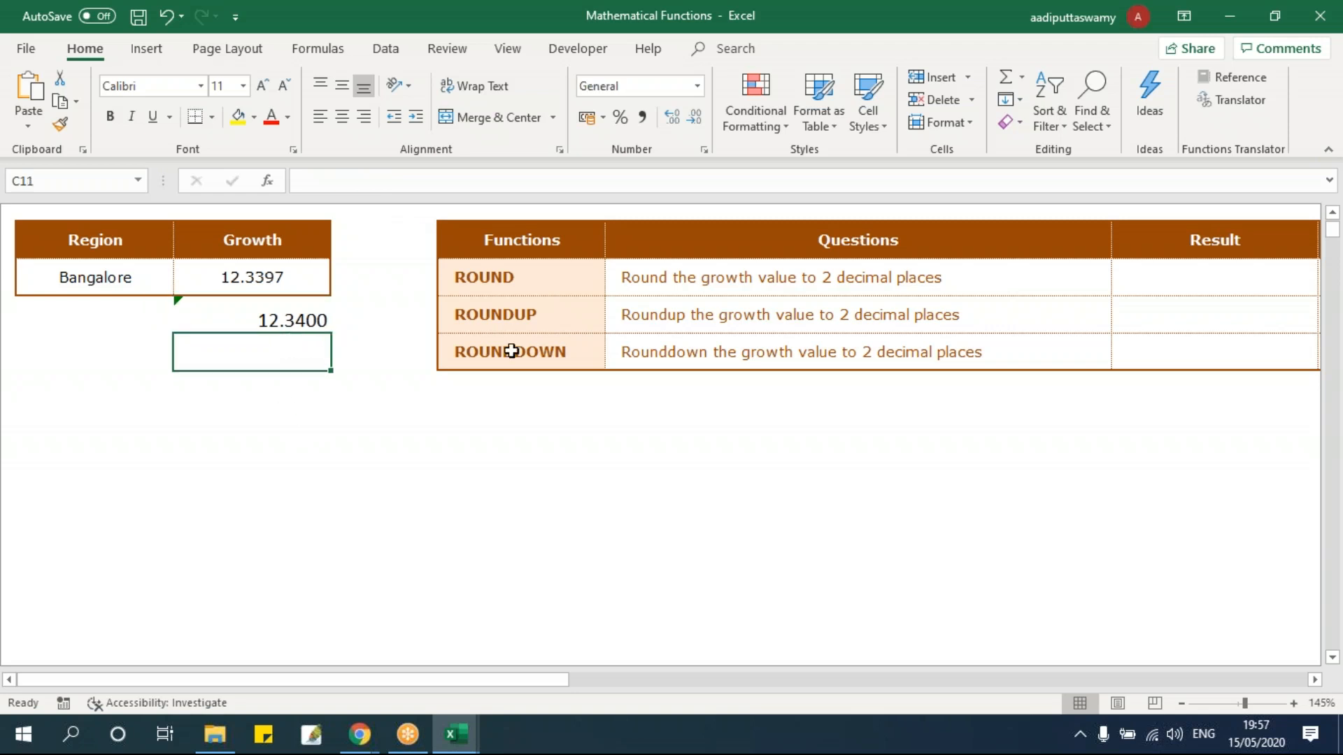
click(526, 315)
click(525, 348)
click(283, 350)
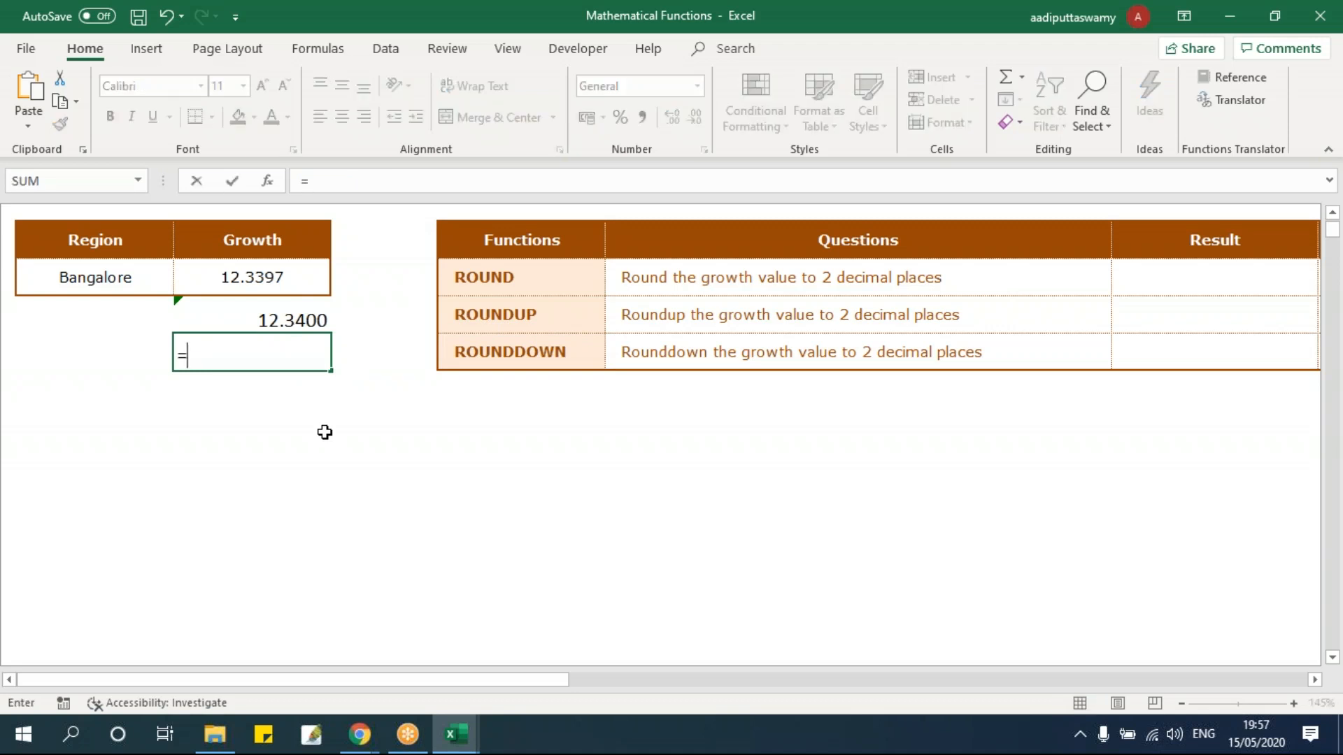
text(roun)
key(Down)
key(Down)
key(Tab)
click(249, 276)
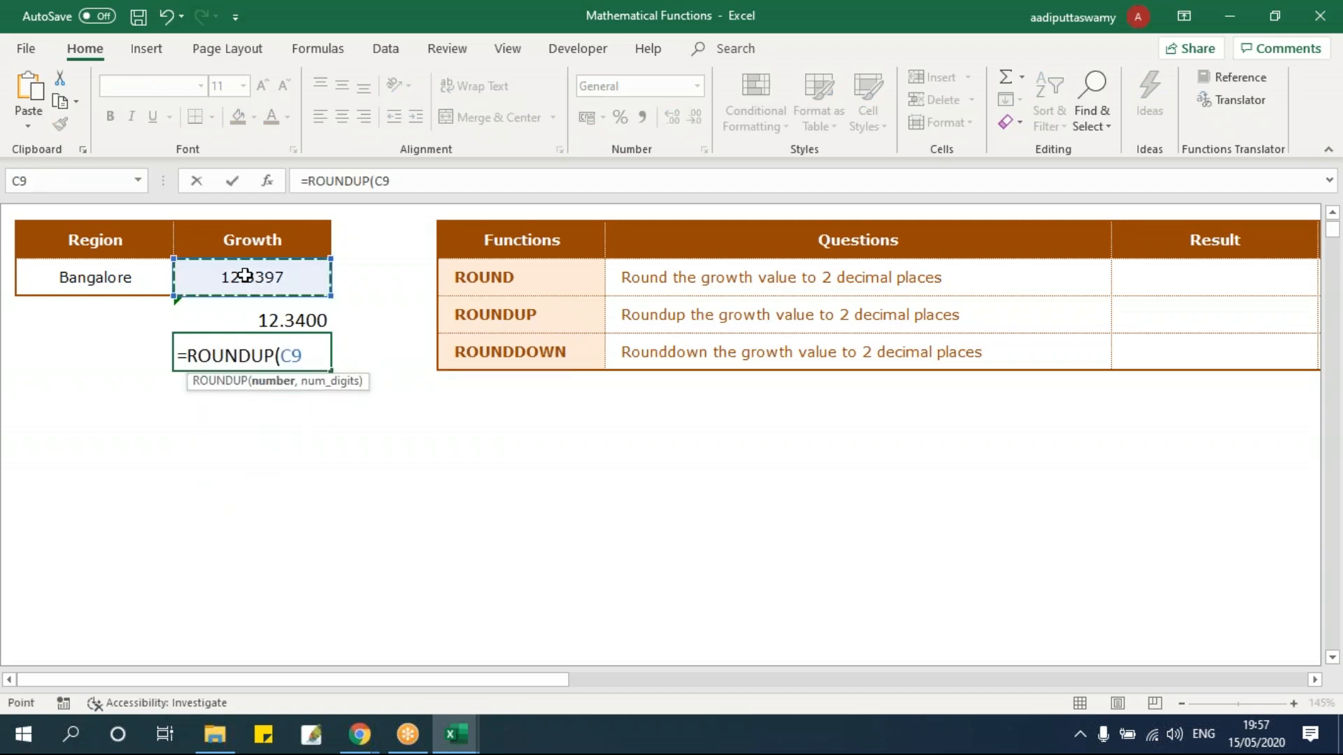
text(,2))
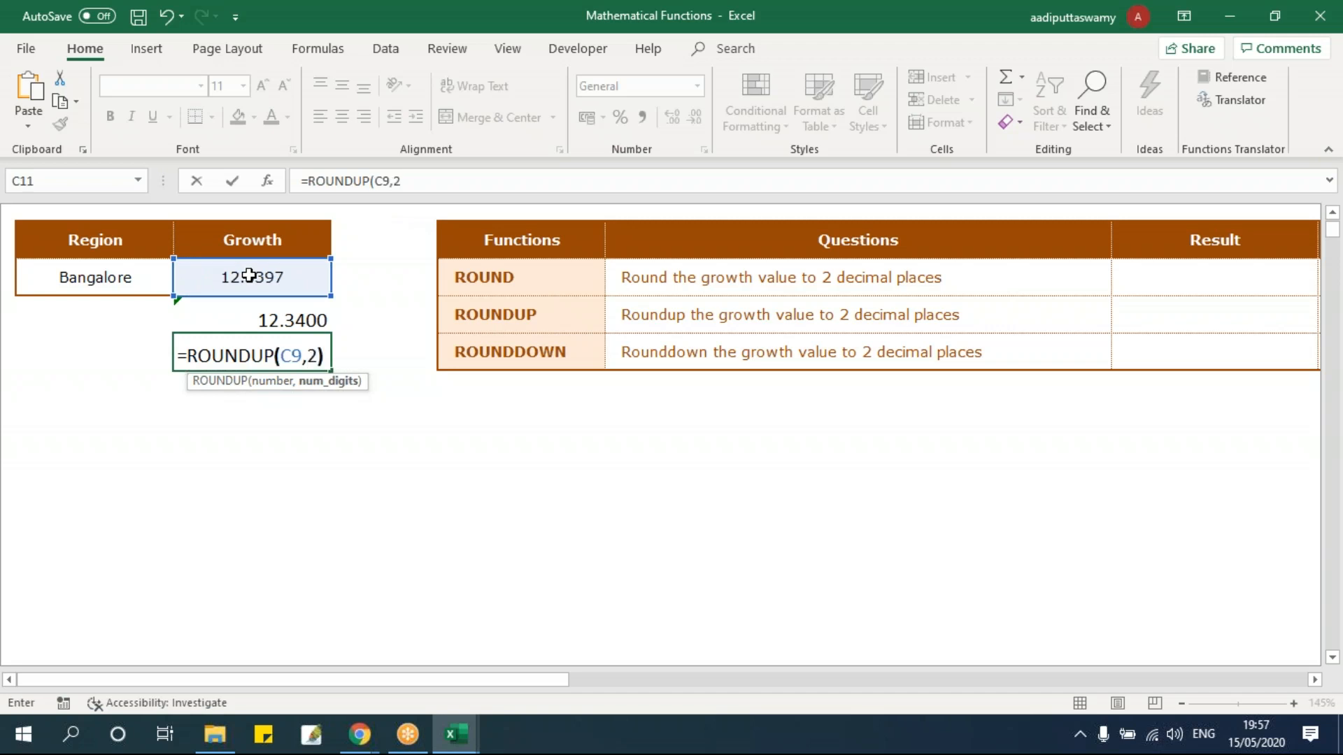
key(Return)
Step: Set the growth value in C9 to 12.33367876 to compare ROUND with ROUNDUP
double_click(282, 277)
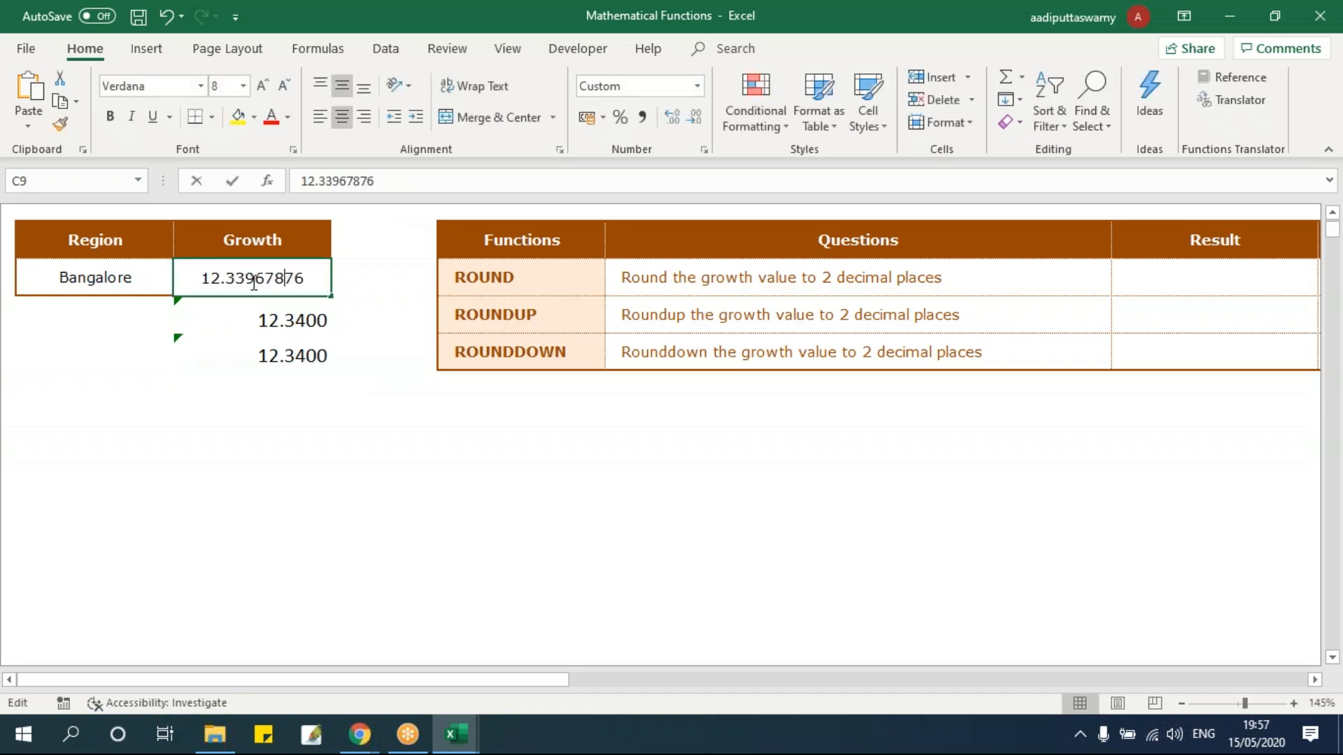
text(3)
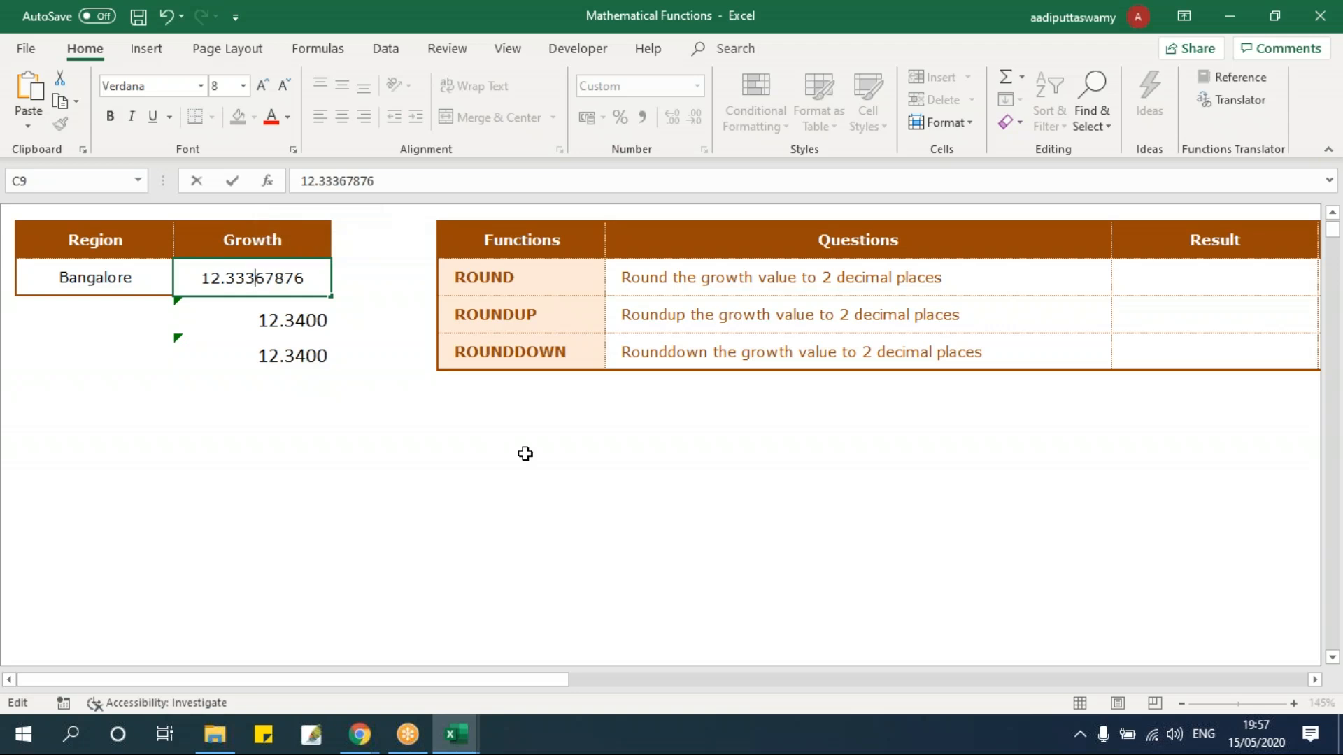
key(Return)
key(Return)
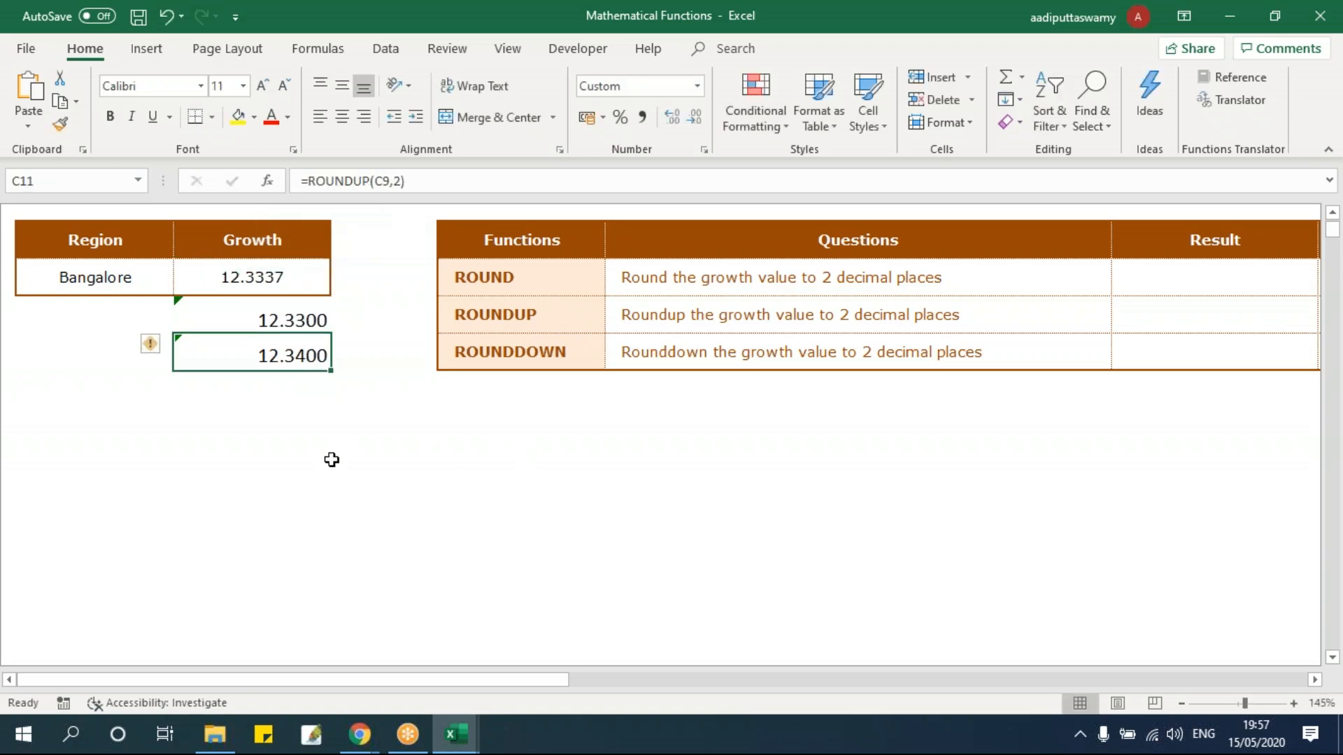
Step: Enter =ROUNDDOWN(C9,2) in C12 below the ROUNDUP result
click(305, 392)
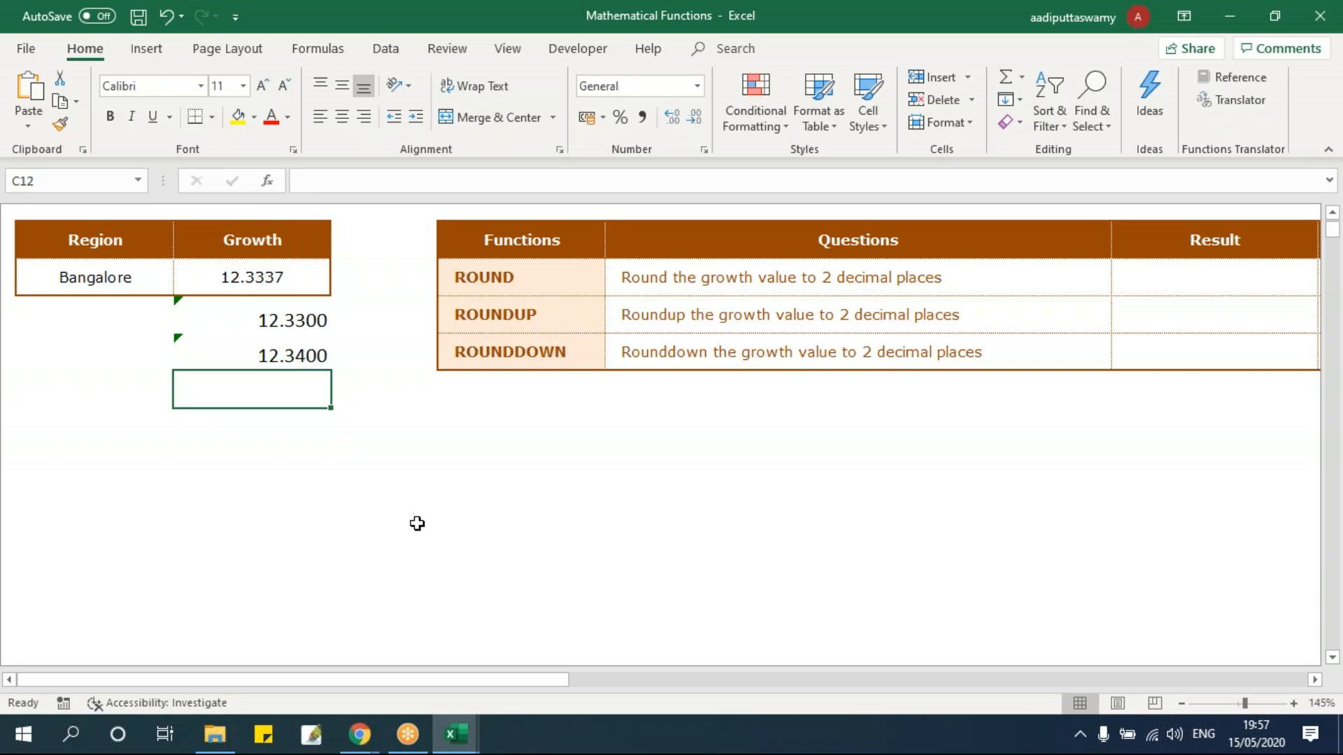
text(=roun)
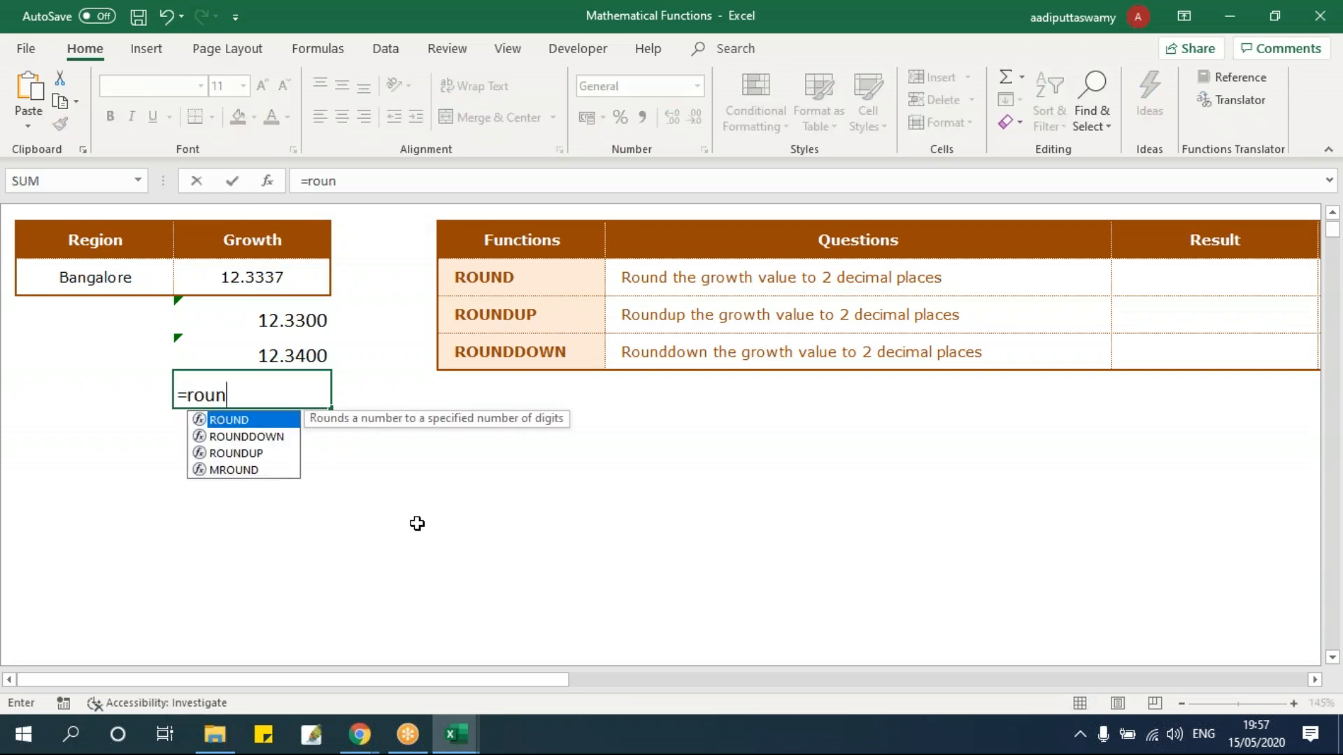
key(Down)
key(Tab)
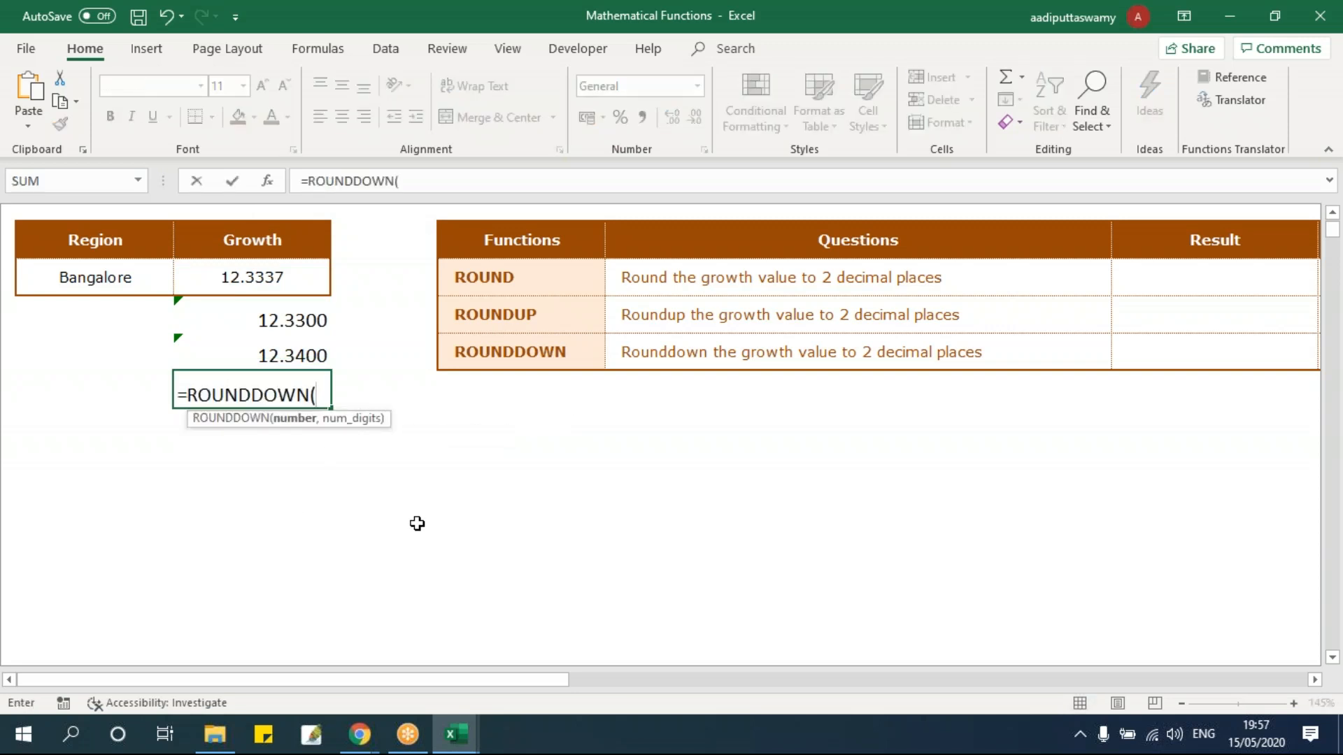
click(269, 279)
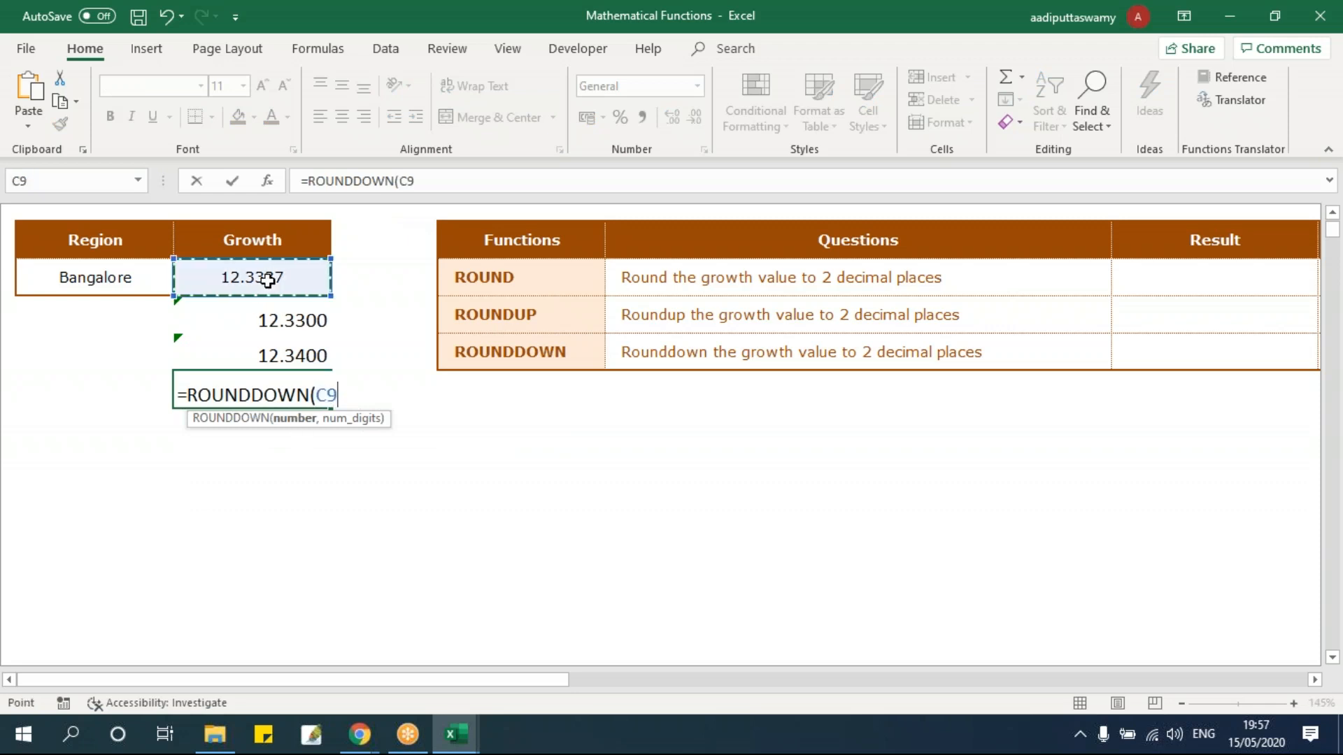
text(,)
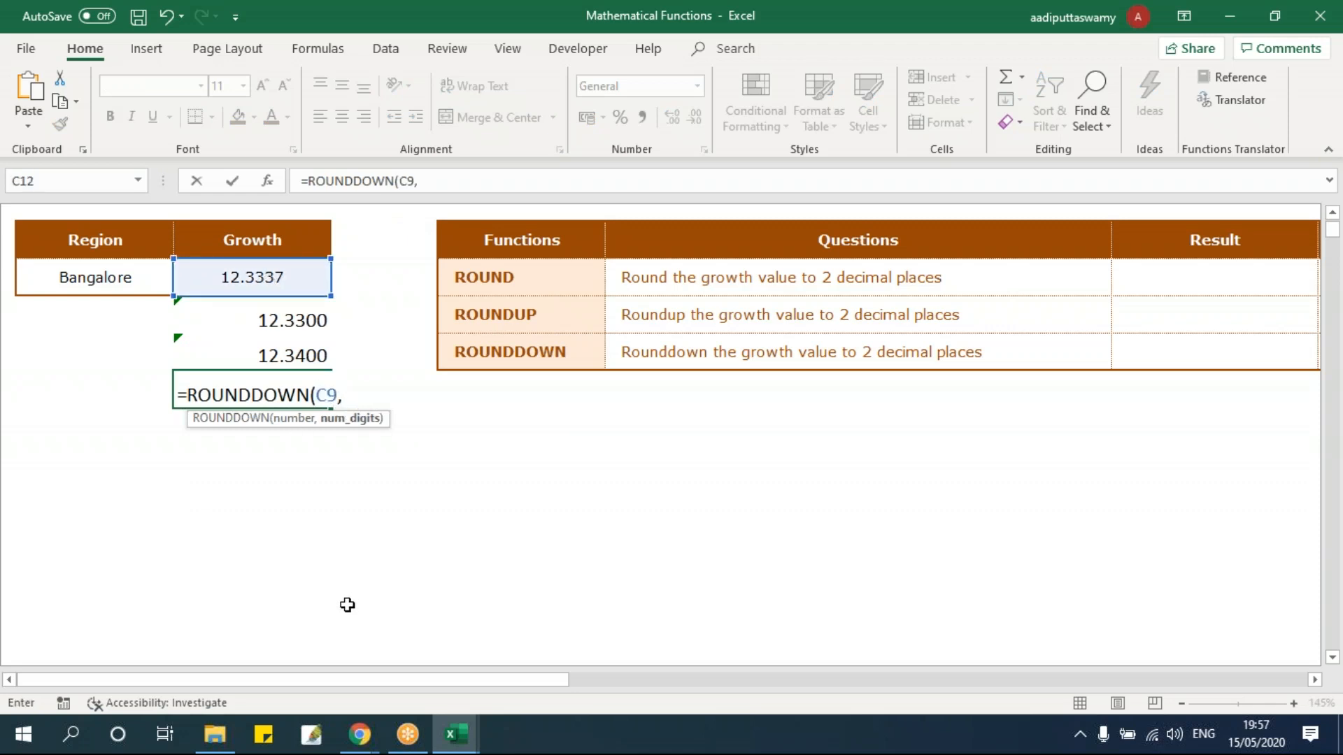
key(BackSpace)
text(2))
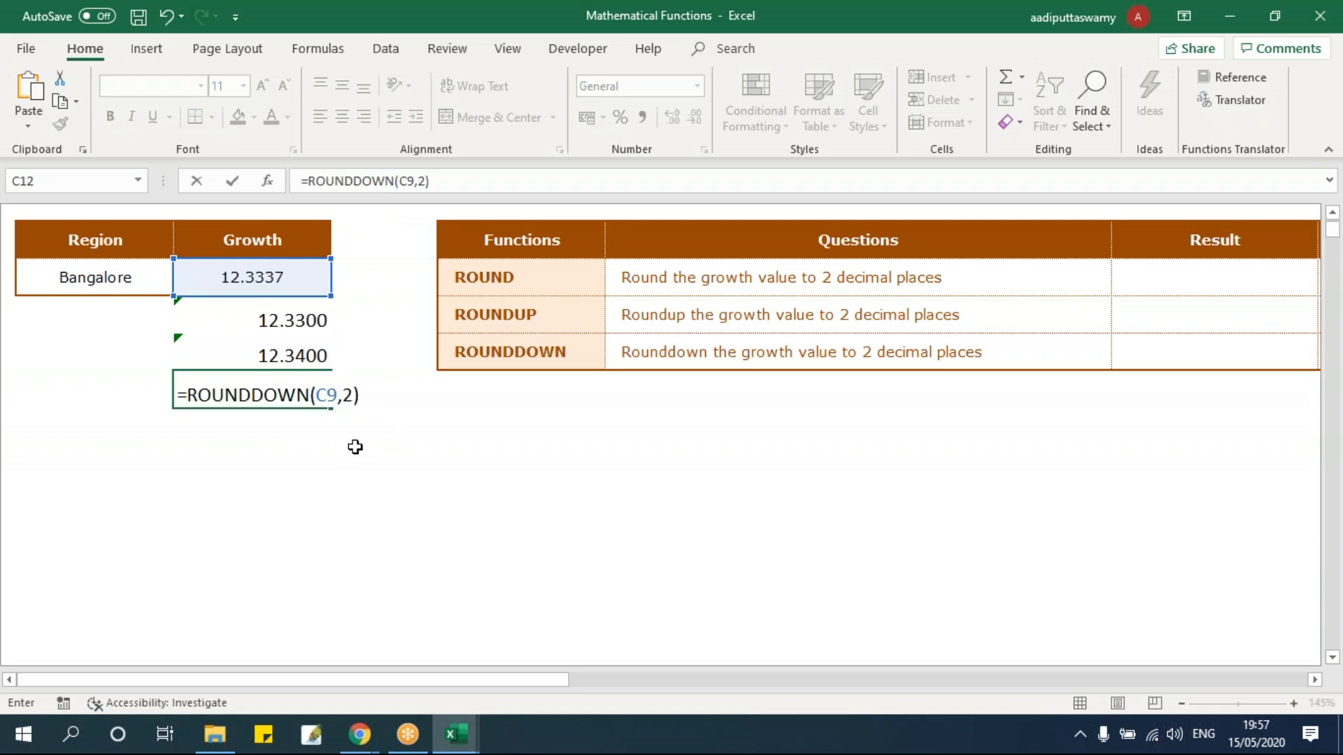
key(Return)
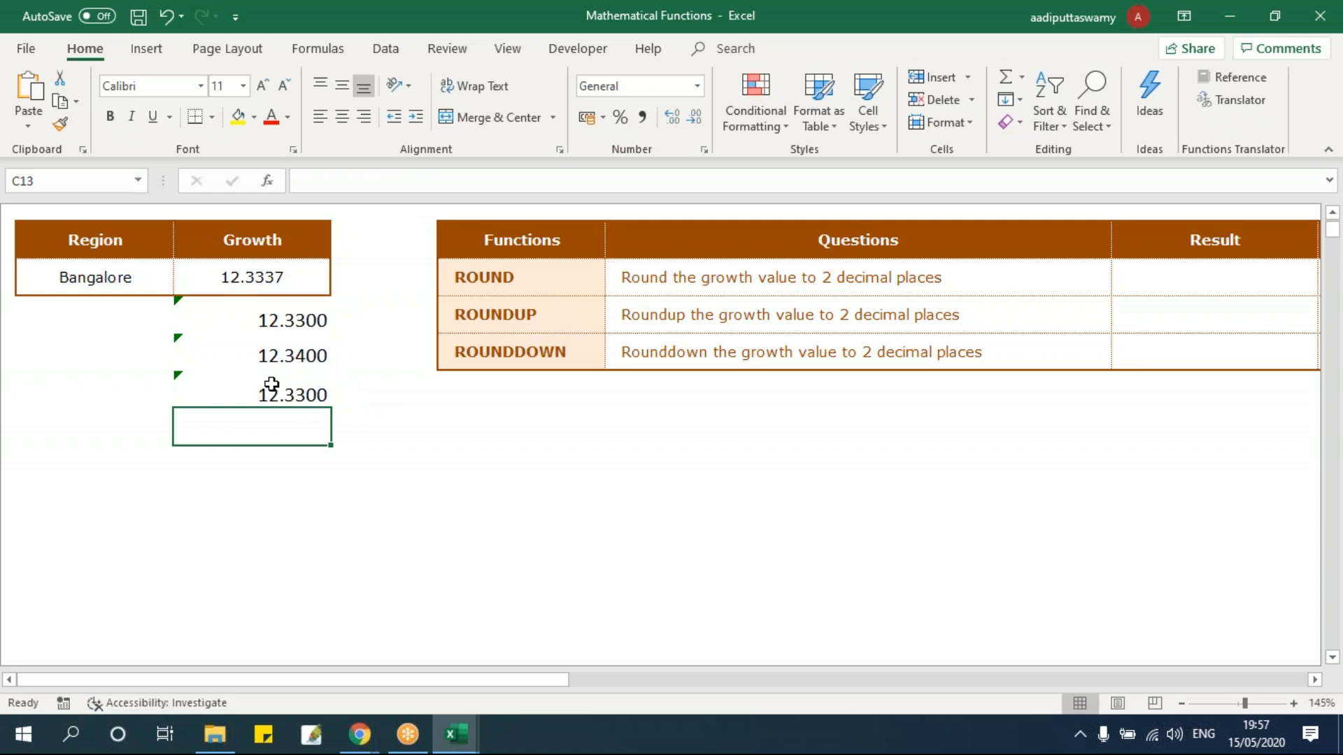
Step: Set the growth value in C9 to 12.33967876 to compare all three rounding formulas
double_click(276, 279)
drag(254, 278, 244, 278)
text(9)
key(Return)
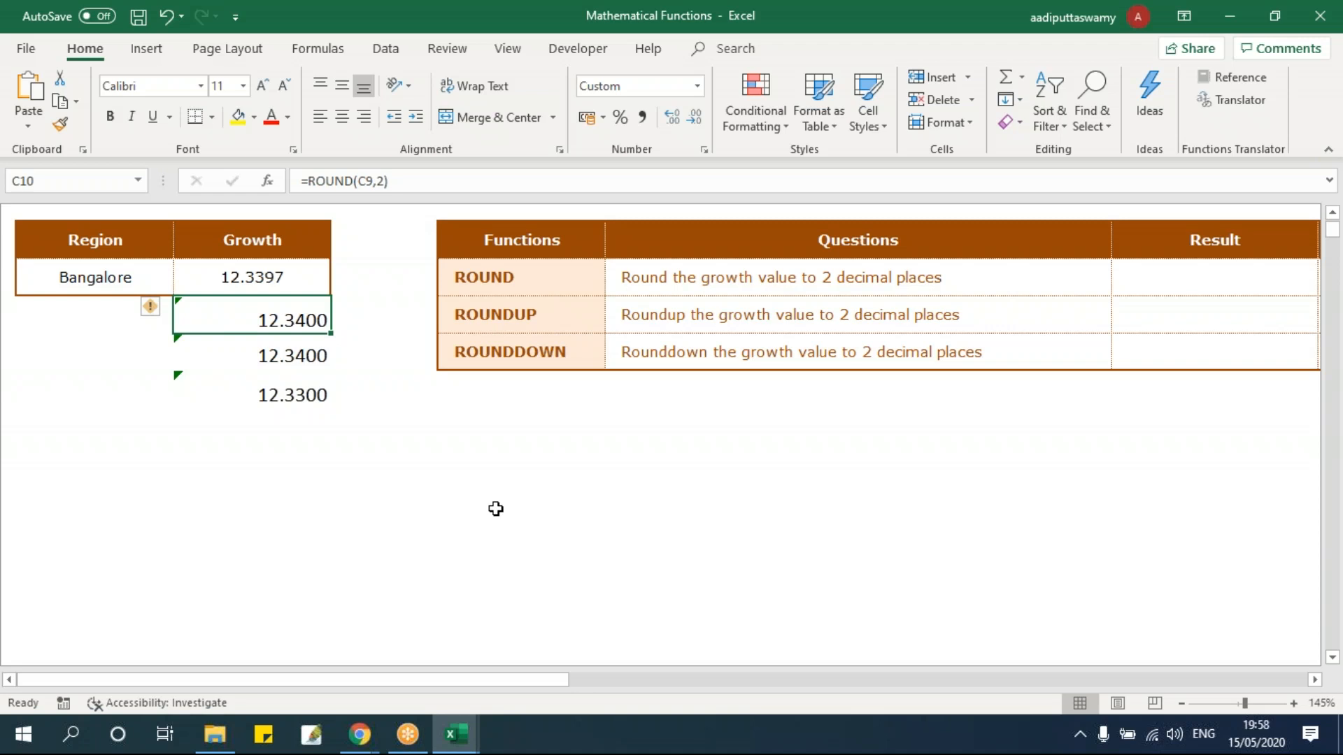
Step: Examine the decimal digits of the growth value in C9 against the listed ROUND, ROUNDUP and ROUNDDOWN functions, leaving the value as is
click(547, 285)
click(322, 289)
double_click(285, 275)
drag(200, 279, 229, 279)
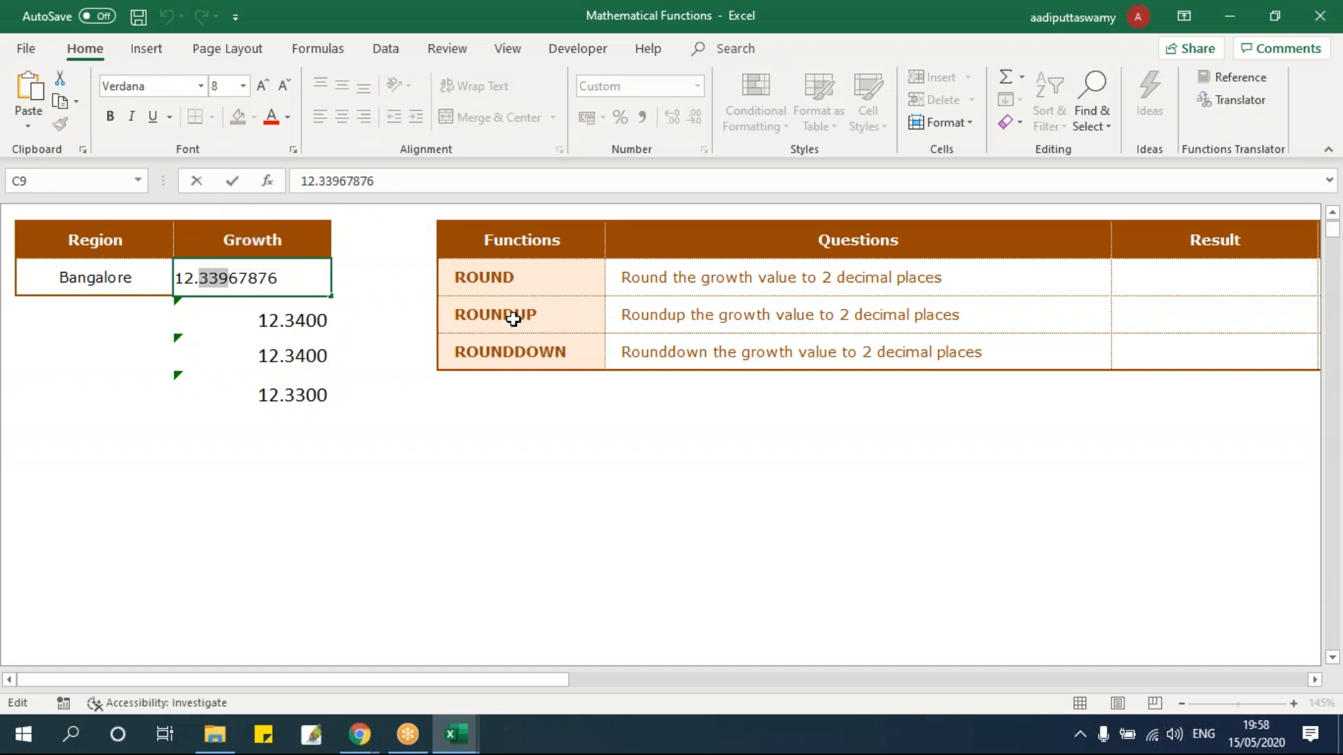
click(504, 350)
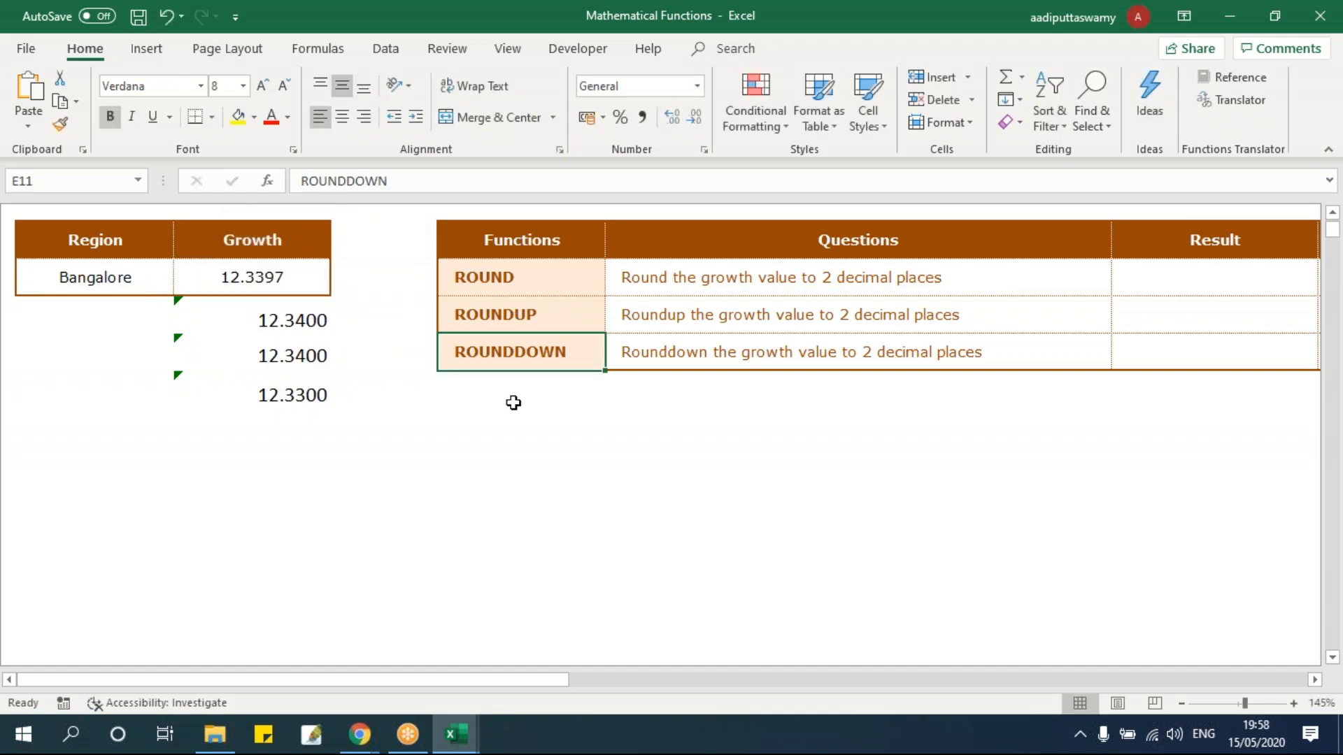
scroll(381, 402, up, 3)
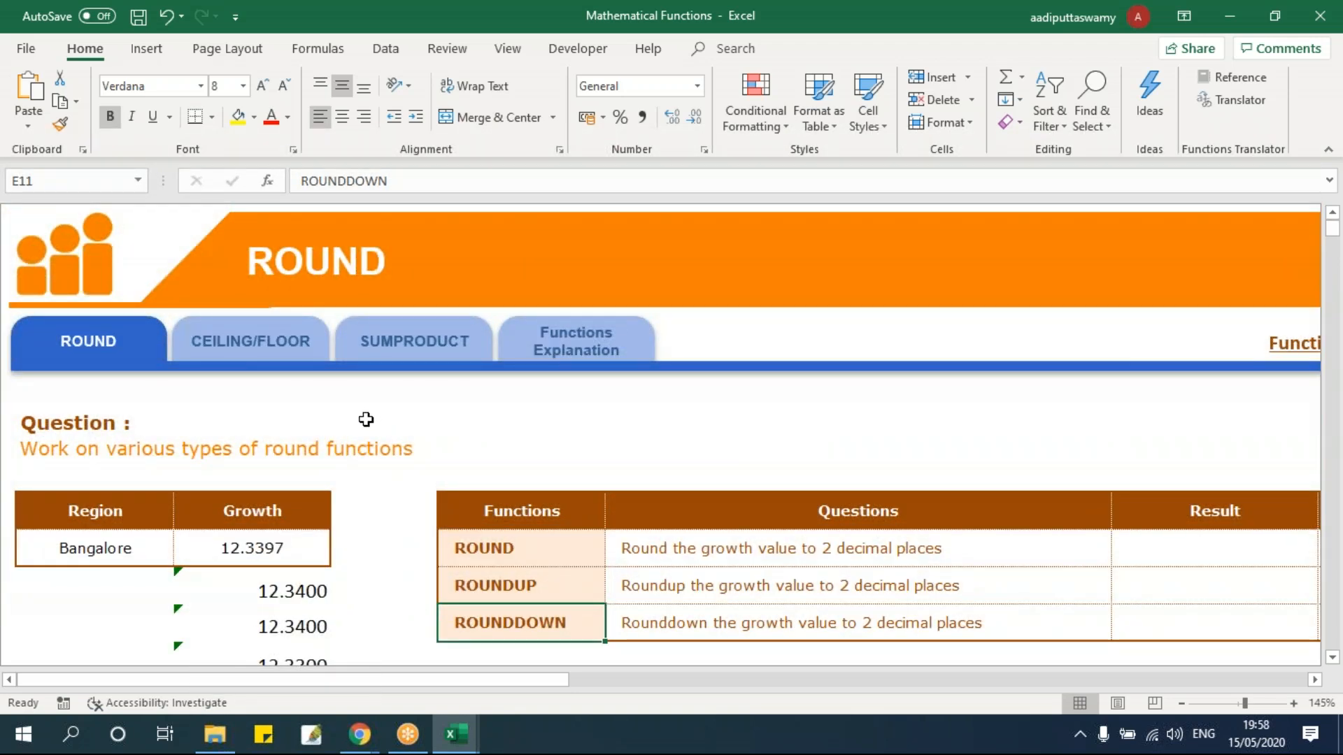
Step: Open the CEILING/FLOOR sheet and select the Bangalore sales value in C9
click(290, 355)
click(174, 440)
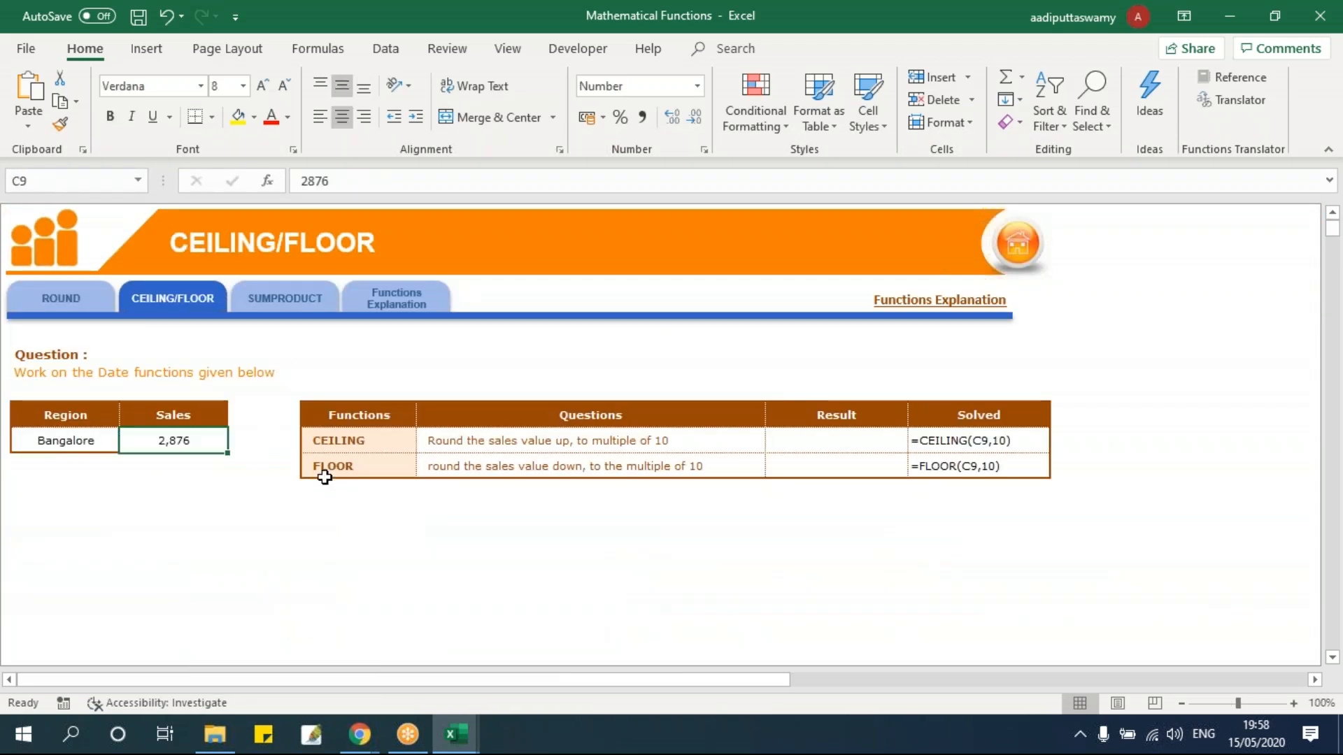
scroll(346, 482, up, 5)
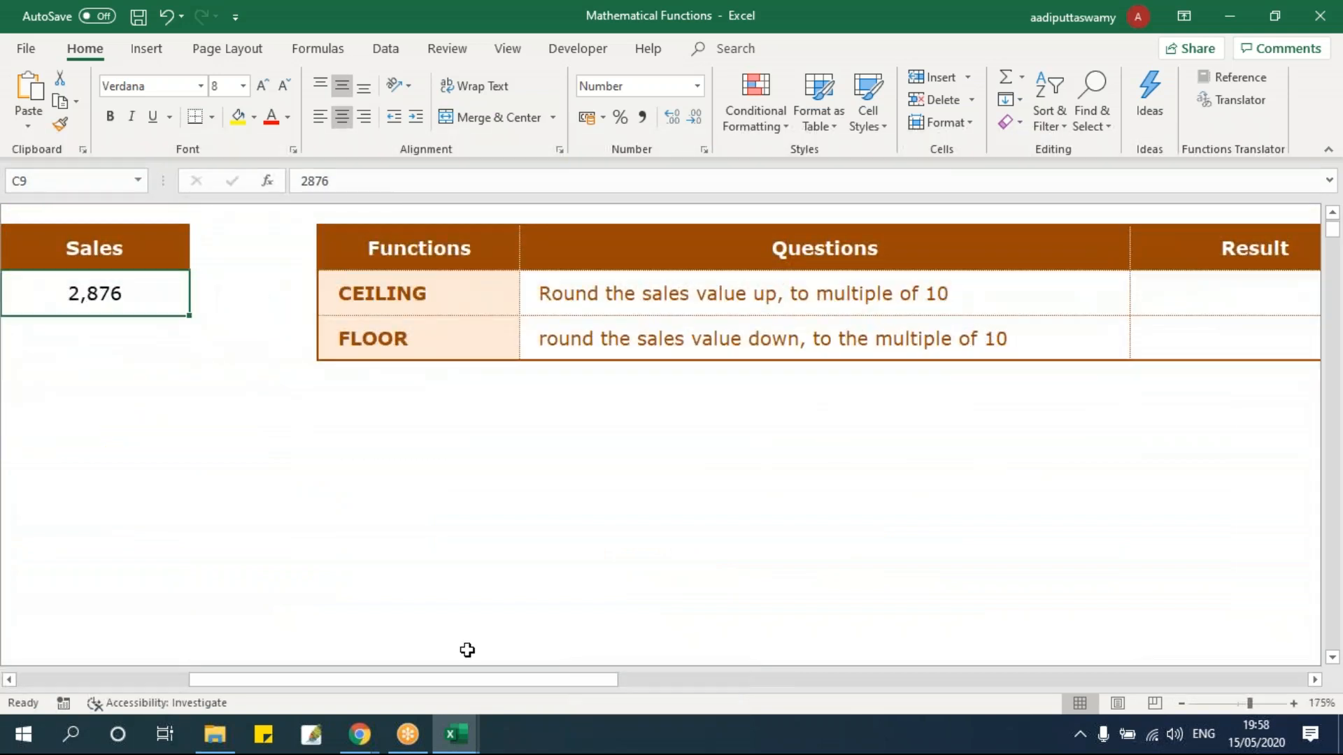
drag(464, 681, 170, 703)
scroll(369, 495, up, 2)
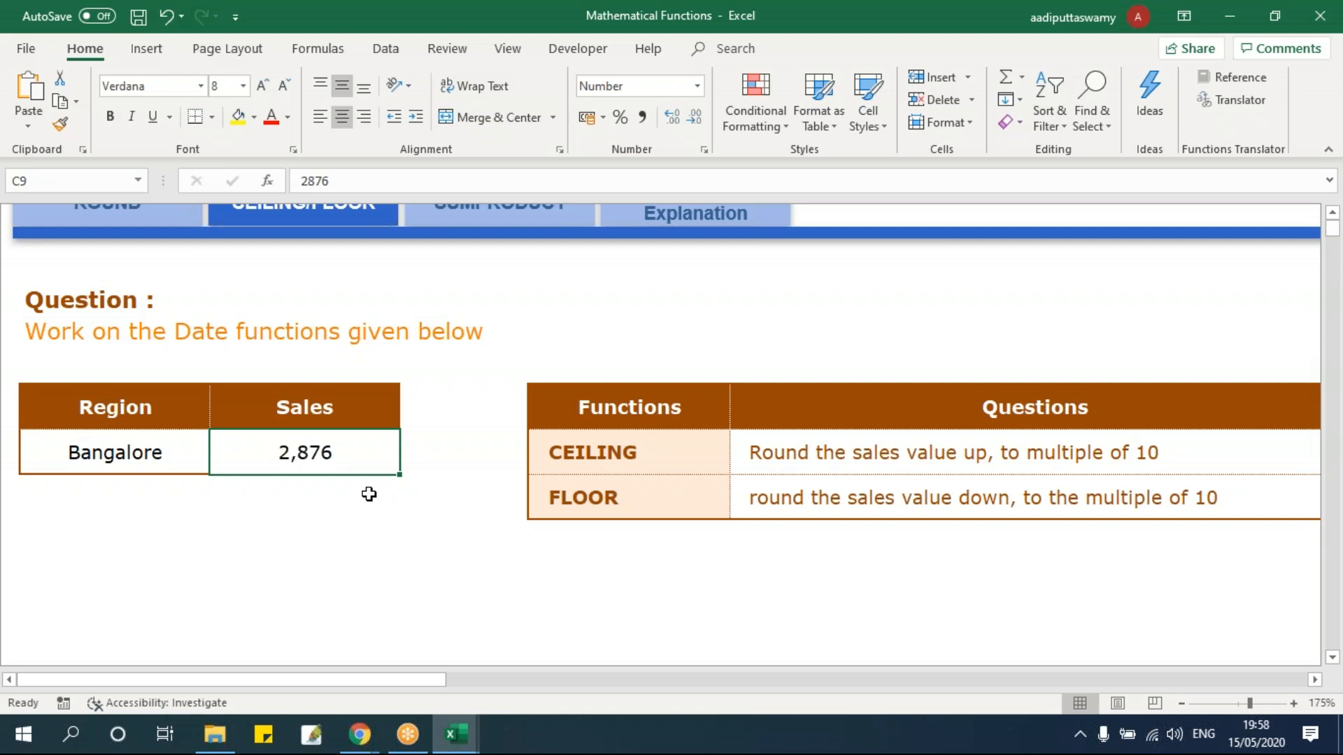
Step: Begin a CEILING formula in C10 below the sales value, using C9 as the number argument
scroll(368, 495, down, 2)
click(310, 346)
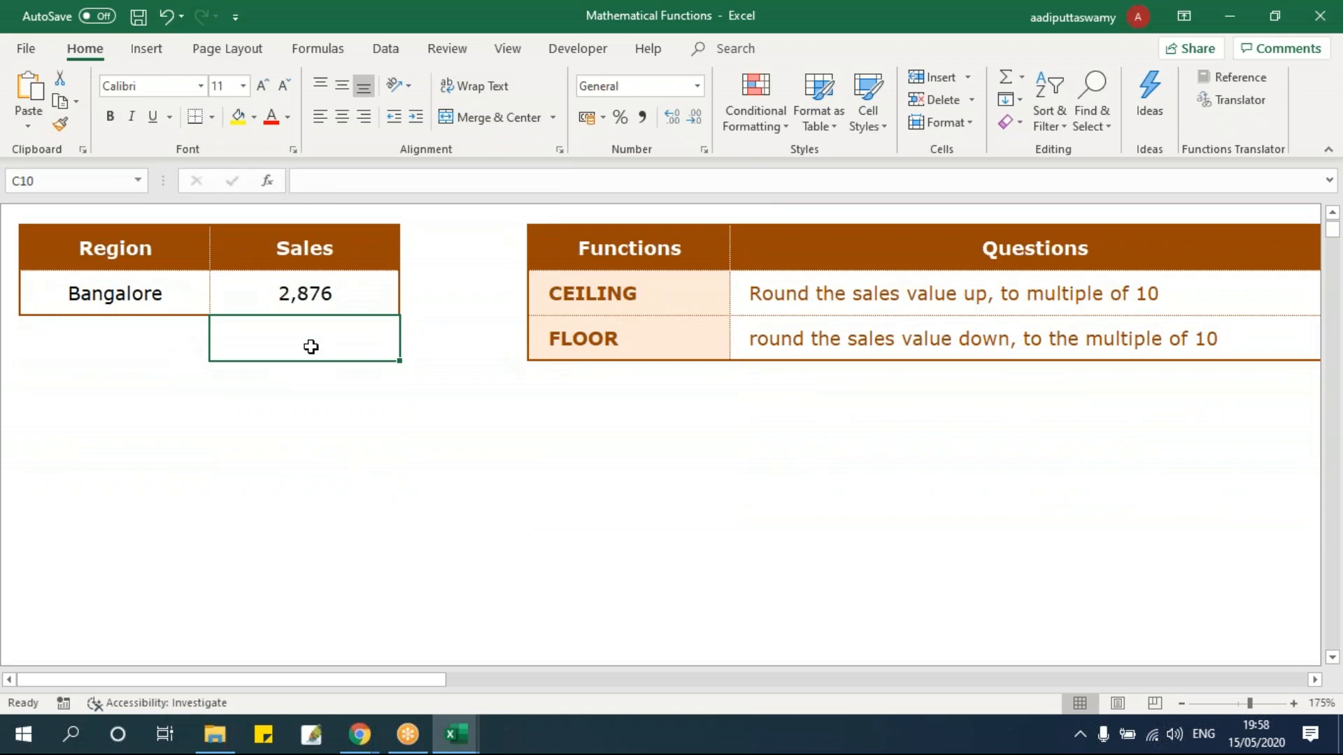
text(=cei)
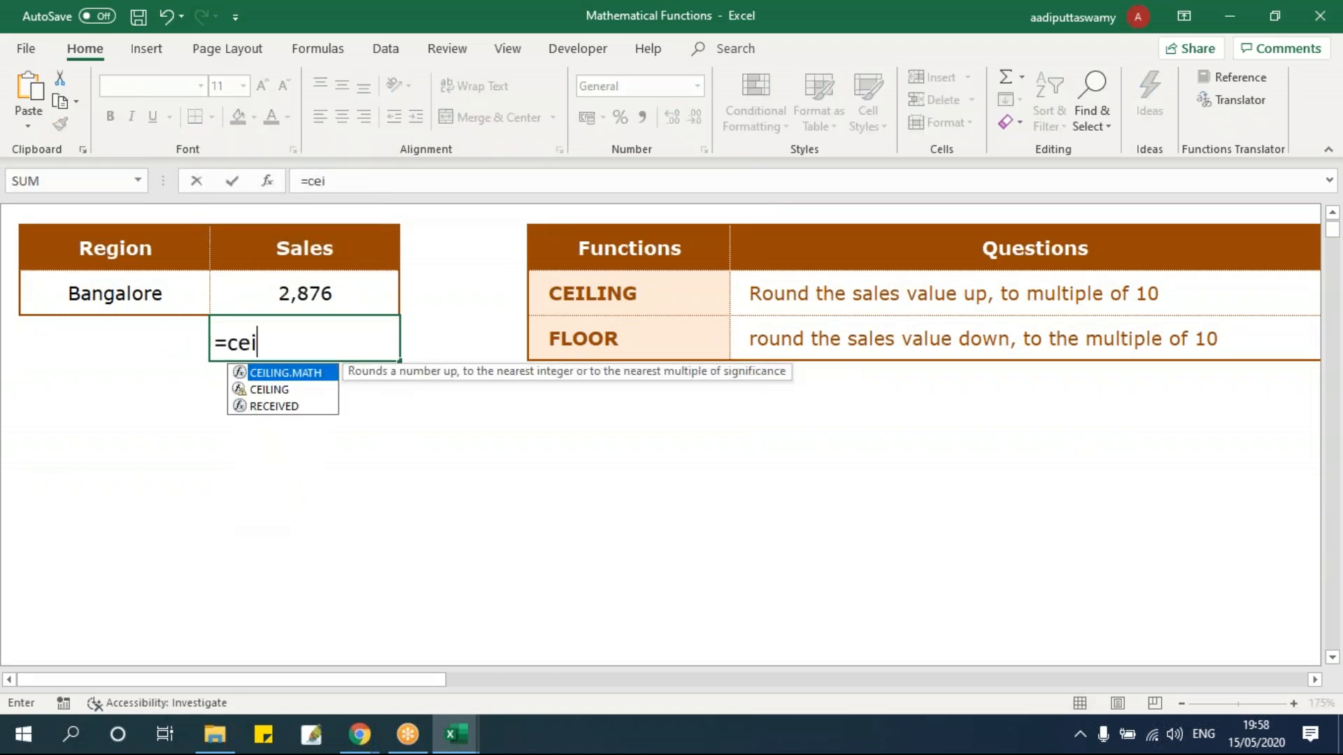
key(Down)
key(Tab)
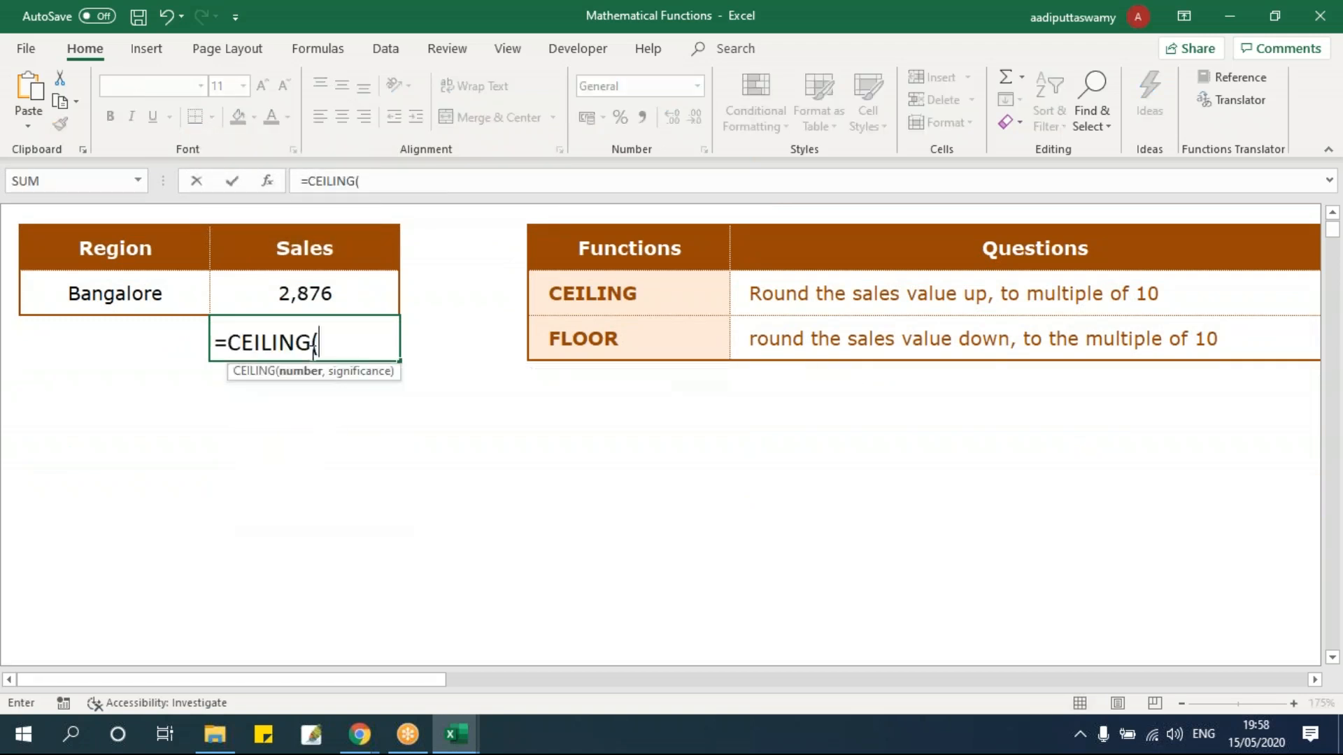
click(275, 292)
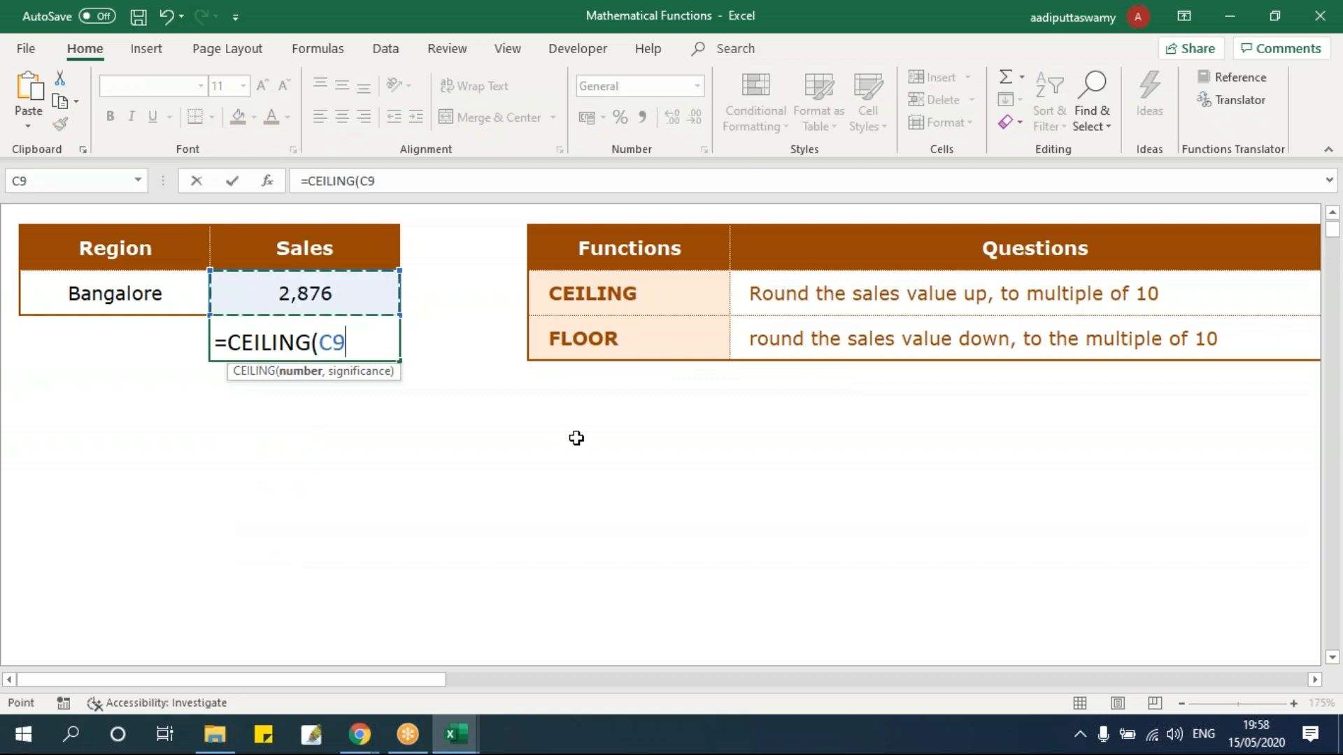